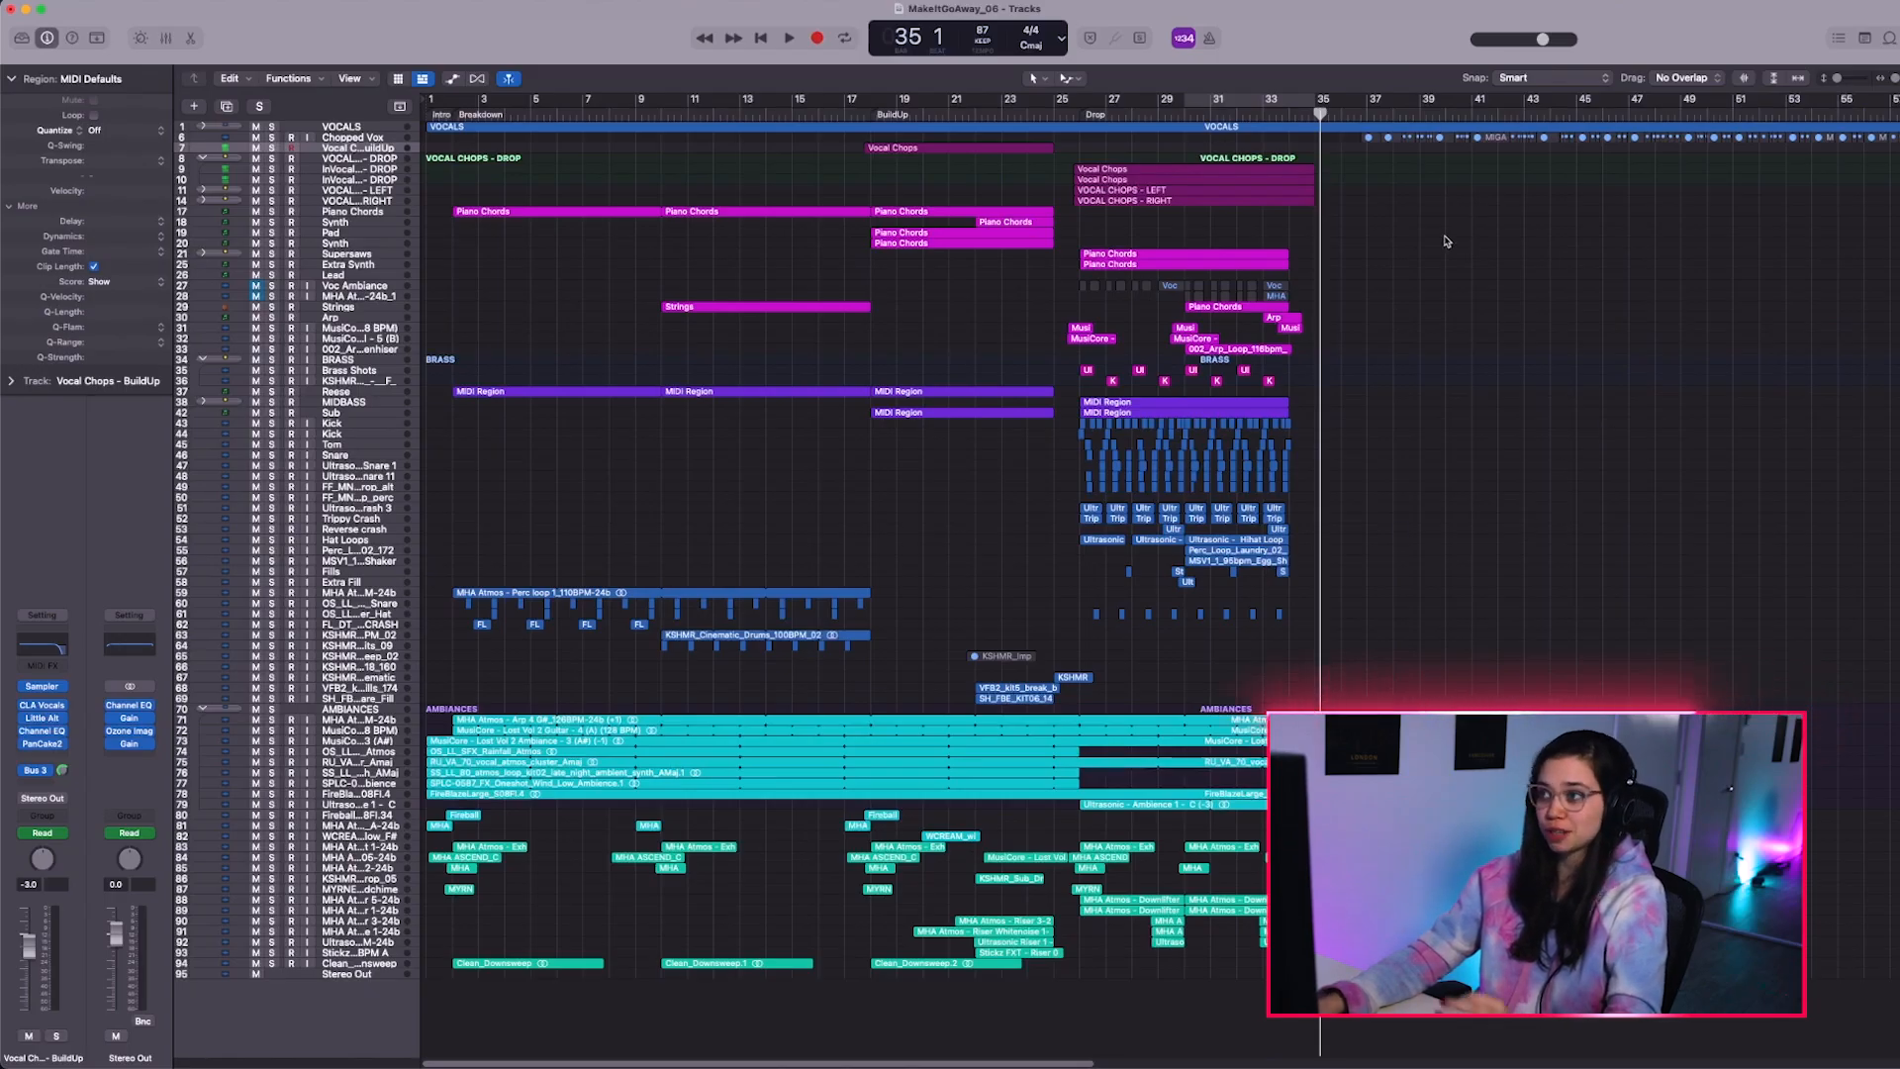
Select all instrument, drum and ambience regions from the breakdown through the drop and repeat them after the drop
{"action": "left_click_drag", "start_coordinate": [1434, 183], "coordinate": [441, 988]}
{"action": "key", "text": "super+r"}
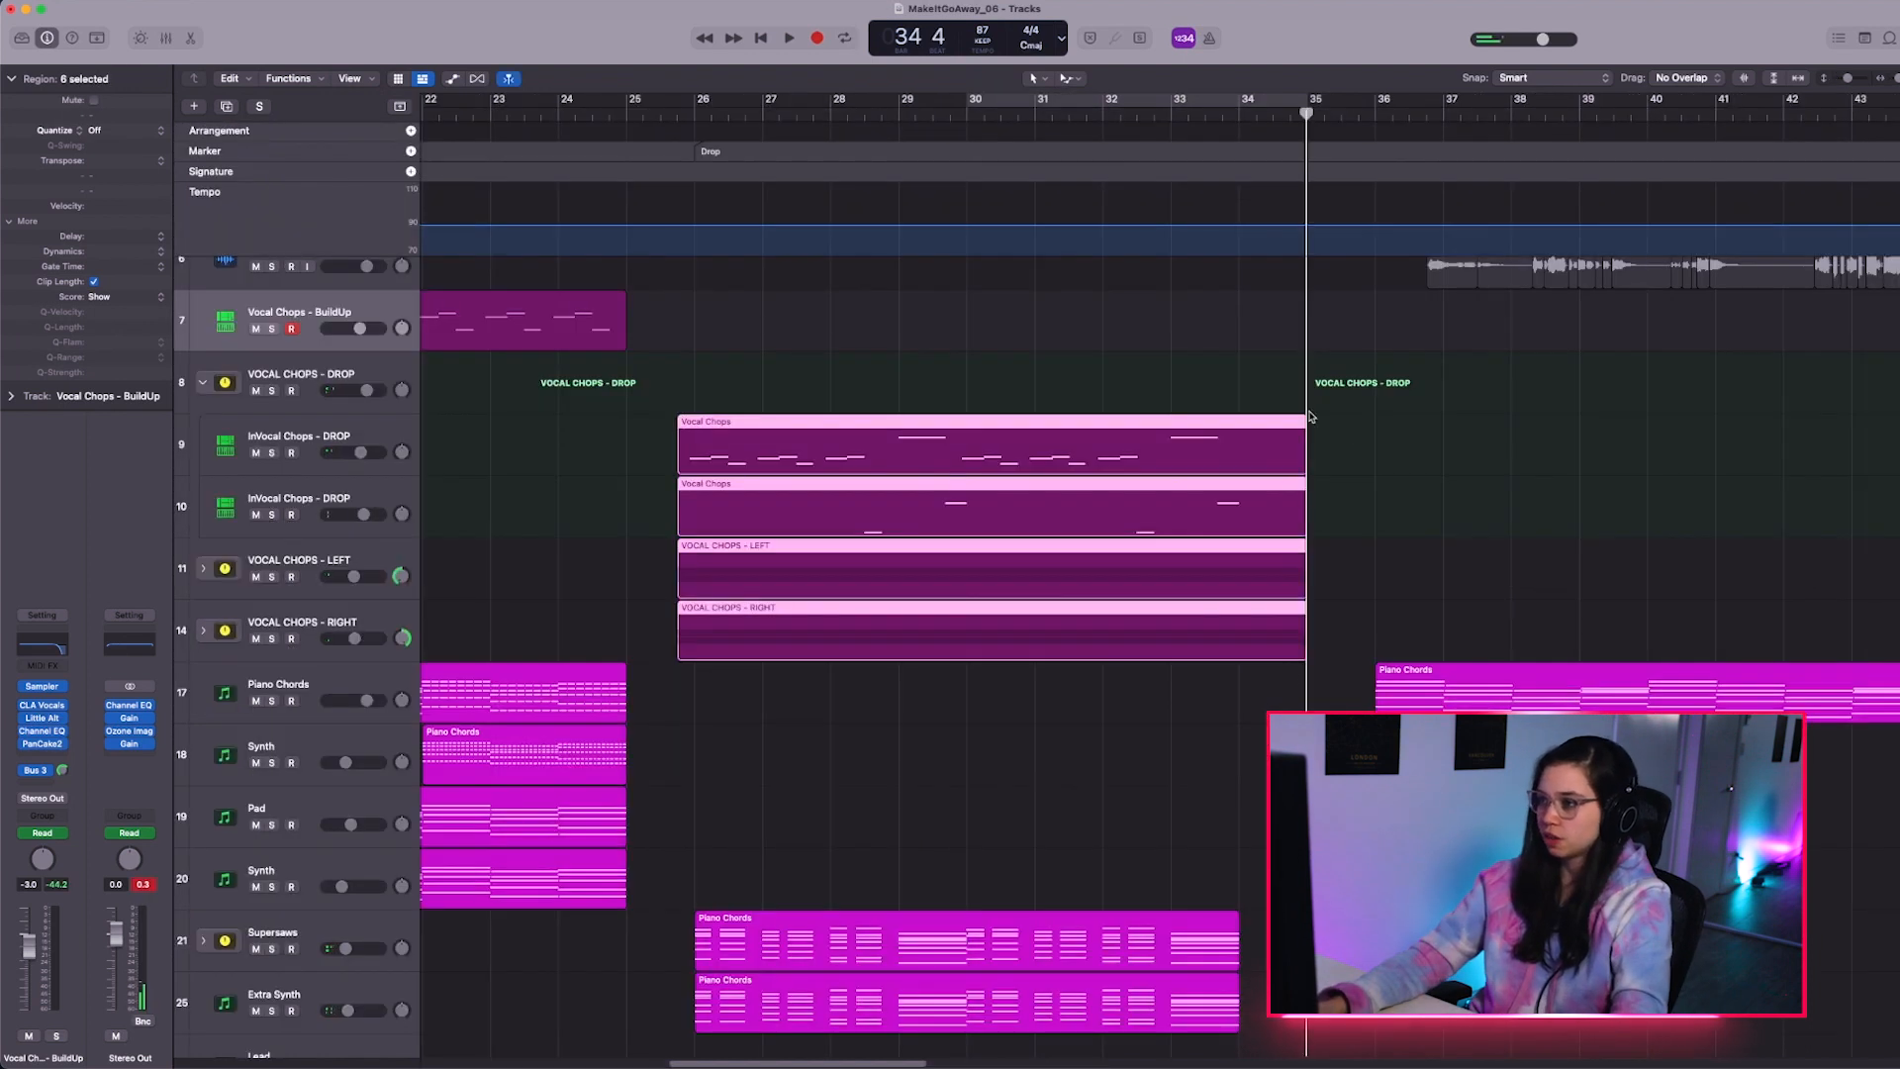
Add an arrangement marker named Break at bar 34, where the drop ends
{"action": "left_click_drag", "start_coordinate": [1306, 114], "coordinate": [1241, 117]}
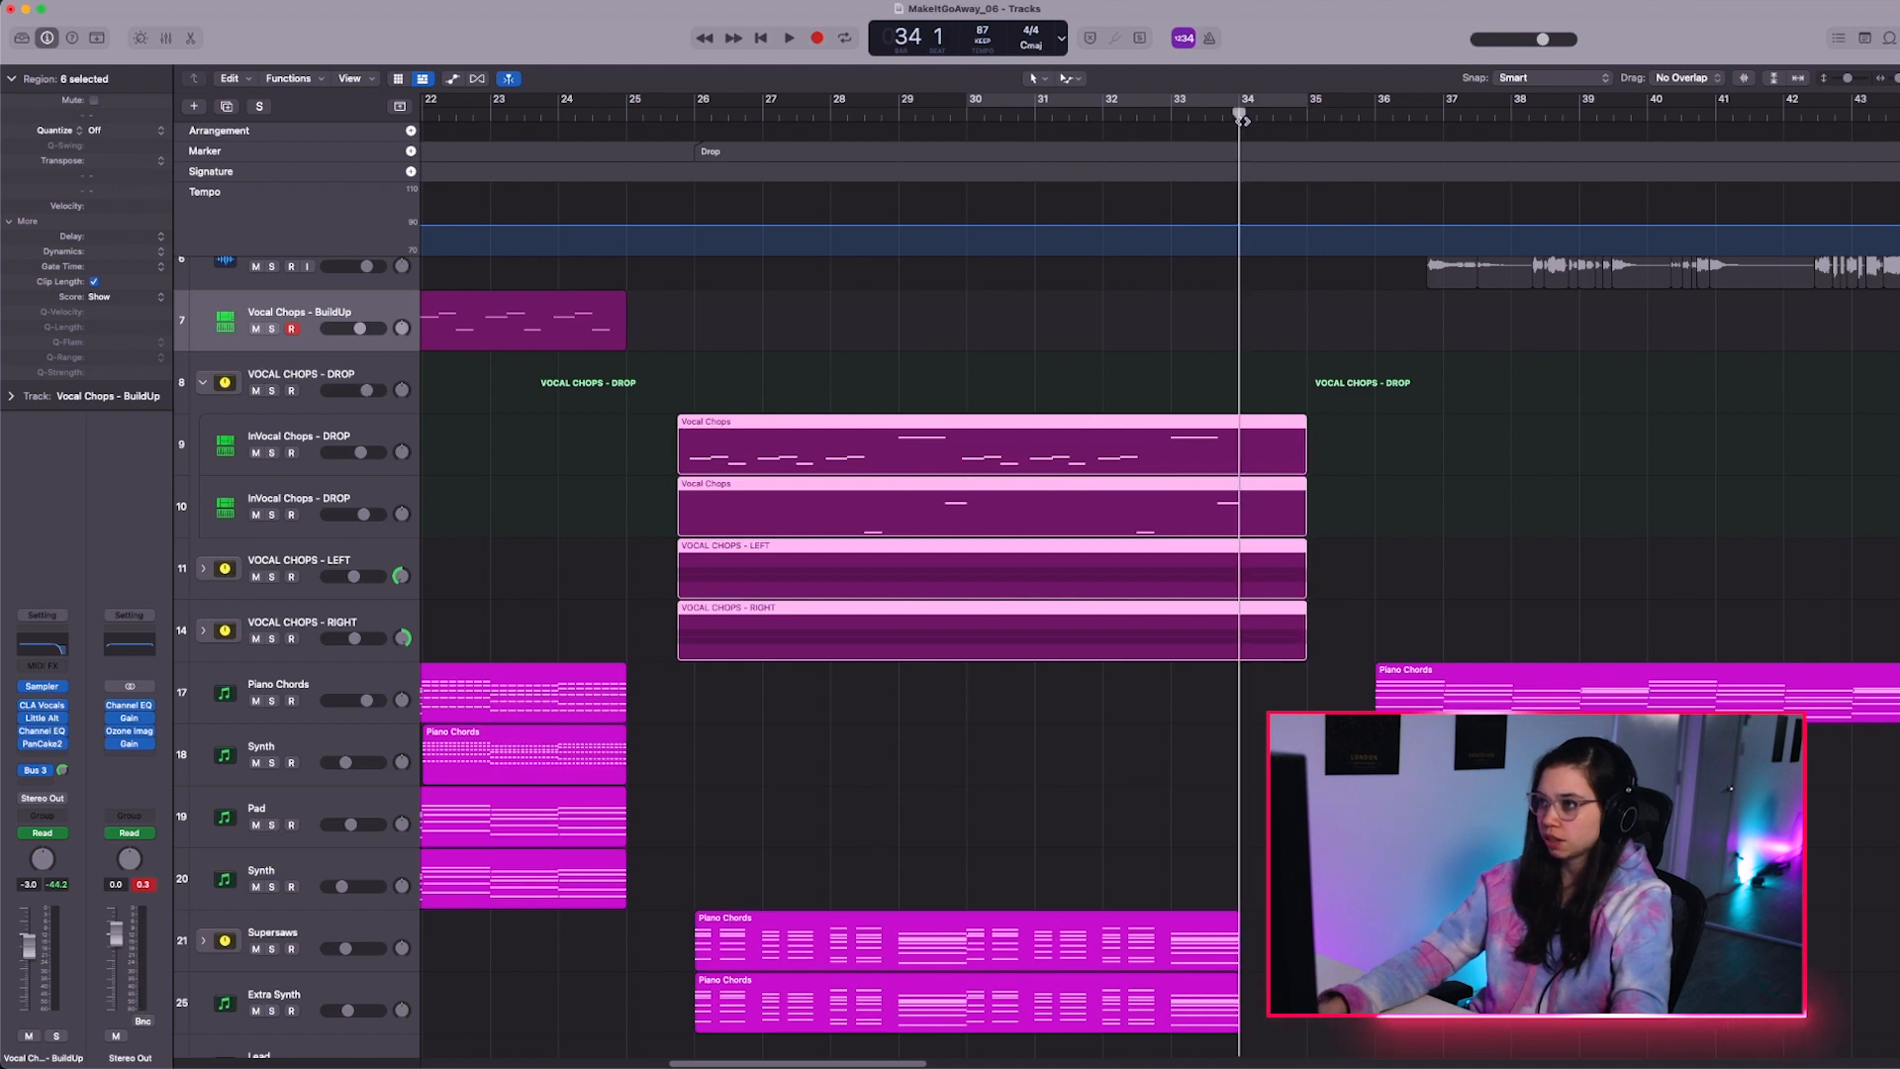
{"action": "left_click", "coordinate": [411, 152]}
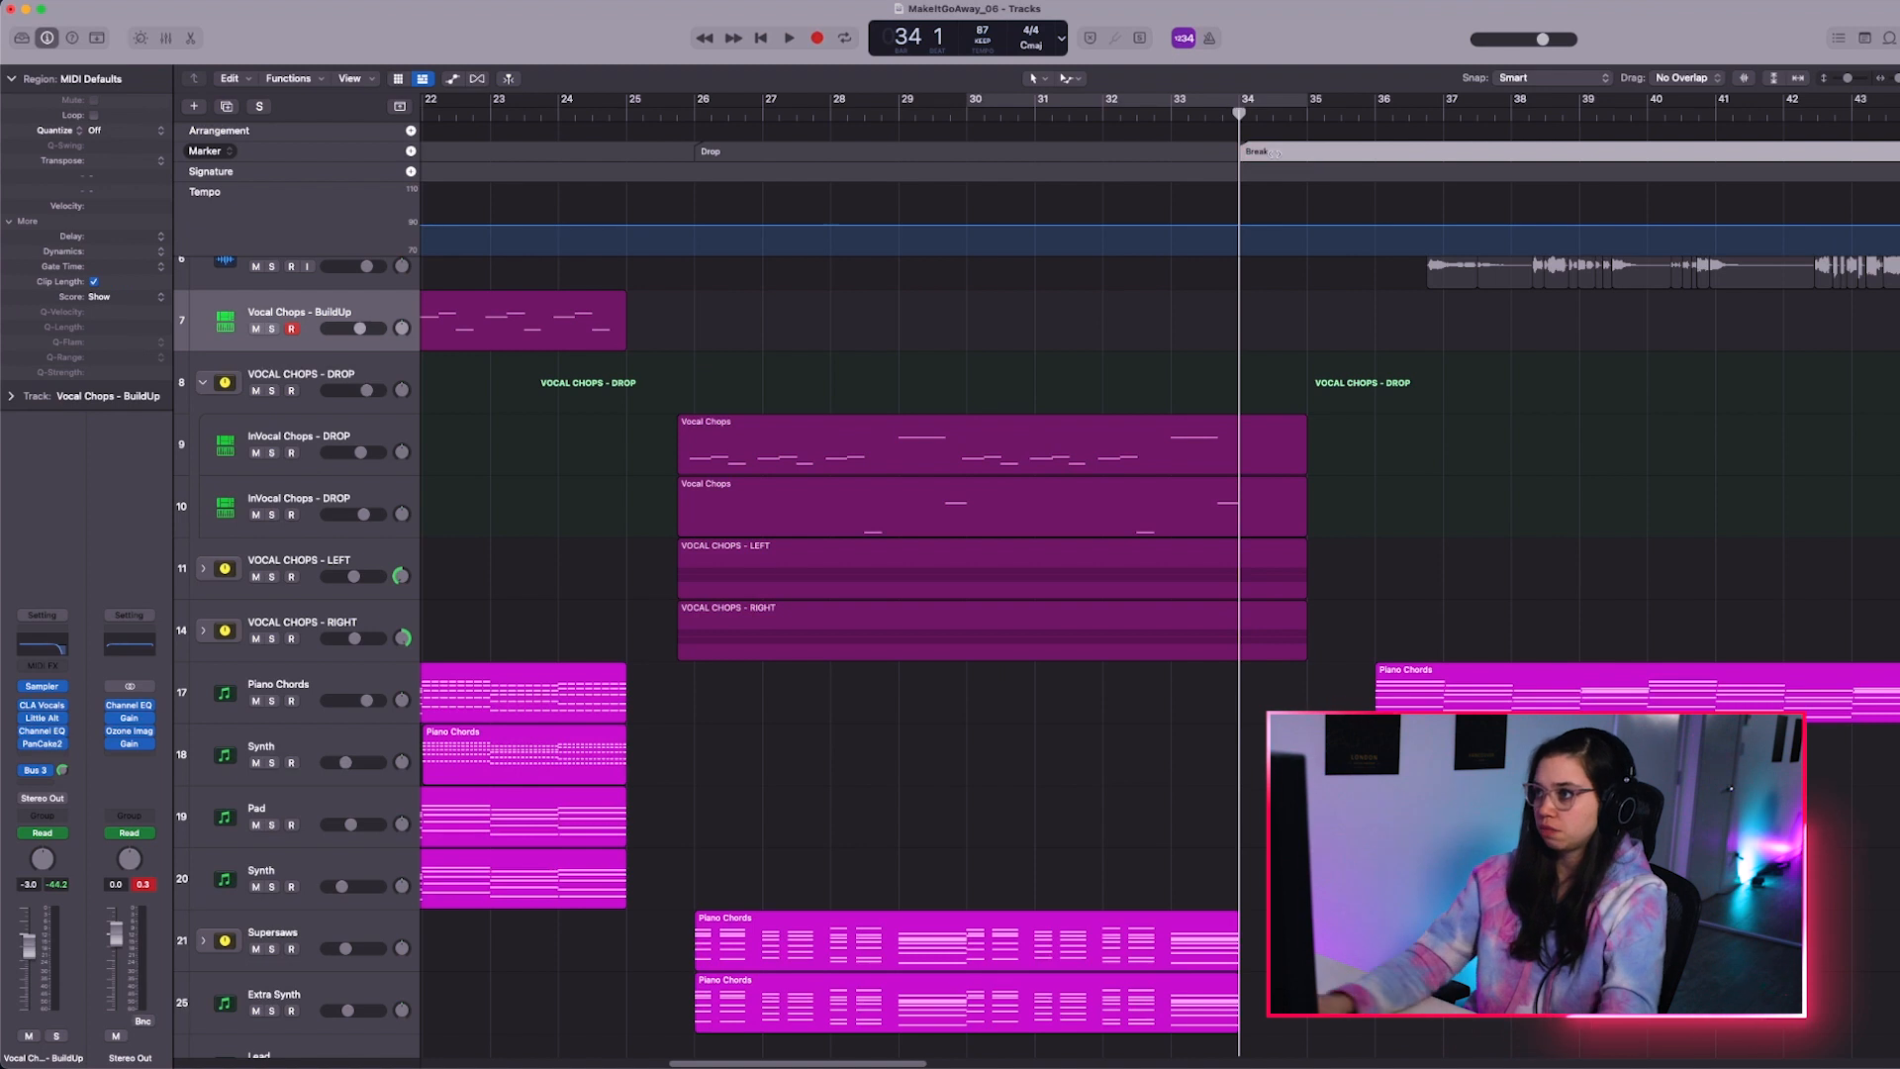
{"action": "key", "text": "period"}
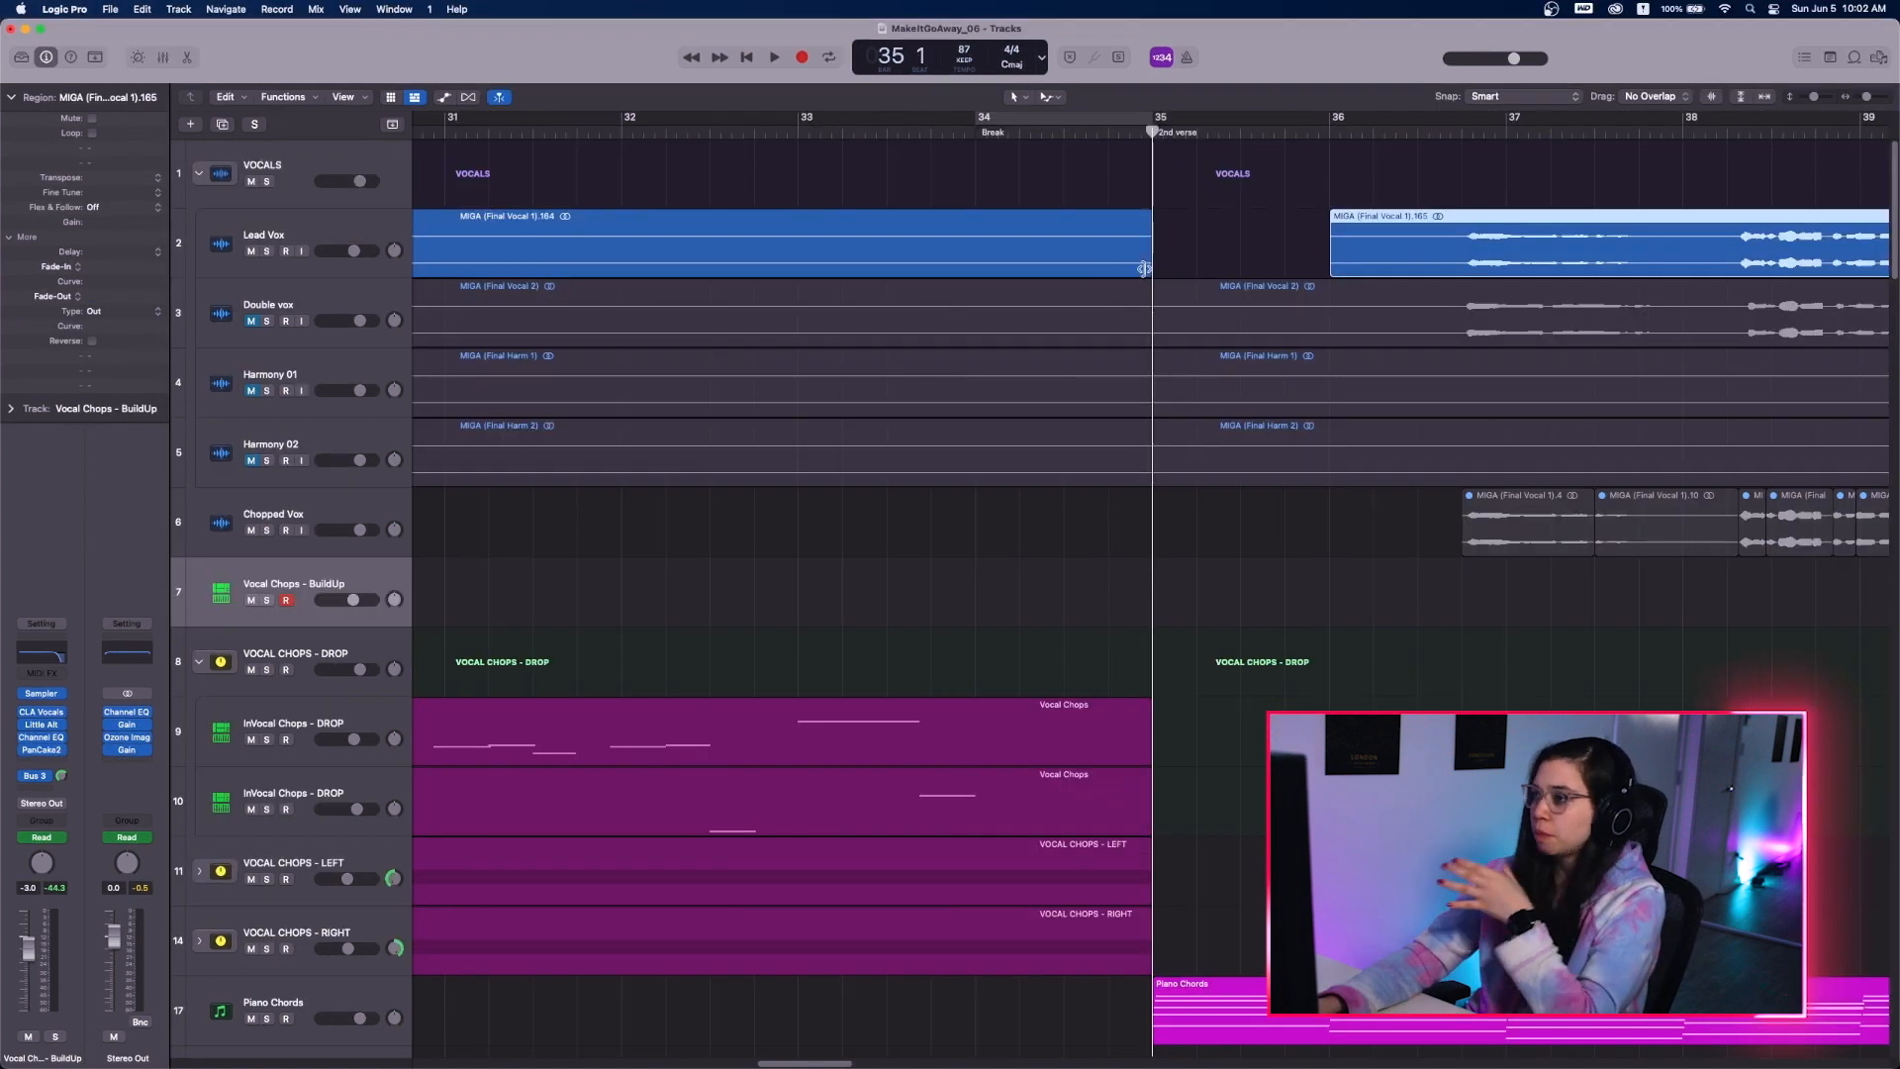
Trim the Lead Vox region under the drop to end at bar 33 and move the following vocal region to start there
{"action": "left_click_drag", "start_coordinate": [1148, 265], "coordinate": [976, 265]}
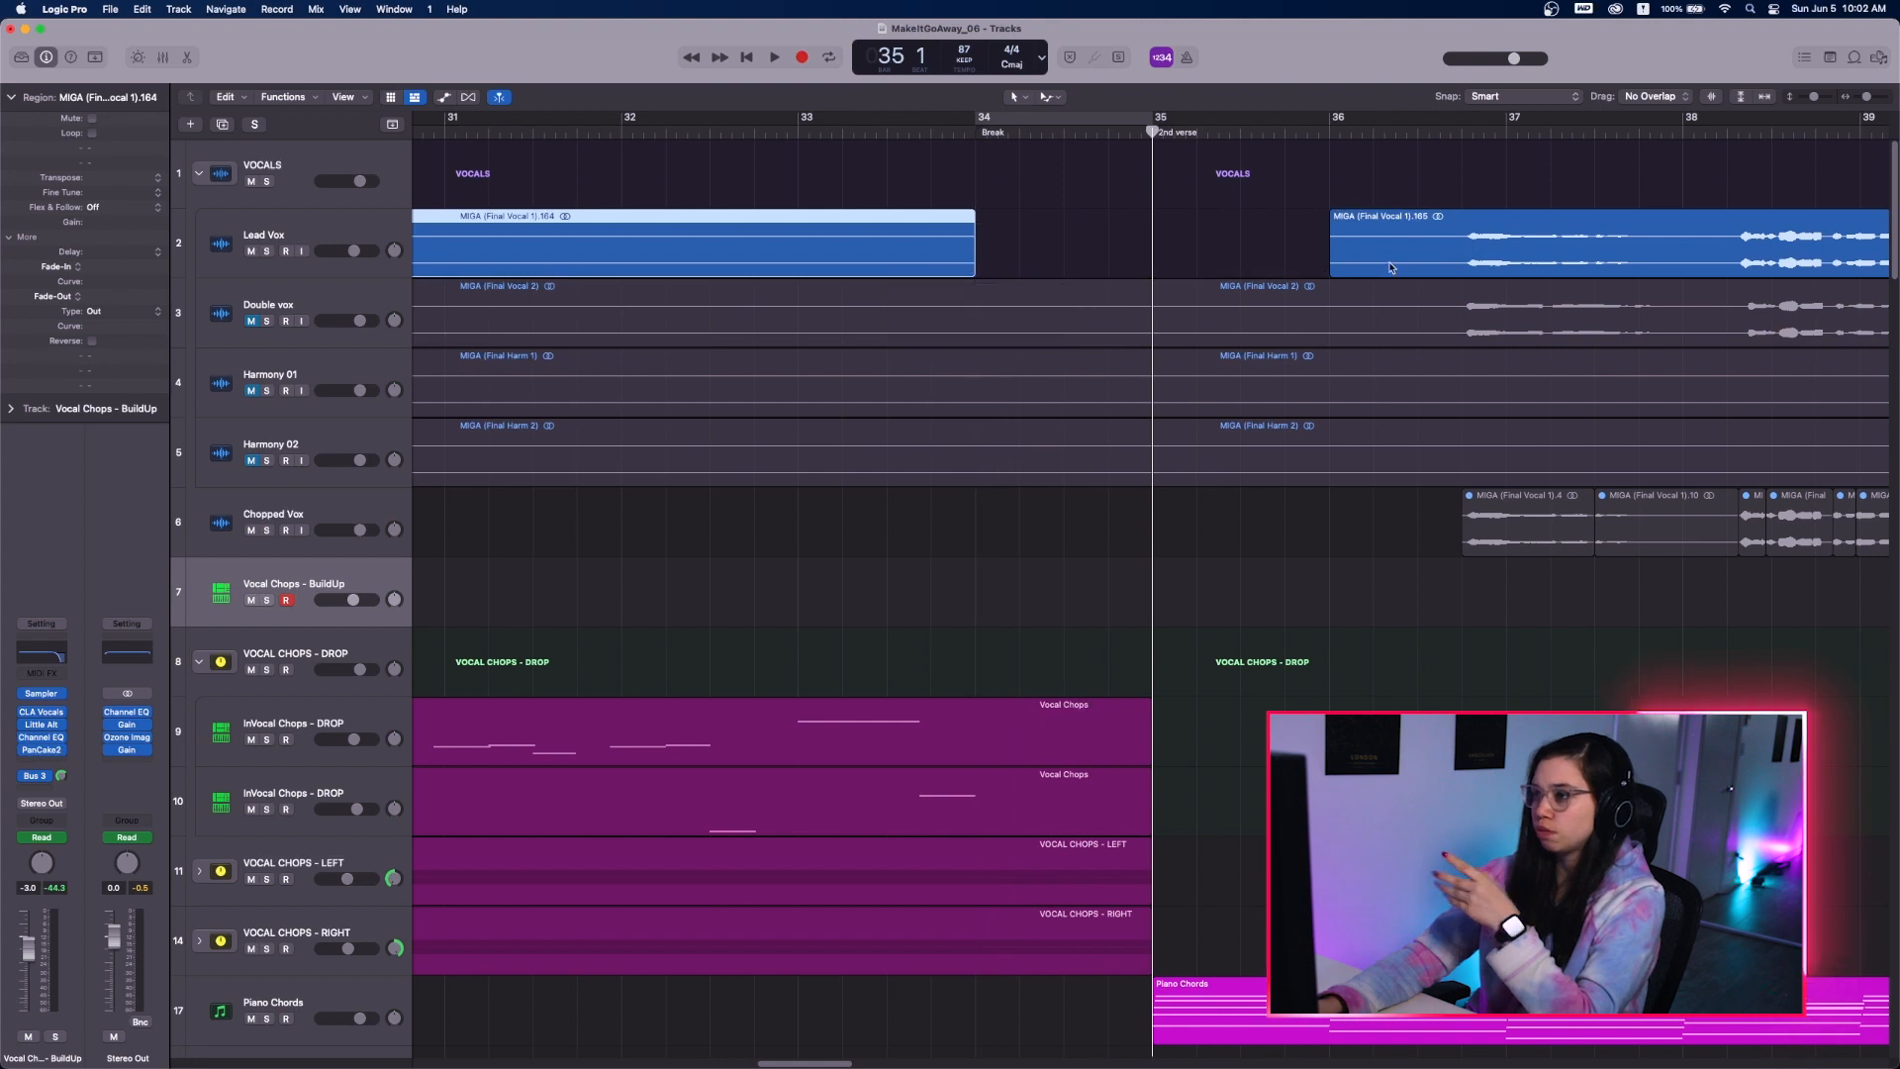
{"action": "left_click_drag", "start_coordinate": [1388, 256], "coordinate": [1039, 254]}
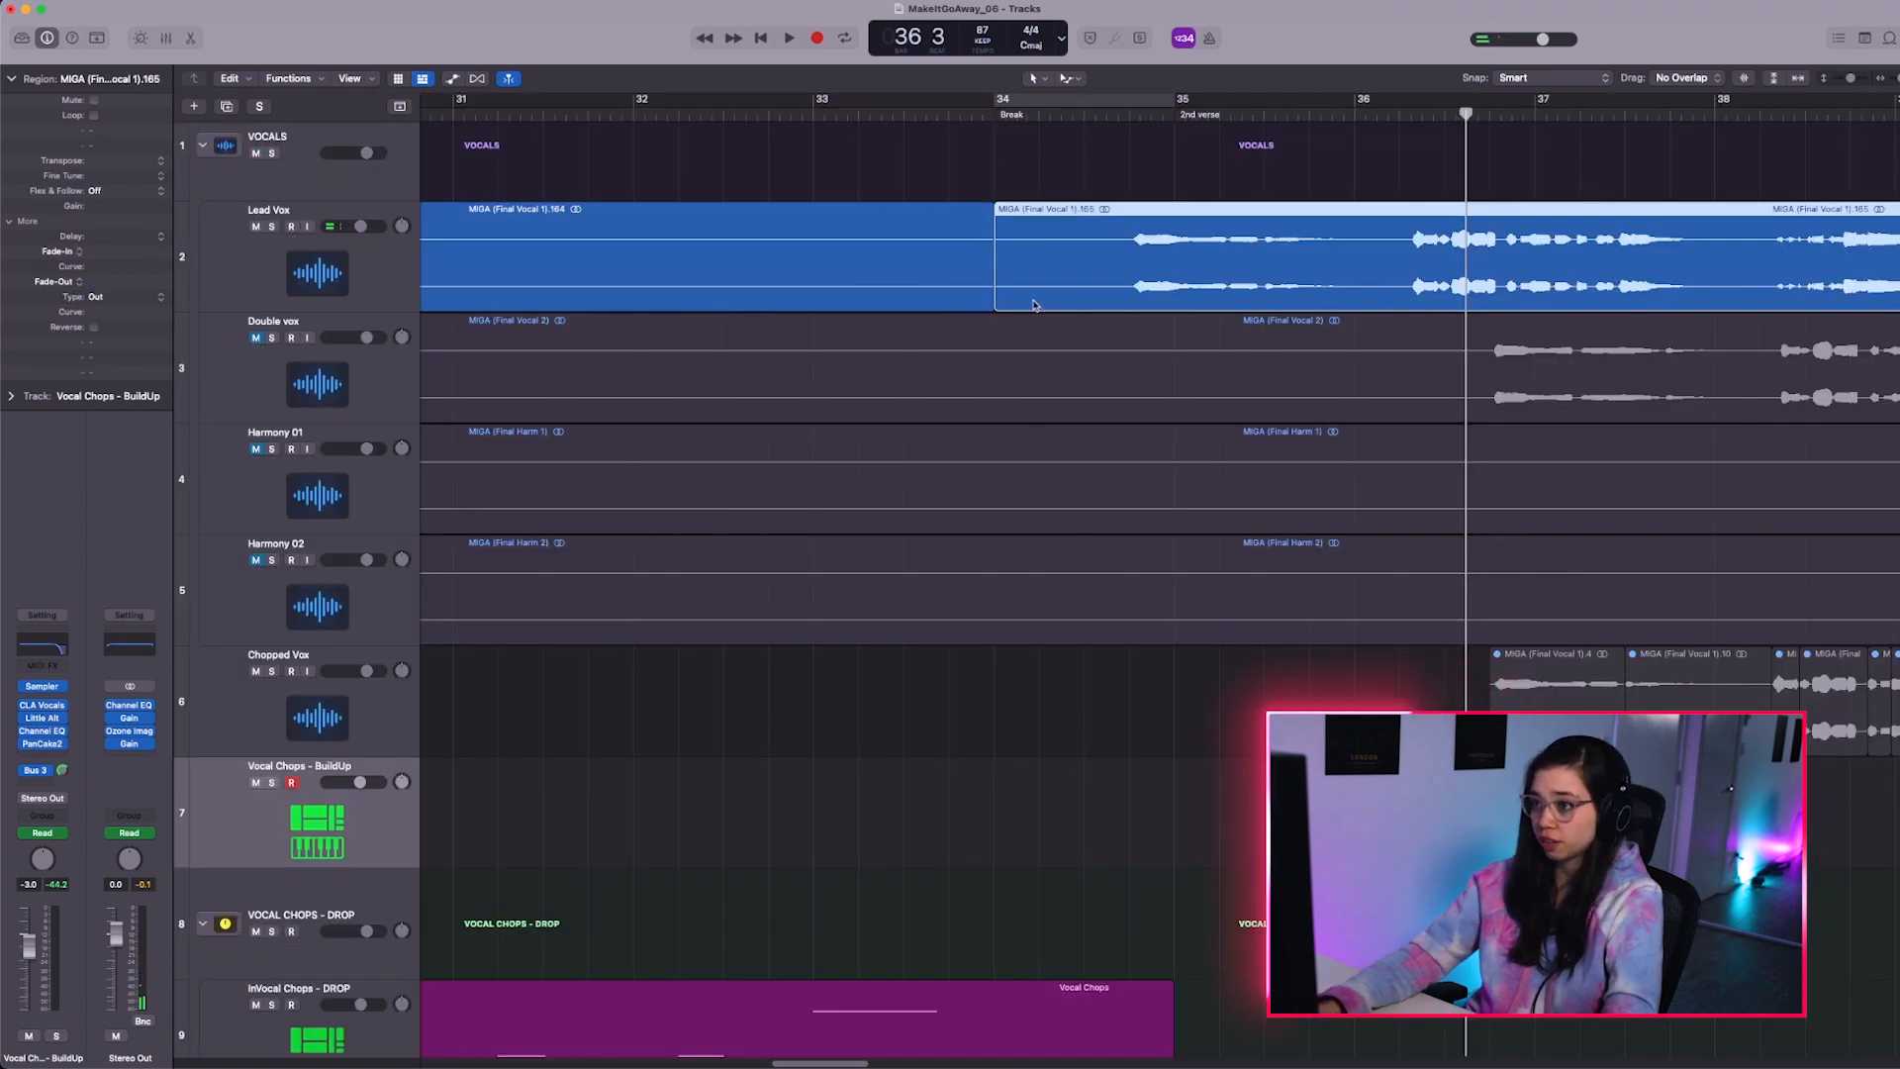
{"action": "left_click_drag", "start_coordinate": [993, 297], "coordinate": [812, 297]}
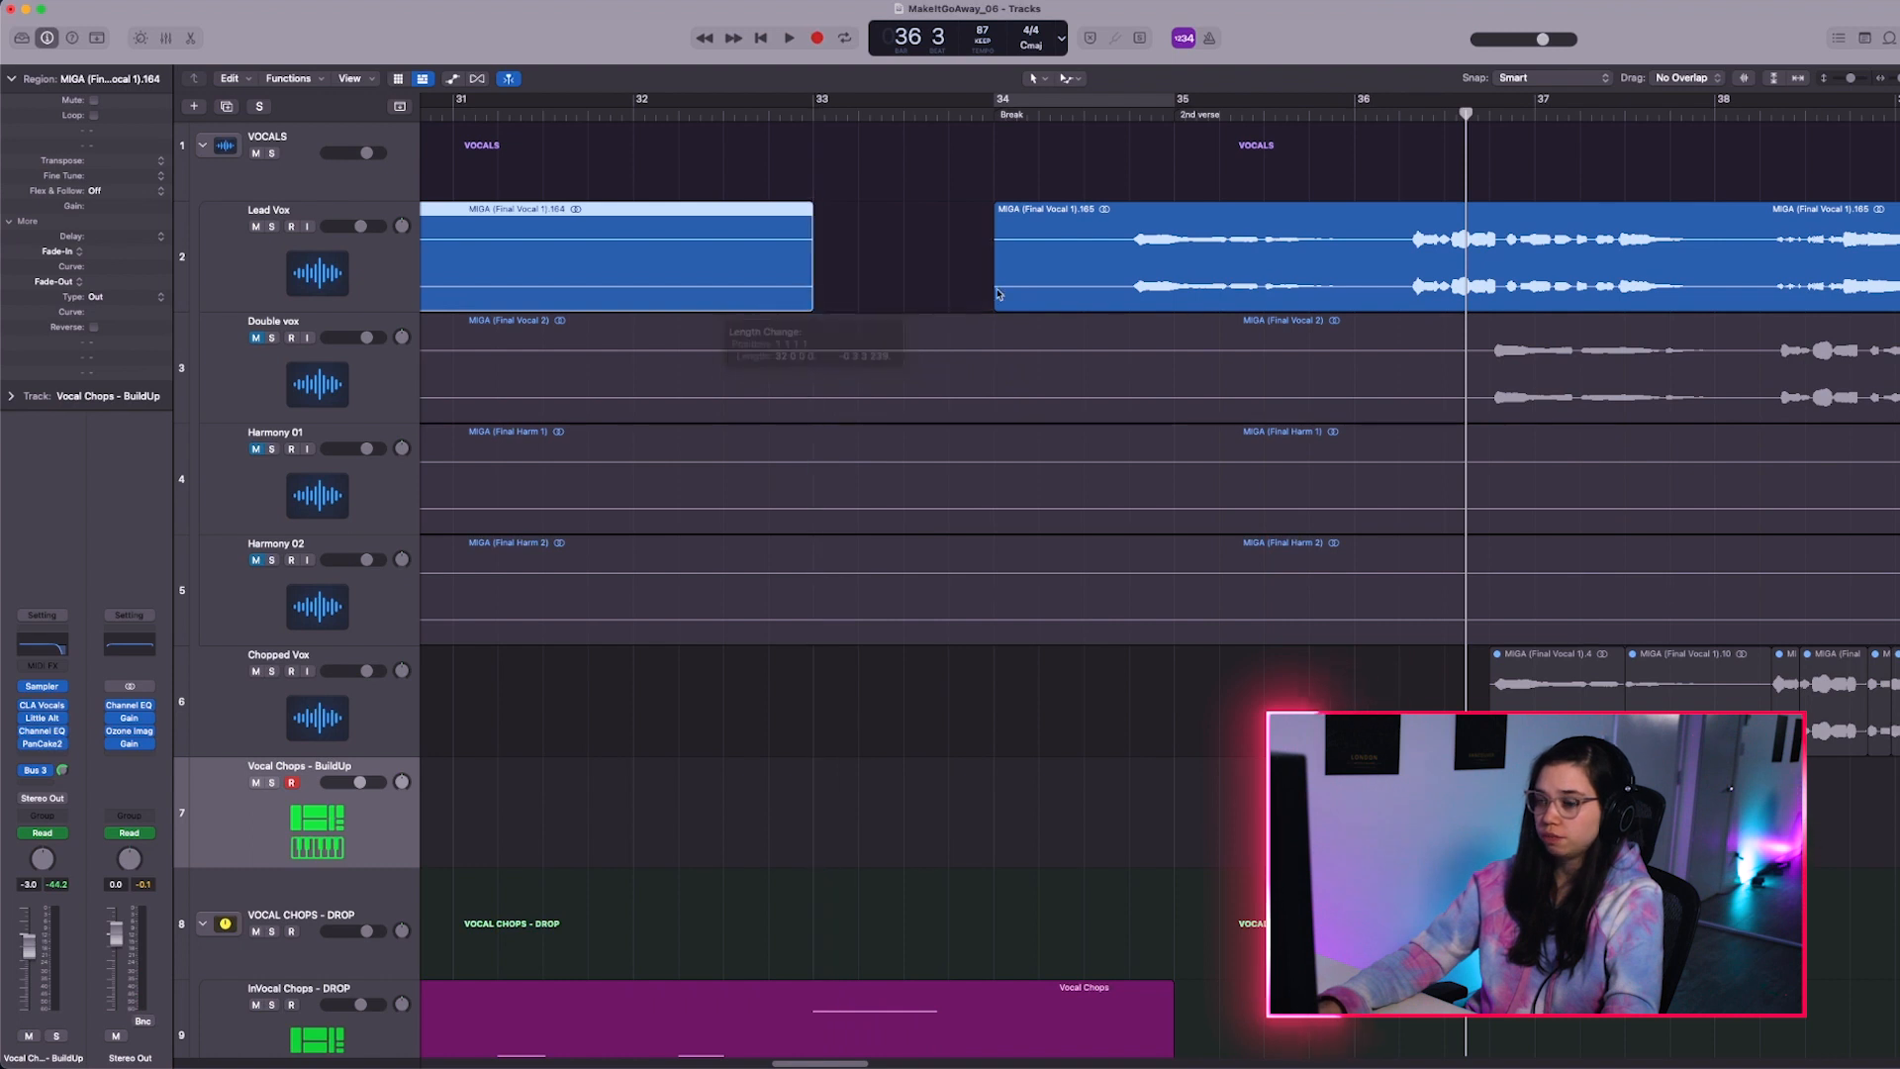
{"action": "left_click_drag", "start_coordinate": [996, 292], "coordinate": [814, 295]}
{"action": "key", "text": "super+Up"}
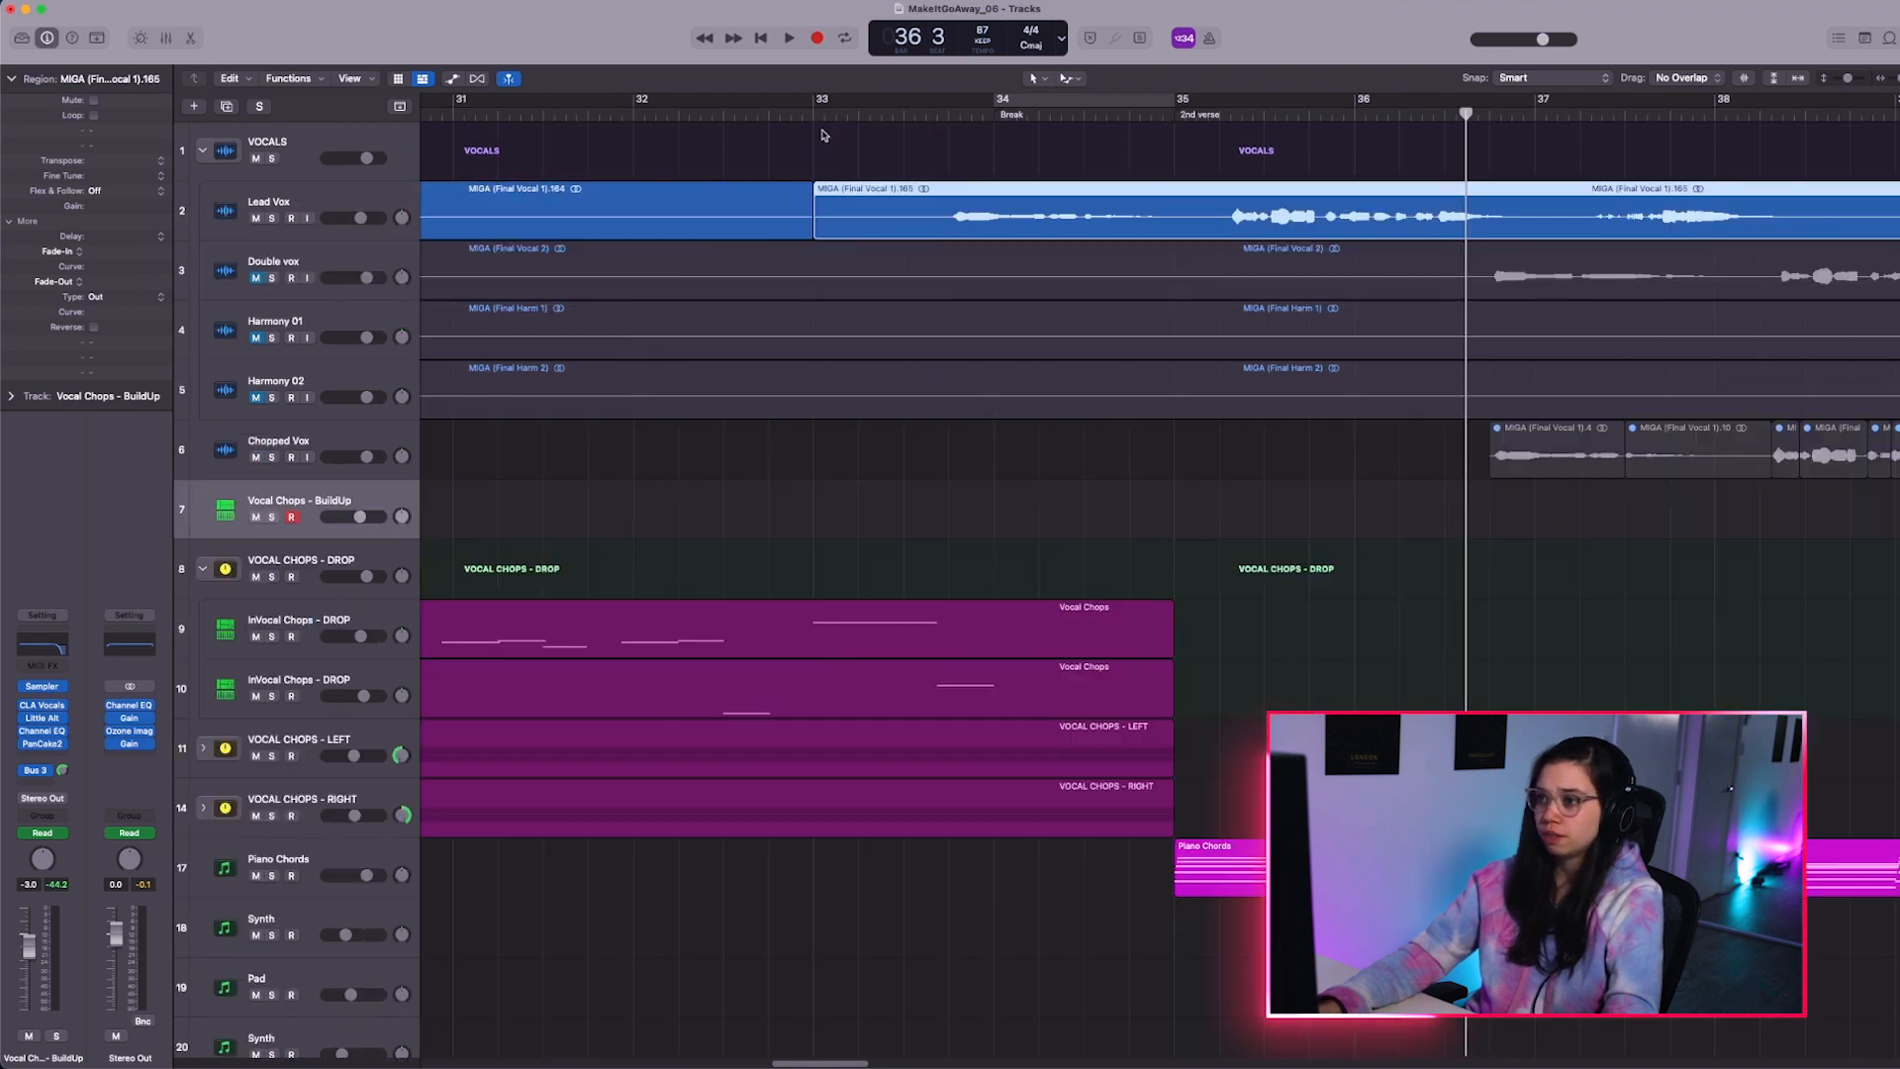
Play the arrangement from bar 33 to check how the moved lead vocal enters around the break
{"action": "left_click", "coordinate": [813, 109]}
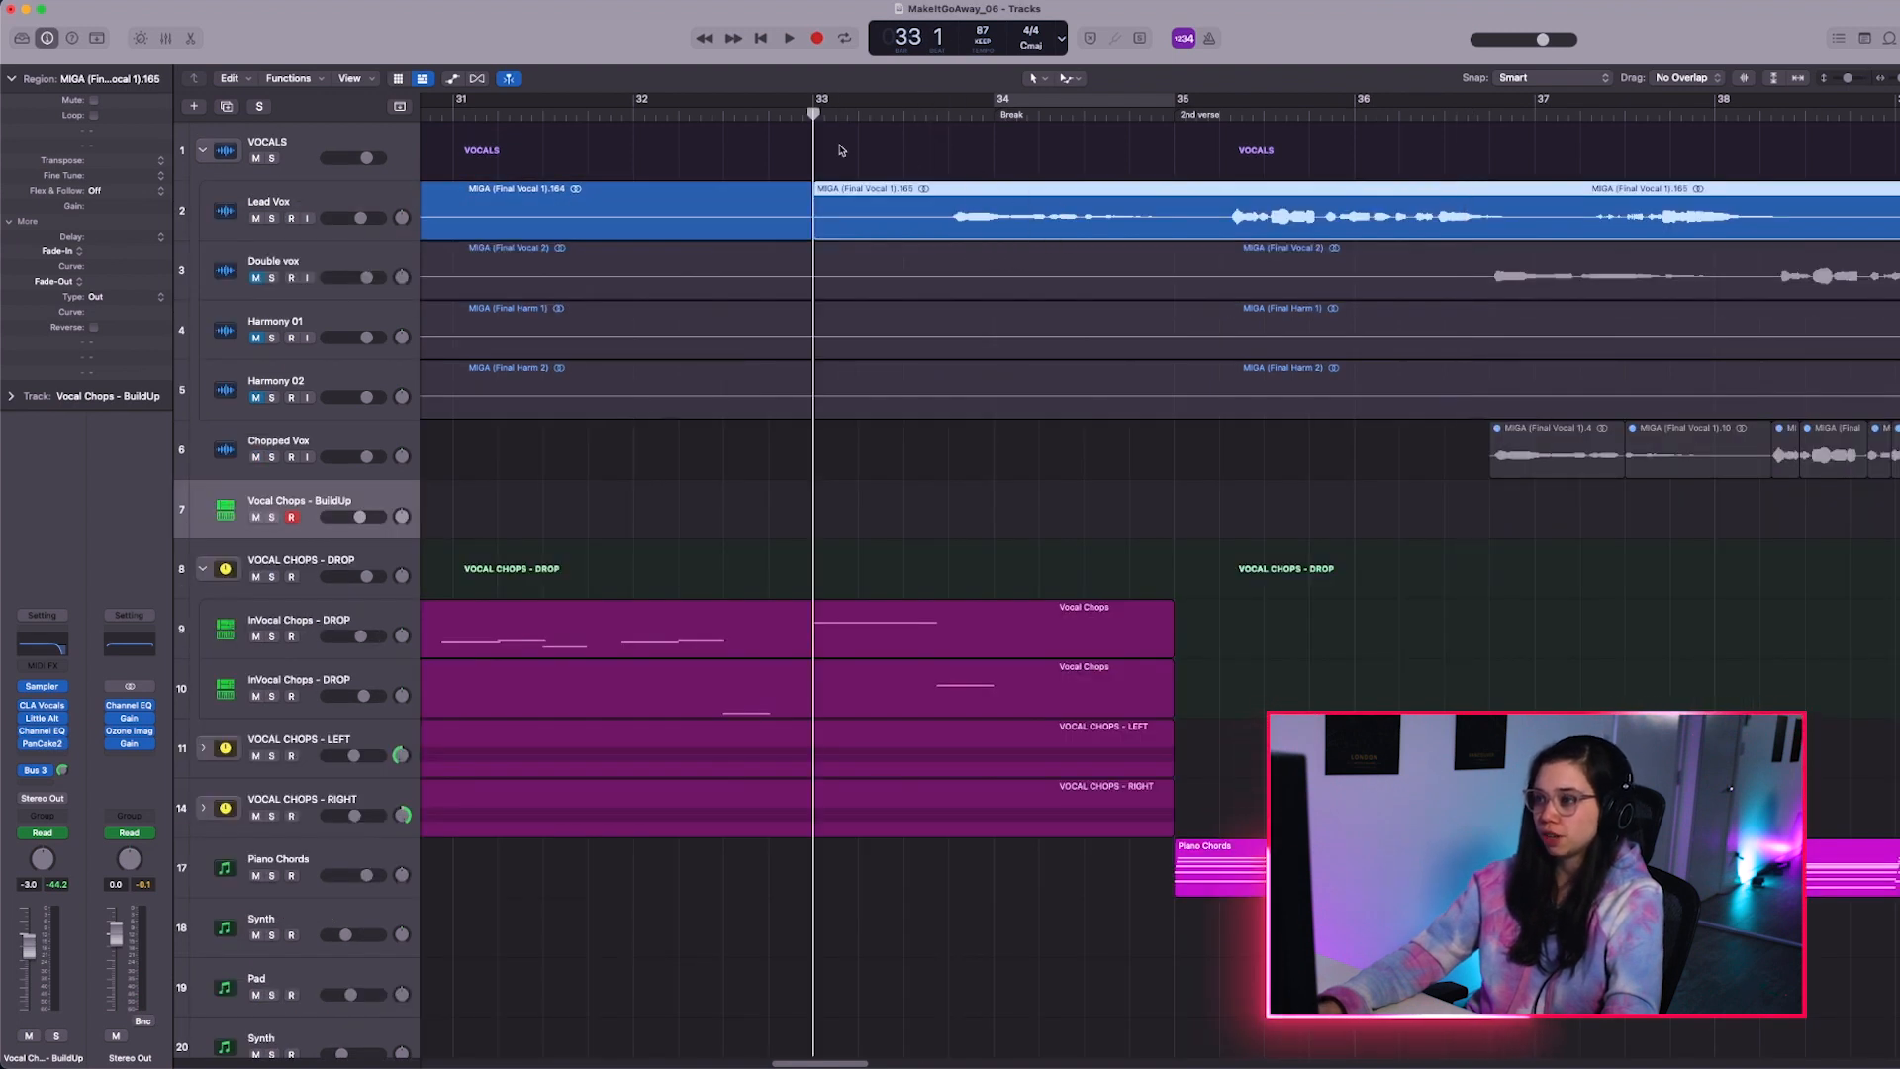
{"action": "key", "text": "space"}
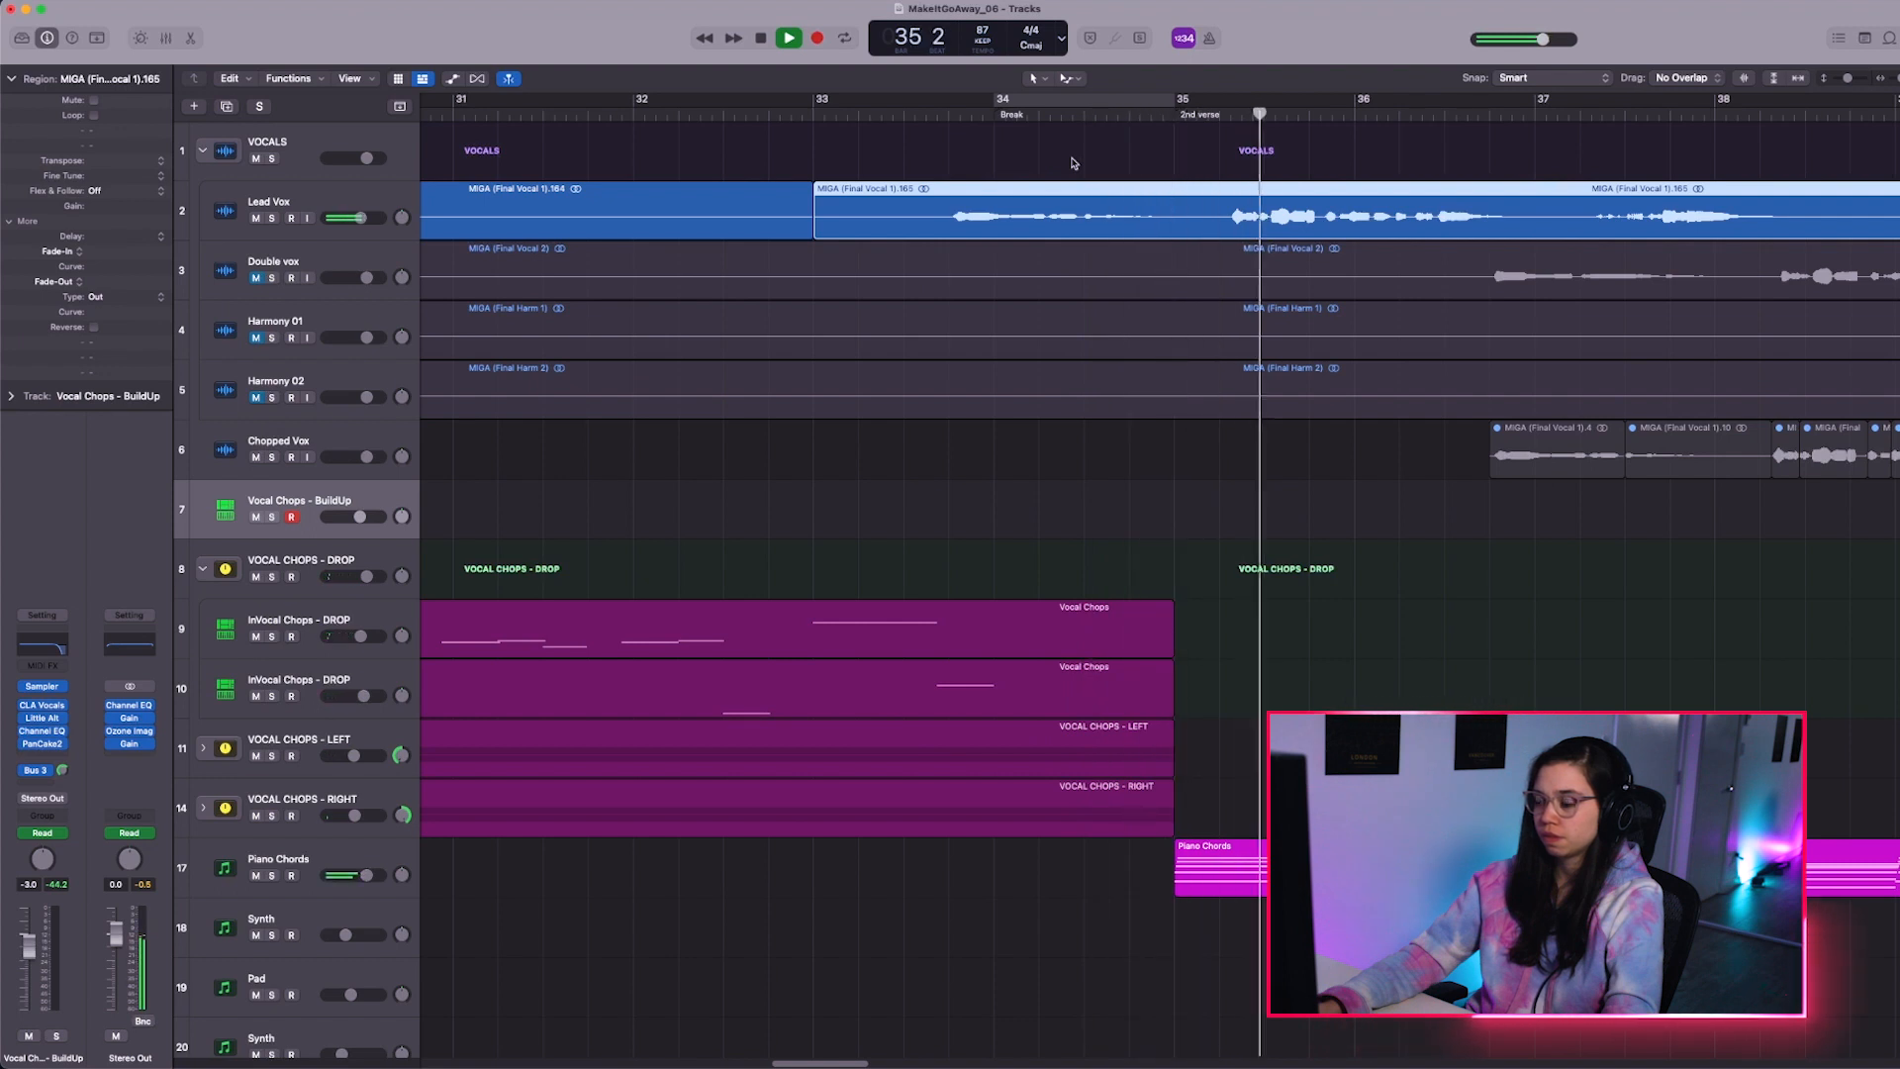
{"action": "left_click", "coordinate": [923, 175]}
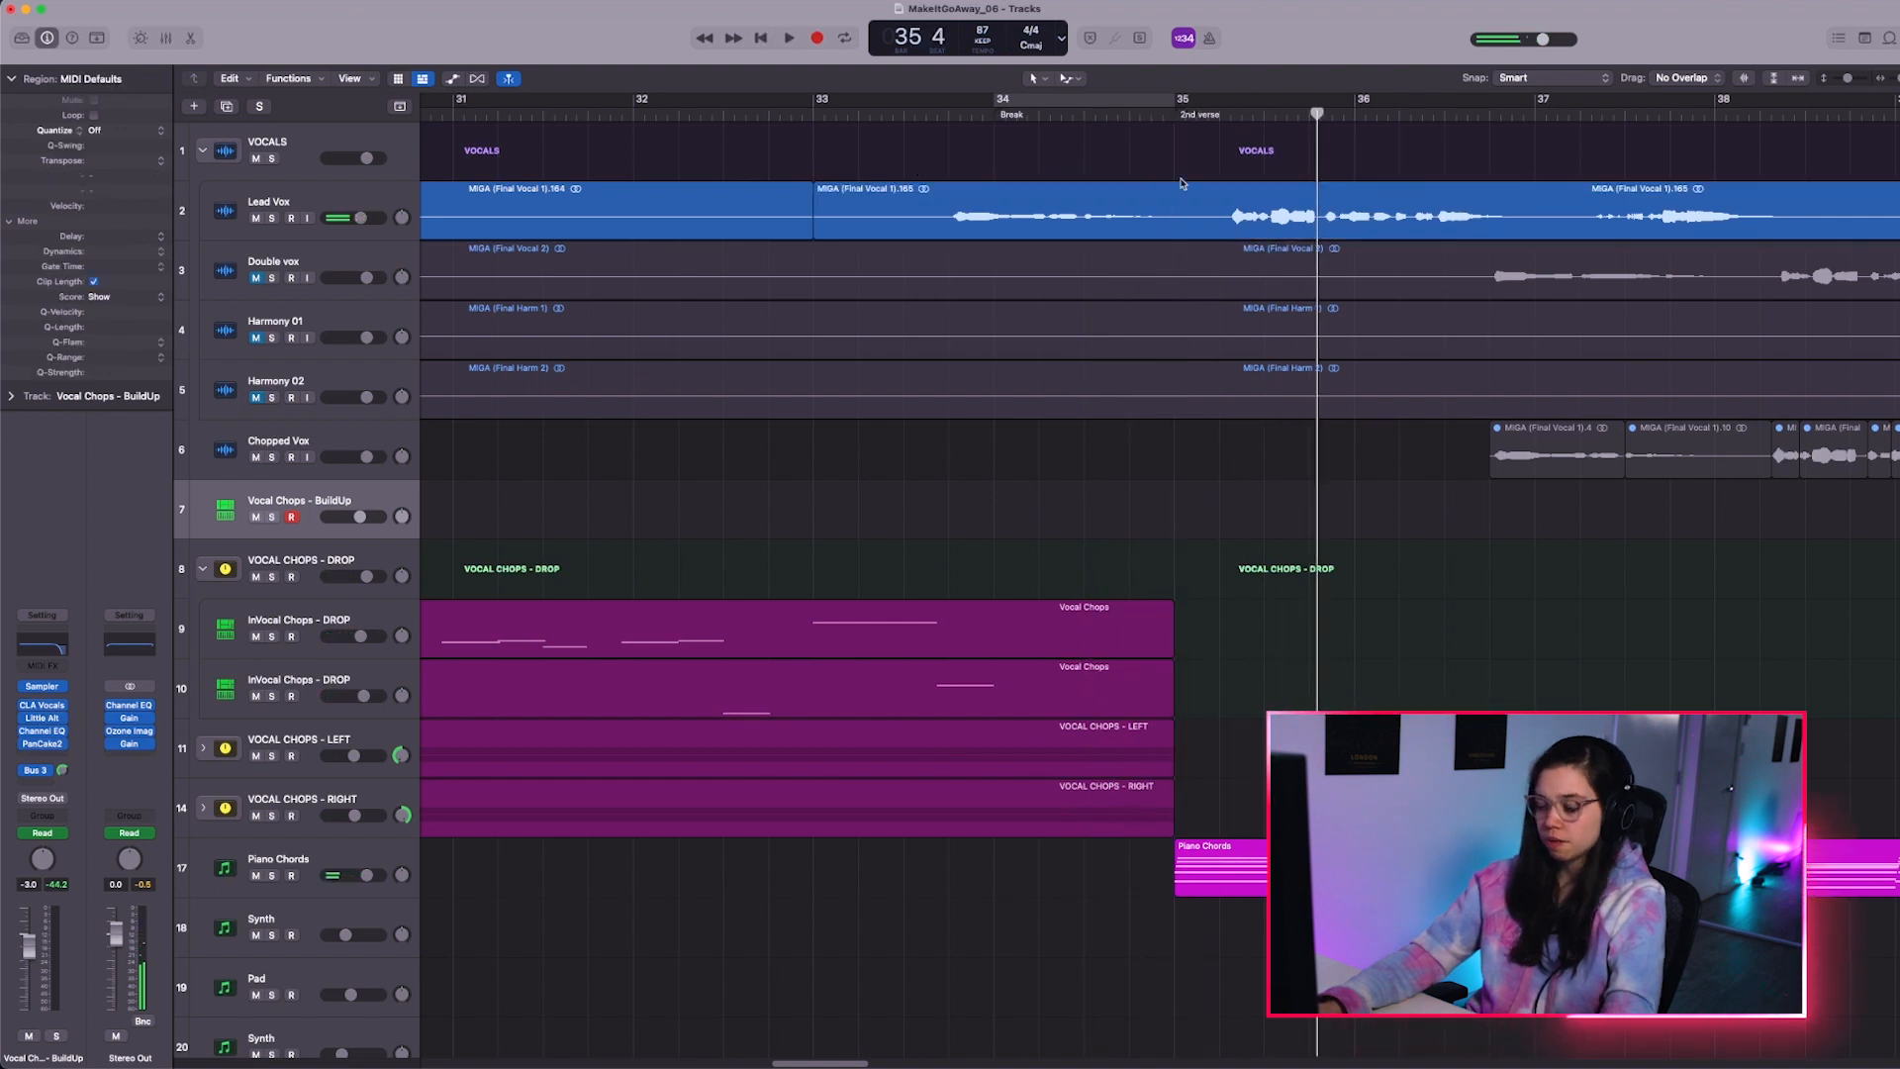
Split the moved Lead Vox region at bar 35, where the second verse begins
{"action": "left_click", "coordinate": [1178, 112]}
{"action": "left_click", "coordinate": [967, 223]}
{"action": "key", "text": "super+t"}
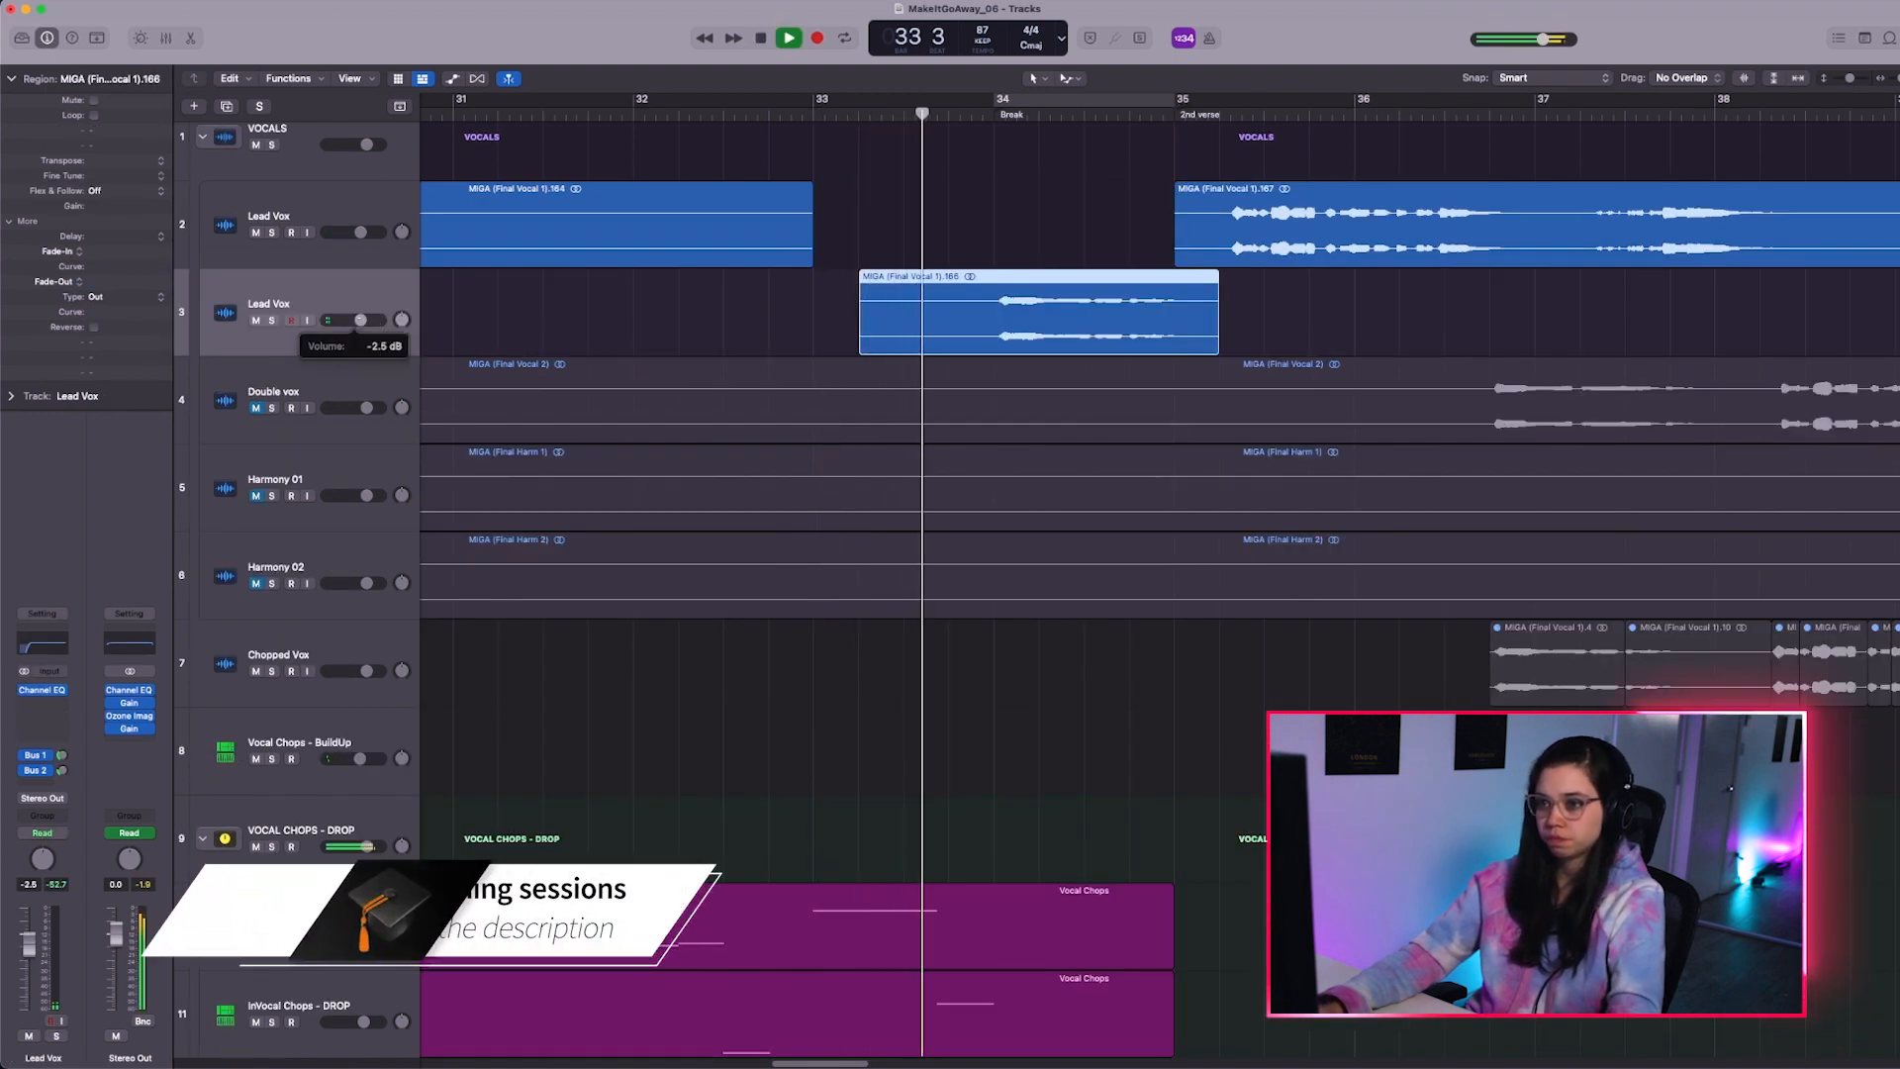
Raise the second Lead Vox track's volume to 0.0 dB and shift its vocal region one beat later
{"action": "left_click_drag", "start_coordinate": [360, 320], "coordinate": [367, 320]}
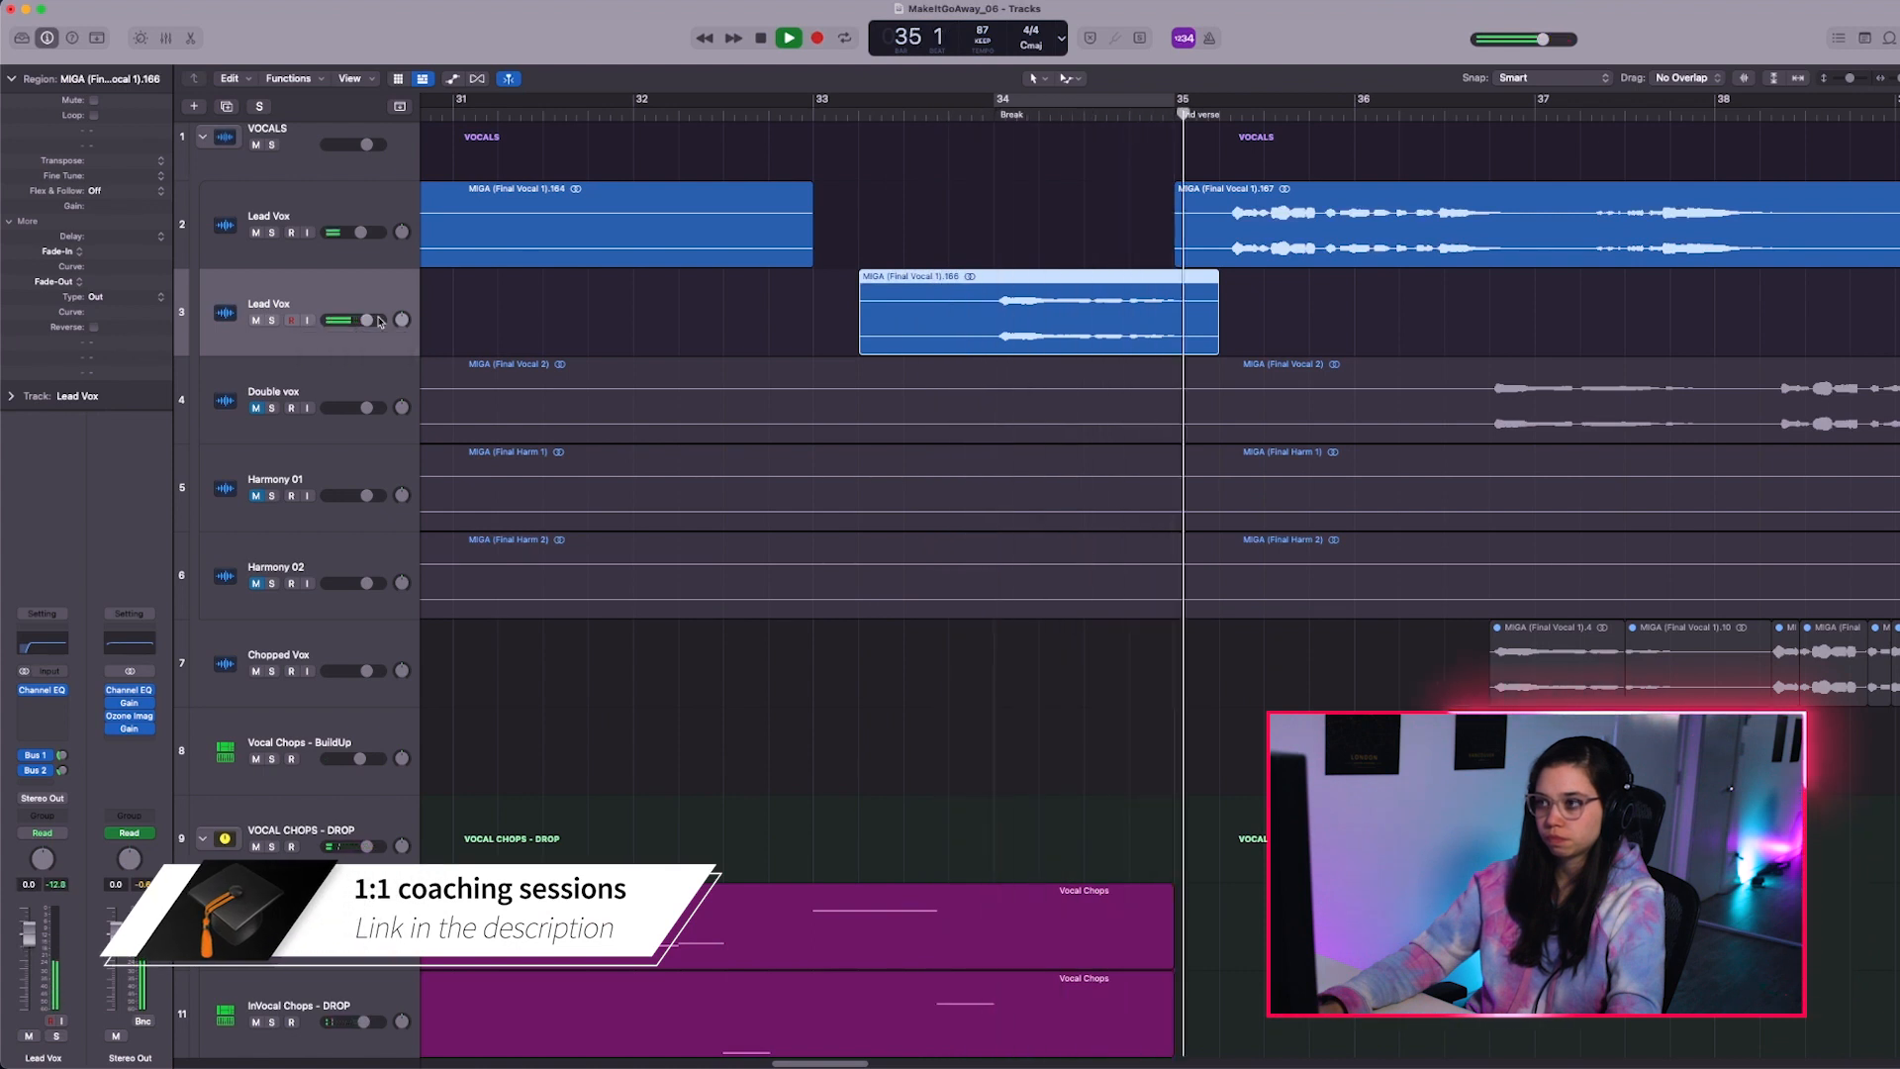
{"action": "key", "text": "space"}
{"action": "left_click_drag", "start_coordinate": [877, 277], "coordinate": [923, 274]}
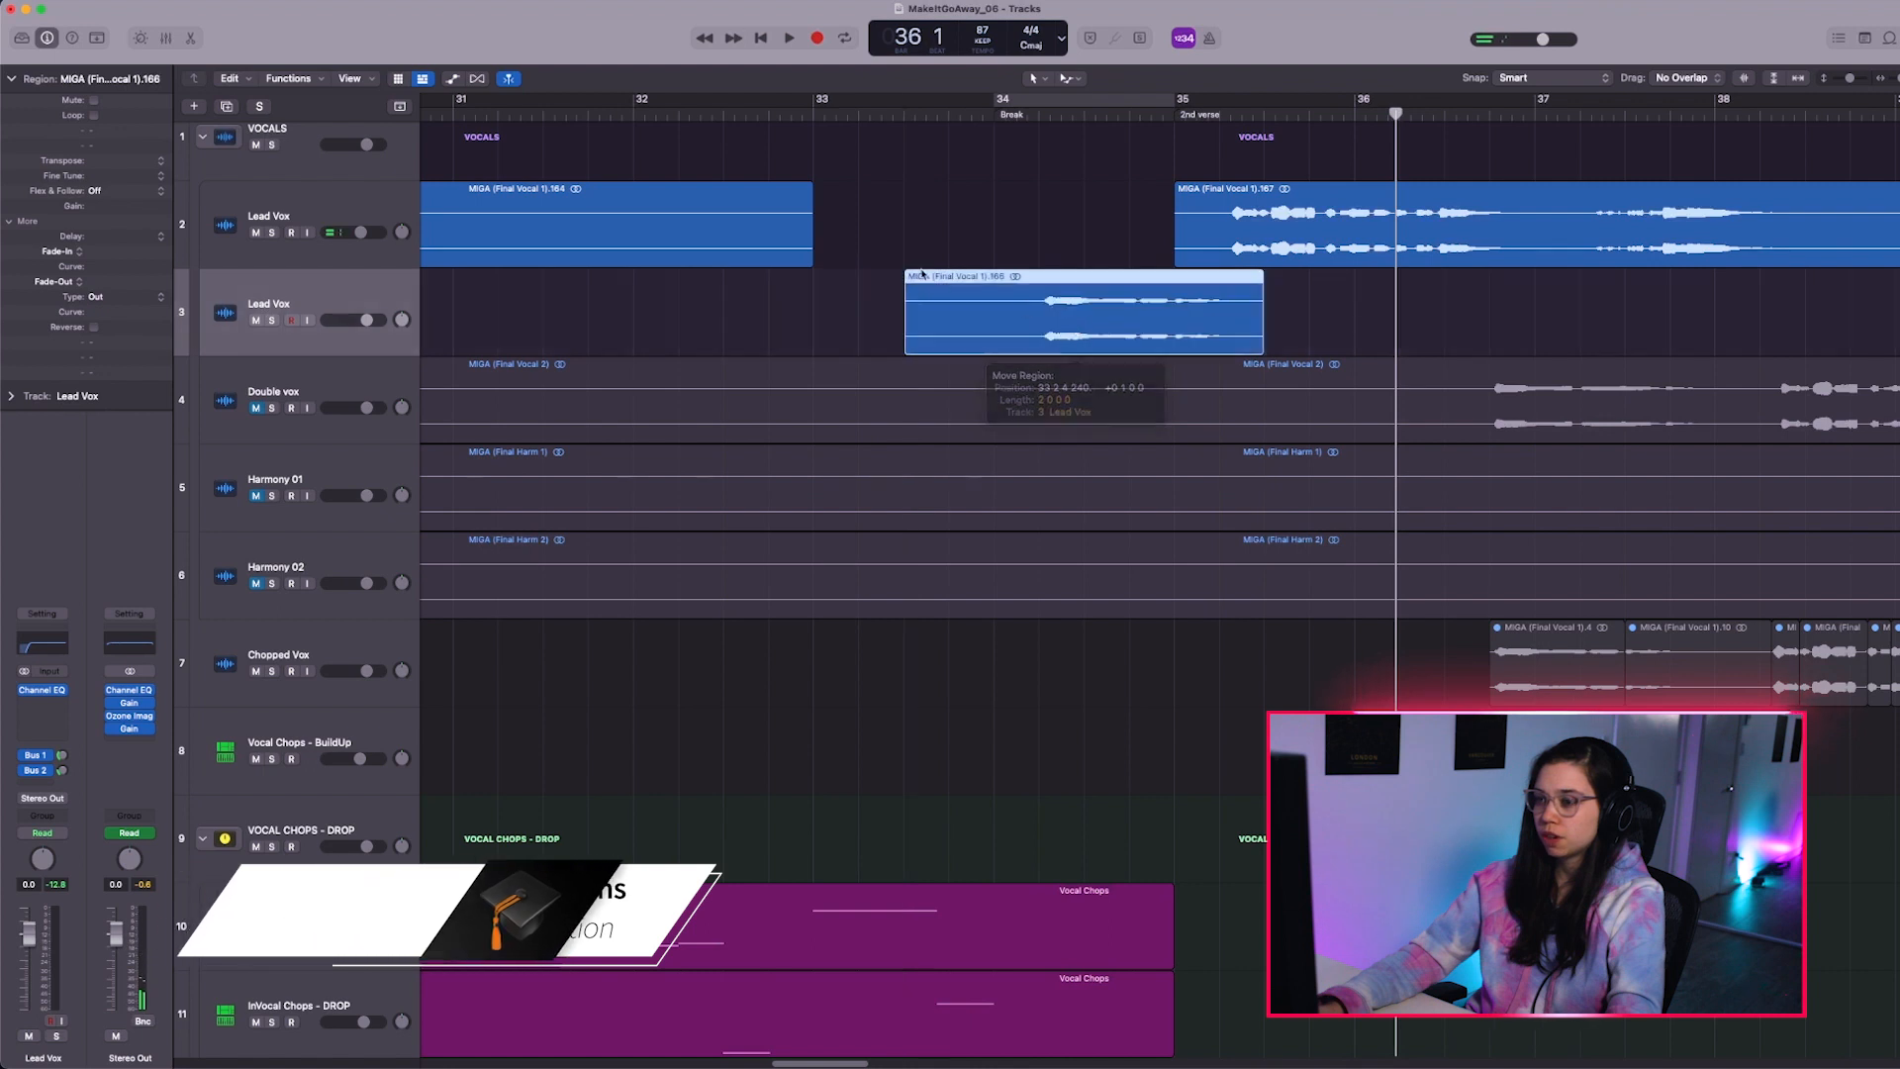
{"action": "key", "text": "space"}
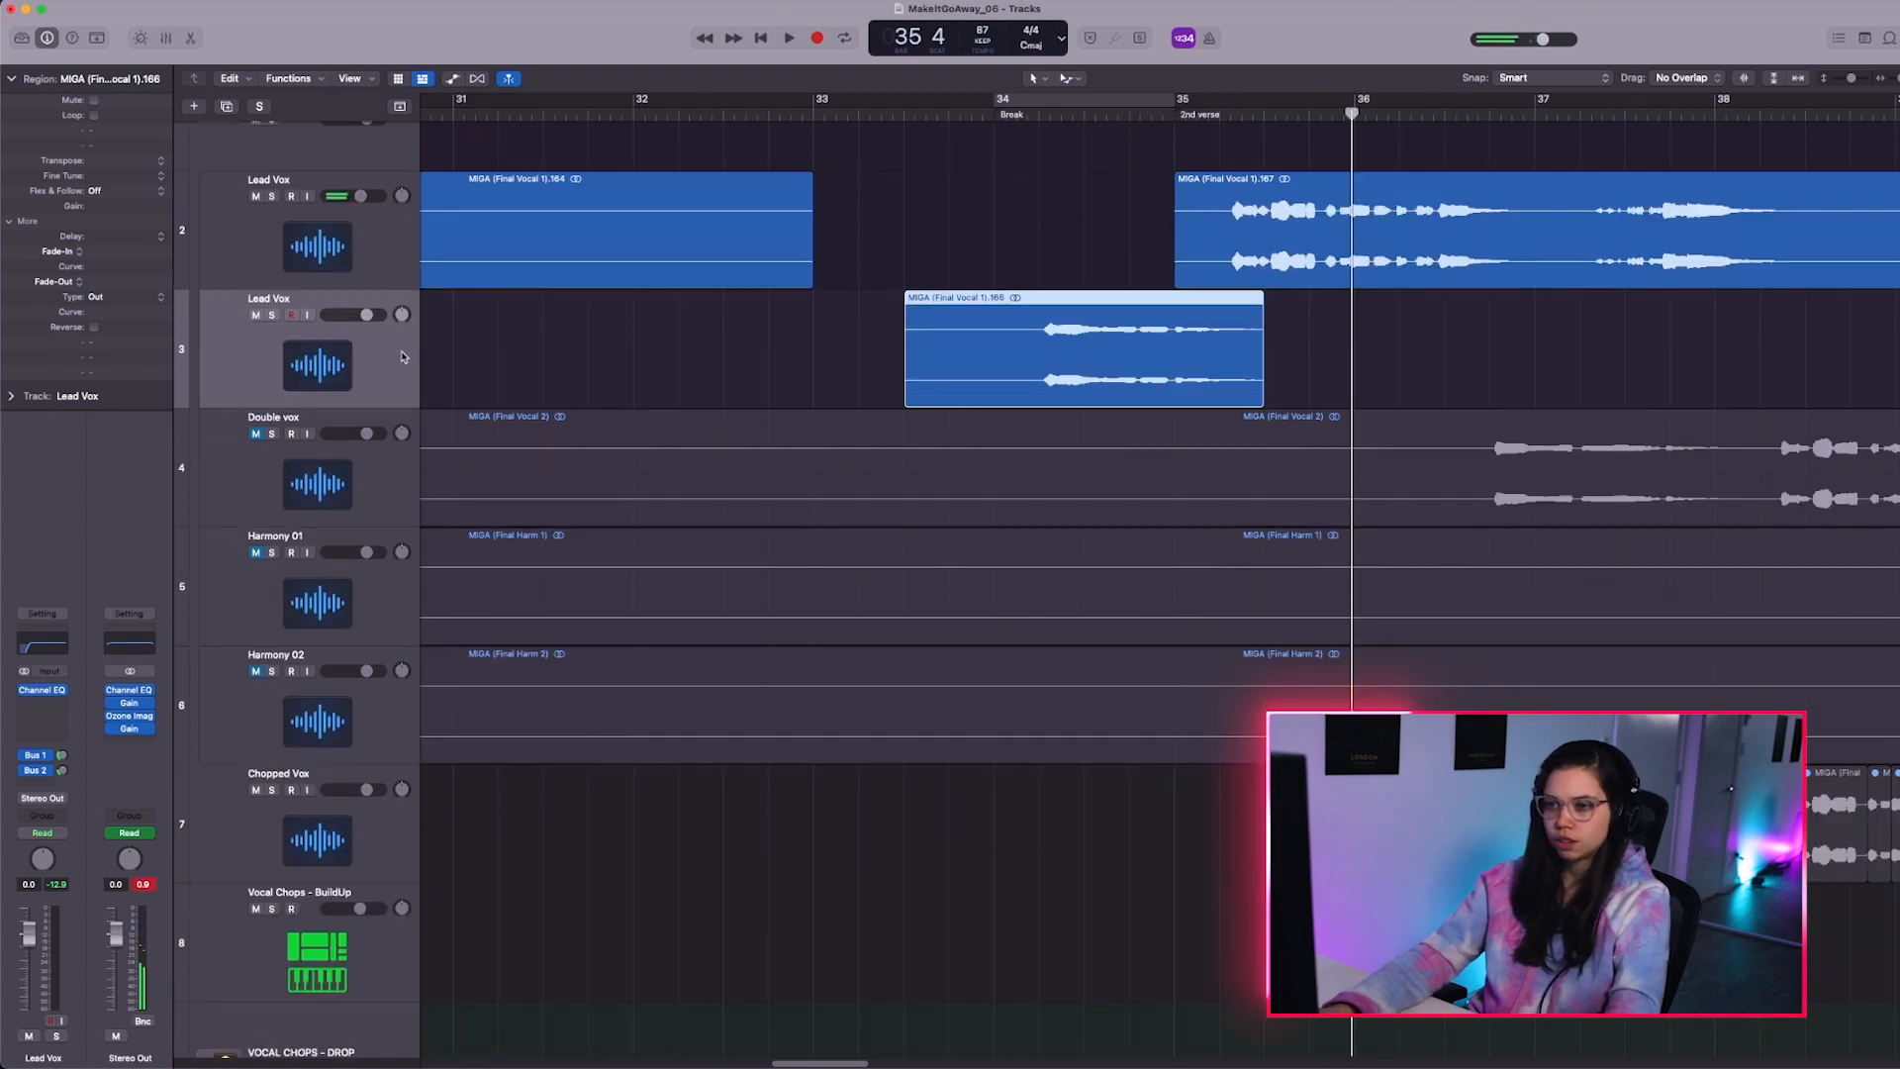
Adjust the stereo width in the Wider plug-in on the second Lead Vox track and close its window
{"action": "scroll", "coordinate": [1007, 391], "scroll_direction": "right", "scroll_amount": 3}
{"action": "scroll", "coordinate": [1000, 381], "scroll_direction": "up", "scroll_amount": 1}
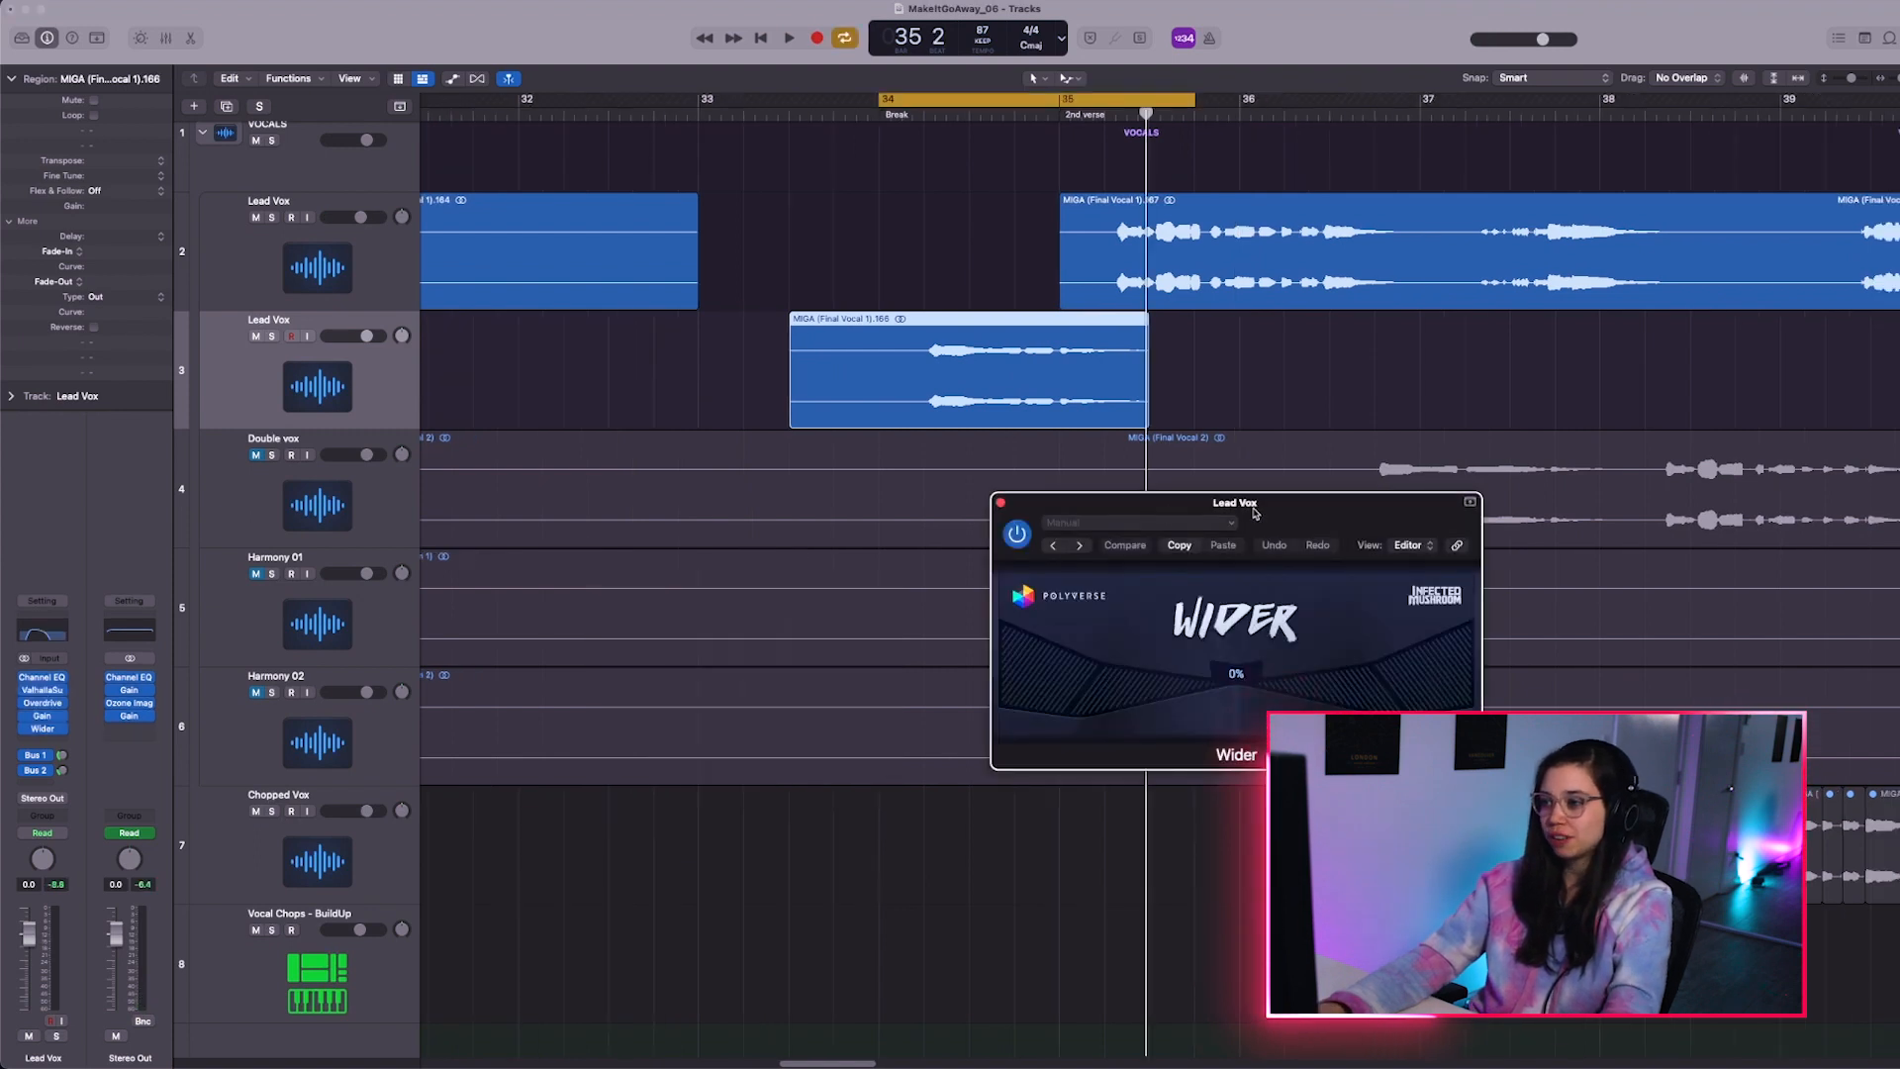
{"action": "left_click_drag", "start_coordinate": [1255, 512], "coordinate": [1210, 557]}
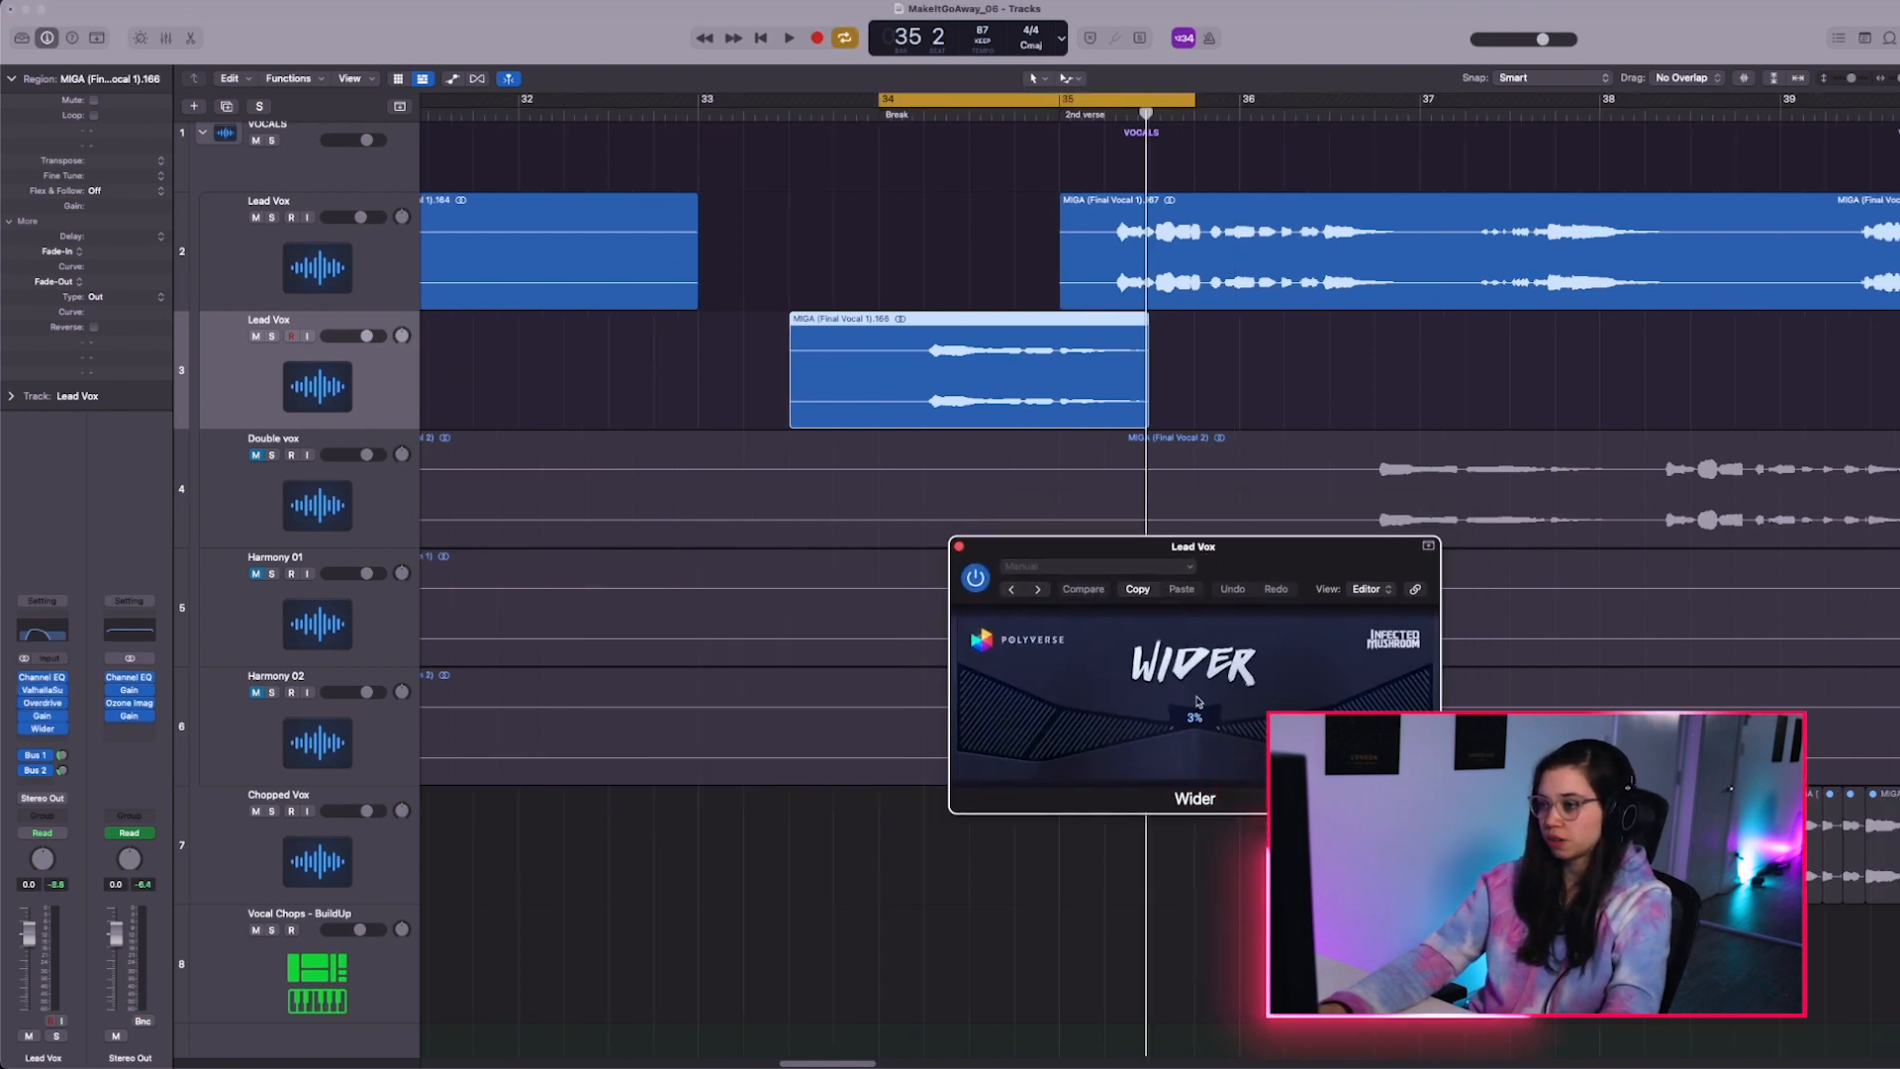
{"action": "left_click", "coordinate": [958, 547]}
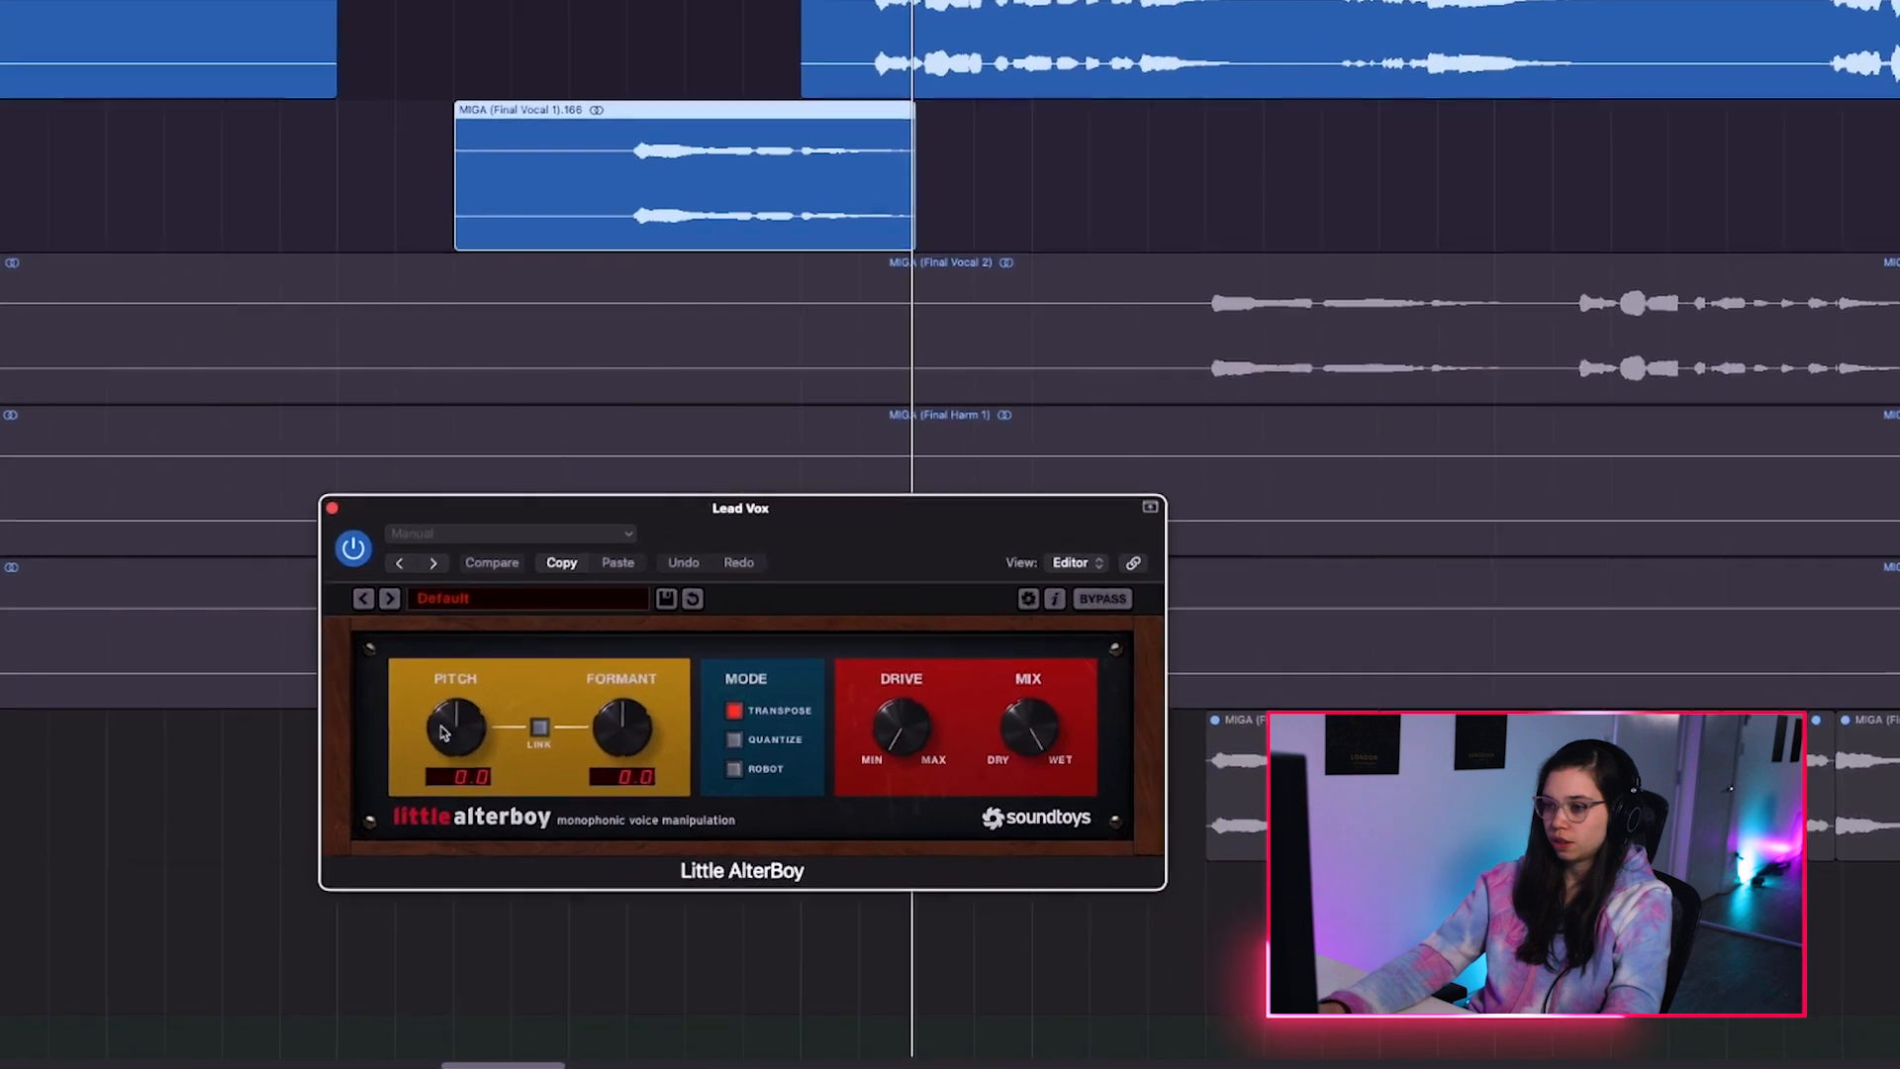
Shift the pitch by 12.0 and raise the formant to about 2.9 in Little AlterBoy on the second Lead Vox track
{"action": "mouse_move", "coordinate": [626, 720]}
{"action": "left_mouse_down"}
{"action": "mouse_move", "coordinate": [594, 713]}
{"action": "mouse_move", "coordinate": [619, 723]}
{"action": "left_mouse_up"}
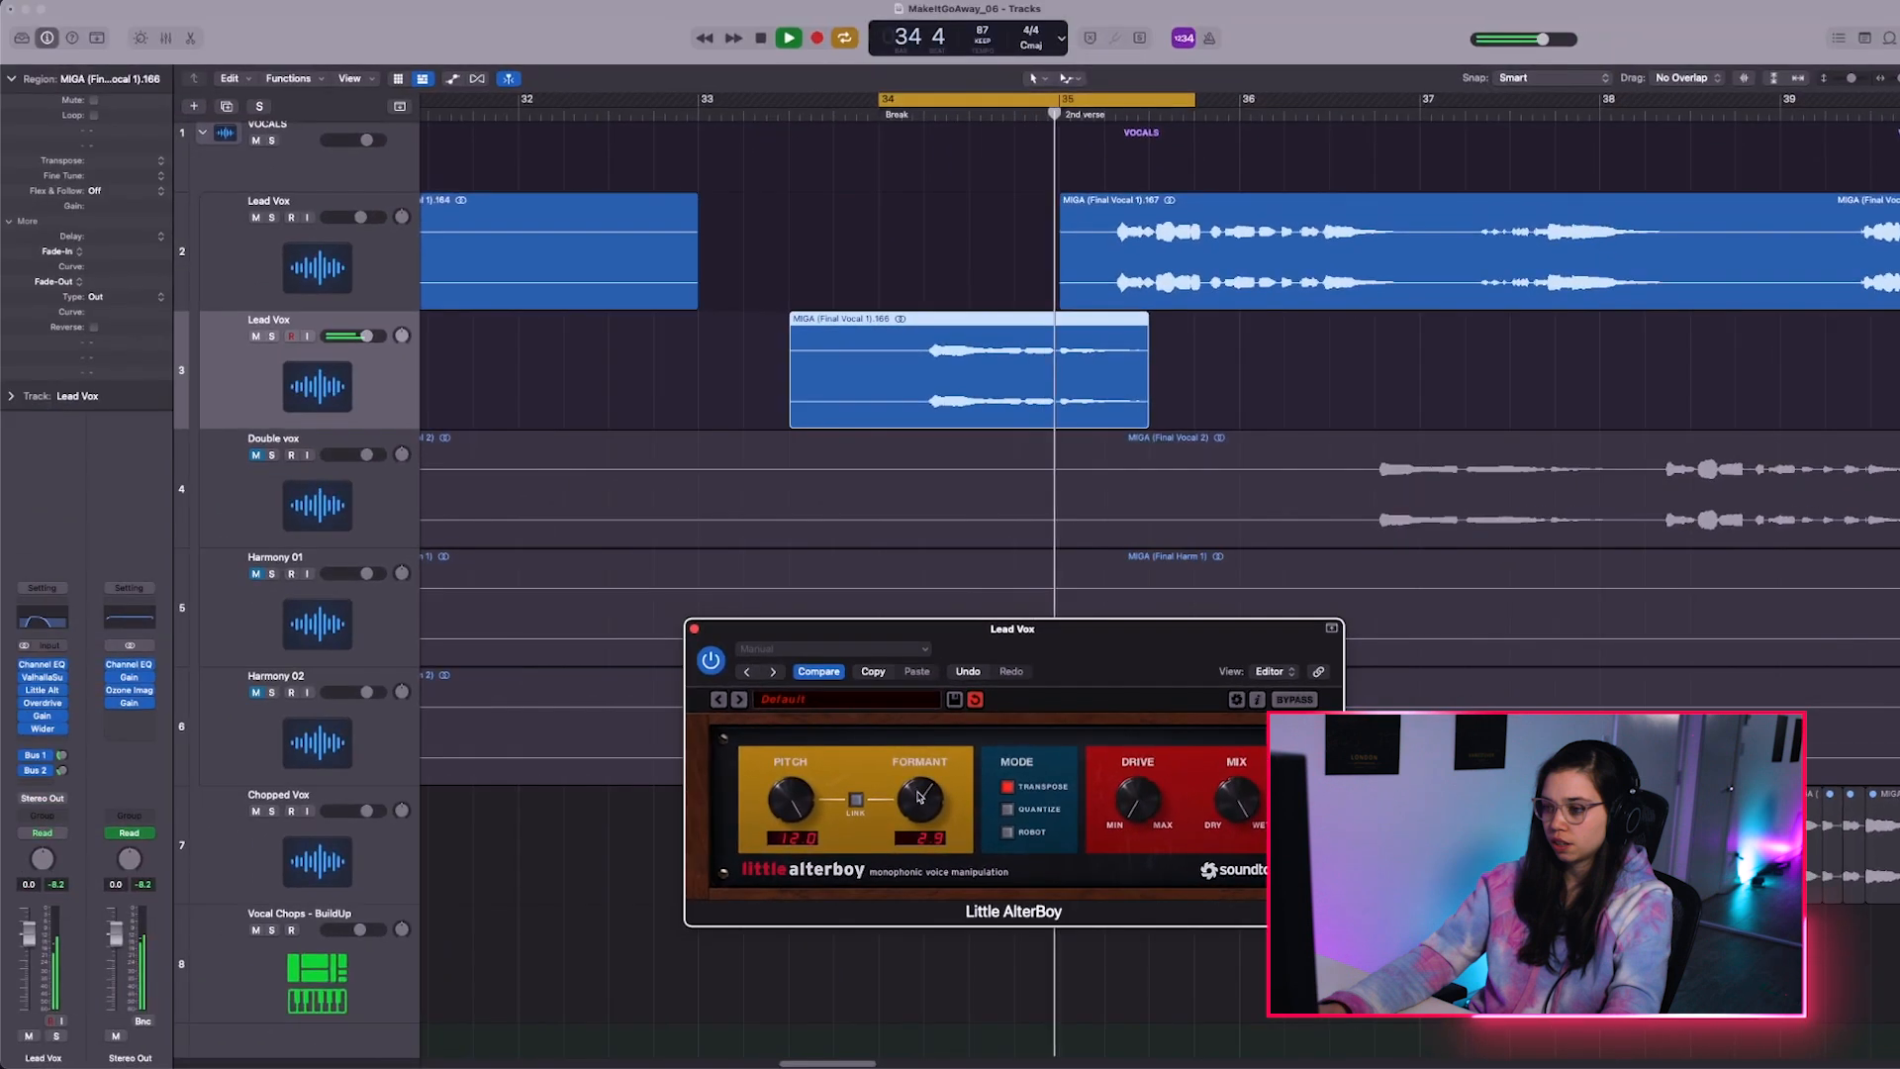
{"action": "left_click_drag", "start_coordinate": [919, 797], "coordinate": [919, 798]}
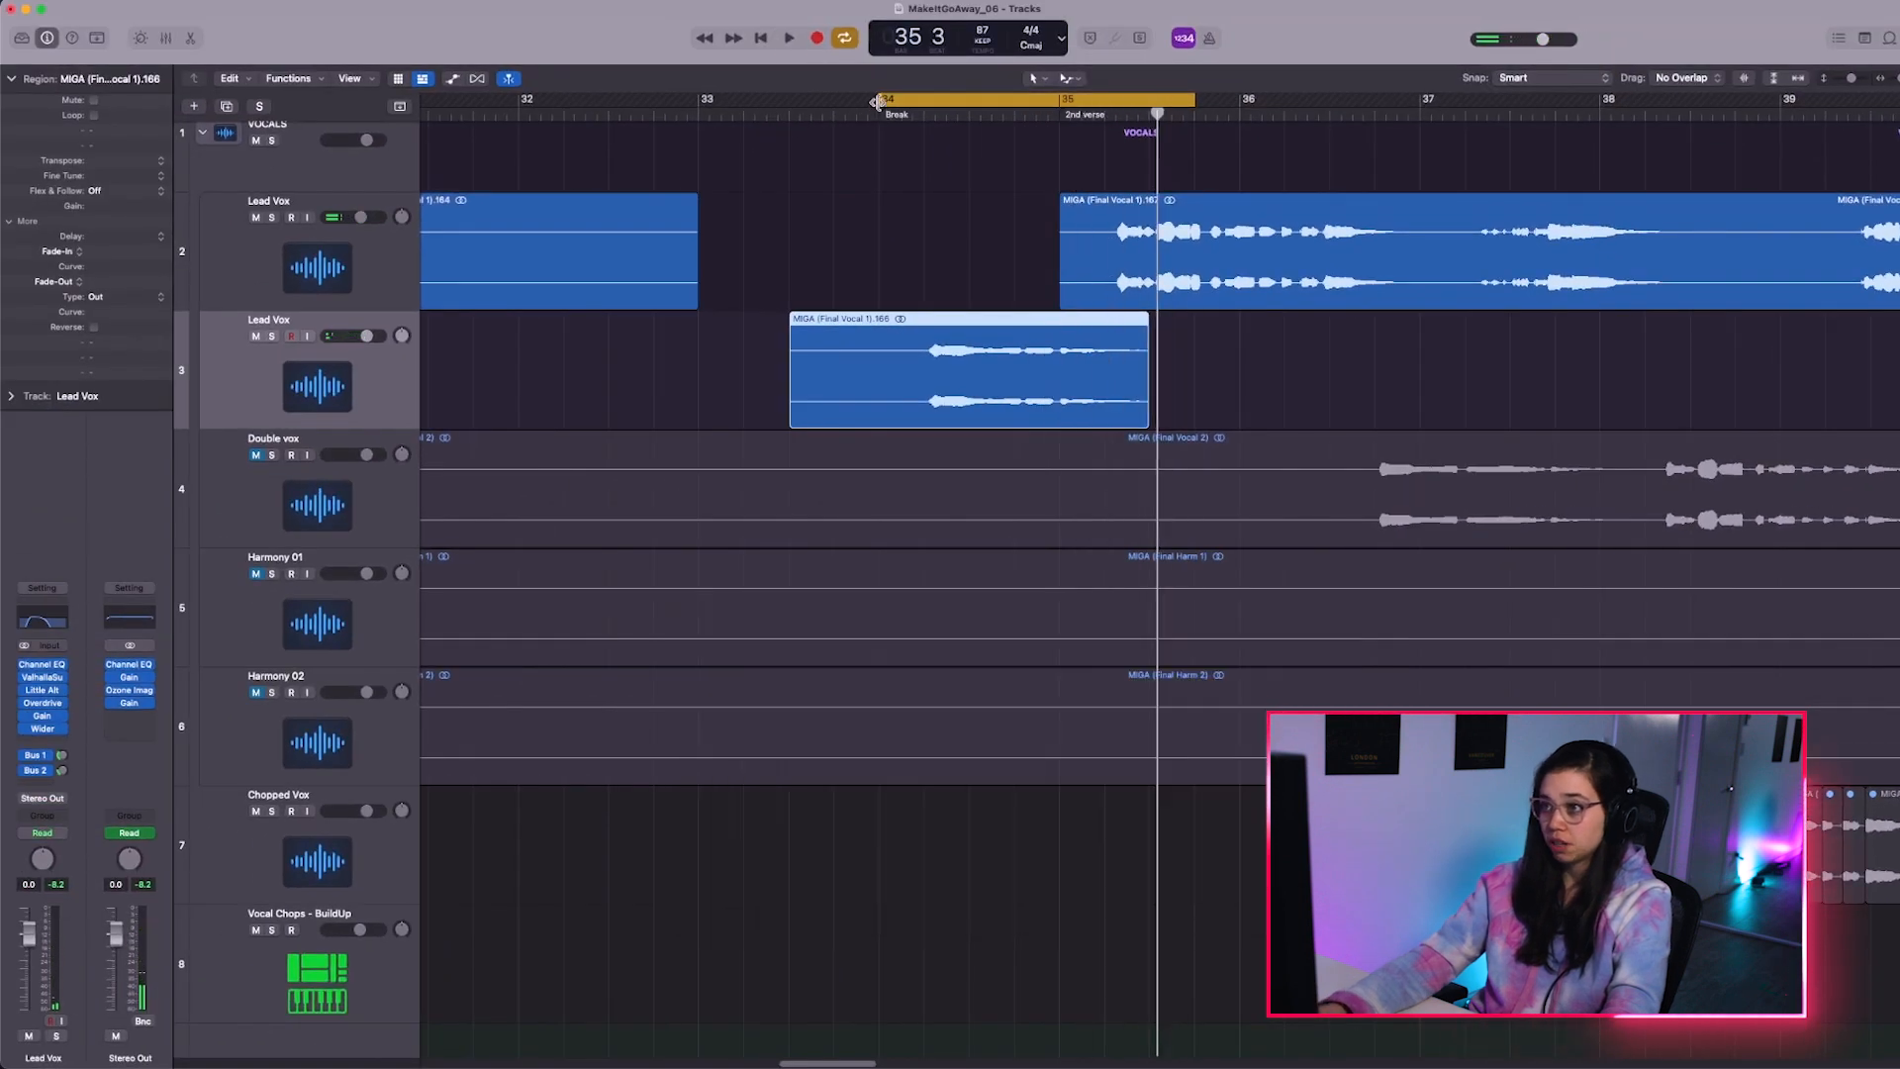
Loop playback over bars 32 to 36 and add a Vocal Doubler plug-in to the second Lead Vox channel
{"action": "left_click_drag", "start_coordinate": [877, 102], "coordinate": [527, 102]}
{"action": "key", "text": "space"}
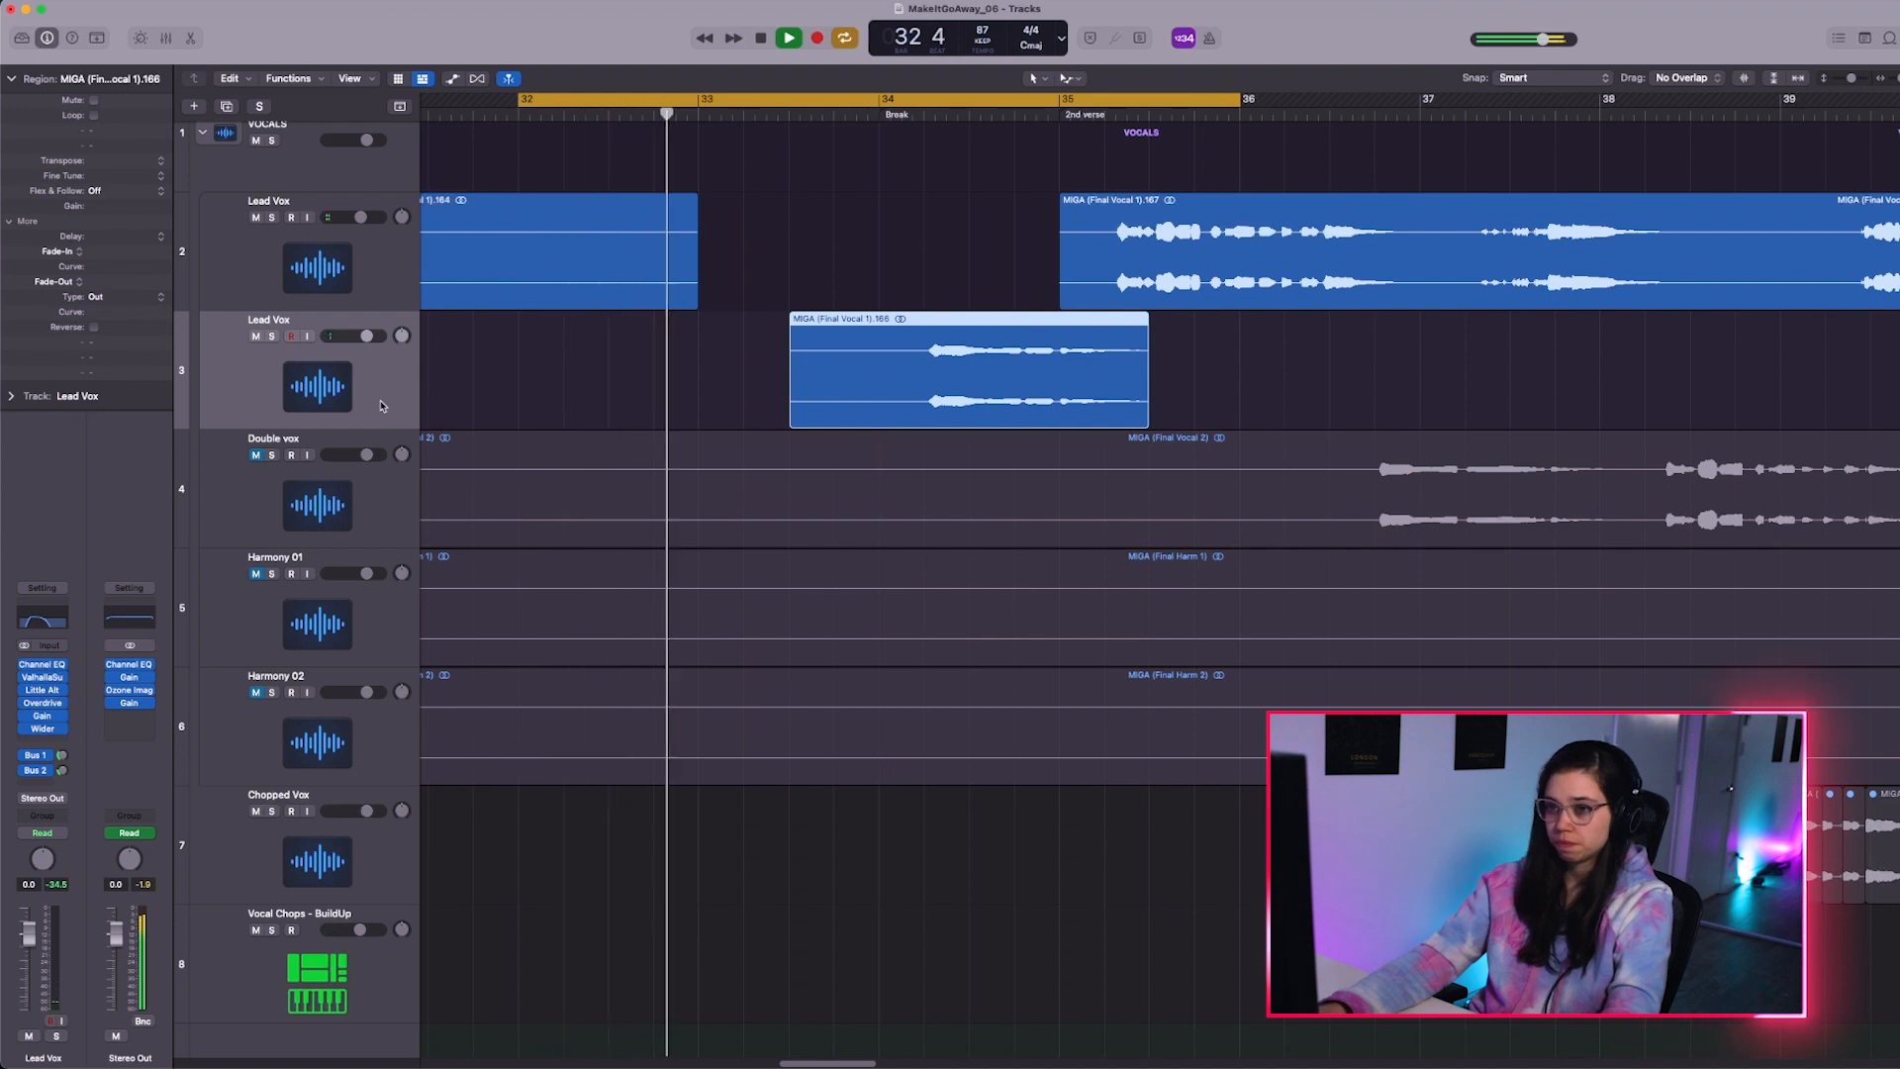
{"action": "left_click", "coordinate": [64, 727]}
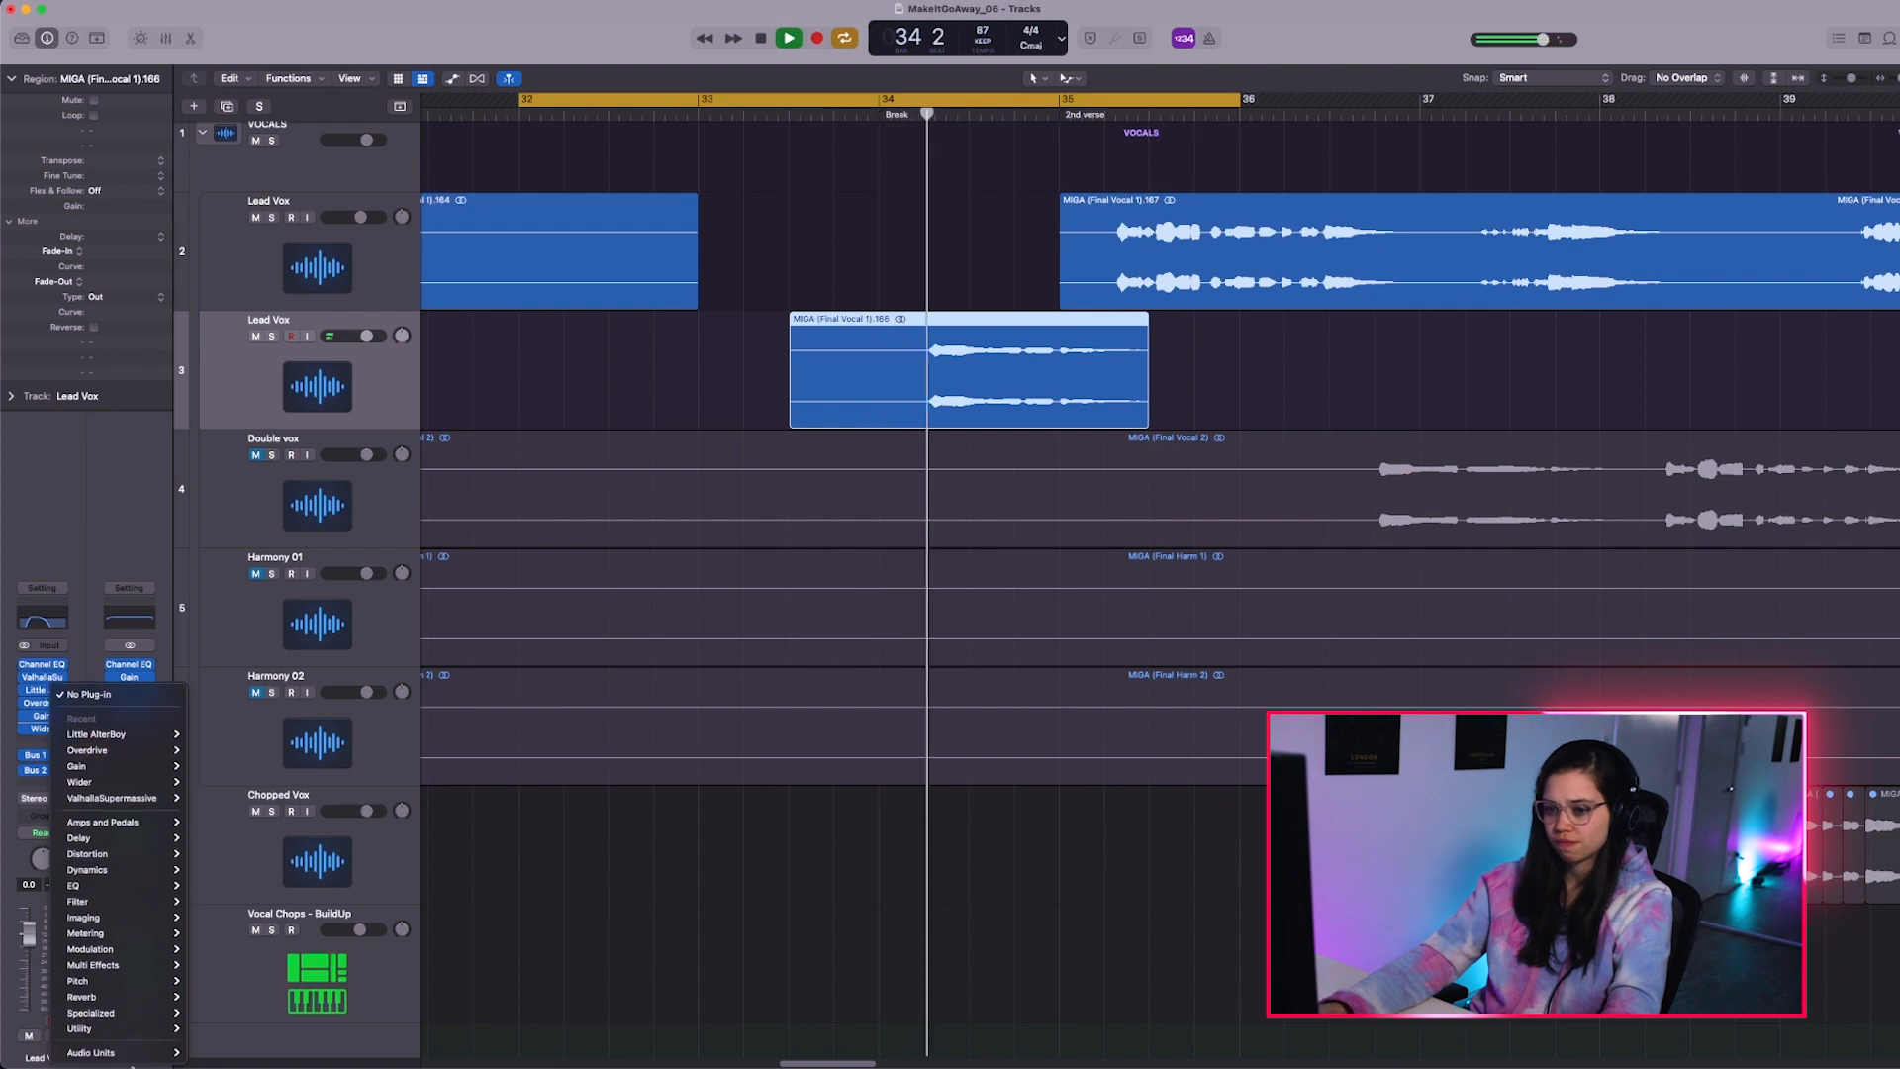
{"action": "mouse_move", "coordinate": [138, 1052]}
{"action": "mouse_move", "coordinate": [239, 1019]}
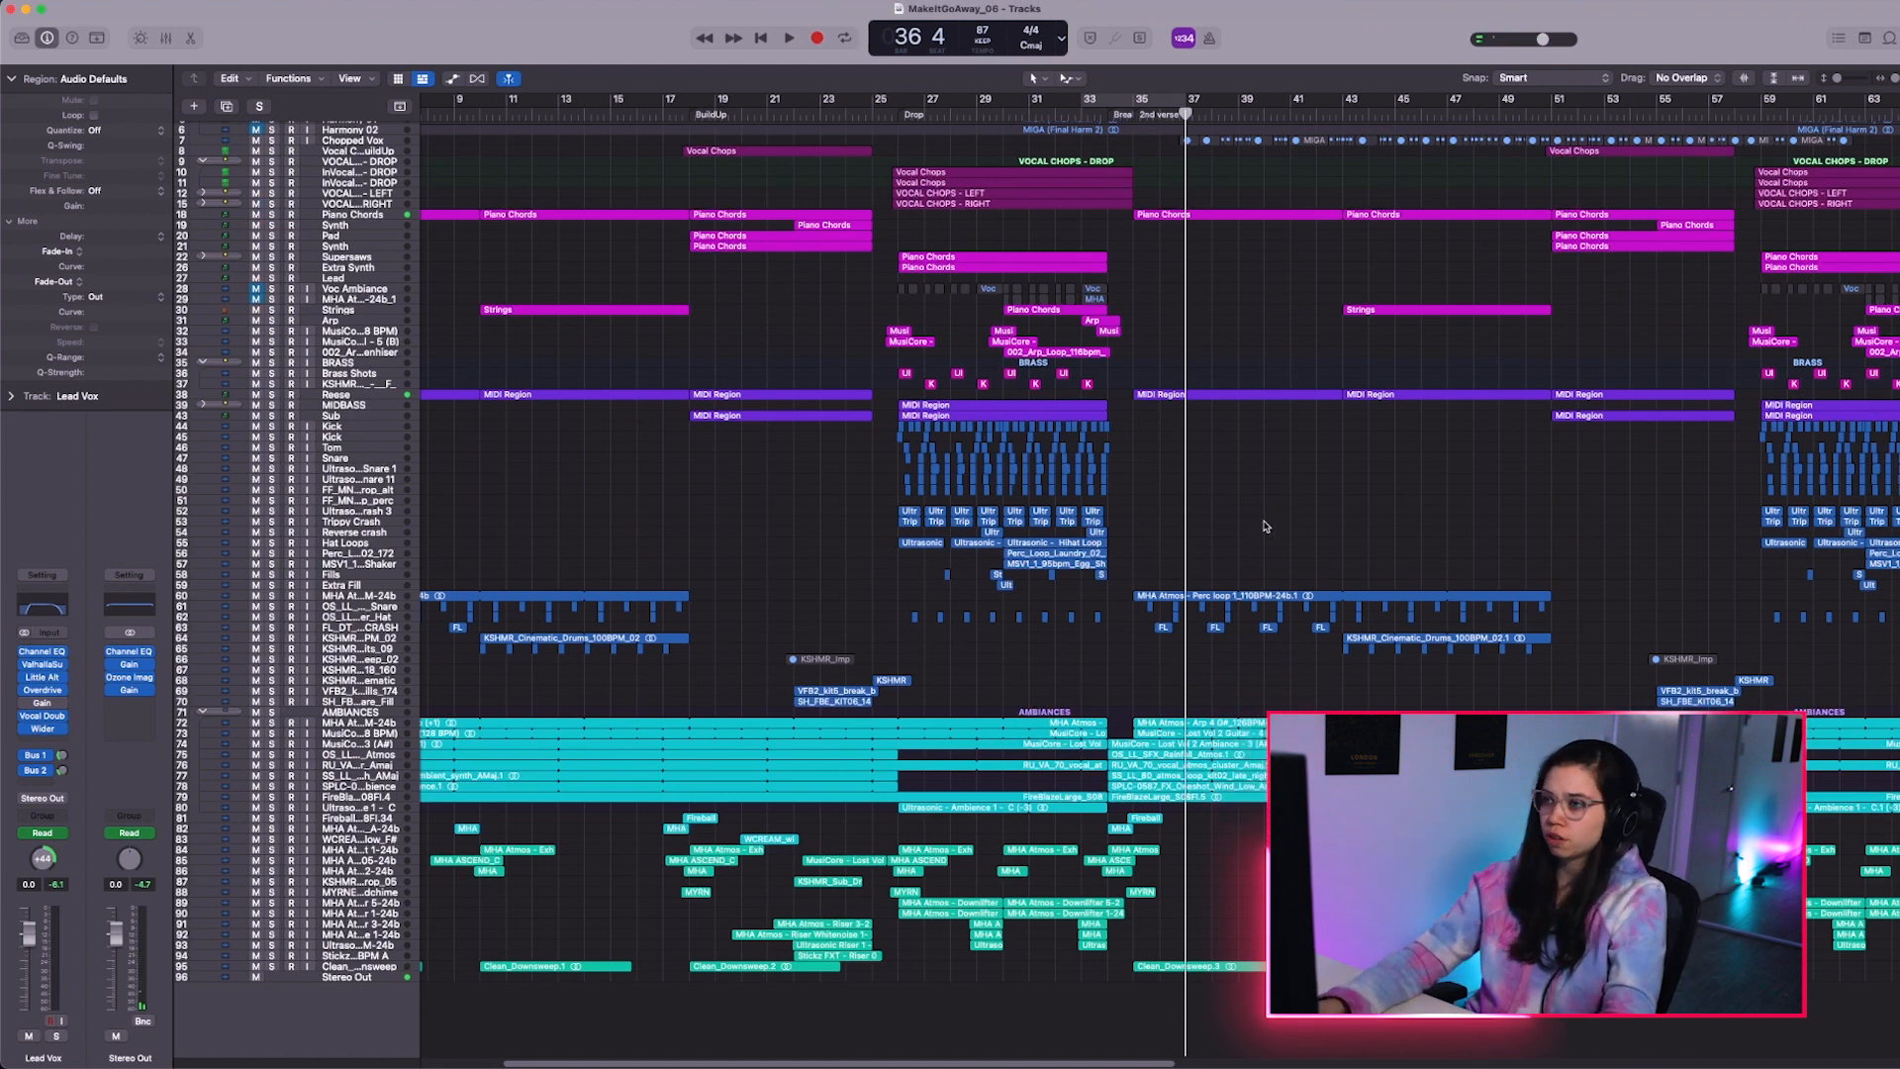
Copy the short KSHMR hit at bar 35 to bars 37, 39 and 41 in the second verse
{"action": "key", "text": "super+Right"}
{"action": "key", "text": "super+Right"}
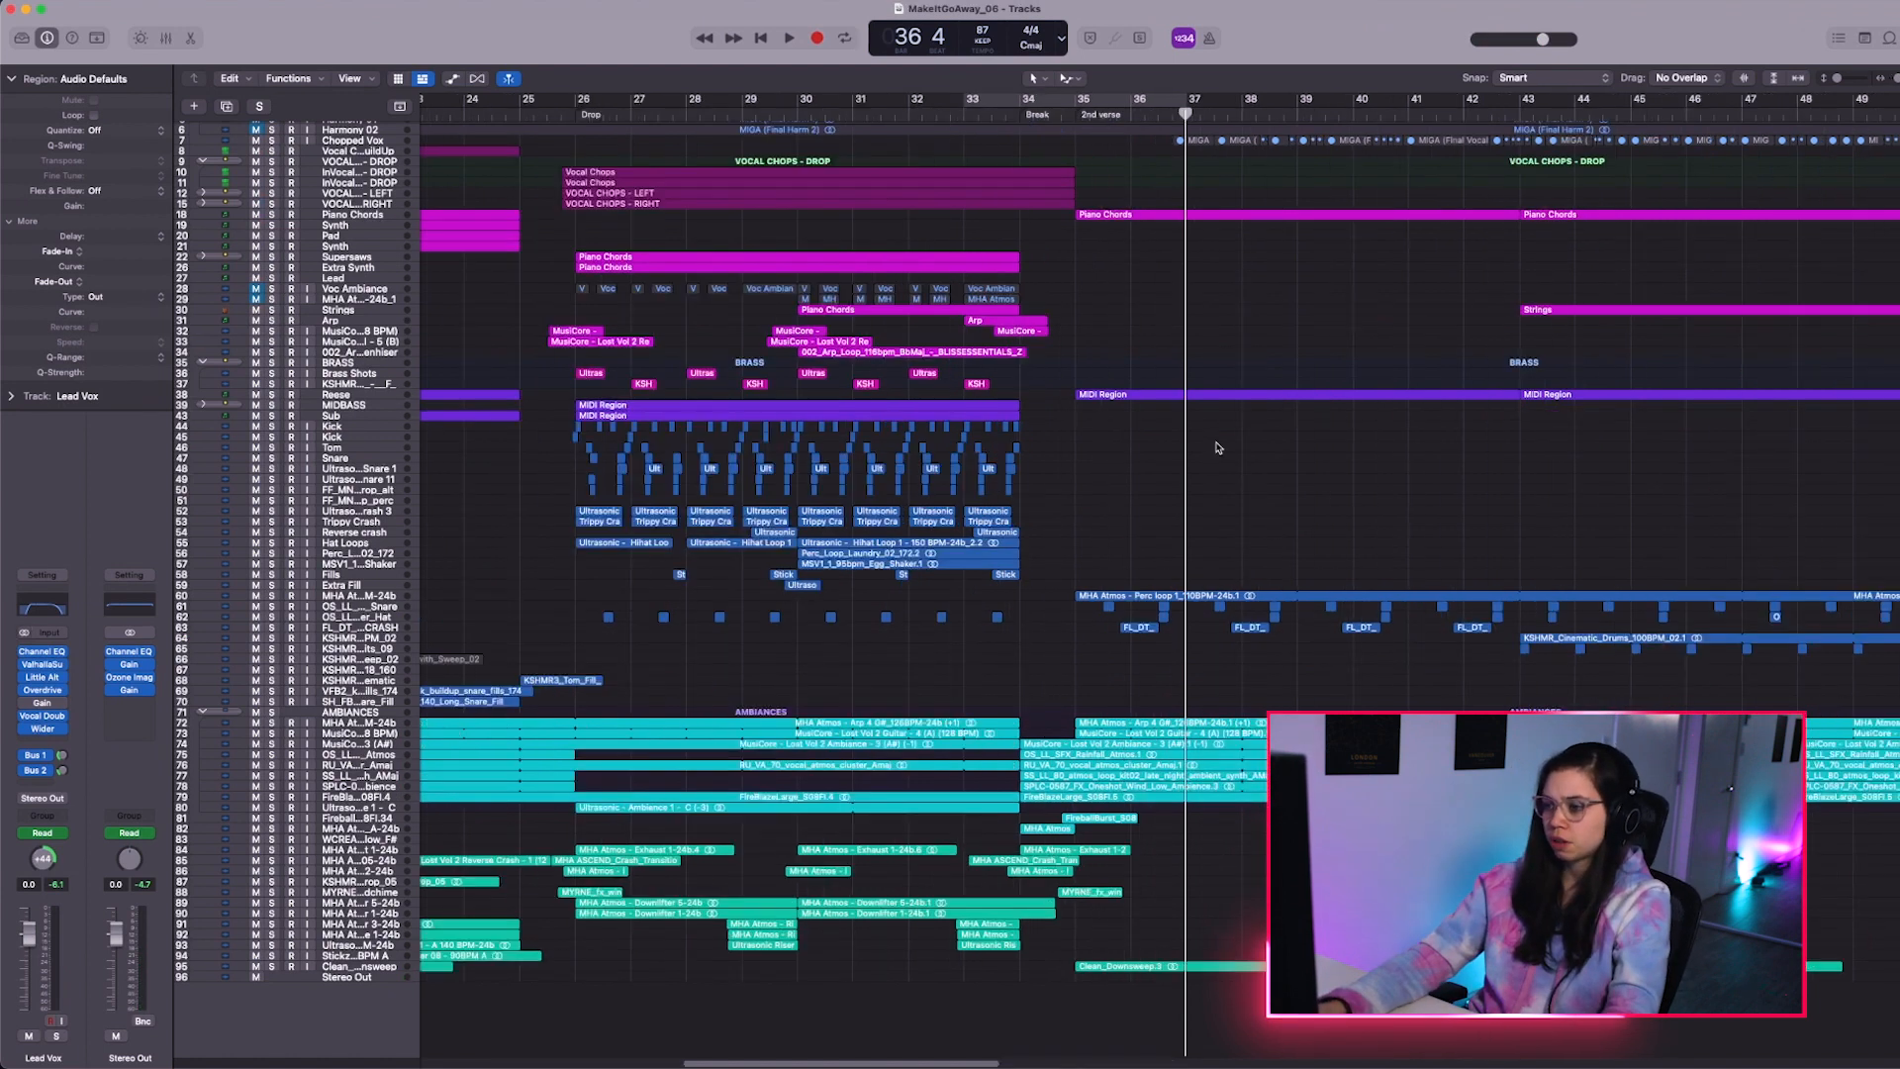
{"action": "key", "text": "super+Left"}
{"action": "key", "text": "super+Left"}
{"action": "scroll", "coordinate": [1233, 444], "scroll_direction": "up", "scroll_amount": 3}
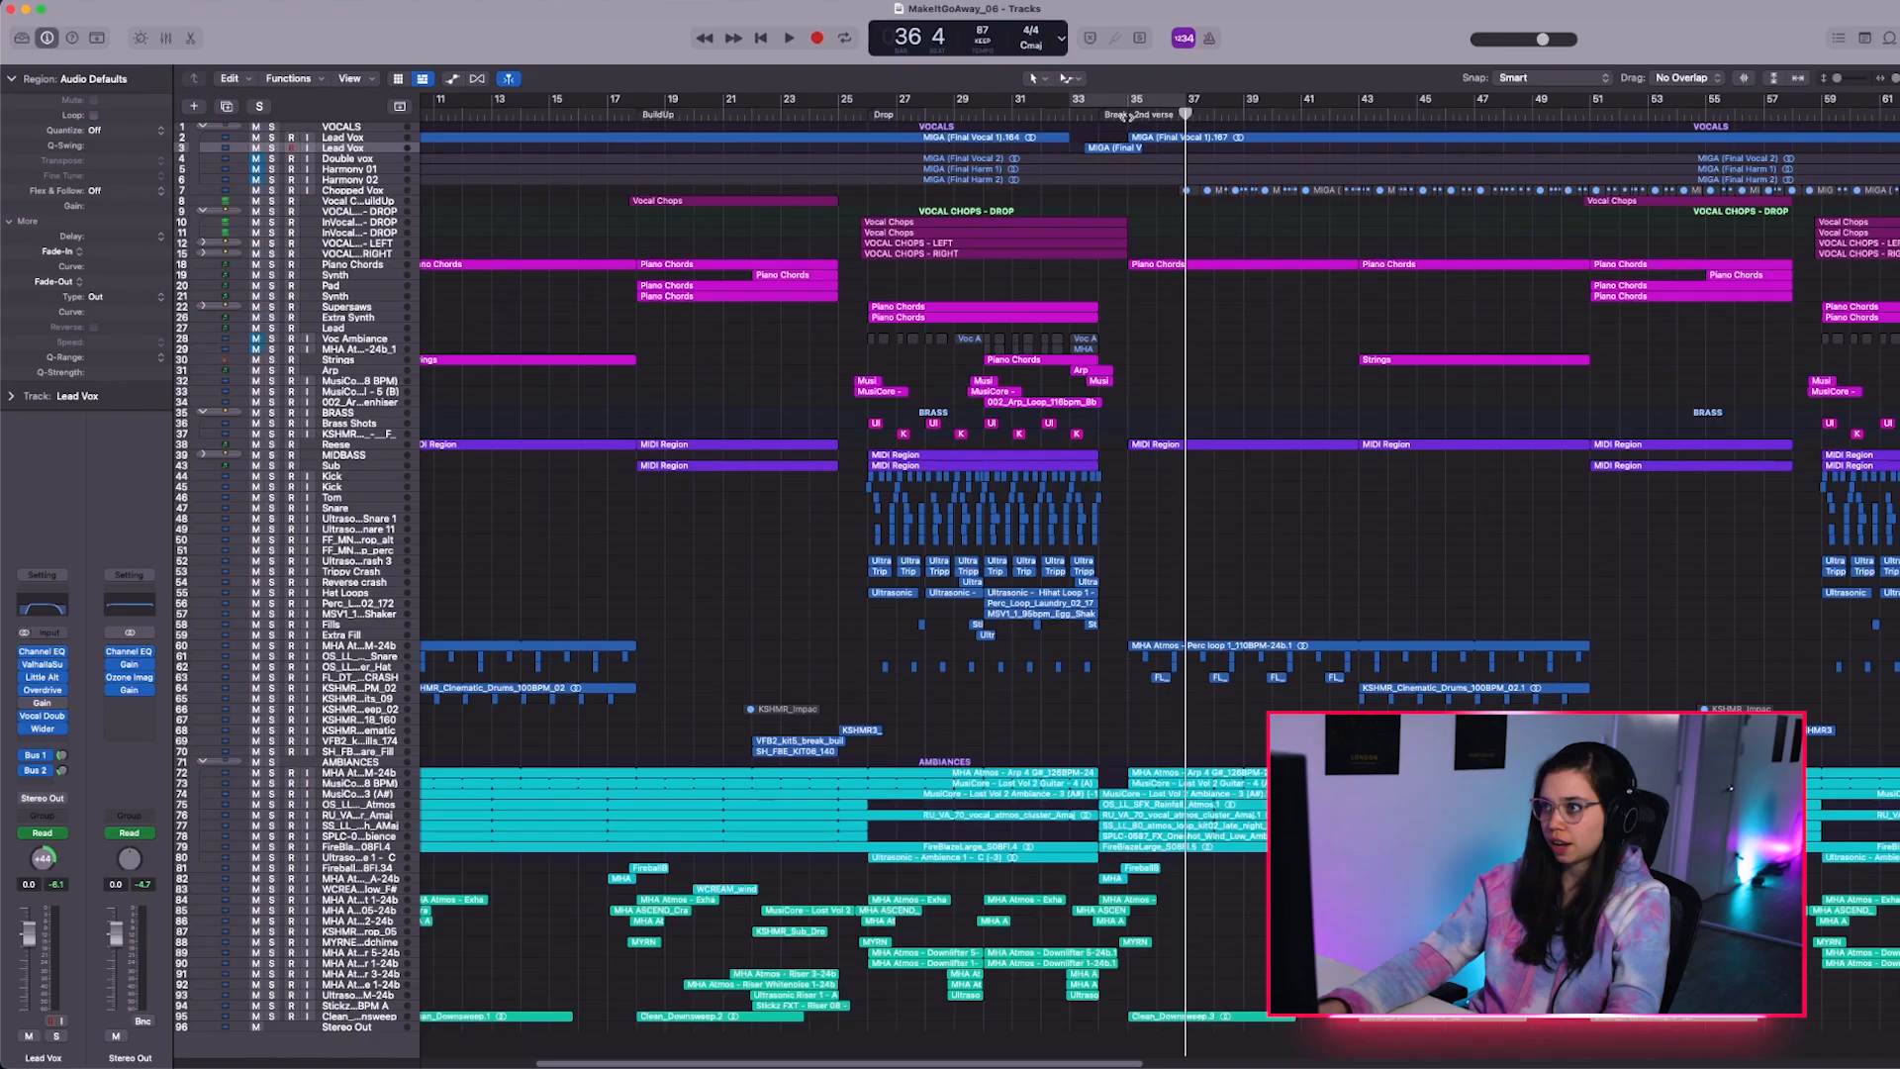
{"action": "left_click", "coordinate": [1128, 115]}
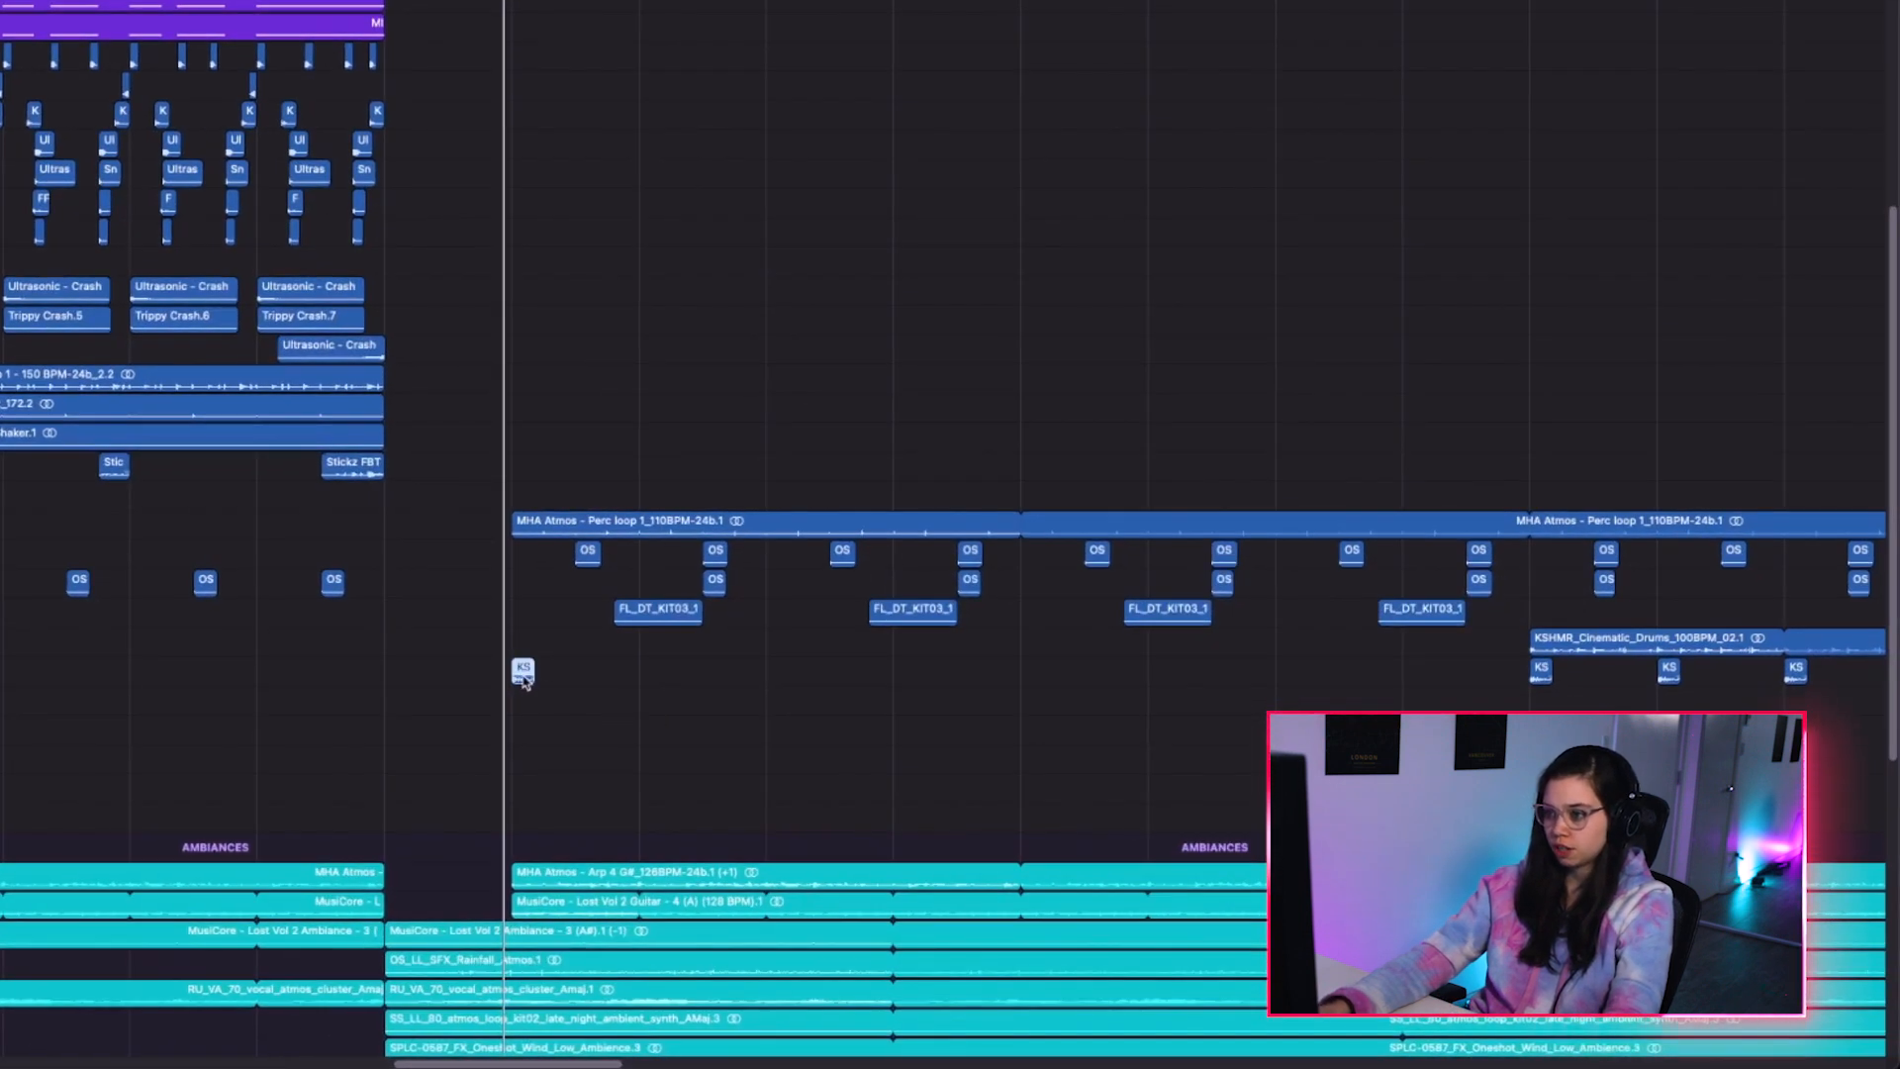
{"action": "left_click_drag", "start_coordinate": [524, 681], "coordinate": [1286, 685]}
Play the start of the second verse to hear the added KSHMR hits
{"action": "key", "text": "space"}
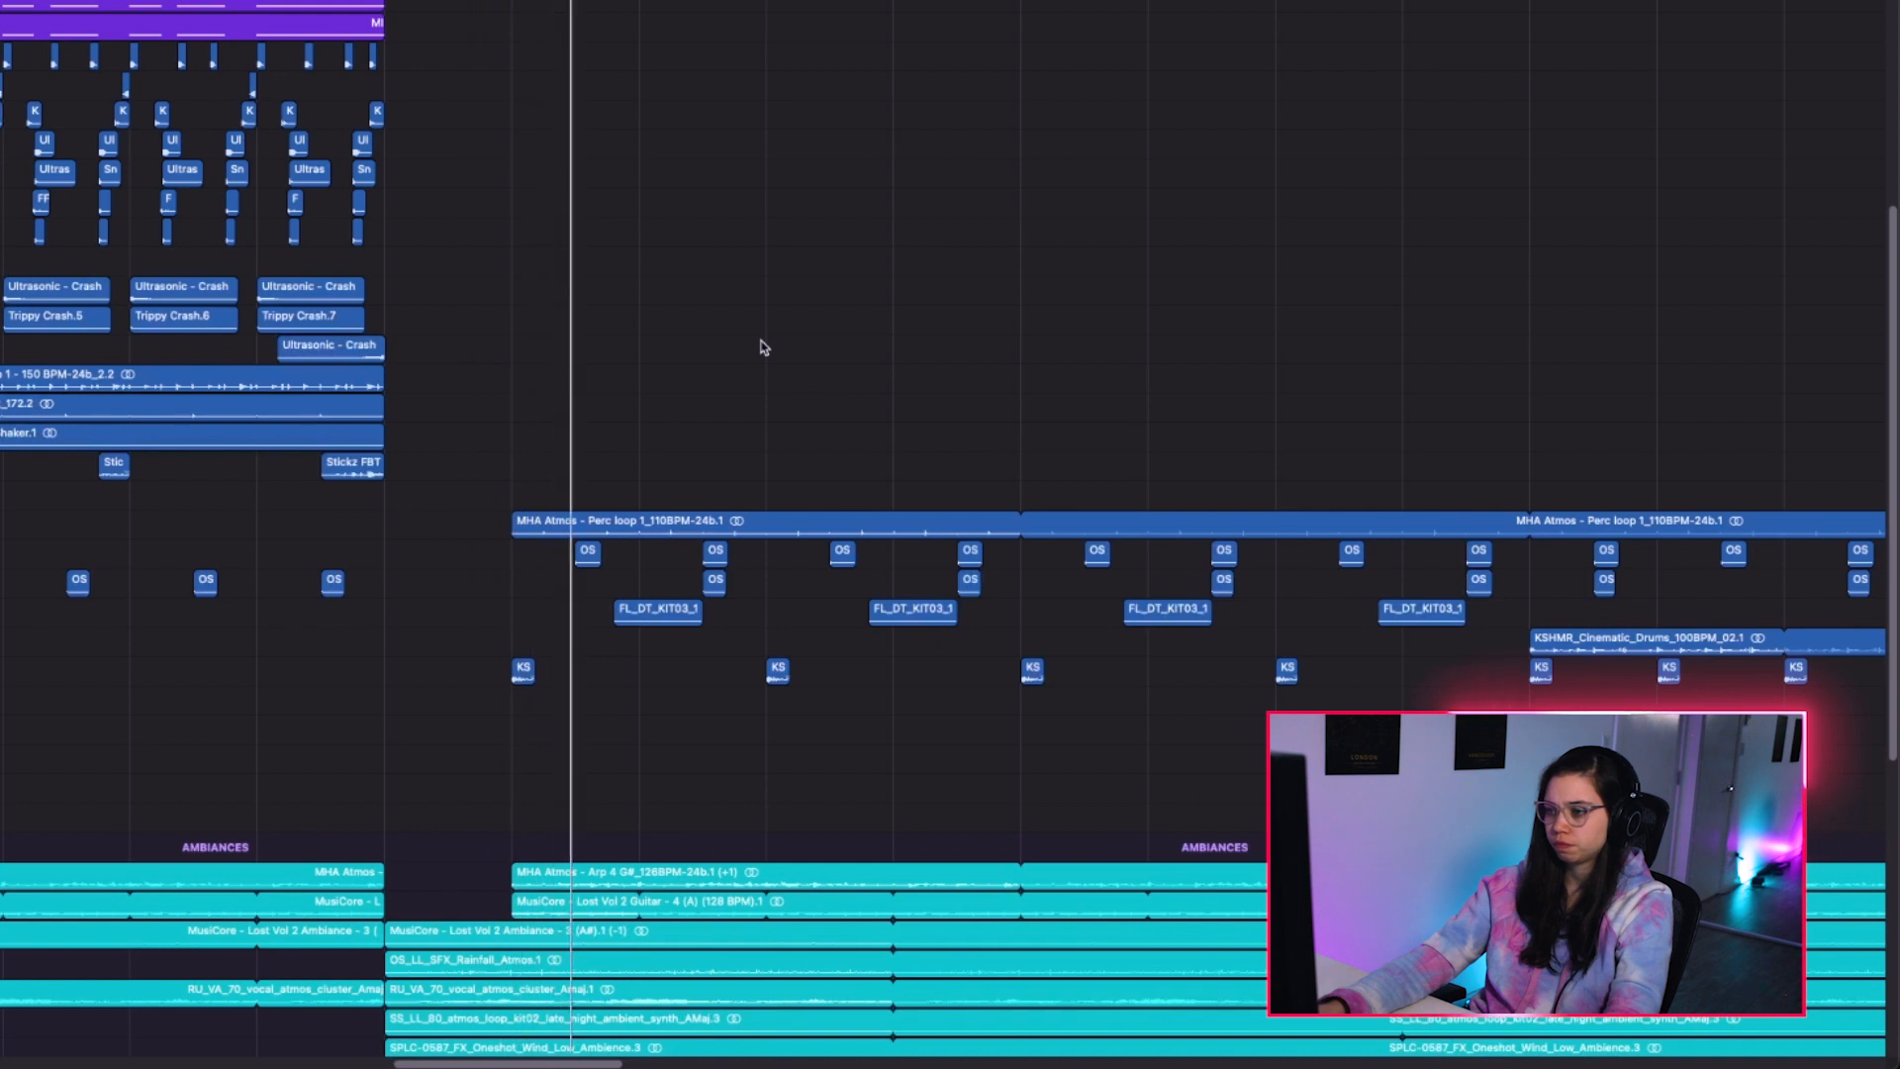
{"action": "scroll", "coordinate": [770, 373], "scroll_direction": "right", "scroll_amount": 3}
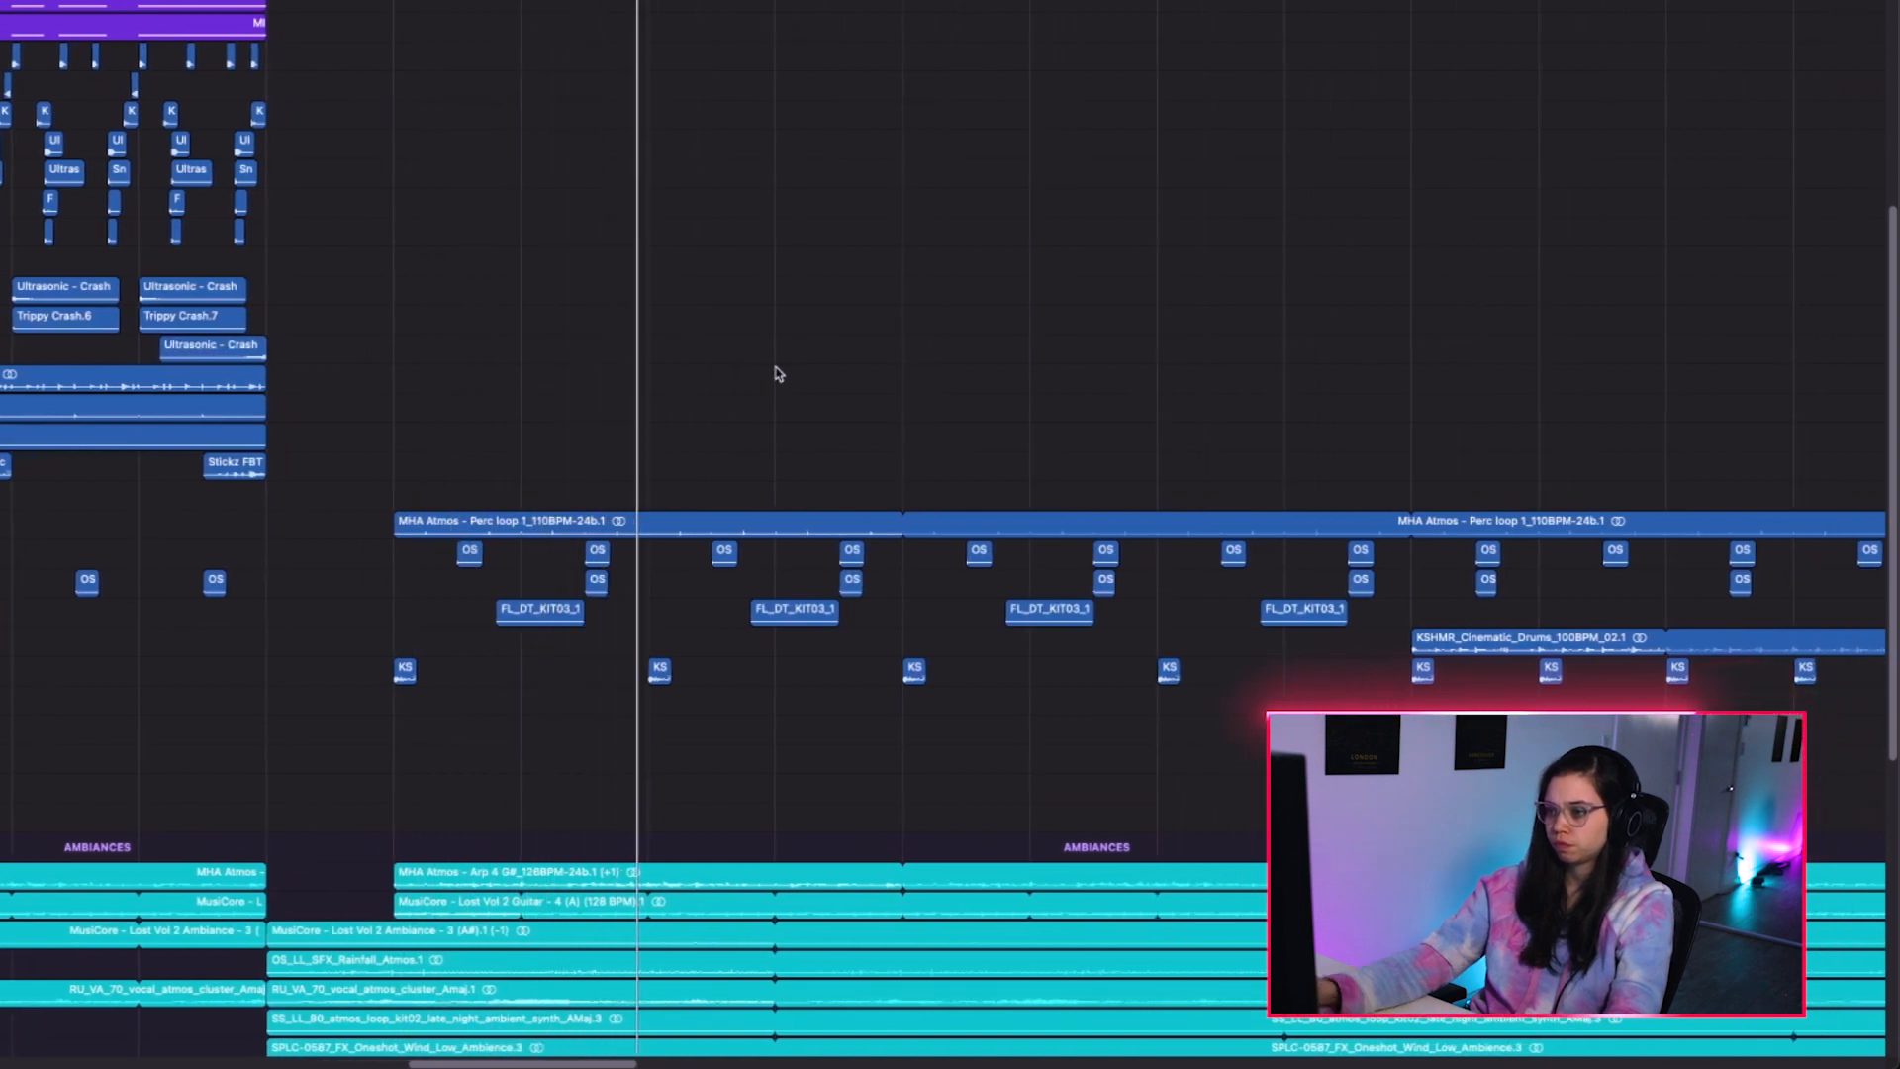
{"action": "key", "text": "space"}
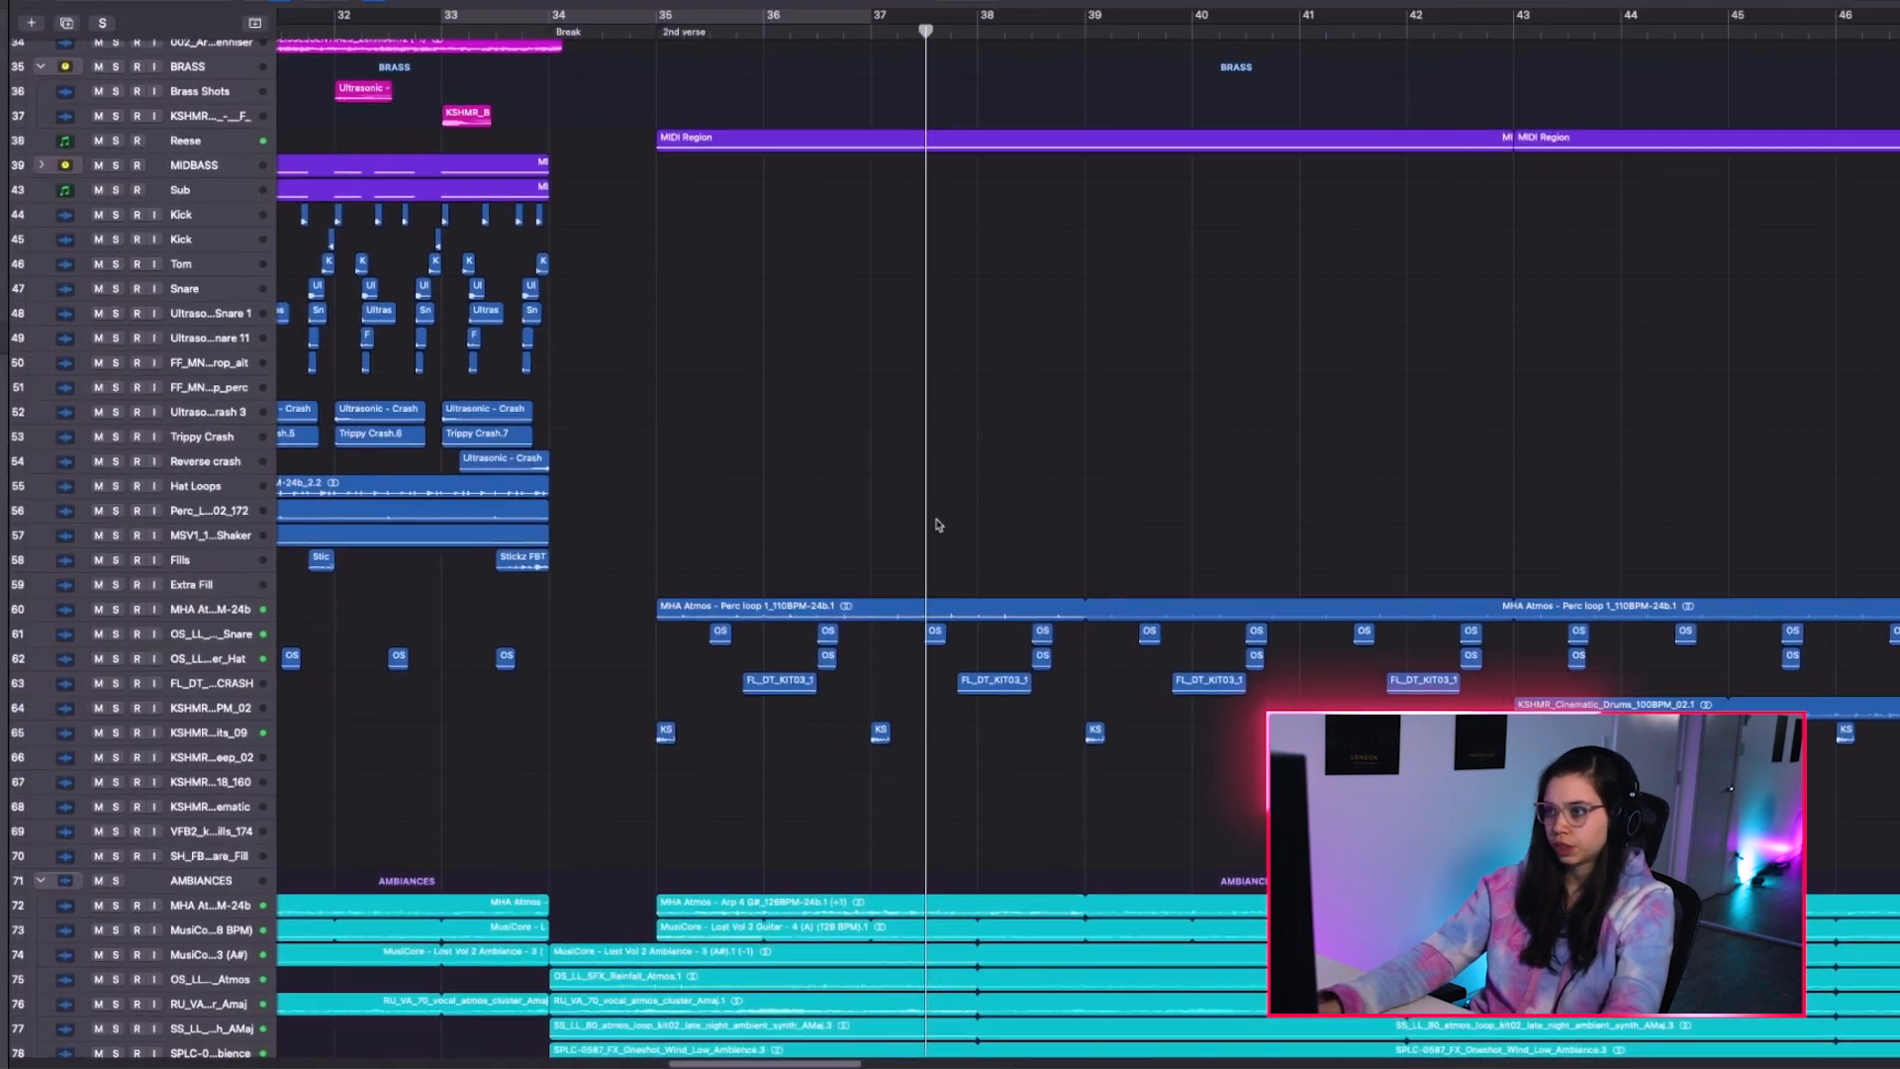
Set the Strings track's cutoff automation to 45% at bar 35, rising to 61% at bar 43
{"action": "scroll", "coordinate": [820, 465], "scroll_direction": "down", "scroll_amount": 8}
{"action": "scroll", "coordinate": [1034, 565], "scroll_direction": "down", "scroll_amount": 2}
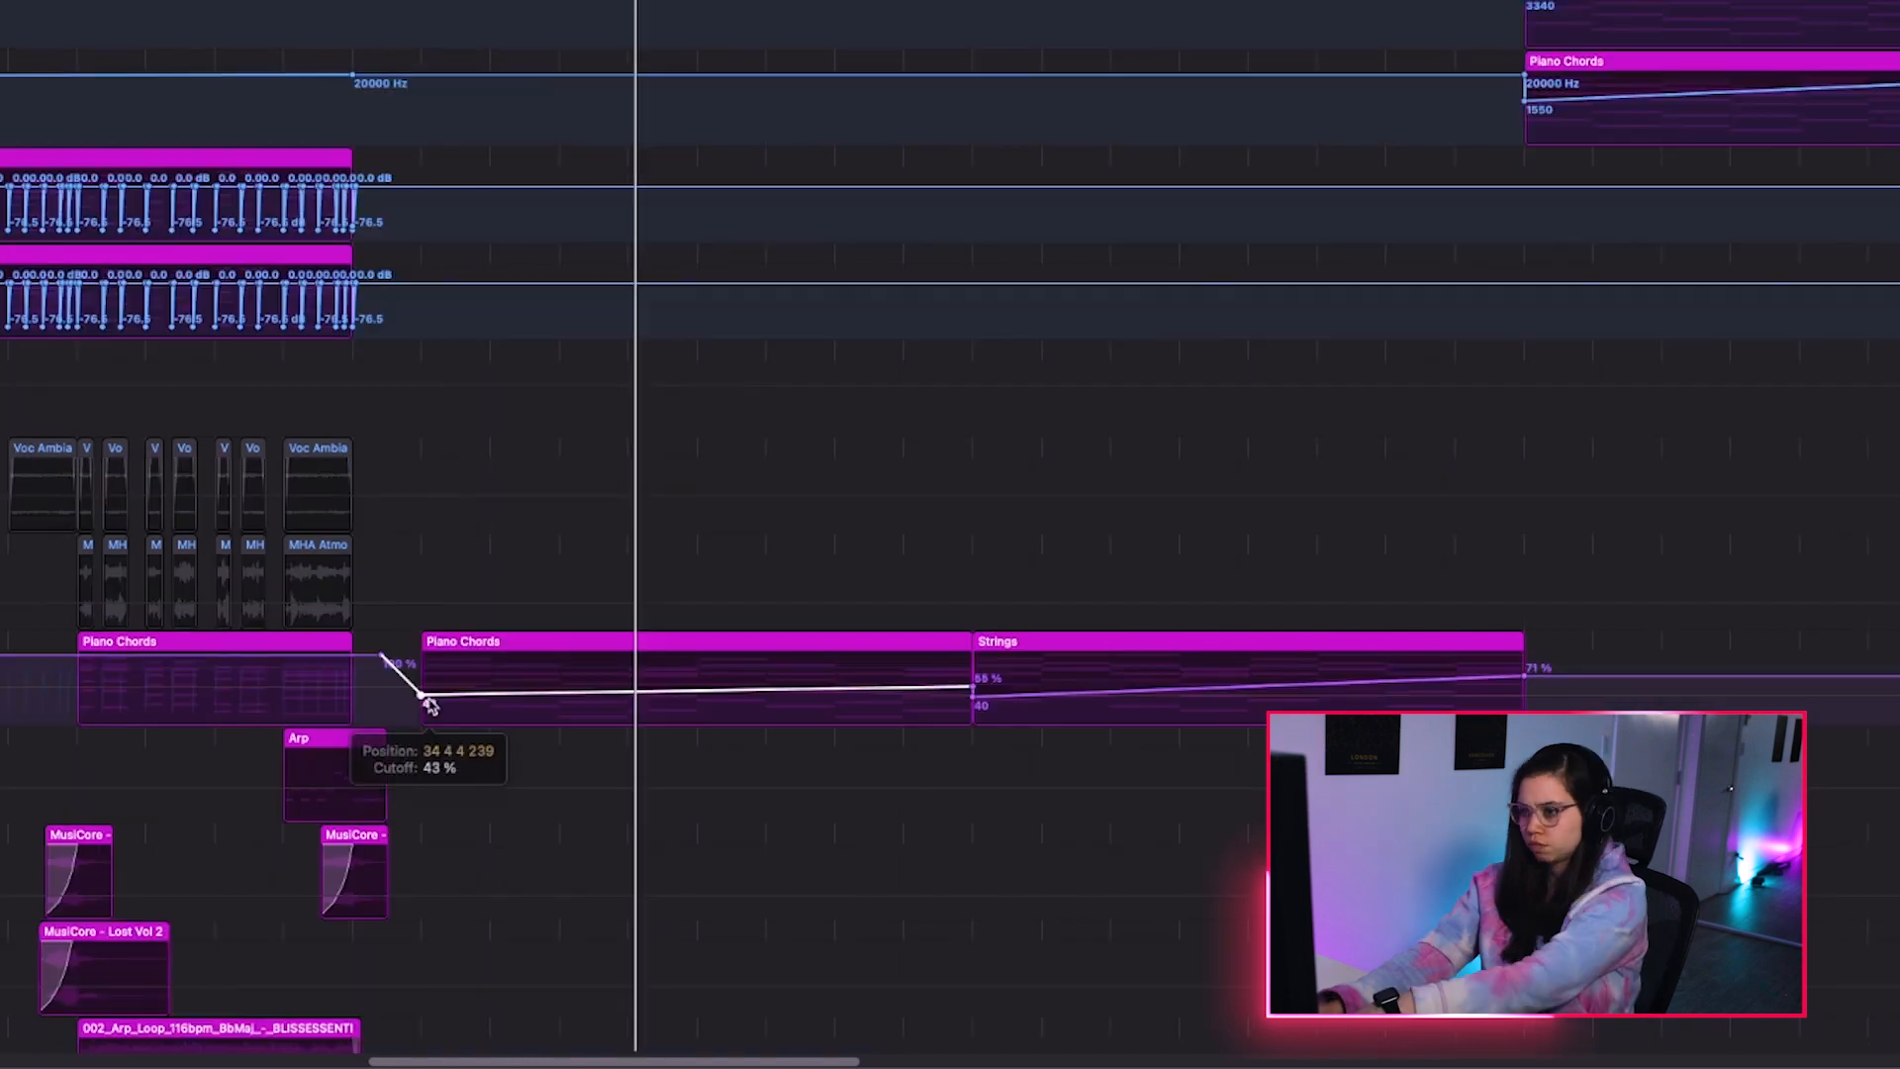
{"action": "left_click_drag", "start_coordinate": [425, 699], "coordinate": [429, 700]}
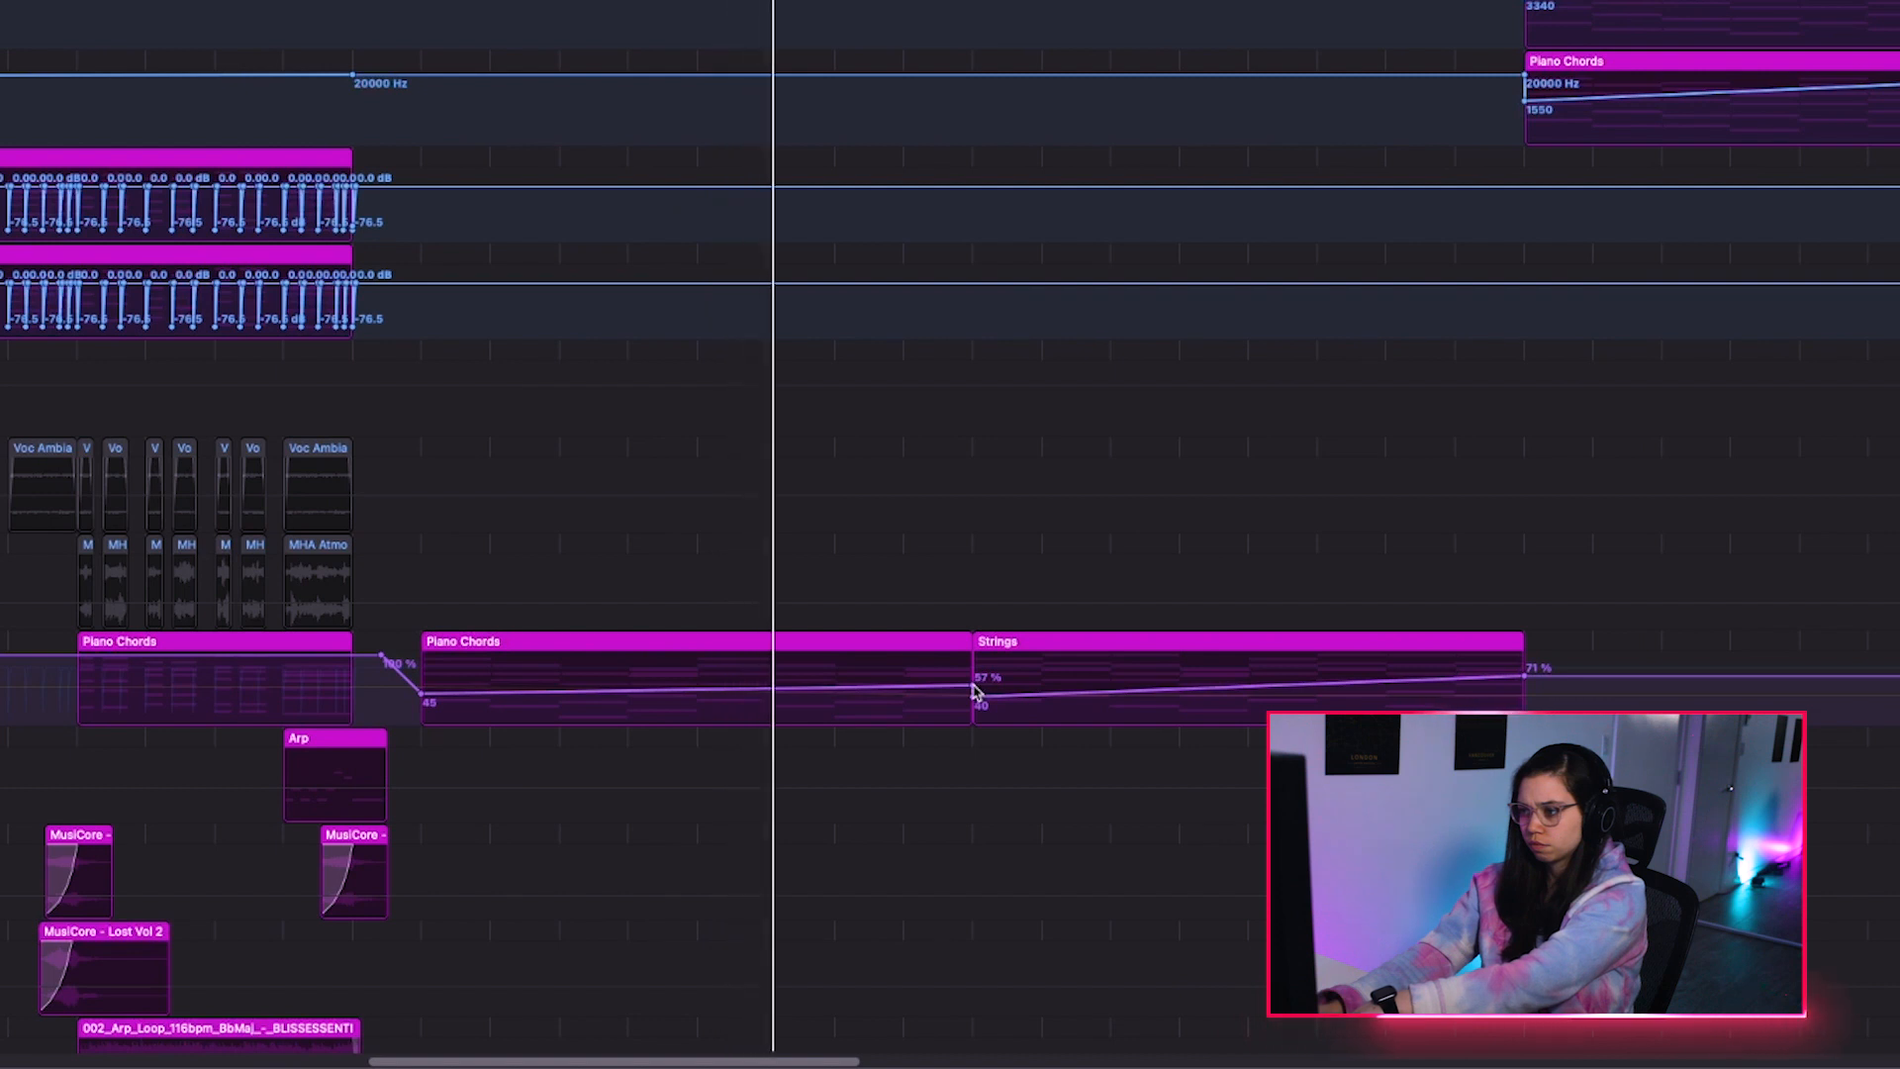
{"action": "left_click_drag", "start_coordinate": [975, 693], "coordinate": [974, 690]}
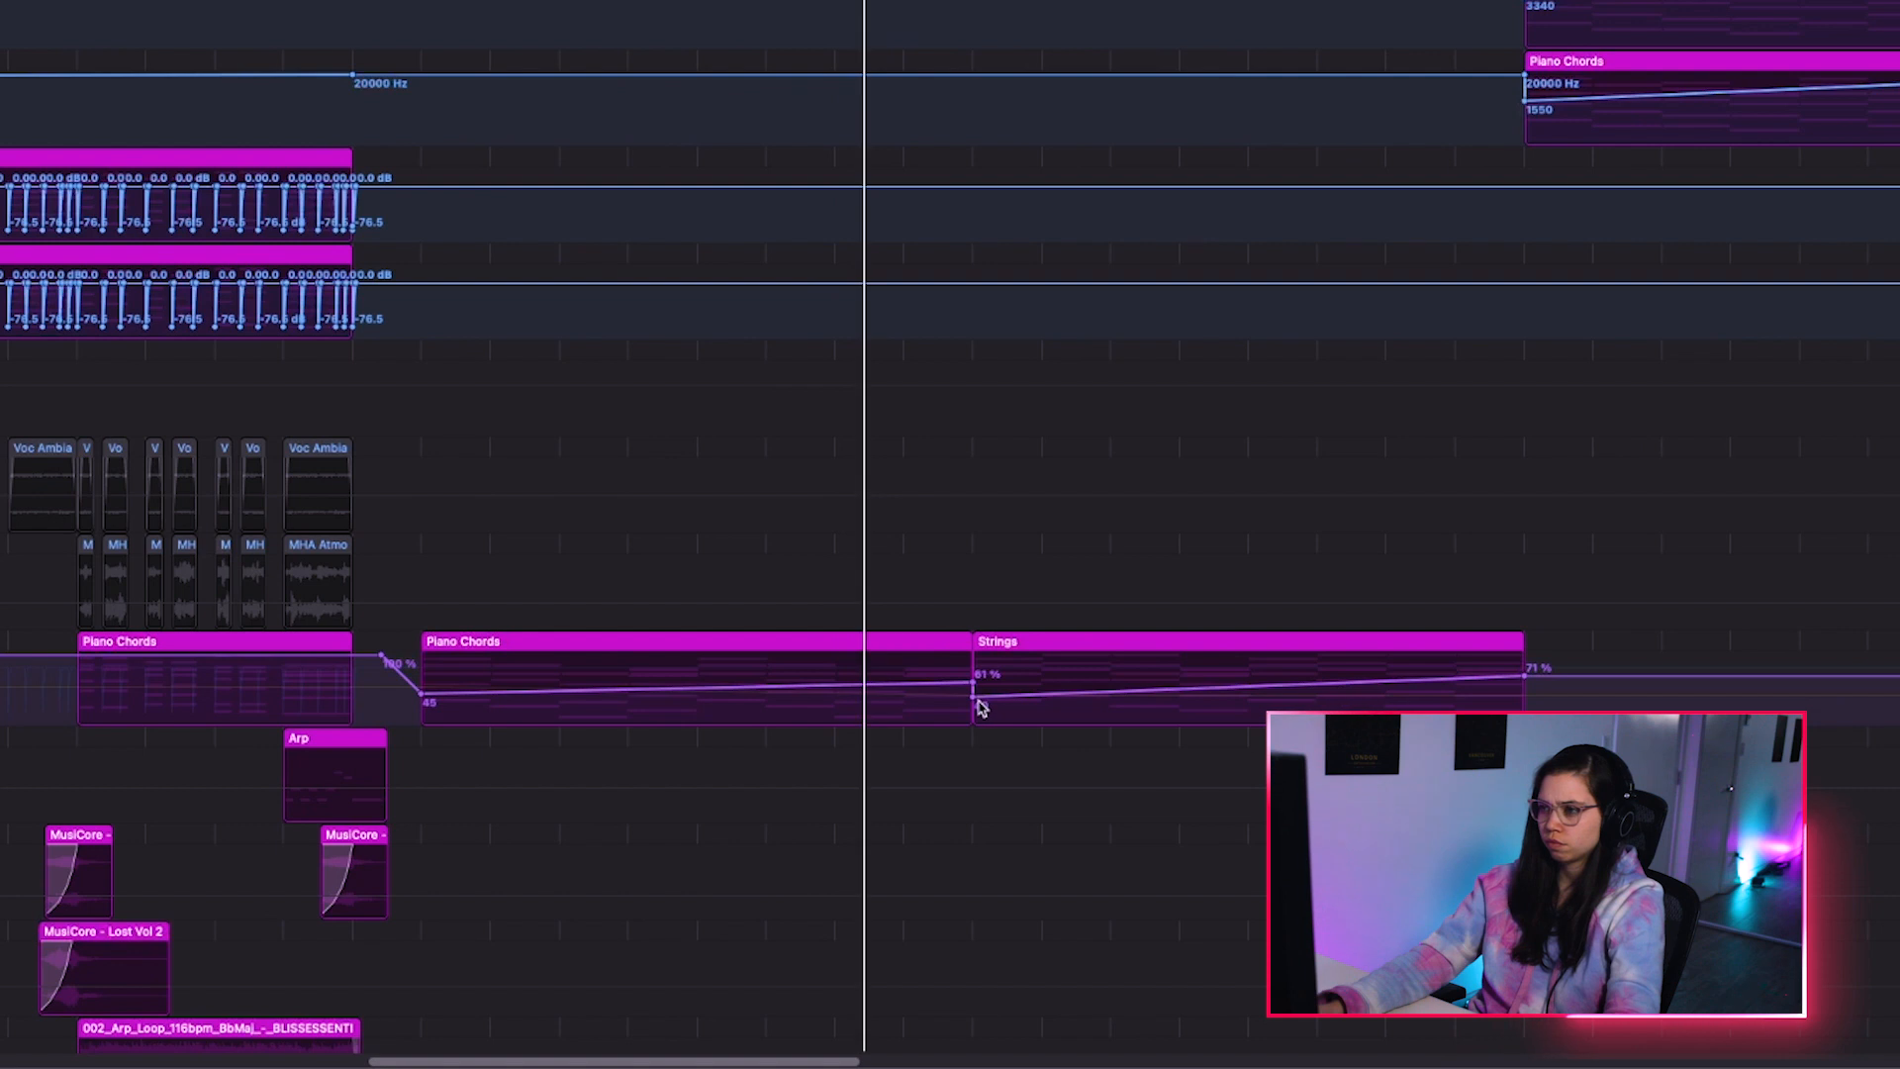
Copy the four-bar Piano Chords region at bar 47 to bar 39, including its automation data
{"action": "key", "text": "super+Down"}
{"action": "key", "text": "super+Up"}
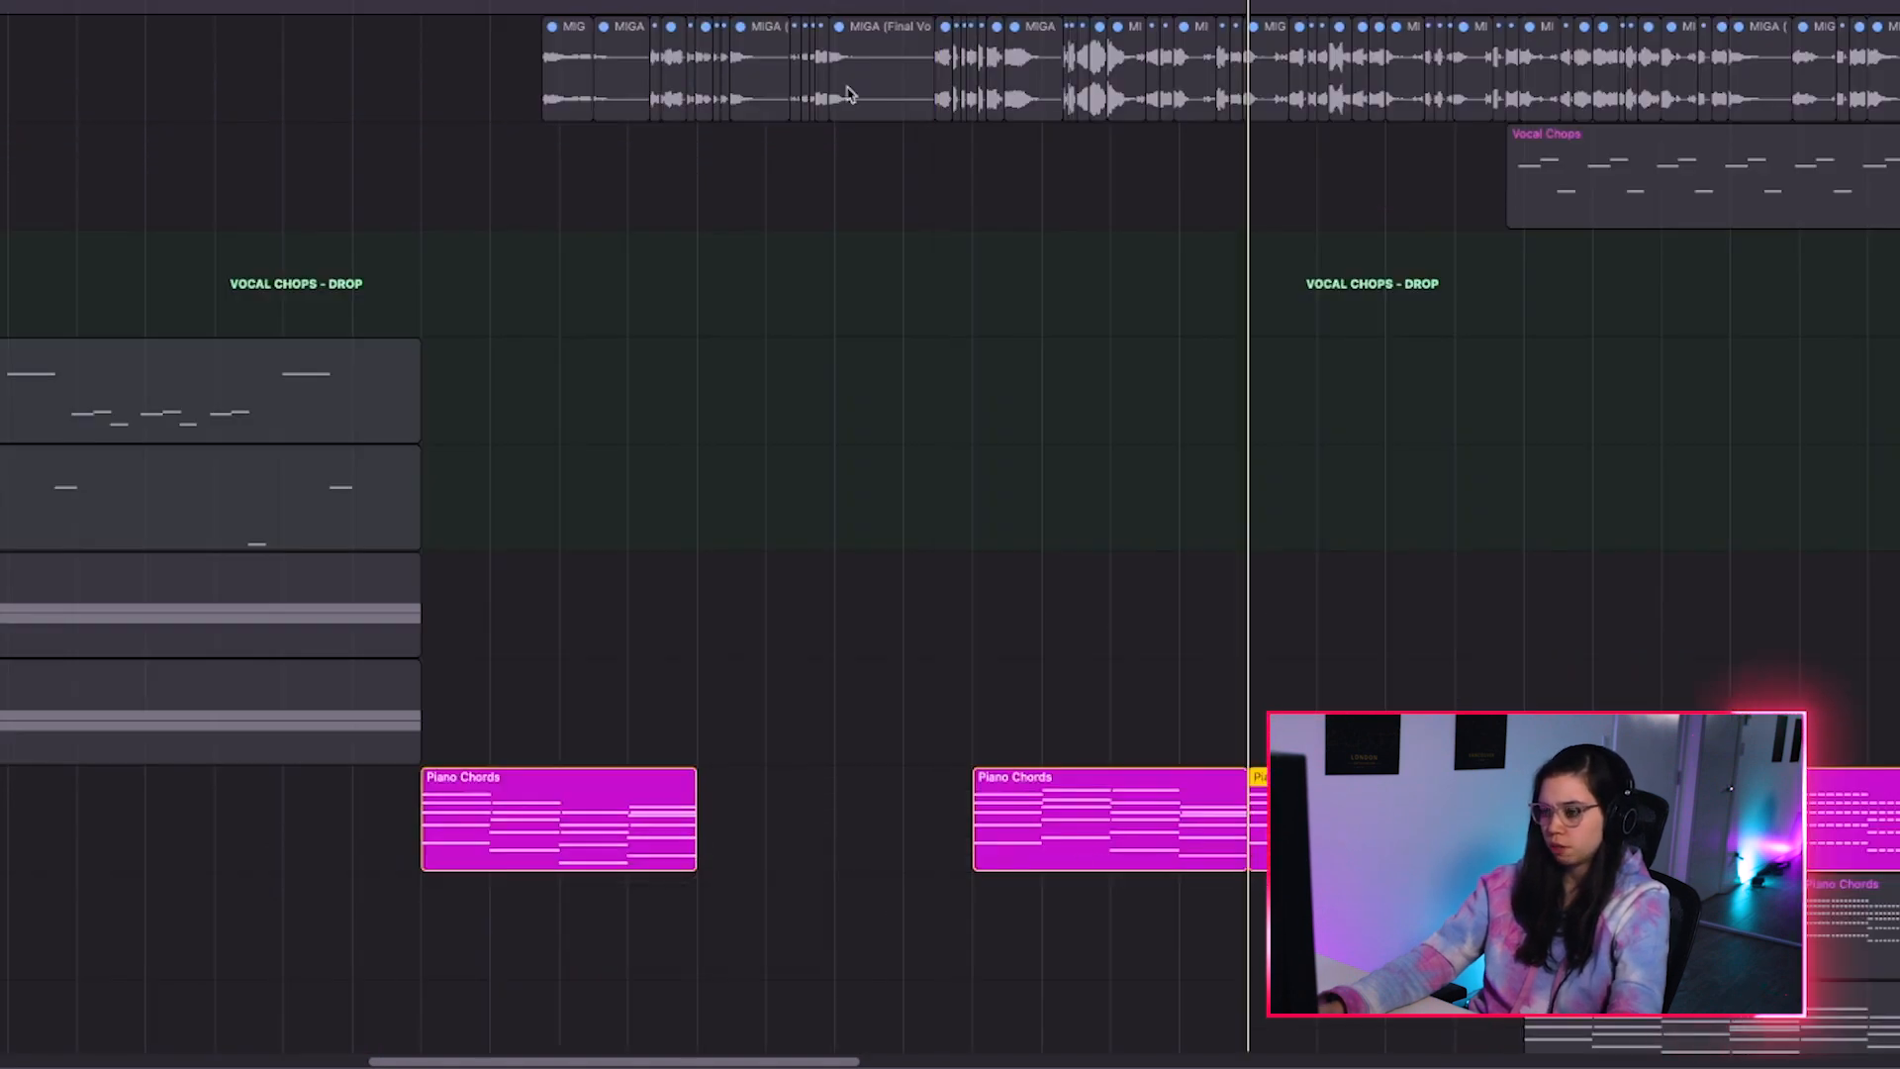
{"action": "left_click_drag", "start_coordinate": [1485, 832], "coordinate": [948, 831]}
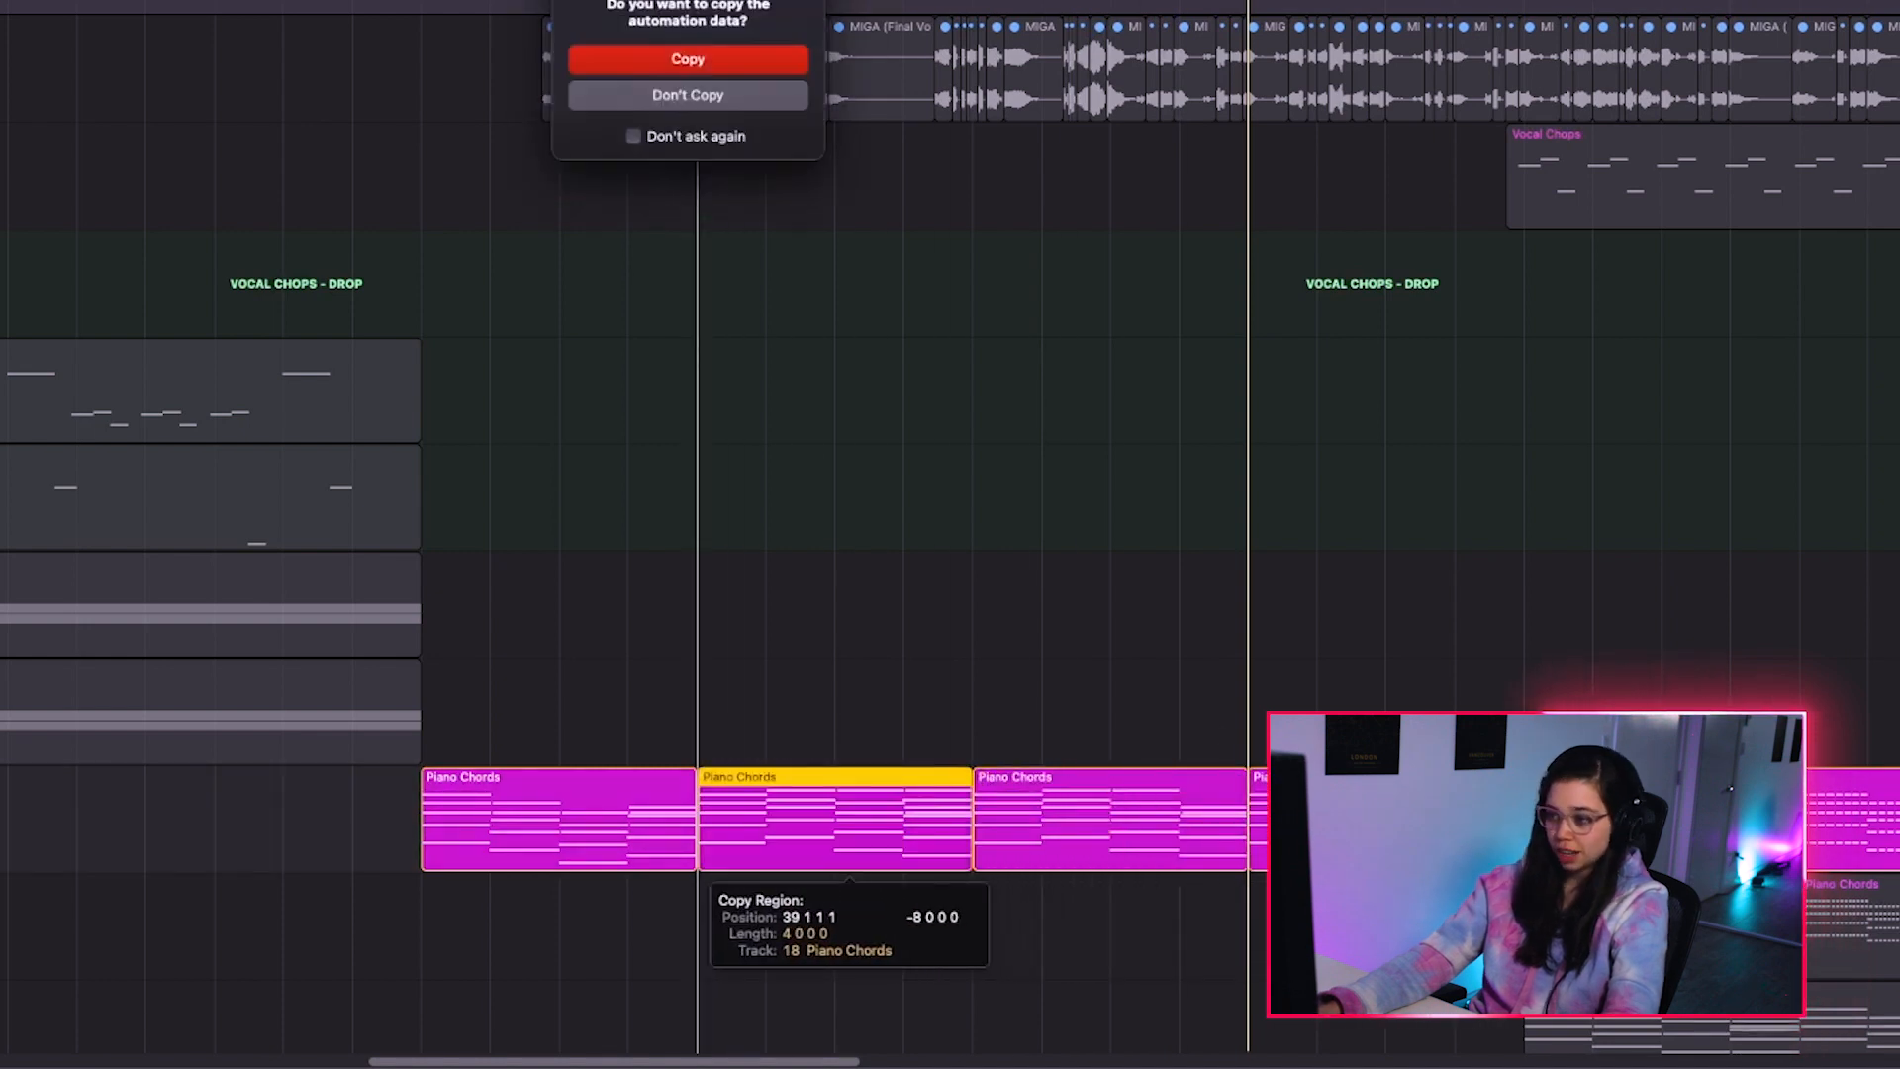
{"action": "left_click", "coordinate": [700, 61]}
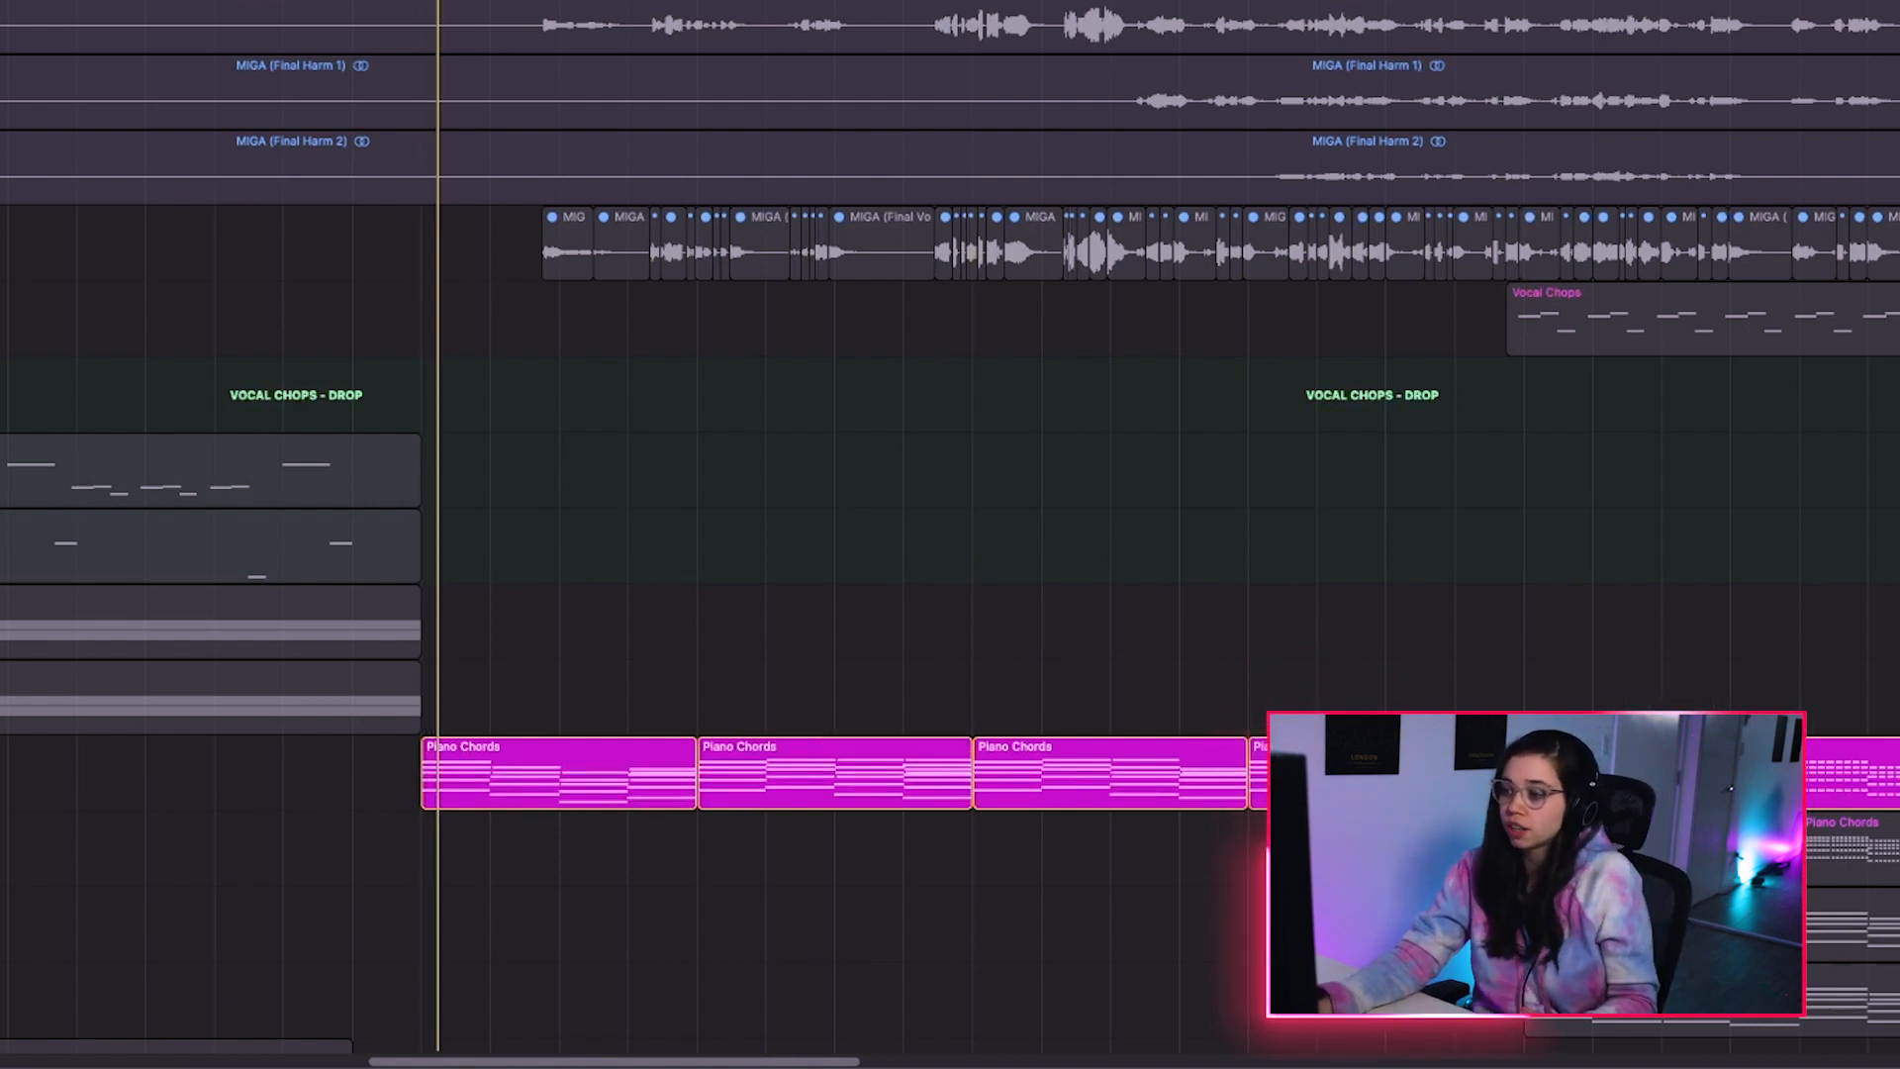
Replace the Strings track's region at bars 35 to 43 with copies of the two four-bar Piano Chords regions above it
{"action": "left_click_drag", "start_coordinate": [1155, 634], "coordinate": [1228, 777]}
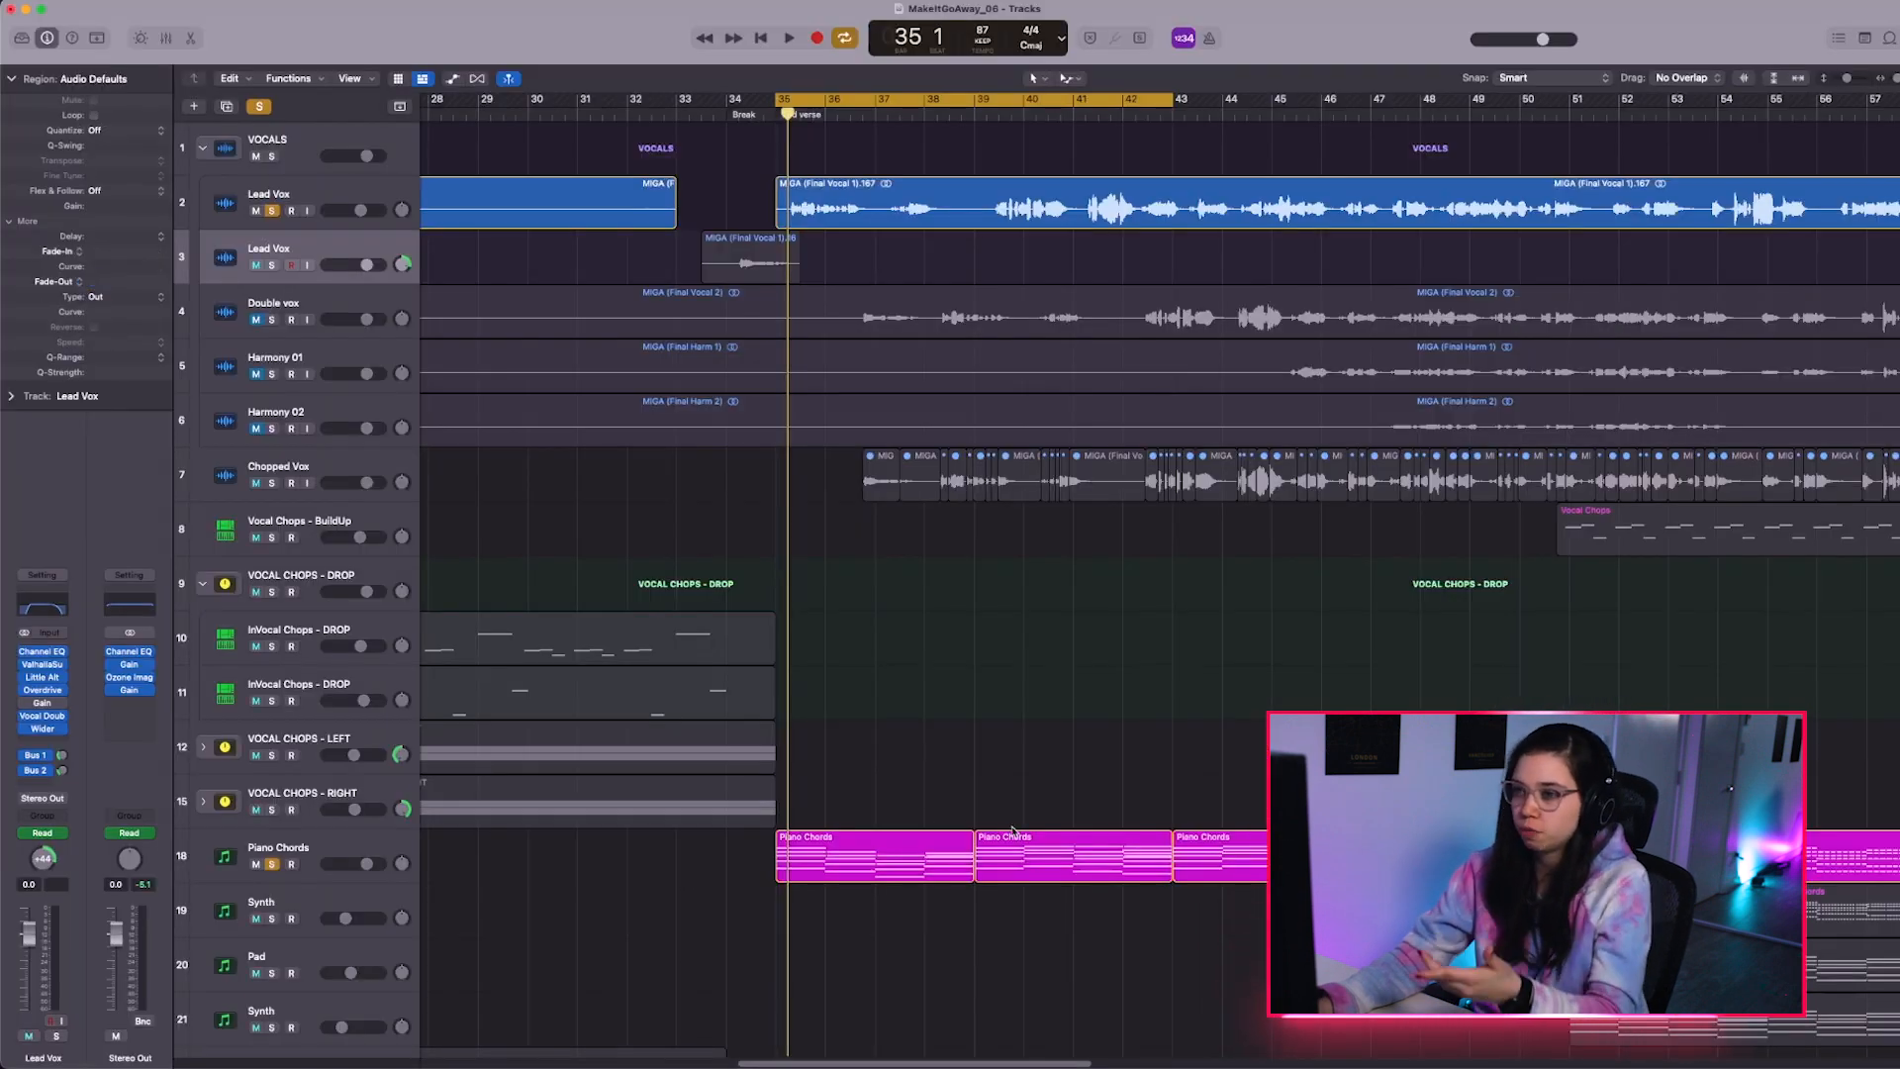
{"action": "scroll", "coordinate": [1011, 807], "scroll_direction": "down", "scroll_amount": 8}
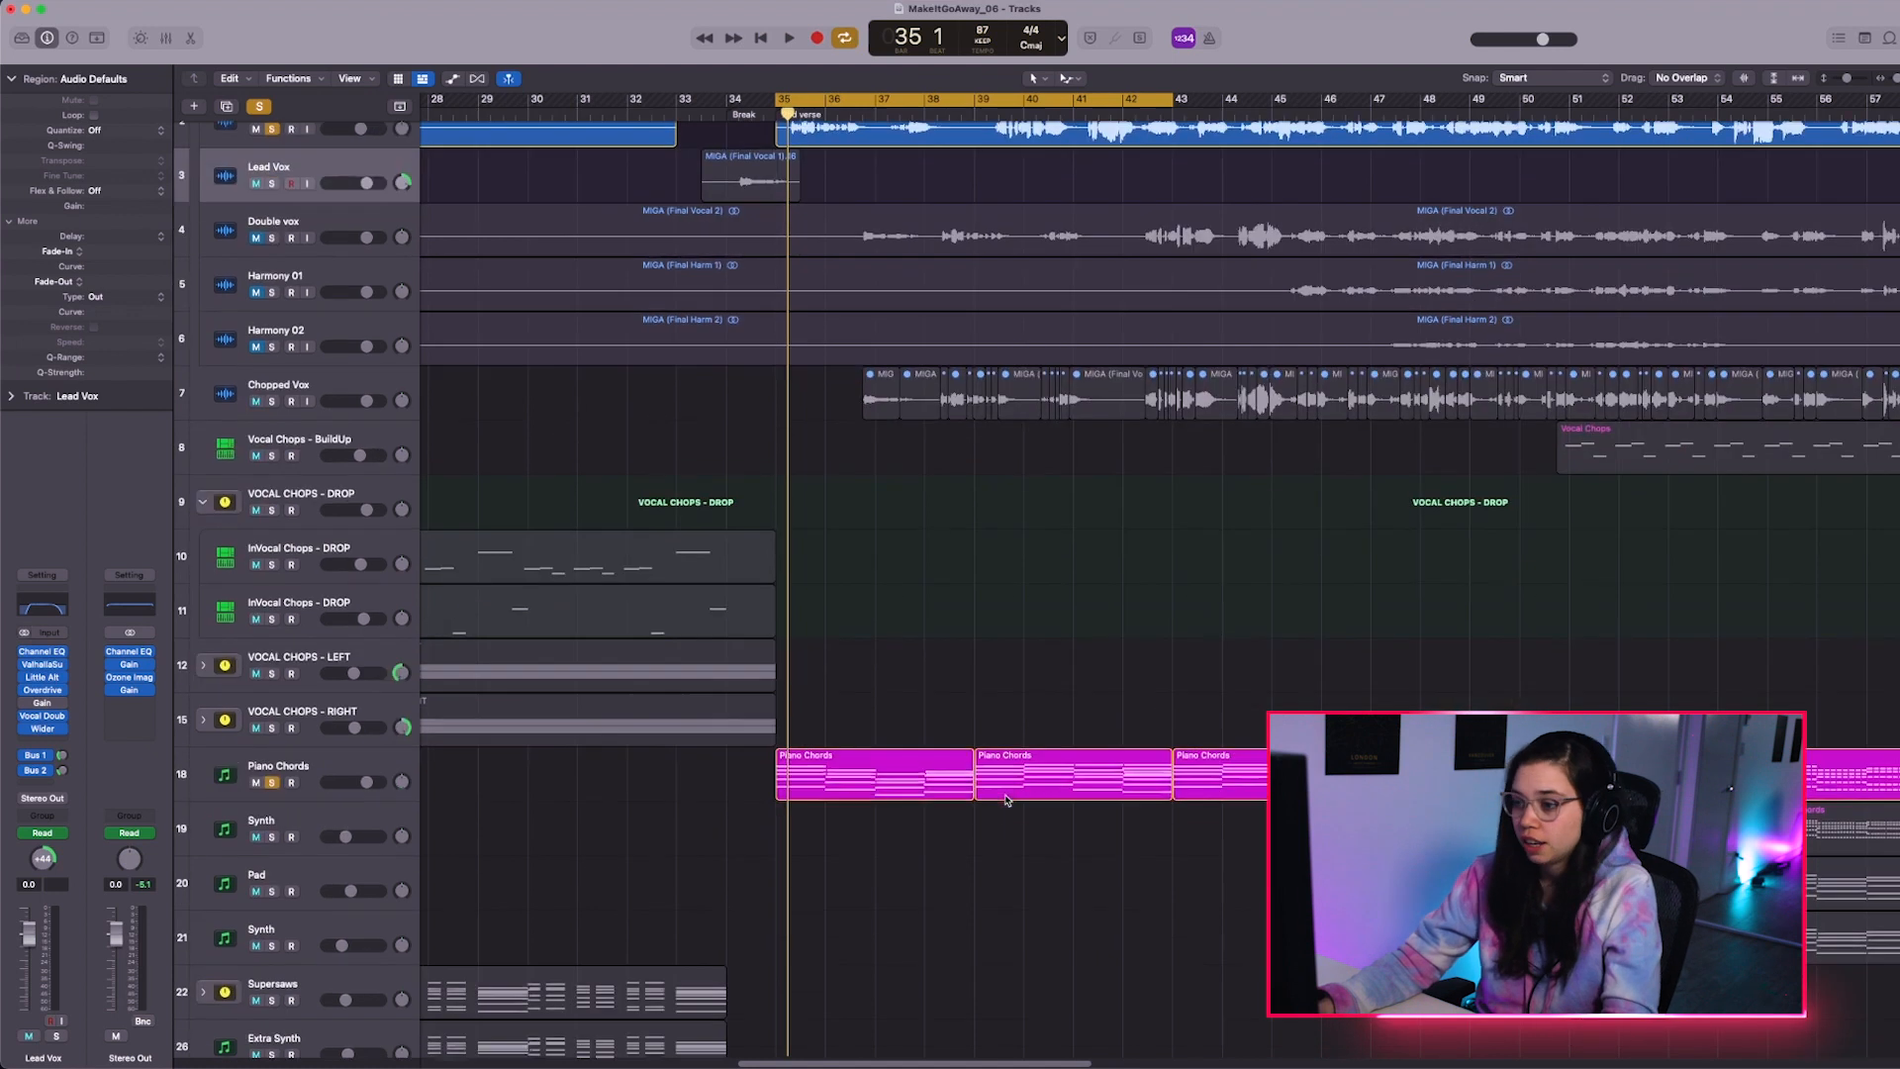
{"action": "left_click_drag", "start_coordinate": [1005, 796], "coordinate": [1007, 882]}
{"action": "key", "text": "Delete"}
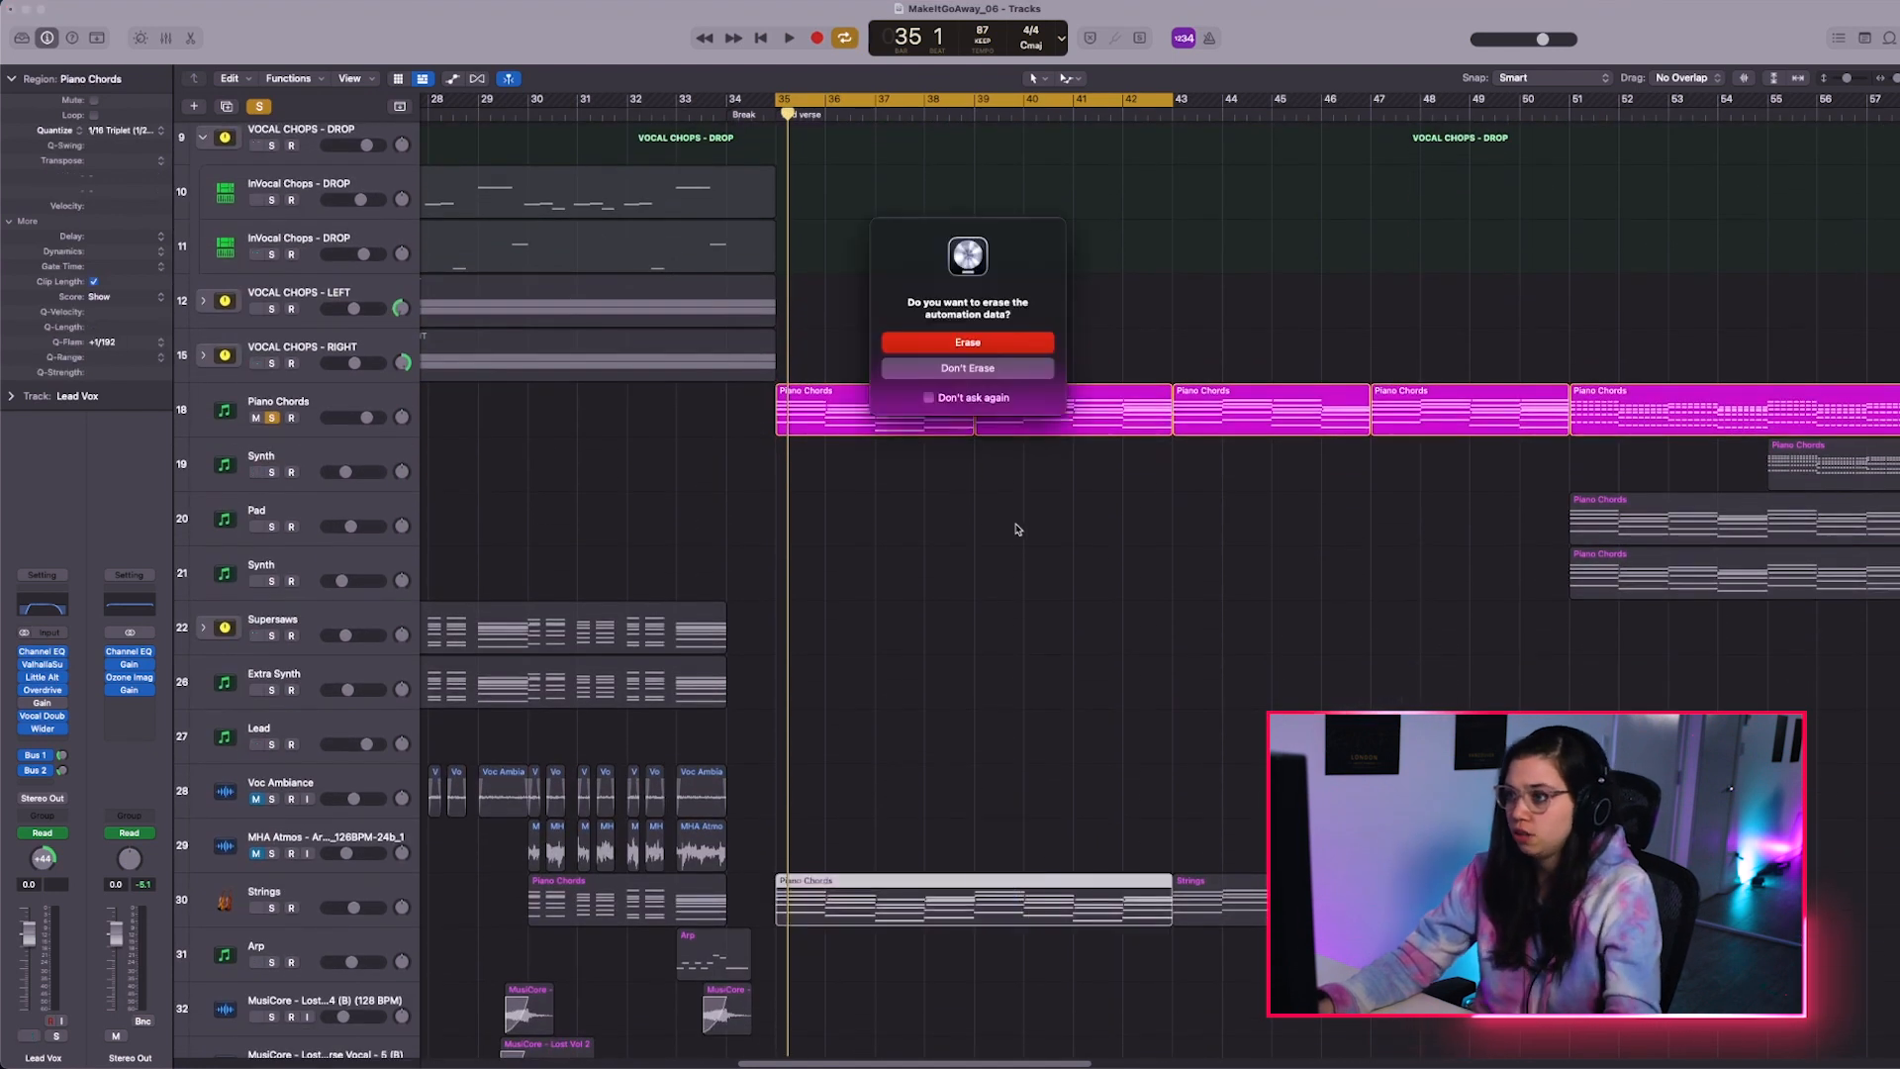
{"action": "left_click", "coordinate": [968, 342]}
{"action": "left_click_drag", "start_coordinate": [853, 356], "coordinate": [931, 895]}
Add zigzag Strings cutoff automation points of 60, 37, 65 and 31% from bar 35 and repeat the pattern up to bar 43
{"action": "key", "text": "a"}
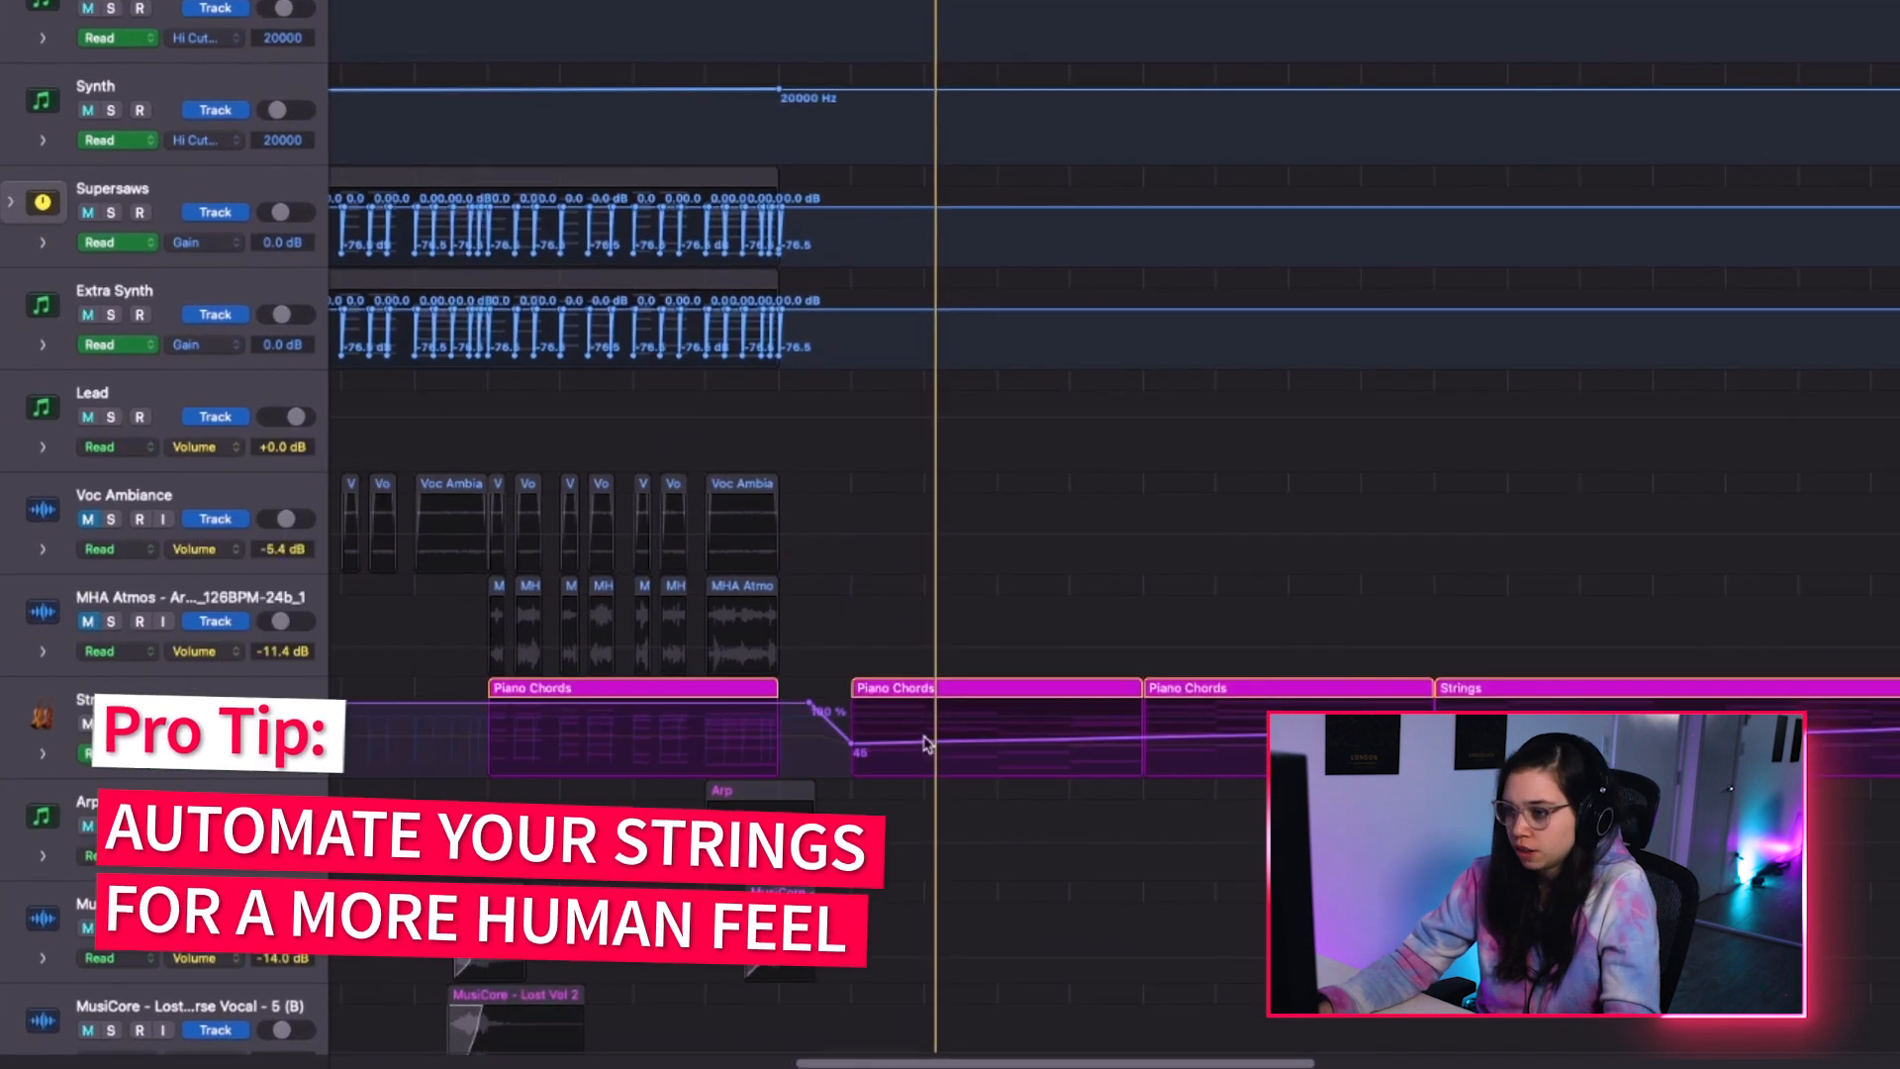
{"action": "left_click_drag", "start_coordinate": [927, 745], "coordinate": [971, 741]}
{"action": "left_click", "coordinate": [1000, 755]}
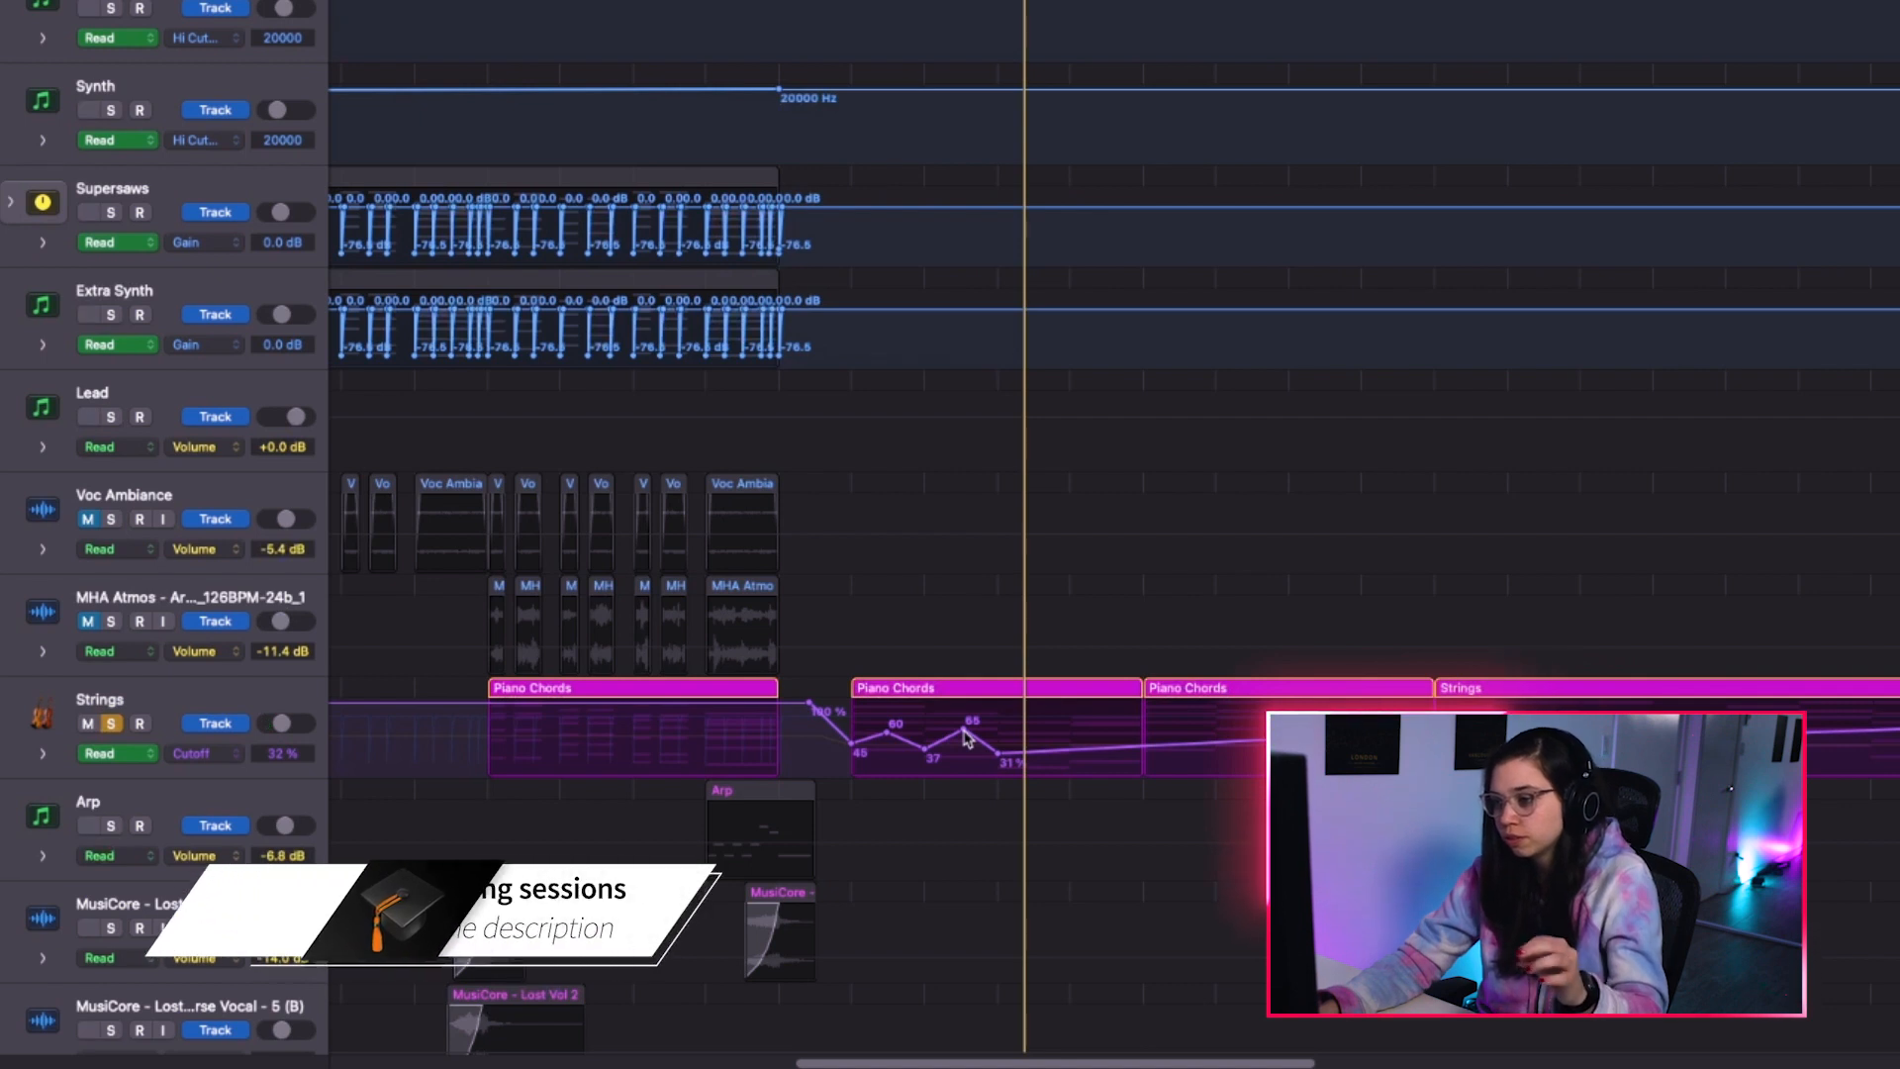
{"action": "key", "text": "super+v"}
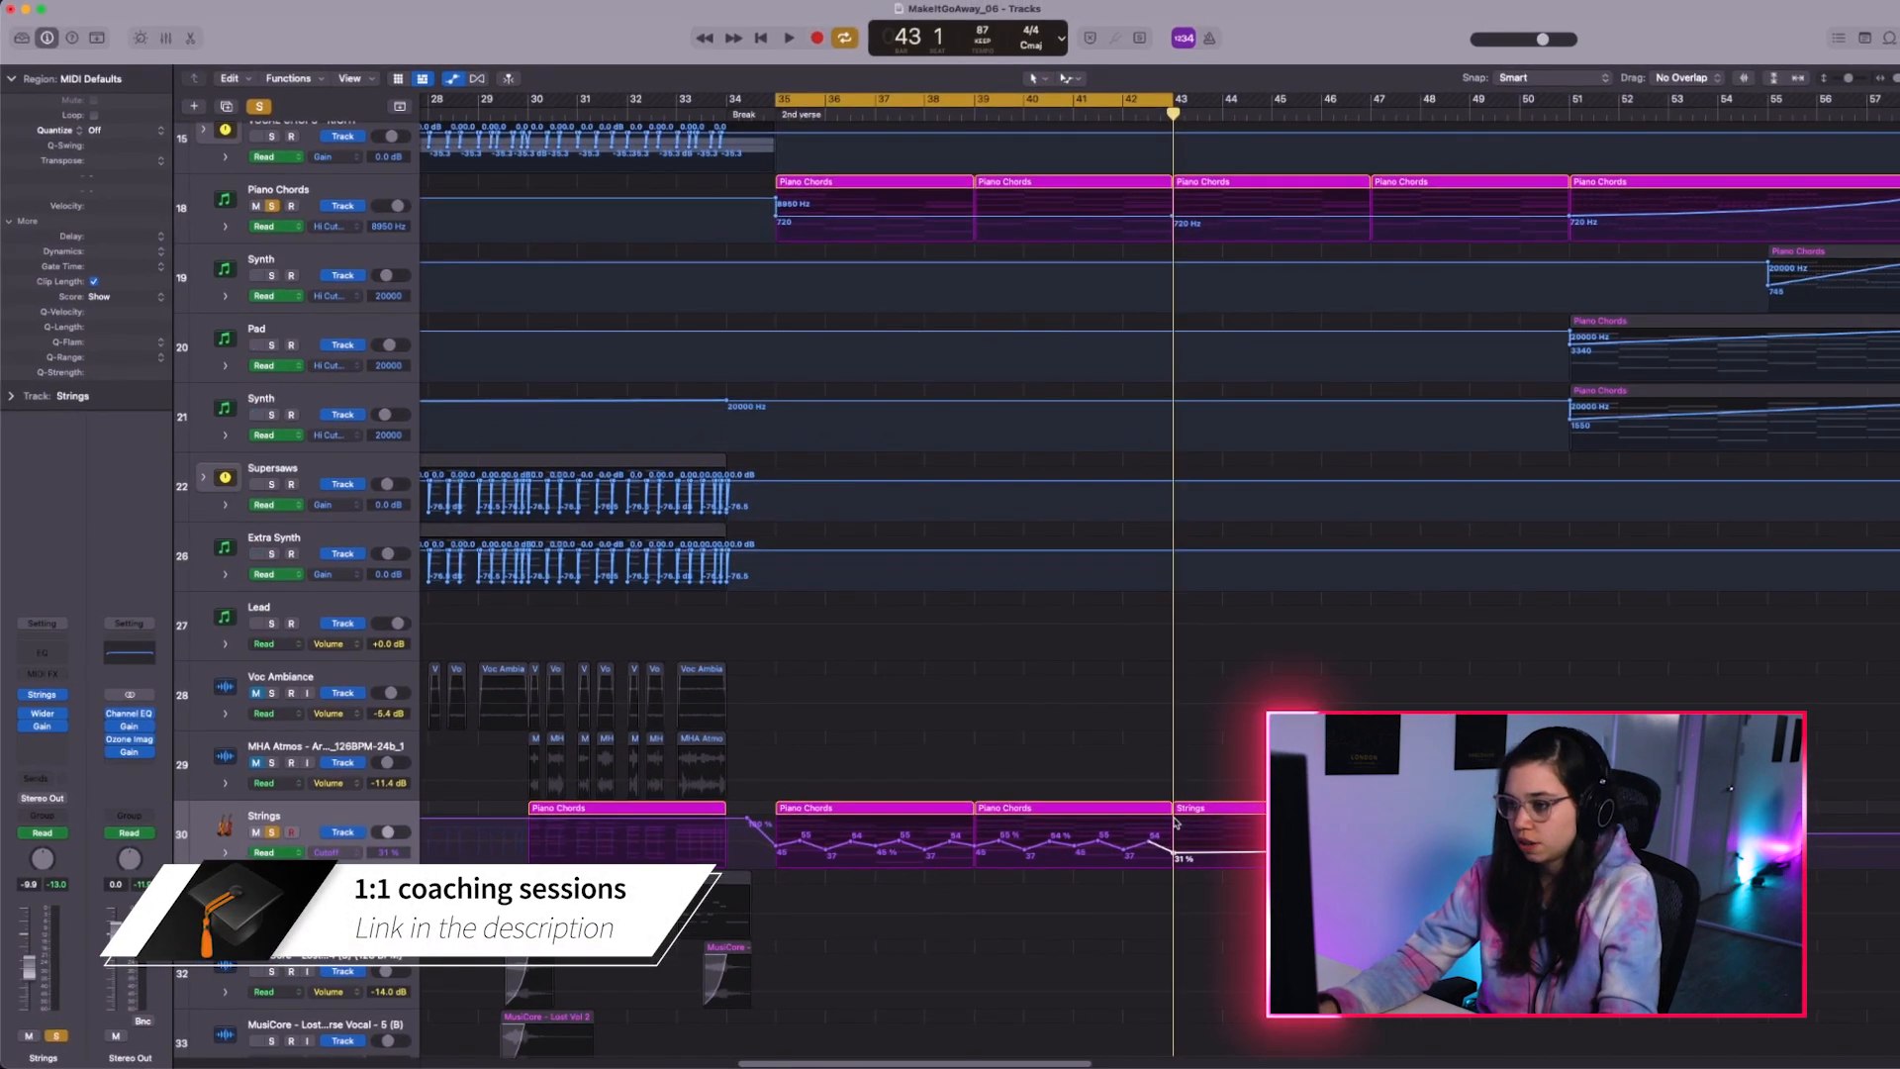
Play the second verse from bar 35 to hear the Strings track with its zigzag cutoff automation
{"action": "left_click", "coordinate": [1092, 648], "text": "ctrl+alt"}
{"action": "left_click", "coordinate": [1093, 647], "text": "ctrl+alt"}
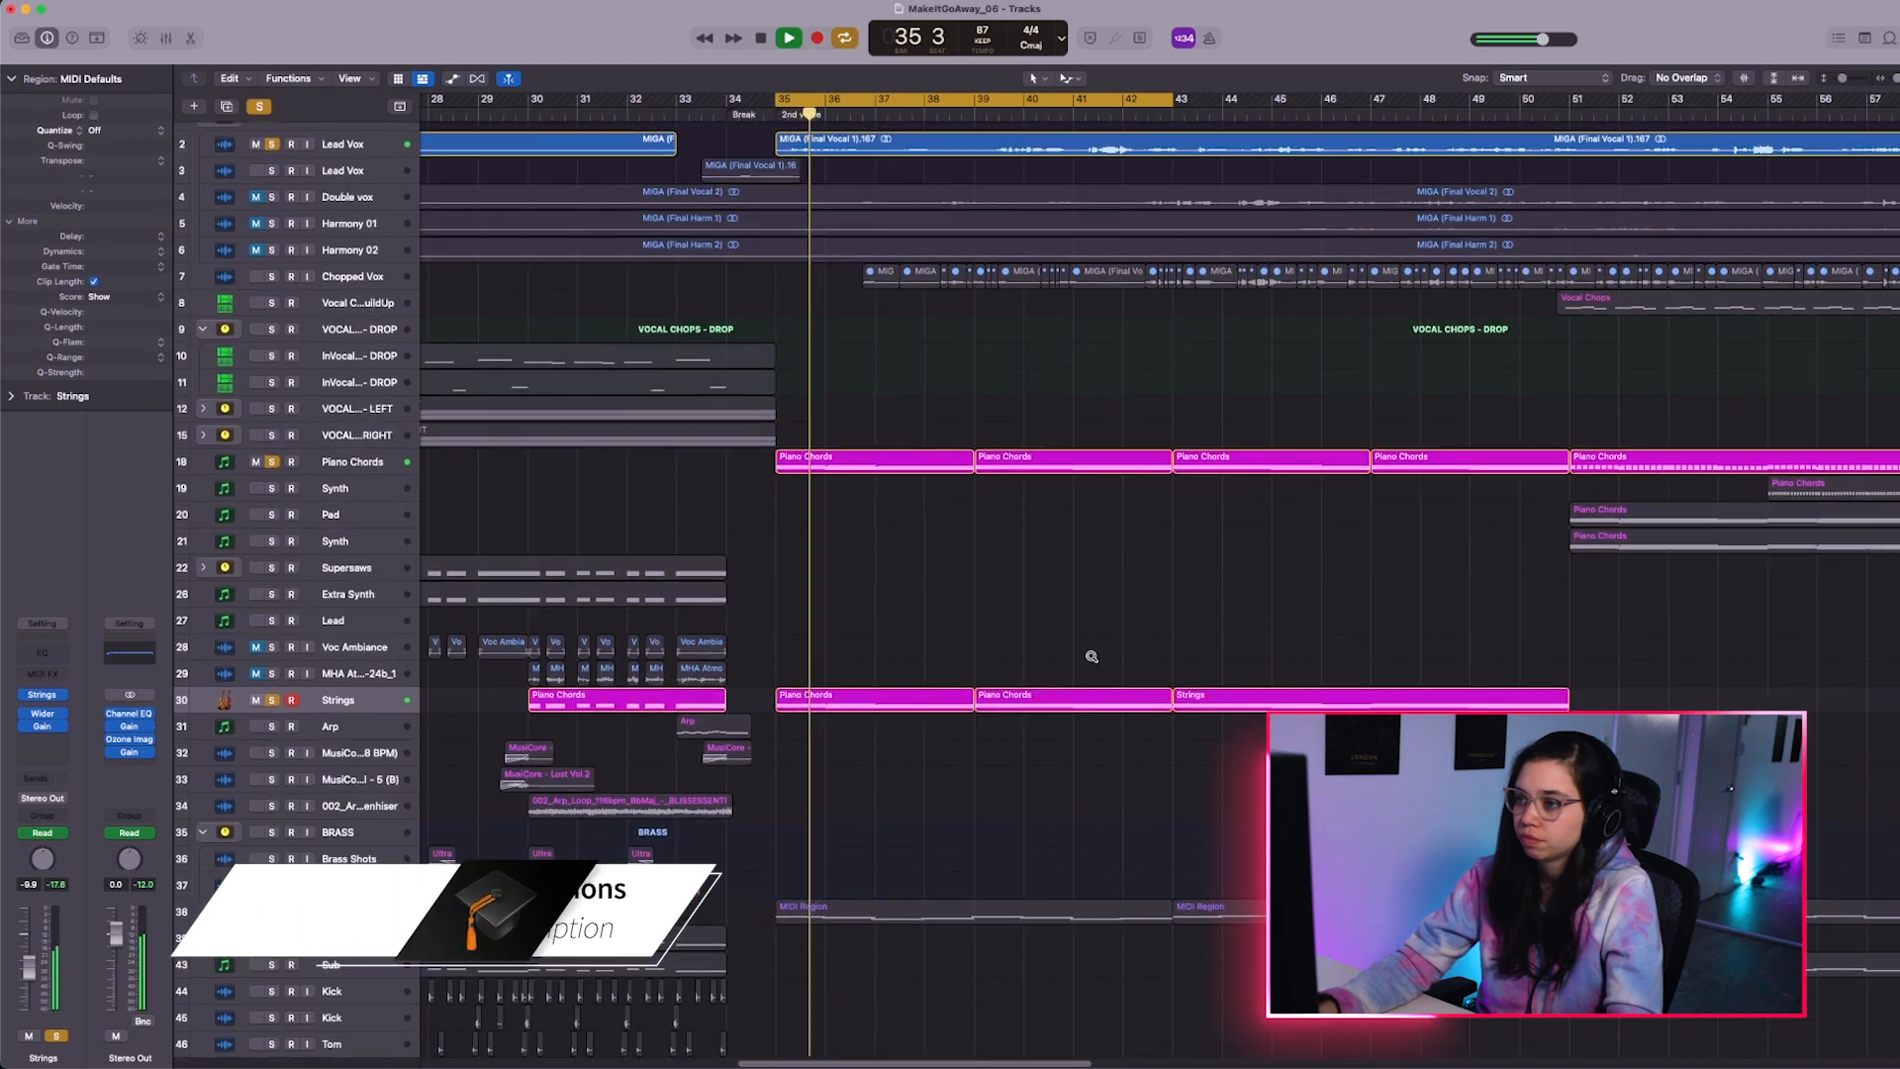
{"action": "scroll", "coordinate": [1093, 660], "scroll_direction": "up", "scroll_amount": 2}
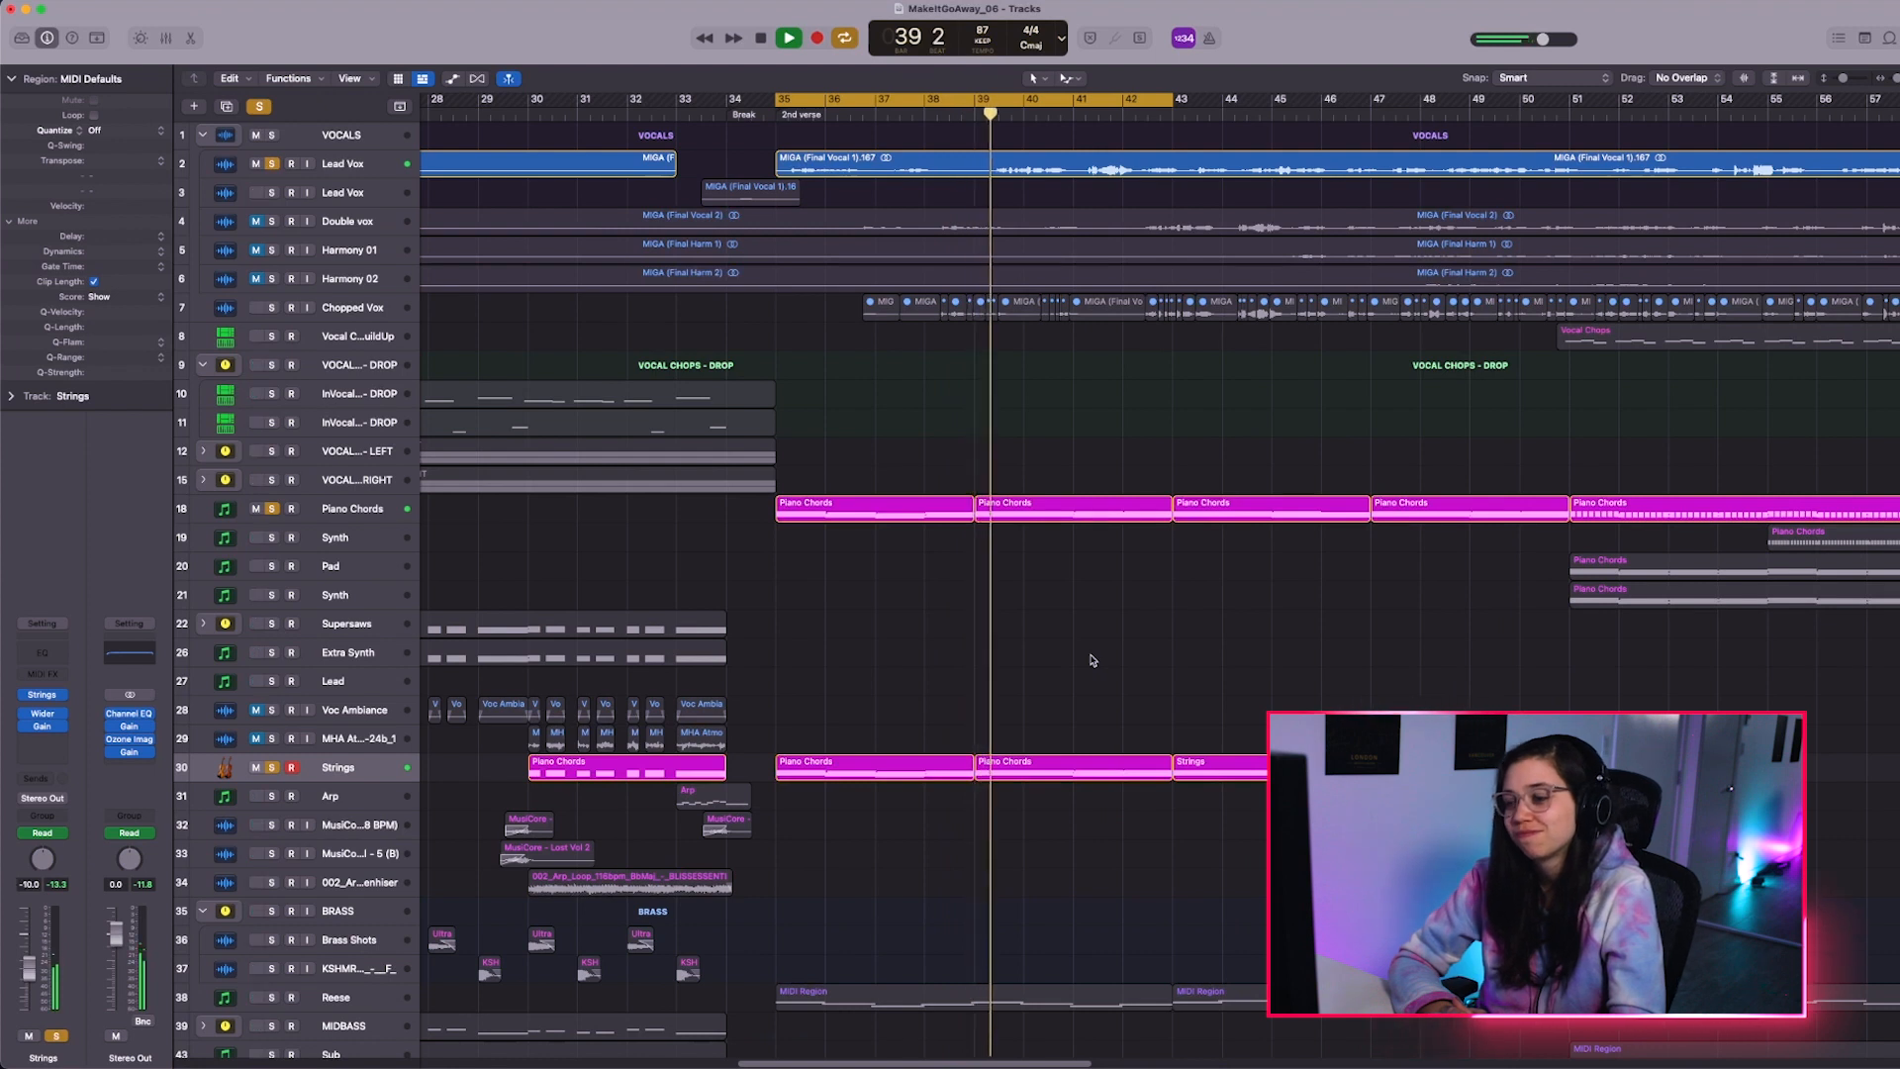
{"action": "key", "text": "space"}
Solo the Reese track and play the second verse to hear it together with the piano chords and strings
{"action": "scroll", "coordinate": [970, 552], "scroll_direction": "down", "scroll_amount": 4}
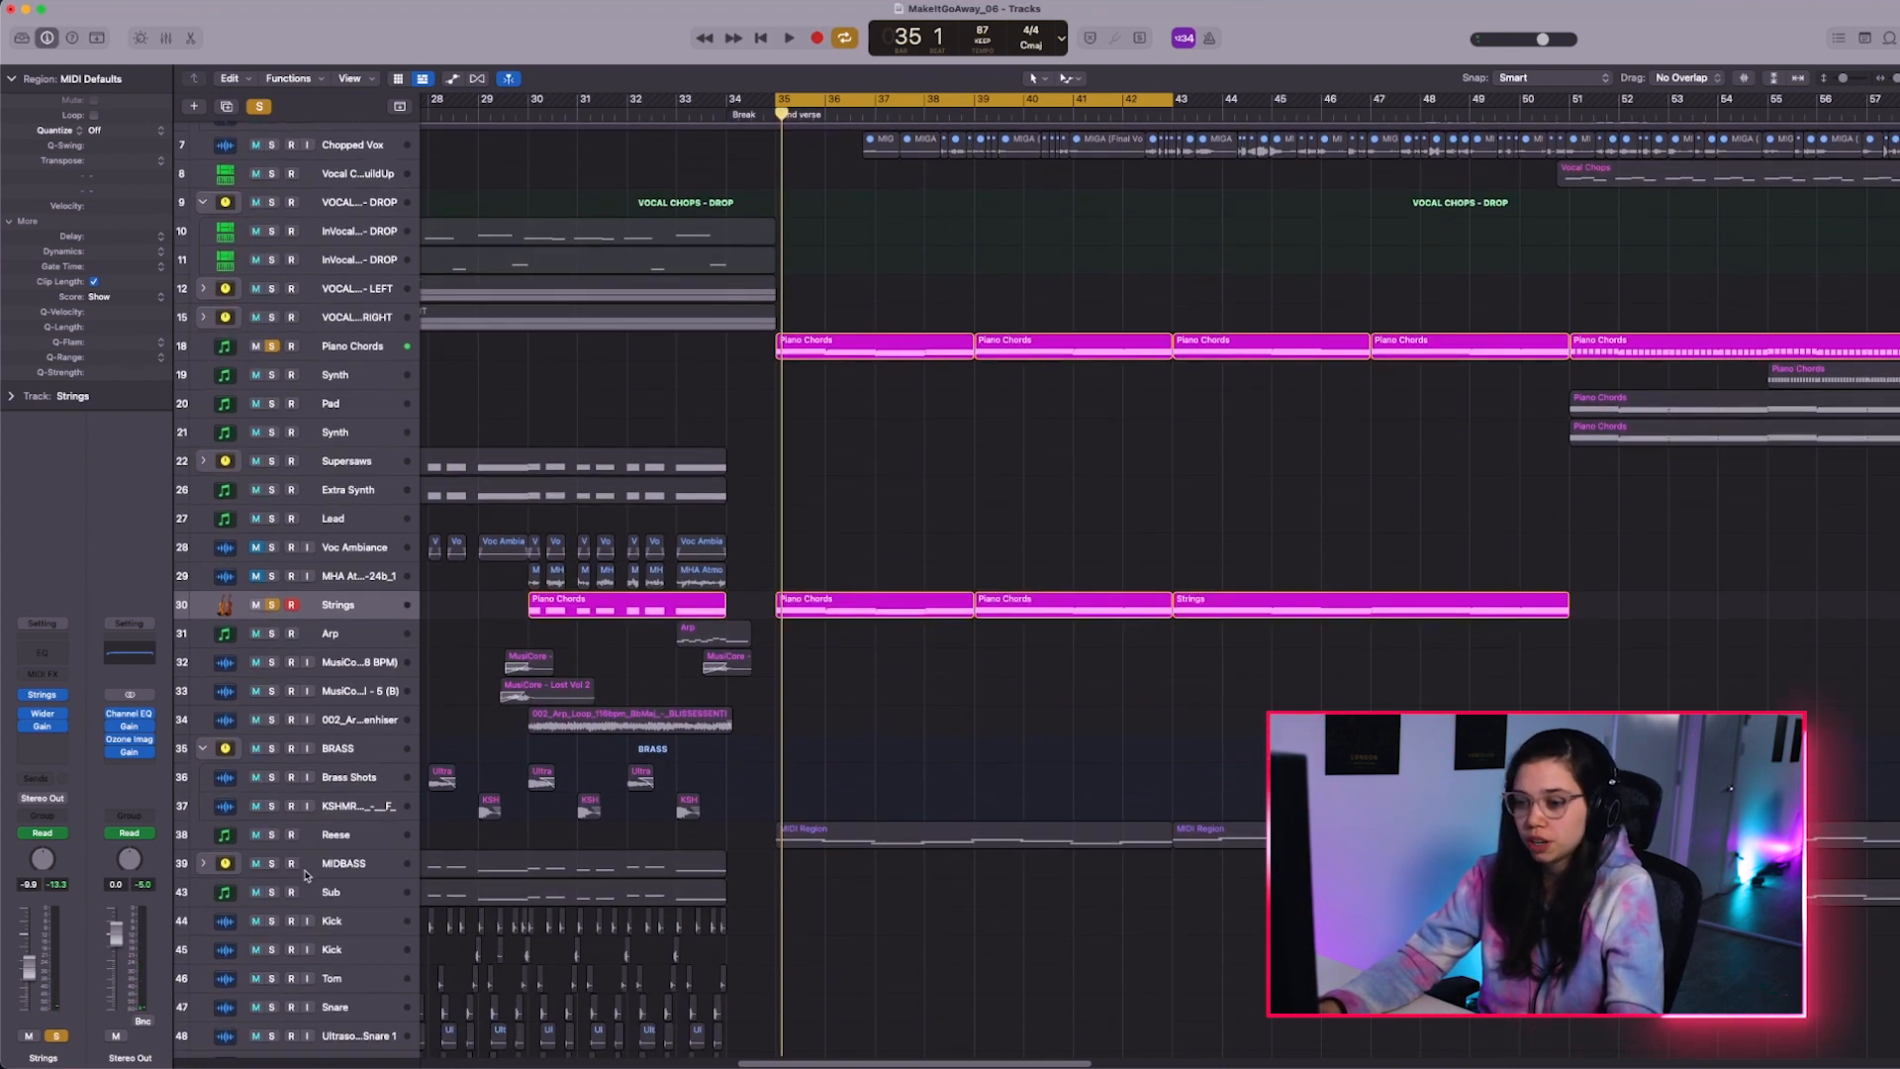
{"action": "left_click", "coordinate": [272, 835]}
{"action": "key", "text": "super+Down"}
{"action": "key", "text": "super+Down"}
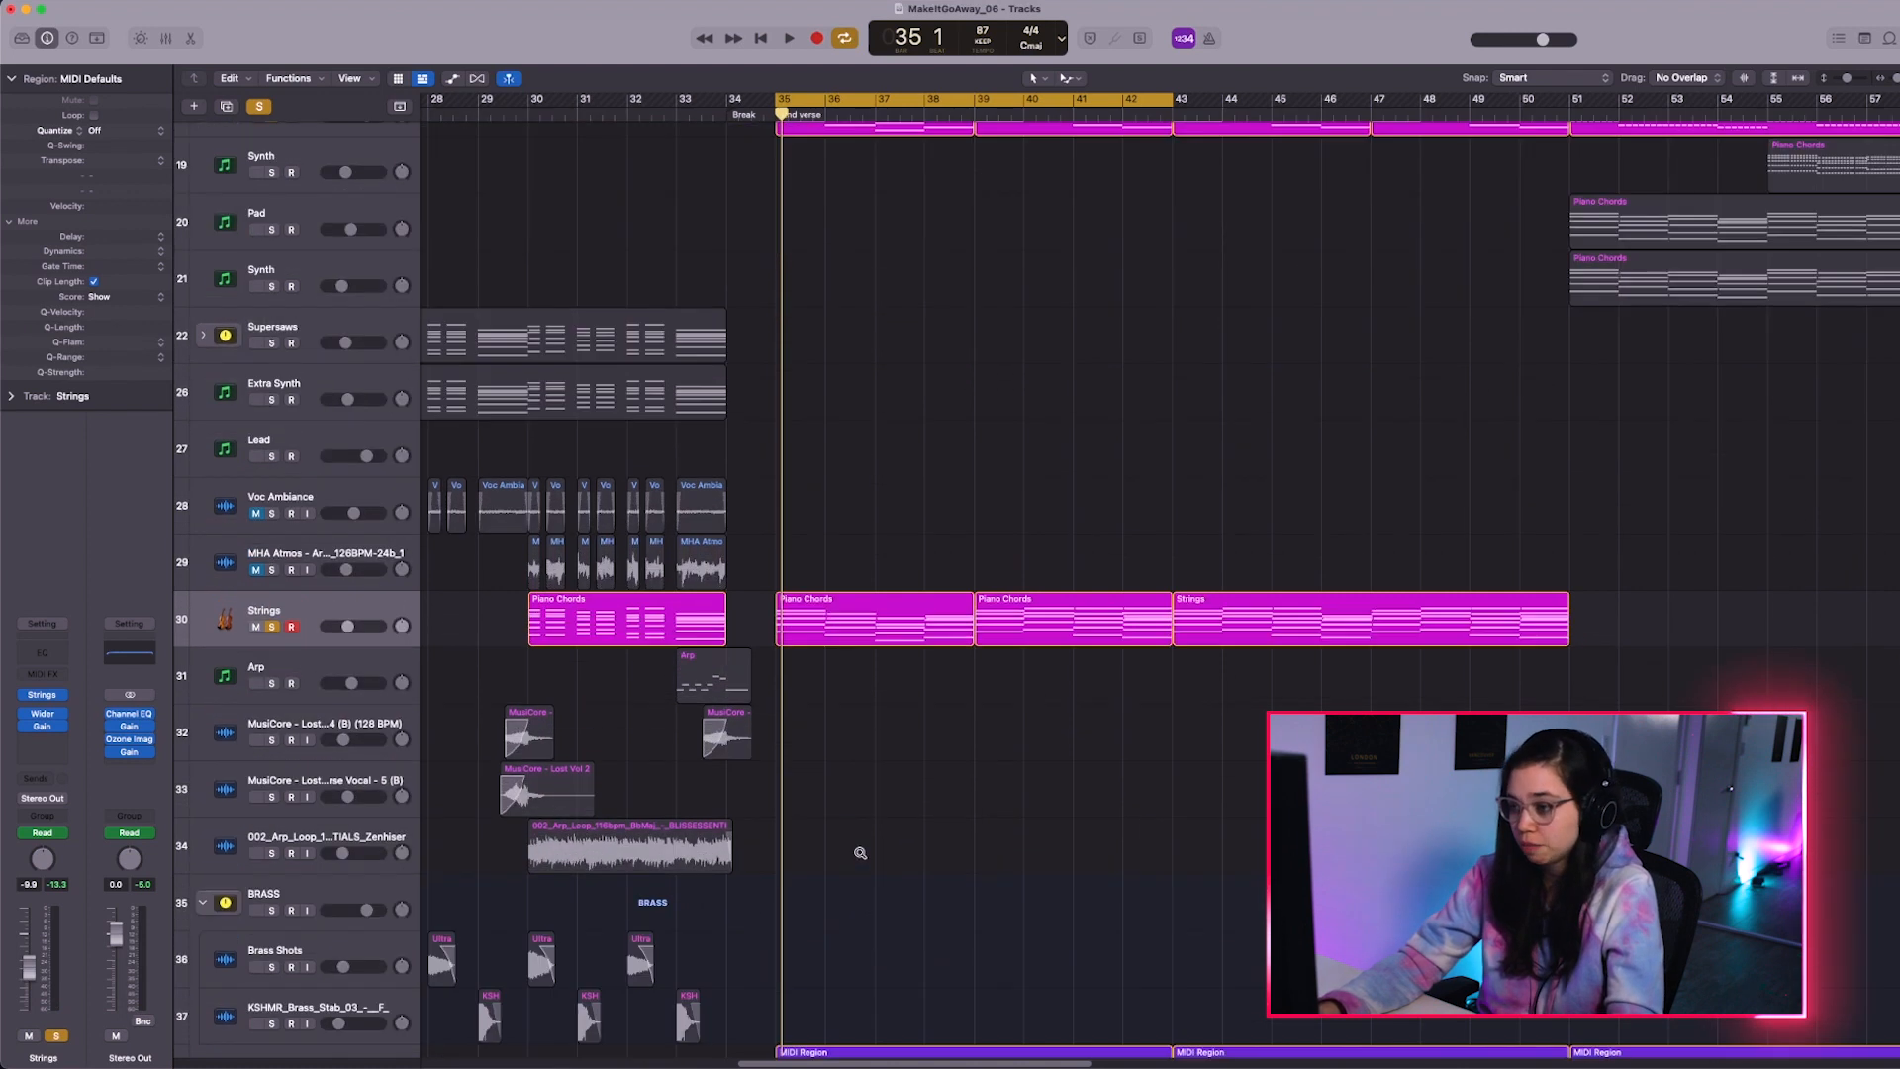
{"action": "left_click", "coordinate": [1101, 880]}
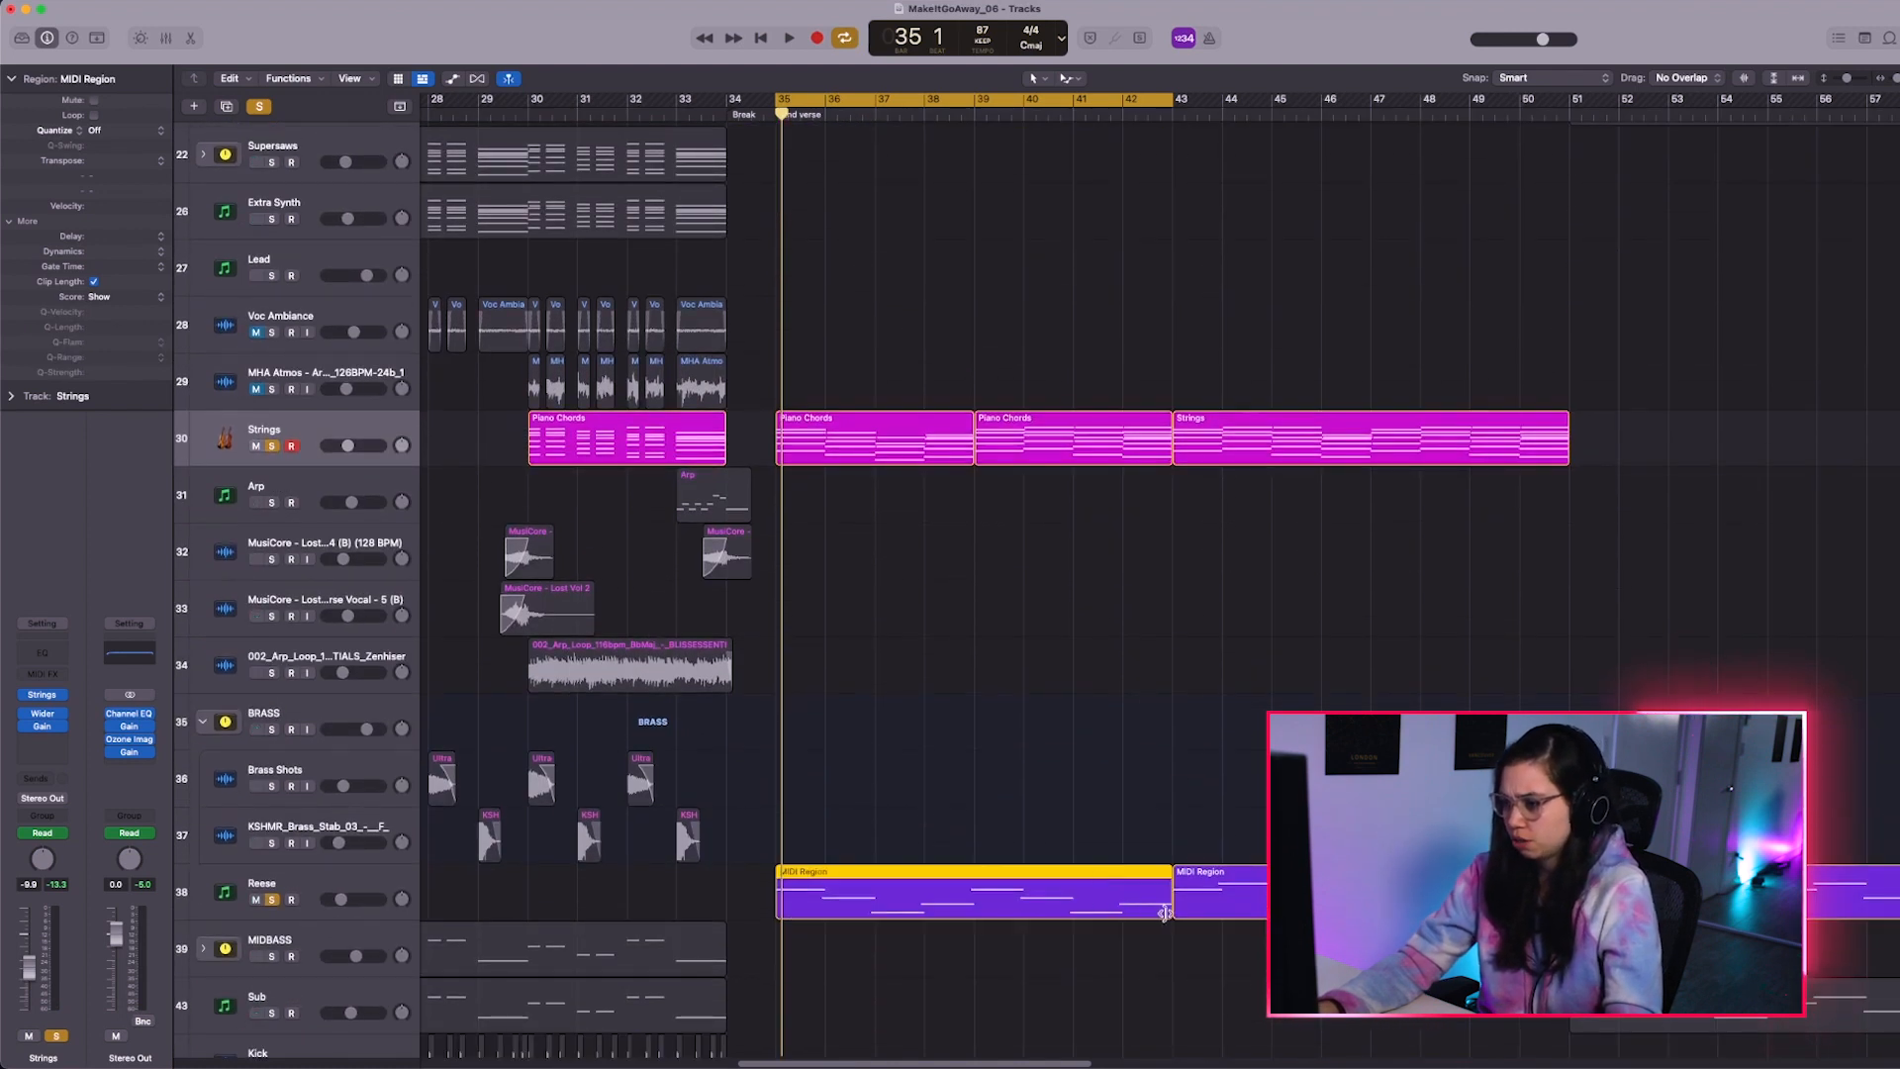
{"action": "left_click", "coordinate": [1094, 827]}
{"action": "key", "text": "super+Up"}
{"action": "key", "text": "space"}
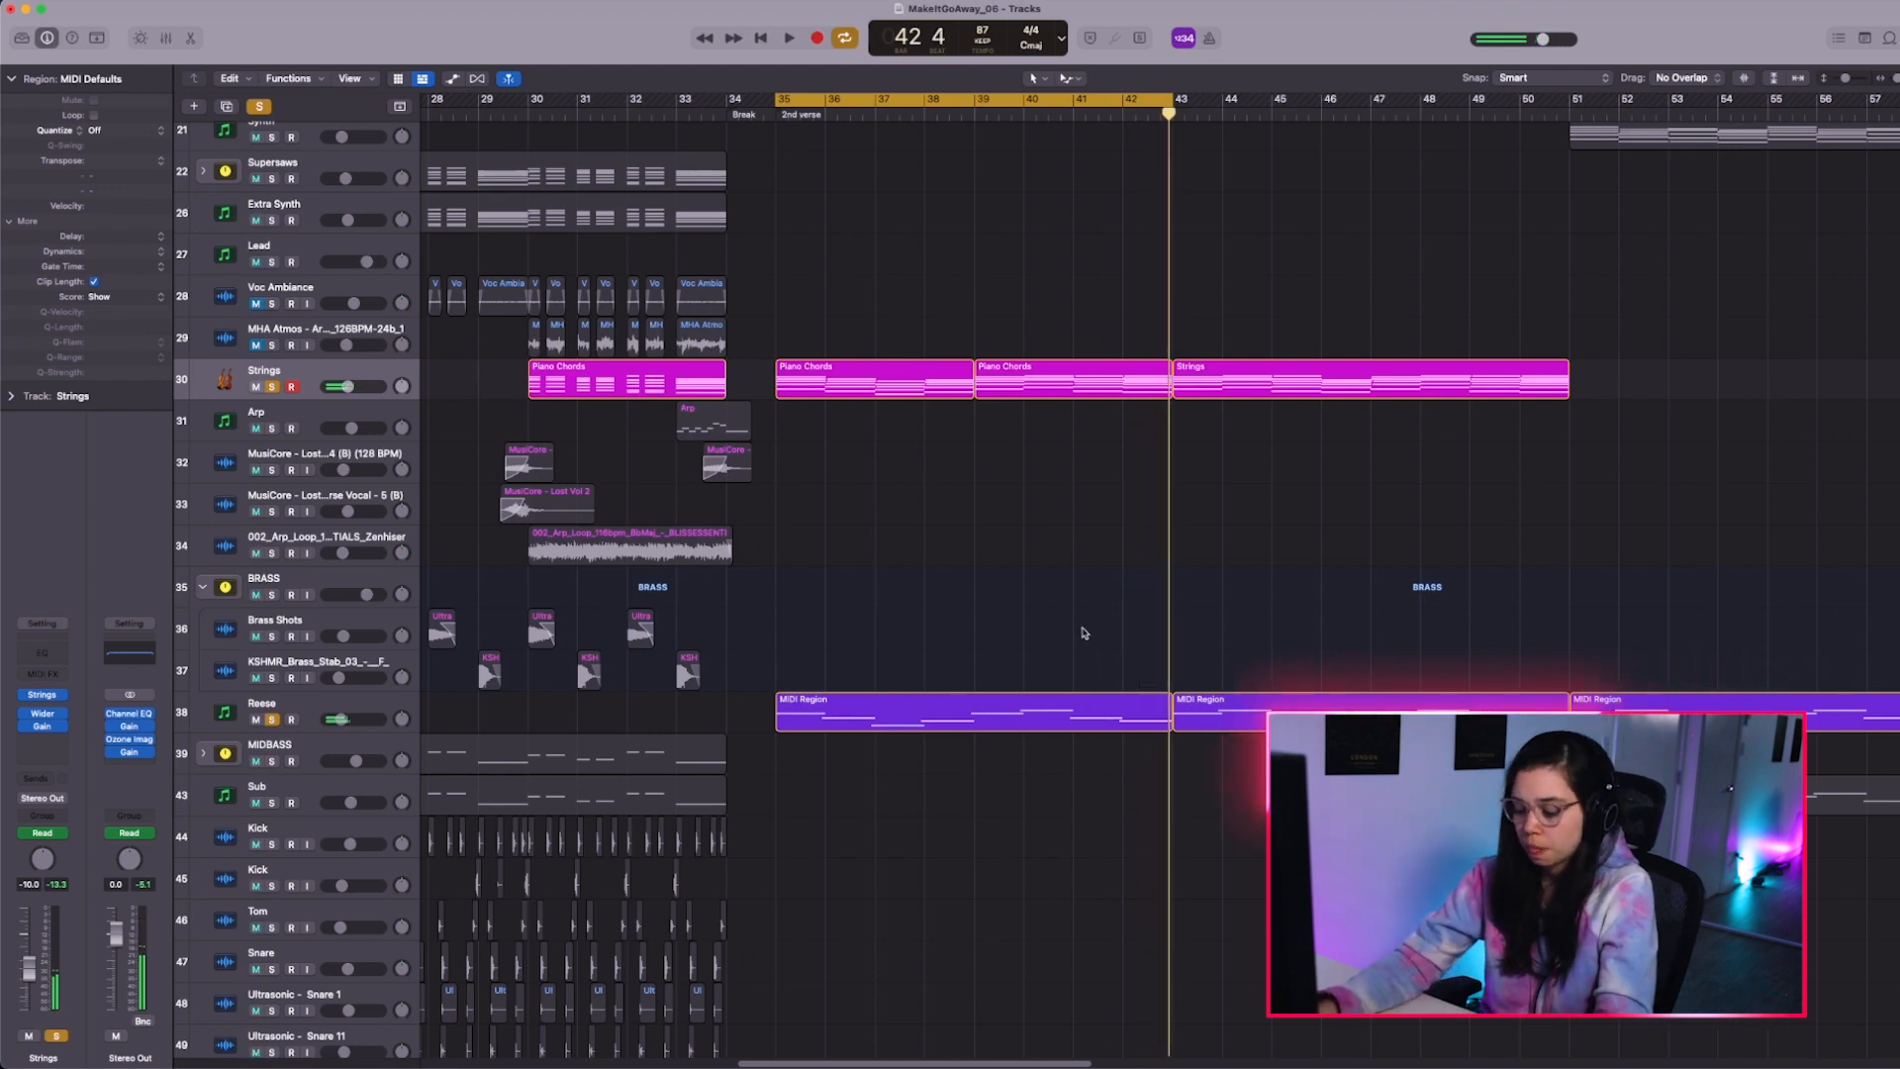
Layer the Reese part with a Cello track holding copies of its MIDI regions and set the Cello volume to -7.0 dB
{"action": "left_click", "coordinate": [353, 706]}
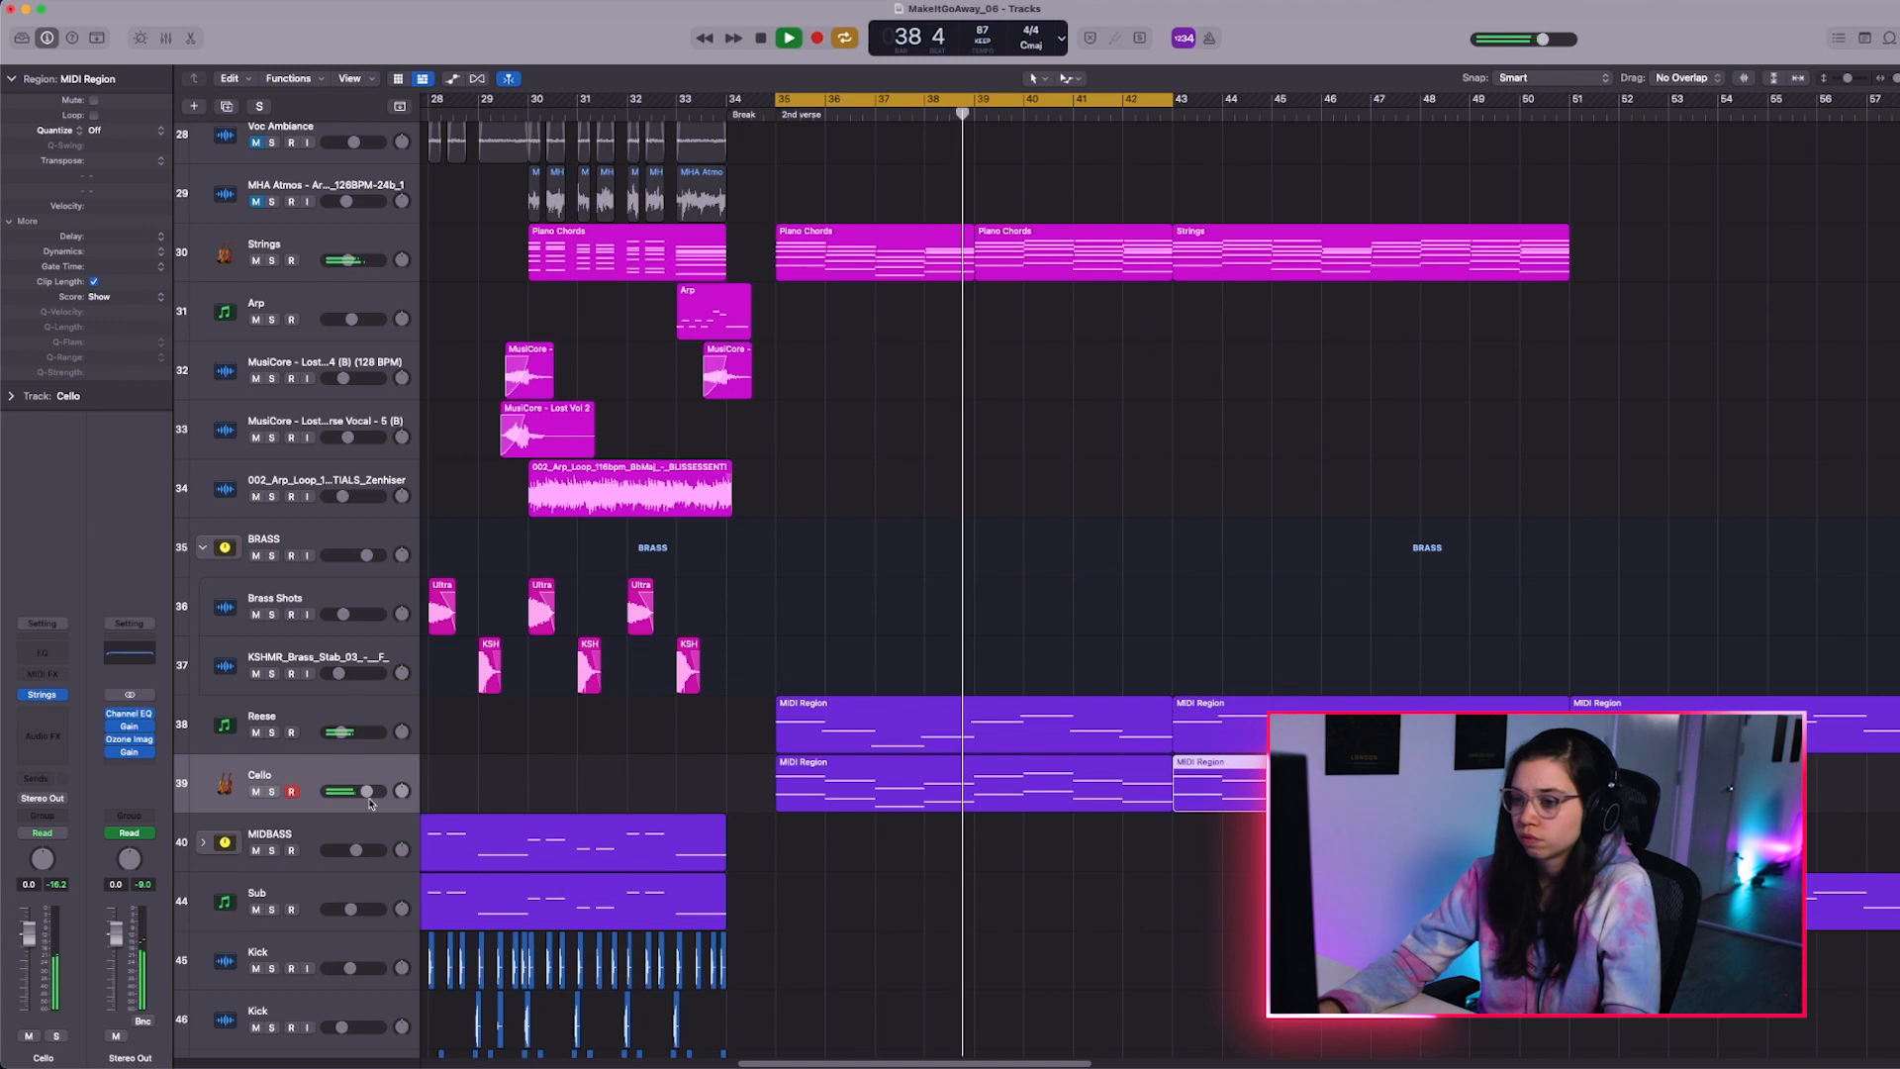
{"action": "left_click_drag", "start_coordinate": [368, 793], "coordinate": [351, 791]}
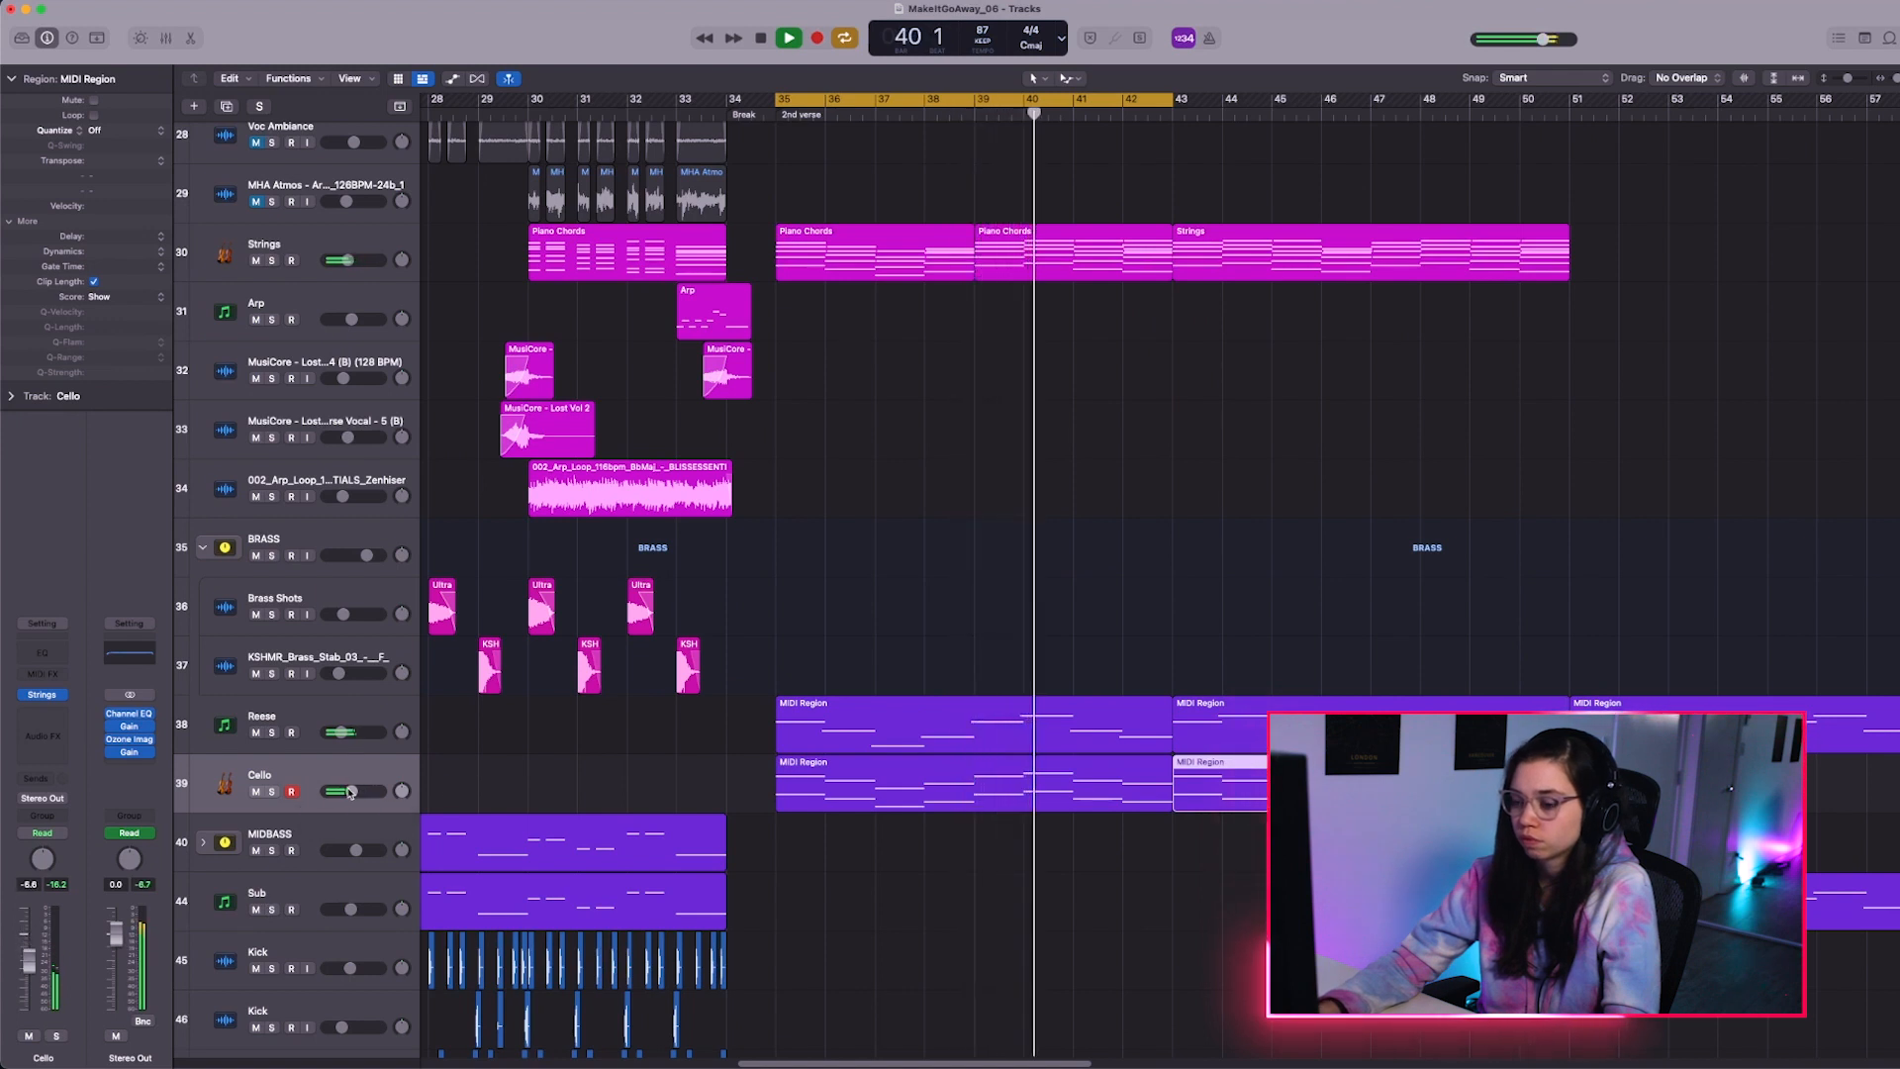
{"action": "left_click_drag", "start_coordinate": [351, 792], "coordinate": [352, 792]}
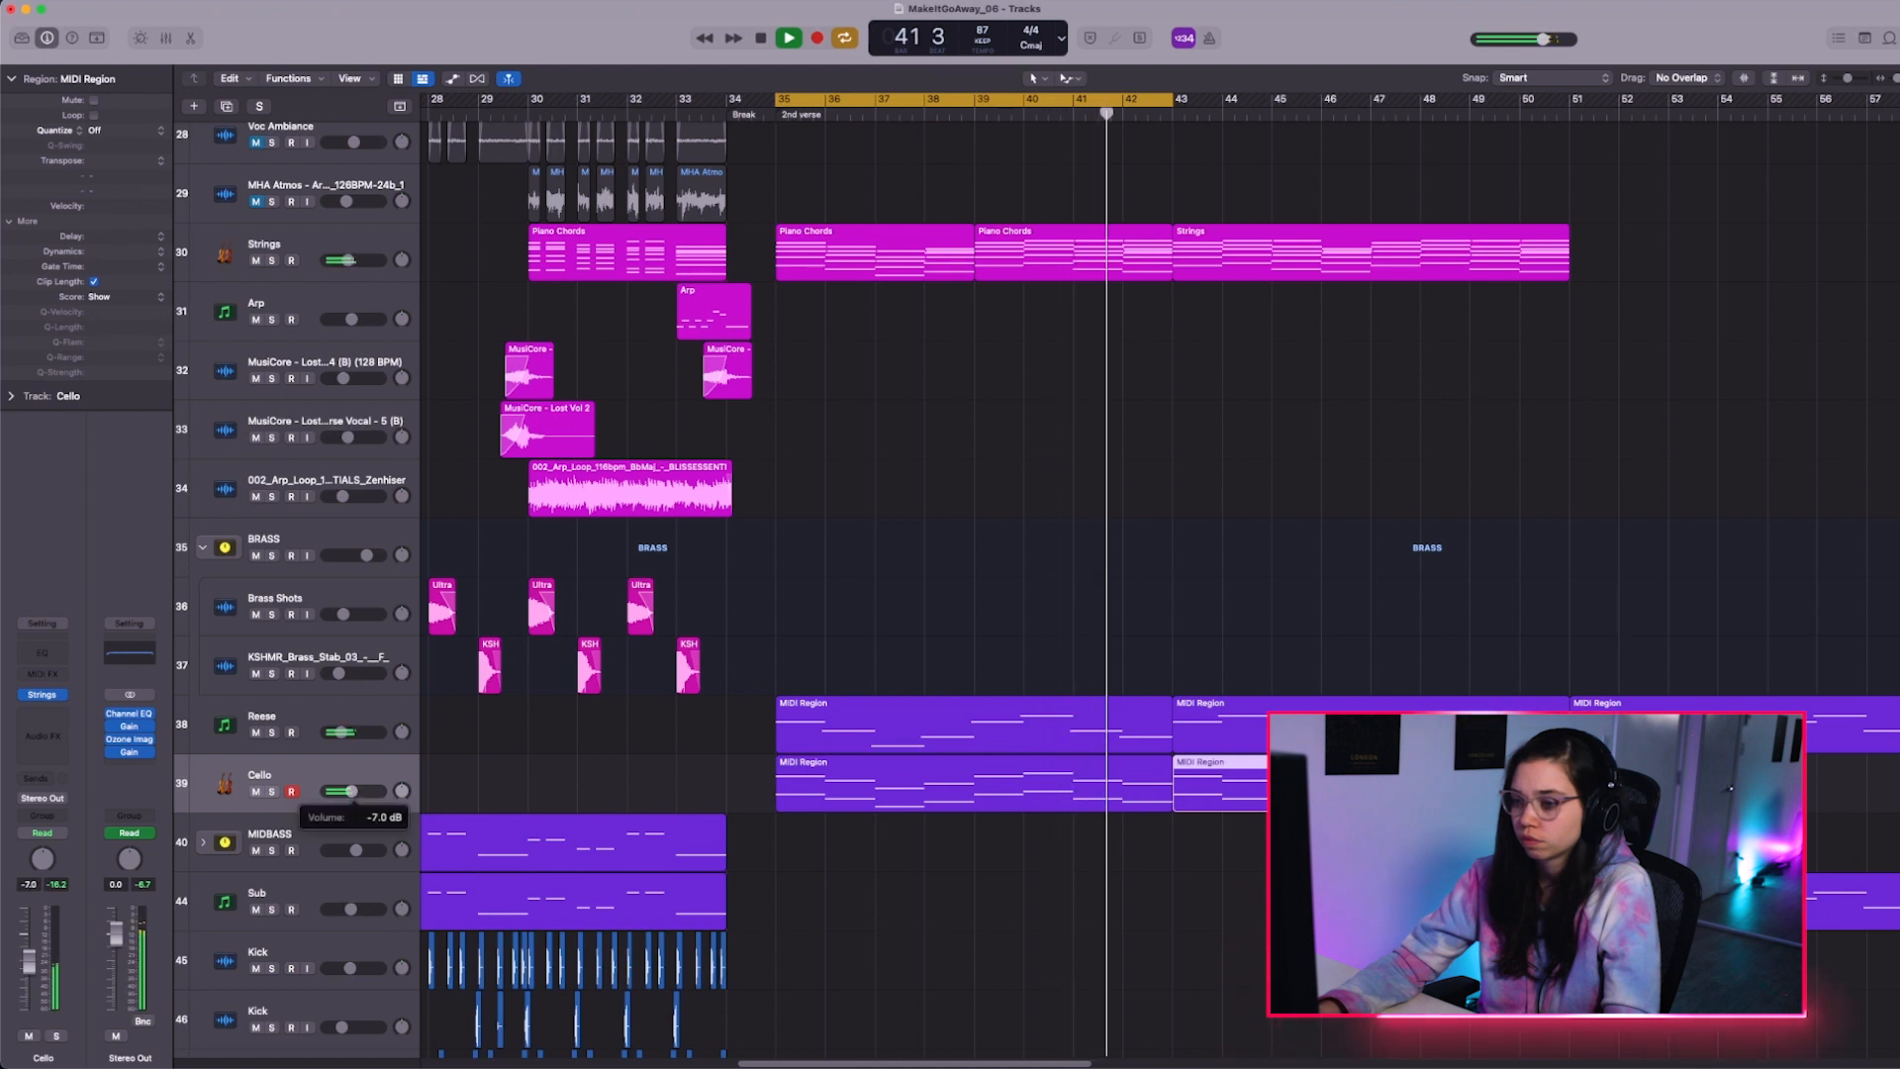
{"action": "scroll", "coordinate": [957, 777], "scroll_direction": "down", "scroll_amount": 5}
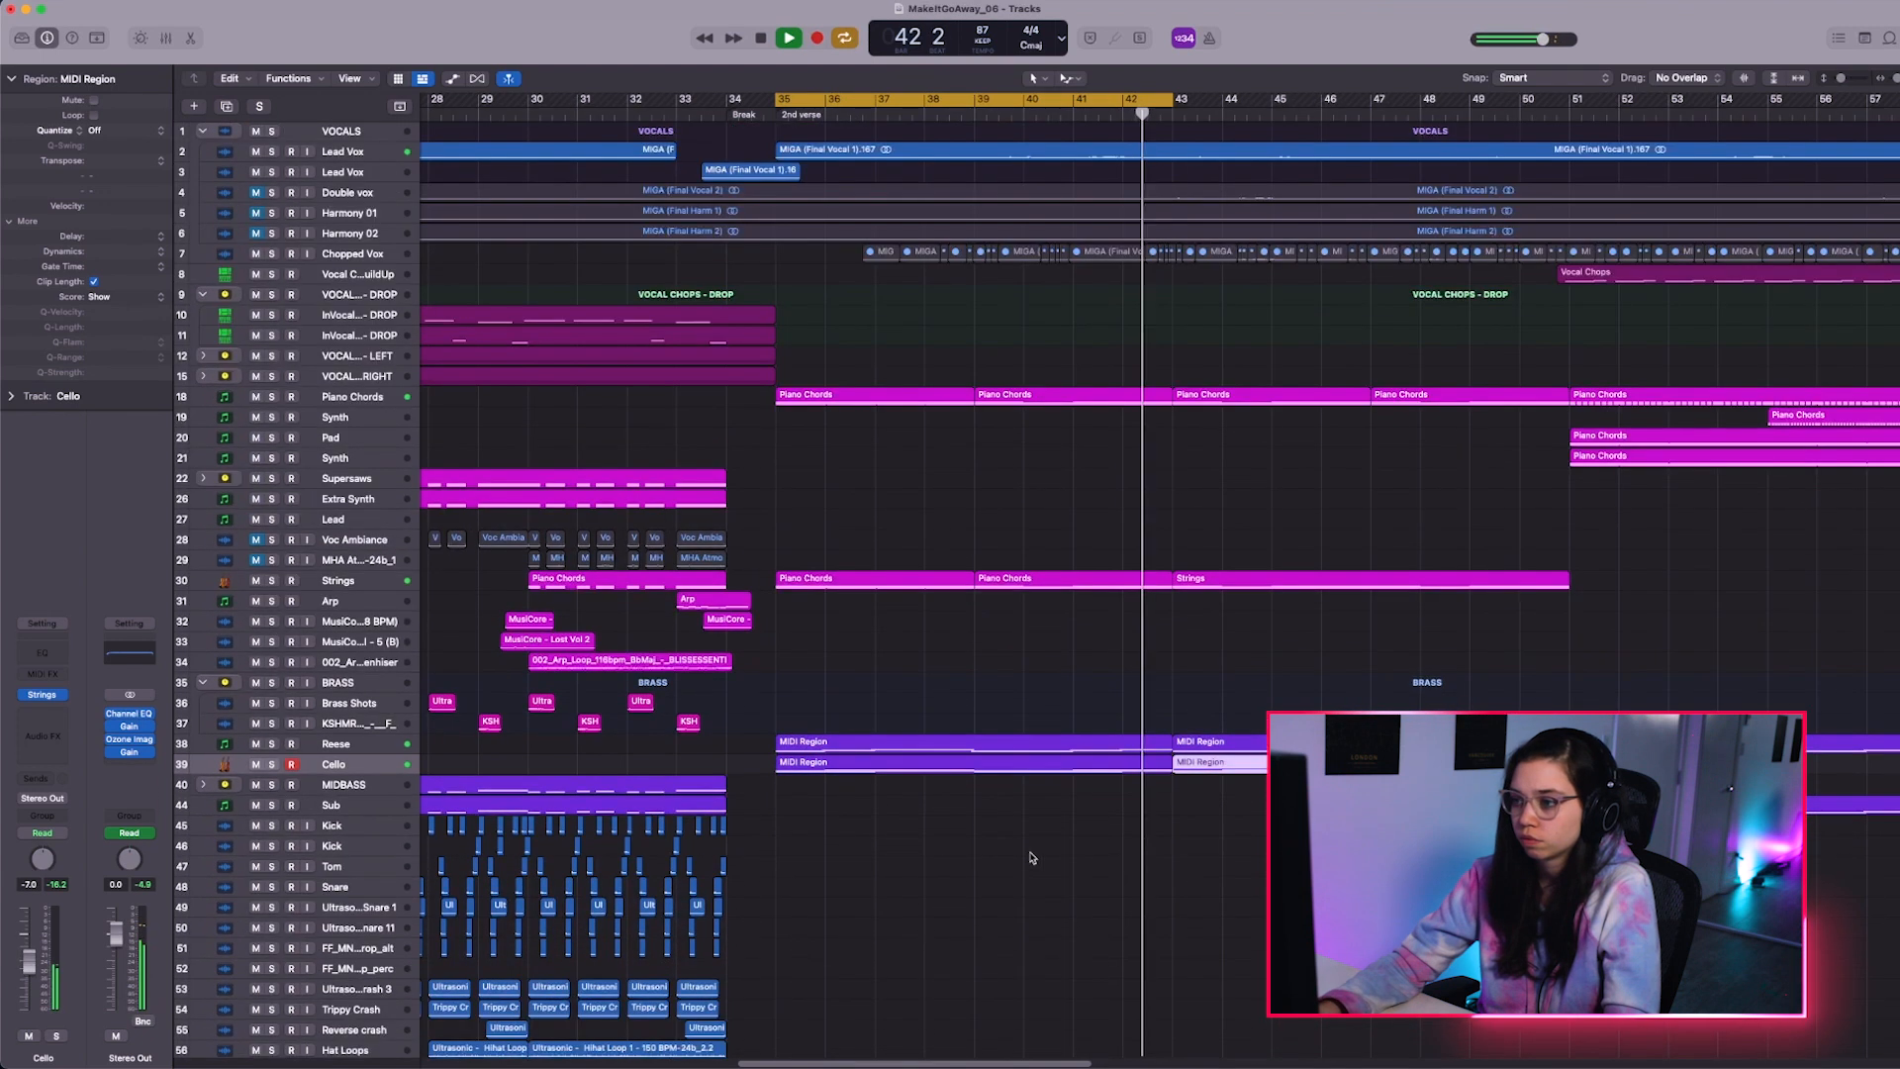
{"action": "key", "text": "space"}
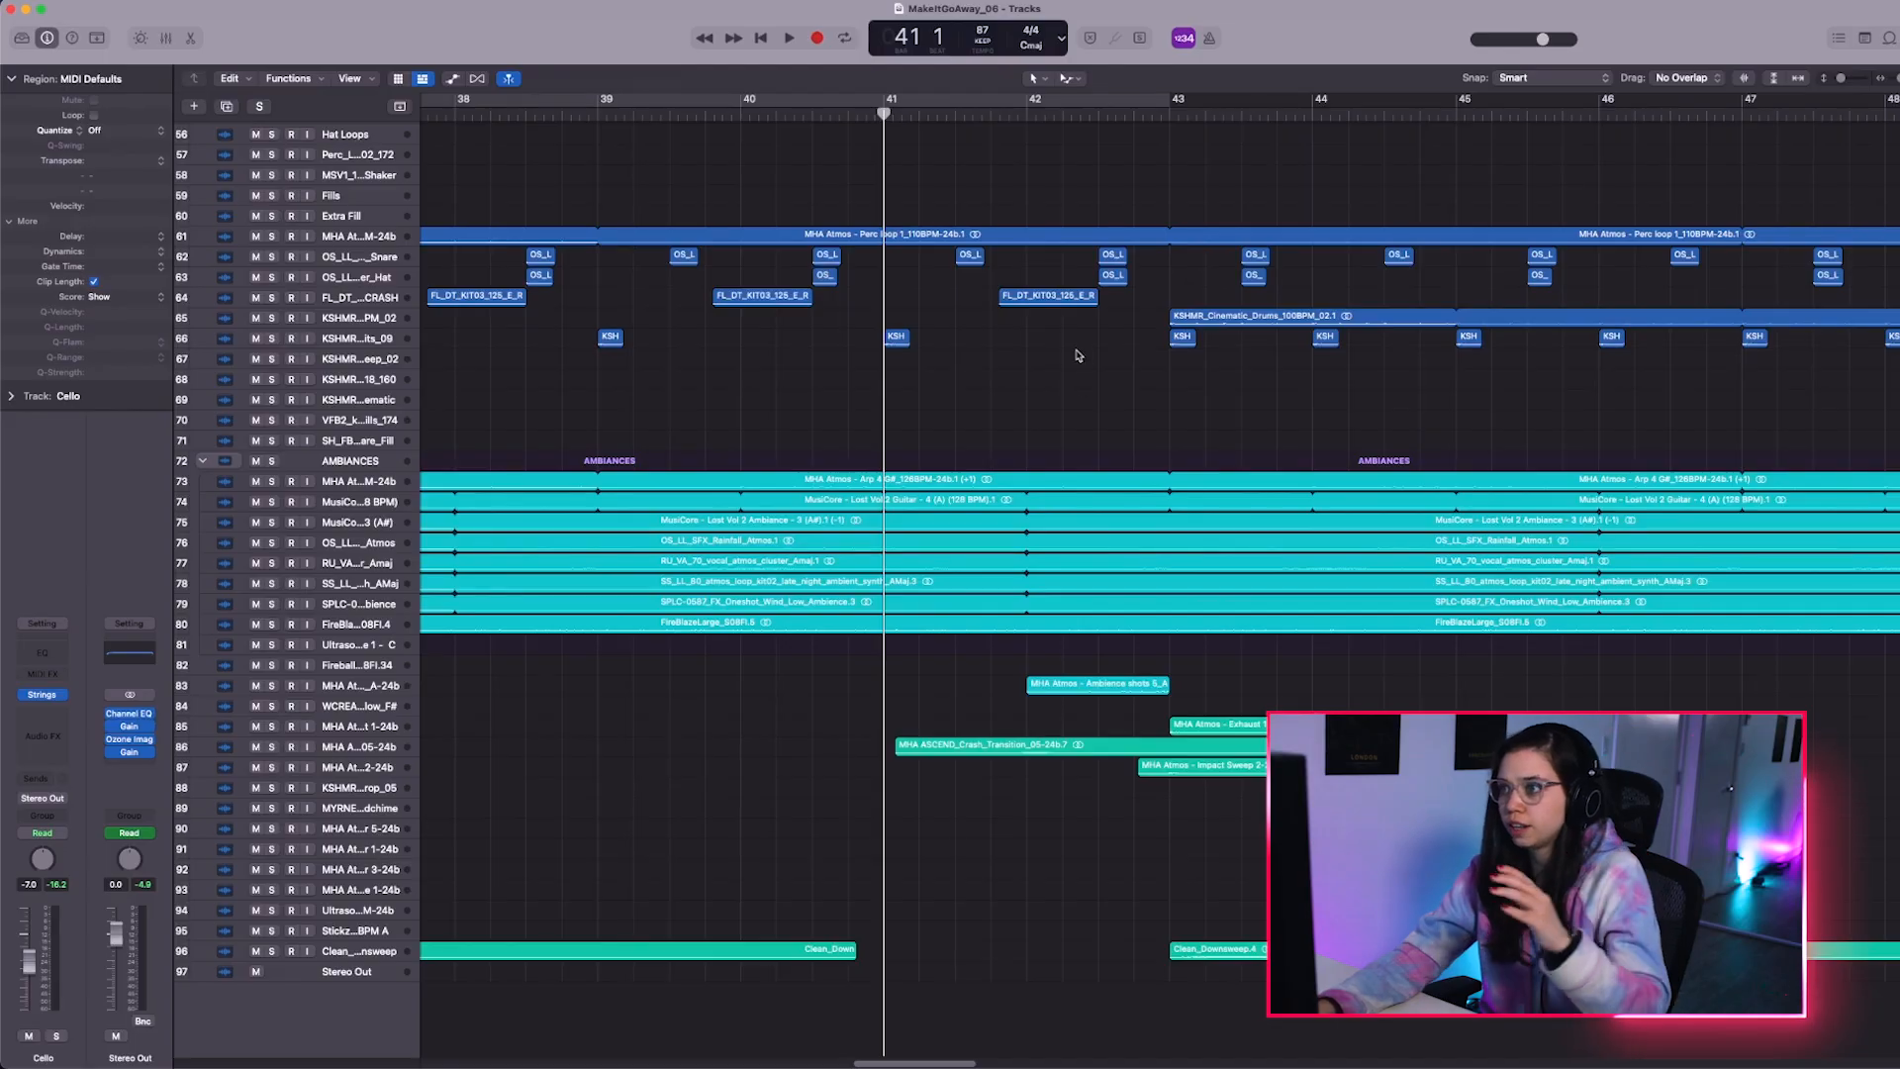
Cut bar 42 out of the strings, Reese, Cello, percussion and ambience regions, and play the passage around the gap from bar 40
{"action": "left_click_drag", "start_coordinate": [1029, 107], "coordinate": [1166, 116]}
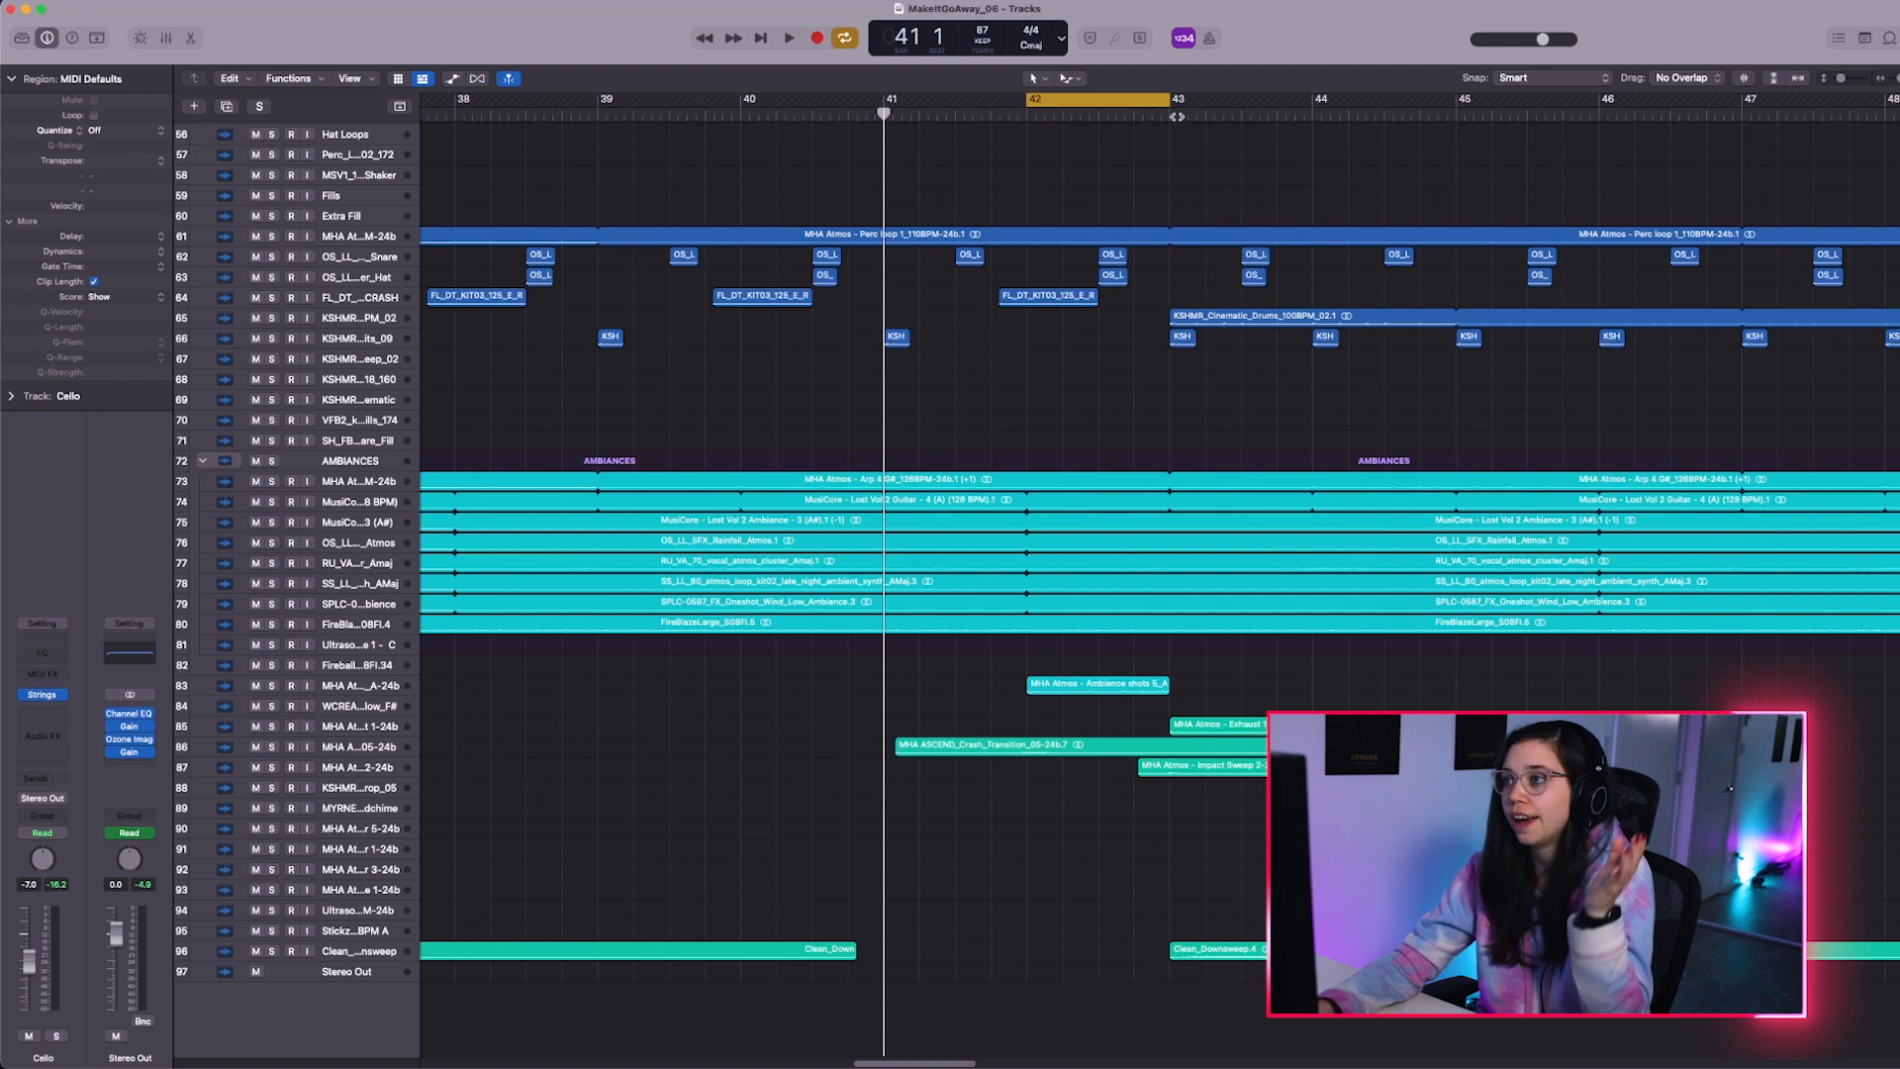
{"action": "left_click", "coordinate": [1171, 115]}
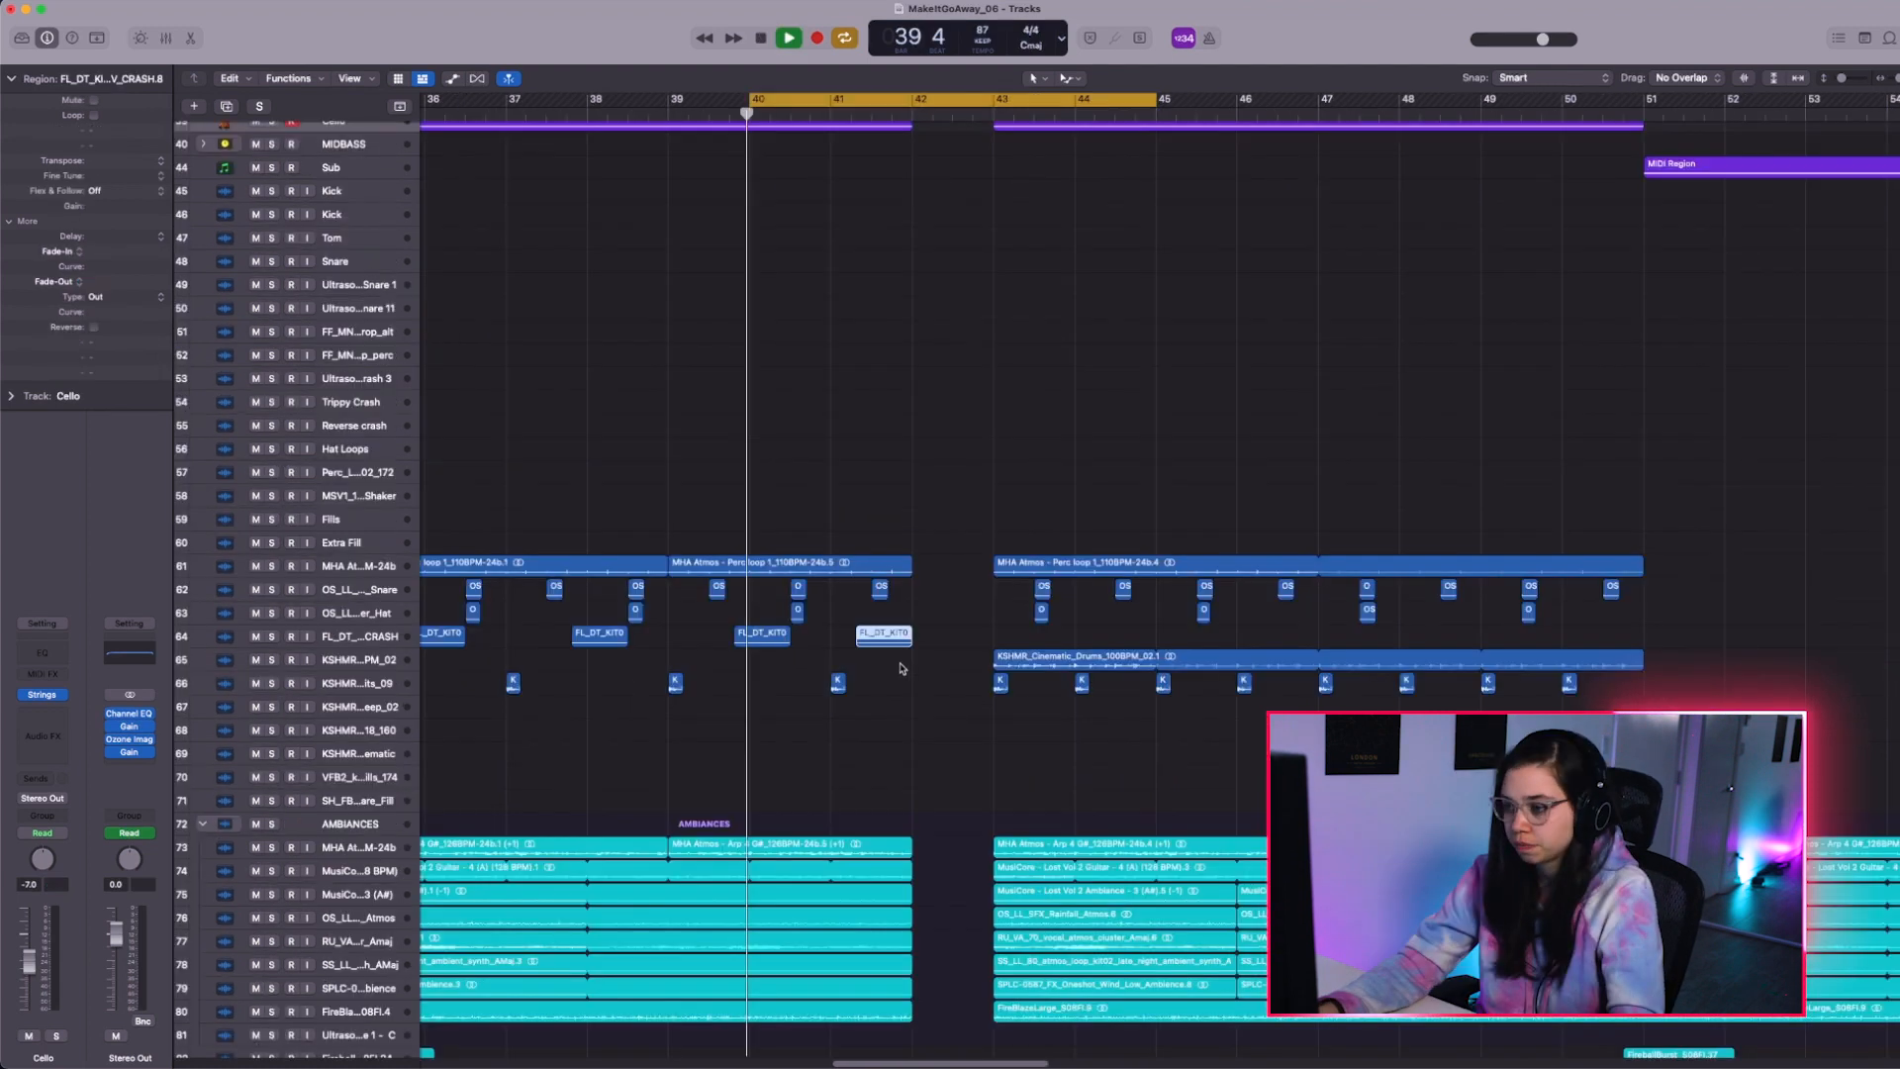
{"action": "scroll", "coordinate": [907, 671], "scroll_direction": "down", "scroll_amount": 2}
{"action": "scroll", "coordinate": [910, 671], "scroll_direction": "down", "scroll_amount": 8}
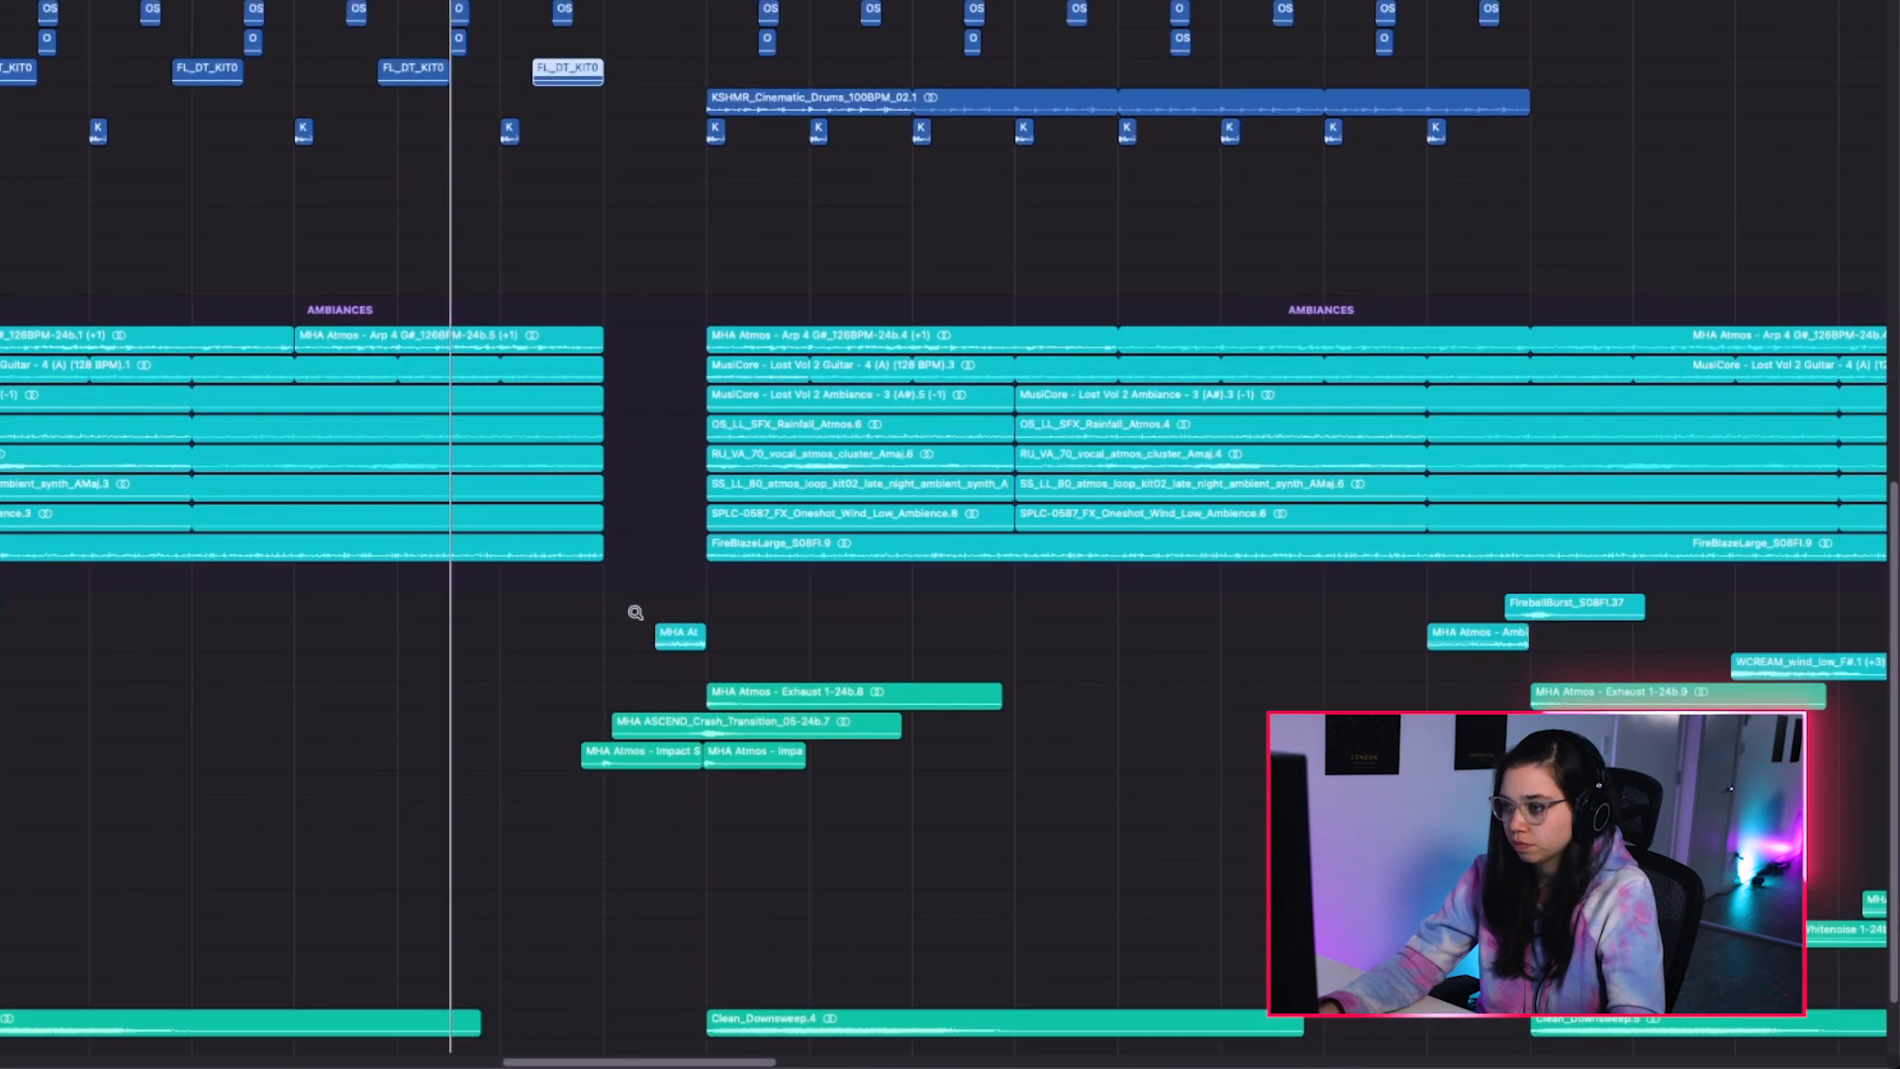
{"action": "scroll", "coordinate": [931, 703], "scroll_direction": "up", "scroll_amount": 3}
{"action": "scroll", "coordinate": [931, 703], "scroll_direction": "down", "scroll_amount": 5}
{"action": "scroll", "coordinate": [636, 603], "scroll_direction": "up", "scroll_amount": 5}
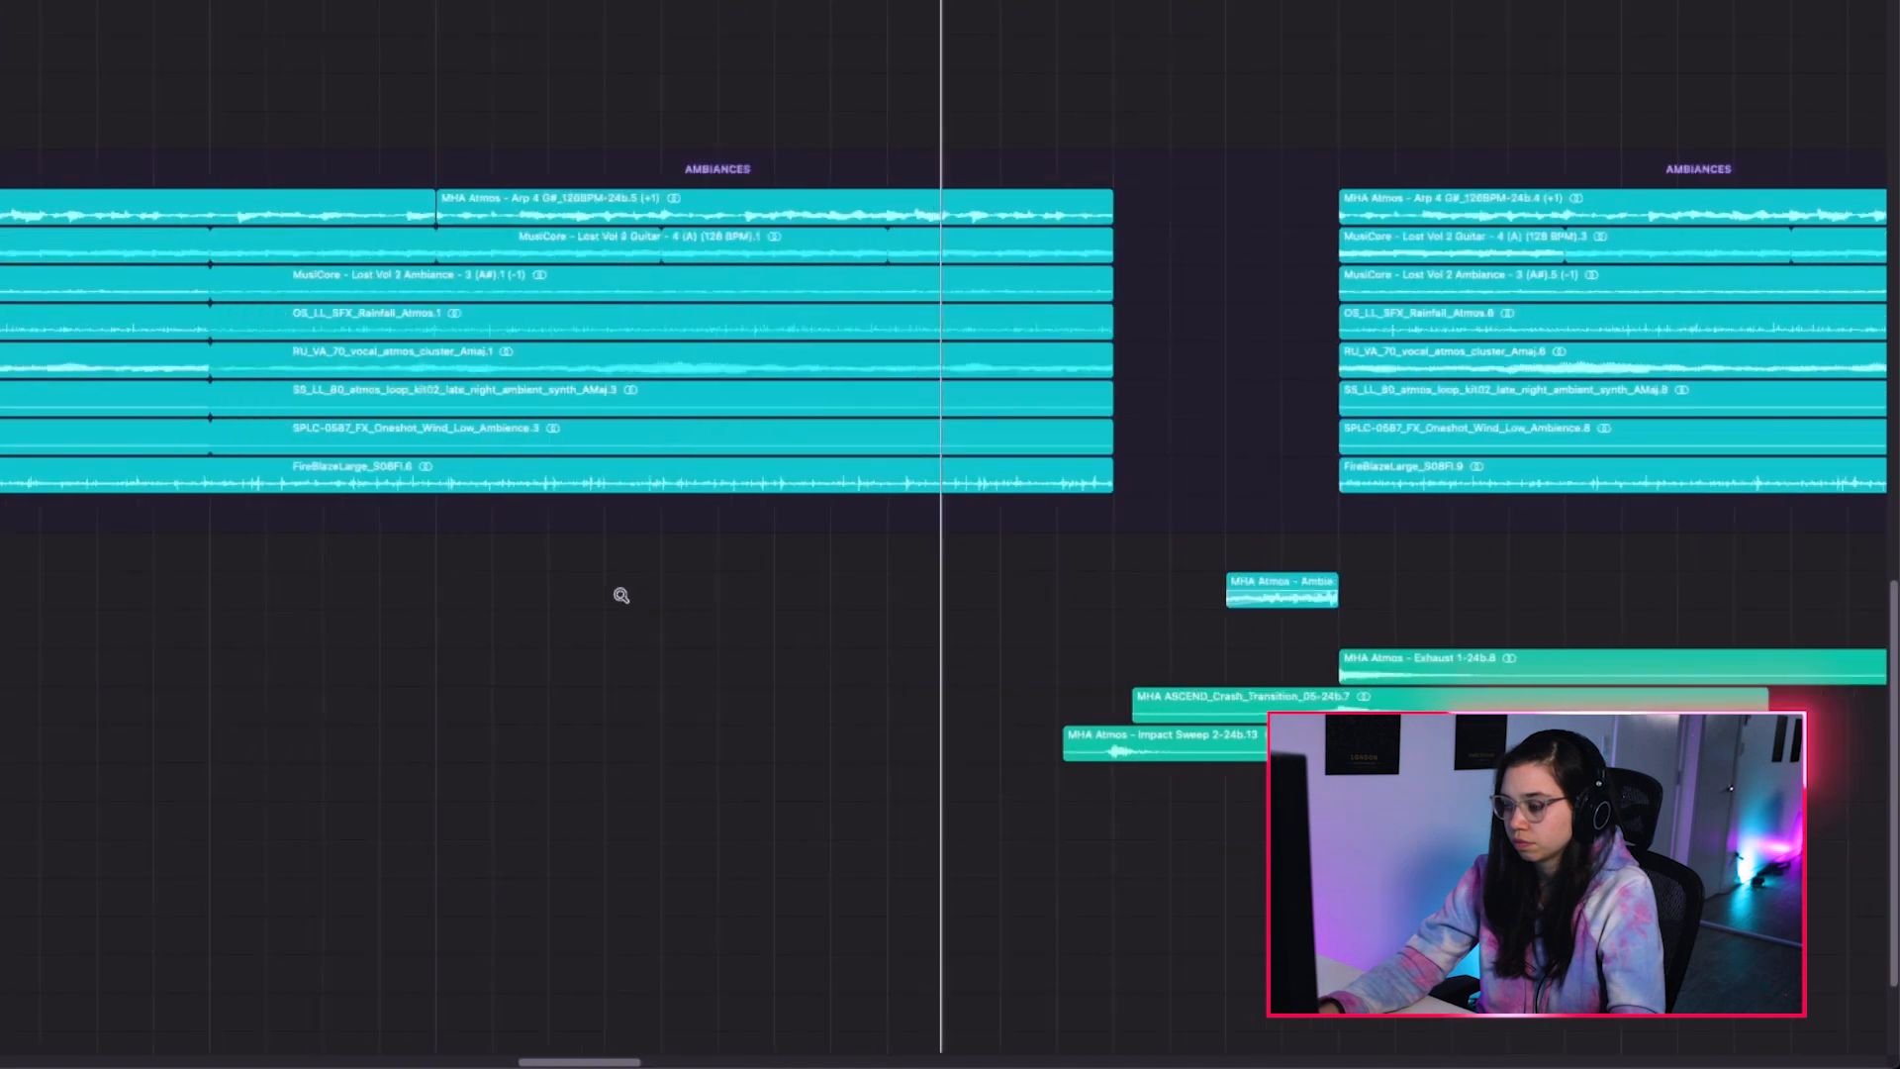
{"action": "scroll", "coordinate": [635, 602], "scroll_direction": "down", "scroll_amount": 2}
{"action": "scroll", "coordinate": [639, 603], "scroll_direction": "right", "scroll_amount": 3}
{"action": "scroll", "coordinate": [849, 605], "scroll_direction": "right", "scroll_amount": 1}
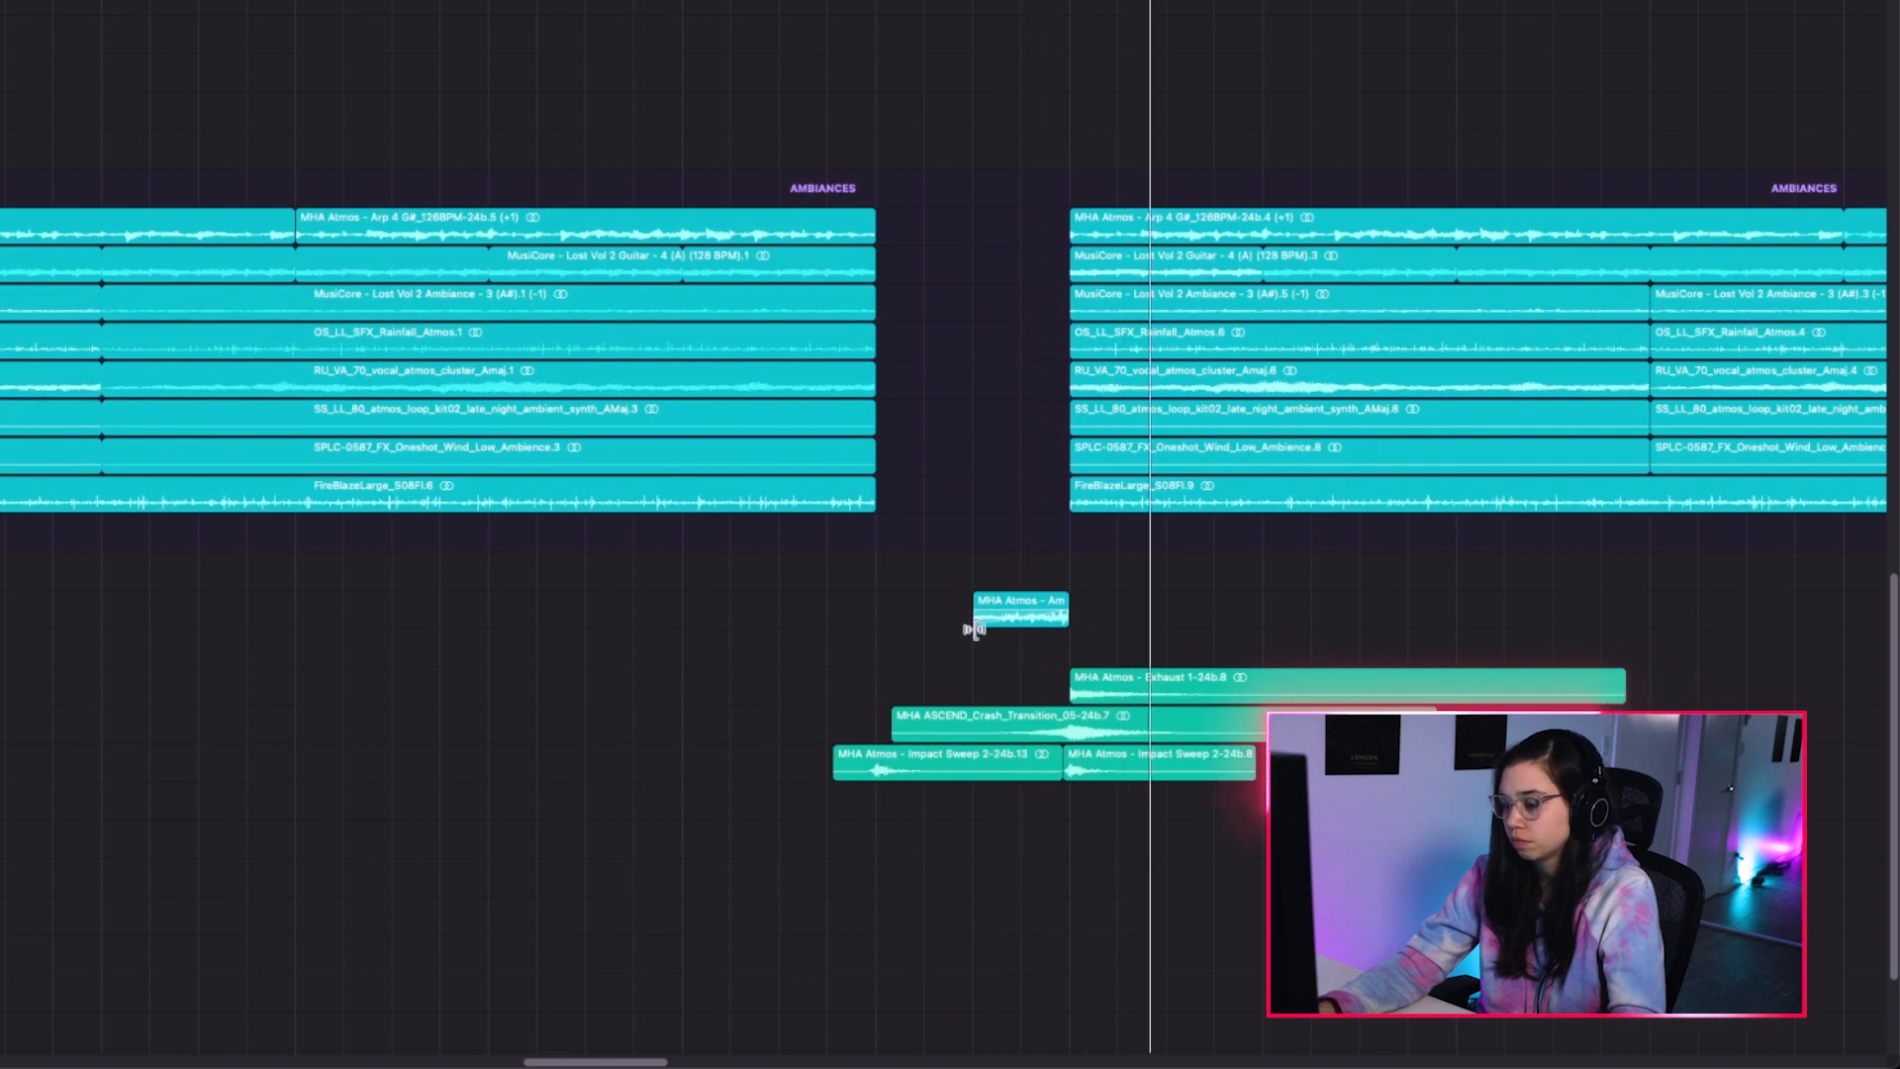
{"action": "scroll", "coordinate": [974, 629], "scroll_direction": "down", "scroll_amount": 6}
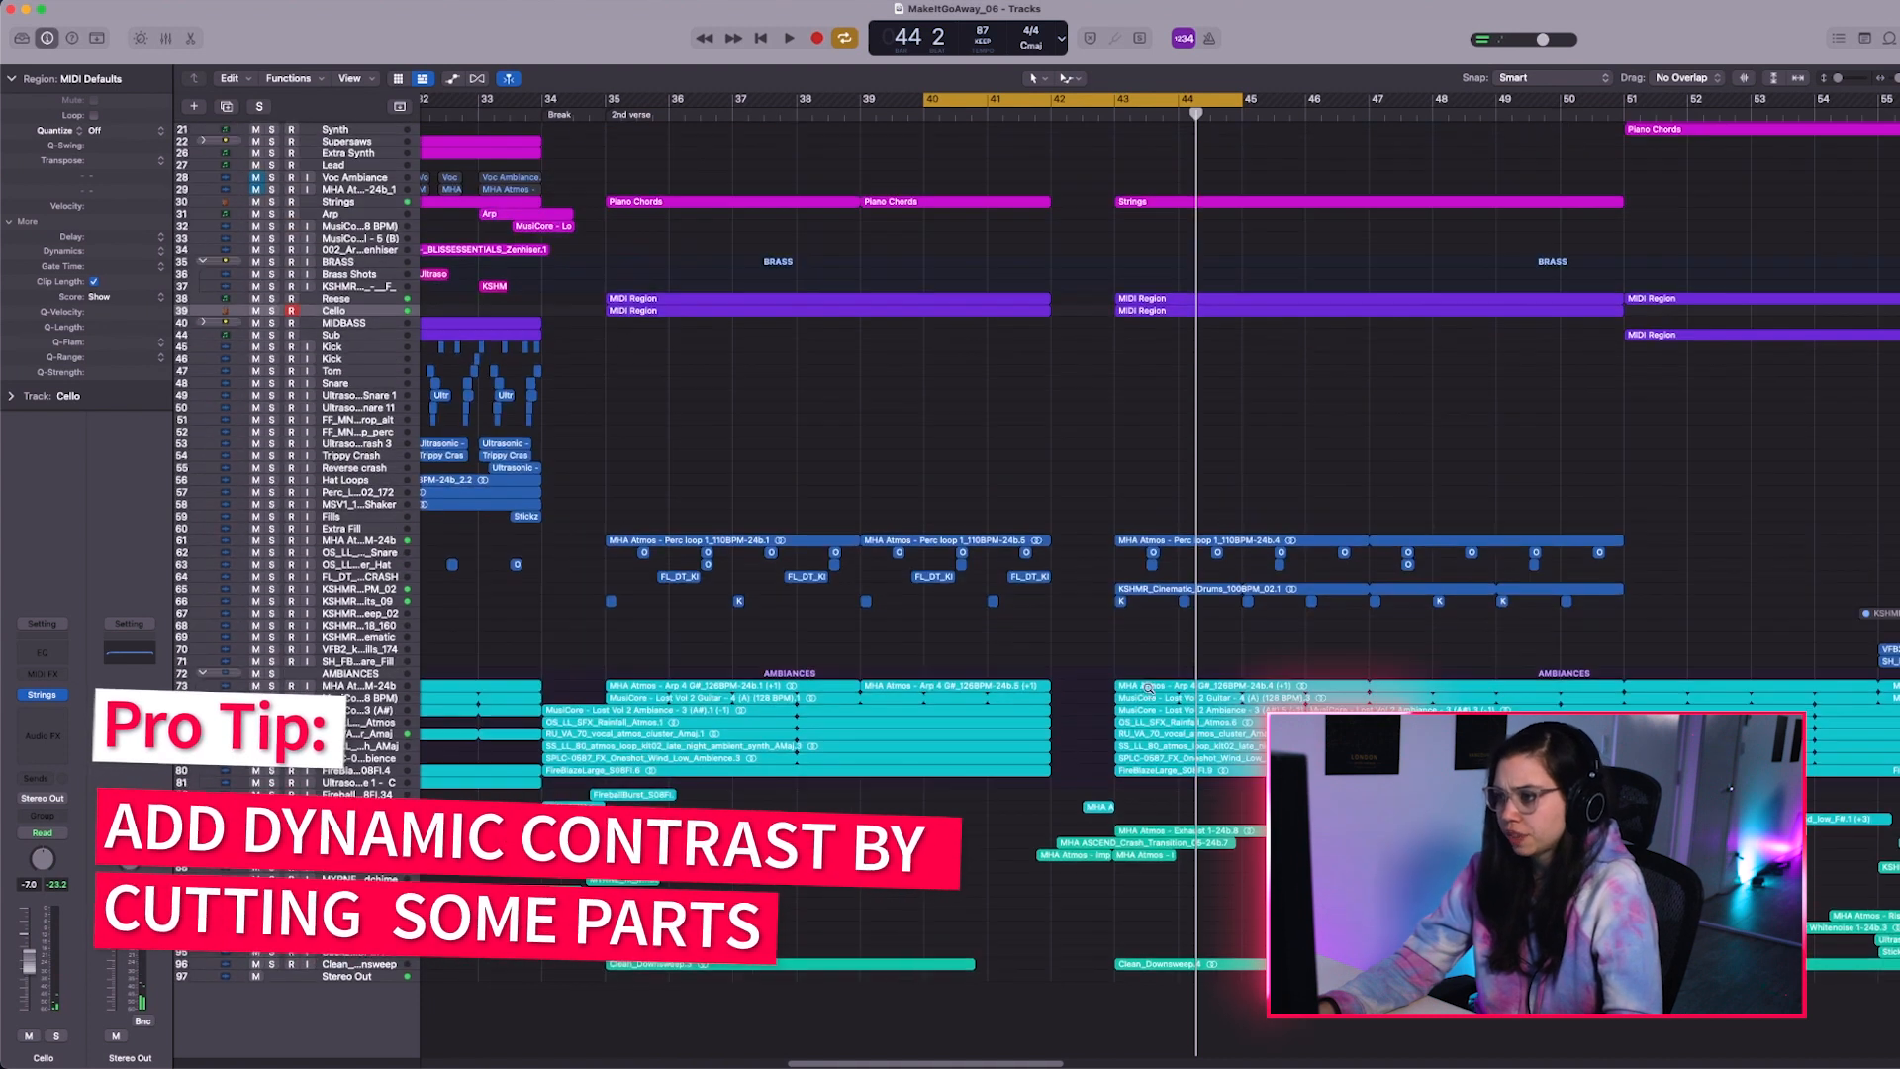
Set the cycle range to bars 33 to 45 and copy the KSHMR_Cinematic_Drums region from bar 43 to bar 35
{"action": "scroll", "coordinate": [1148, 686], "scroll_direction": "down", "scroll_amount": 2}
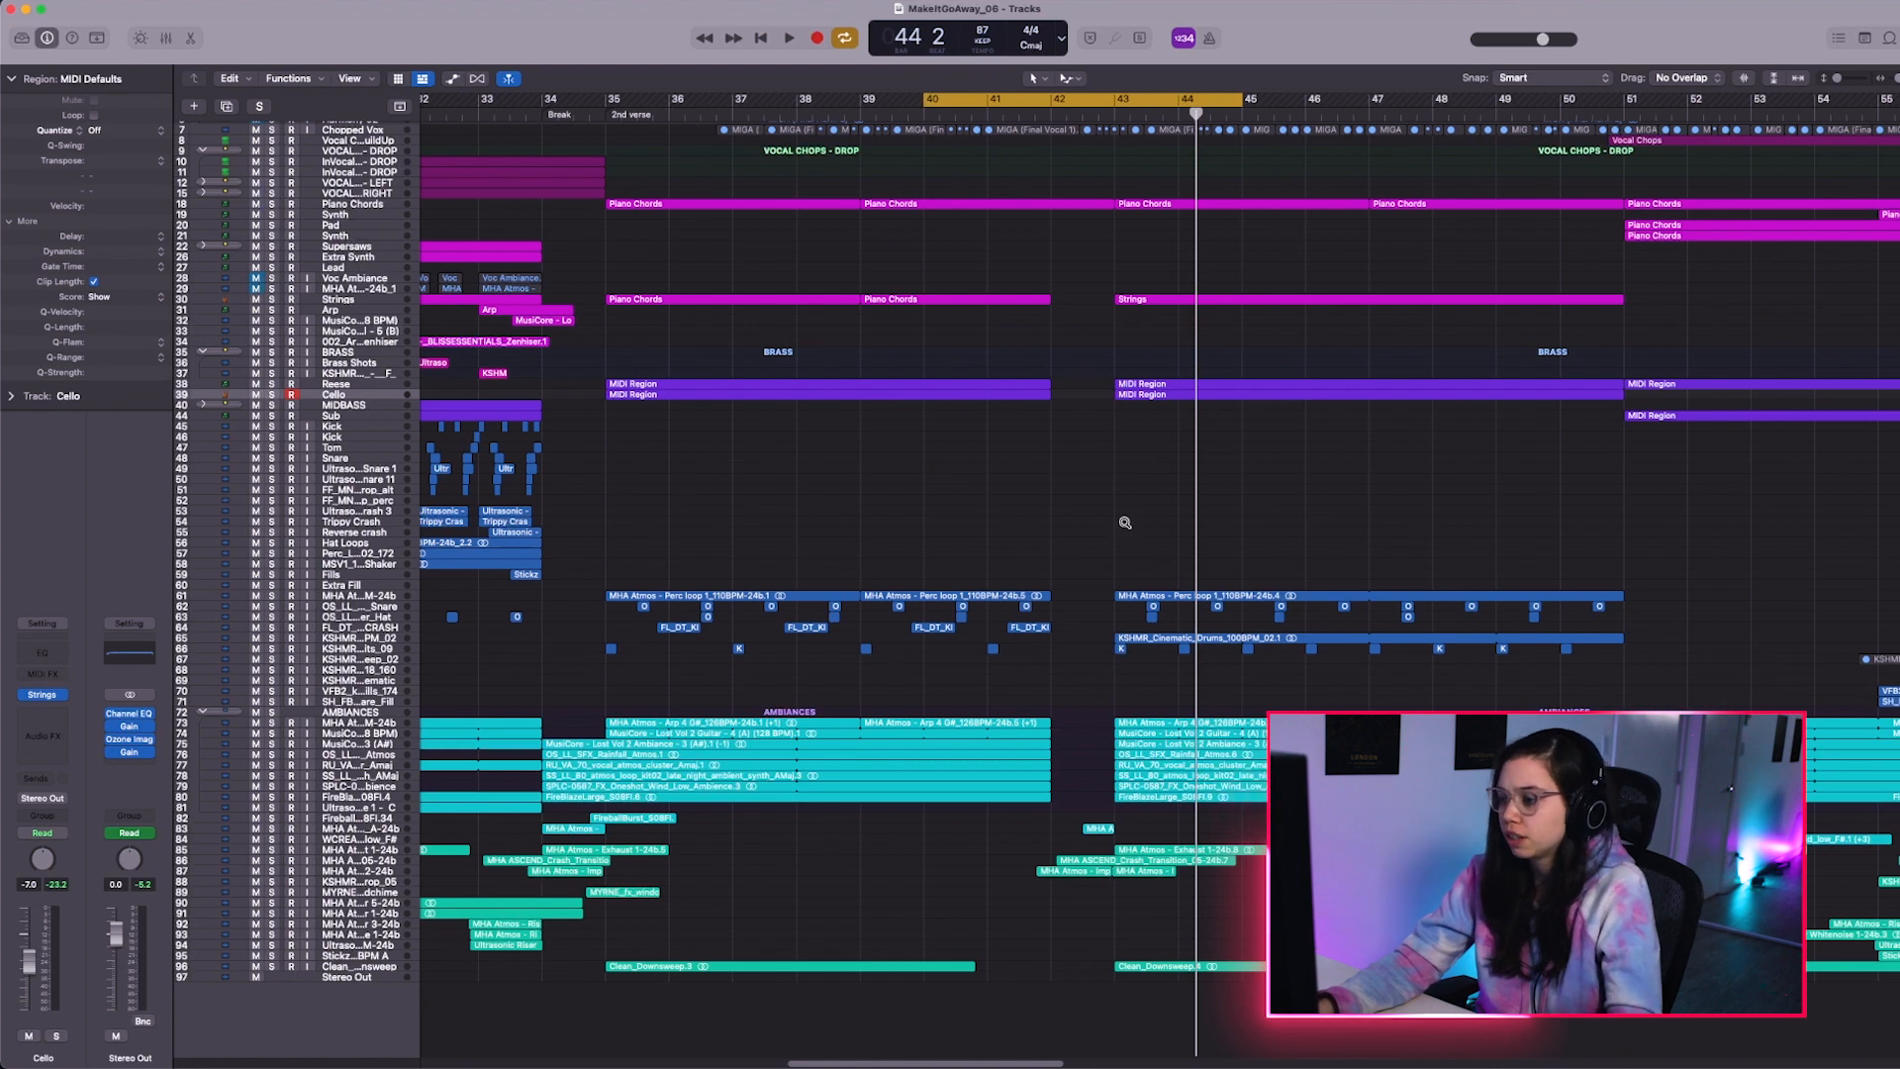
{"action": "scroll", "coordinate": [1125, 523], "scroll_direction": "down", "scroll_amount": 2}
{"action": "scroll", "coordinate": [960, 313], "scroll_direction": "up", "scroll_amount": 2}
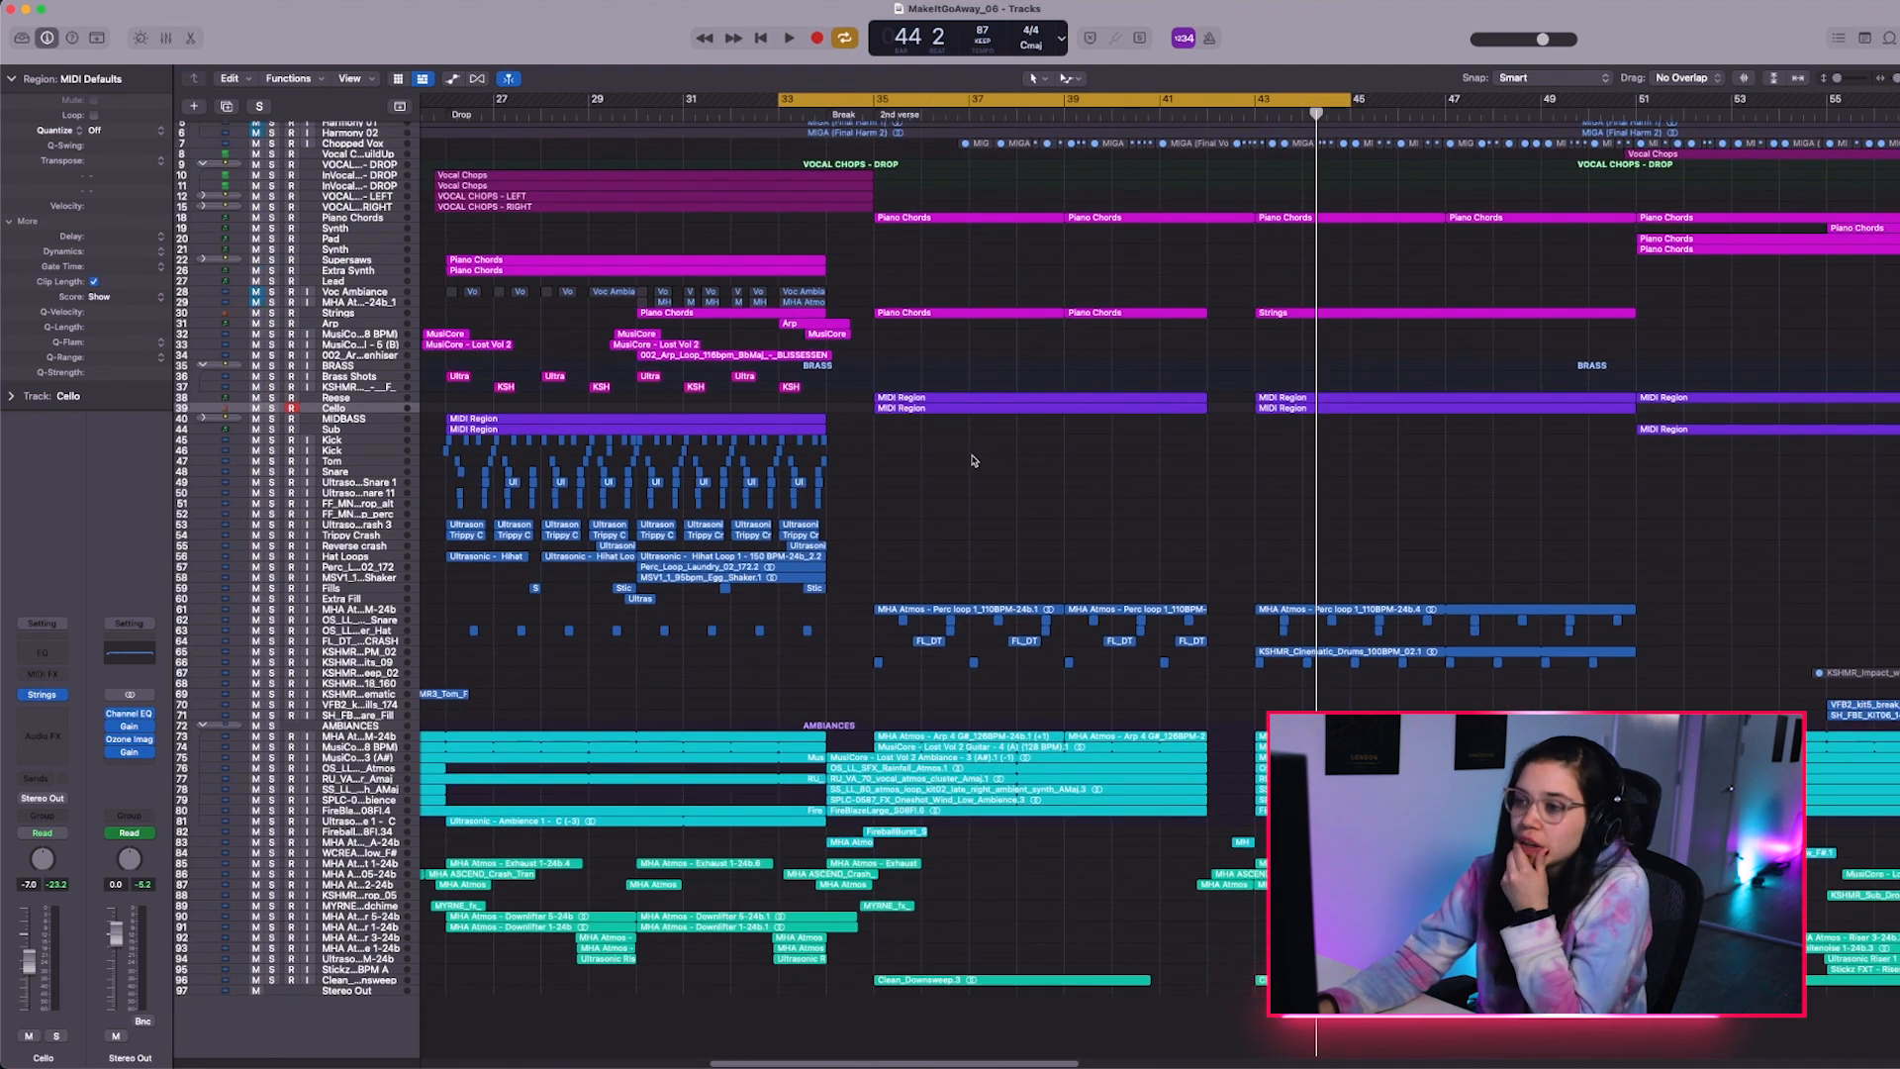
{"action": "scroll", "coordinate": [924, 483], "scroll_direction": "left", "scroll_amount": 4}
{"action": "scroll", "coordinate": [925, 483], "scroll_direction": "up", "scroll_amount": 1}
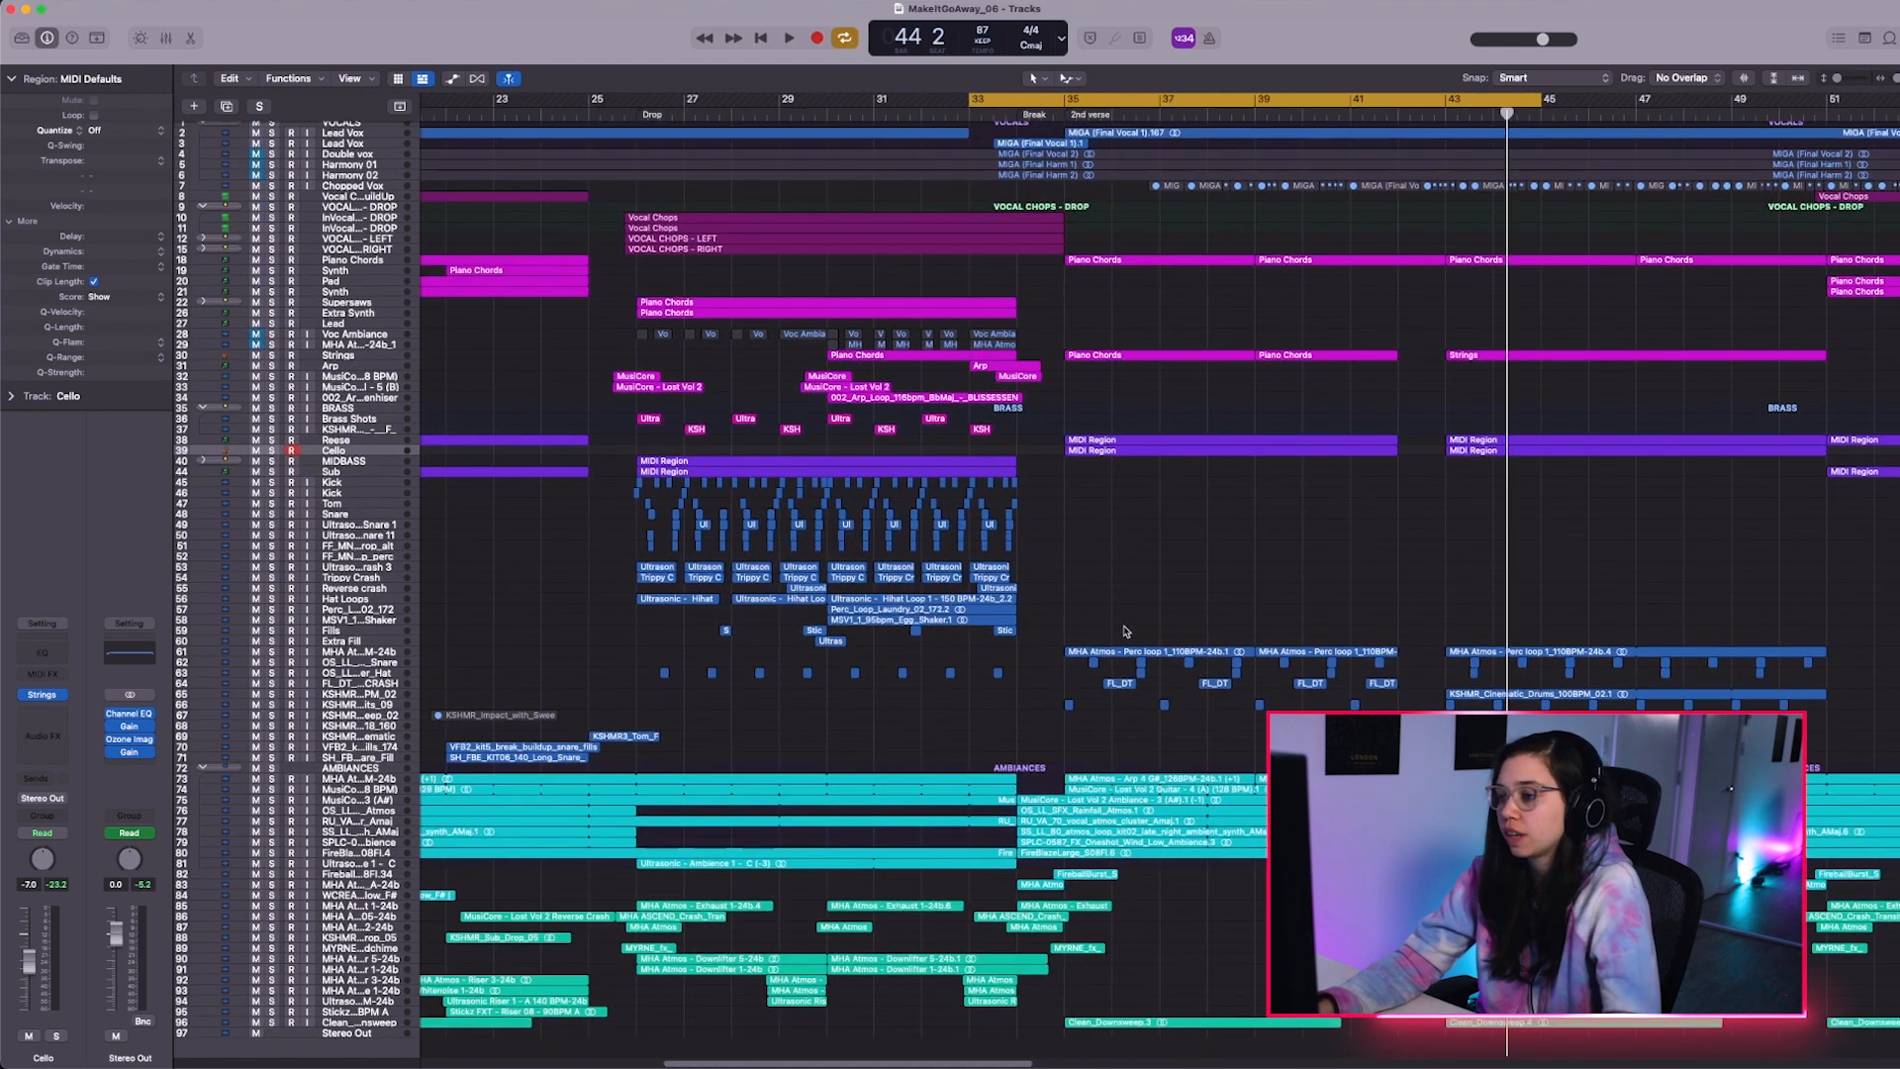
{"action": "left_click_drag", "start_coordinate": [1062, 601], "coordinate": [1353, 727]}
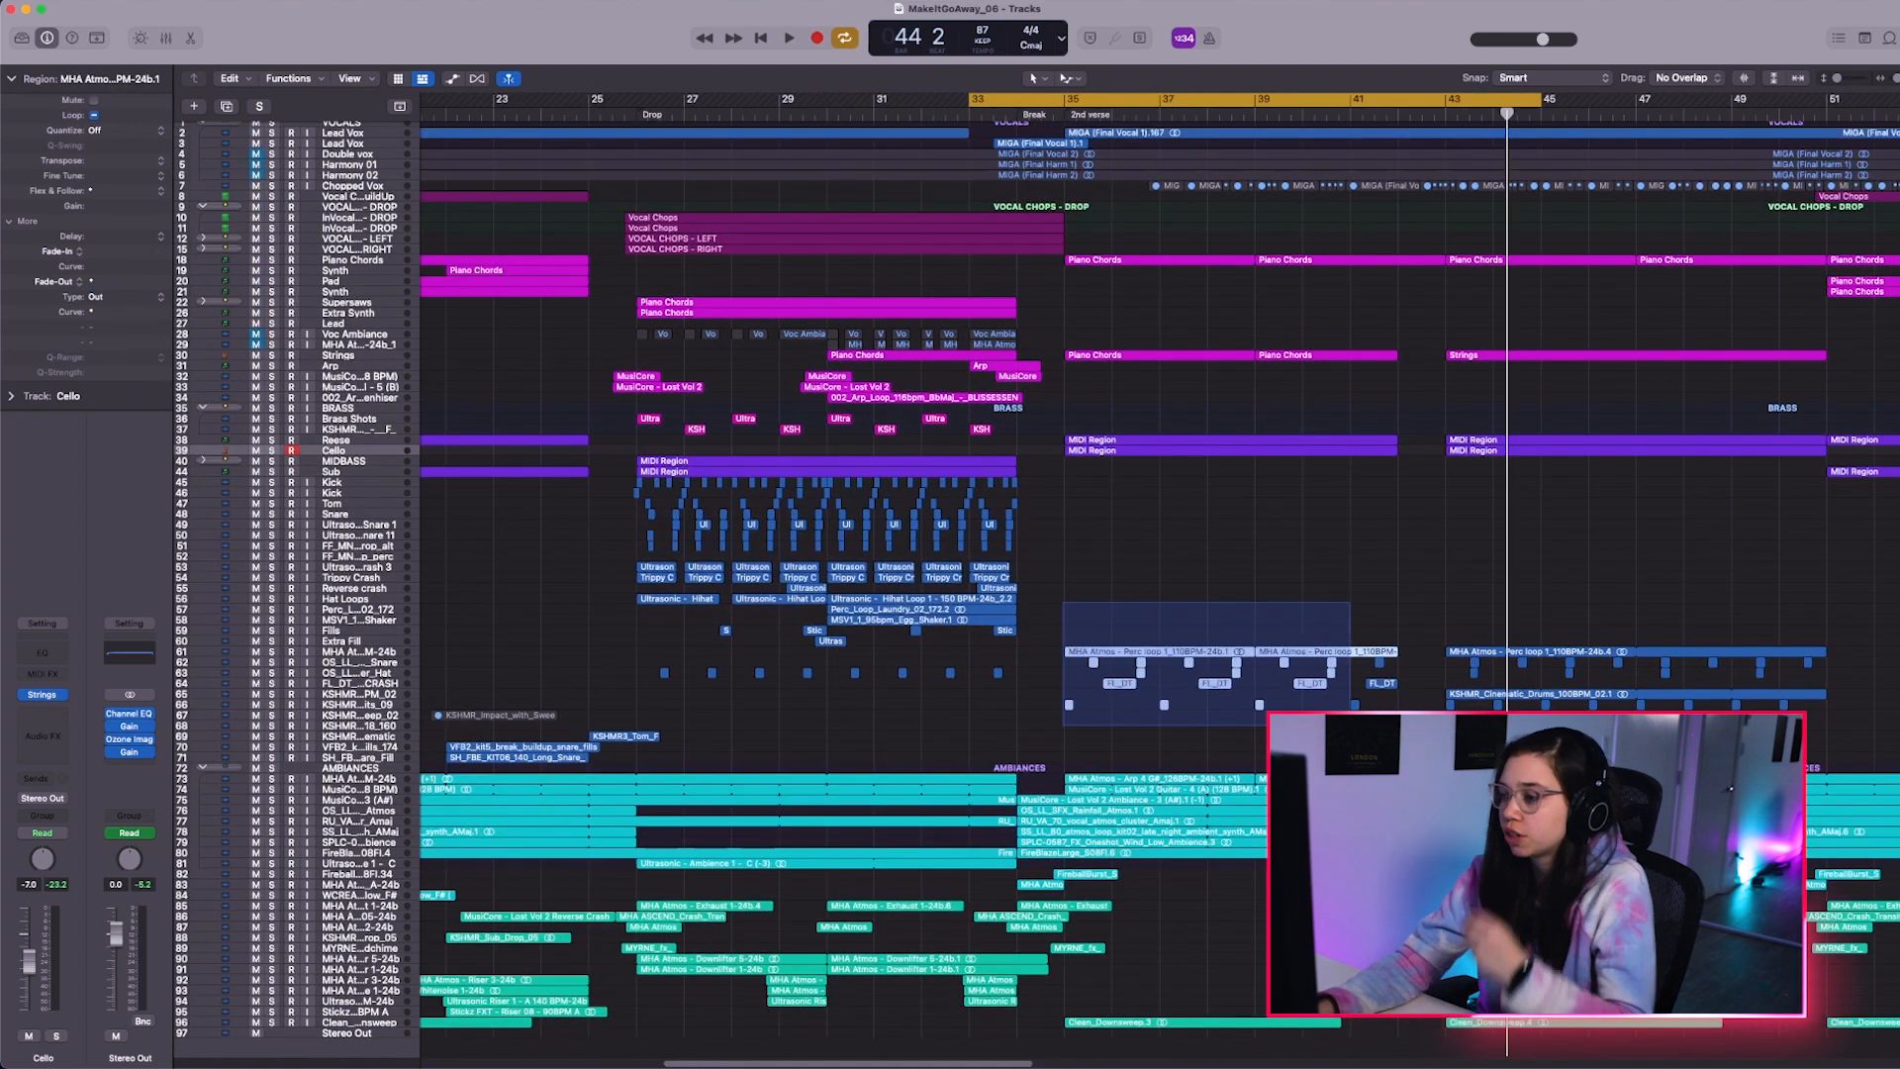
{"action": "left_click", "coordinate": [1290, 585]}
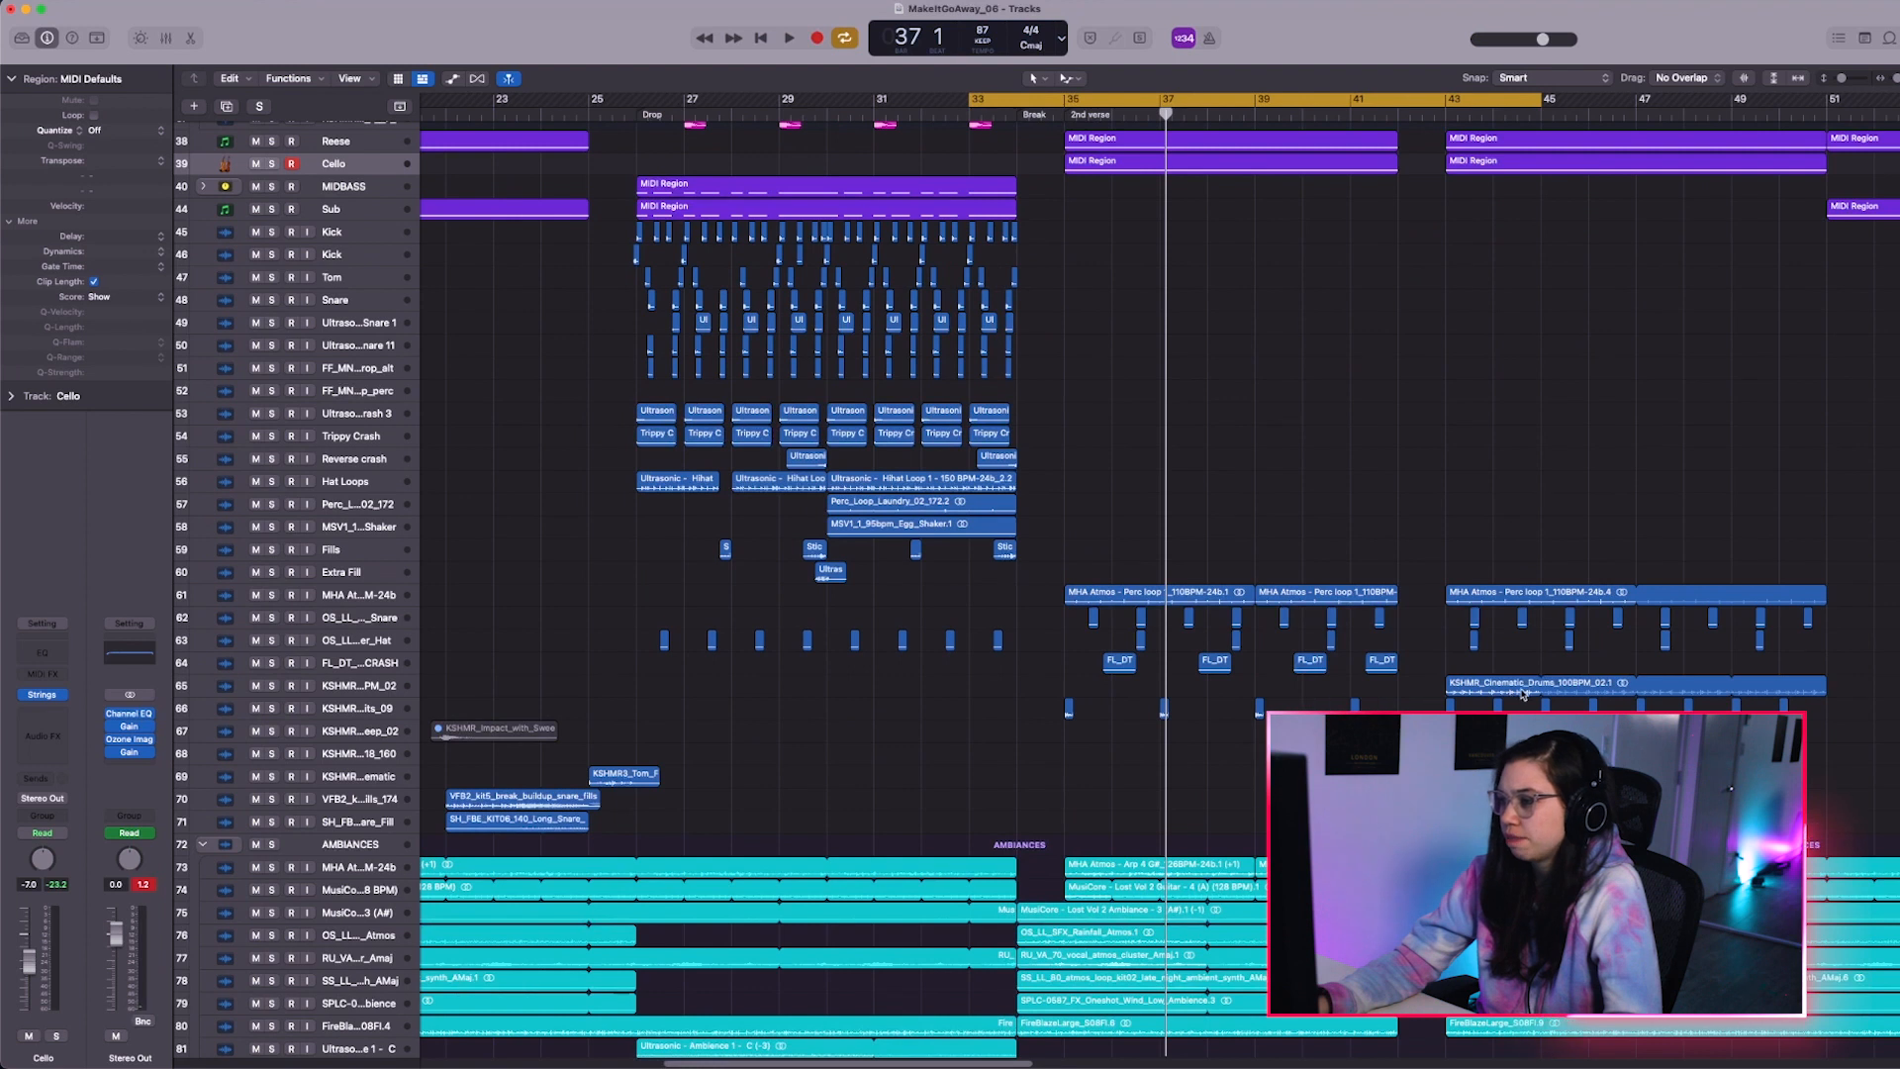
{"action": "left_click_drag", "start_coordinate": [1501, 693], "coordinate": [1144, 689]}
Copy the 002_Arp_Loop to bars 35 to 42 and a brass shot to bar 35, and play the transition from bar 33
{"action": "scroll", "coordinate": [1234, 532], "scroll_direction": "up", "scroll_amount": 4}
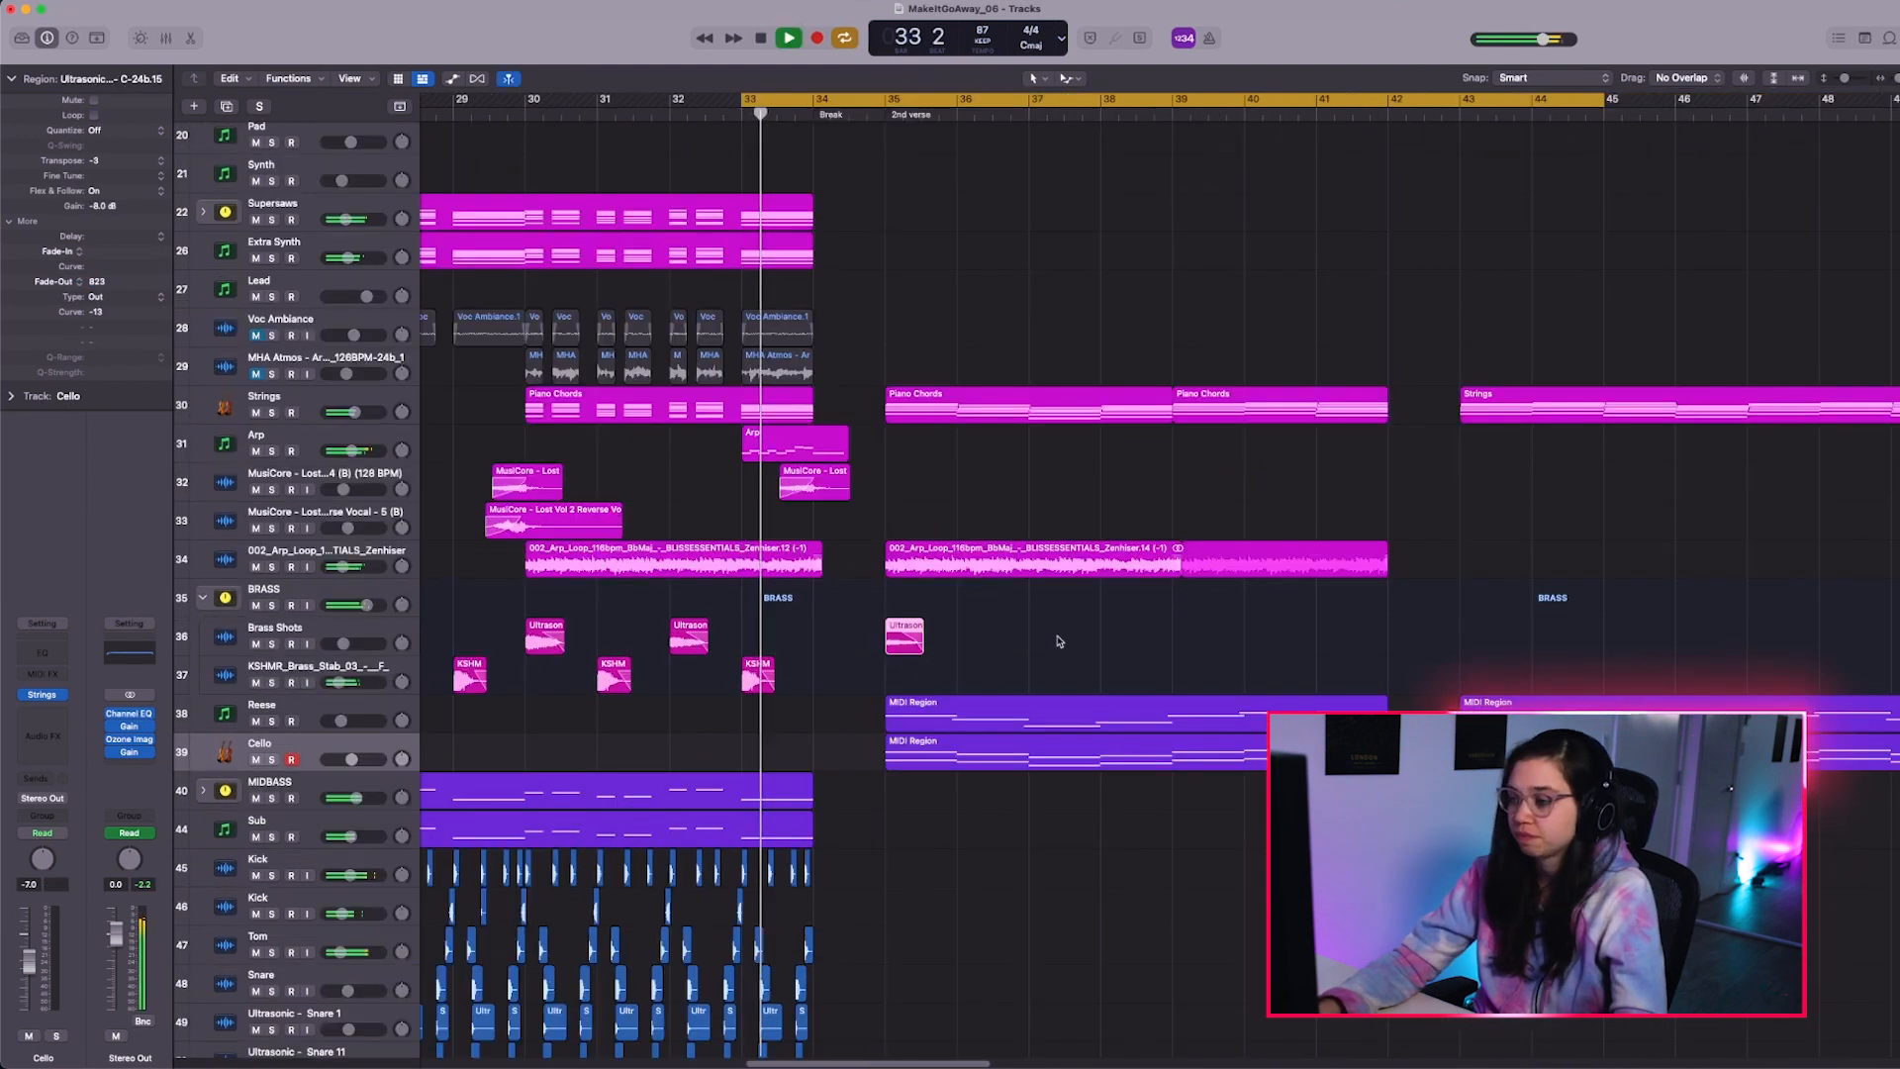
{"action": "left_click", "coordinate": [1062, 648], "text": "ctrl+alt"}
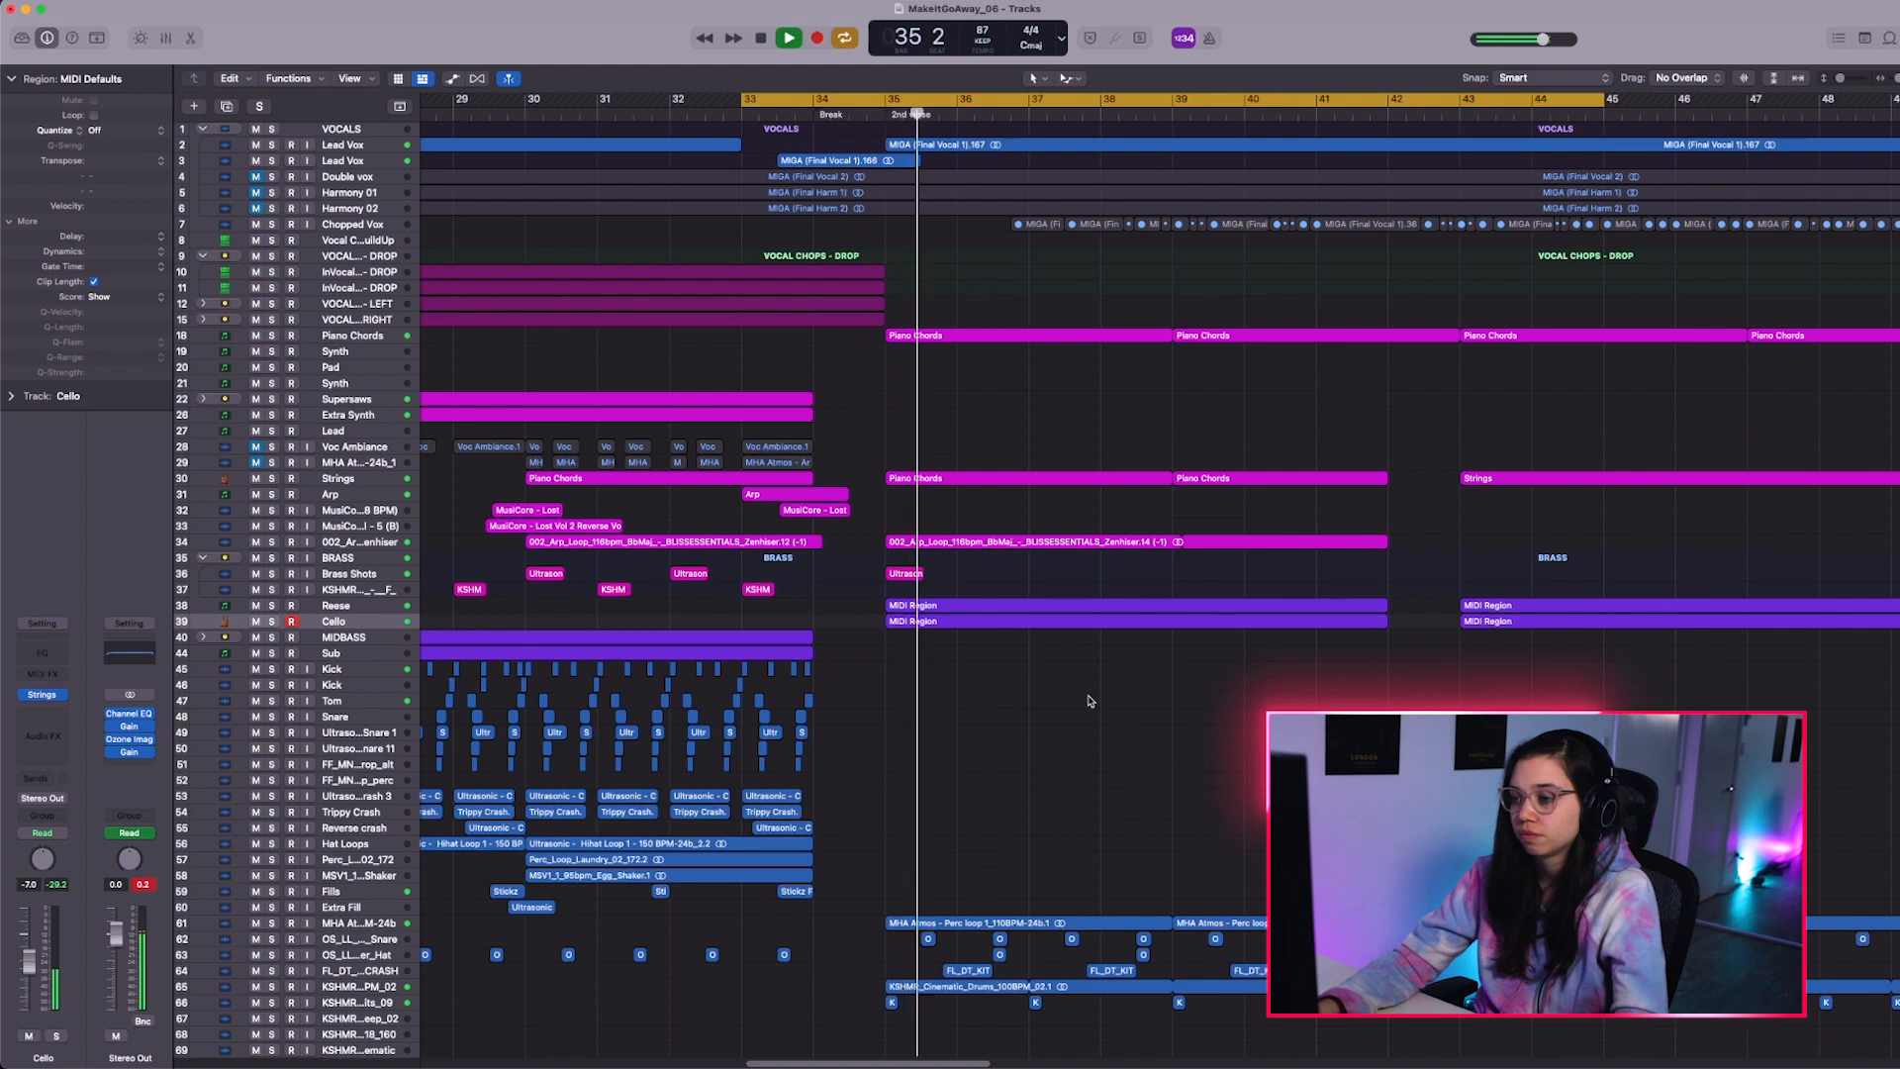
{"action": "left_click", "coordinate": [1089, 692], "text": "ctrl+alt"}
{"action": "scroll", "coordinate": [1090, 692], "scroll_direction": "down", "scroll_amount": 5}
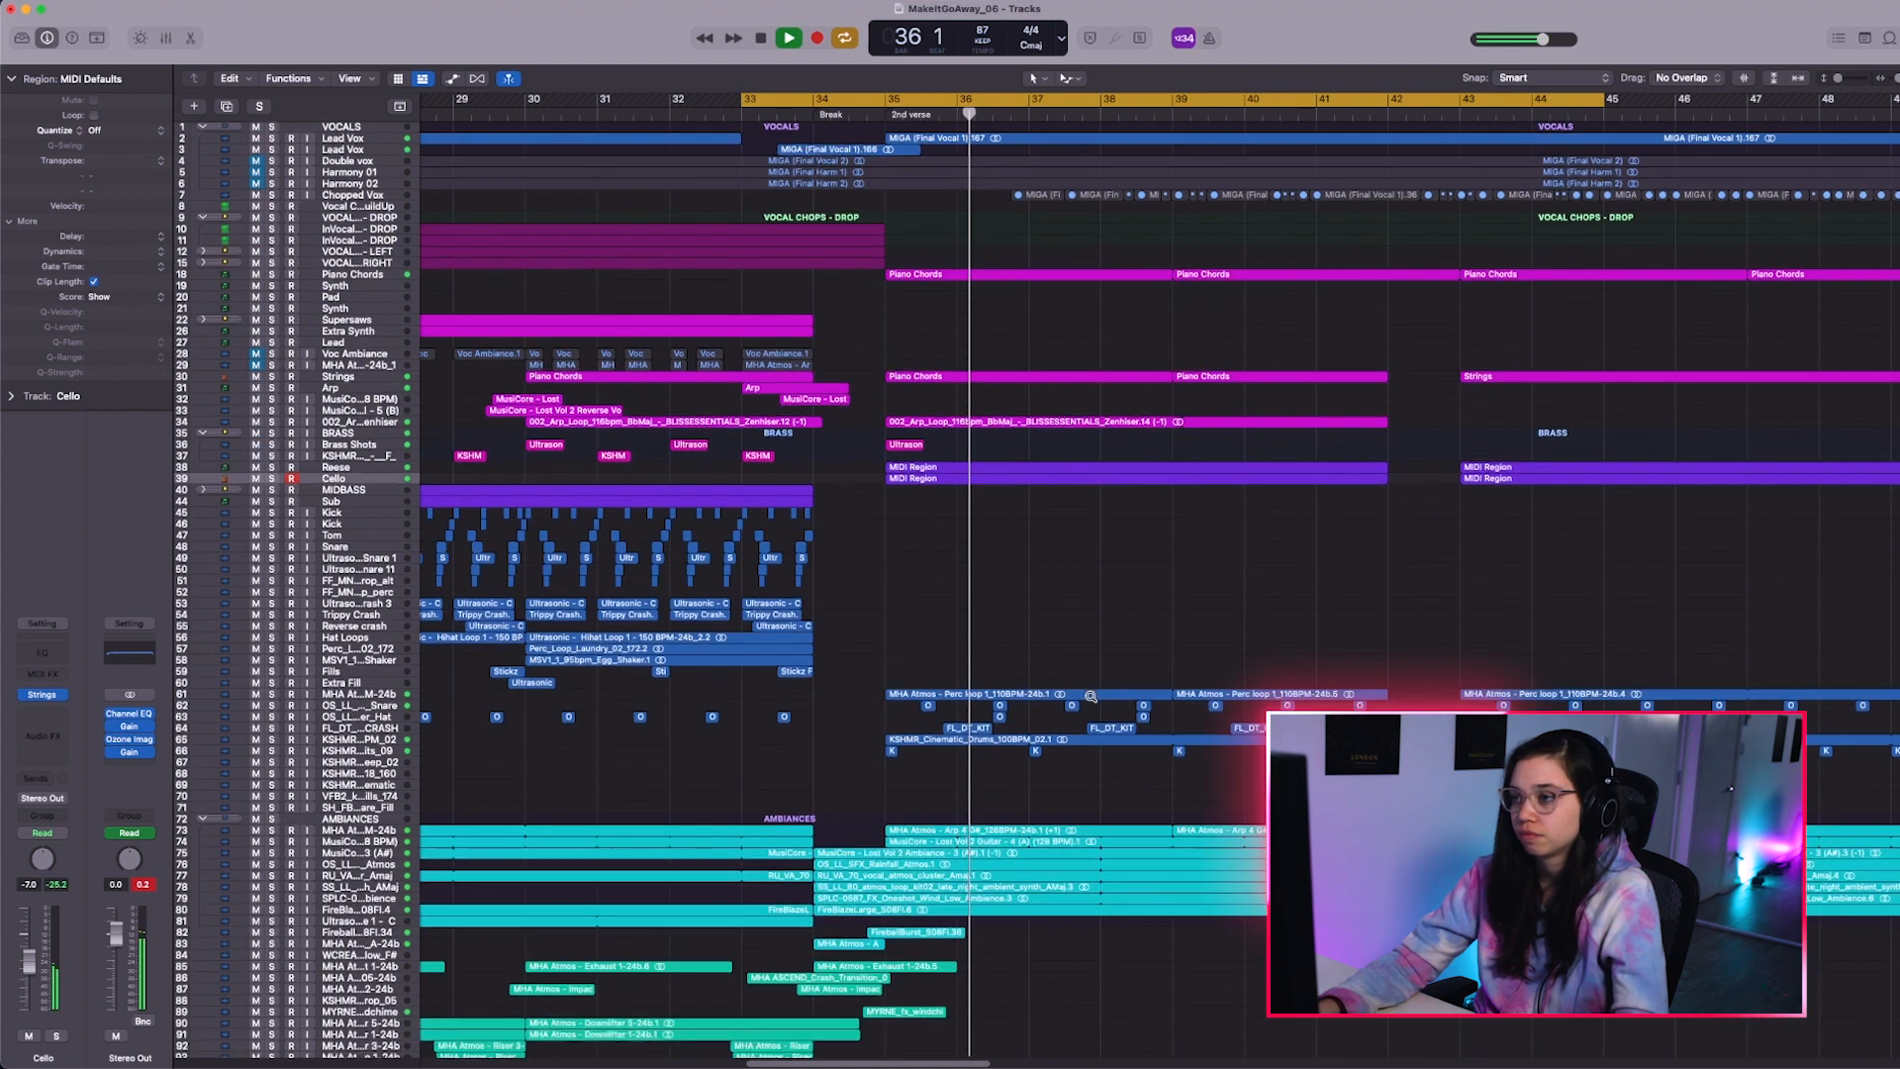
{"action": "scroll", "coordinate": [1089, 689], "scroll_direction": "left", "scroll_amount": 5}
{"action": "scroll", "coordinate": [1128, 681], "scroll_direction": "right", "scroll_amount": 3}
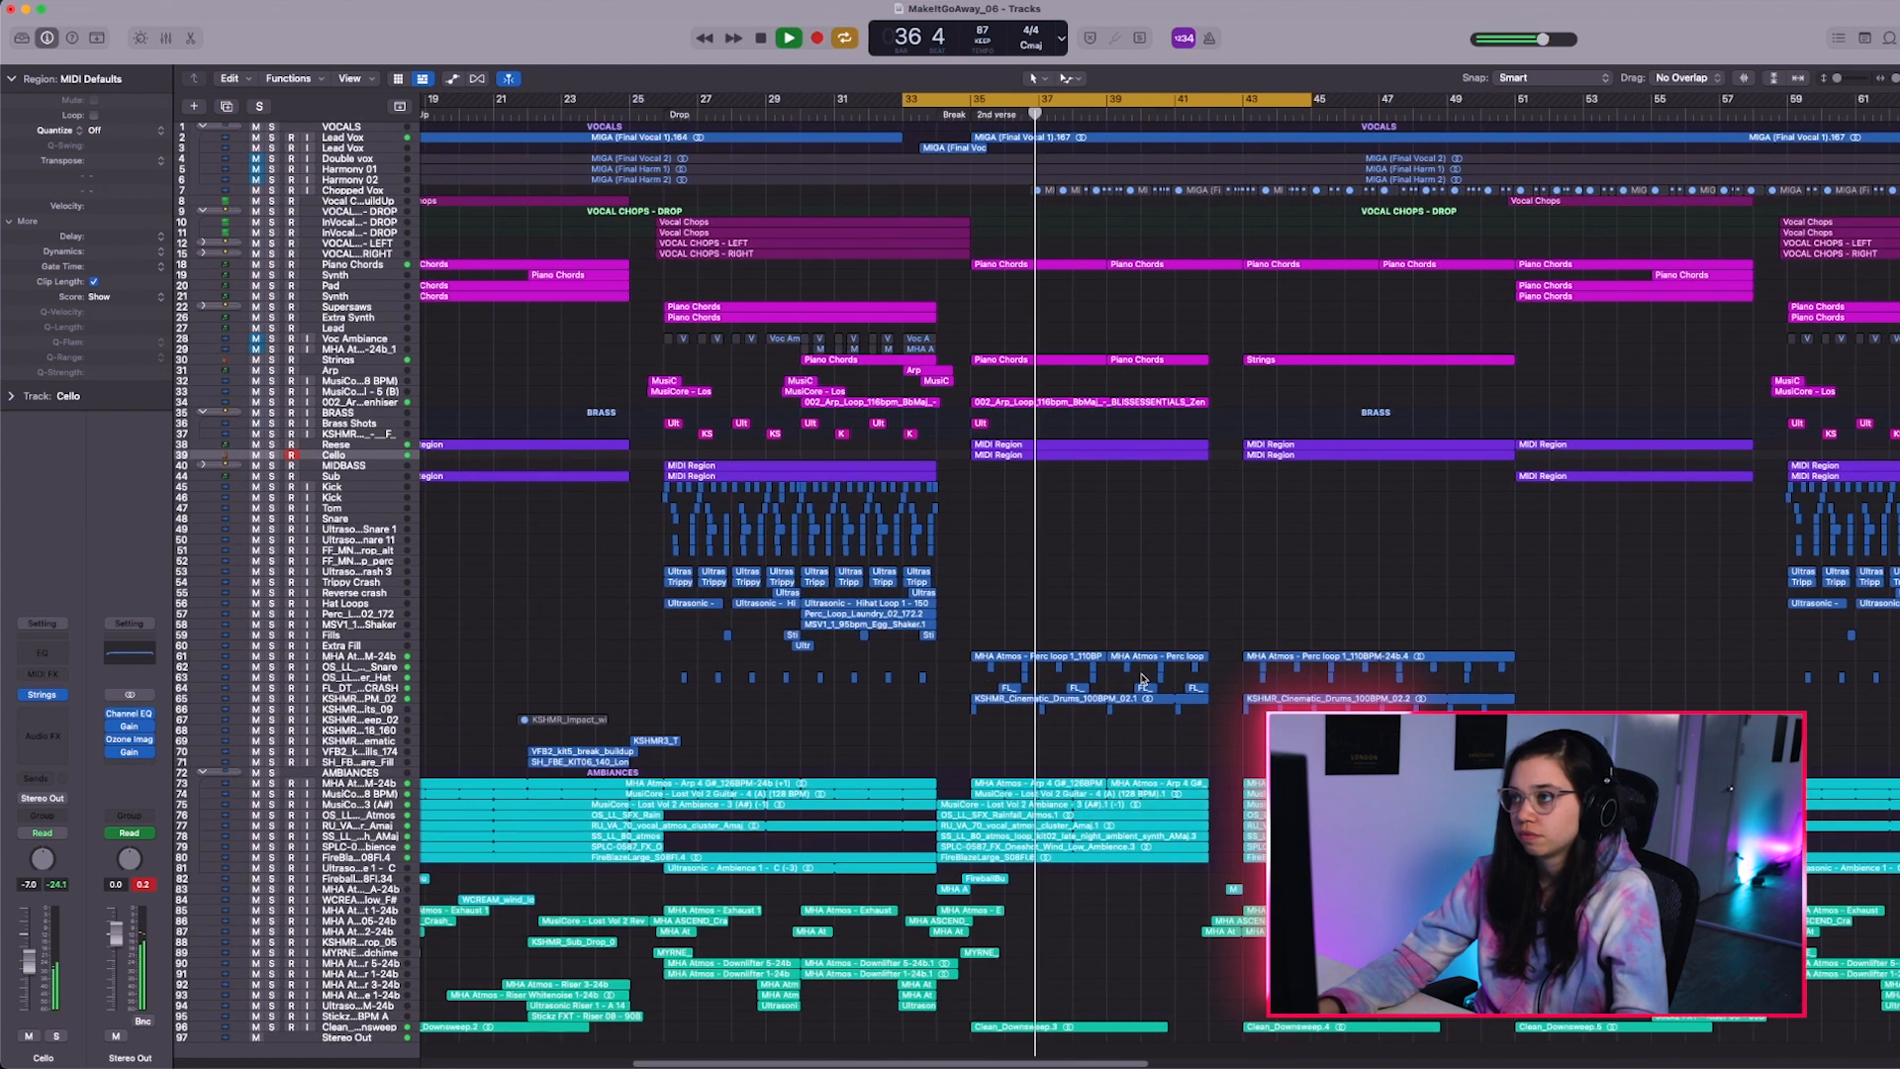
{"action": "key", "text": "space"}
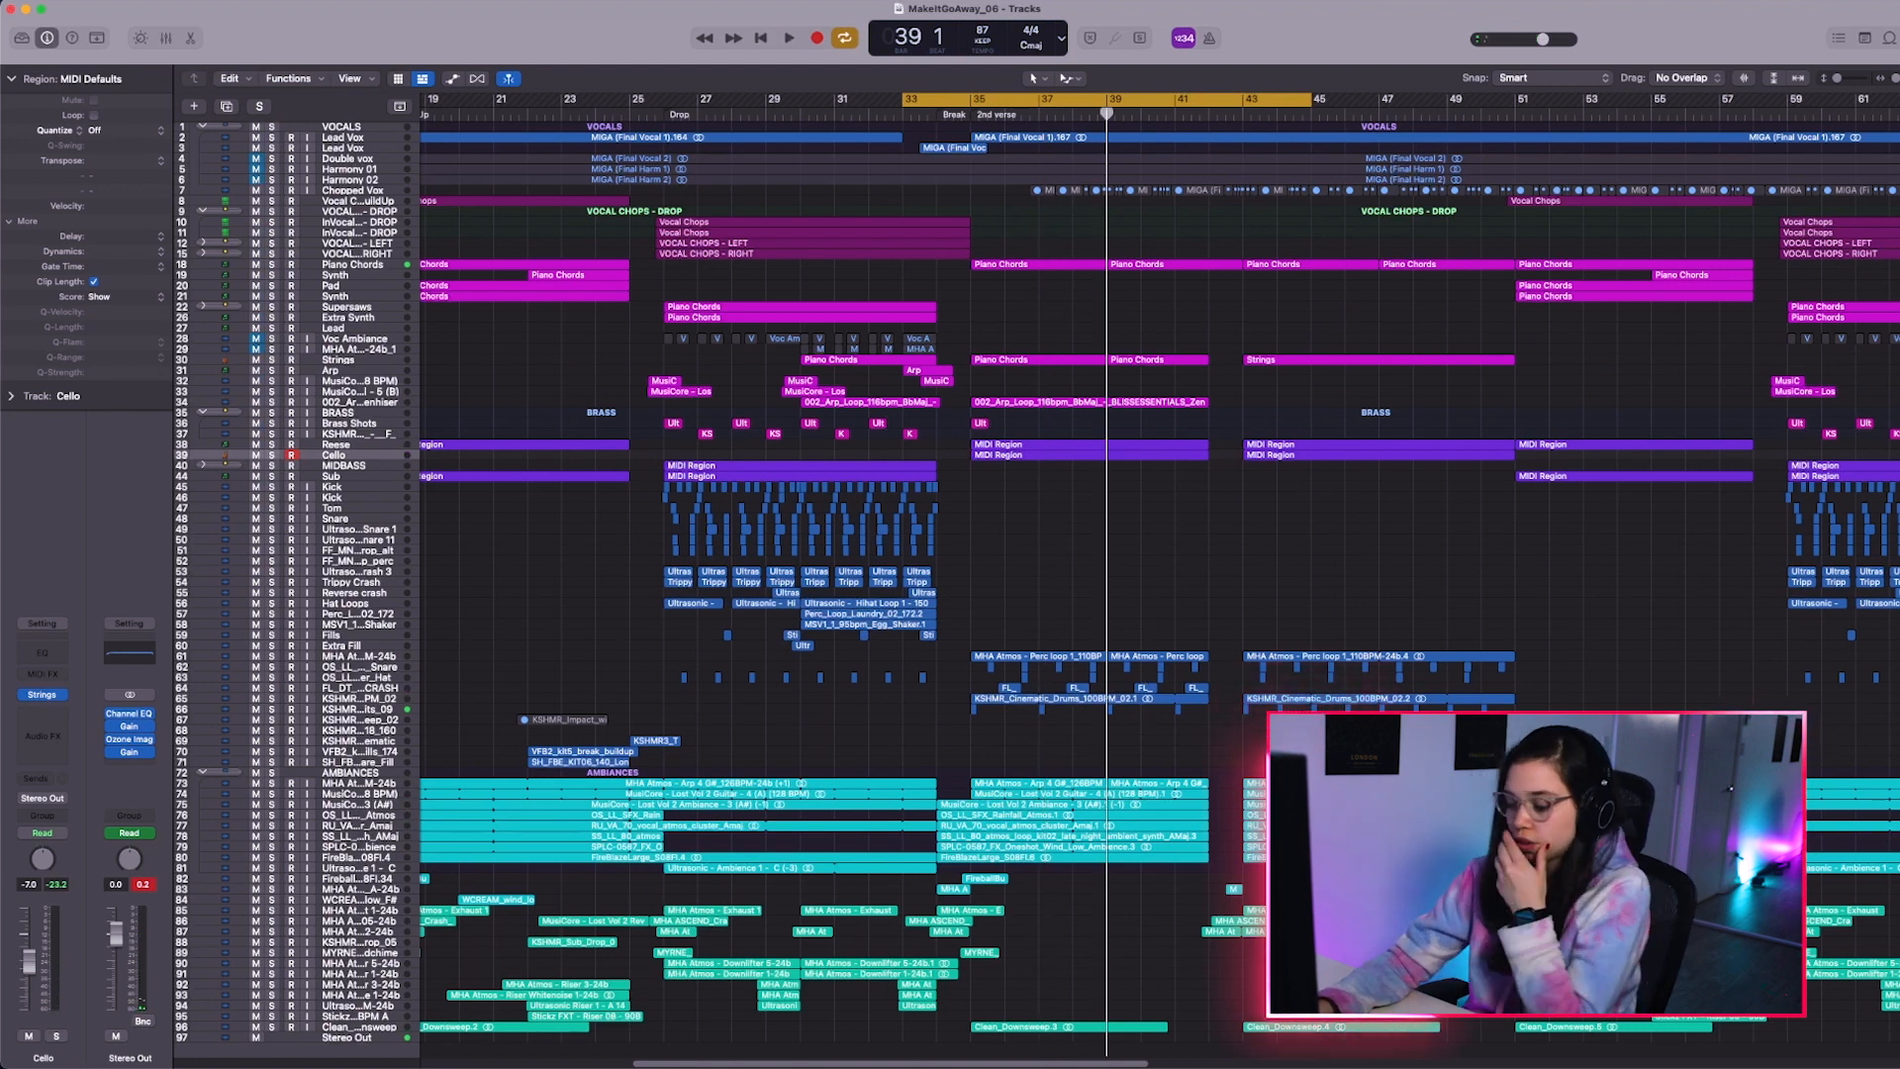
Switch to Splice and open the Sounds of KSHMR Vol. 4 pack to browse its samples
{"action": "key", "text": "super+space"}
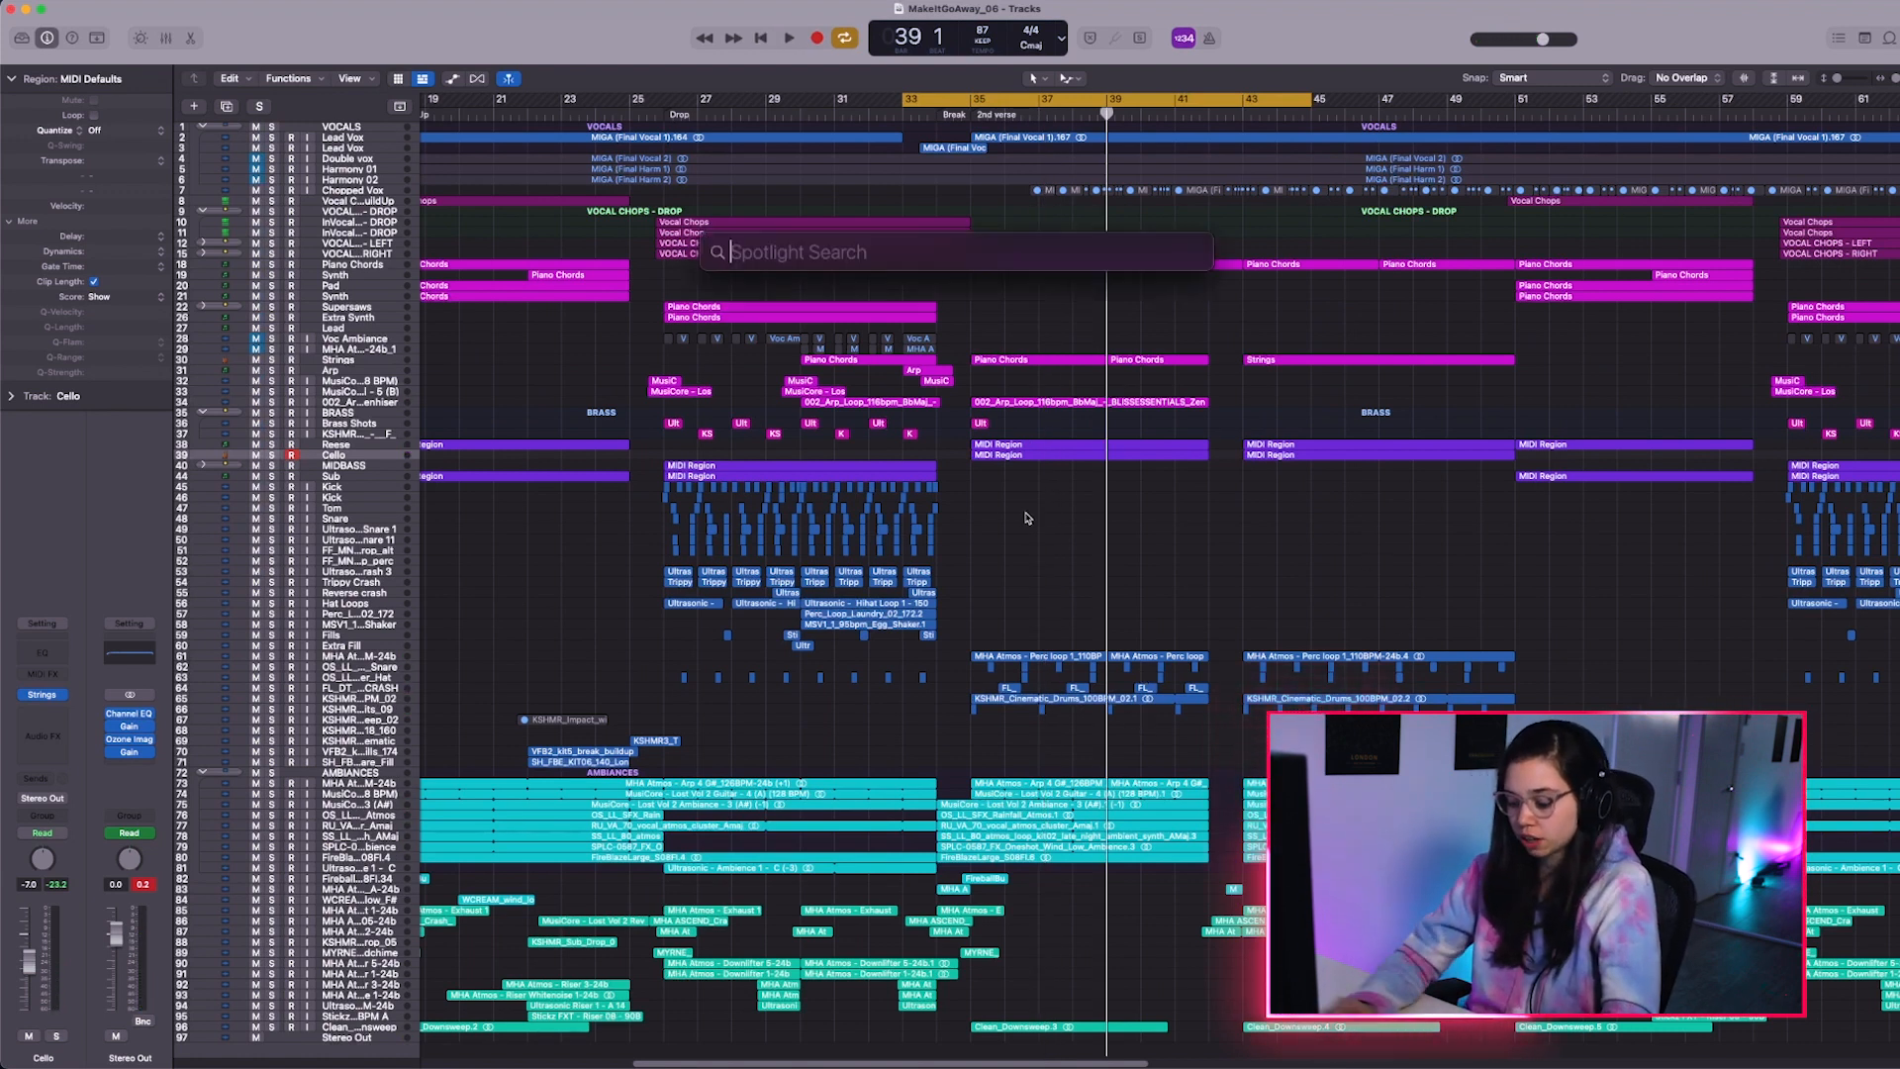
{"action": "key", "text": "Return"}
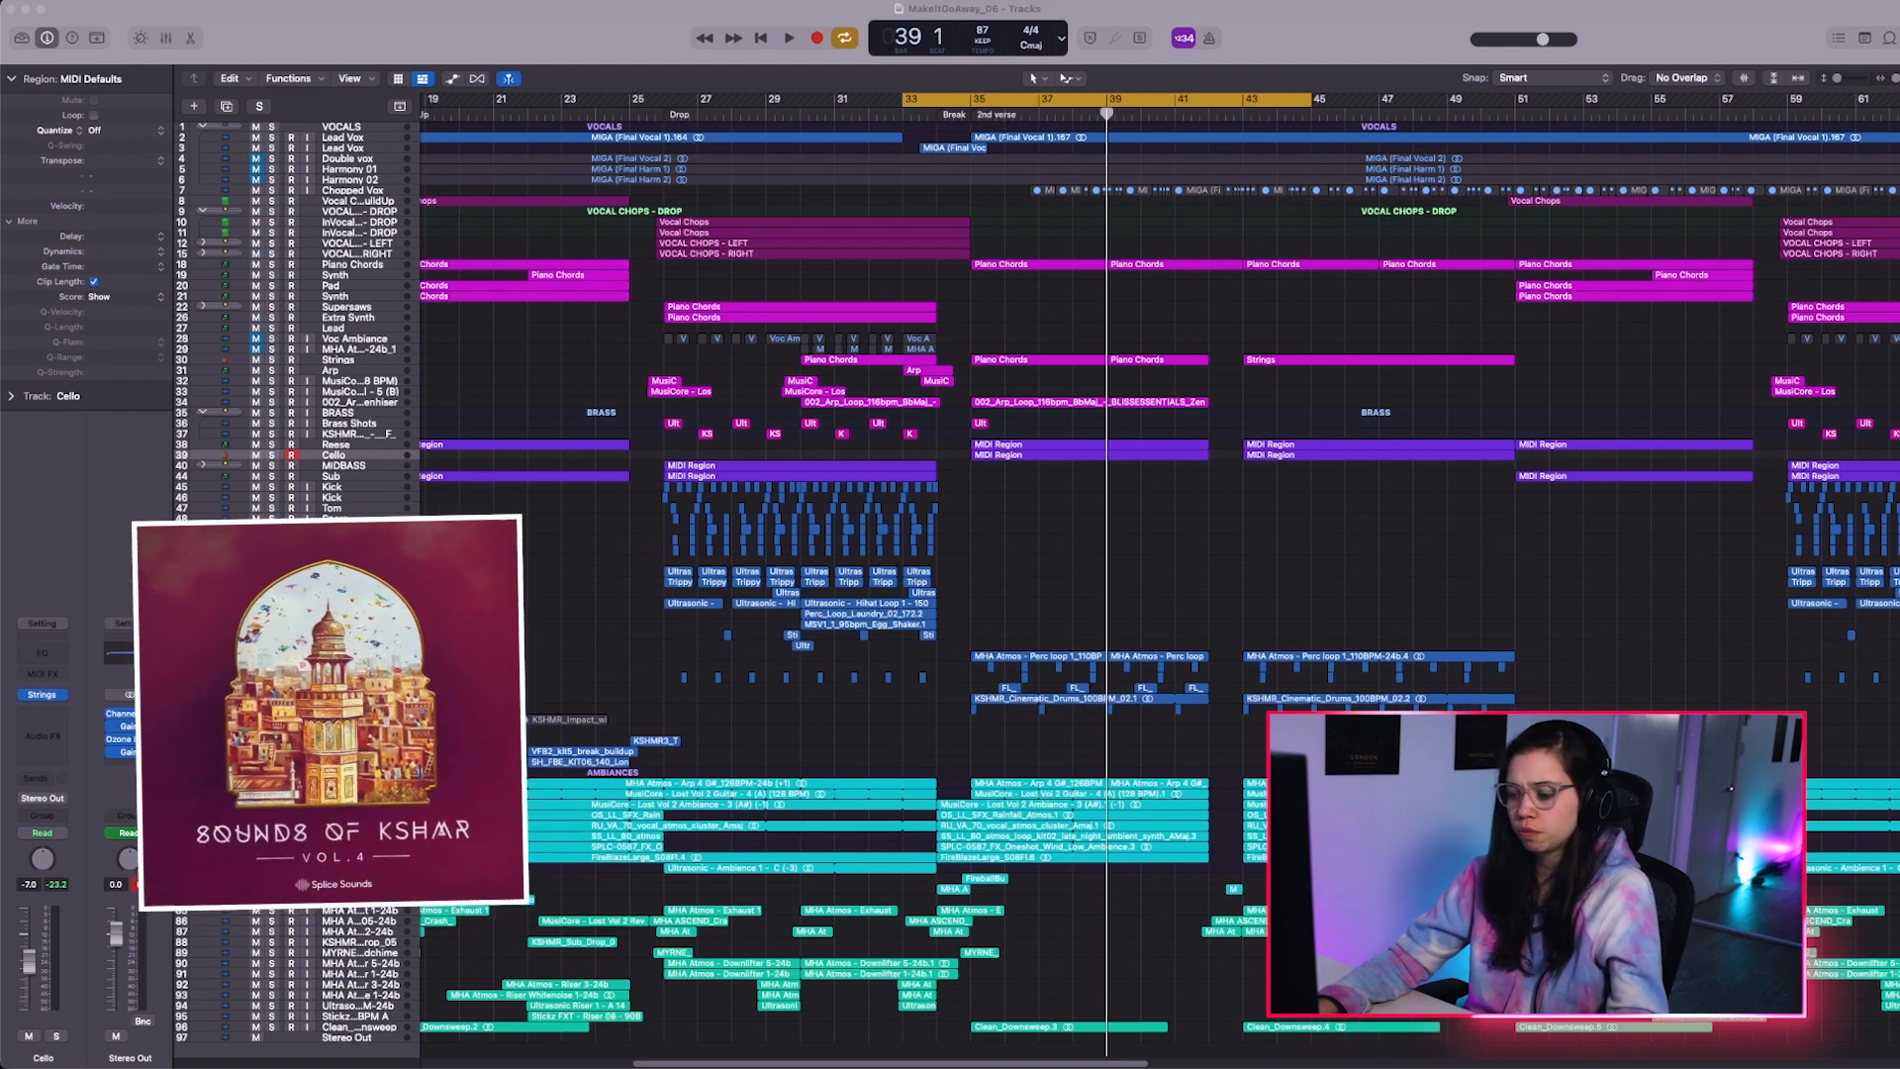
{"action": "left_click_drag", "start_coordinate": [0, 146], "coordinate": [799, 220]}
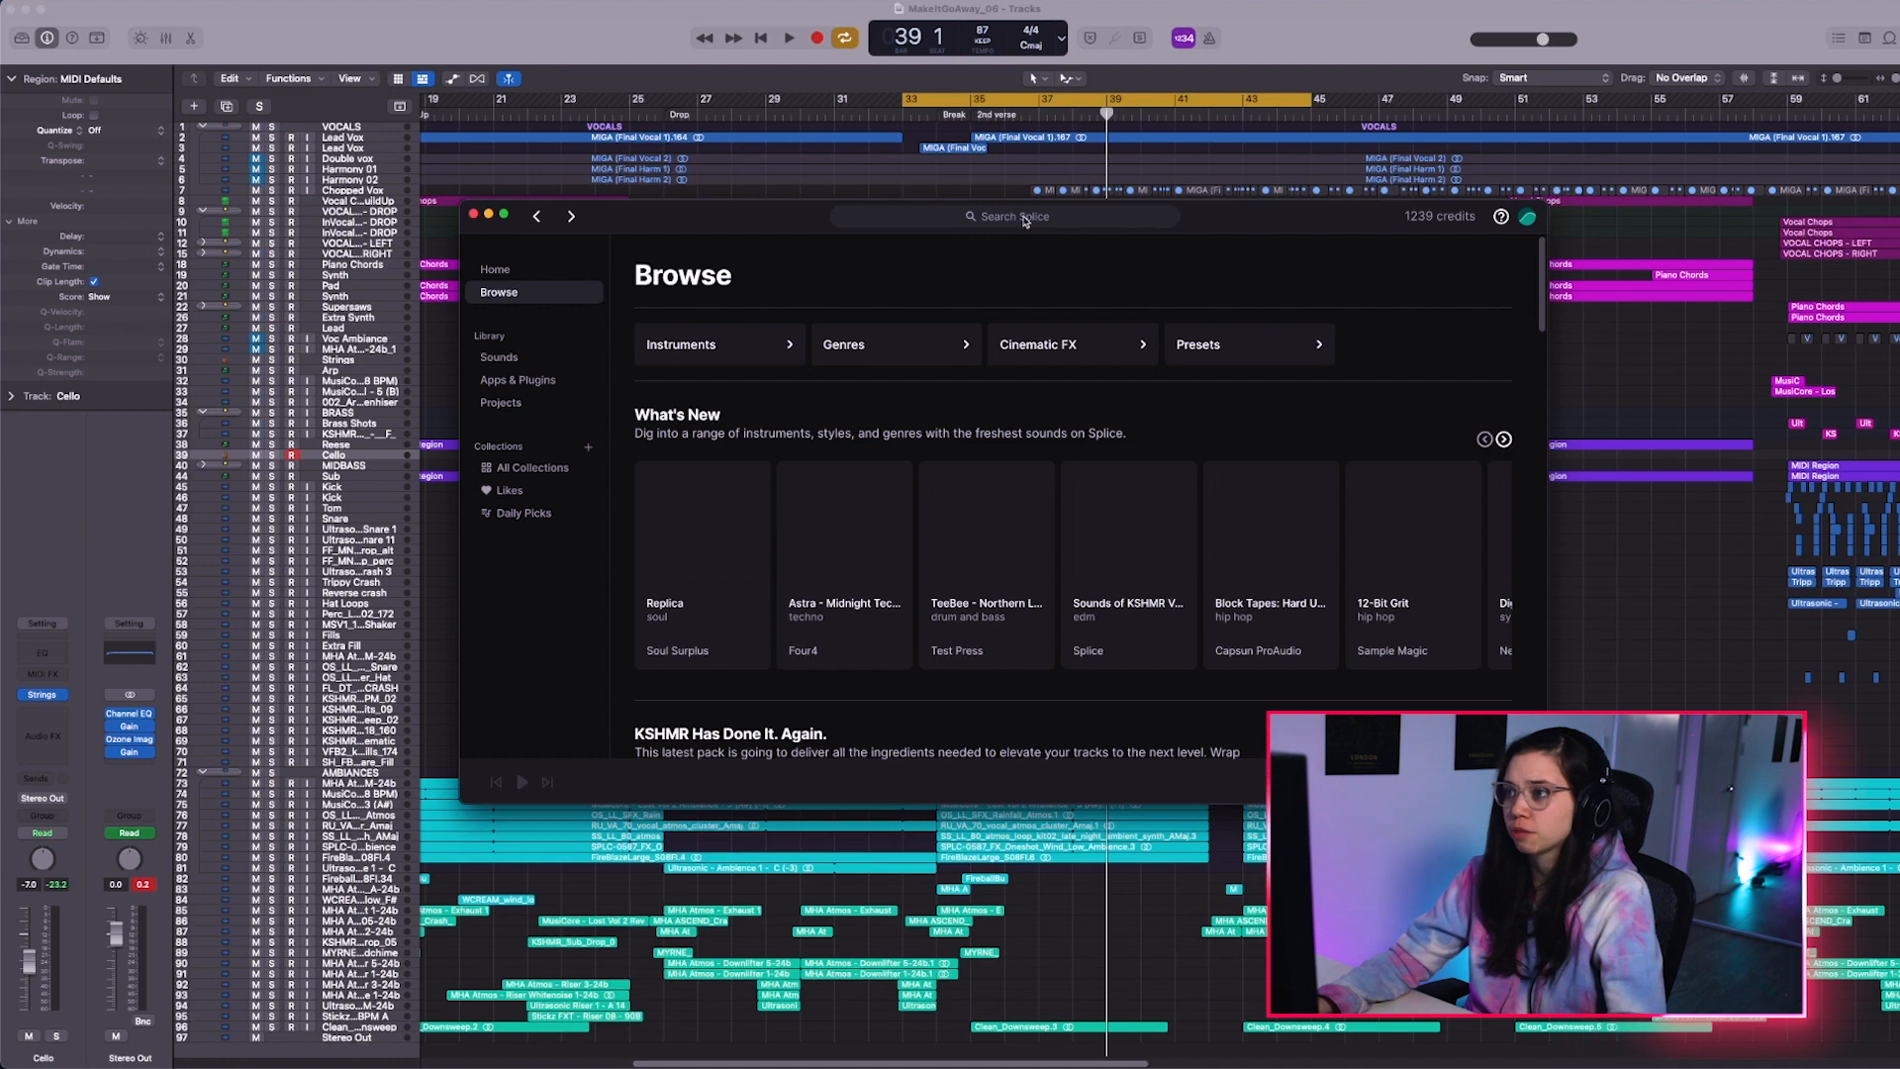
{"action": "left_click", "coordinate": [1132, 608]}
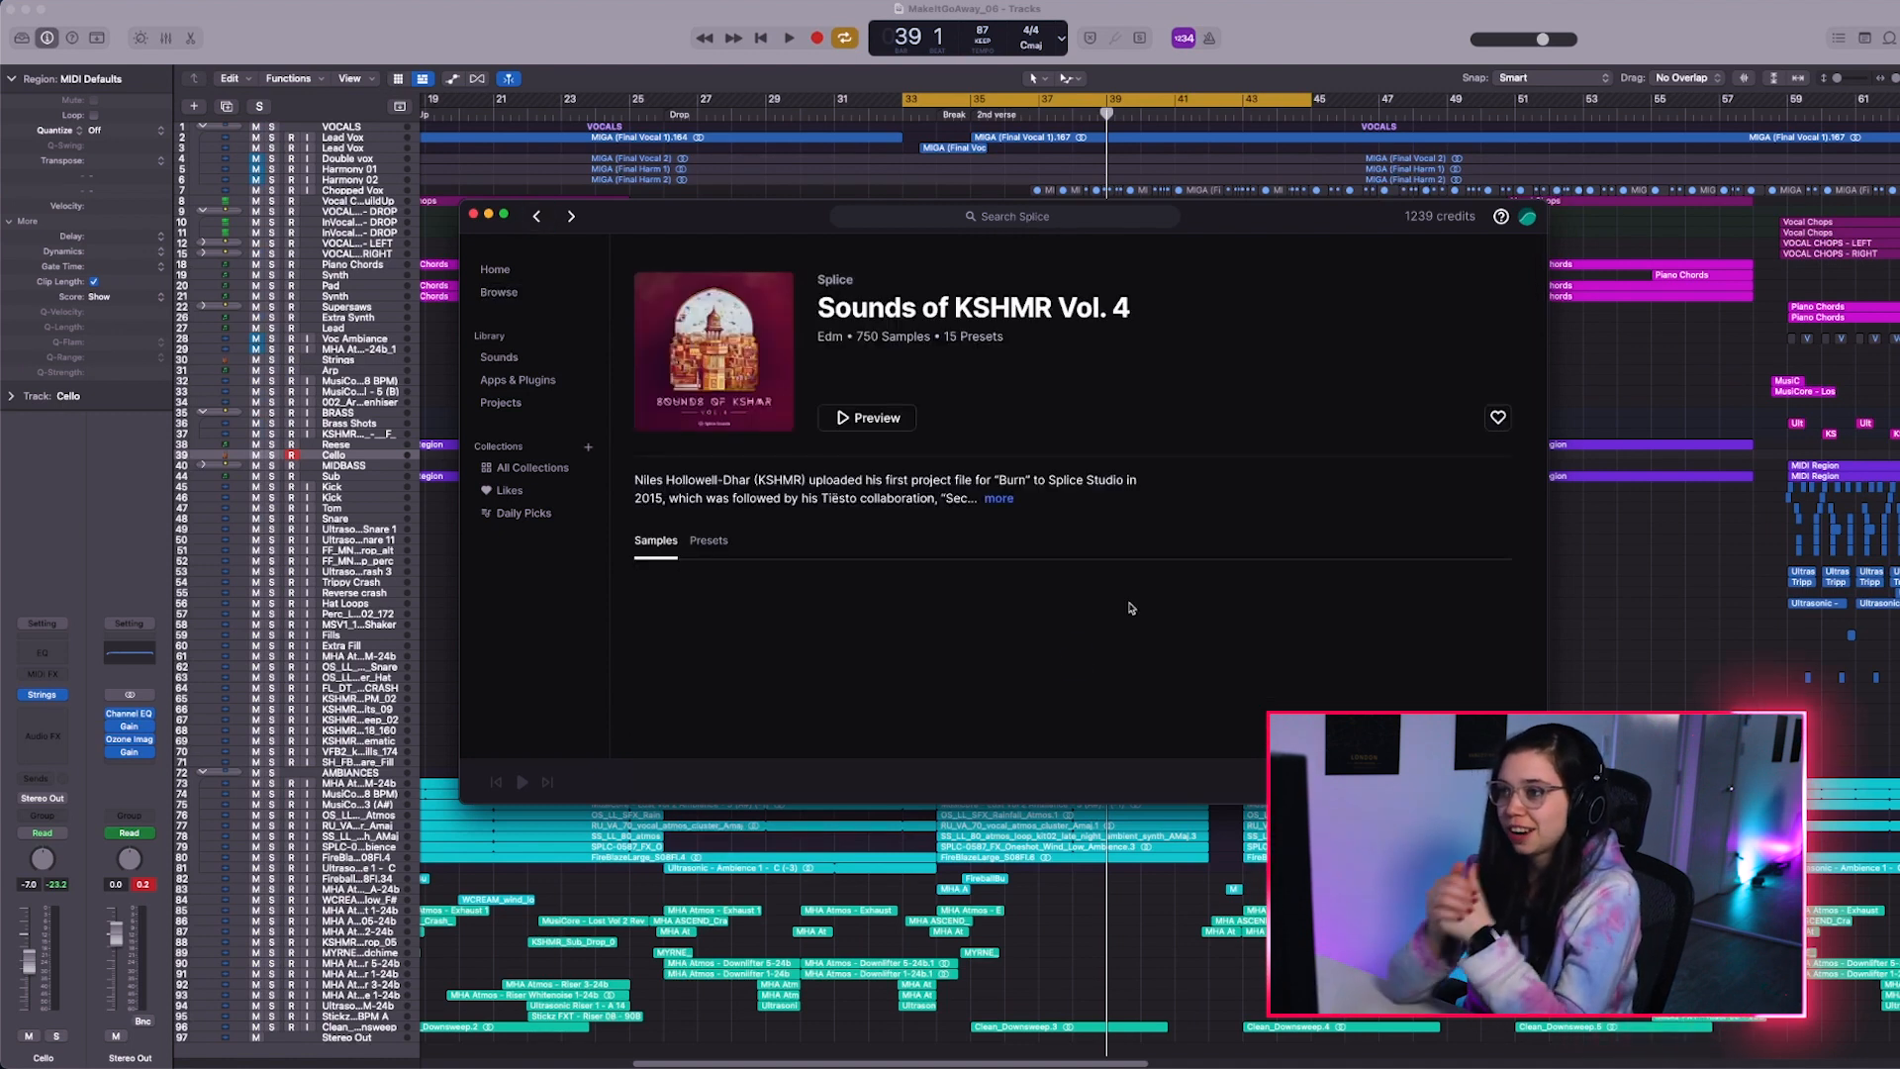
{"action": "scroll", "coordinate": [1093, 498], "scroll_direction": "down", "scroll_amount": 3}
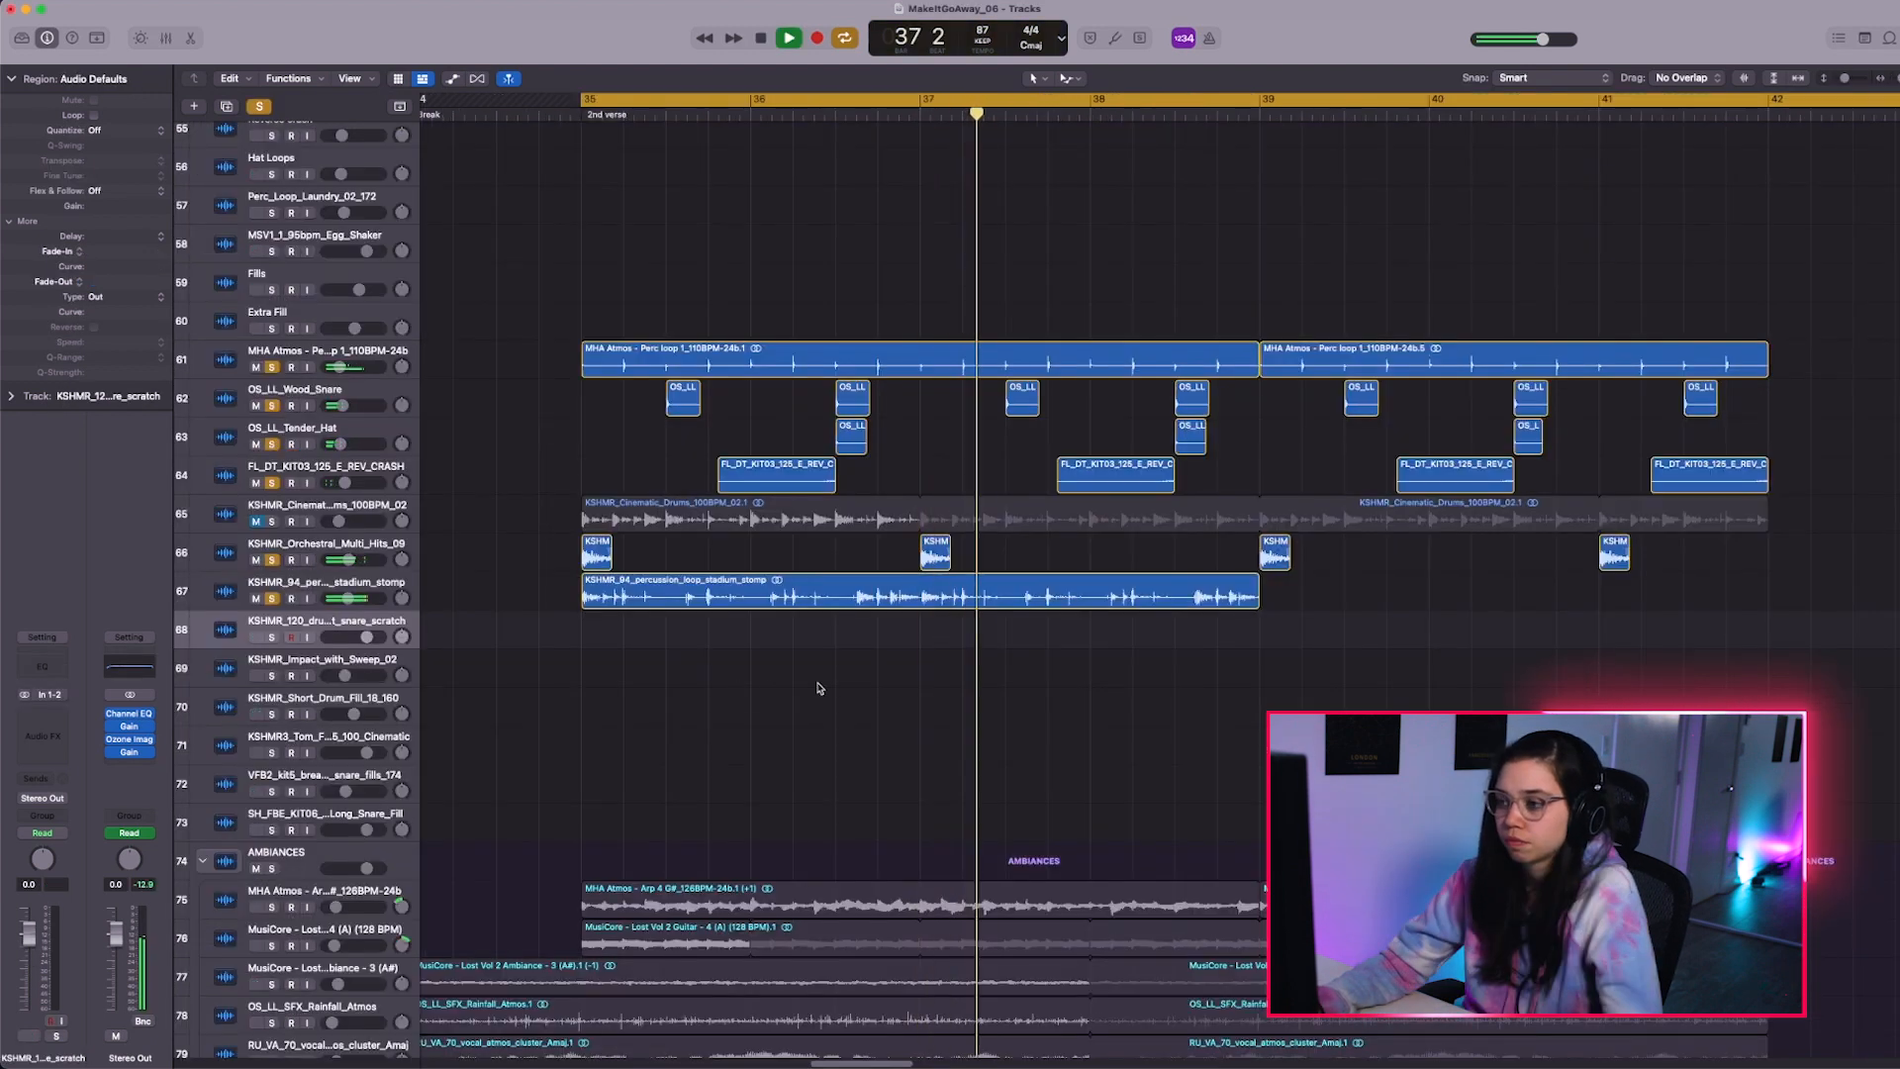
Repeat the four stadium stomp slices from bar 39, copy the loop across bars 43 to 50, and play the result
{"action": "key", "text": "space"}
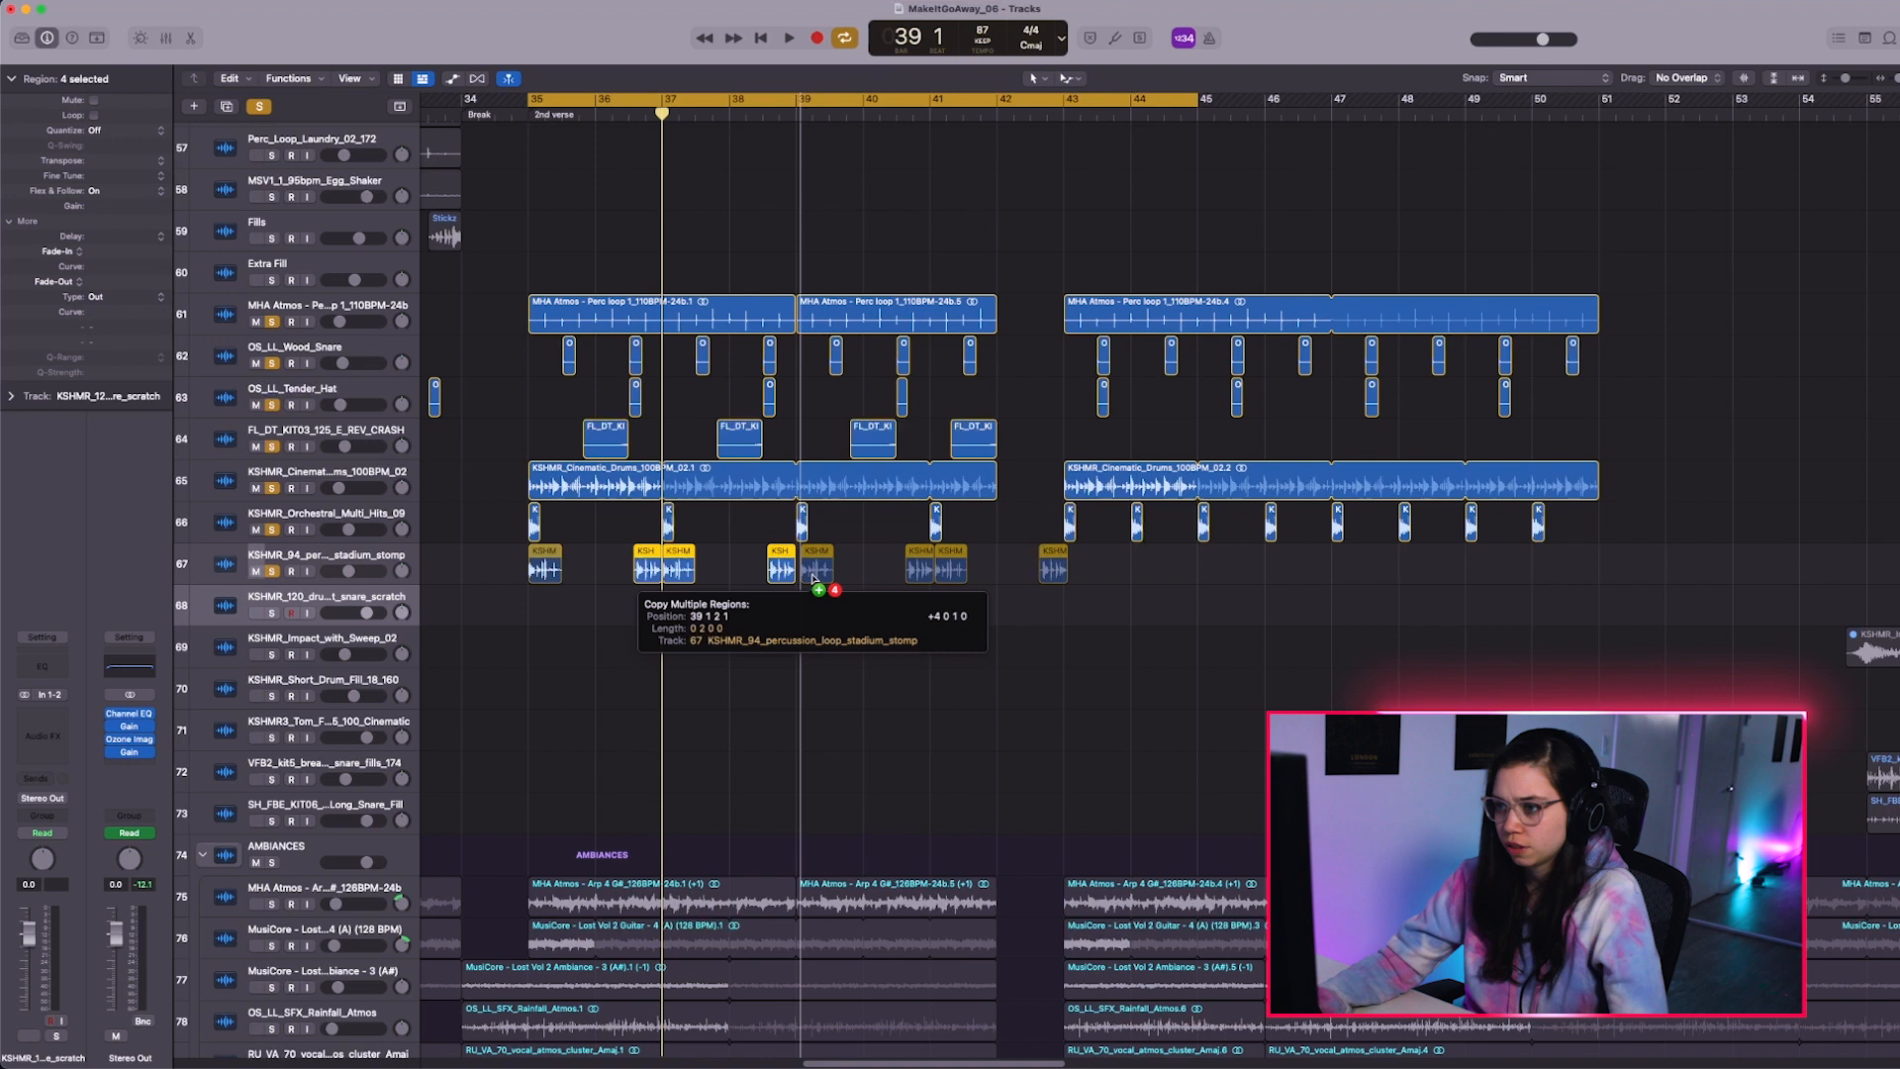
{"action": "left_click_drag", "start_coordinate": [804, 577], "coordinate": [814, 579]}
{"action": "left_click", "coordinate": [1038, 624]}
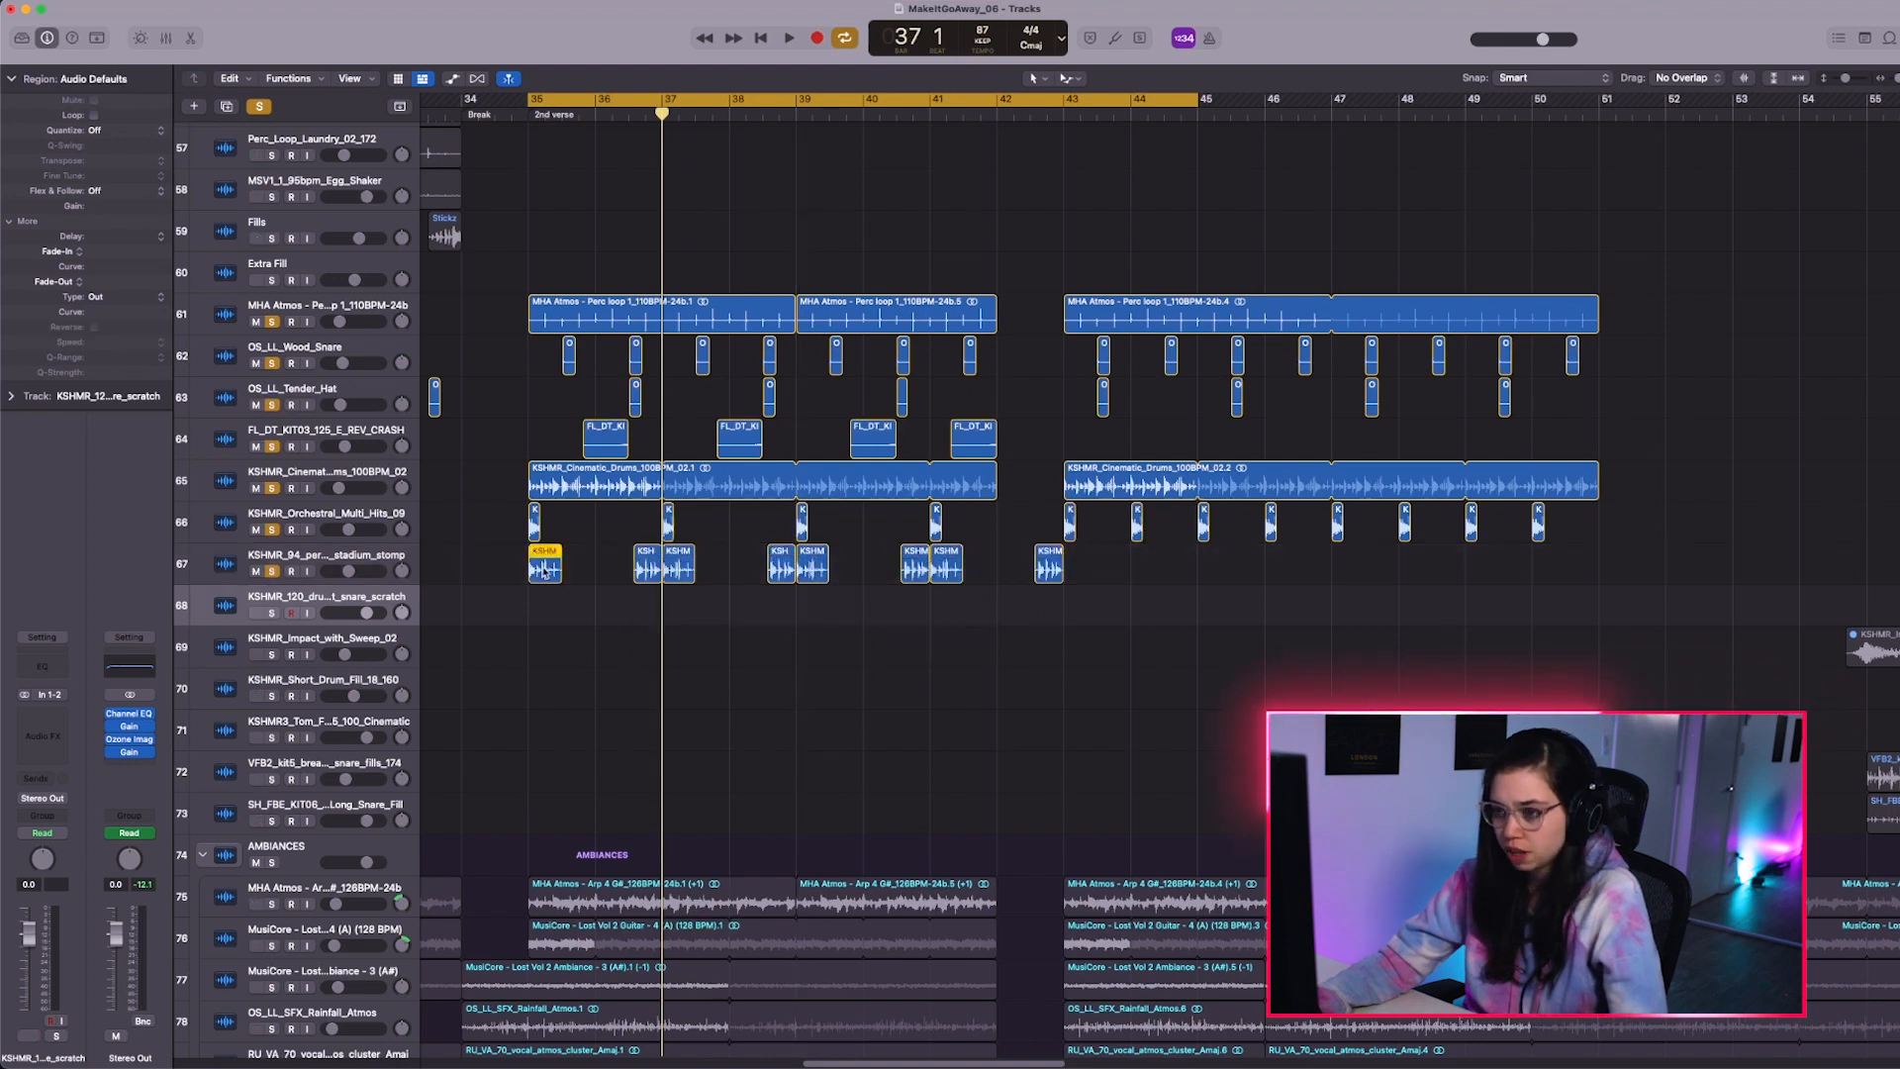
{"action": "left_click_drag", "start_coordinate": [543, 572], "coordinate": [1598, 556]}
{"action": "key", "text": "space"}
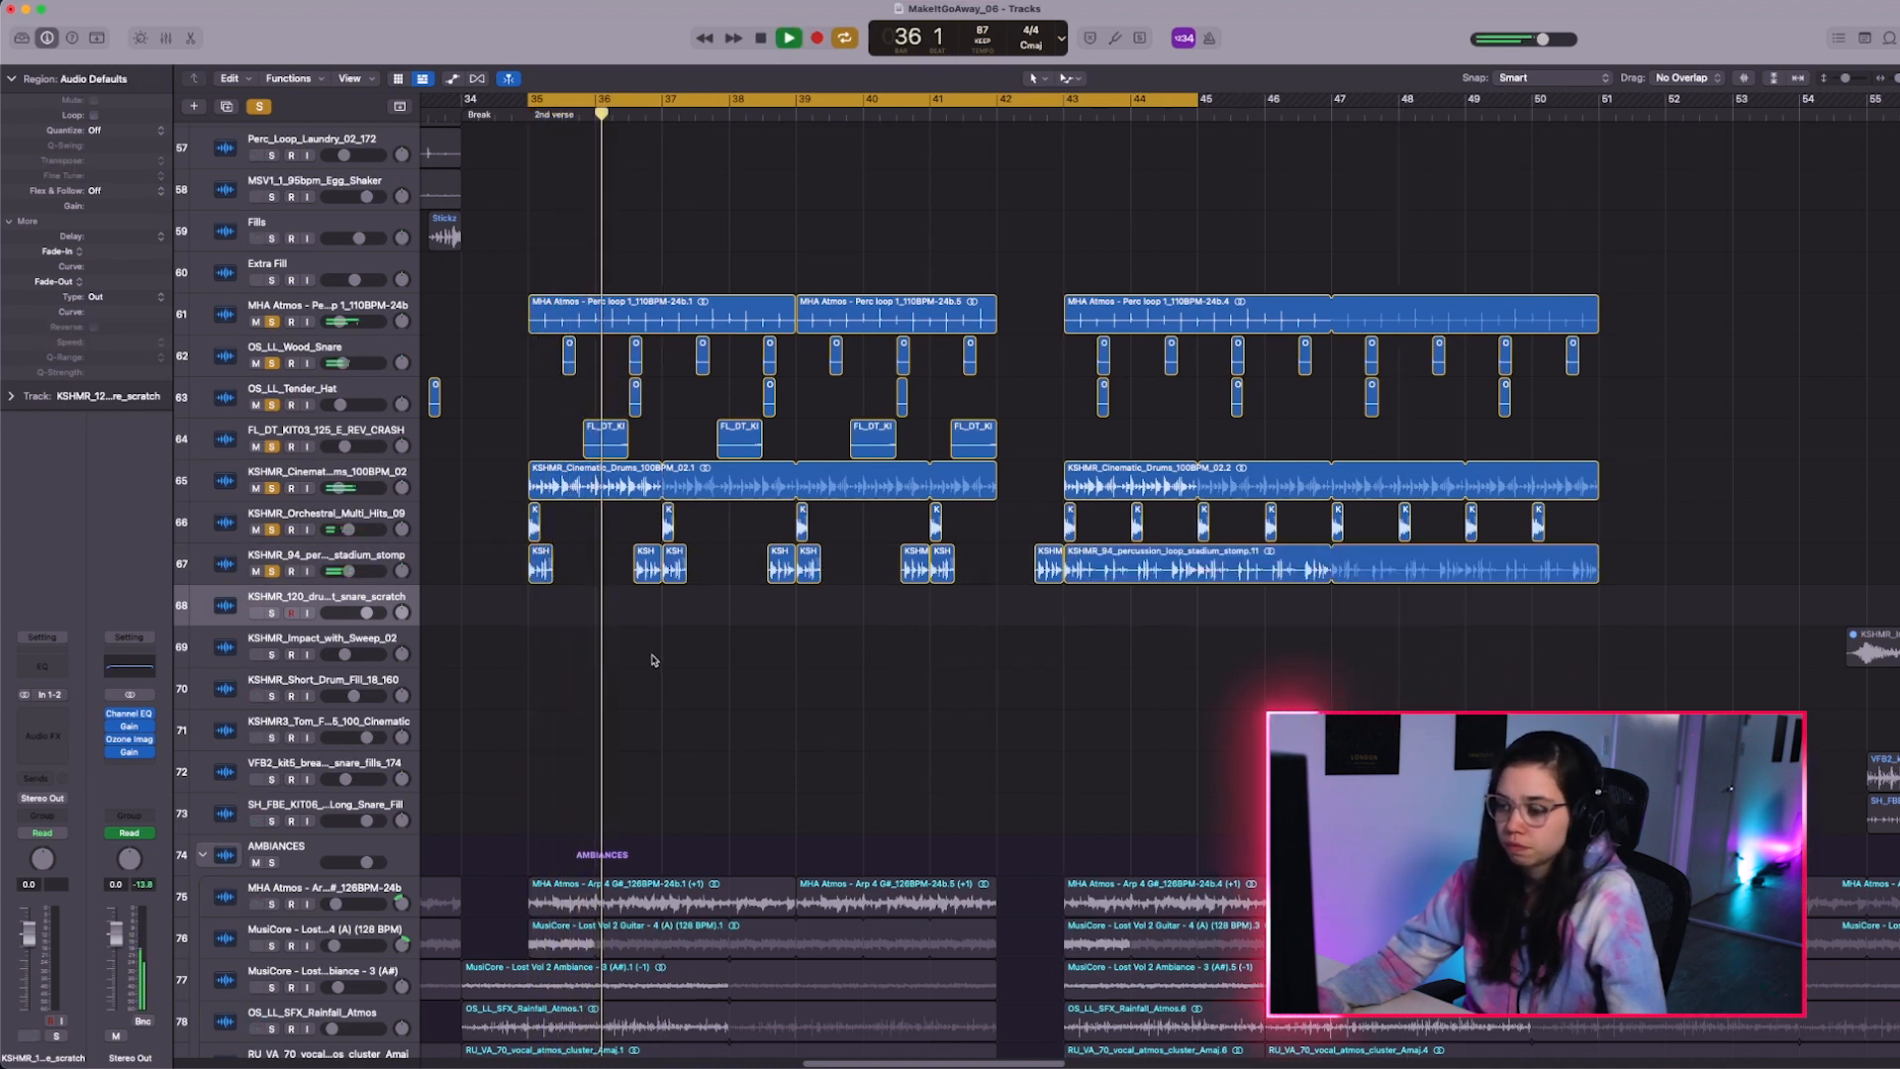
{"action": "key", "text": "space"}
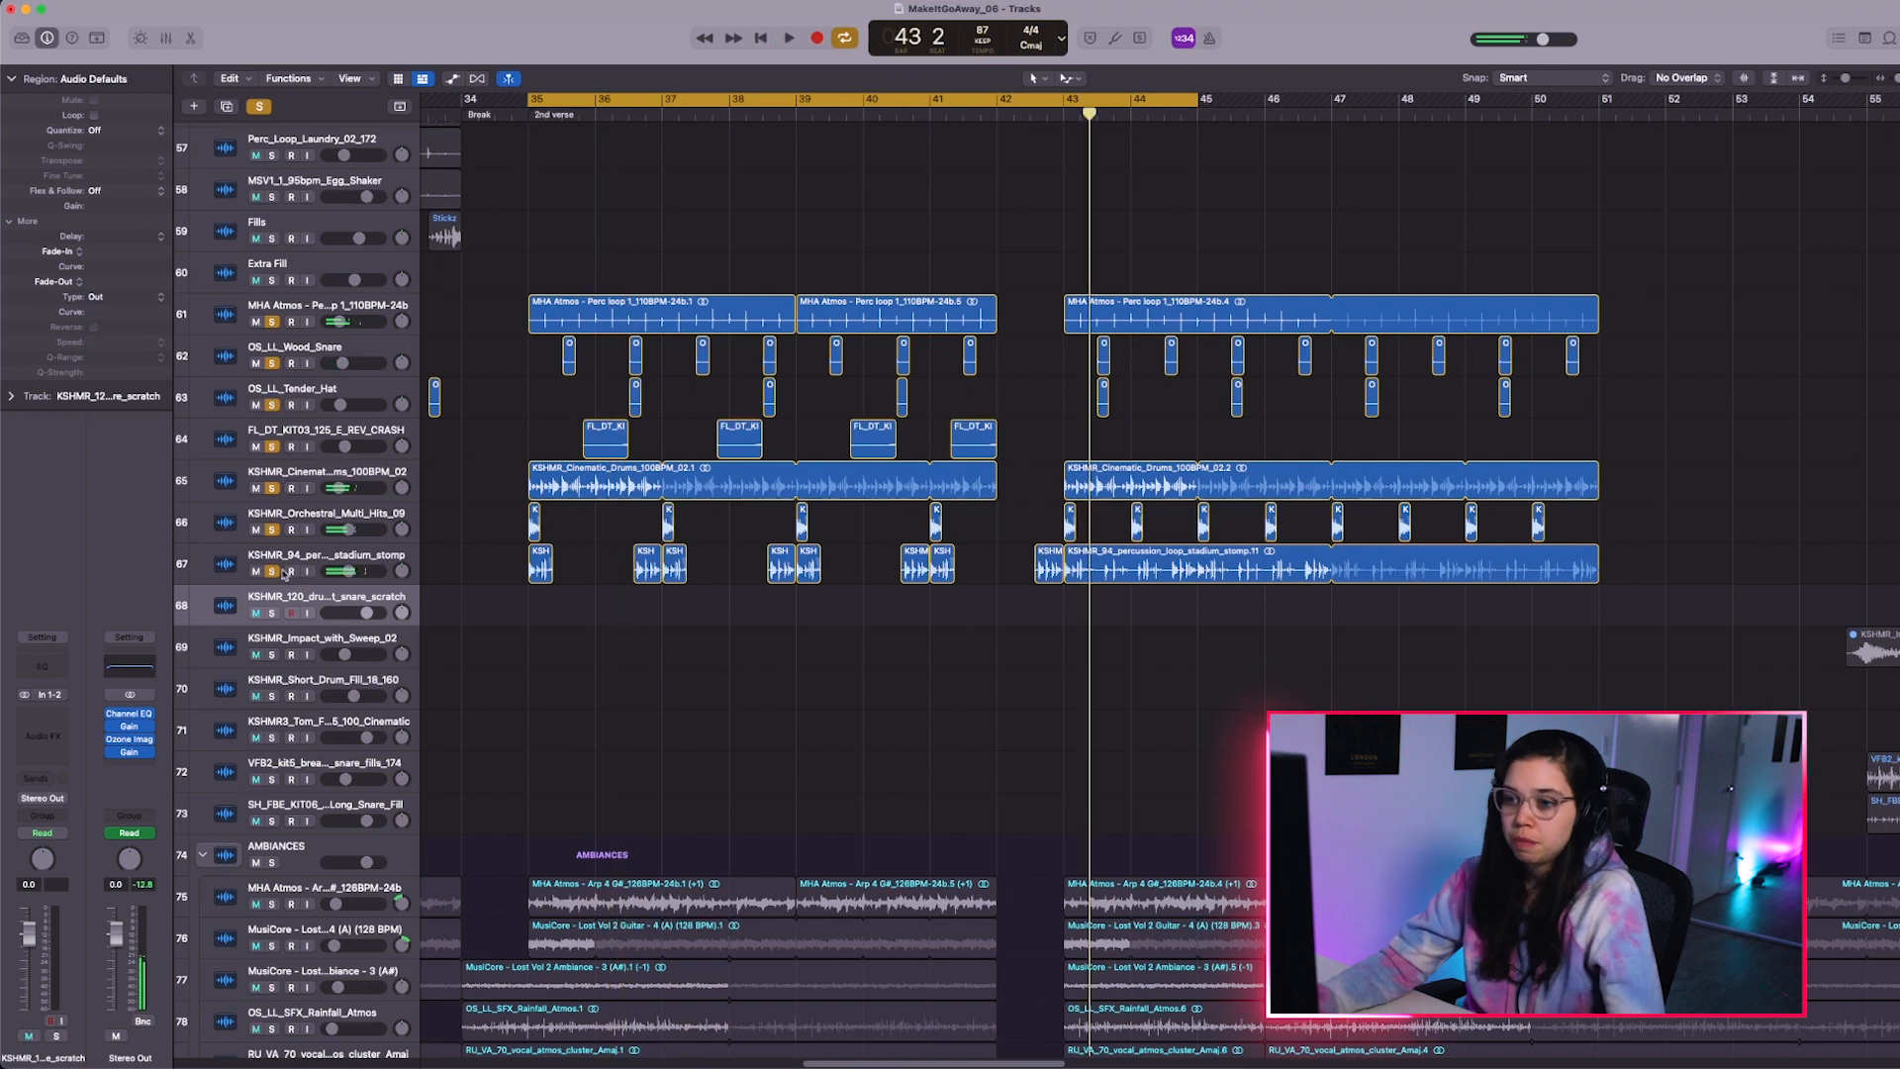
Clear the percussion solos and the cycle range, and unmute the KSHMR_Cinematic_Drums track
{"action": "left_click_drag", "start_coordinate": [273, 572], "coordinate": [272, 324]}
{"action": "left_click", "coordinate": [917, 99]}
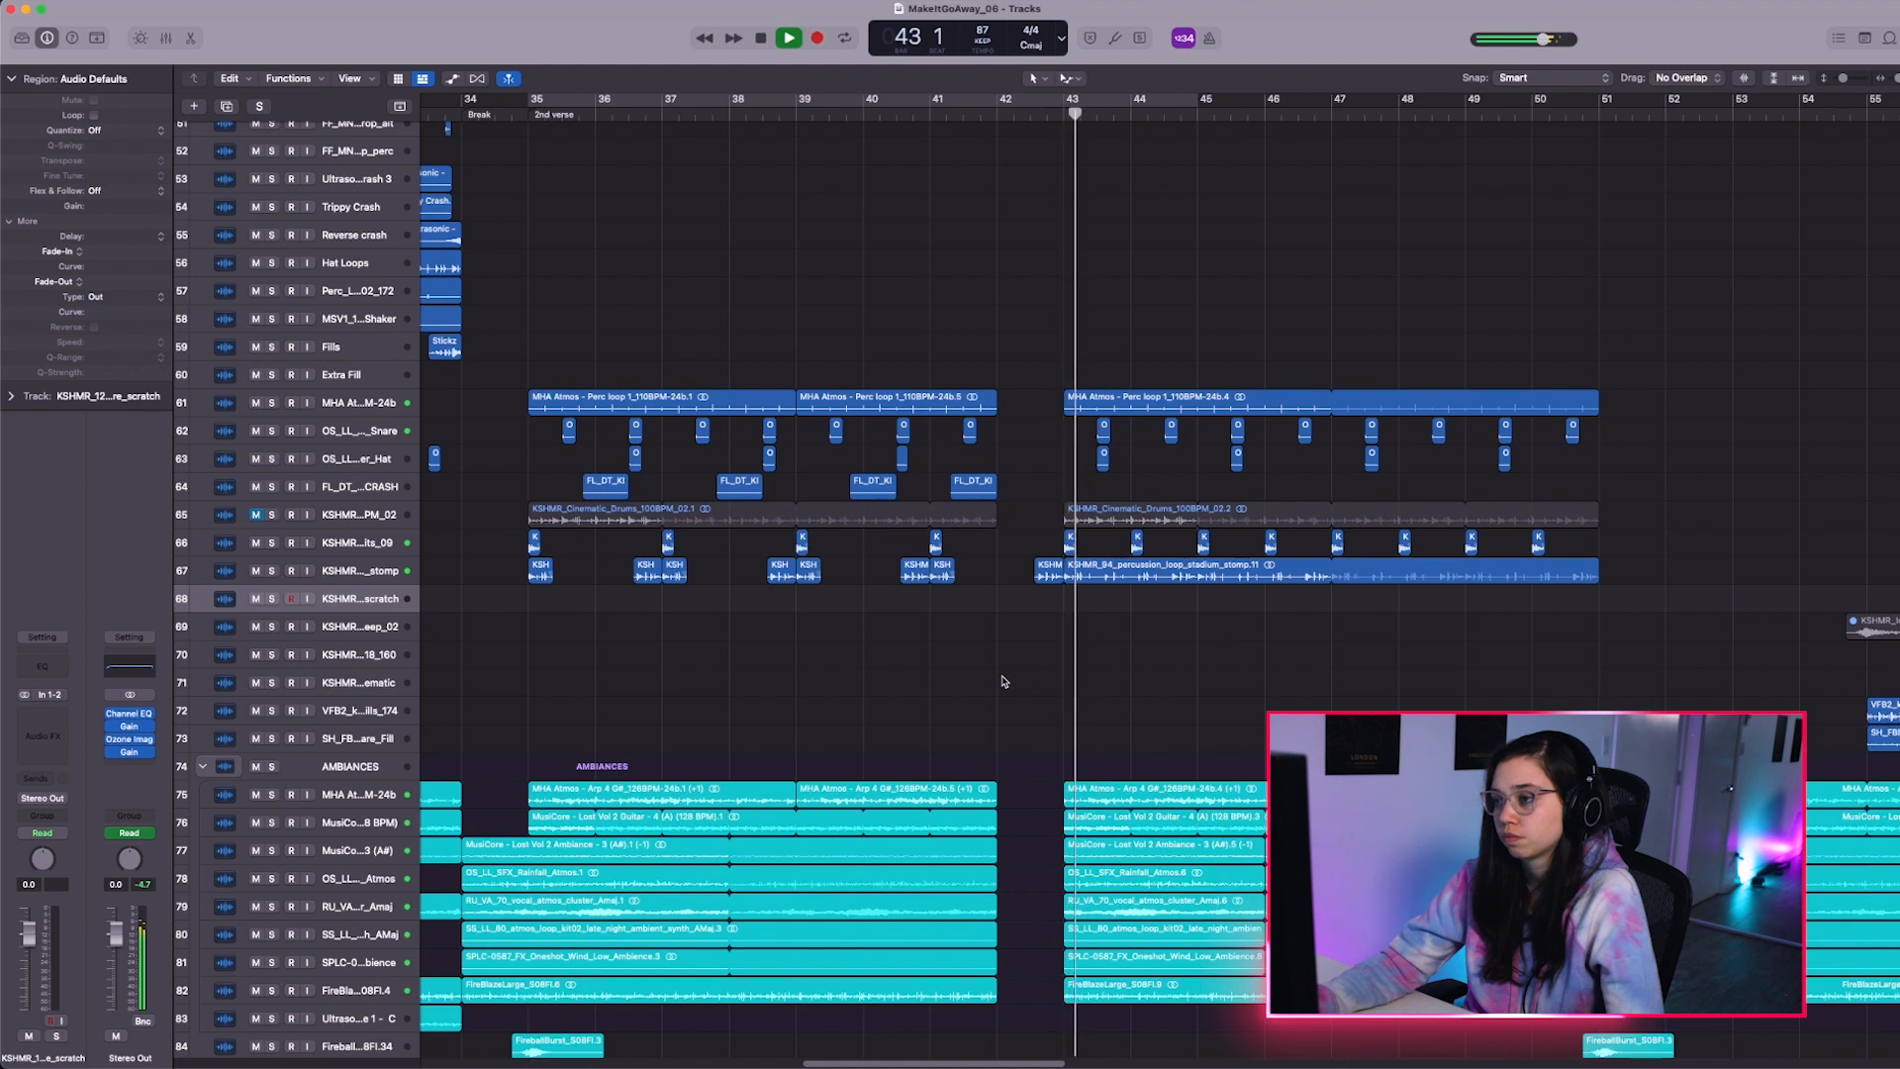
{"action": "left_click", "coordinate": [257, 515]}
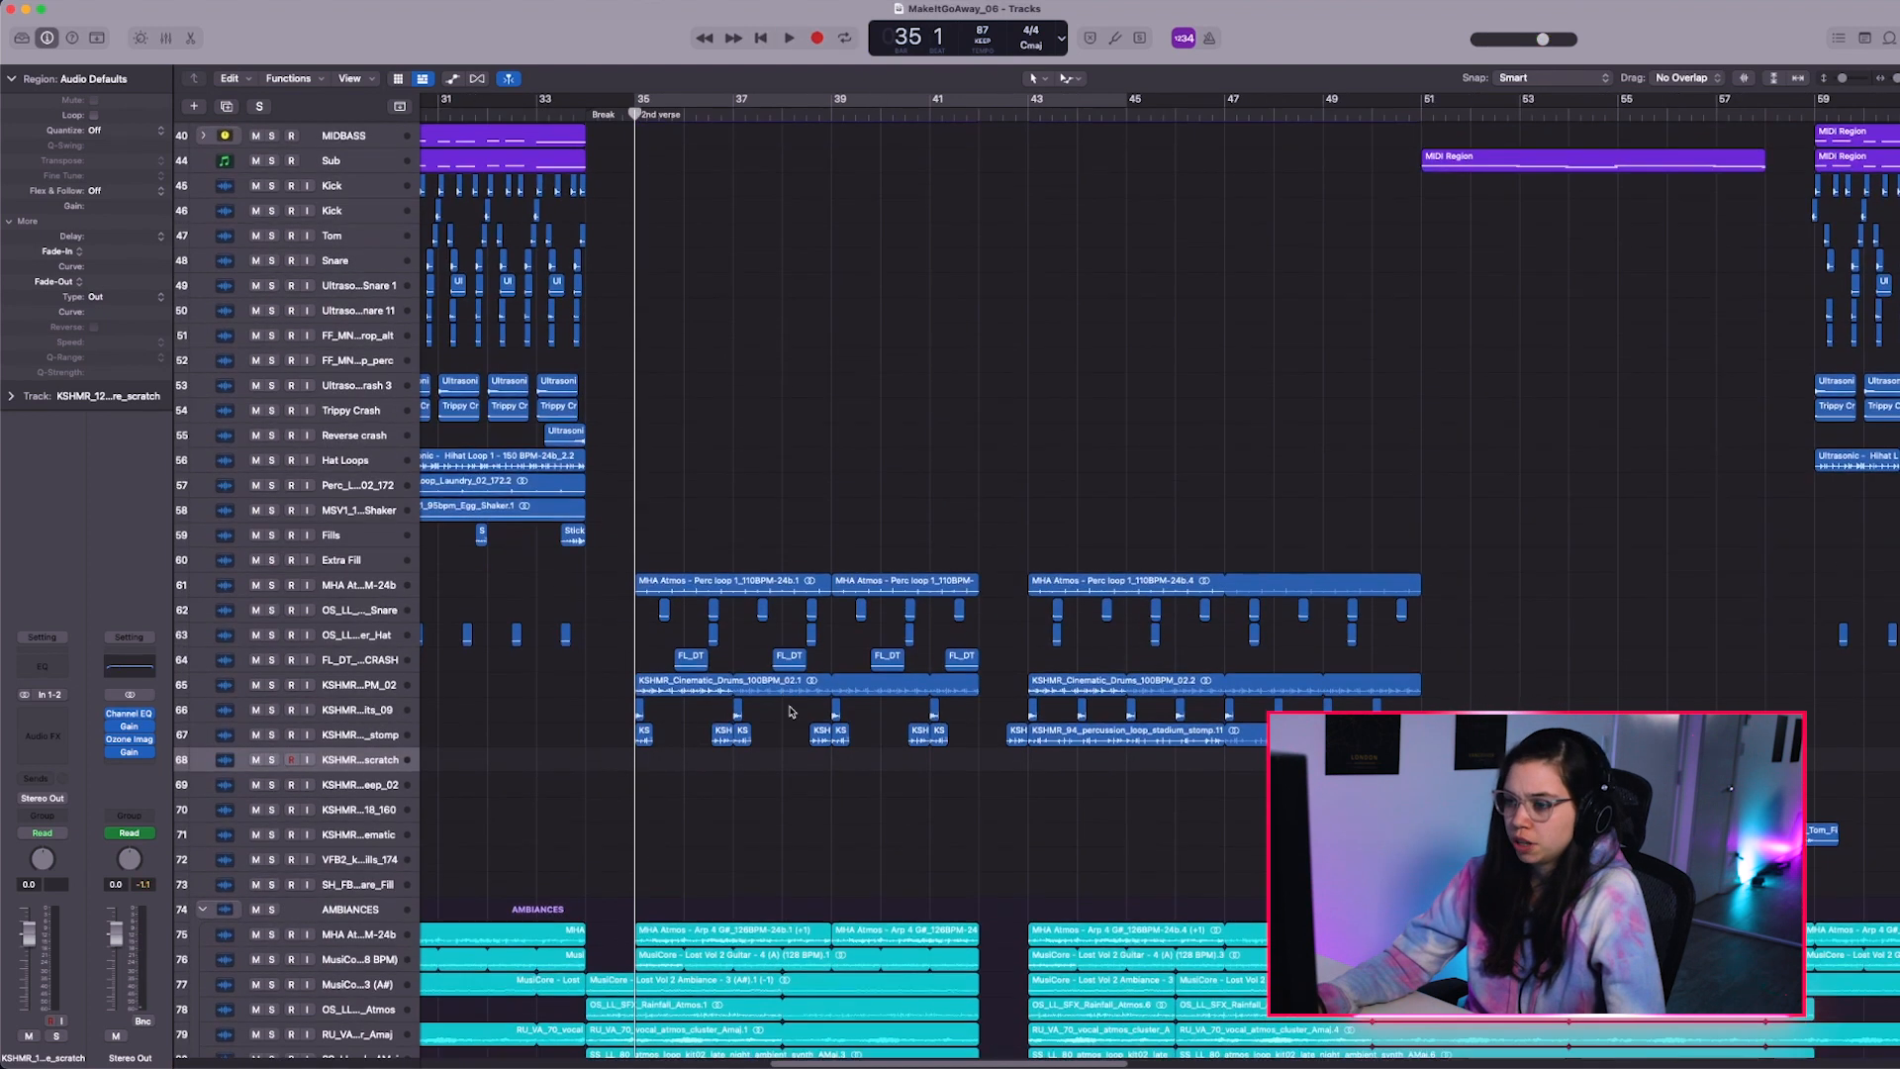
Select the KSHMR_Cinematic_Drums region at bar 43 and mute its track
{"action": "scroll", "coordinate": [785, 726], "scroll_direction": "down", "scroll_amount": 2}
{"action": "scroll", "coordinate": [784, 726], "scroll_direction": "left", "scroll_amount": 3}
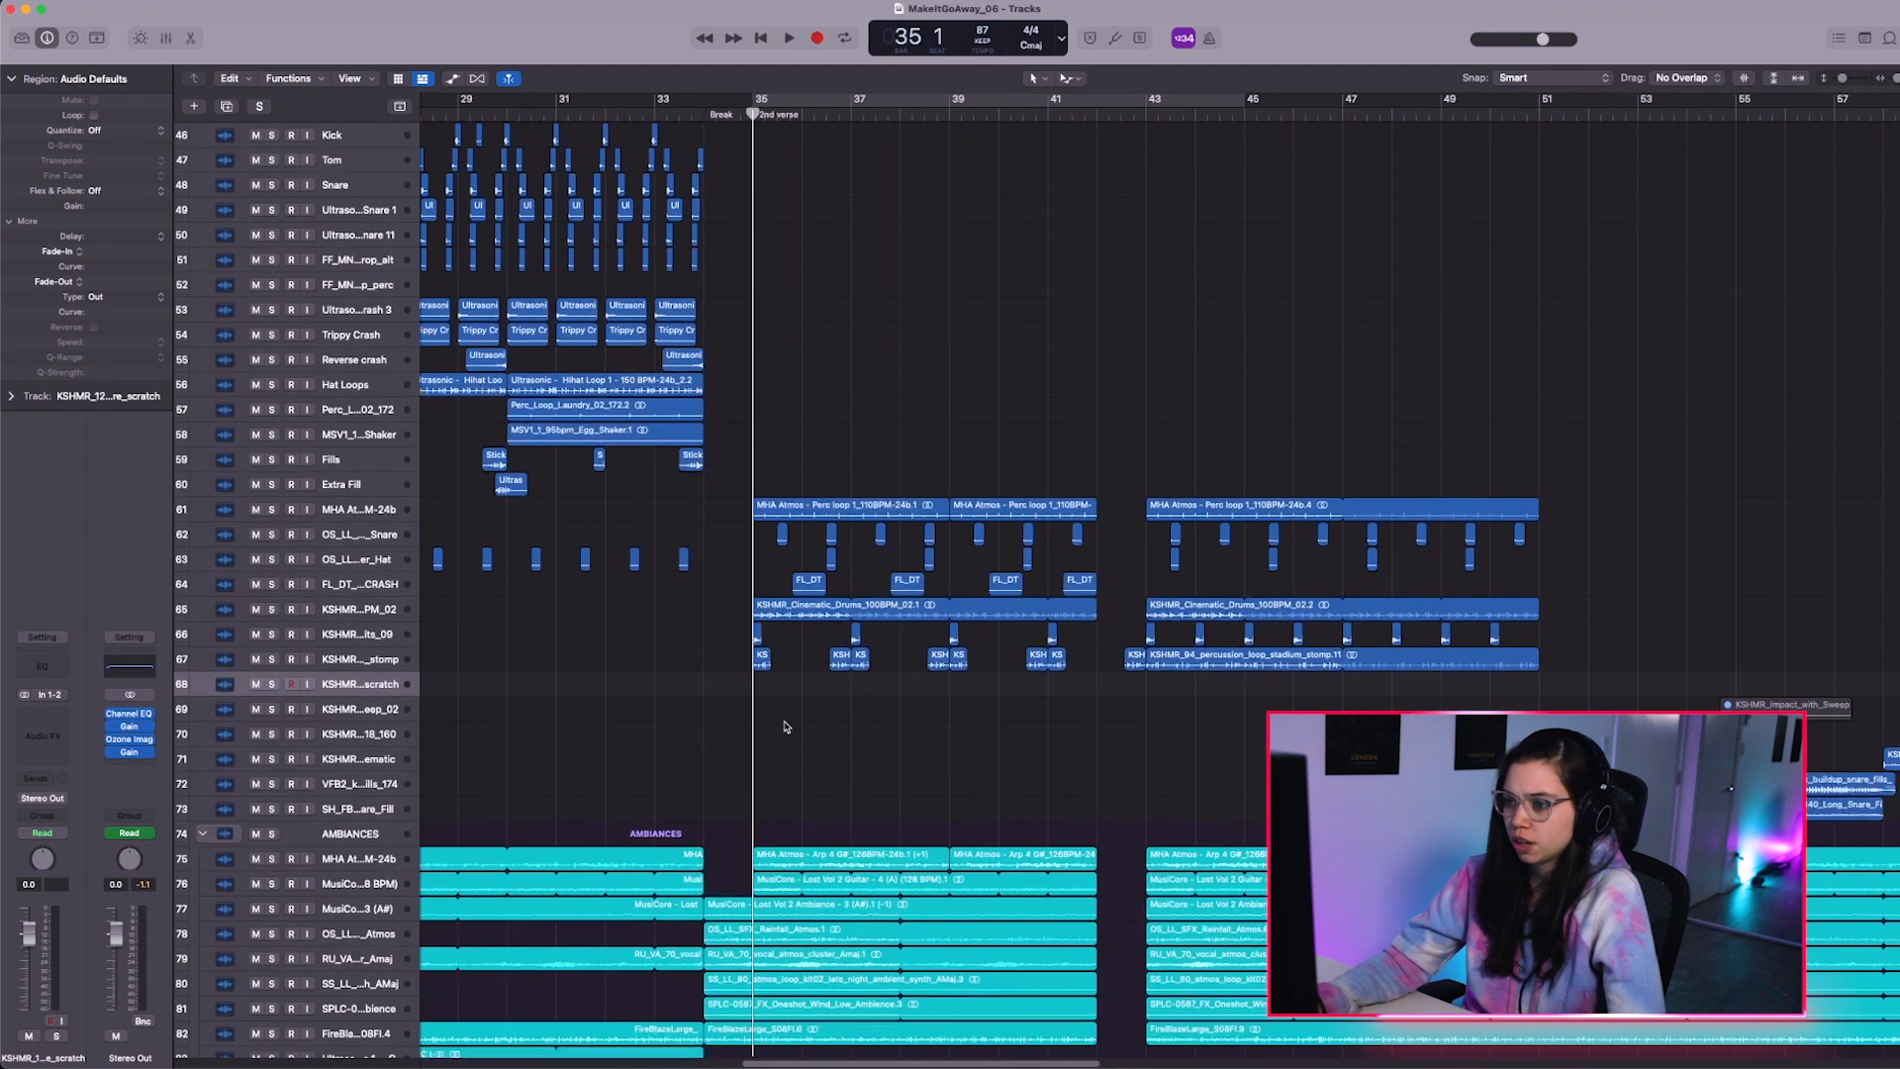
{"action": "scroll", "coordinate": [856, 709], "scroll_direction": "up", "scroll_amount": 3}
{"action": "scroll", "coordinate": [860, 711], "scroll_direction": "down", "scroll_amount": 3}
{"action": "scroll", "coordinate": [860, 710], "scroll_direction": "up", "scroll_amount": 3}
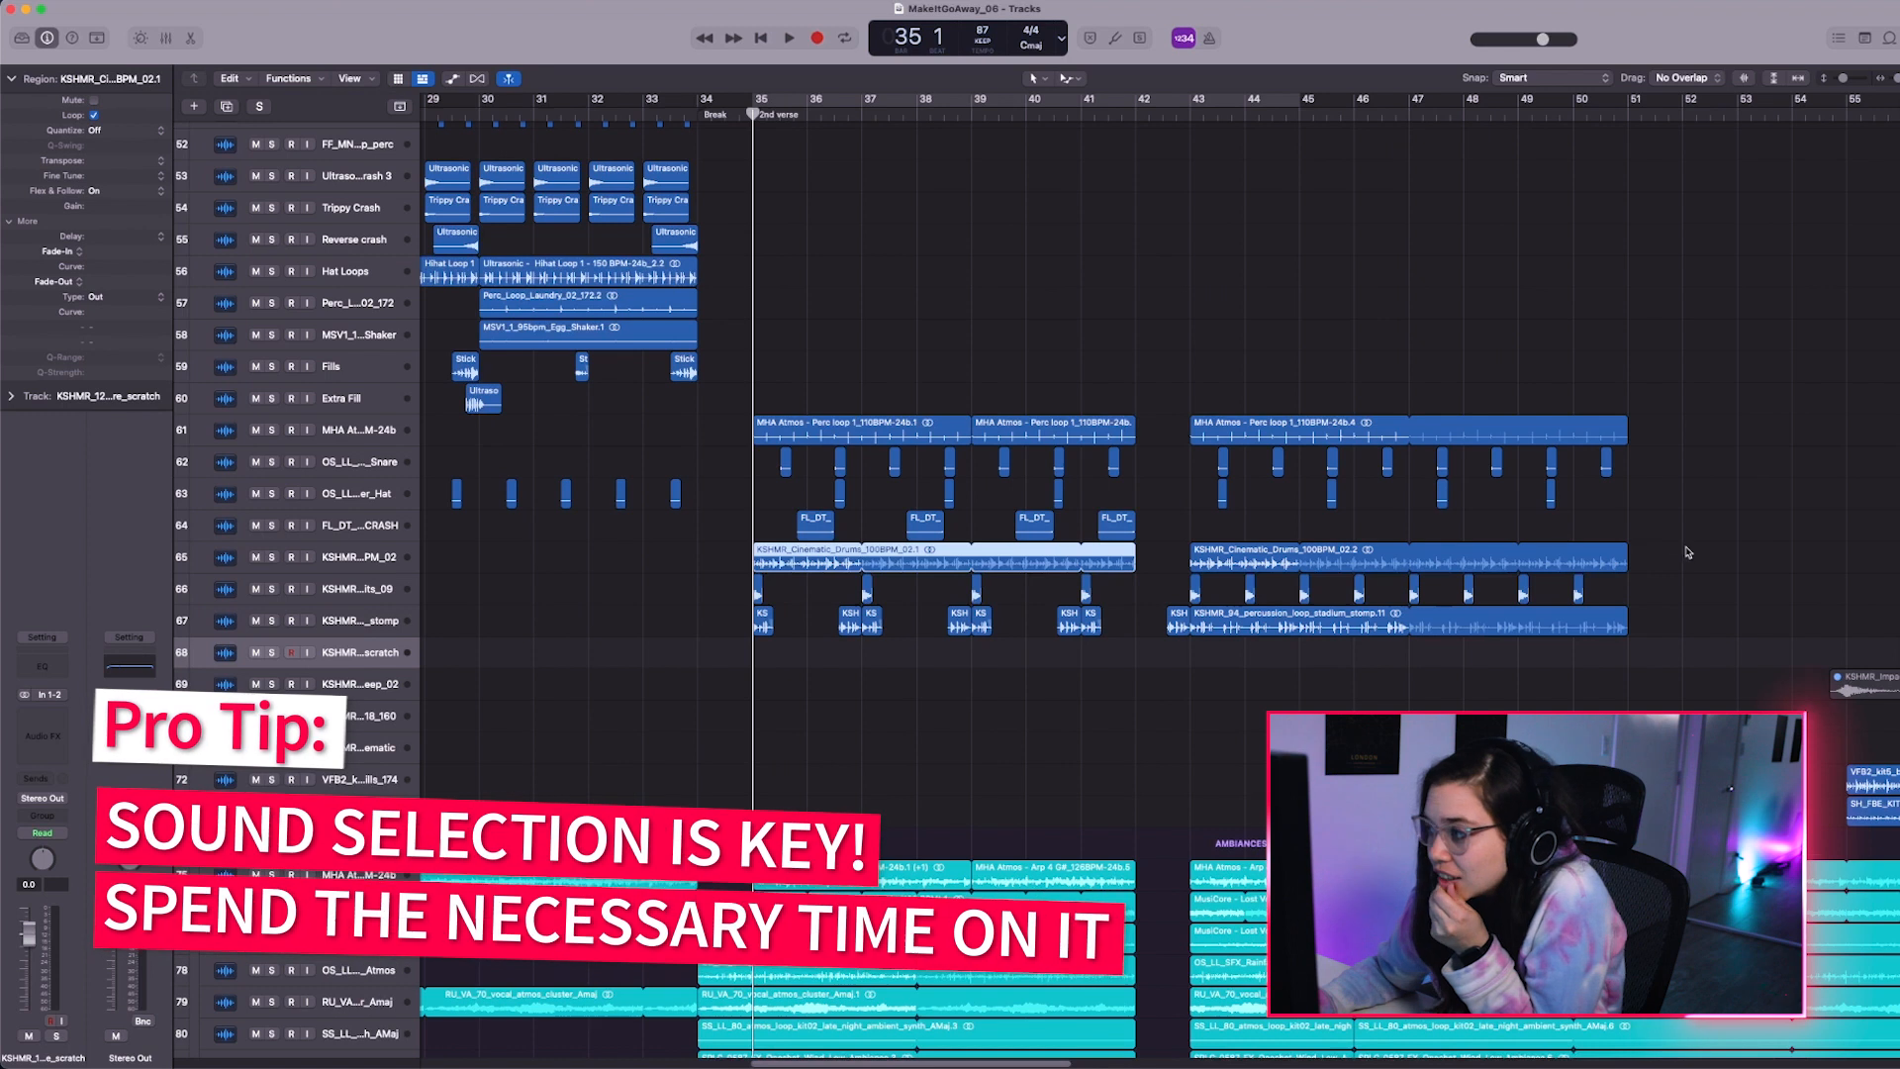
{"action": "left_click_drag", "start_coordinate": [1685, 548], "coordinate": [1487, 553]}
{"action": "left_click", "coordinate": [1488, 553]}
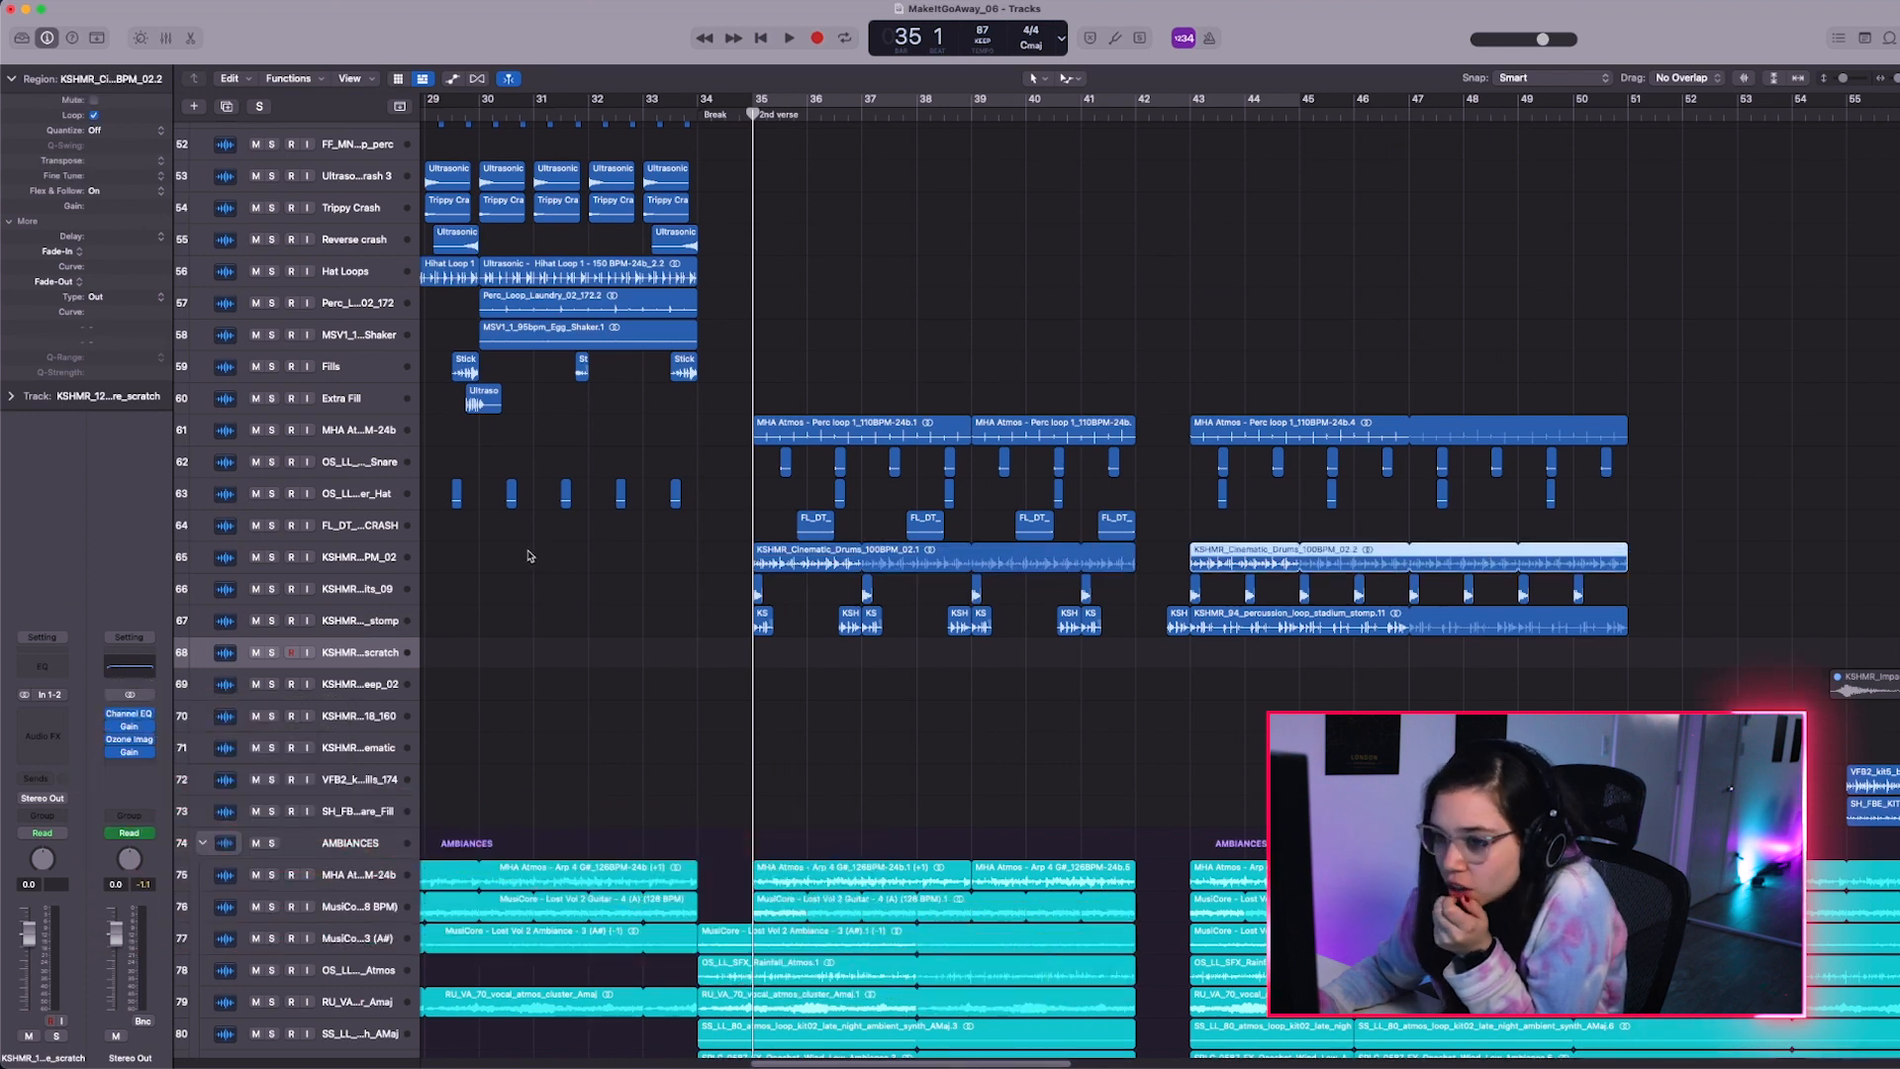
{"action": "left_click", "coordinate": [256, 557]}
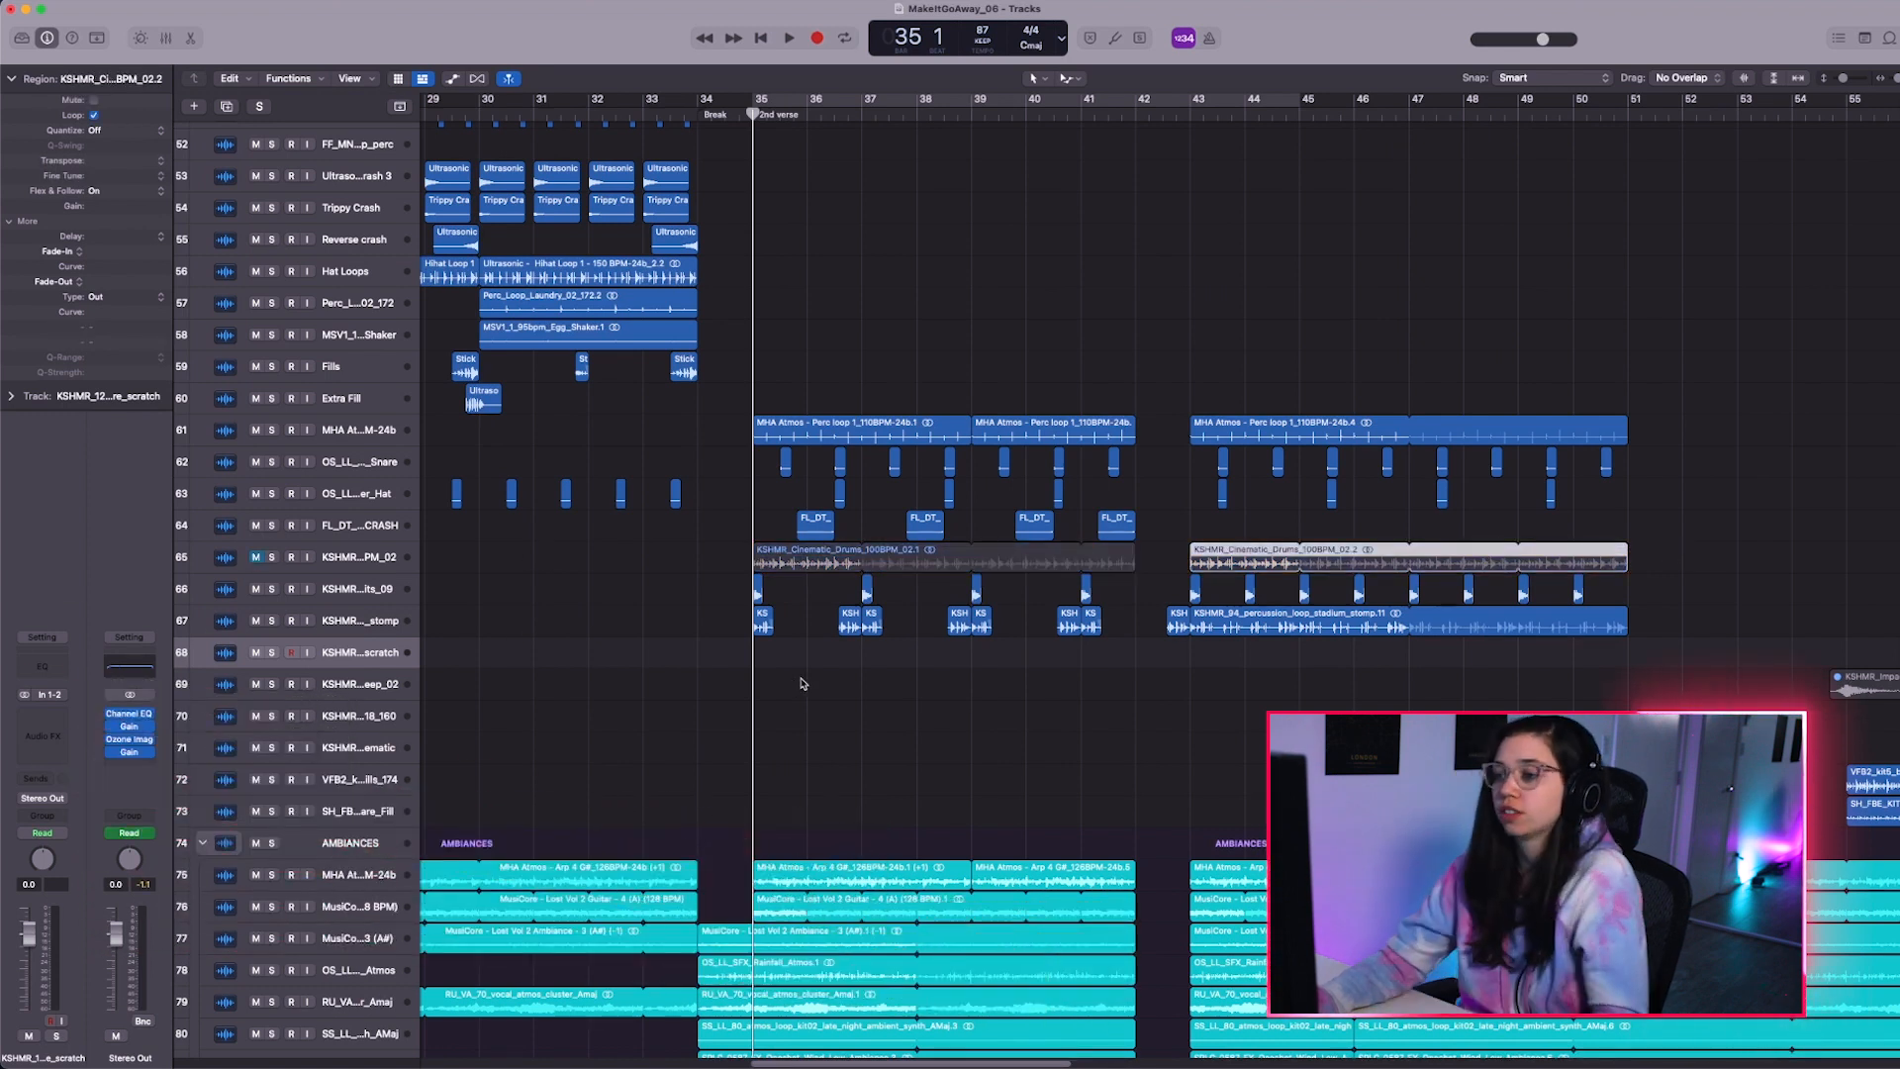
Copy the stadium stomp loop from bar 43 to bar 10 in the breakdown and play the section
{"action": "left_click_drag", "start_coordinate": [684, 629], "coordinate": [1110, 697]}
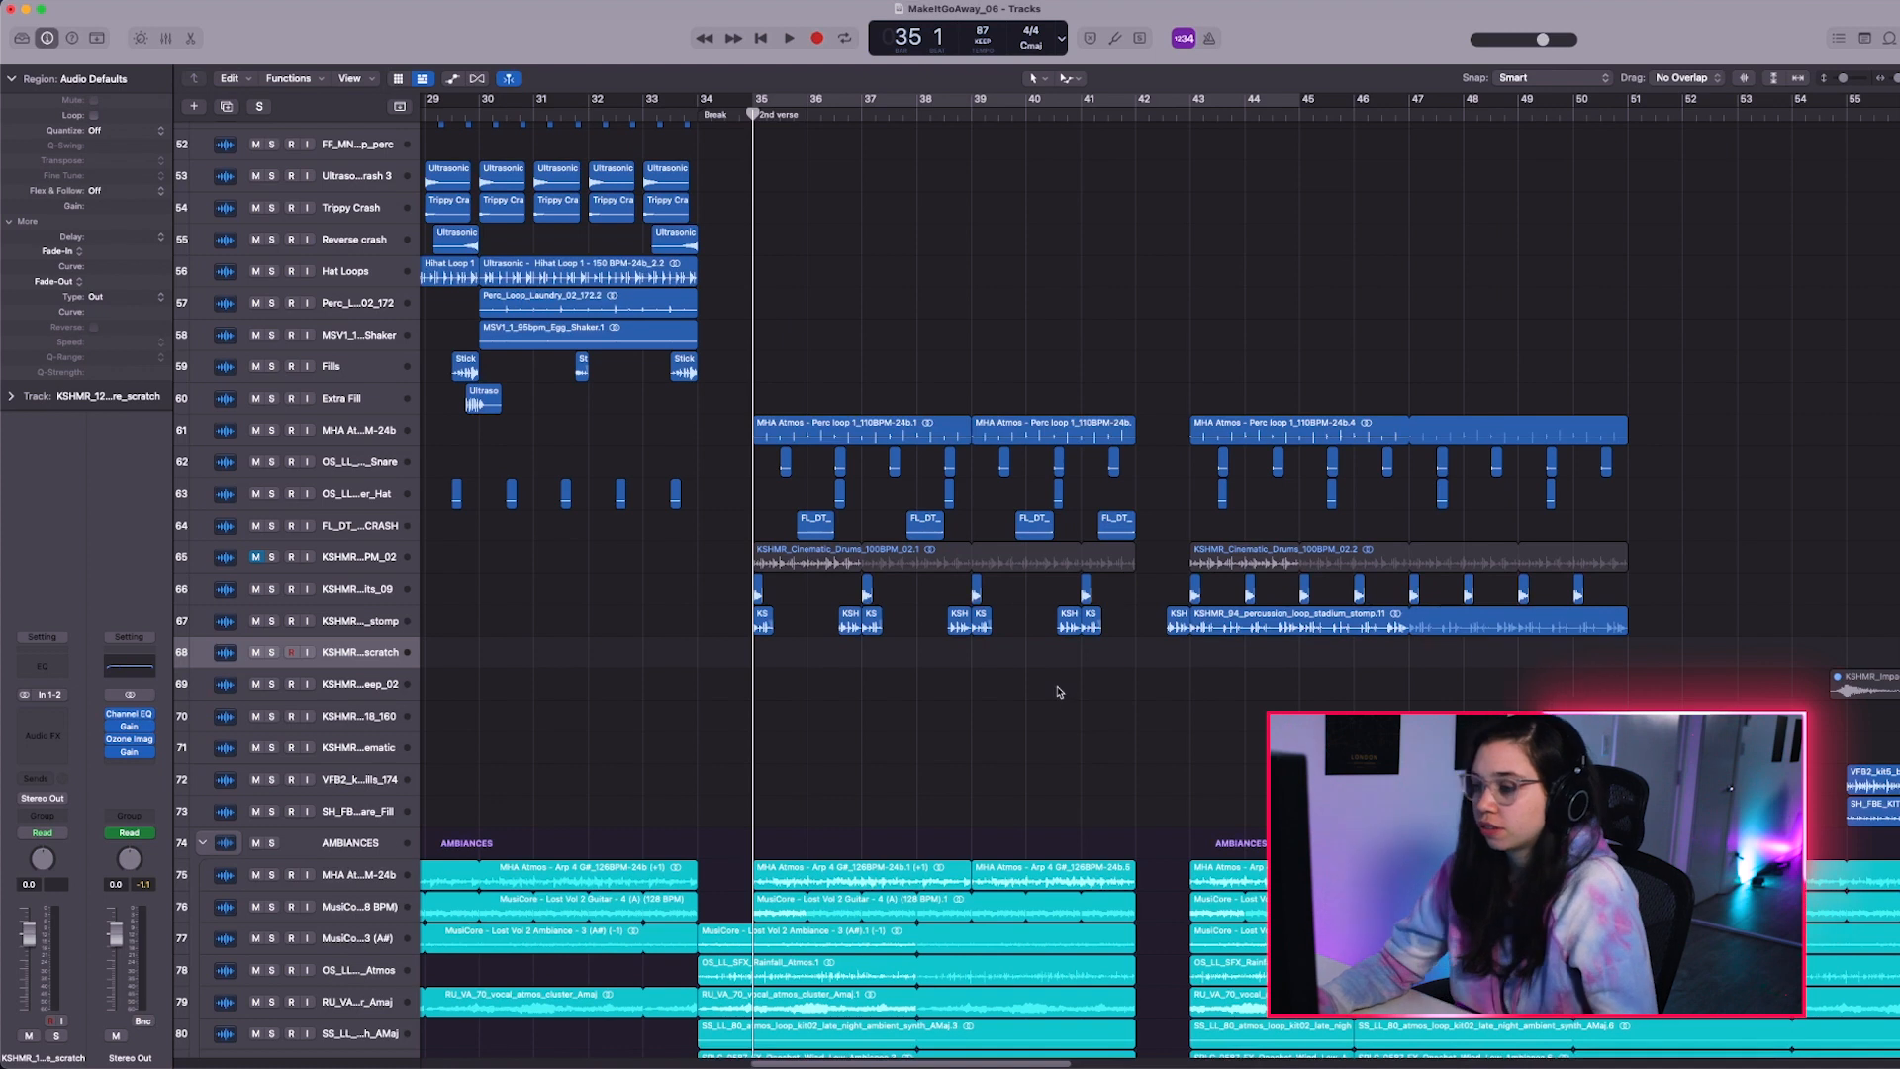
{"action": "key", "text": "z"}
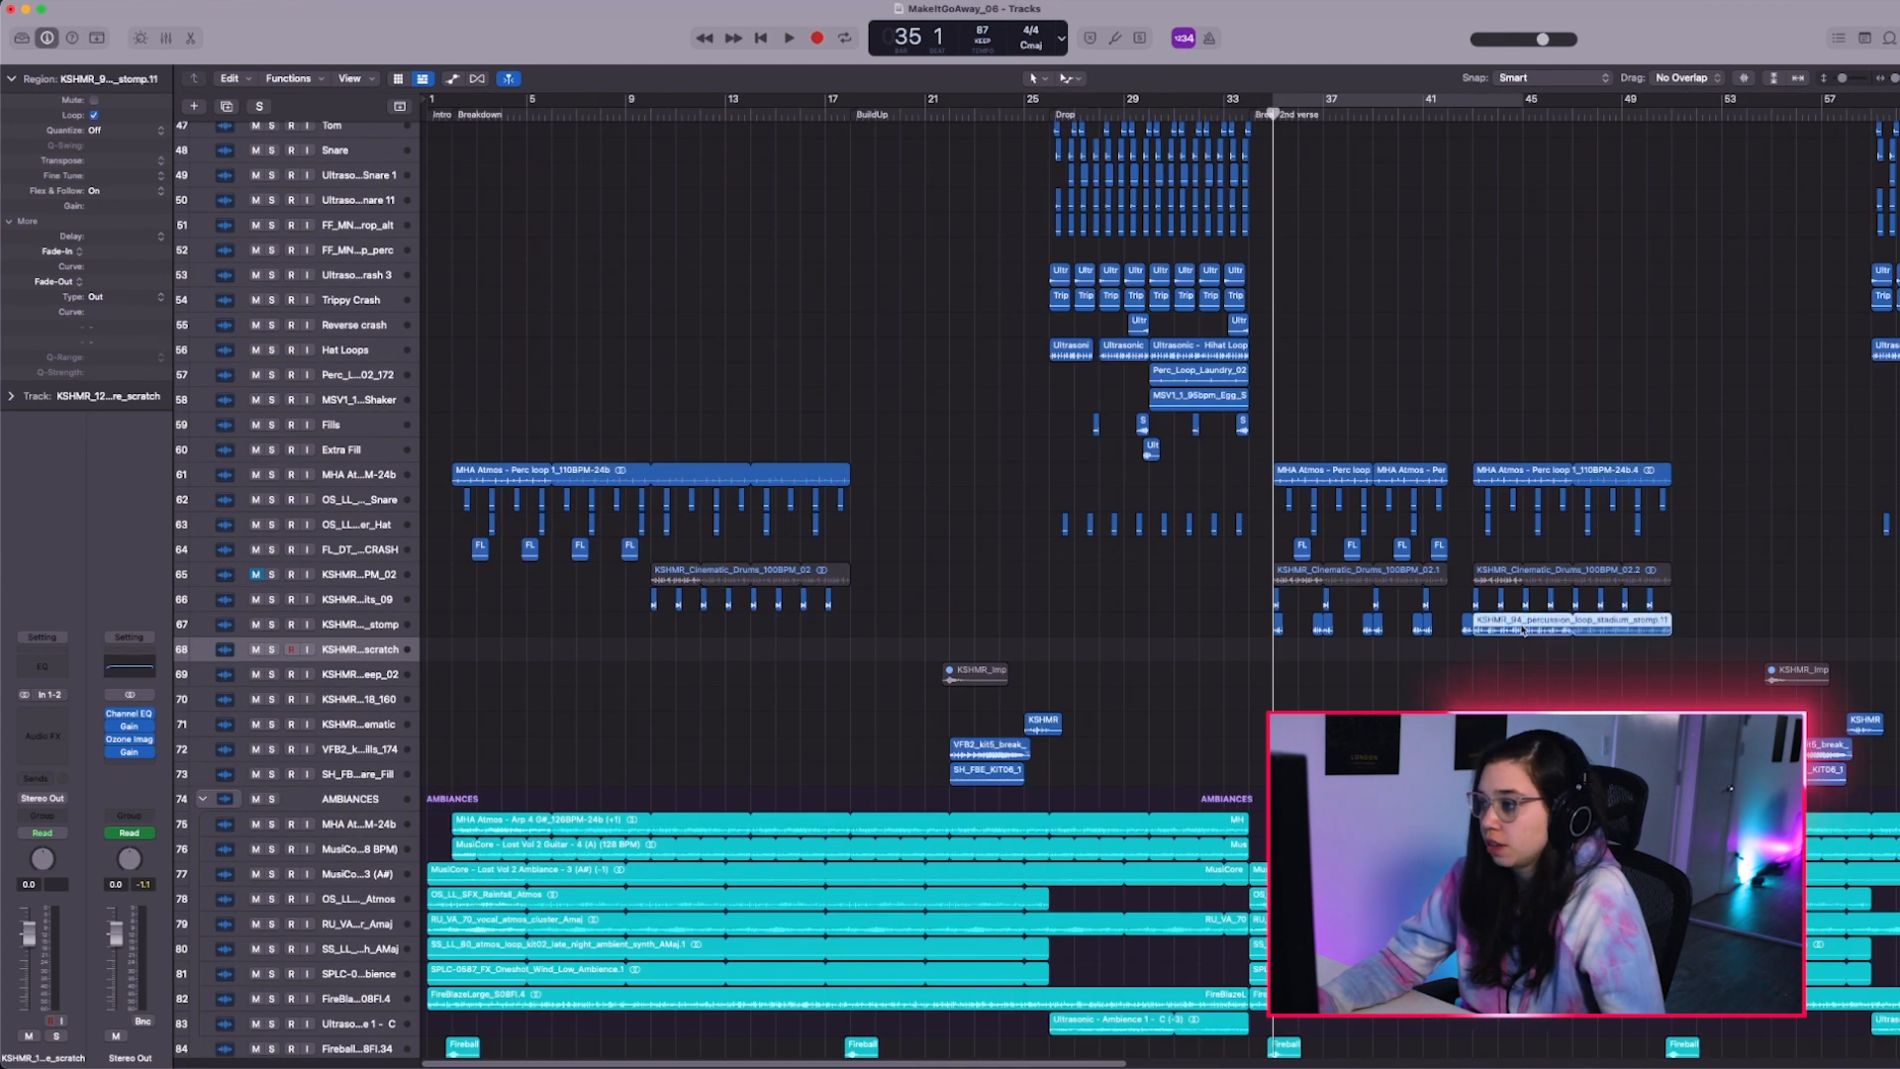
{"action": "left_click_drag", "start_coordinate": [1524, 629], "coordinate": [712, 635]}
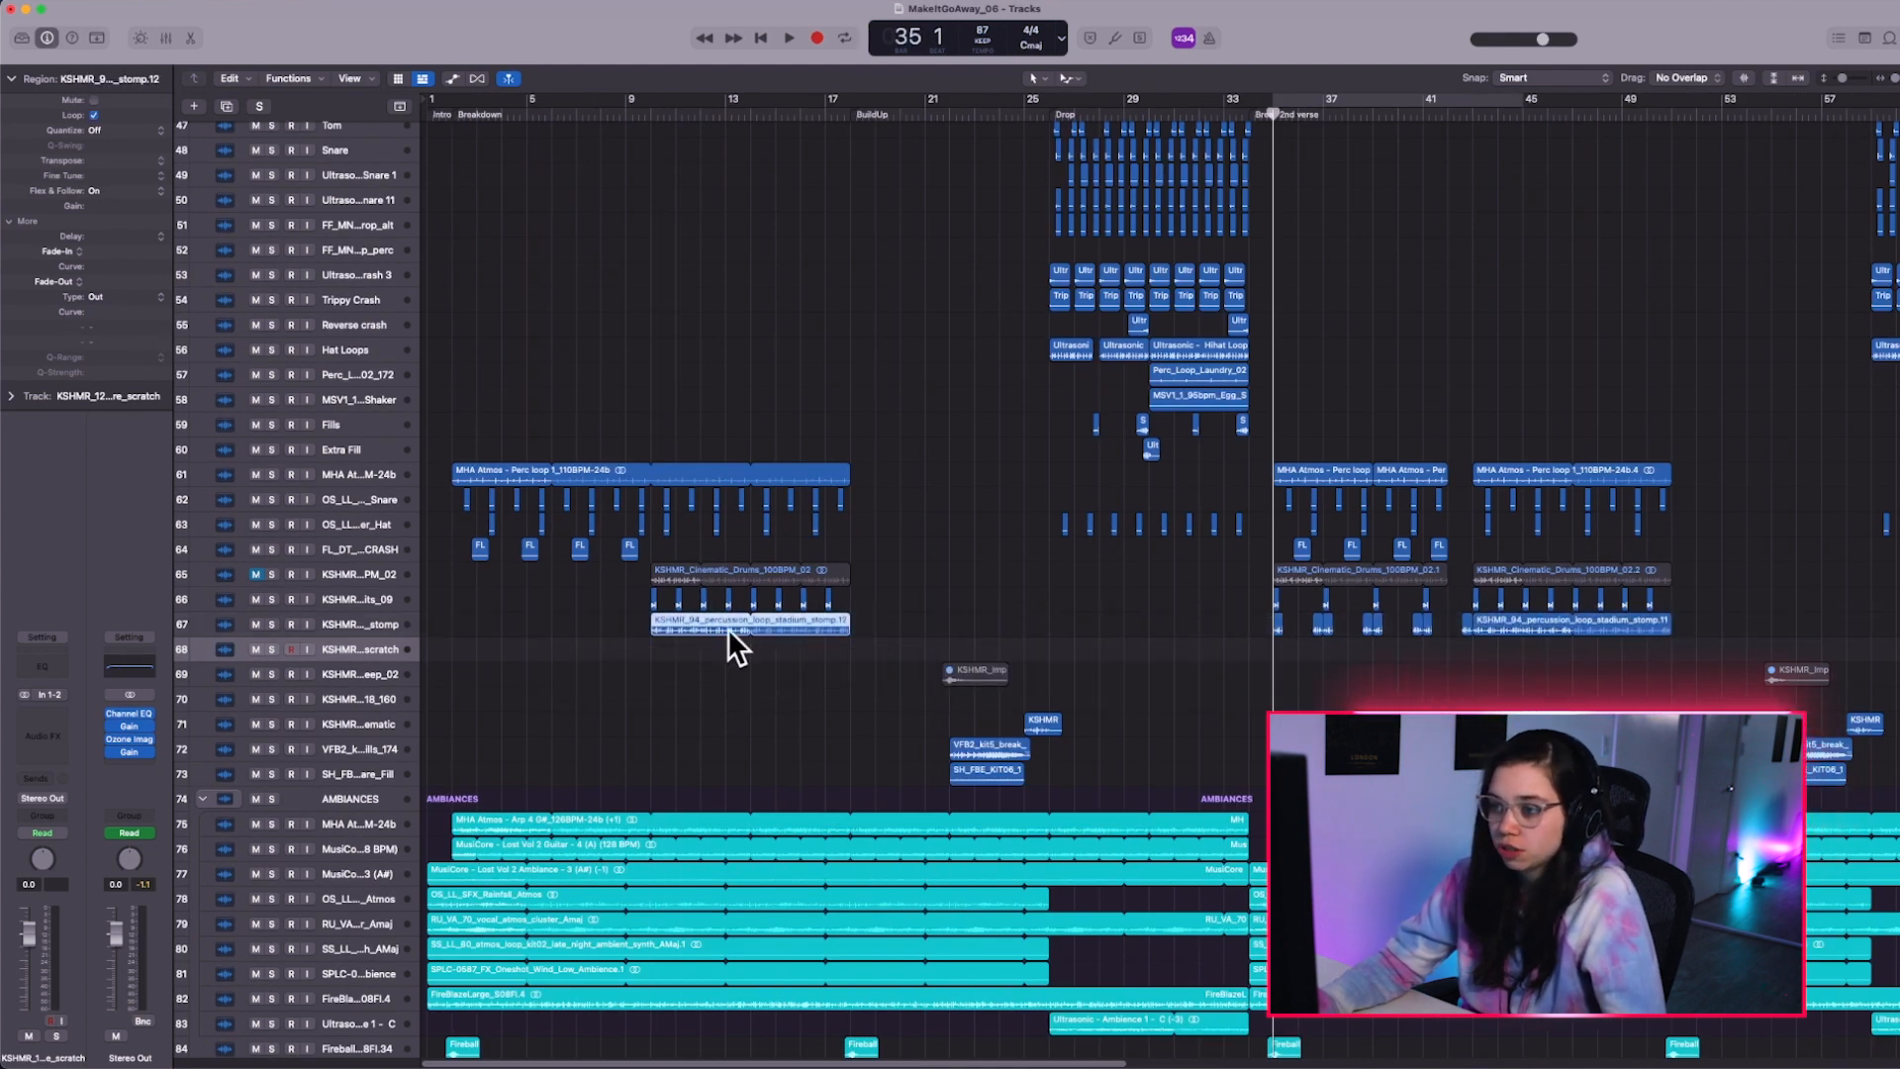
{"action": "left_click", "coordinate": [641, 284]}
{"action": "key", "text": "space"}
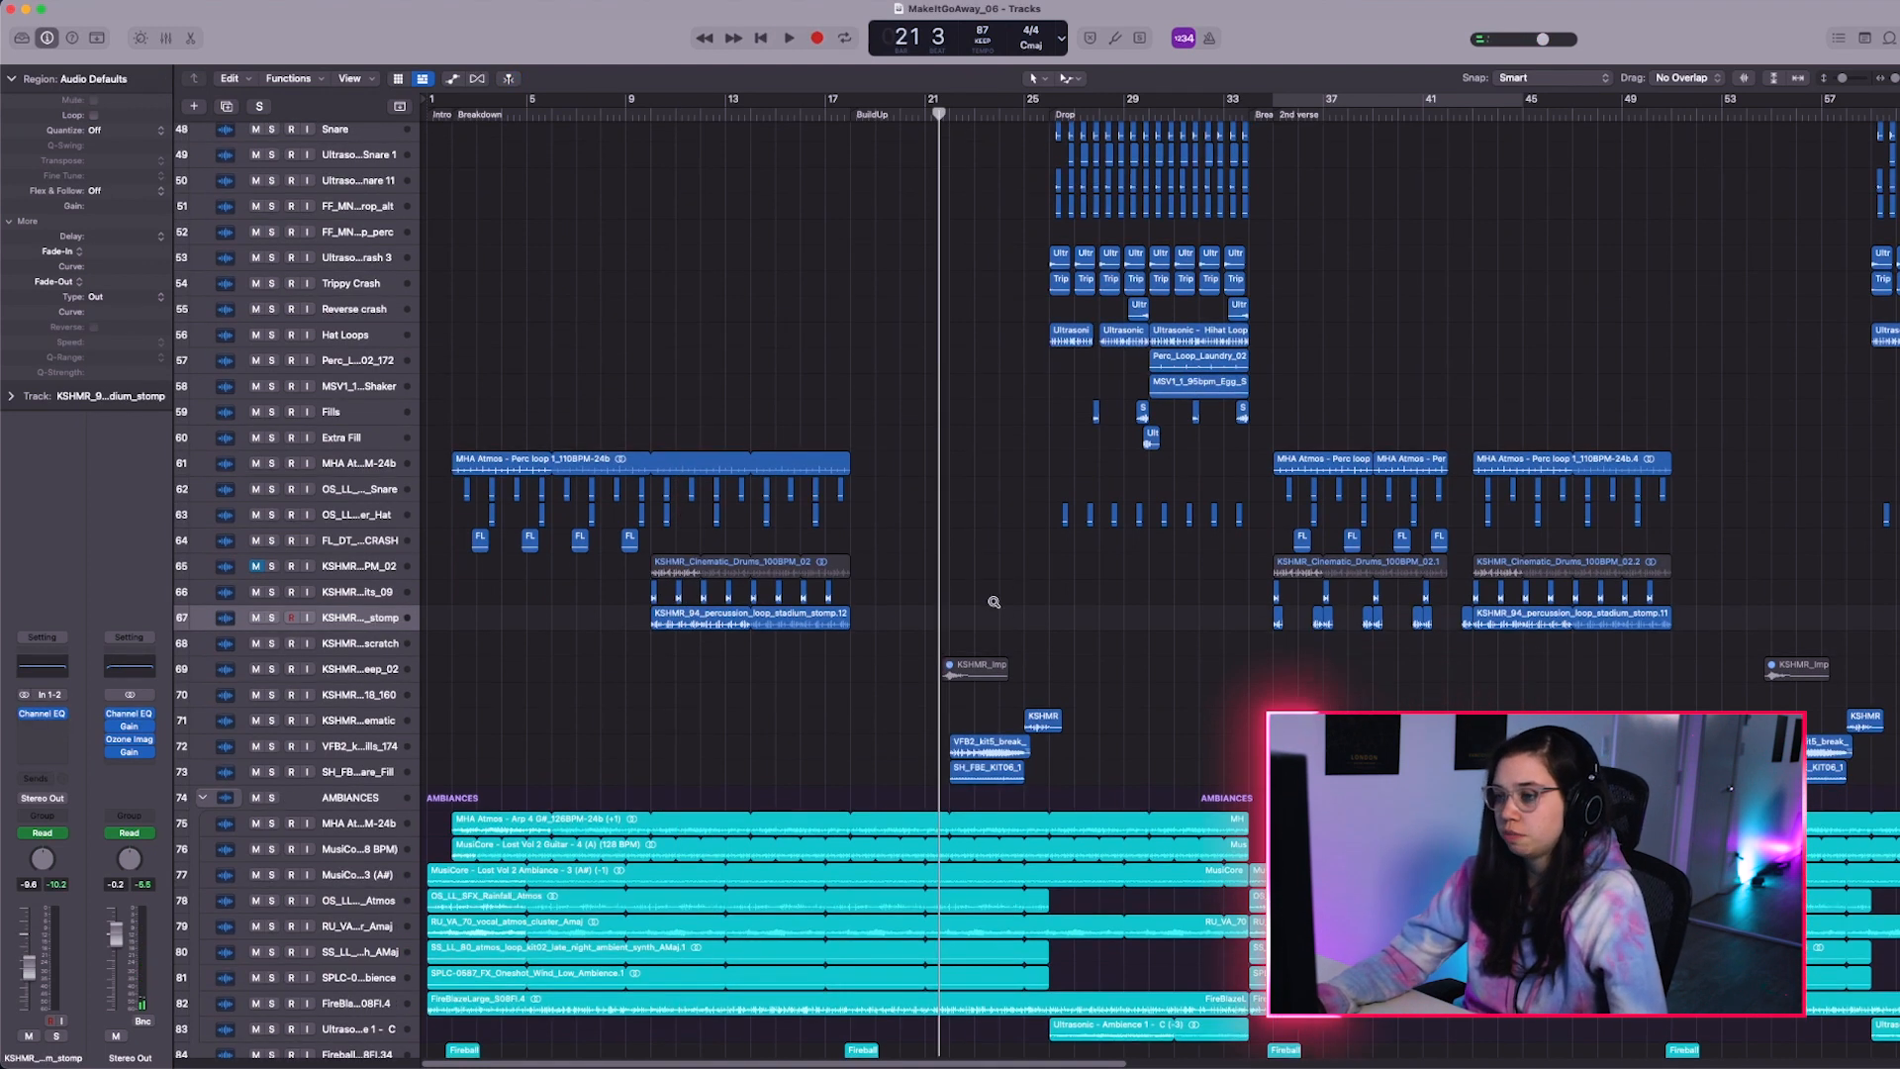
Play the second verse from bar 34 and delete the seven stadium stomp slices in bars 35 to 41, including their automation
{"action": "left_click", "coordinate": [1246, 120]}
{"action": "key", "text": "space"}
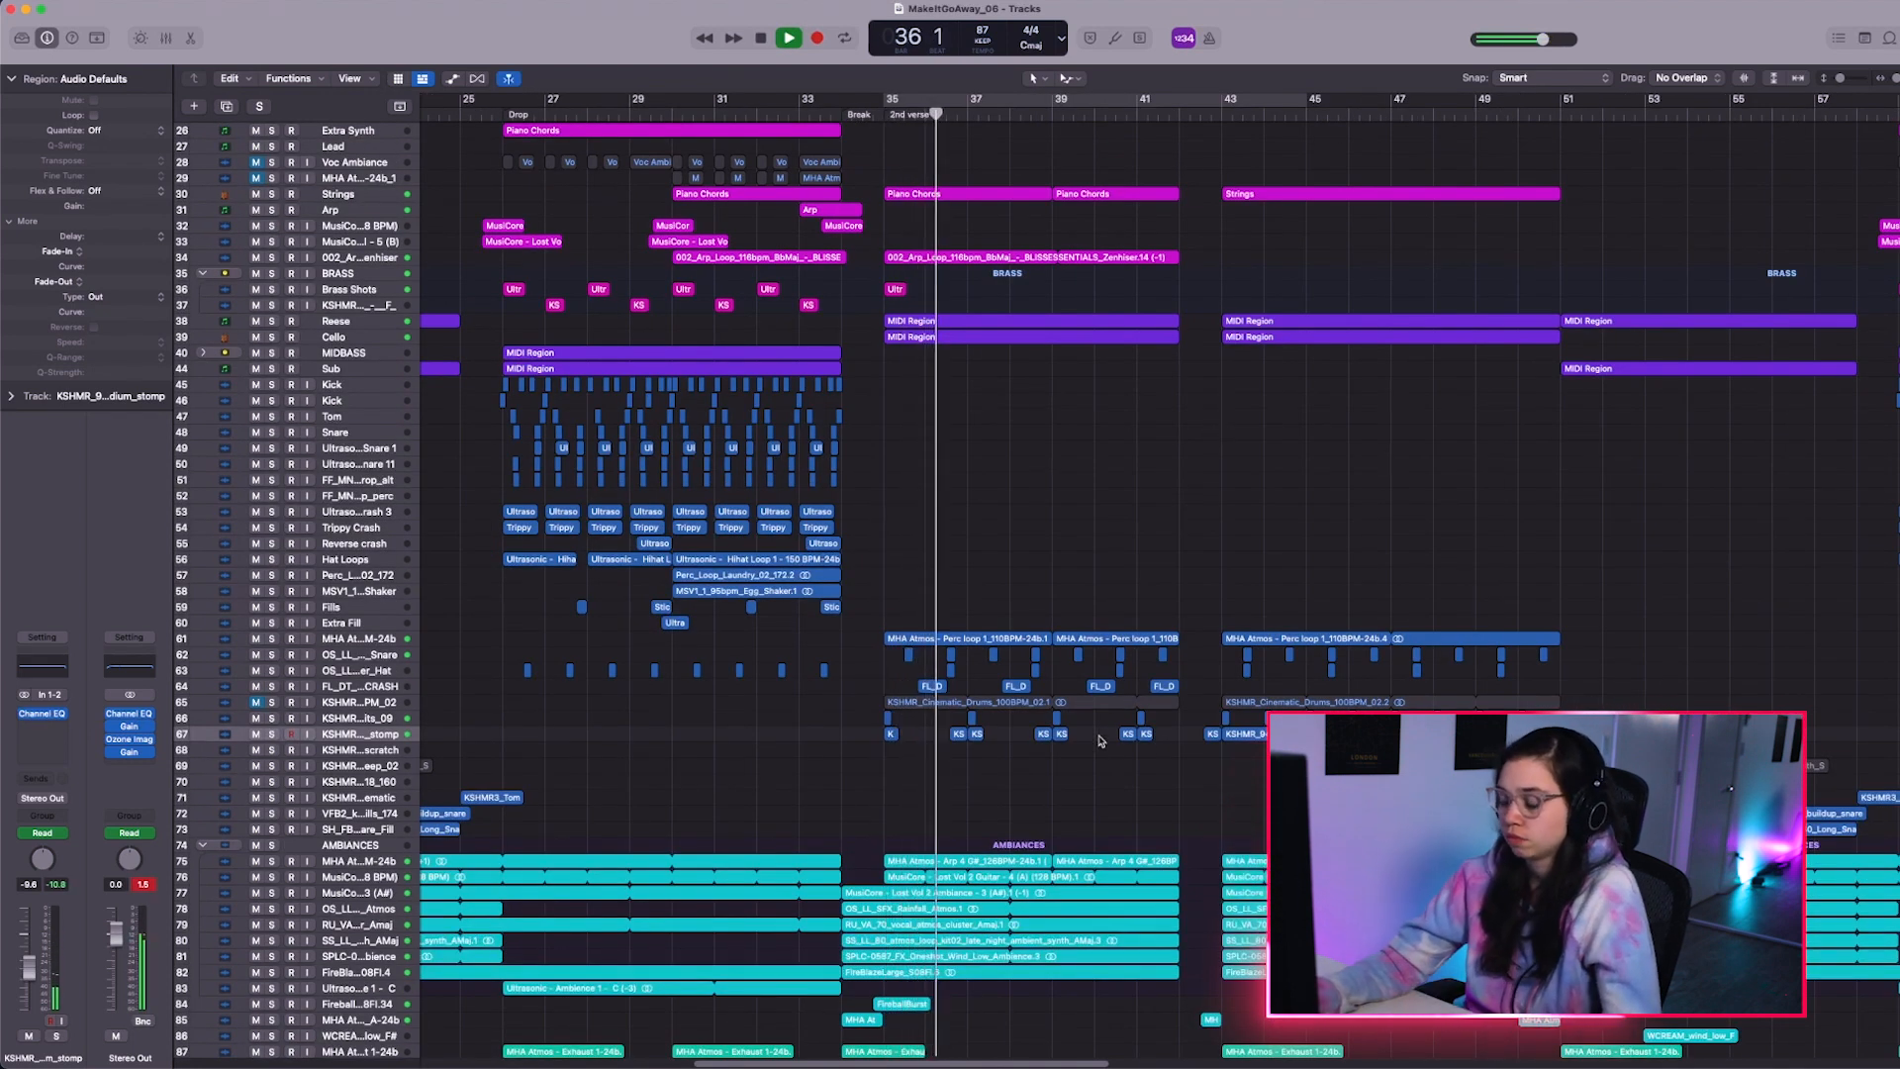
{"action": "scroll", "coordinate": [1084, 764], "scroll_direction": "up", "scroll_amount": 5}
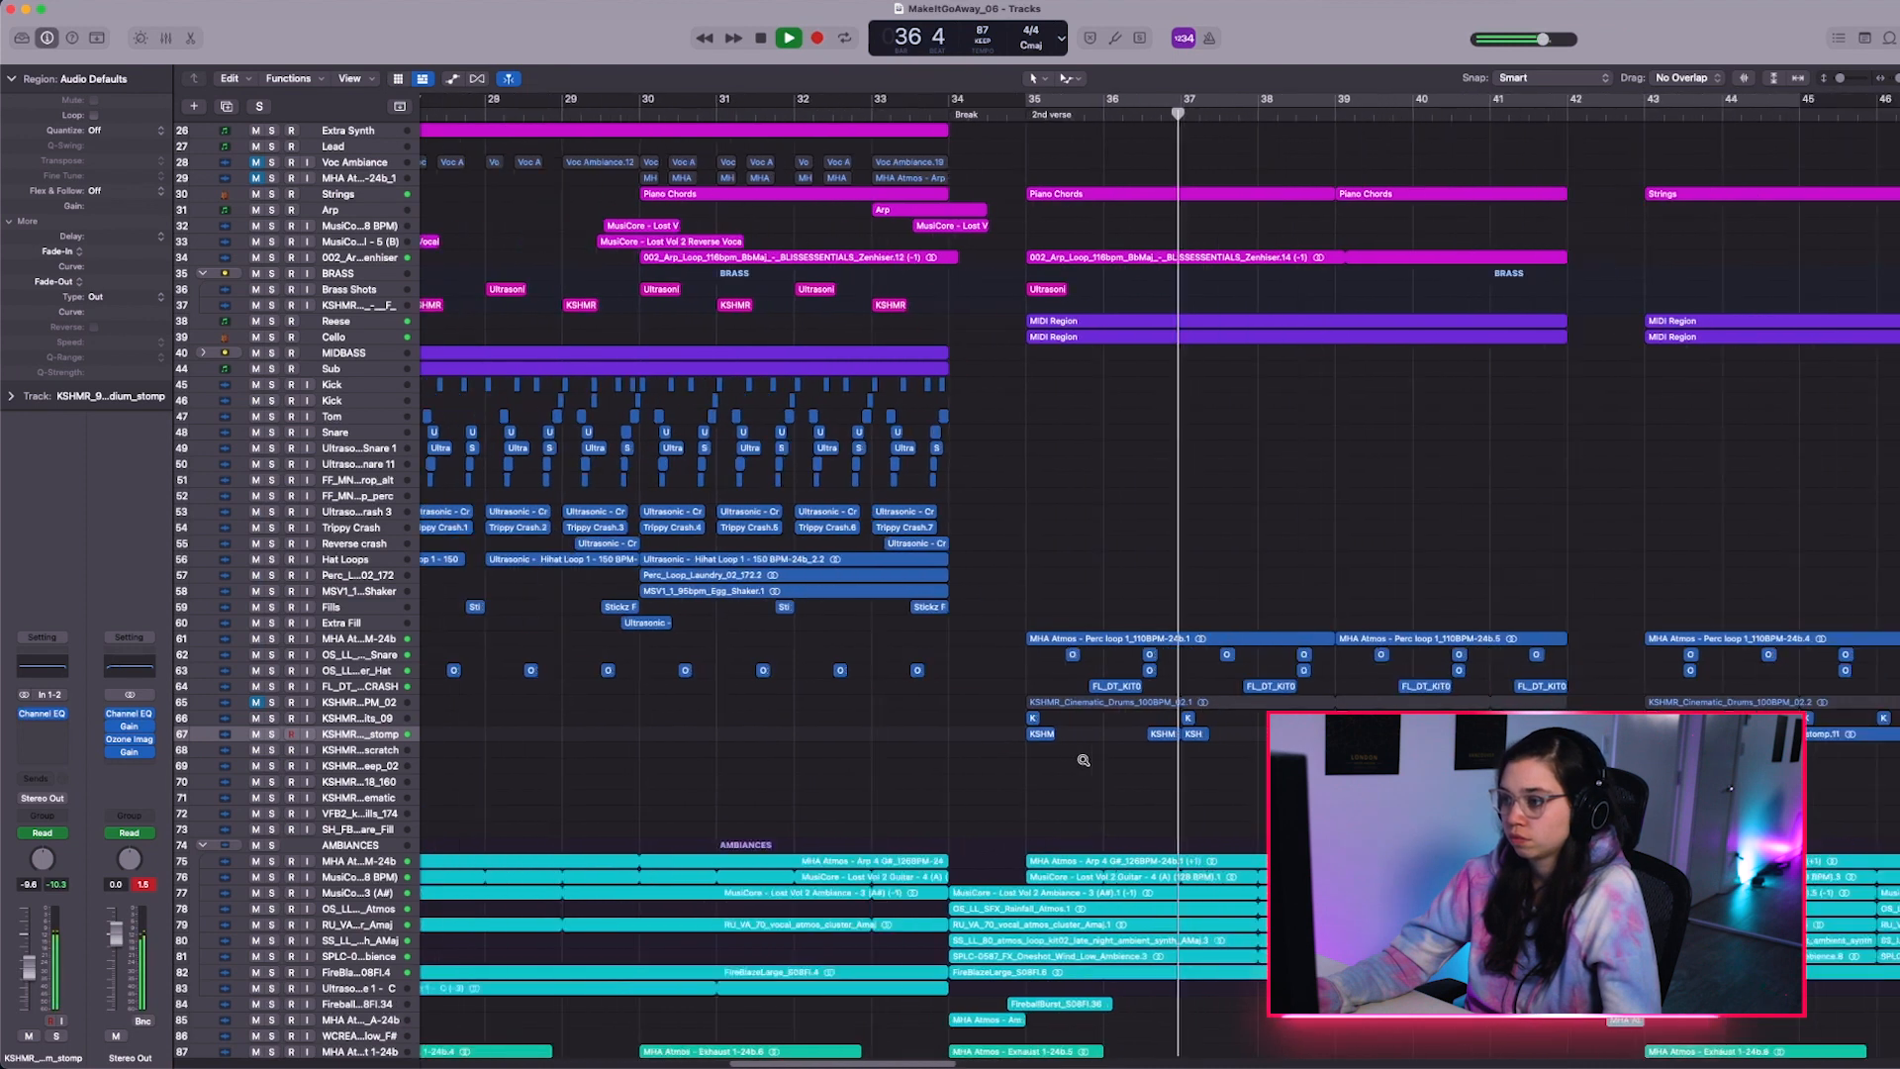
{"action": "left_click_drag", "start_coordinate": [1215, 738], "coordinate": [707, 767]}
{"action": "key", "text": "Delete"}
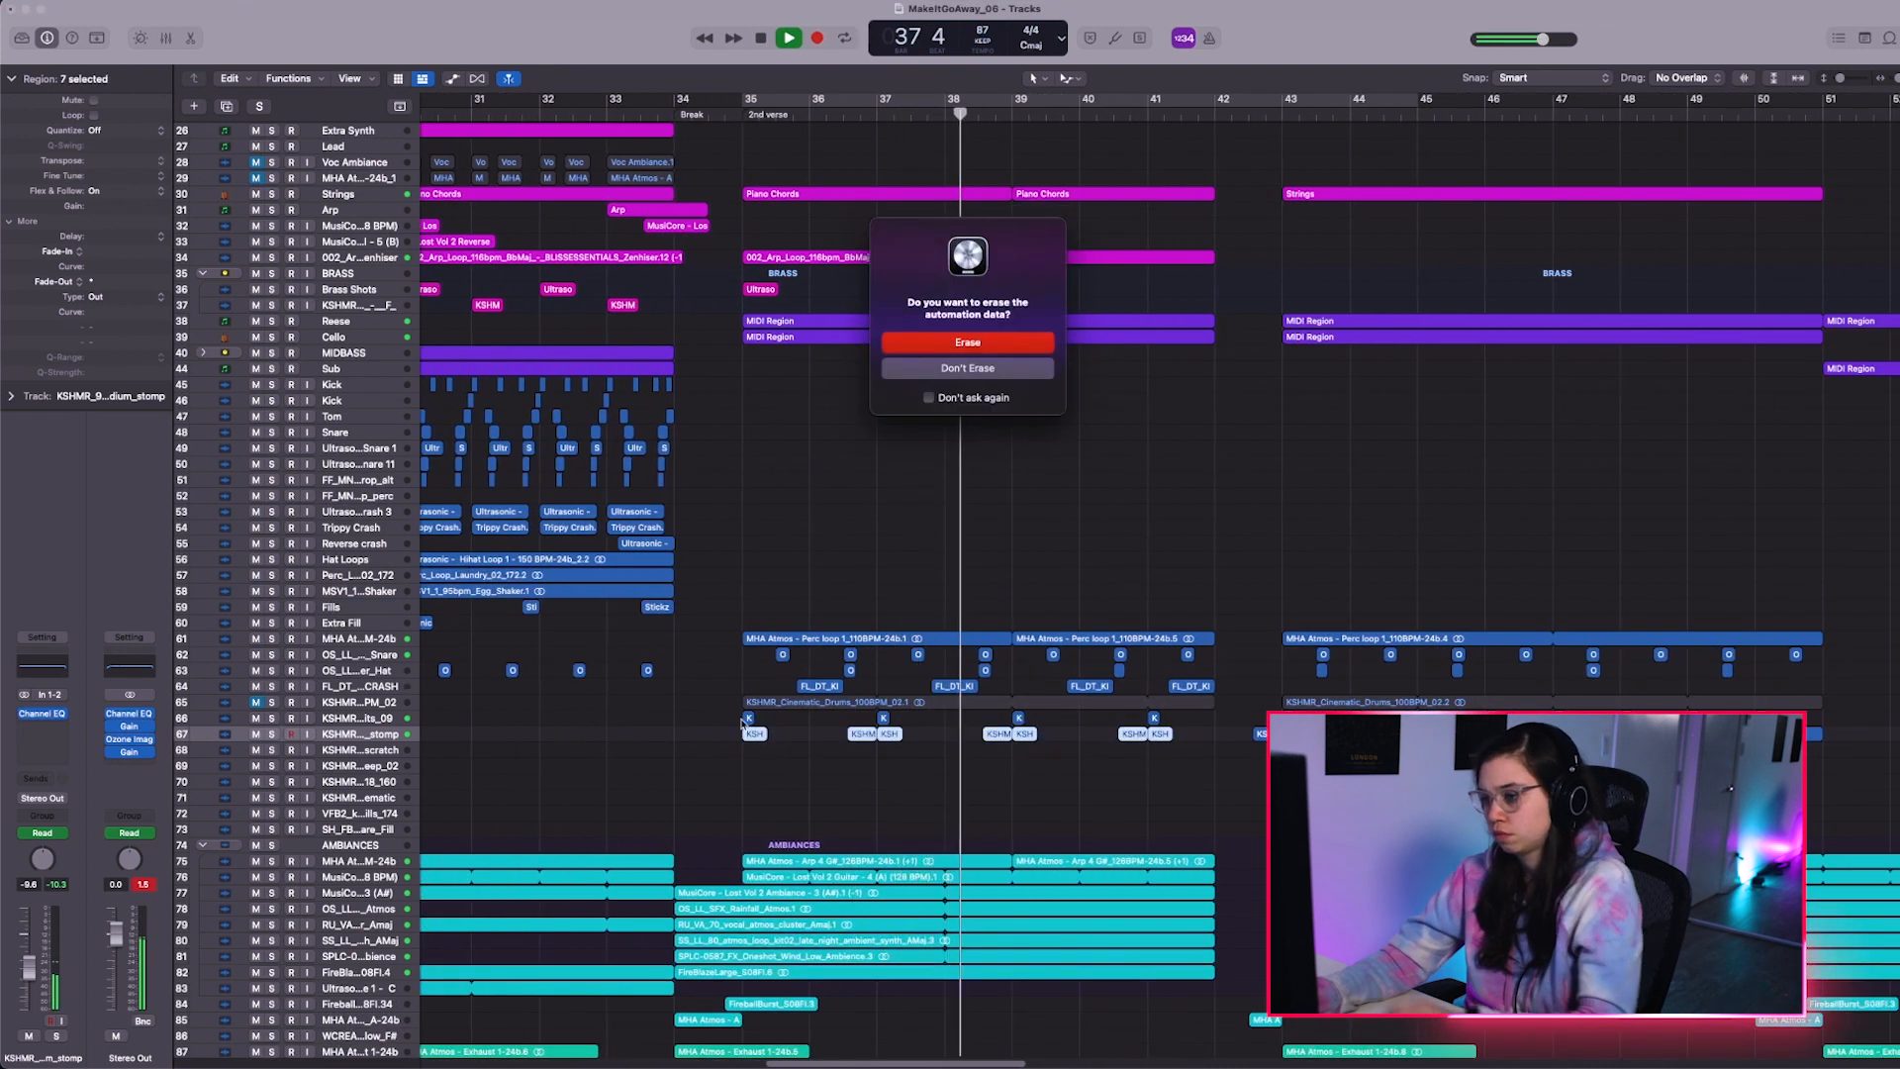
{"action": "left_click", "coordinate": [993, 344]}
{"action": "key", "text": "space"}
{"action": "scroll", "coordinate": [1153, 481], "scroll_direction": "down", "scroll_amount": 3}
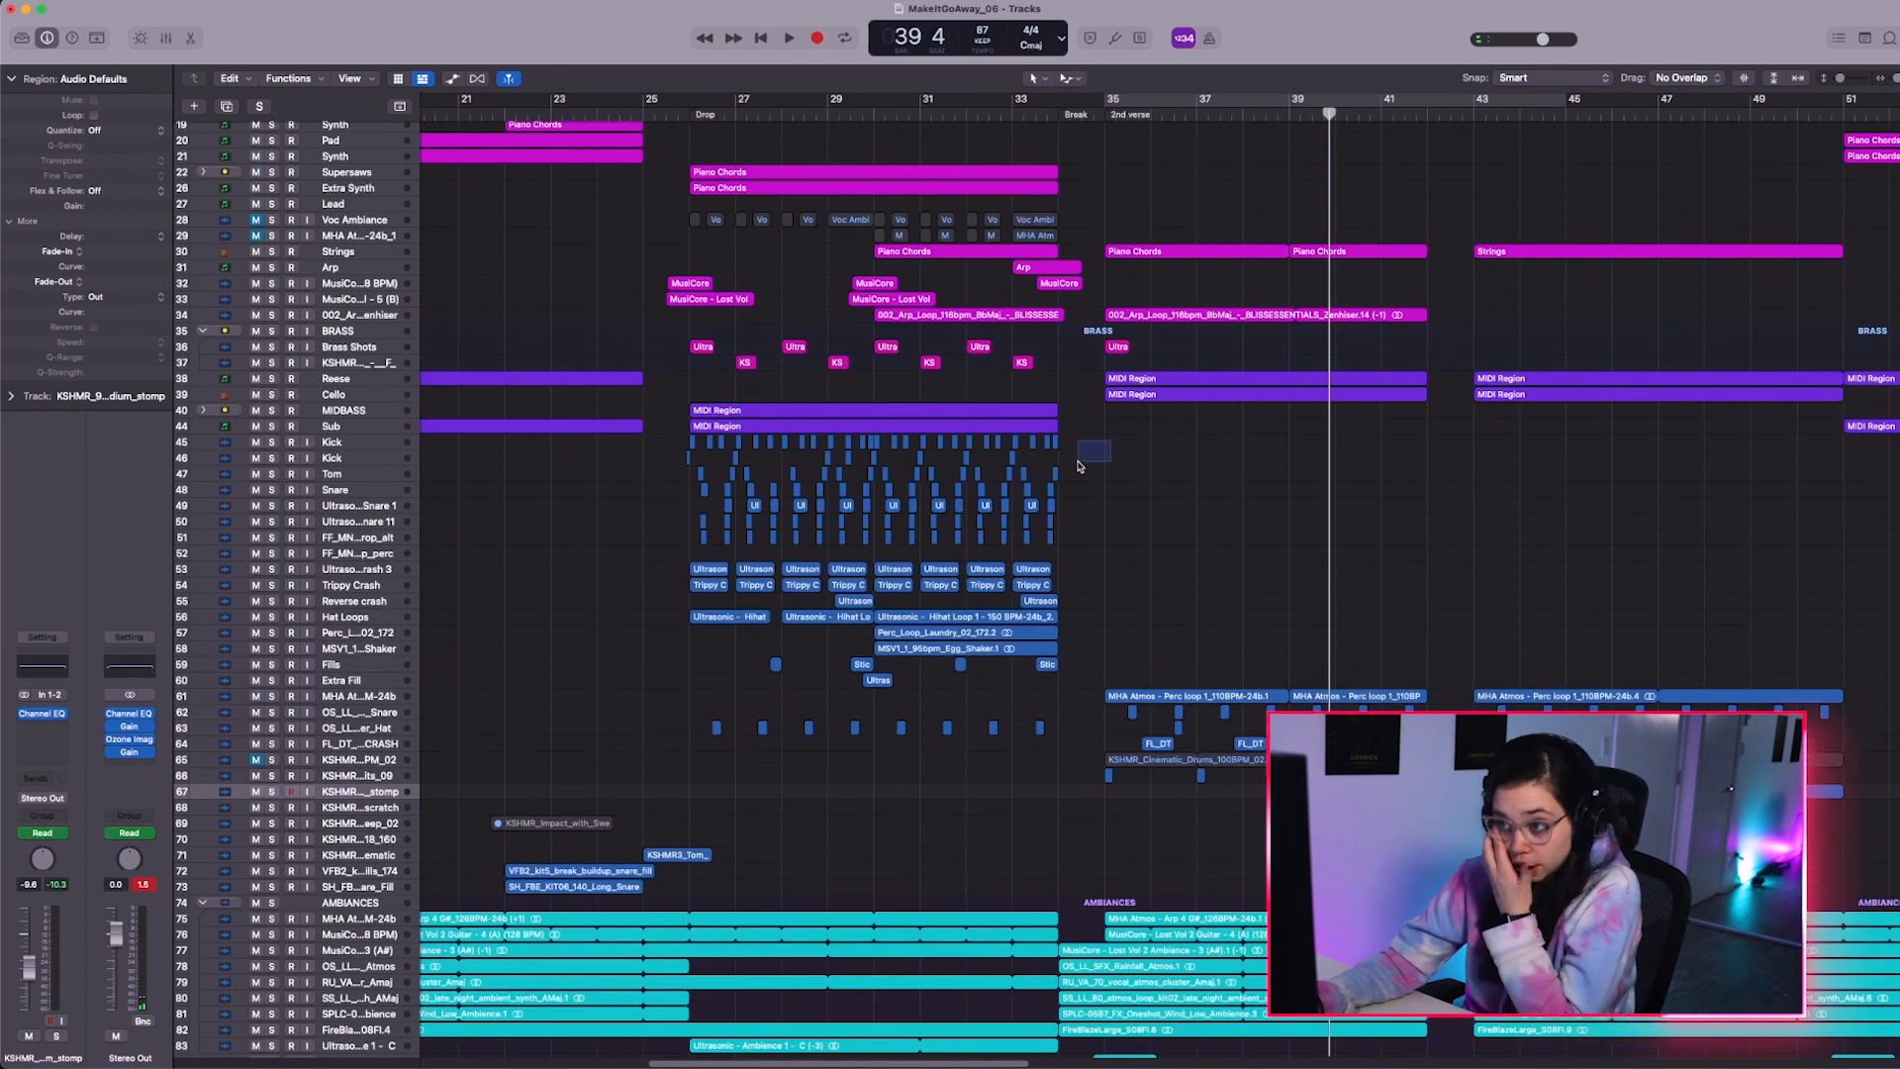
Group the tracks from Kick to Extra Fill into a summing stack named DRUMS DROP
{"action": "left_click_drag", "start_coordinate": [337, 441], "coordinate": [341, 679]}
{"action": "key", "text": "super+shift+d"}
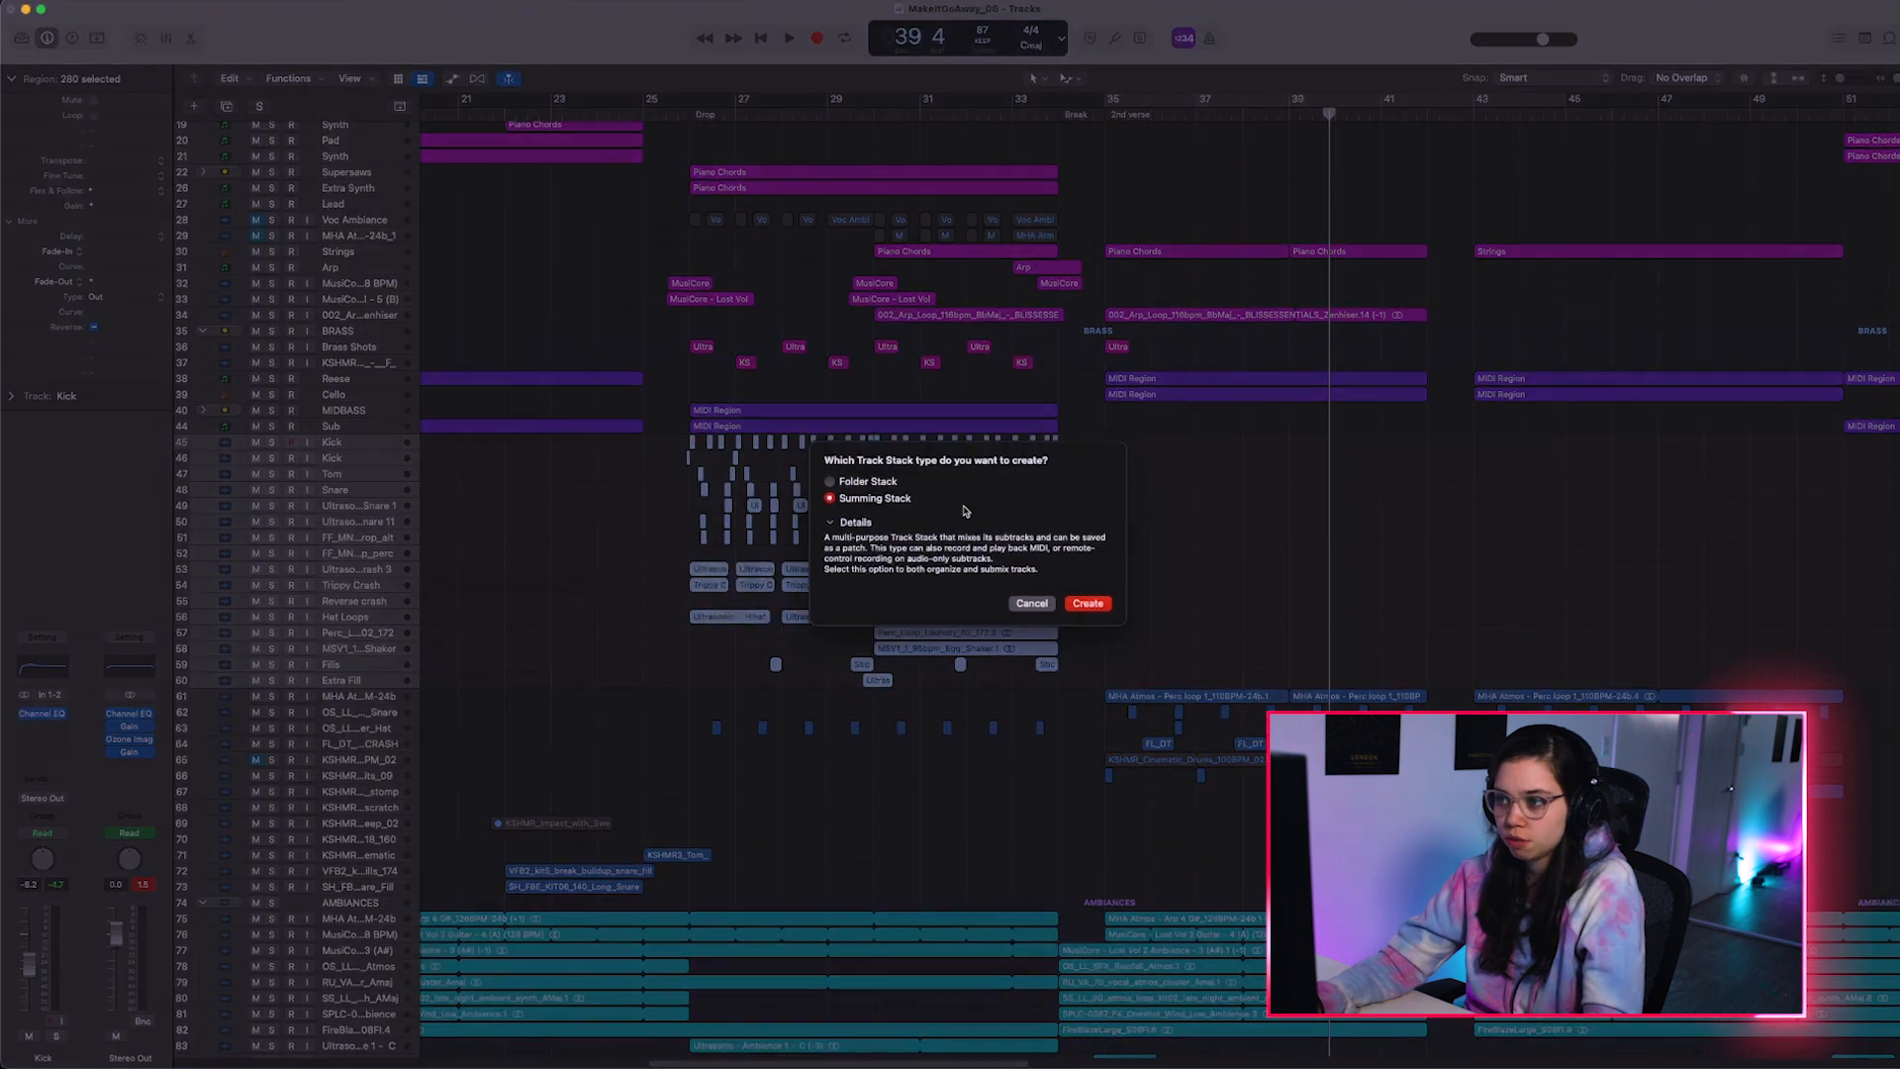
{"action": "left_click", "coordinate": [1087, 603]}
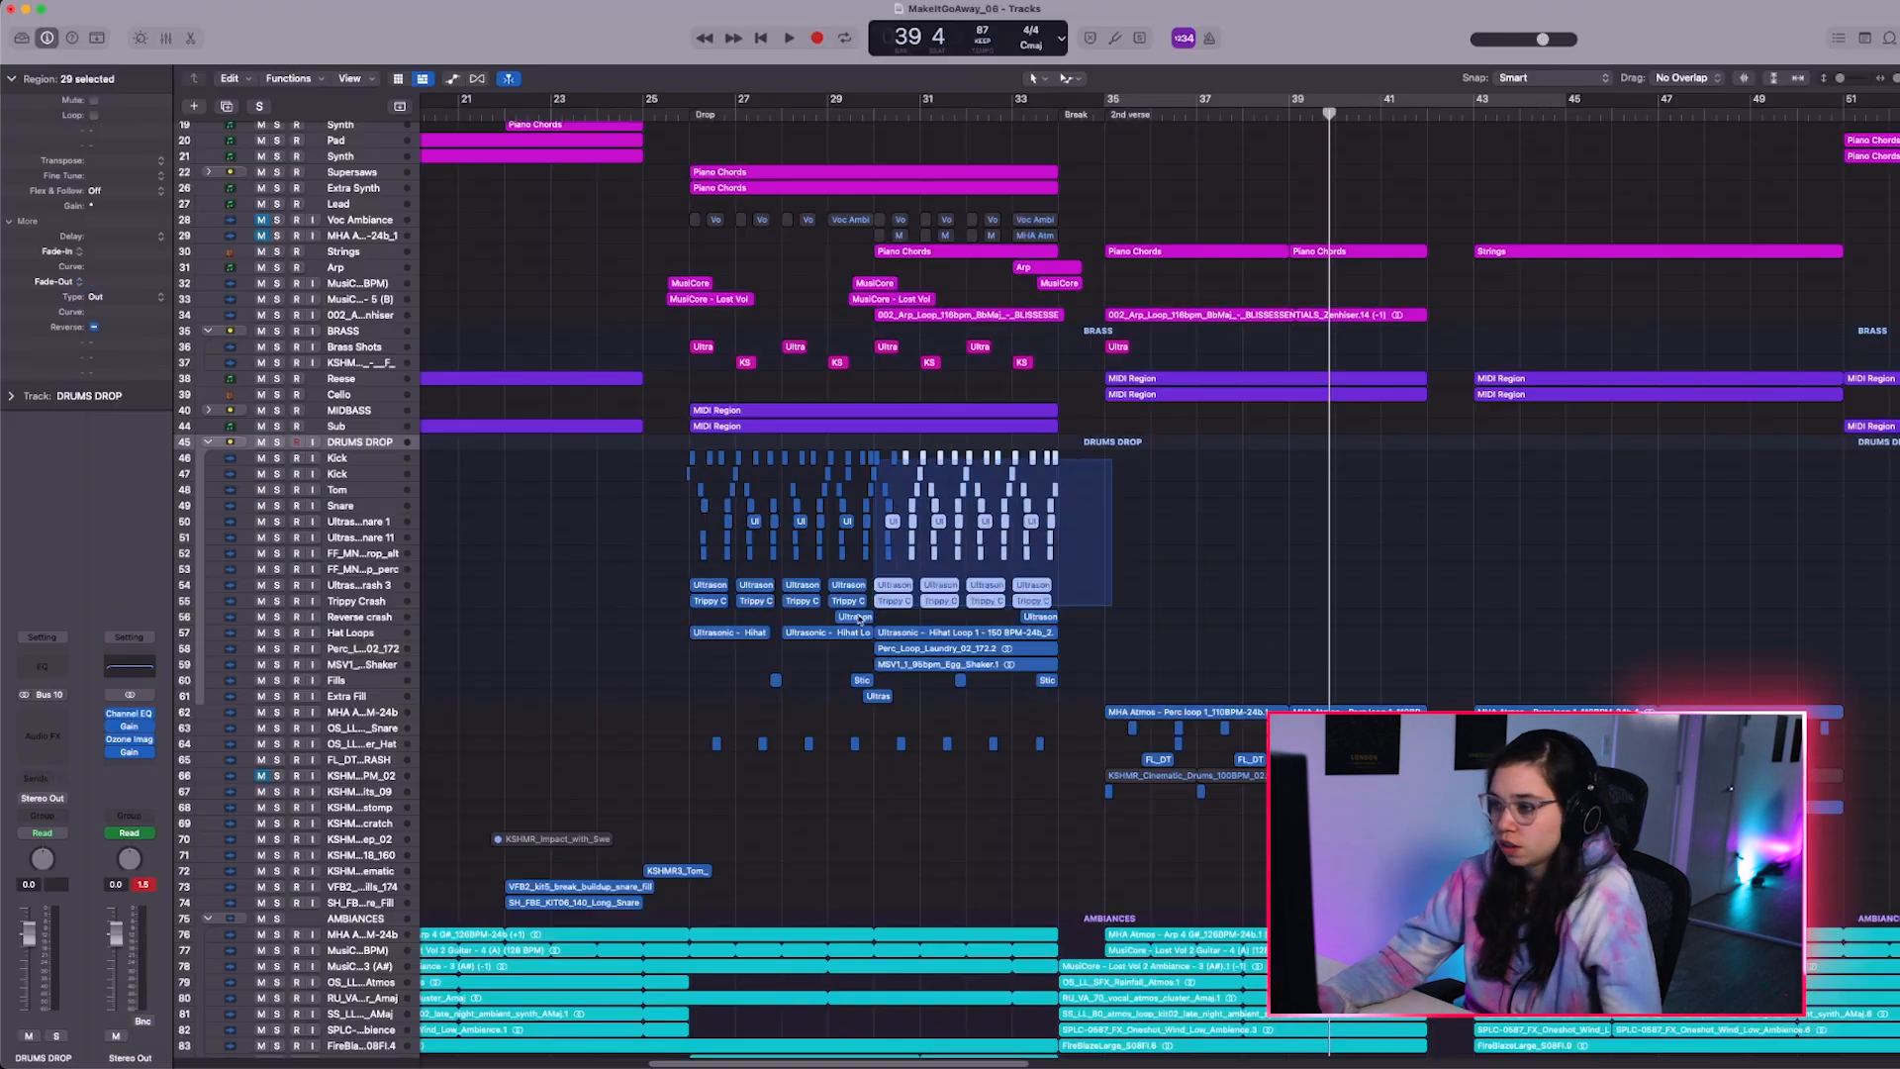
Try copying all the DRUMS DROP regions from the drop to bar 35, including their automation
{"action": "left_click_drag", "start_coordinate": [676, 701], "coordinate": [676, 699]}
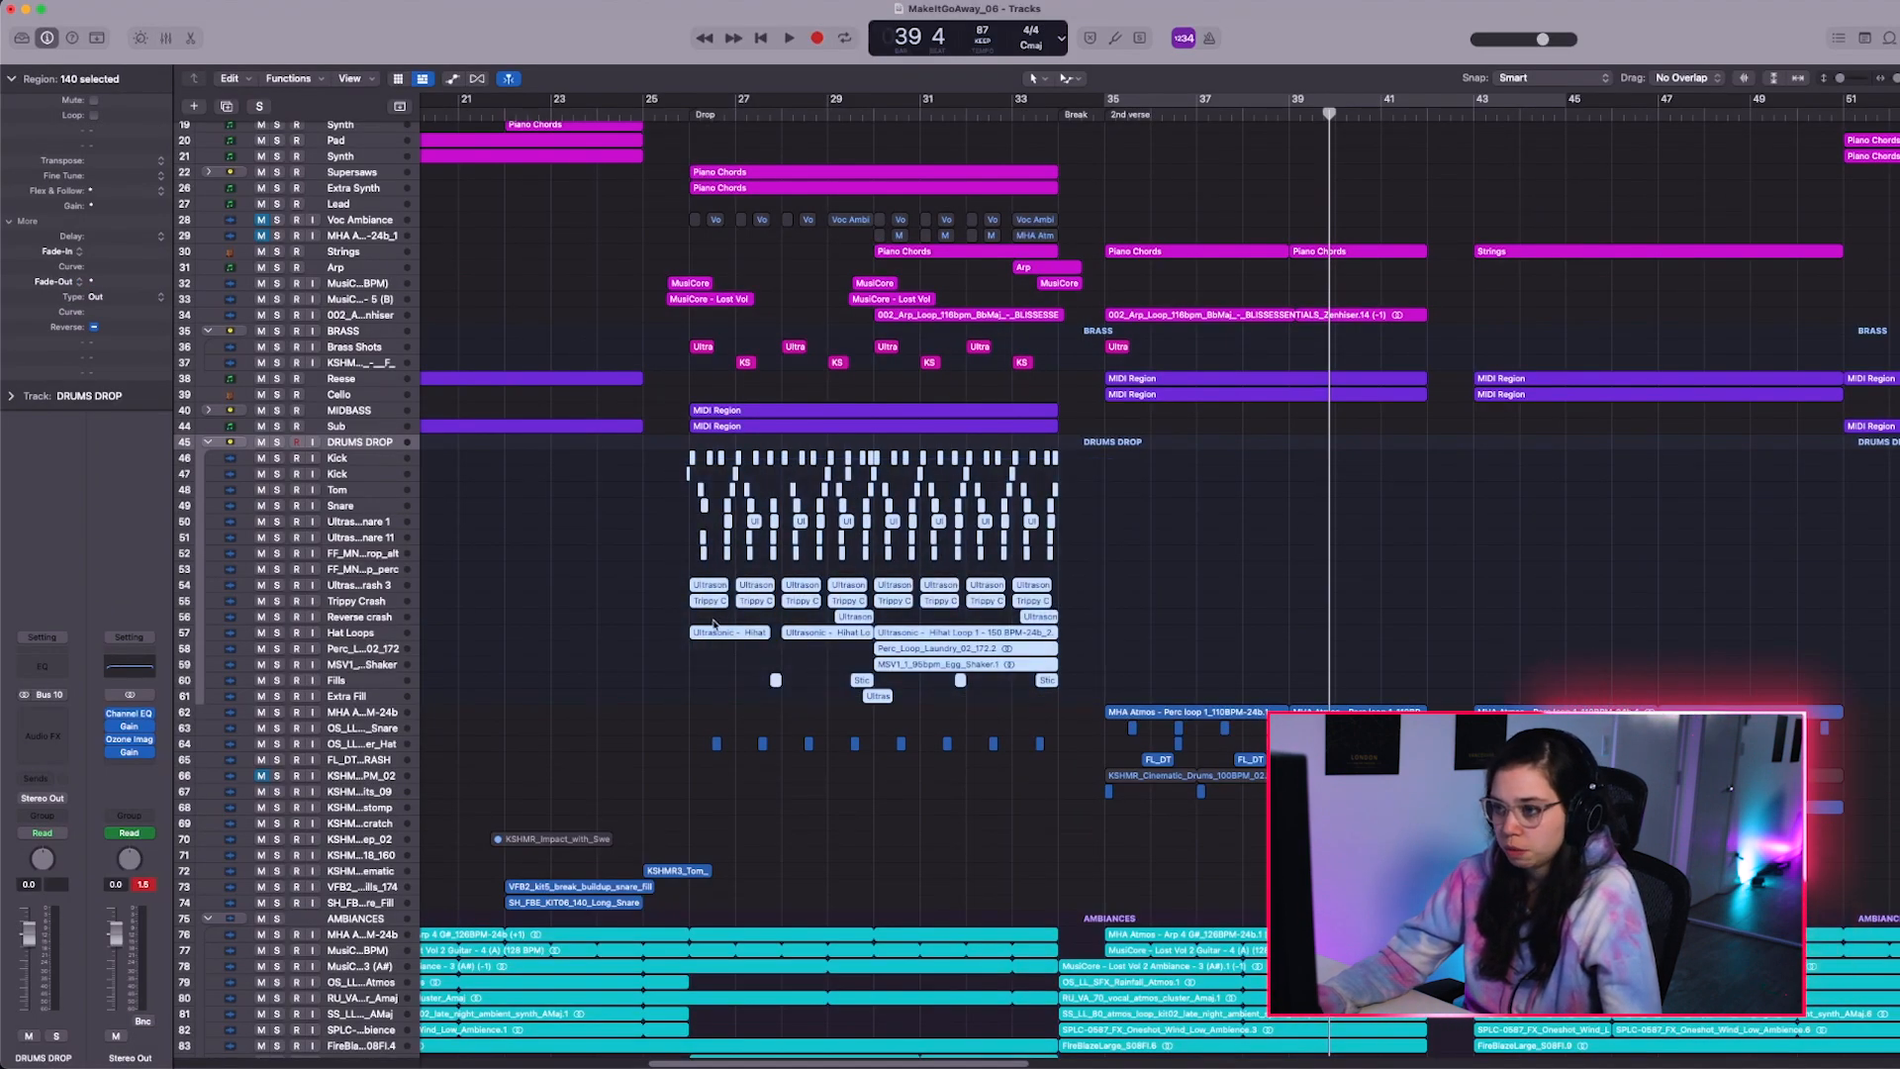
{"action": "left_click_drag", "start_coordinate": [715, 634], "coordinate": [1128, 639]}
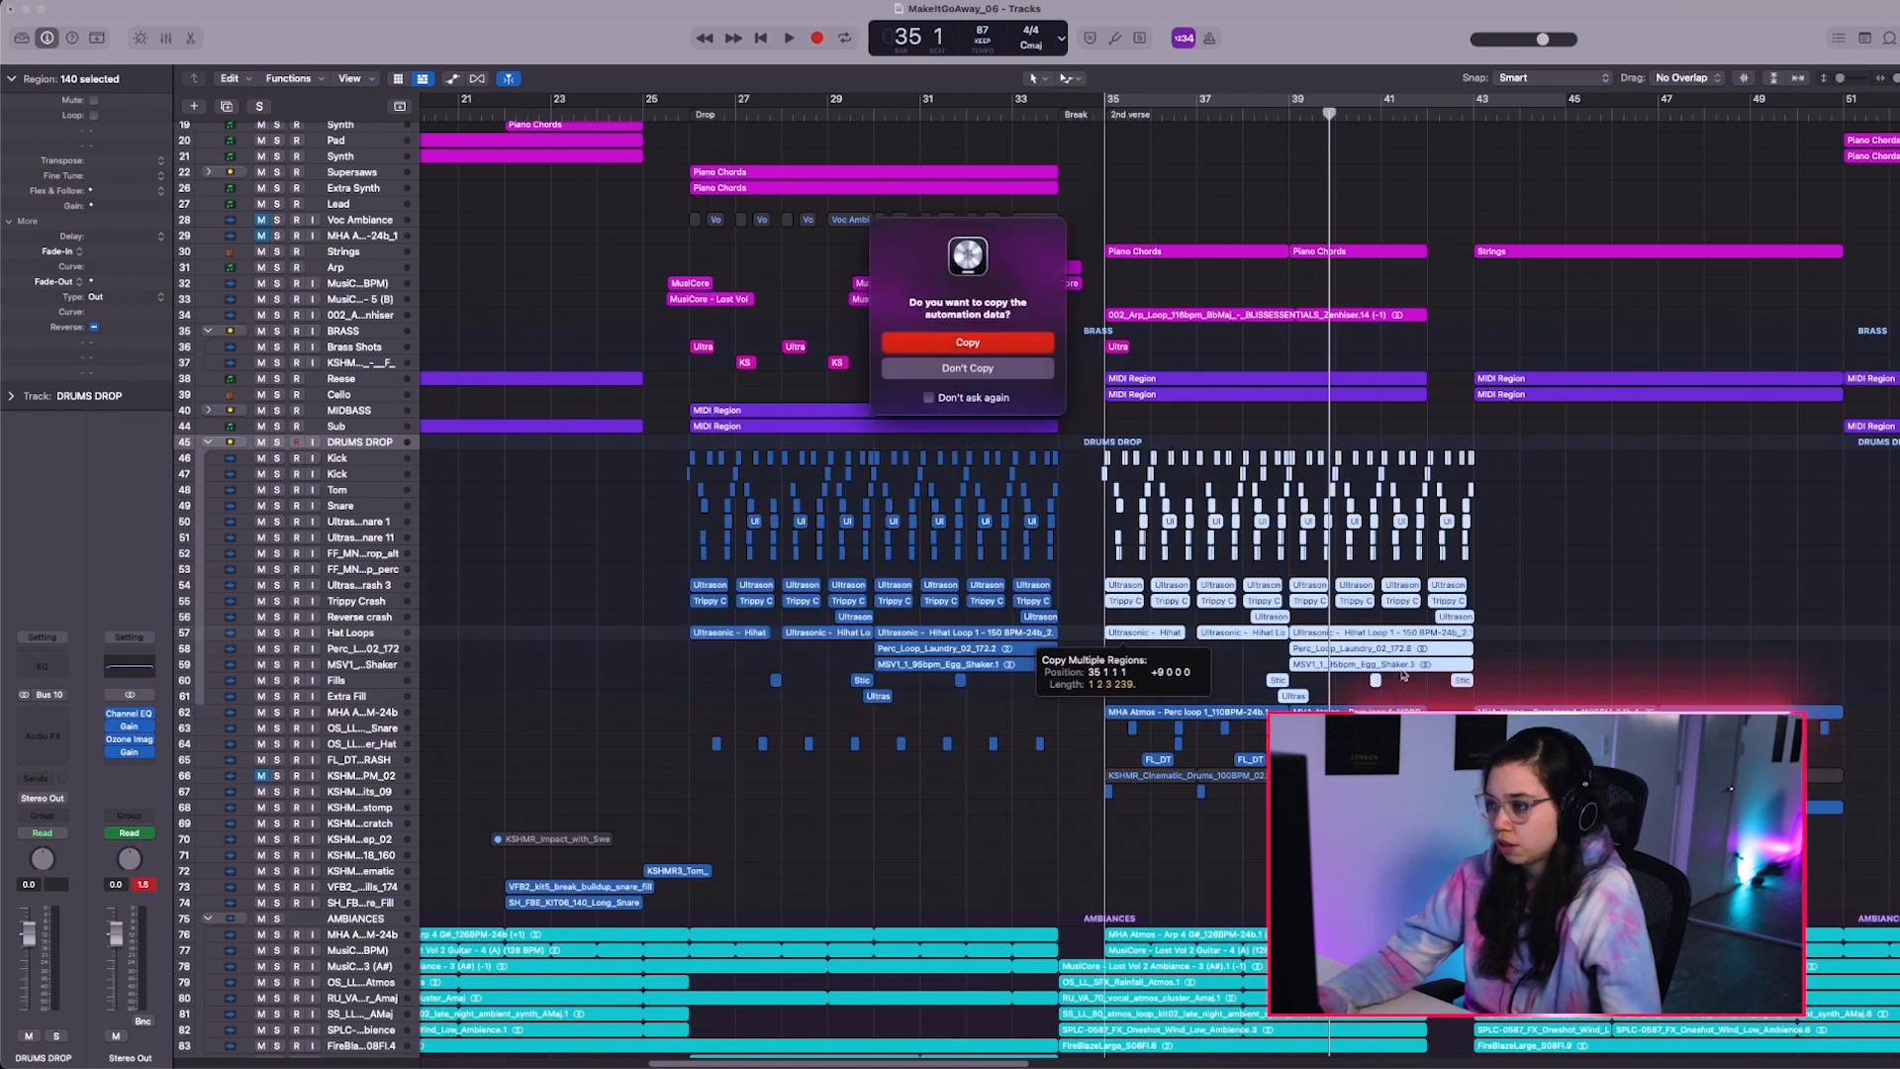
{"action": "left_click", "coordinate": [965, 343]}
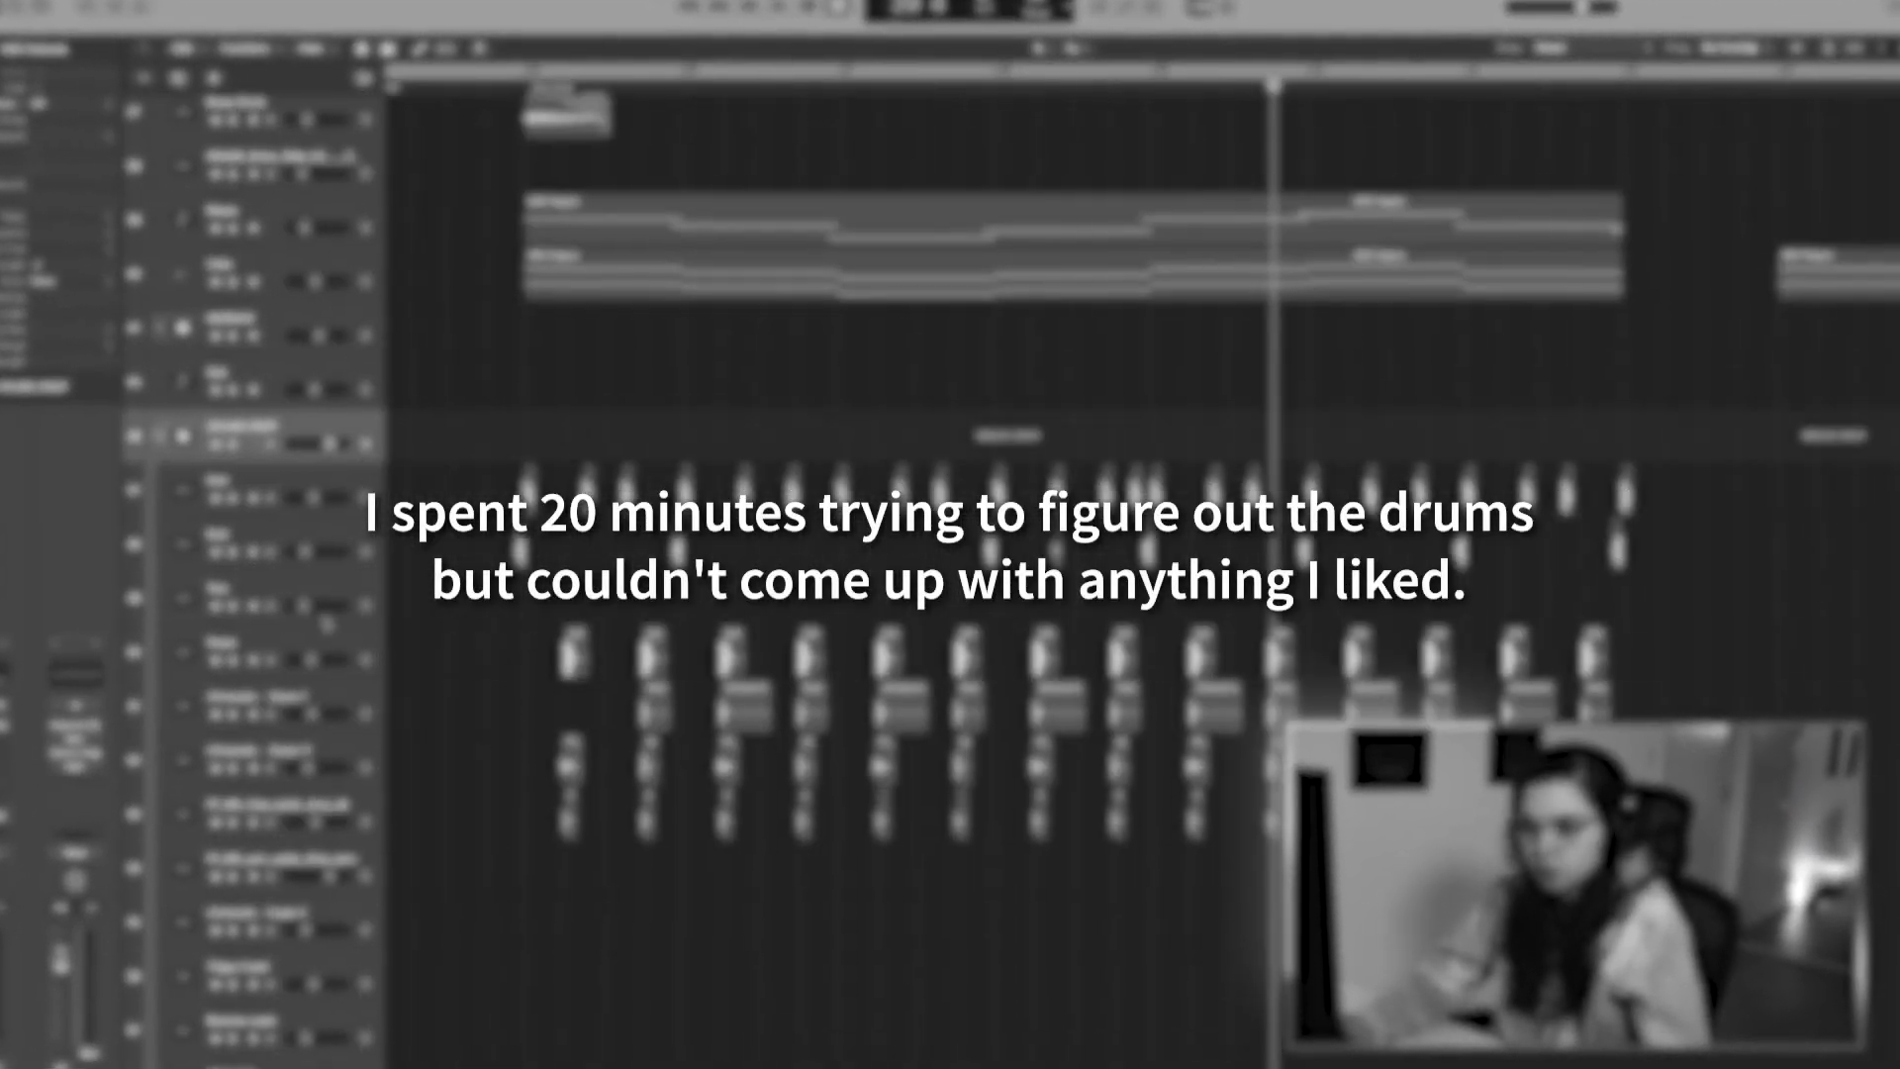
Select the Snare track and open an audio effect slot on its channel strip
{"action": "left_click", "coordinate": [331, 644]}
{"action": "left_click", "coordinate": [332, 806], "text": "shift"}
{"action": "left_click", "coordinate": [332, 644]}
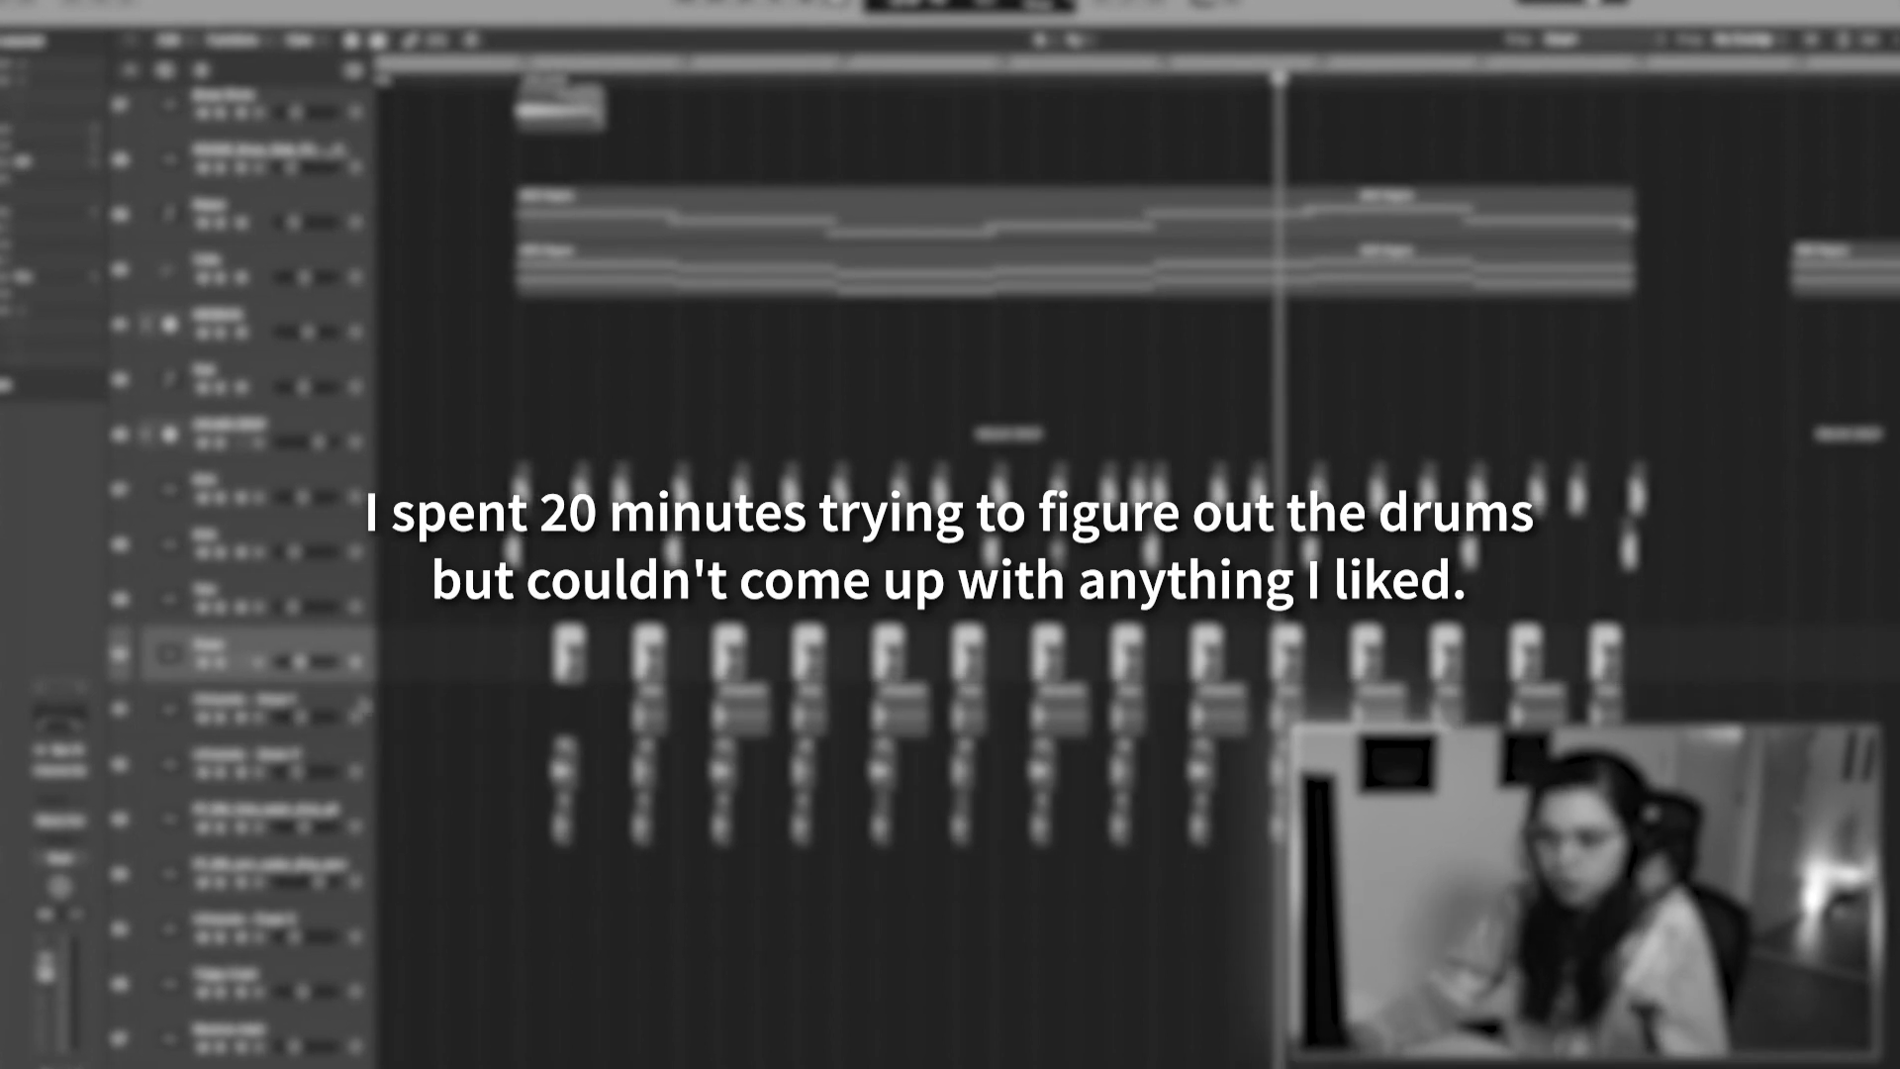
{"action": "left_click", "coordinate": [76, 730]}
{"action": "mouse_move", "coordinate": [108, 799]}
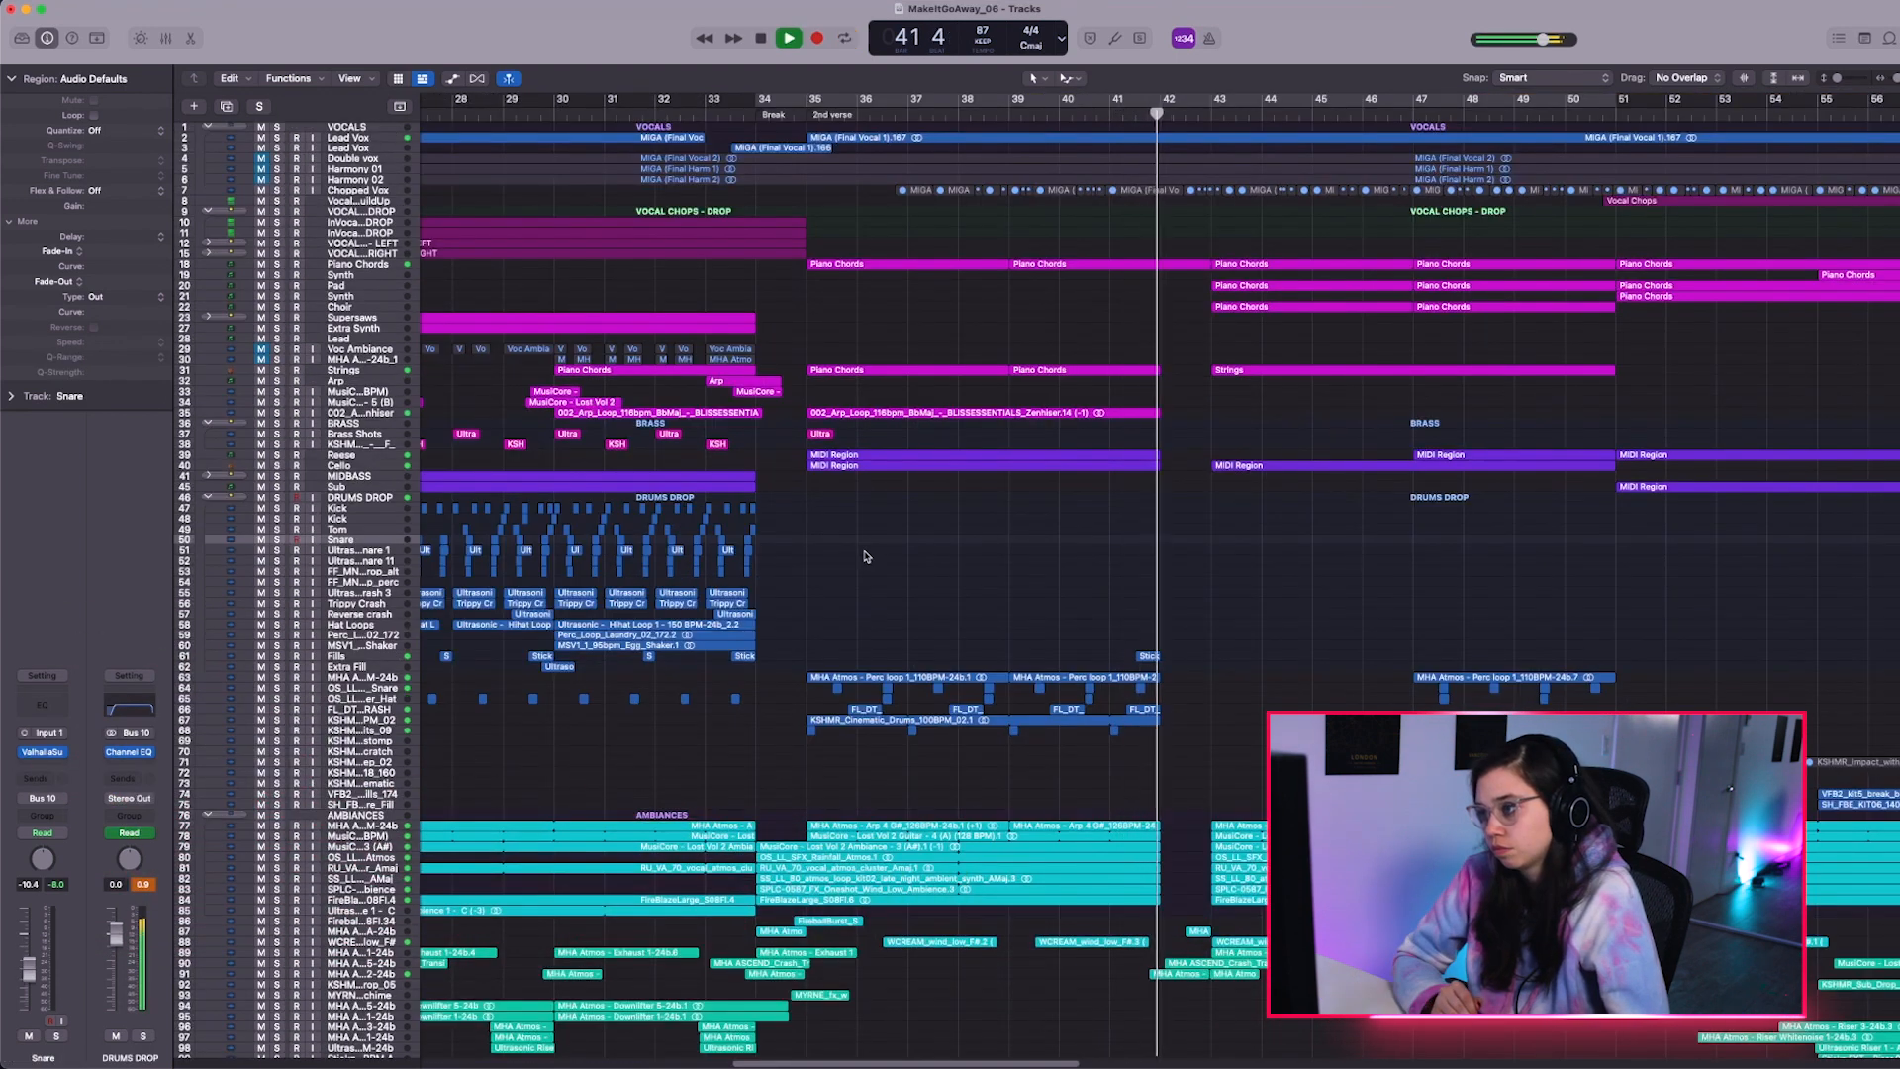
Play the second verse through bars 41 to 43 and examine the percussion and fill before the gap at bar 42
{"action": "key", "text": "super+Down"}
{"action": "key", "text": "super+Down"}
{"action": "key", "text": "super+Down"}
{"action": "key", "text": "super+Down"}
{"action": "key", "text": "super+Down"}
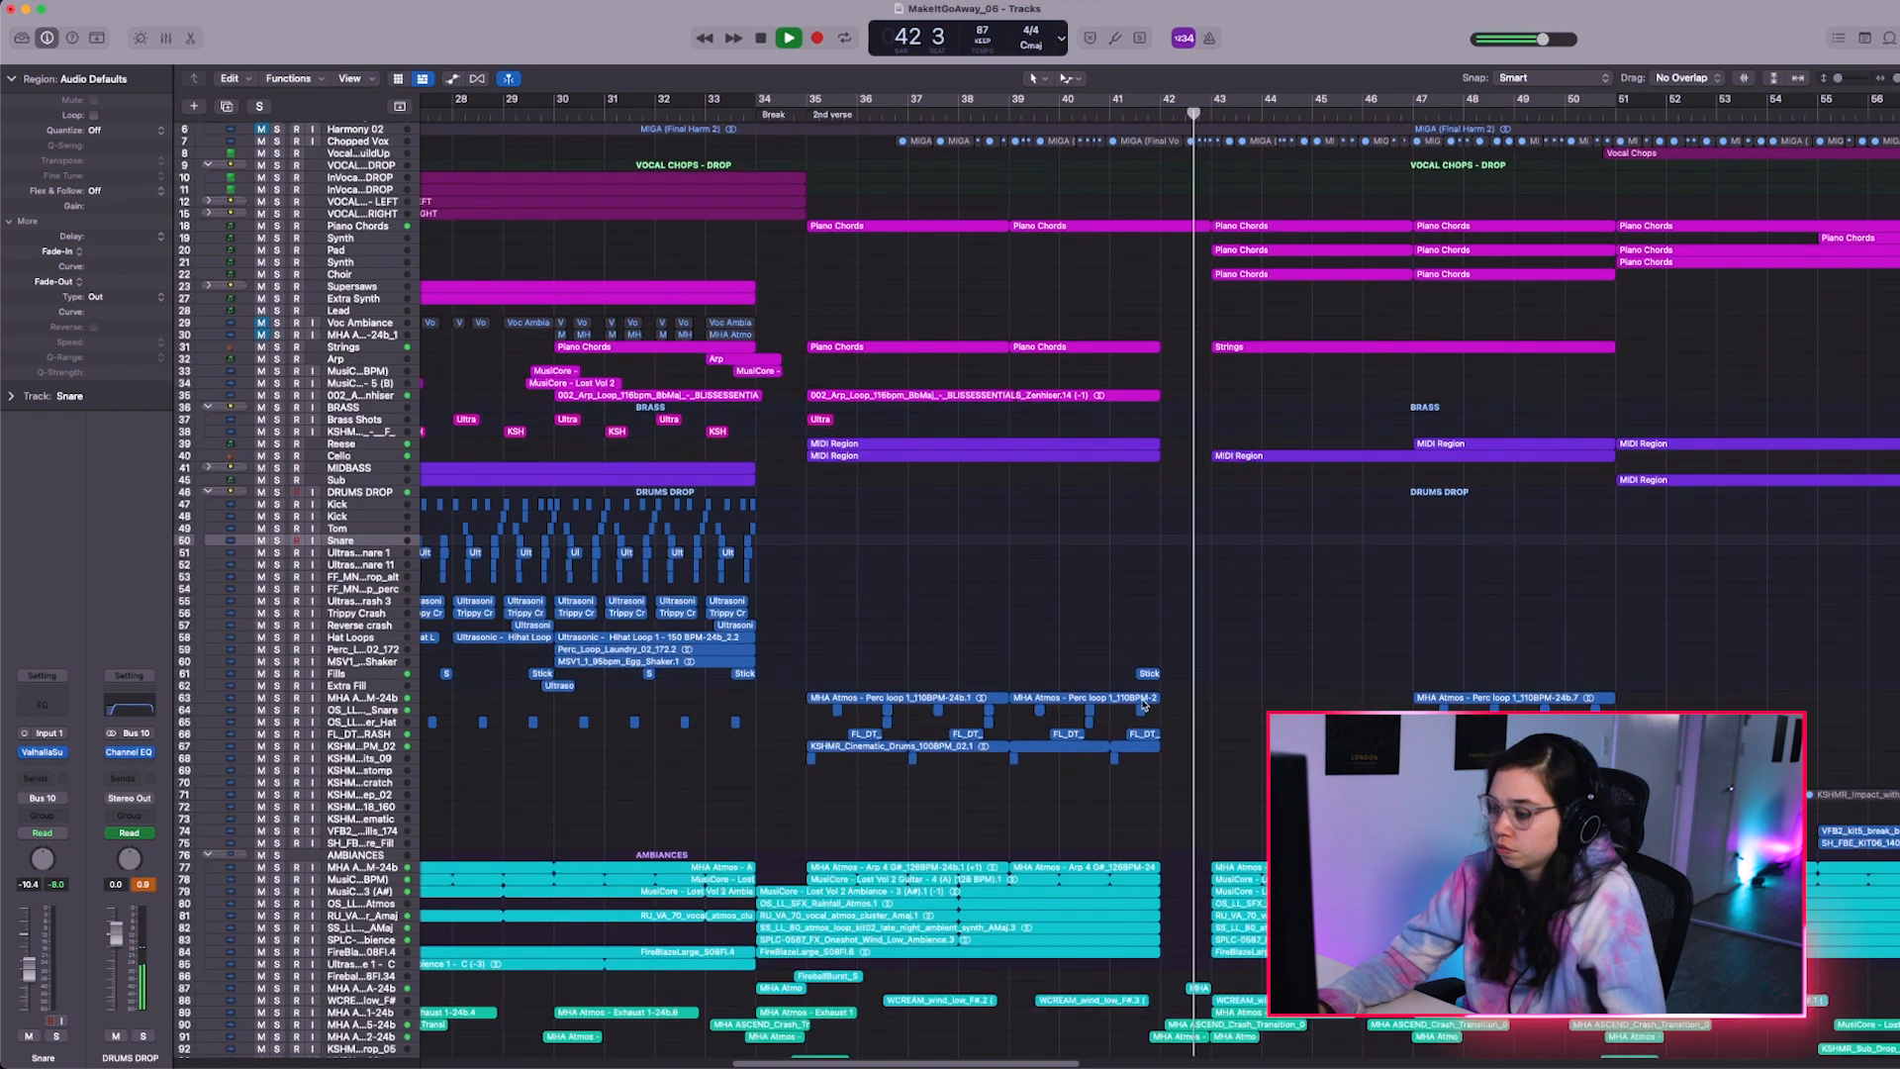
{"action": "scroll", "coordinate": [1163, 701], "scroll_direction": "down", "scroll_amount": 5}
{"action": "key", "text": "super+Right"}
{"action": "key", "text": "super+Right"}
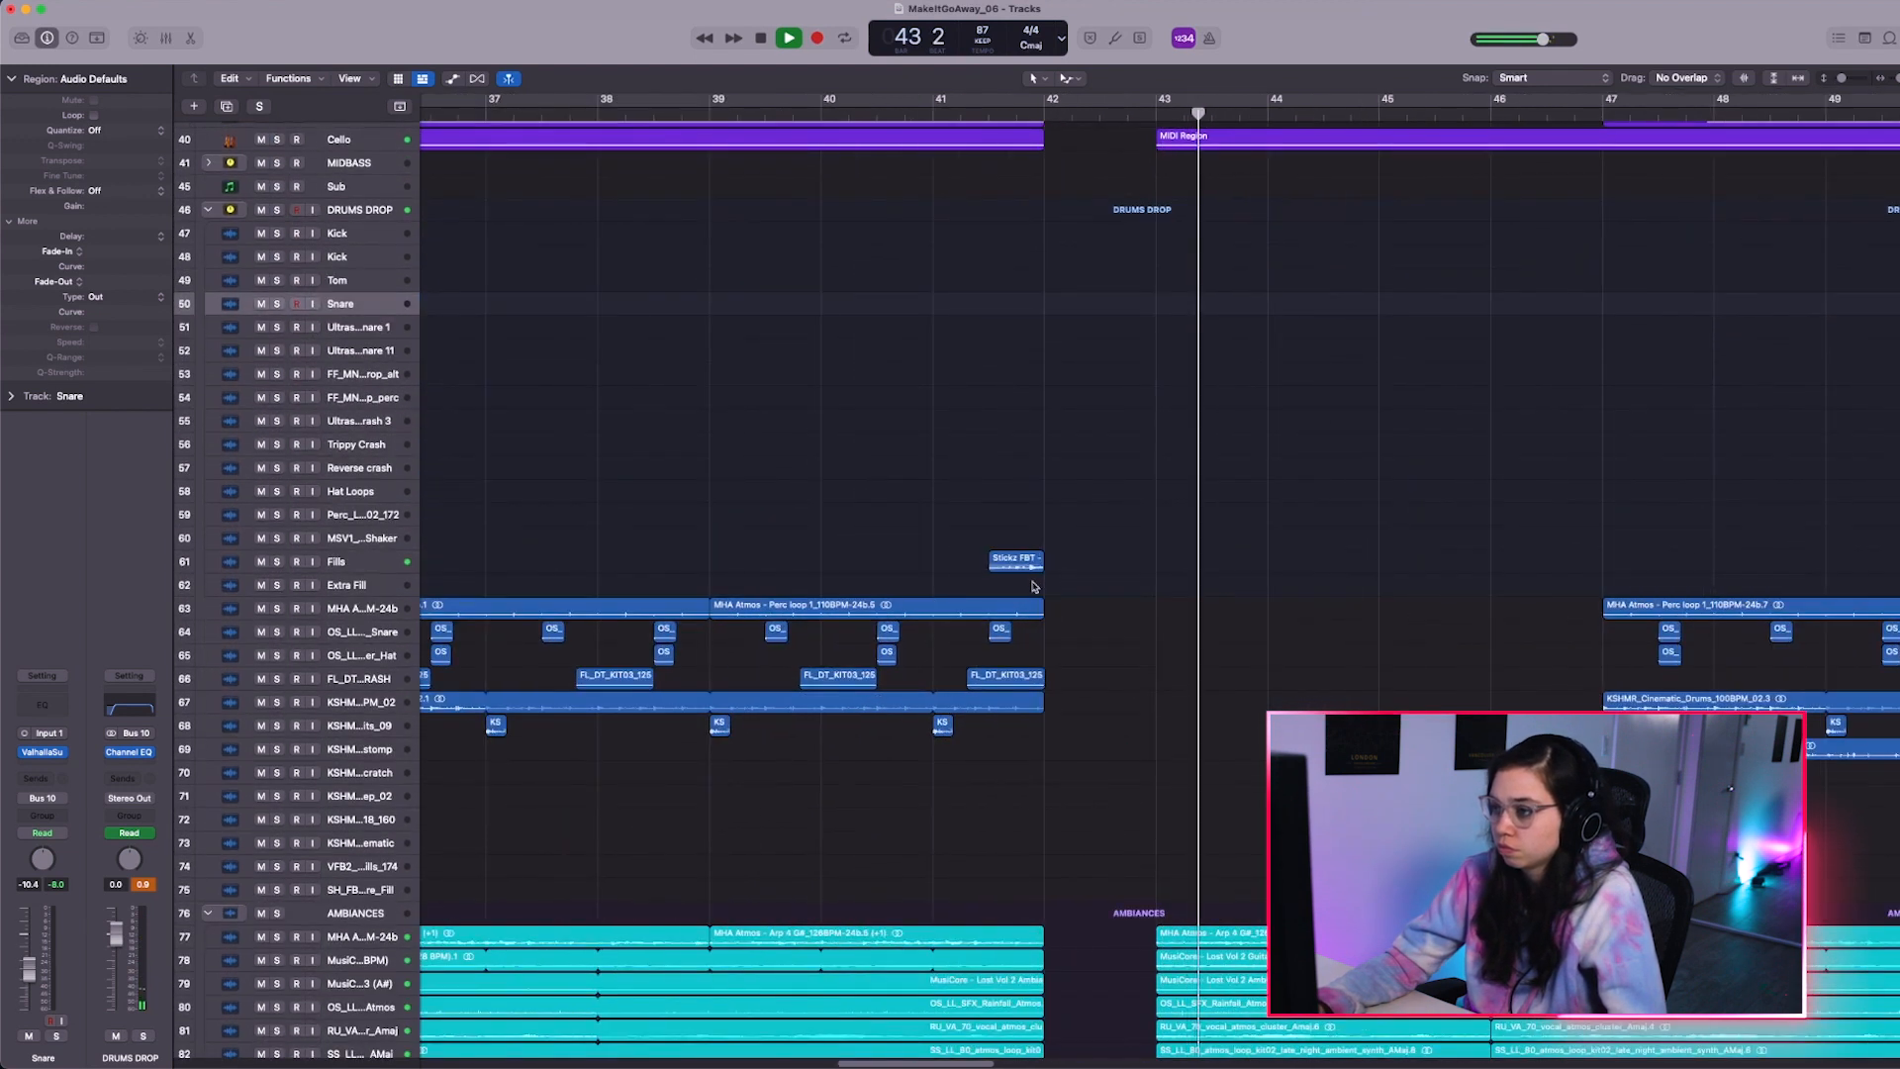
{"action": "key", "text": "space"}
Lower the high-cut frequency in the Fills track's Channel EQ while playing KSHMR_Short_Drum_Fill at bar 41
{"action": "key", "text": "super+Tab"}
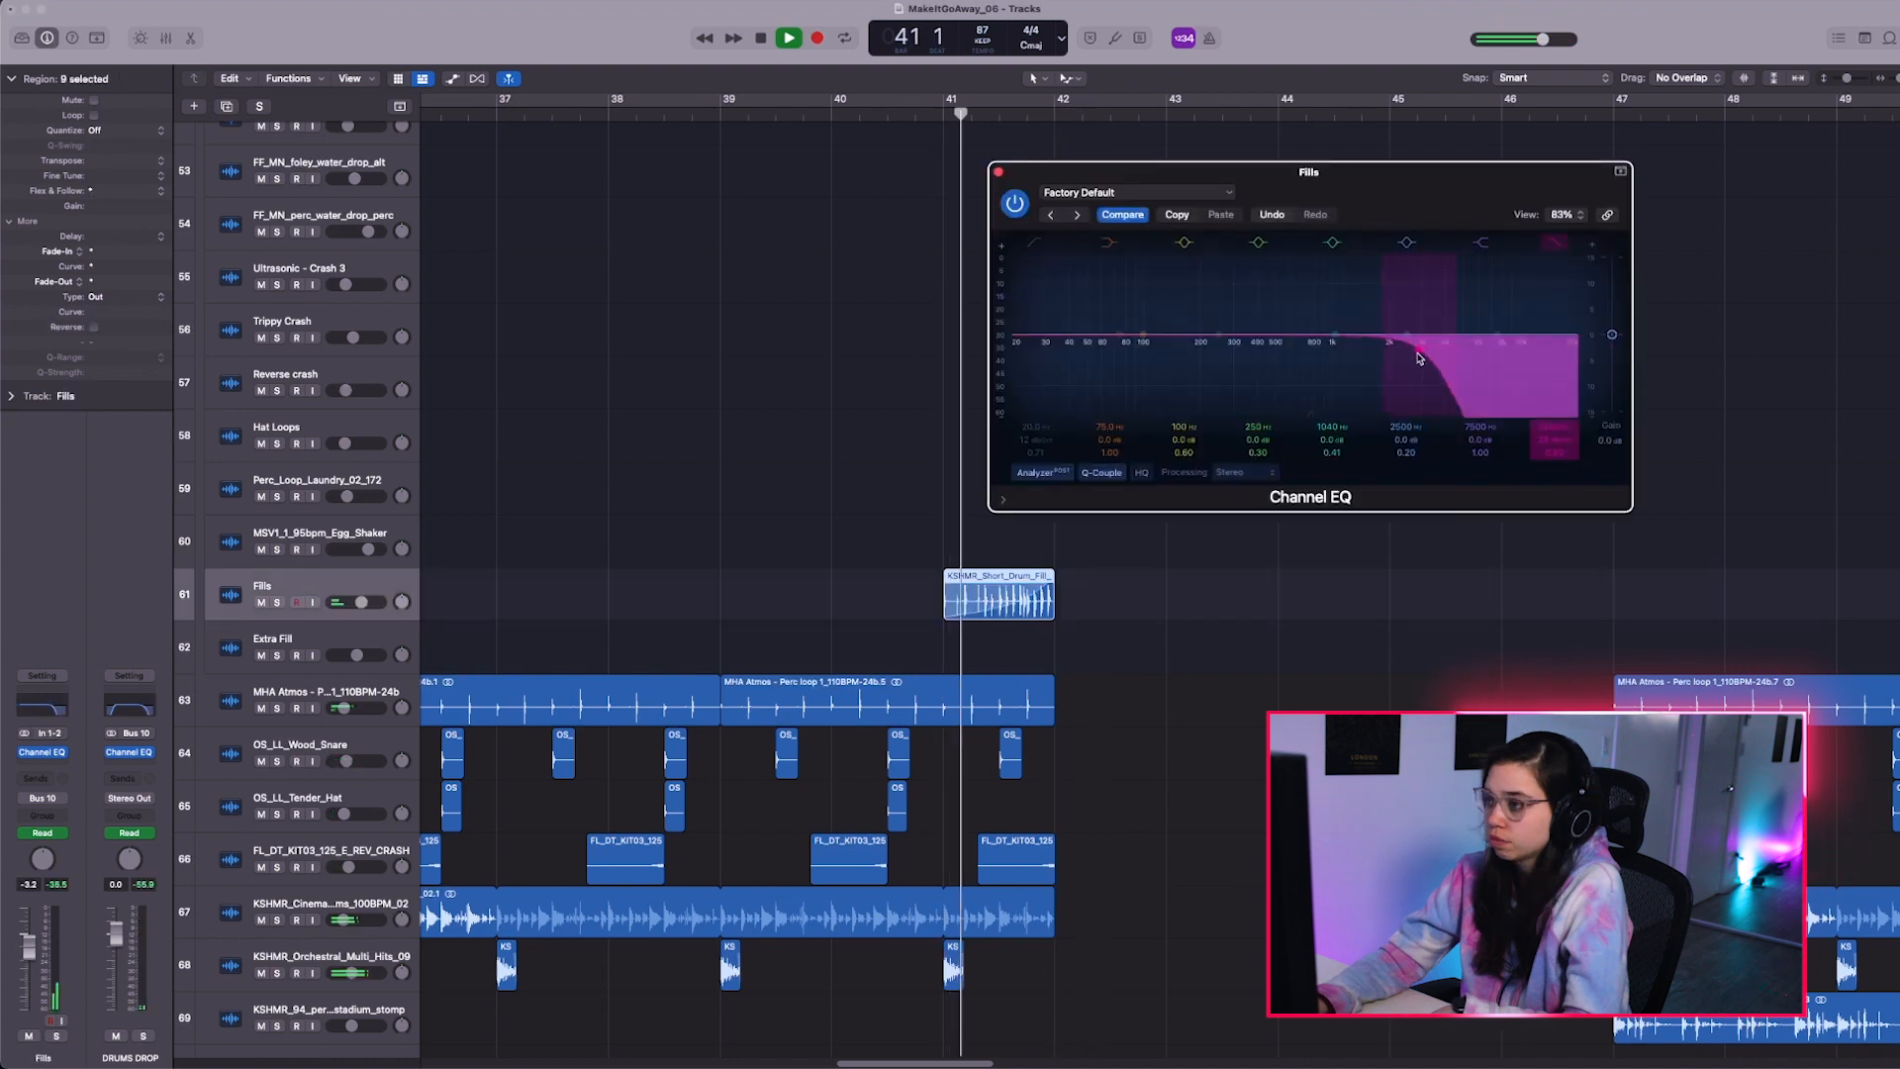
{"action": "left_click_drag", "start_coordinate": [1418, 358], "coordinate": [1389, 357]}
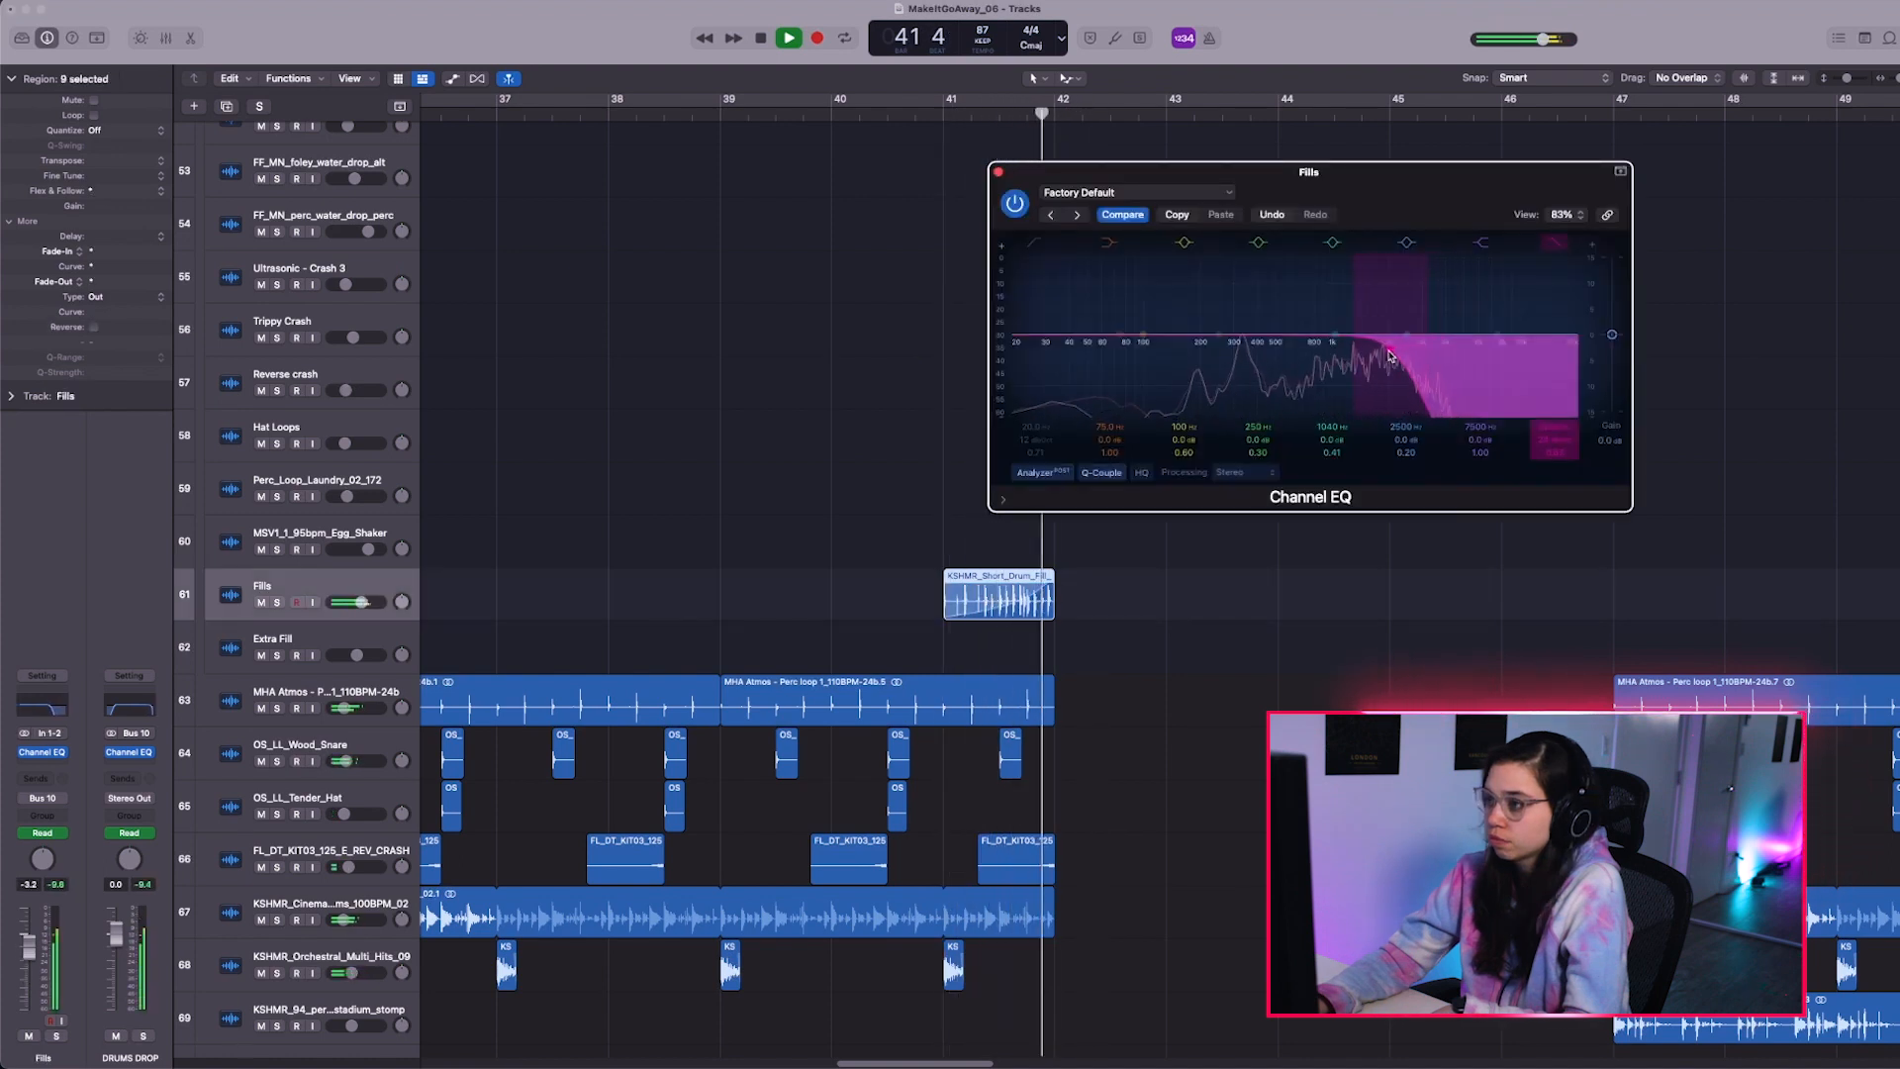
{"action": "key", "text": "space"}
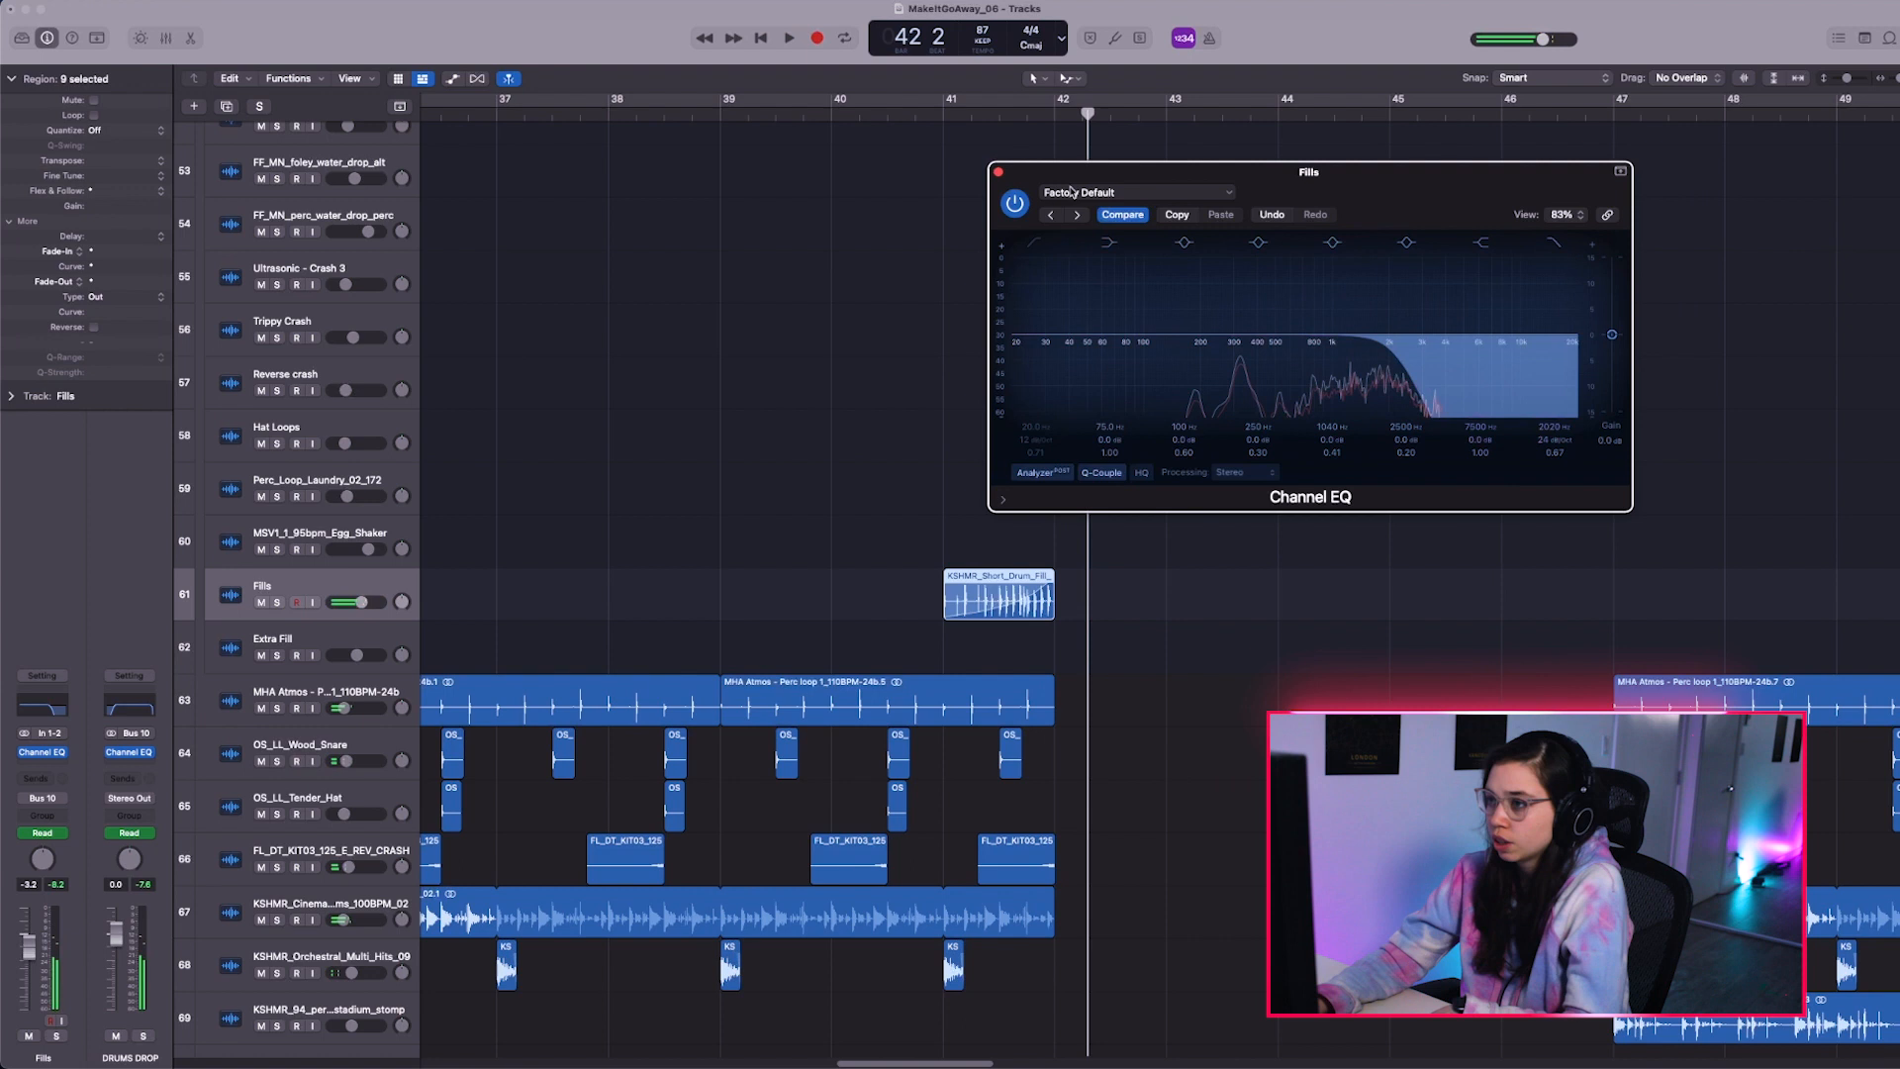
Close the Fills track's Channel EQ and examine the arrangement of the drum, ambience and effect tracks from the drop through the second verse
{"action": "left_click", "coordinate": [999, 175]}
{"action": "left_click", "coordinate": [613, 115]}
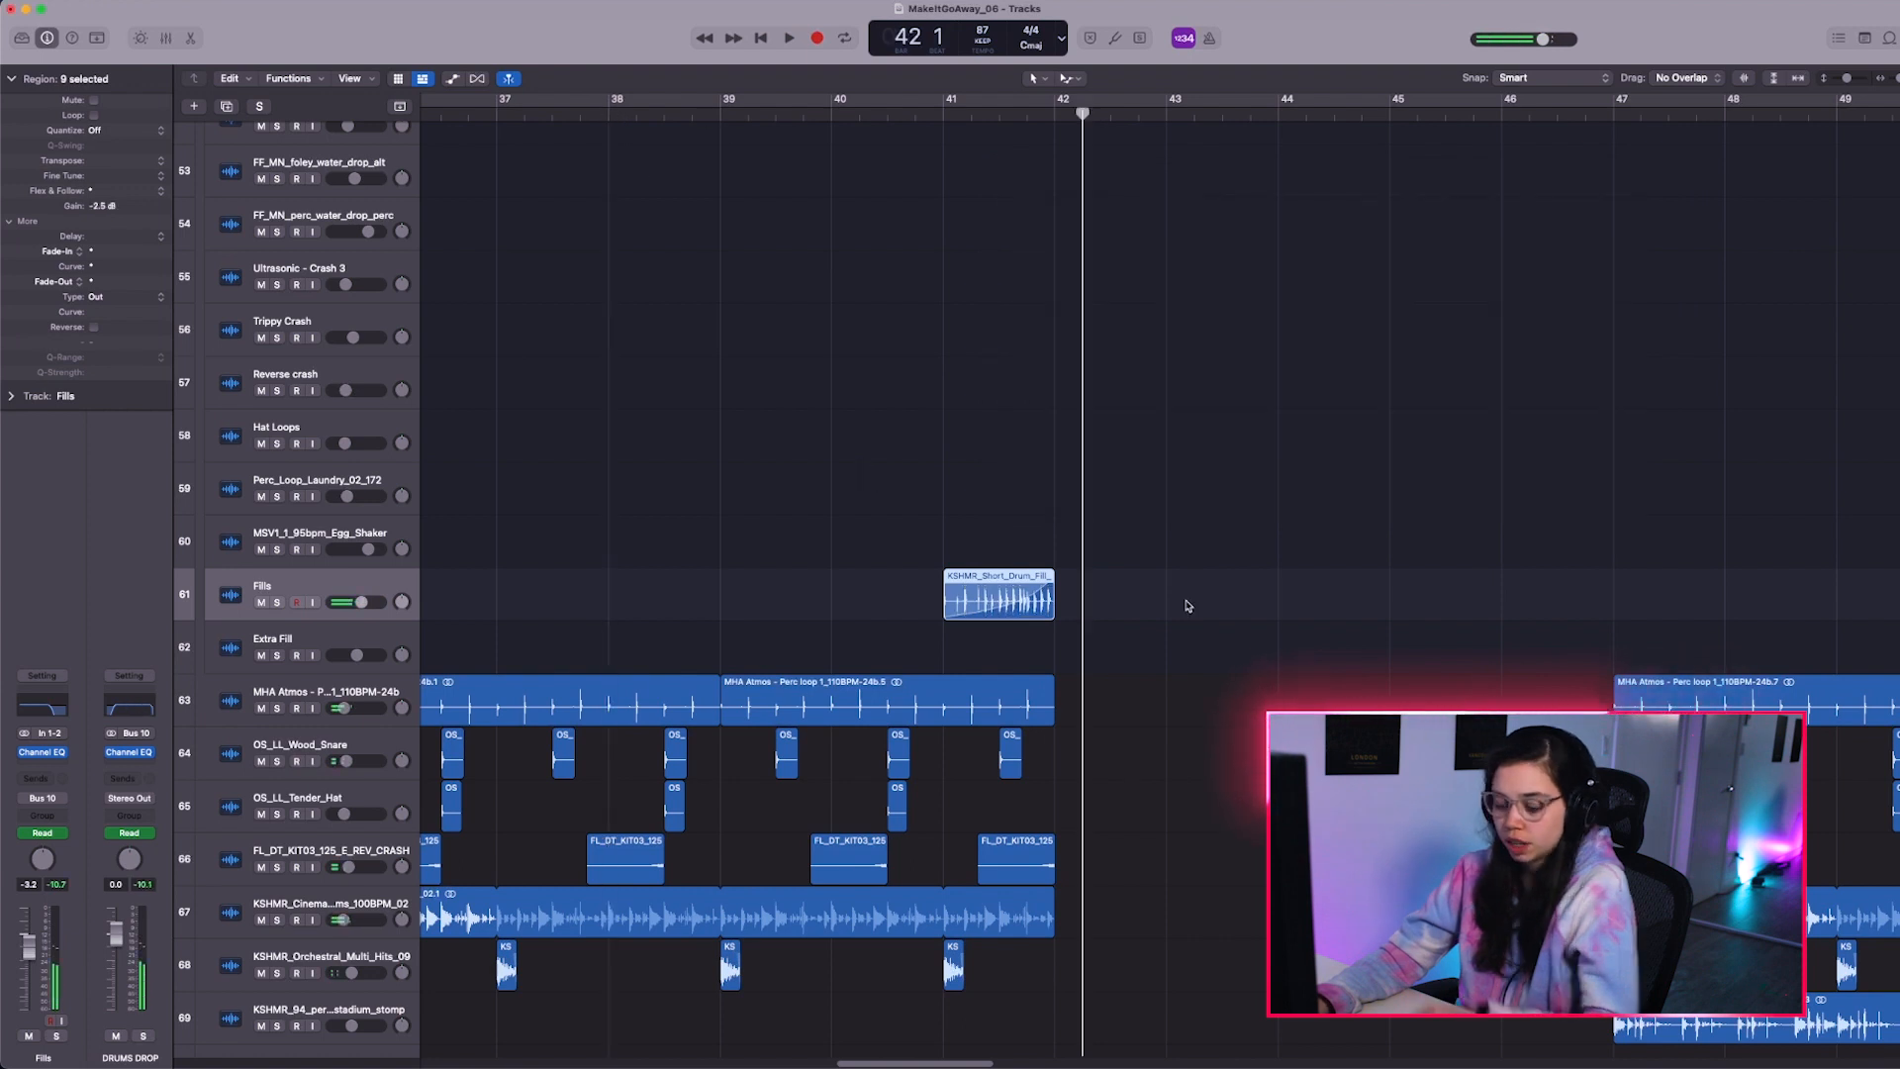
{"action": "key", "text": "super+Up"}
{"action": "key", "text": "super+Up"}
{"action": "key", "text": "super+Up"}
{"action": "scroll", "coordinate": [1171, 668], "scroll_direction": "down", "scroll_amount": 10}
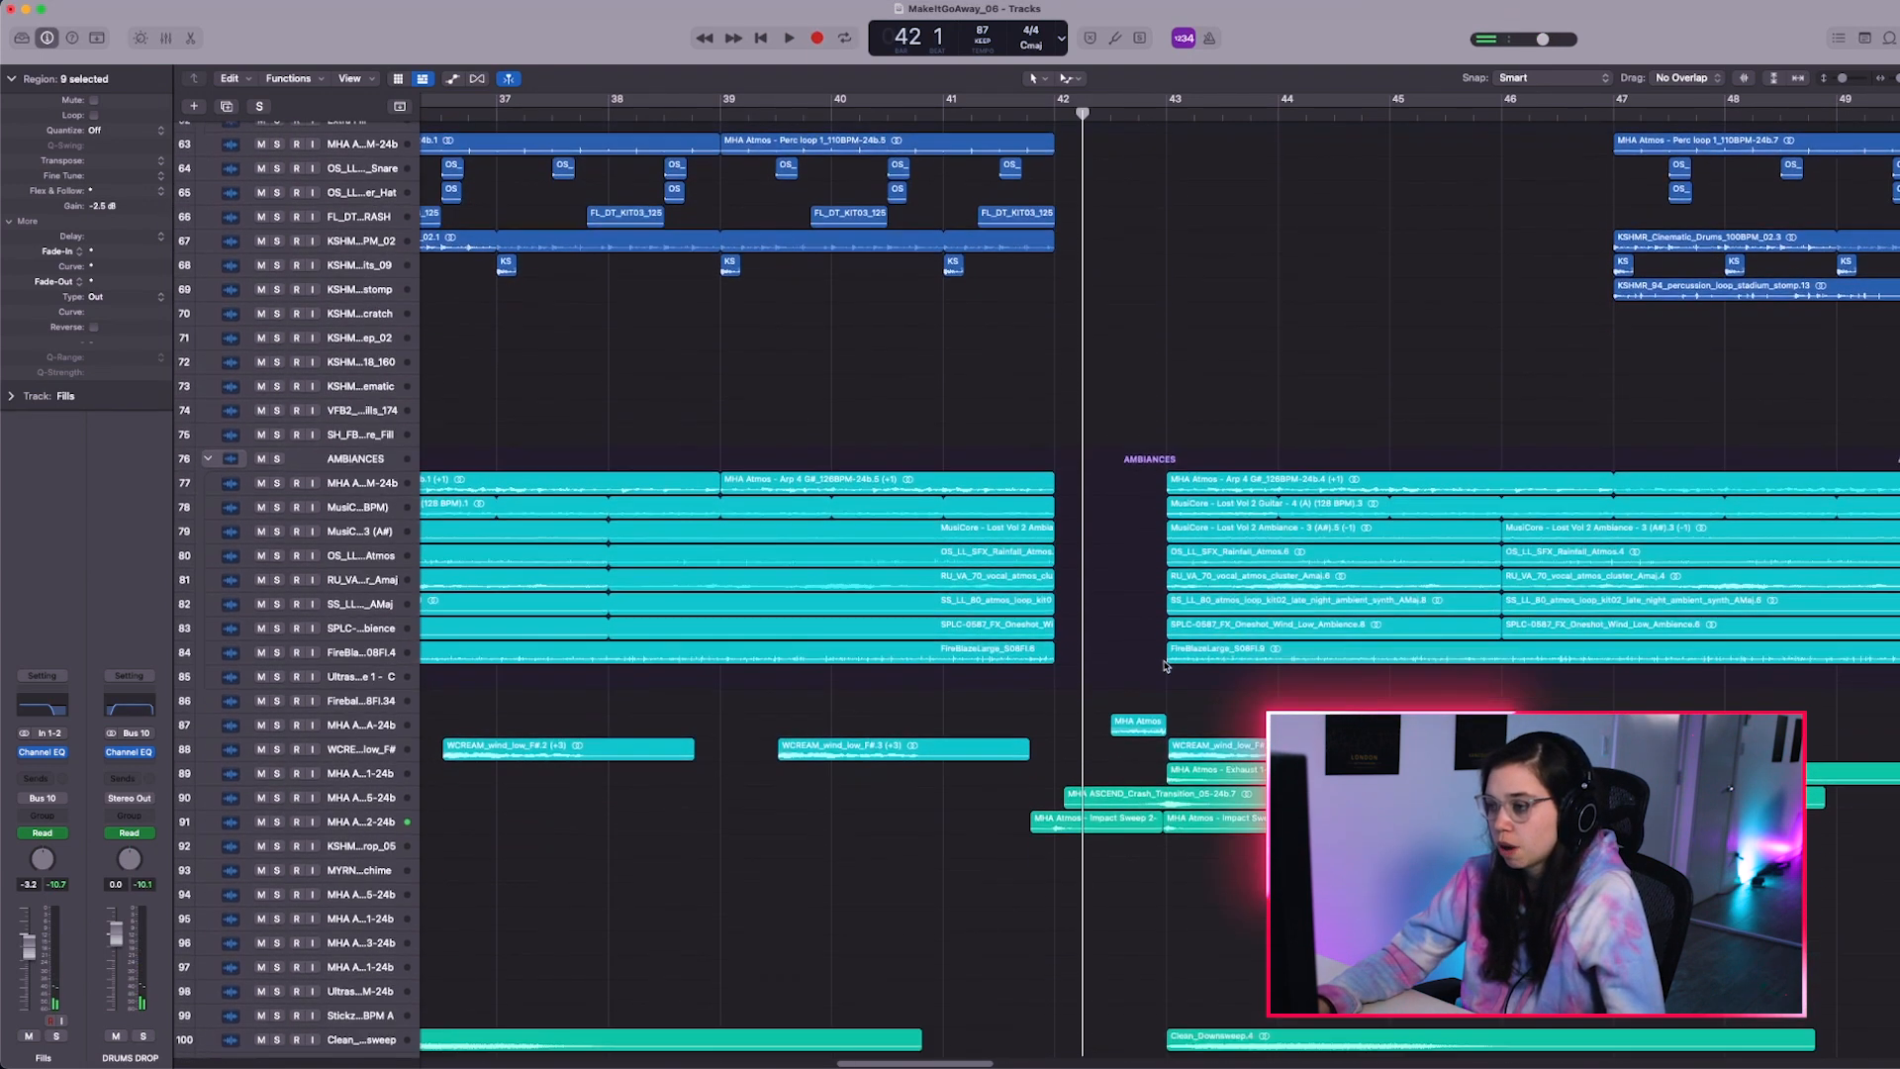
{"action": "scroll", "coordinate": [1158, 656], "scroll_direction": "down", "scroll_amount": 3}
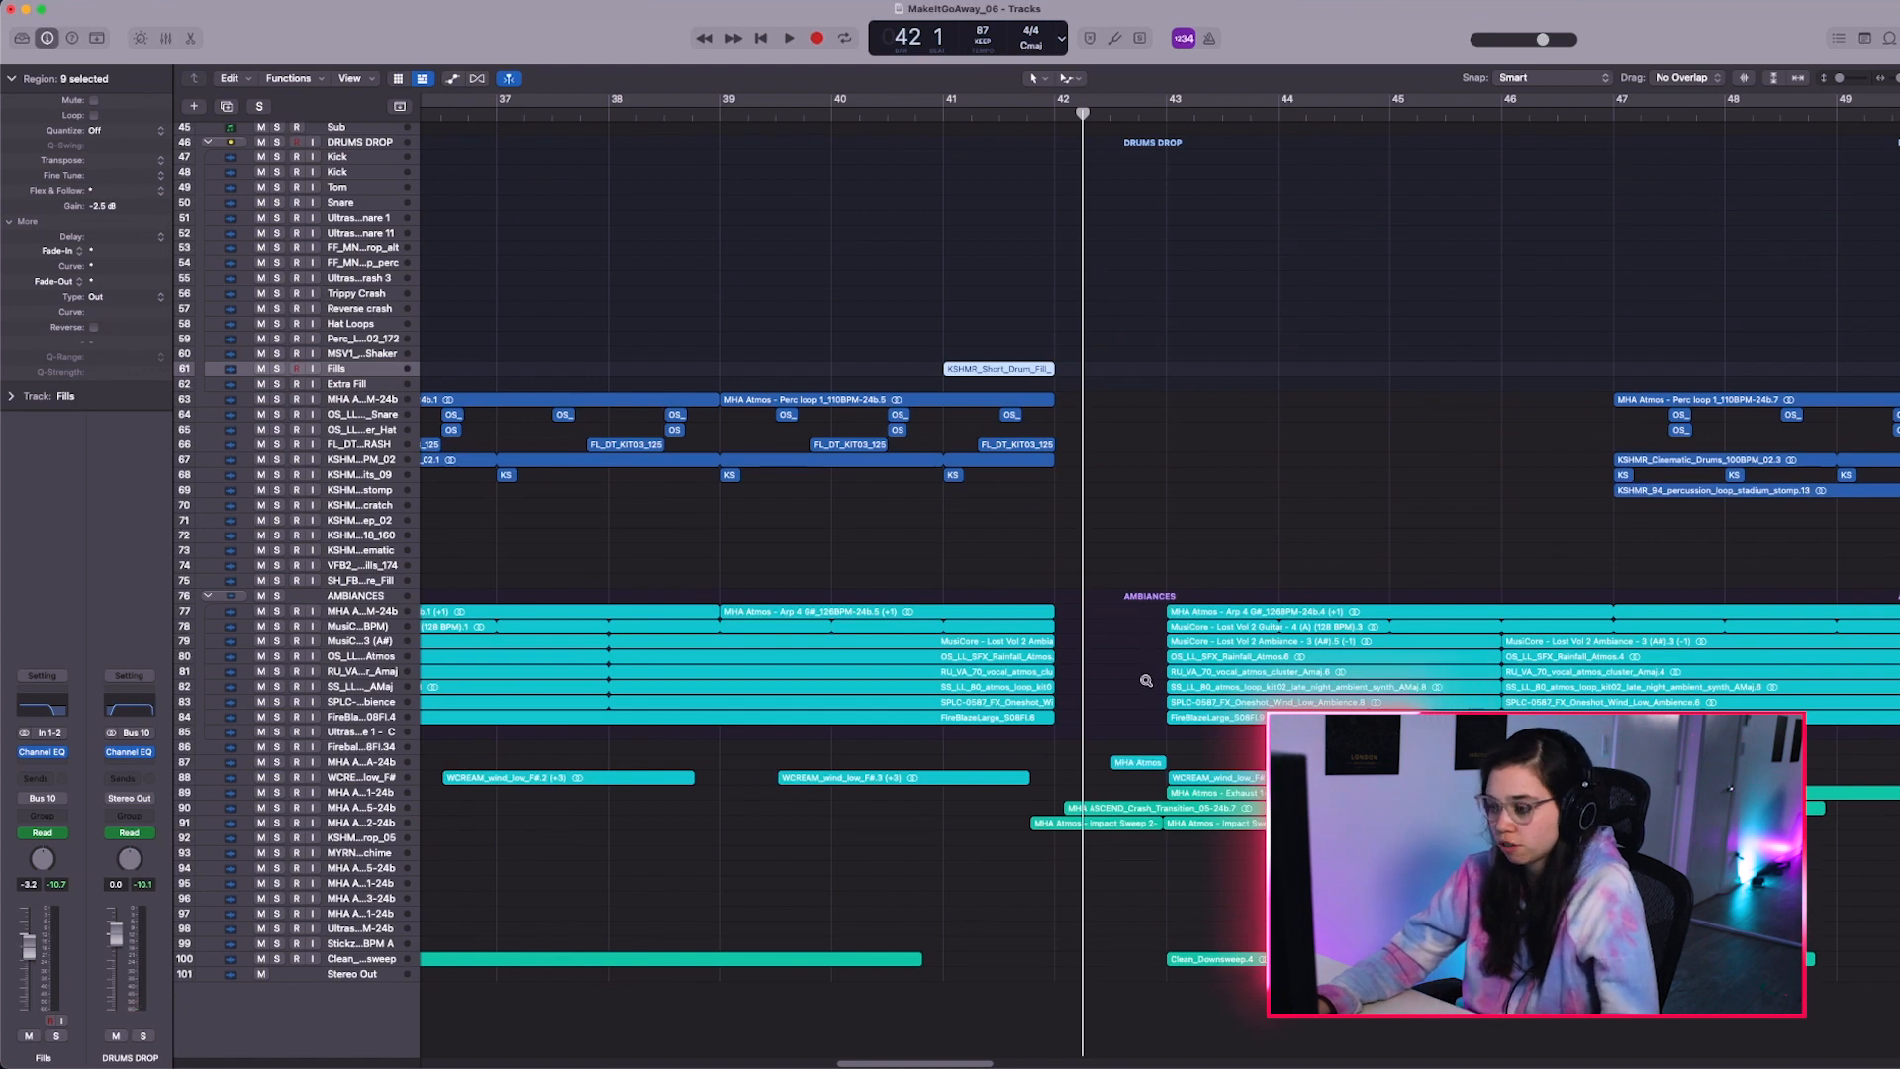
{"action": "left_click", "coordinate": [1147, 680], "text": "ctrl+alt"}
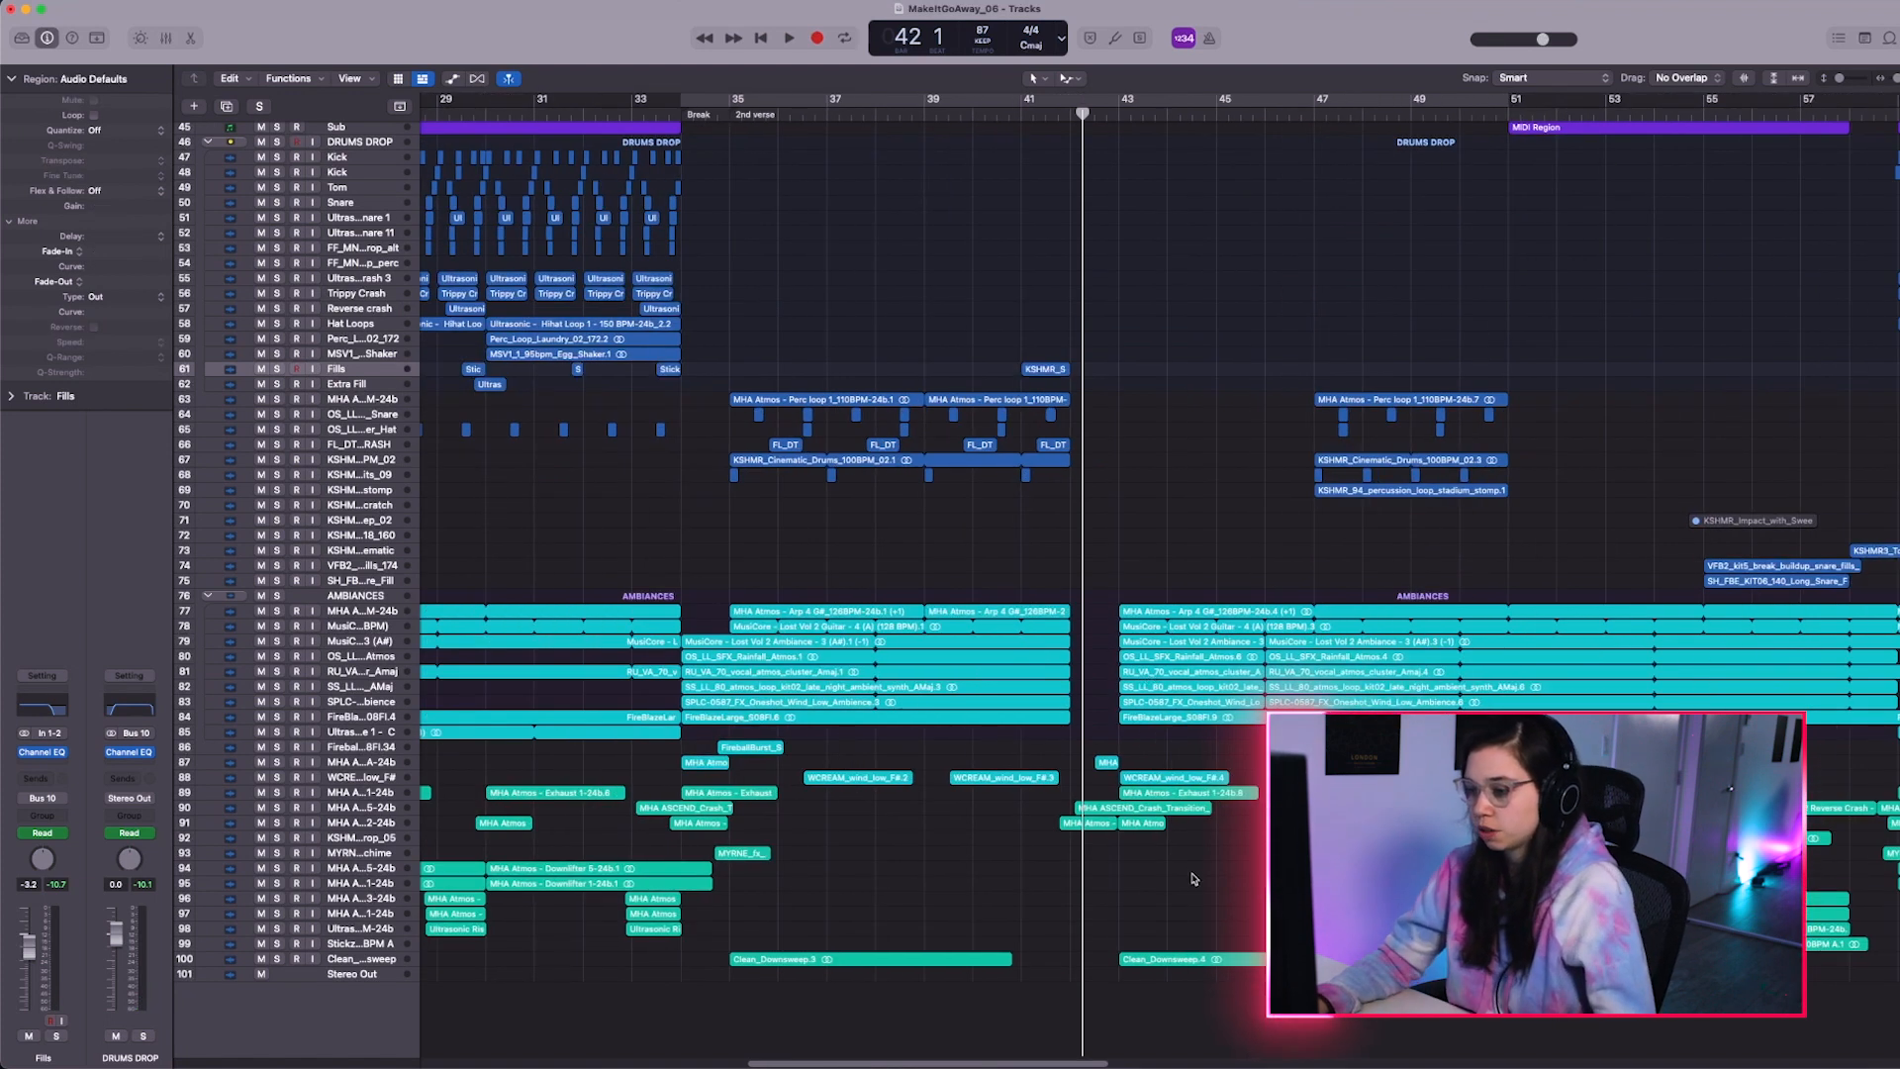
{"action": "key", "text": "super+Down"}
{"action": "key", "text": "super+Down"}
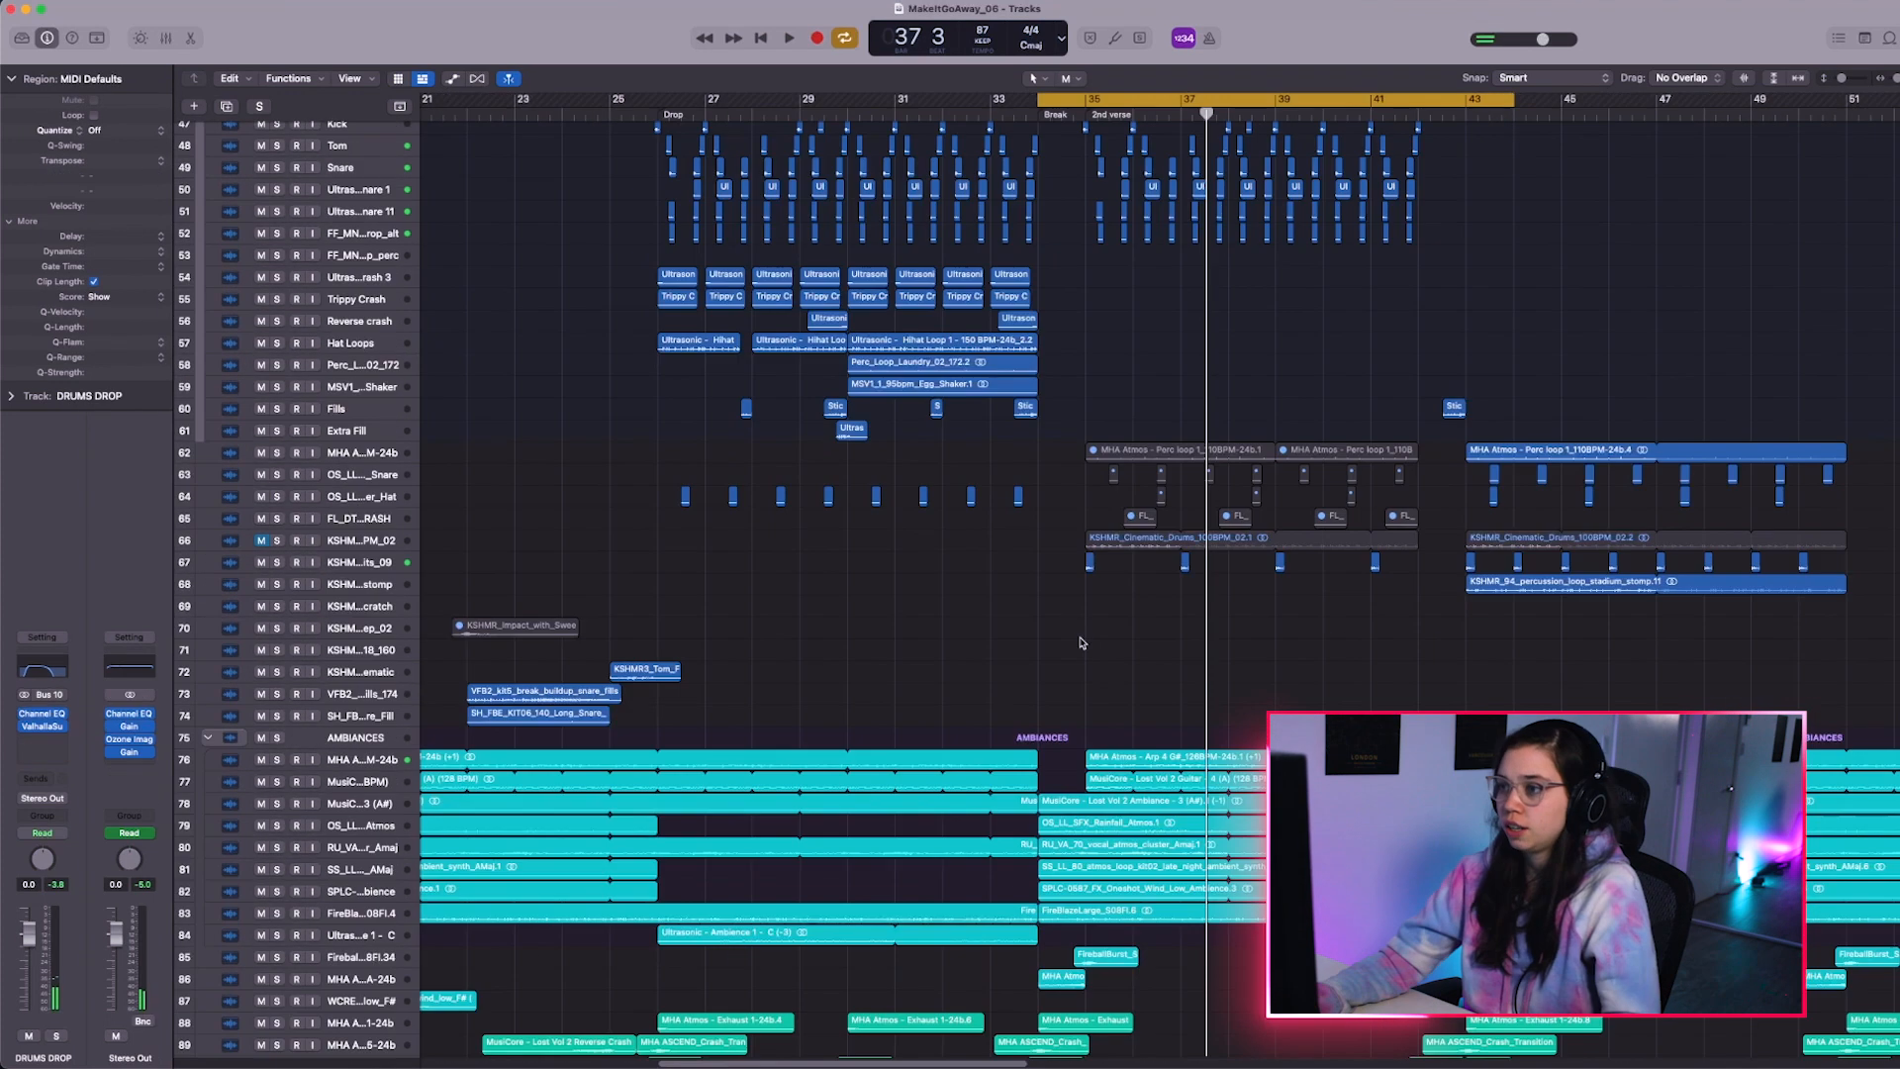
{"action": "left_click", "coordinate": [1080, 643], "text": "ctrl+alt"}
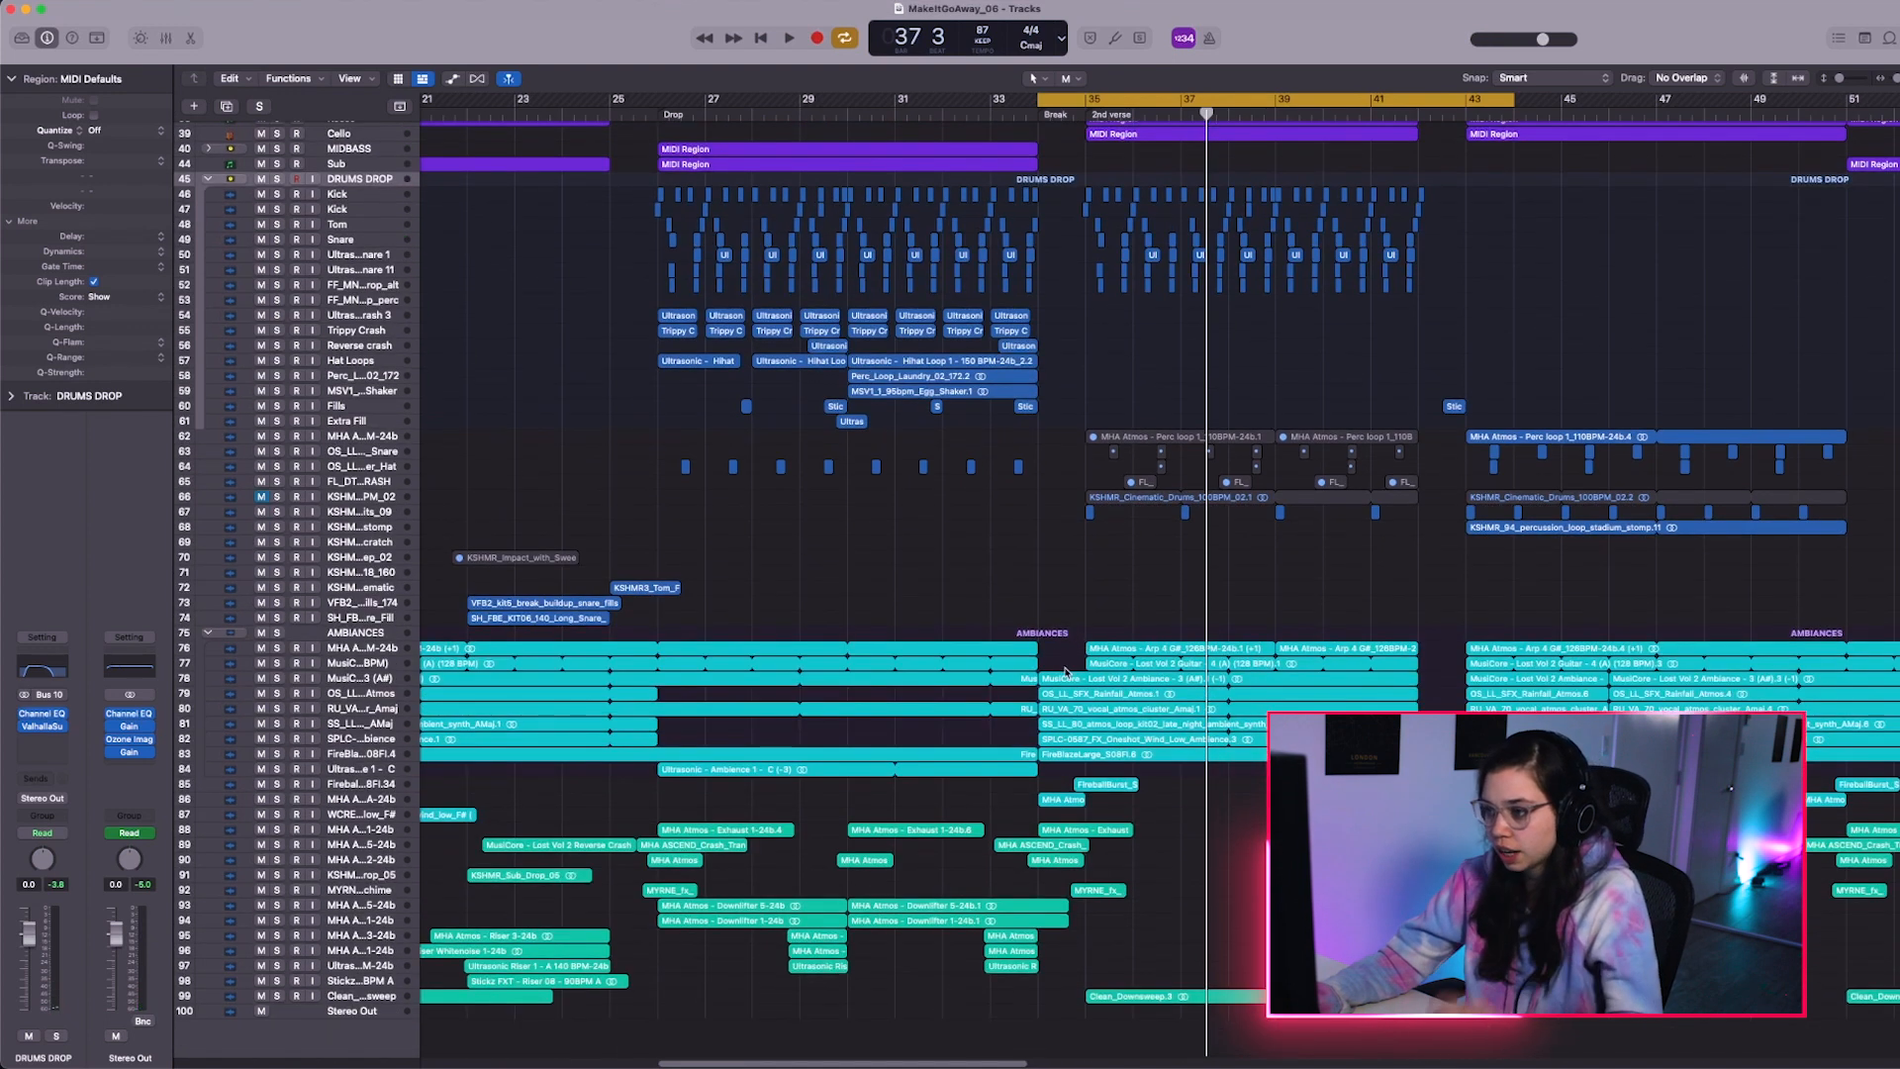
{"action": "scroll", "coordinate": [901, 717], "scroll_direction": "left", "scroll_amount": 5}
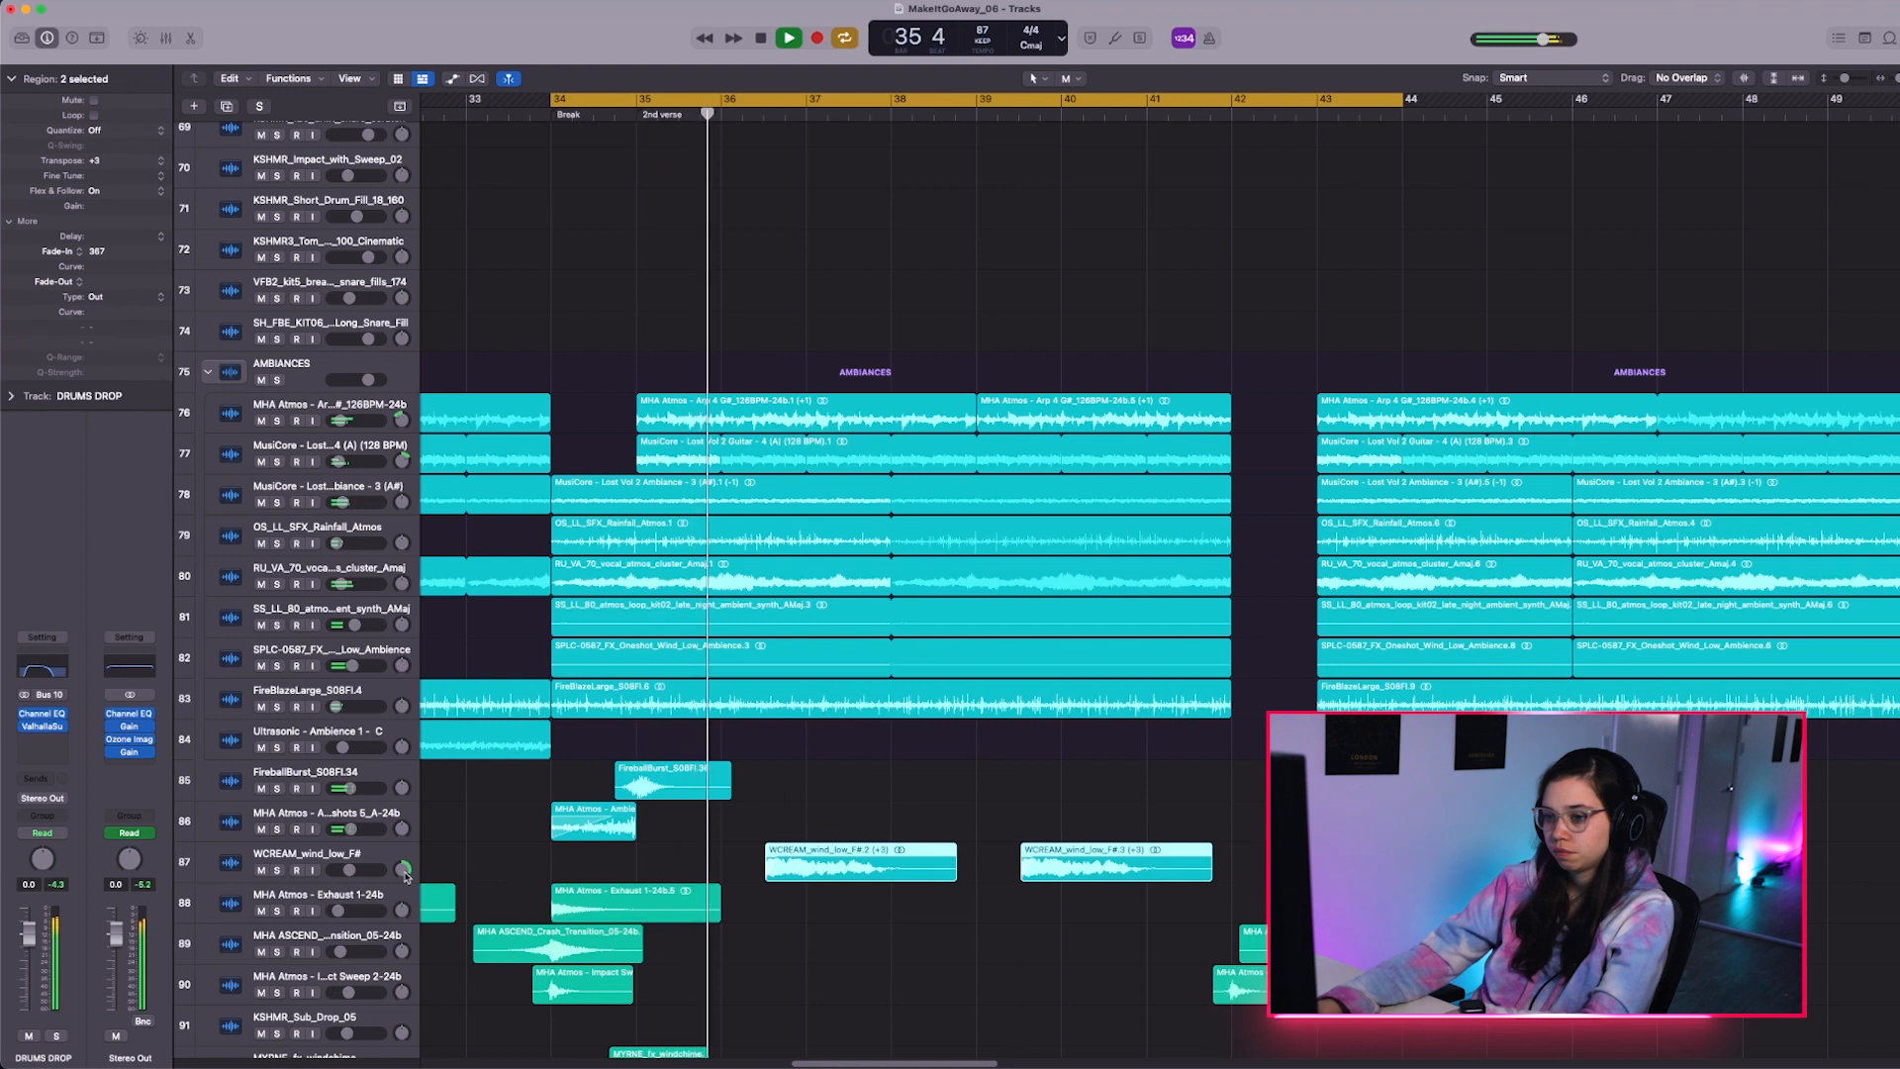
Show track automation and switch the WCREAM_wind_low_F# track's automation parameter from Pan to Volume
{"action": "key", "text": "a"}
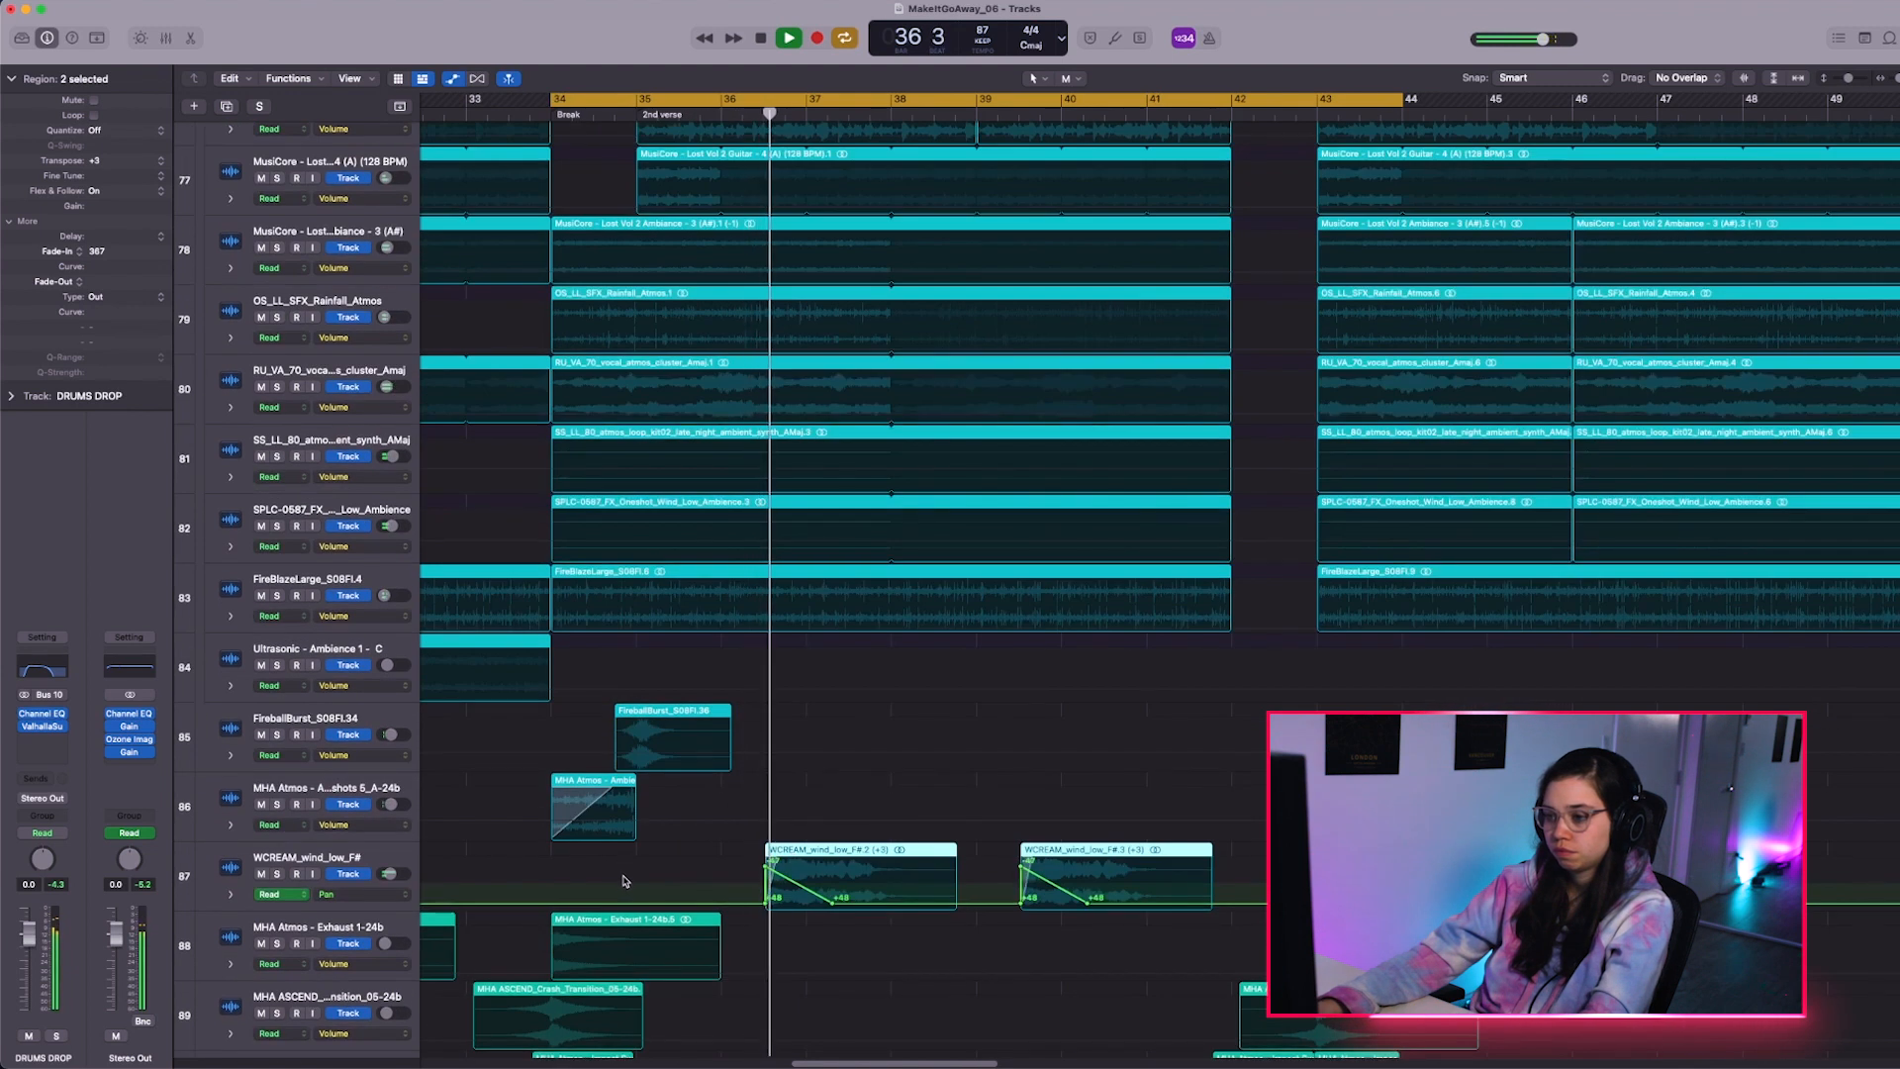
{"action": "left_click", "coordinate": [353, 896]}
{"action": "mouse_move", "coordinate": [358, 850]}
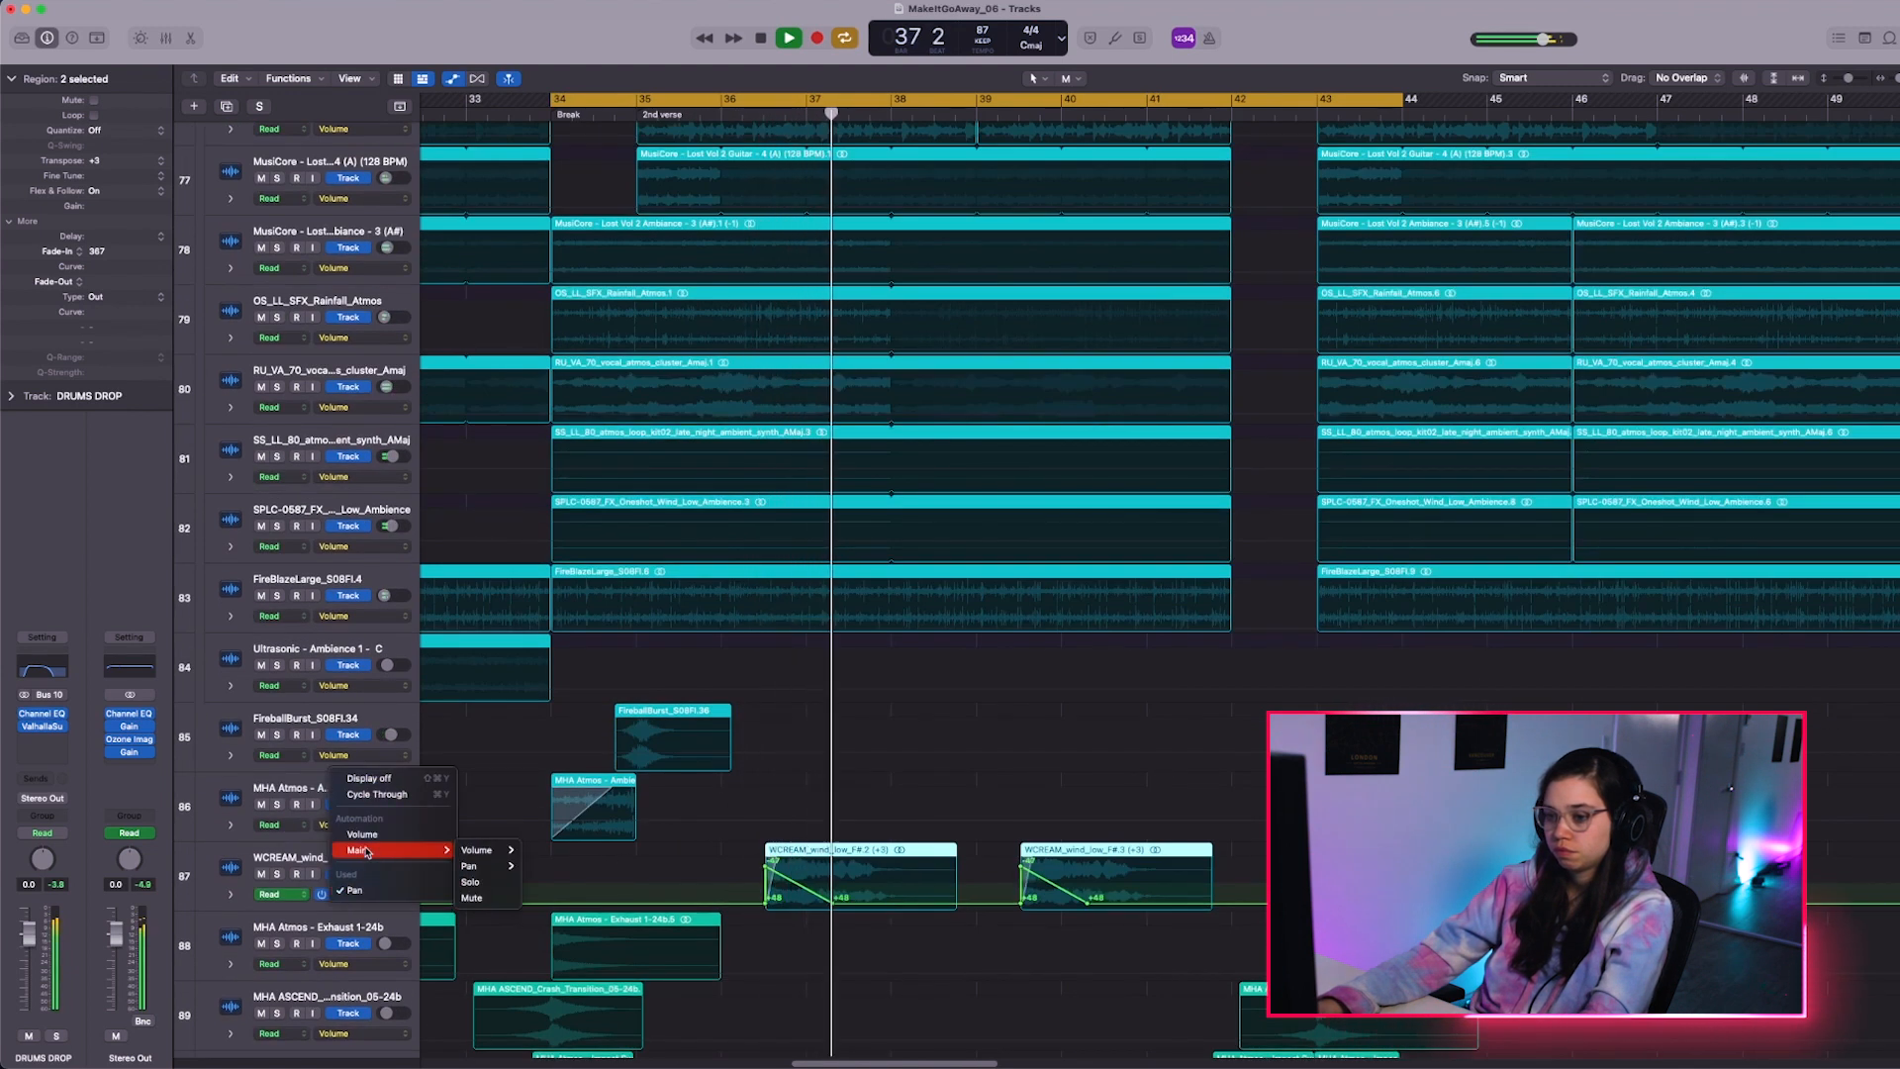
{"action": "mouse_move", "coordinate": [477, 850]}
{"action": "left_click", "coordinate": [542, 850]}
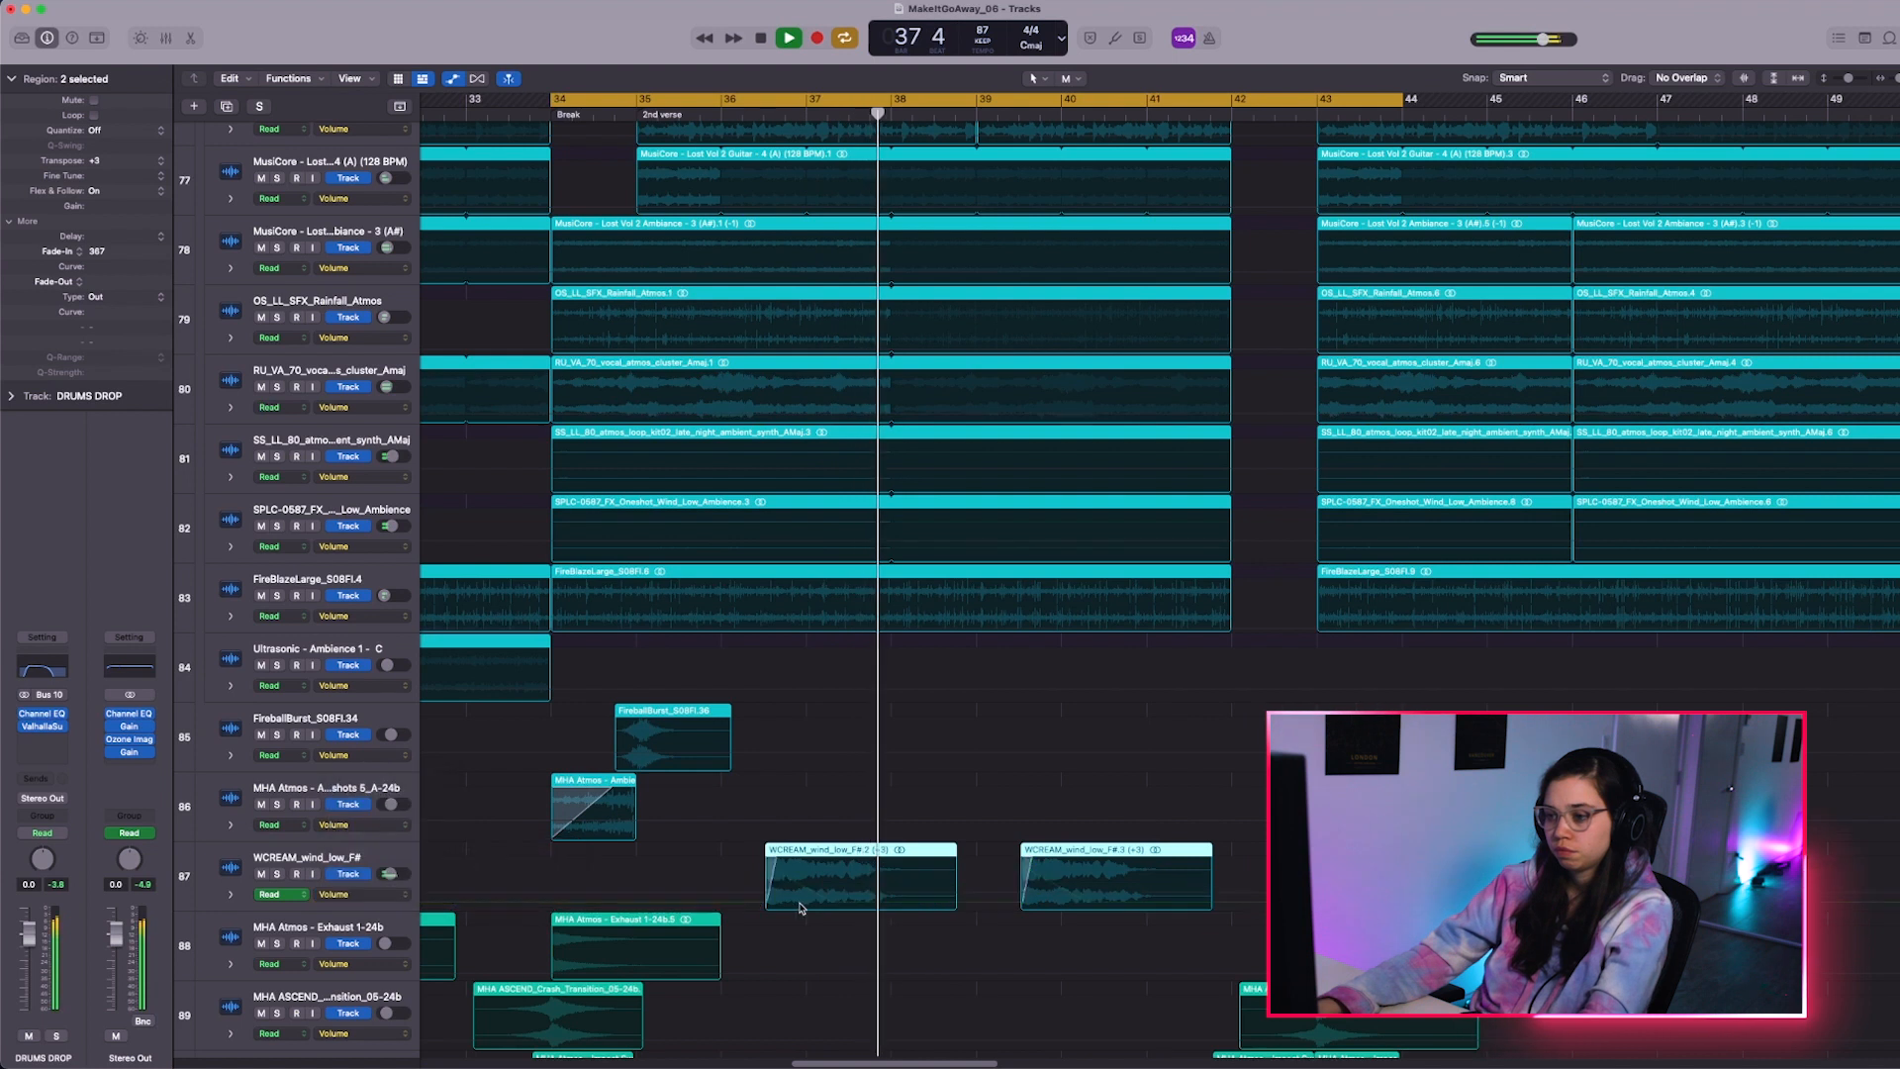
Add volume automation points on WCREAM_wind_low_F# around bar 36, dropping from -11.6 dB to -22.1 dB just before the first wind region
{"action": "left_click", "coordinate": [691, 900]}
{"action": "left_click", "coordinate": [681, 894]}
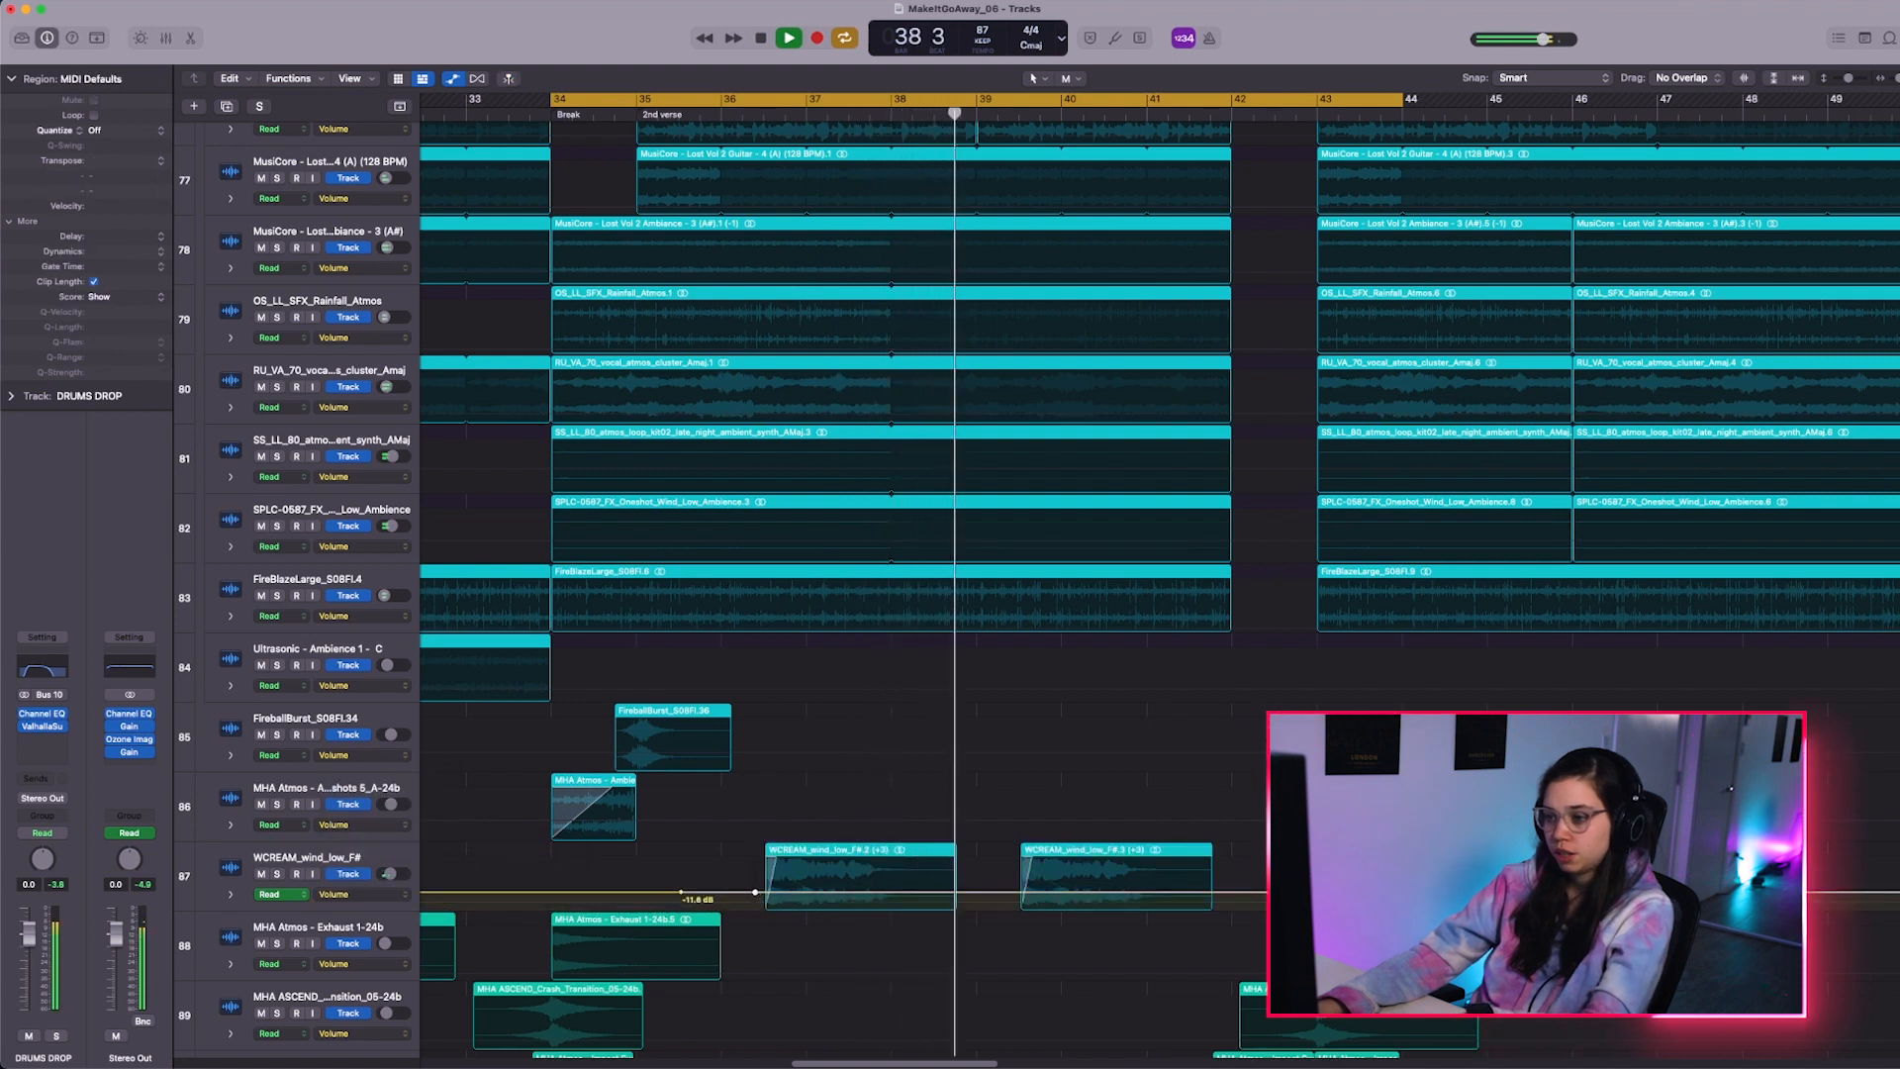
{"action": "left_click_drag", "start_coordinate": [755, 893], "coordinate": [759, 904]}
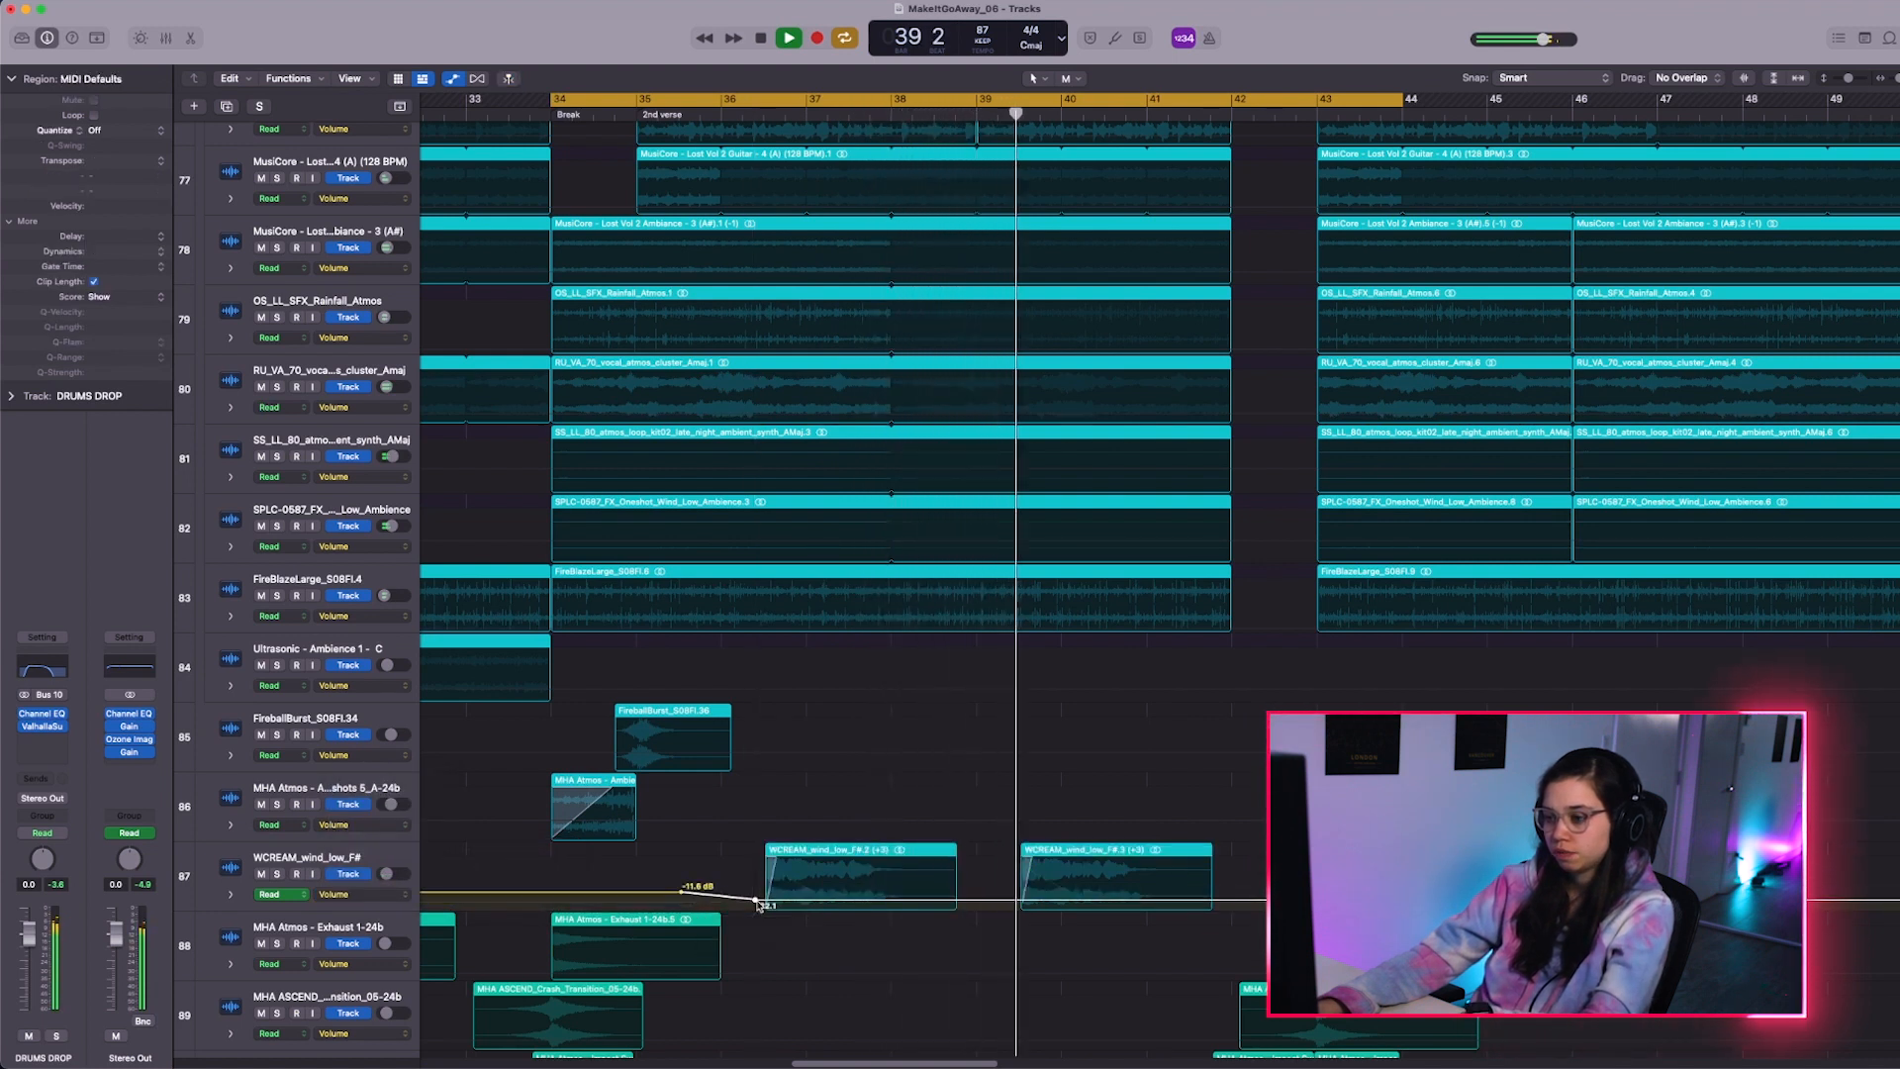
{"action": "left_click", "coordinate": [757, 903]}
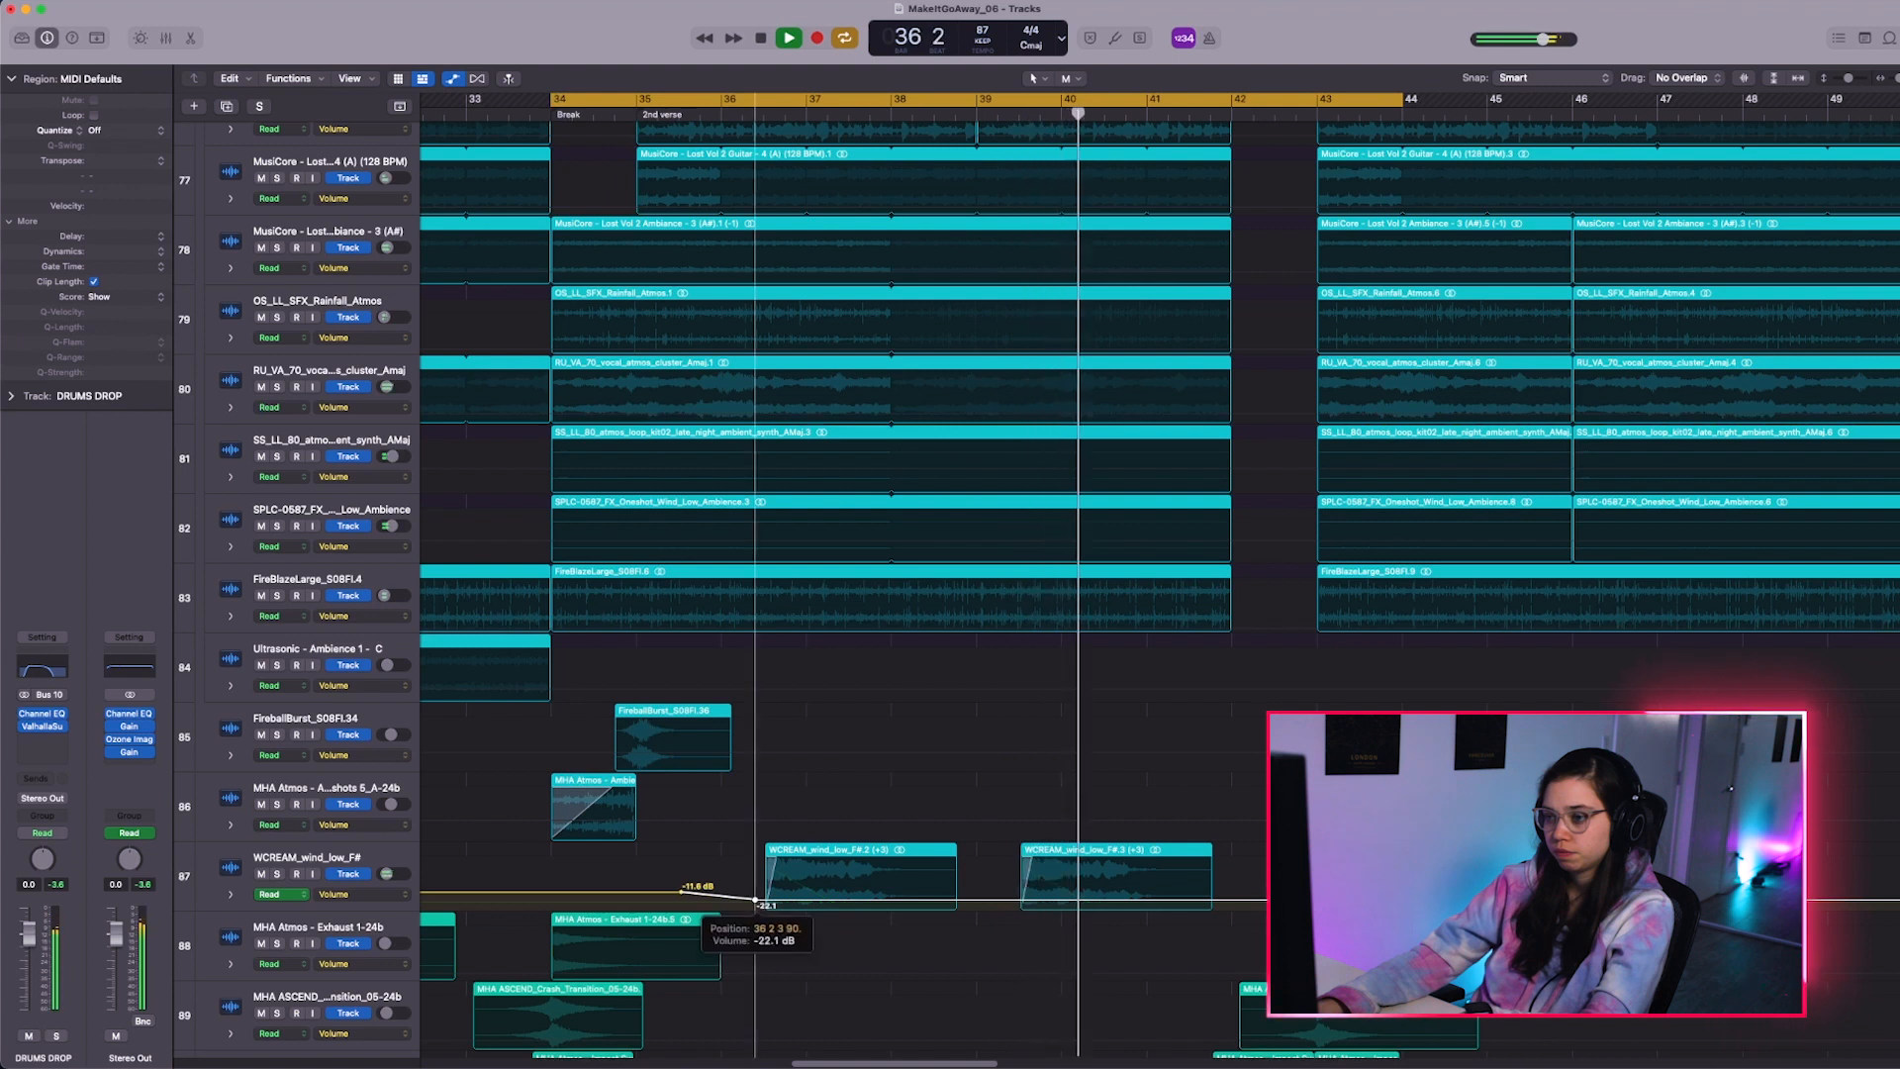
{"action": "left_click_drag", "start_coordinate": [757, 903], "coordinate": [759, 902]}
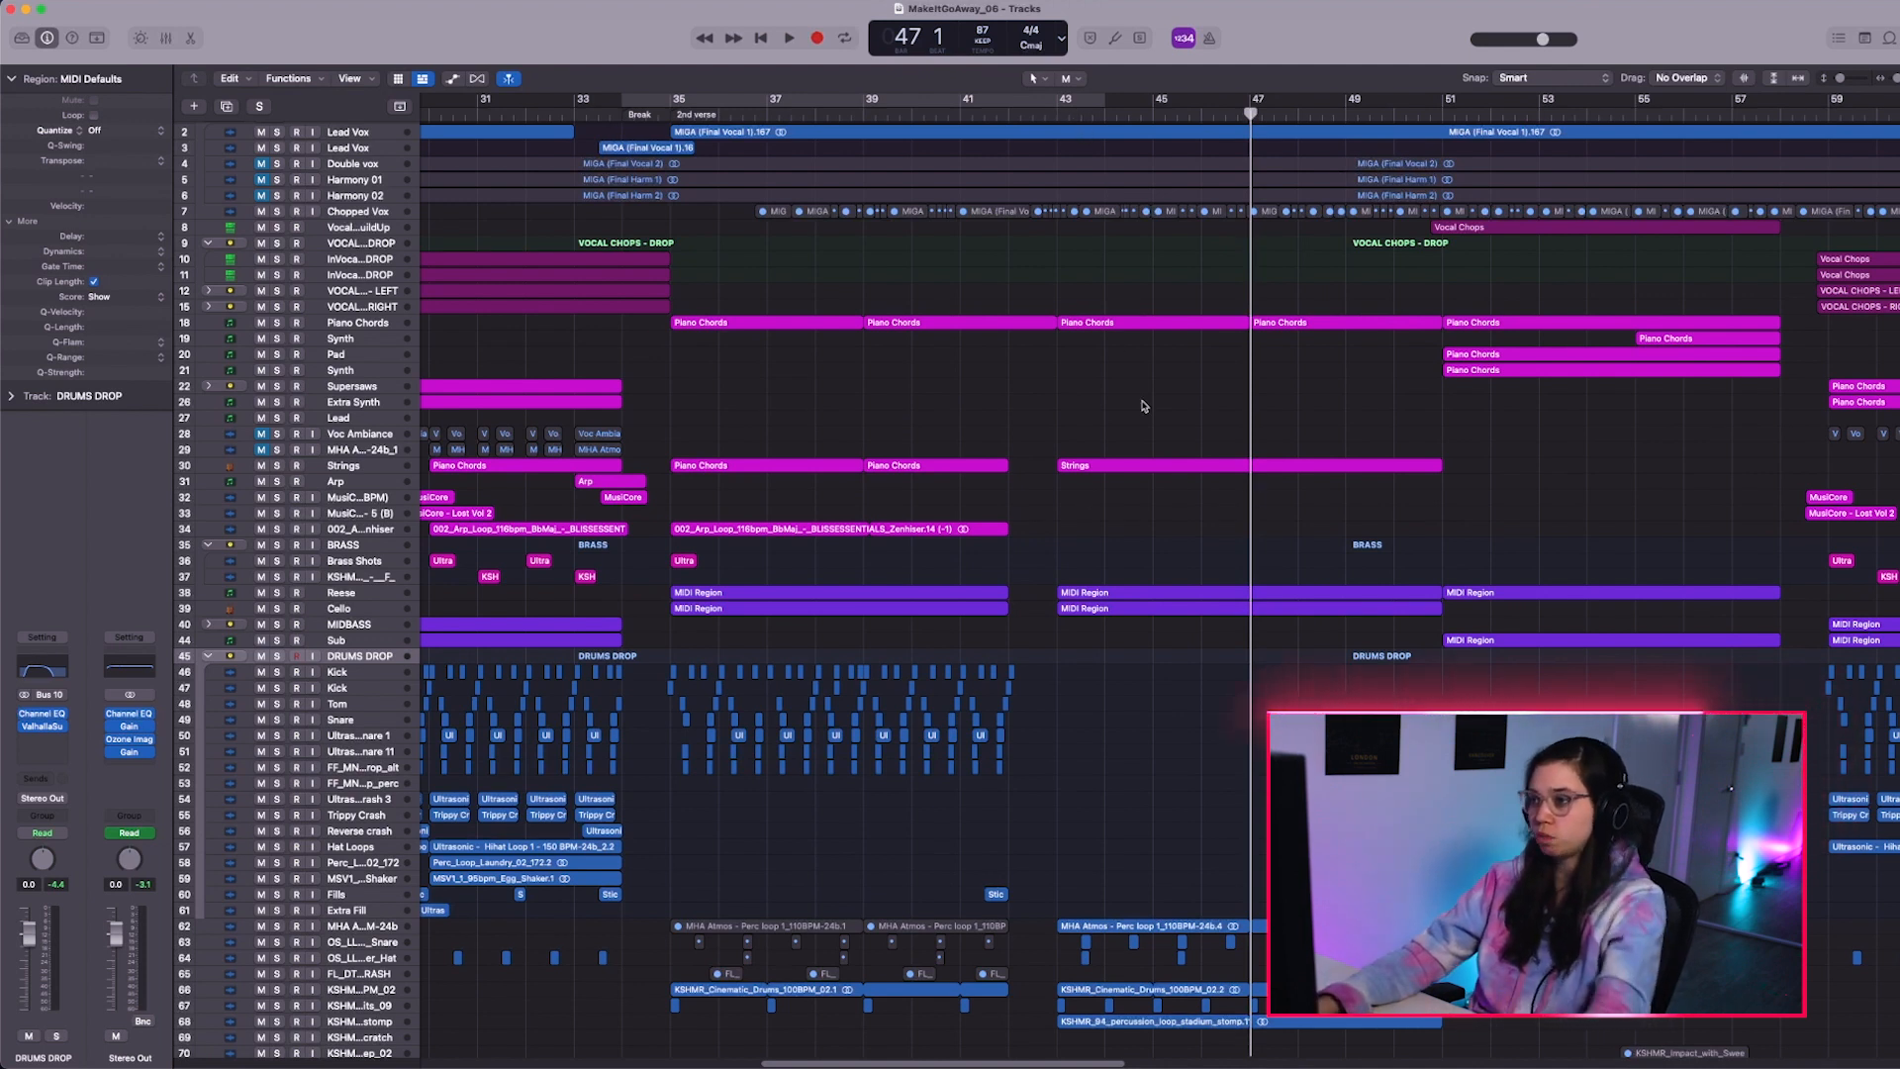
Bend the Pad's High Cut Frequency automation between bars 43 and 51 with the Automation Curve Tool, toggling the track's mute to compare
{"action": "scroll", "coordinate": [1157, 345], "scroll_direction": "up", "scroll_amount": 5}
{"action": "scroll", "coordinate": [1157, 346], "scroll_direction": "up", "scroll_amount": 2}
{"action": "scroll", "coordinate": [1156, 347], "scroll_direction": "up", "scroll_amount": 6}
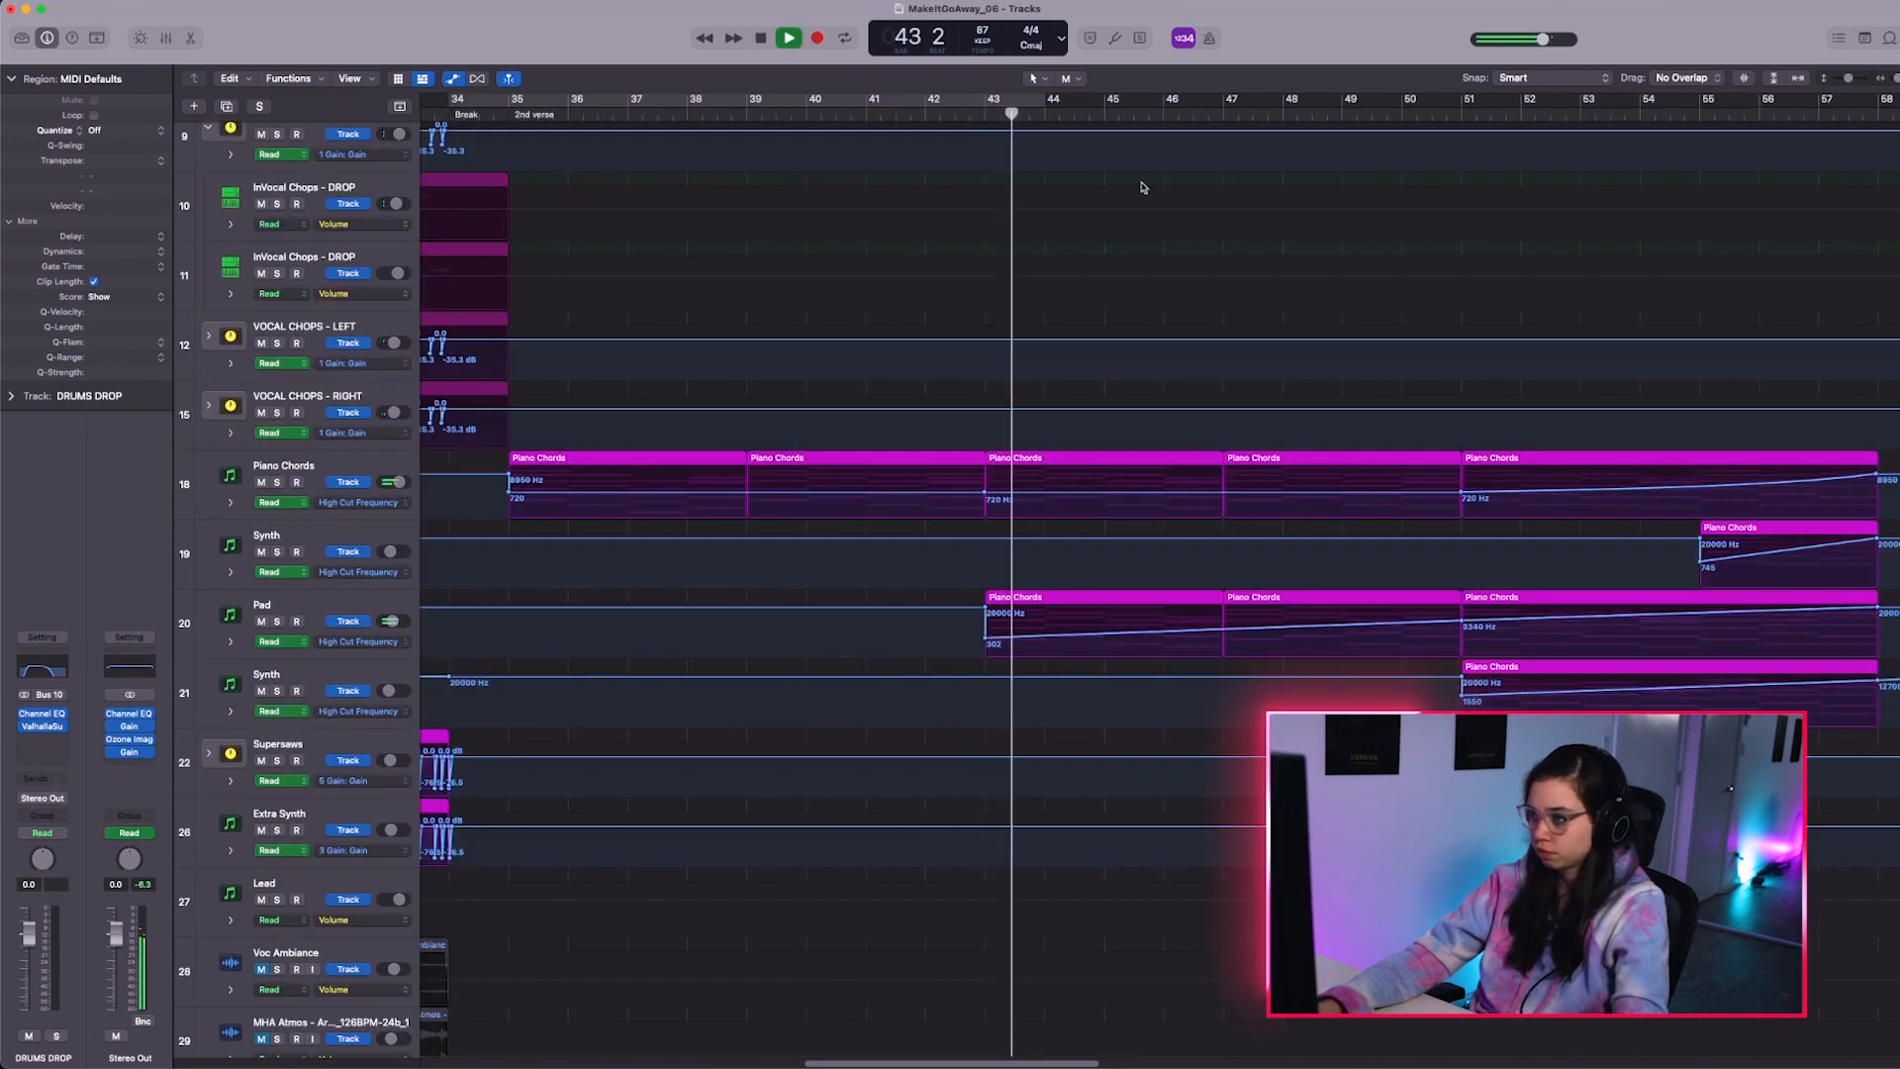
{"action": "left_click", "coordinate": [1072, 78]}
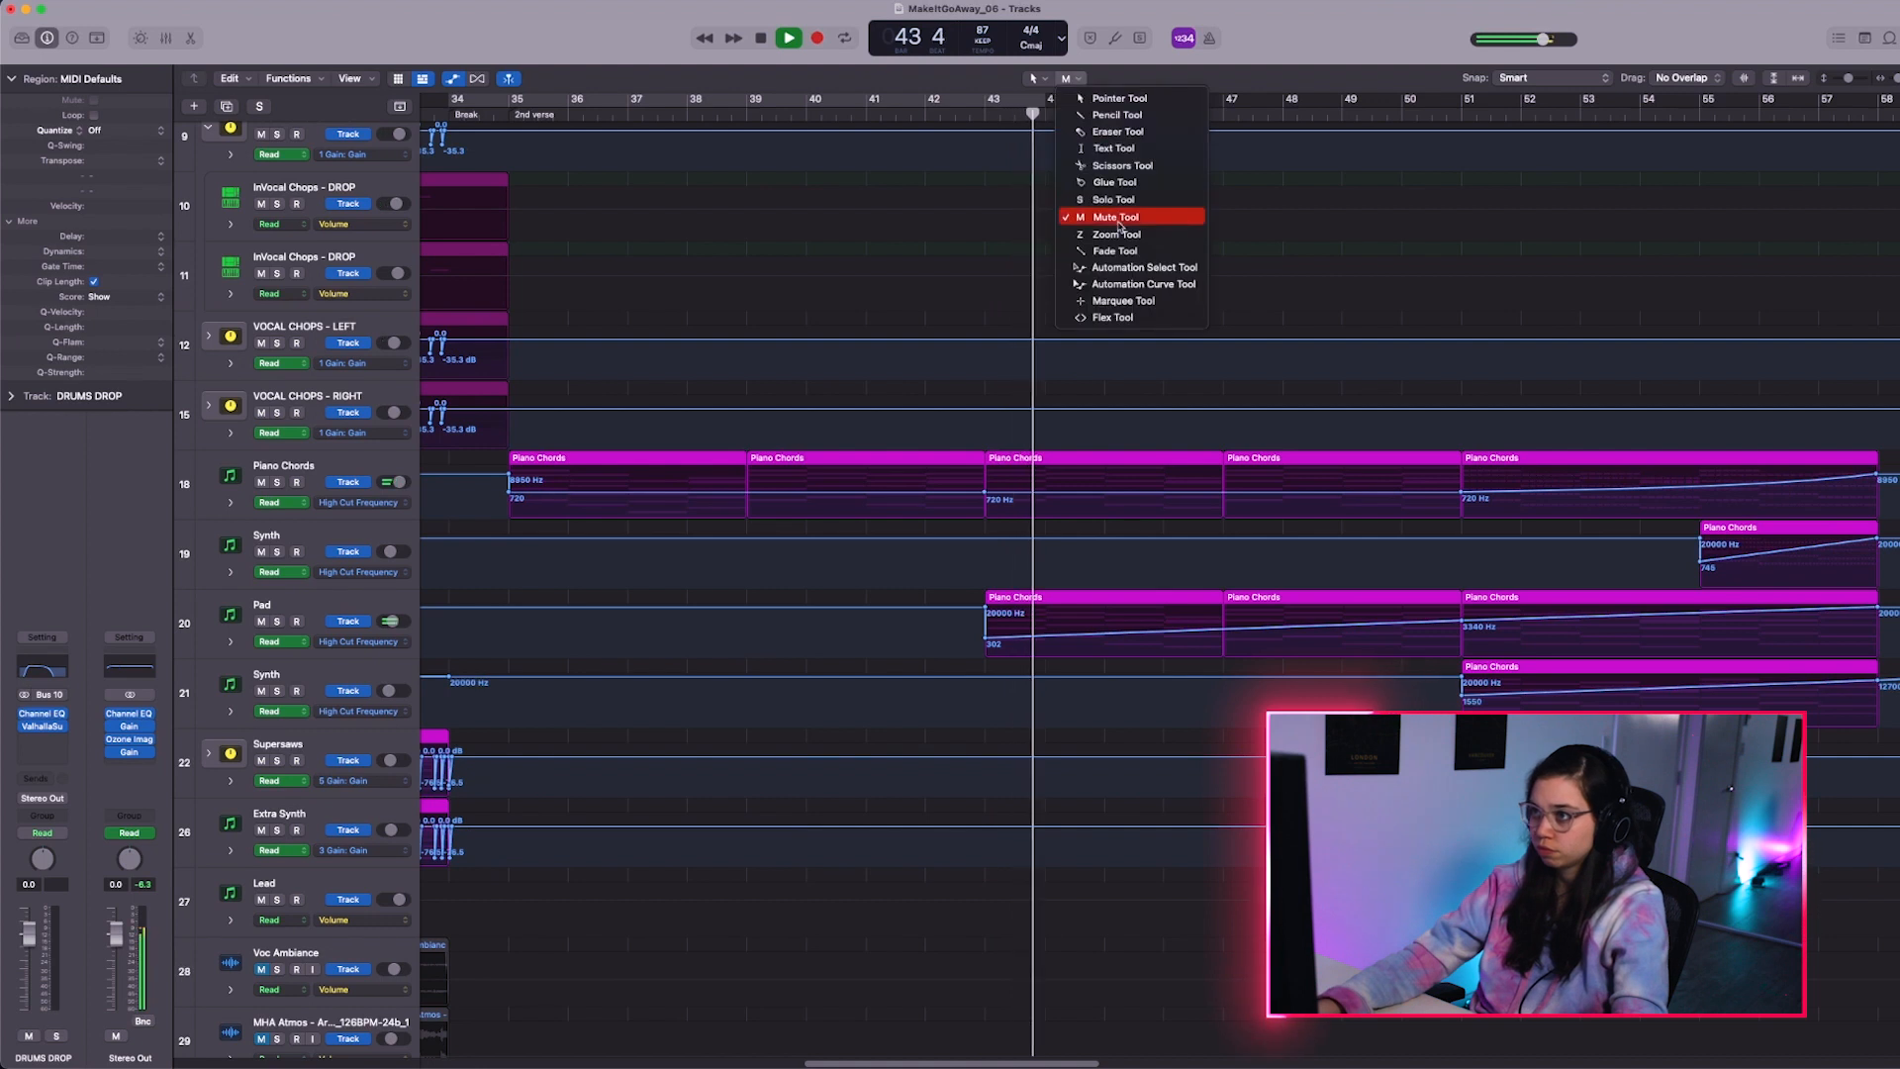
{"action": "left_click", "coordinate": [1118, 288]}
{"action": "left_click_drag", "start_coordinate": [1244, 625], "coordinate": [1234, 702]}
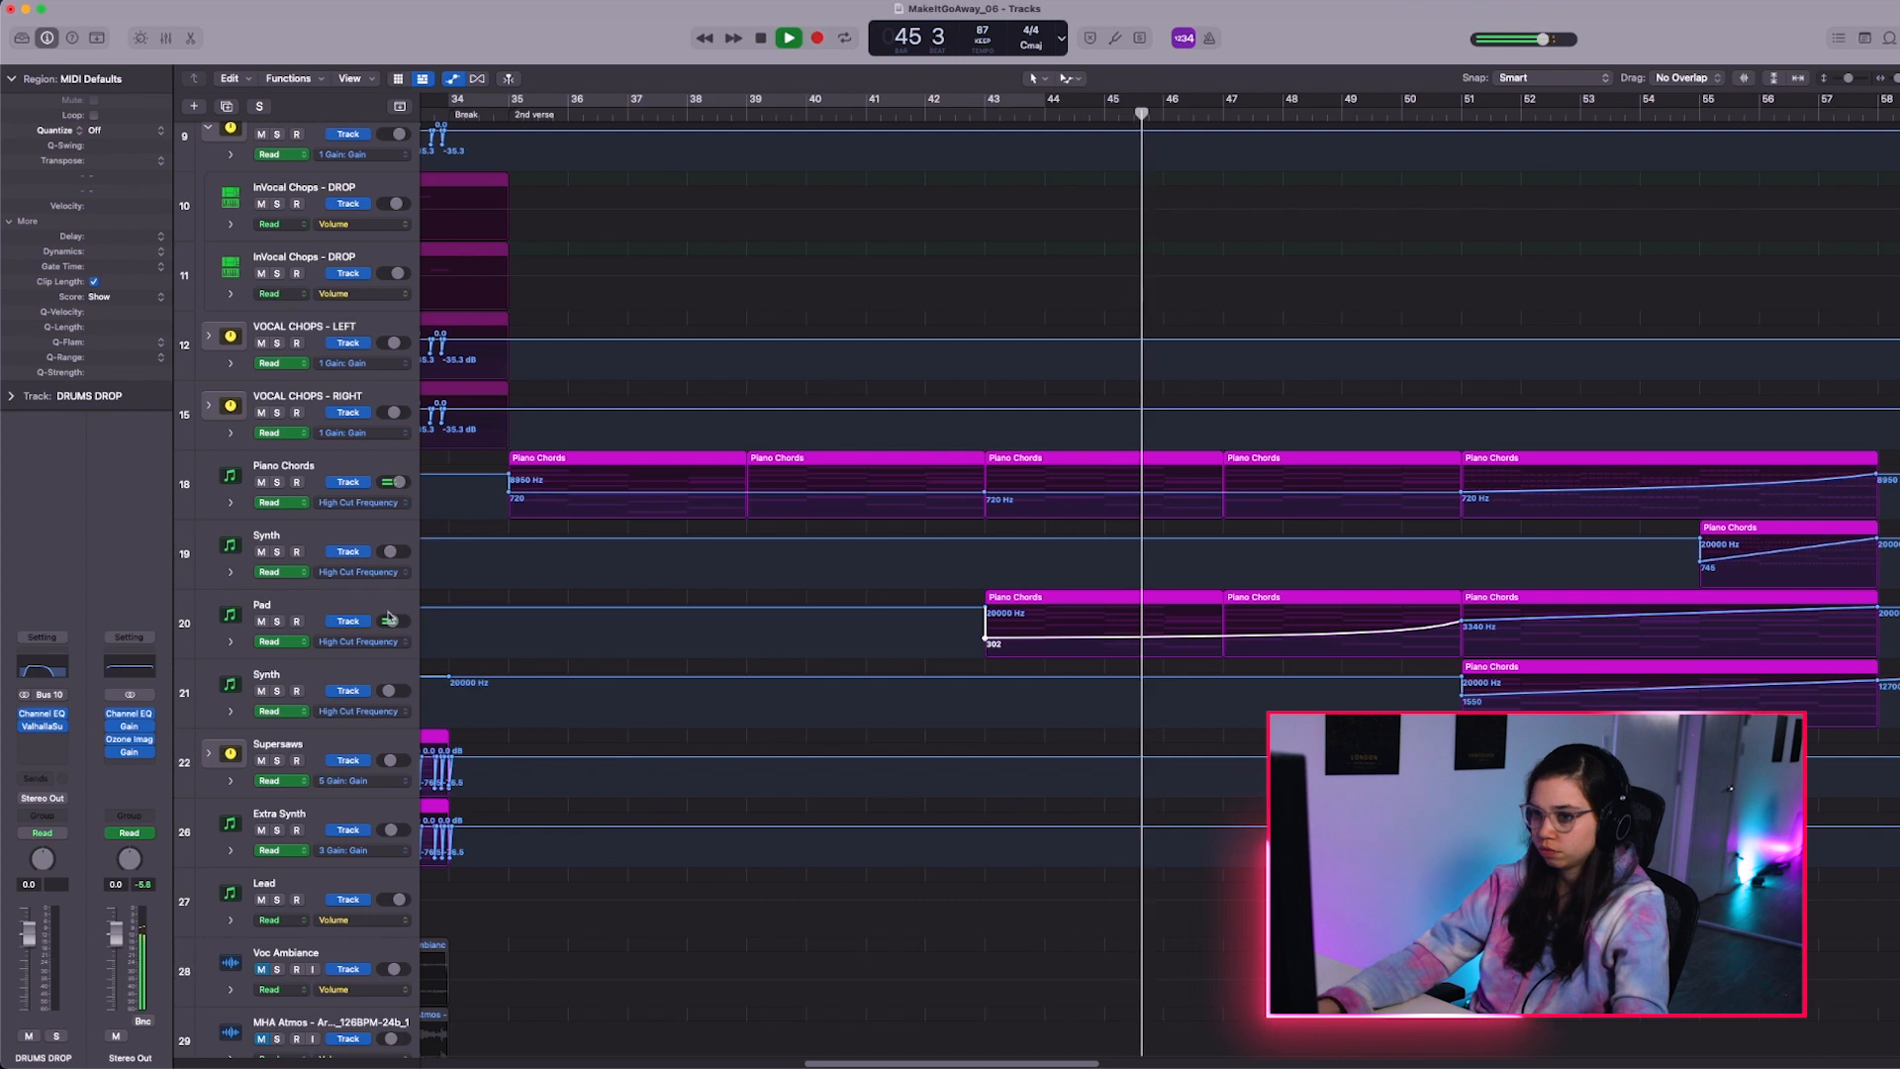
{"action": "left_click", "coordinate": [261, 622]}
{"action": "left_click", "coordinate": [261, 621]}
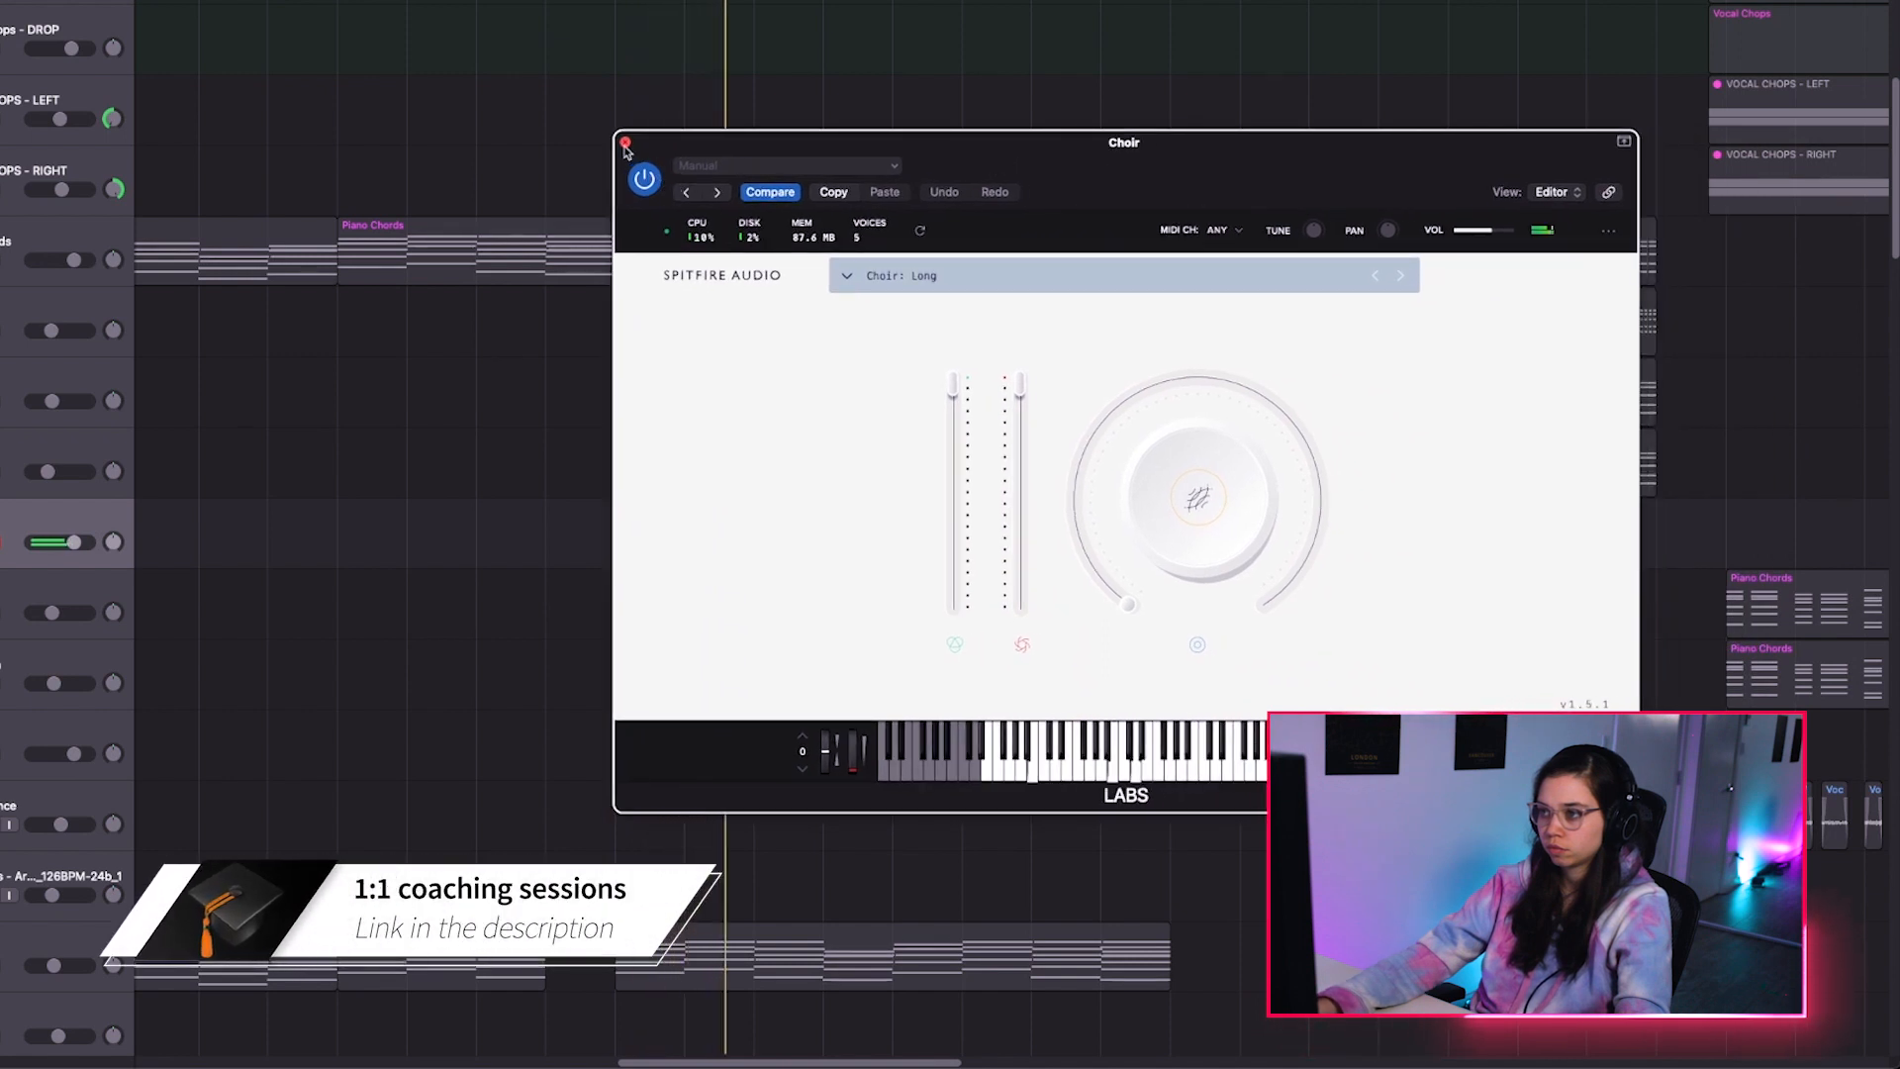
Close the Choir track's LABS instrument window and deselect the Reese MIDI region at bar 47
{"action": "left_click", "coordinate": [626, 145]}
{"action": "scroll", "coordinate": [832, 495], "scroll_direction": "right", "scroll_amount": 5}
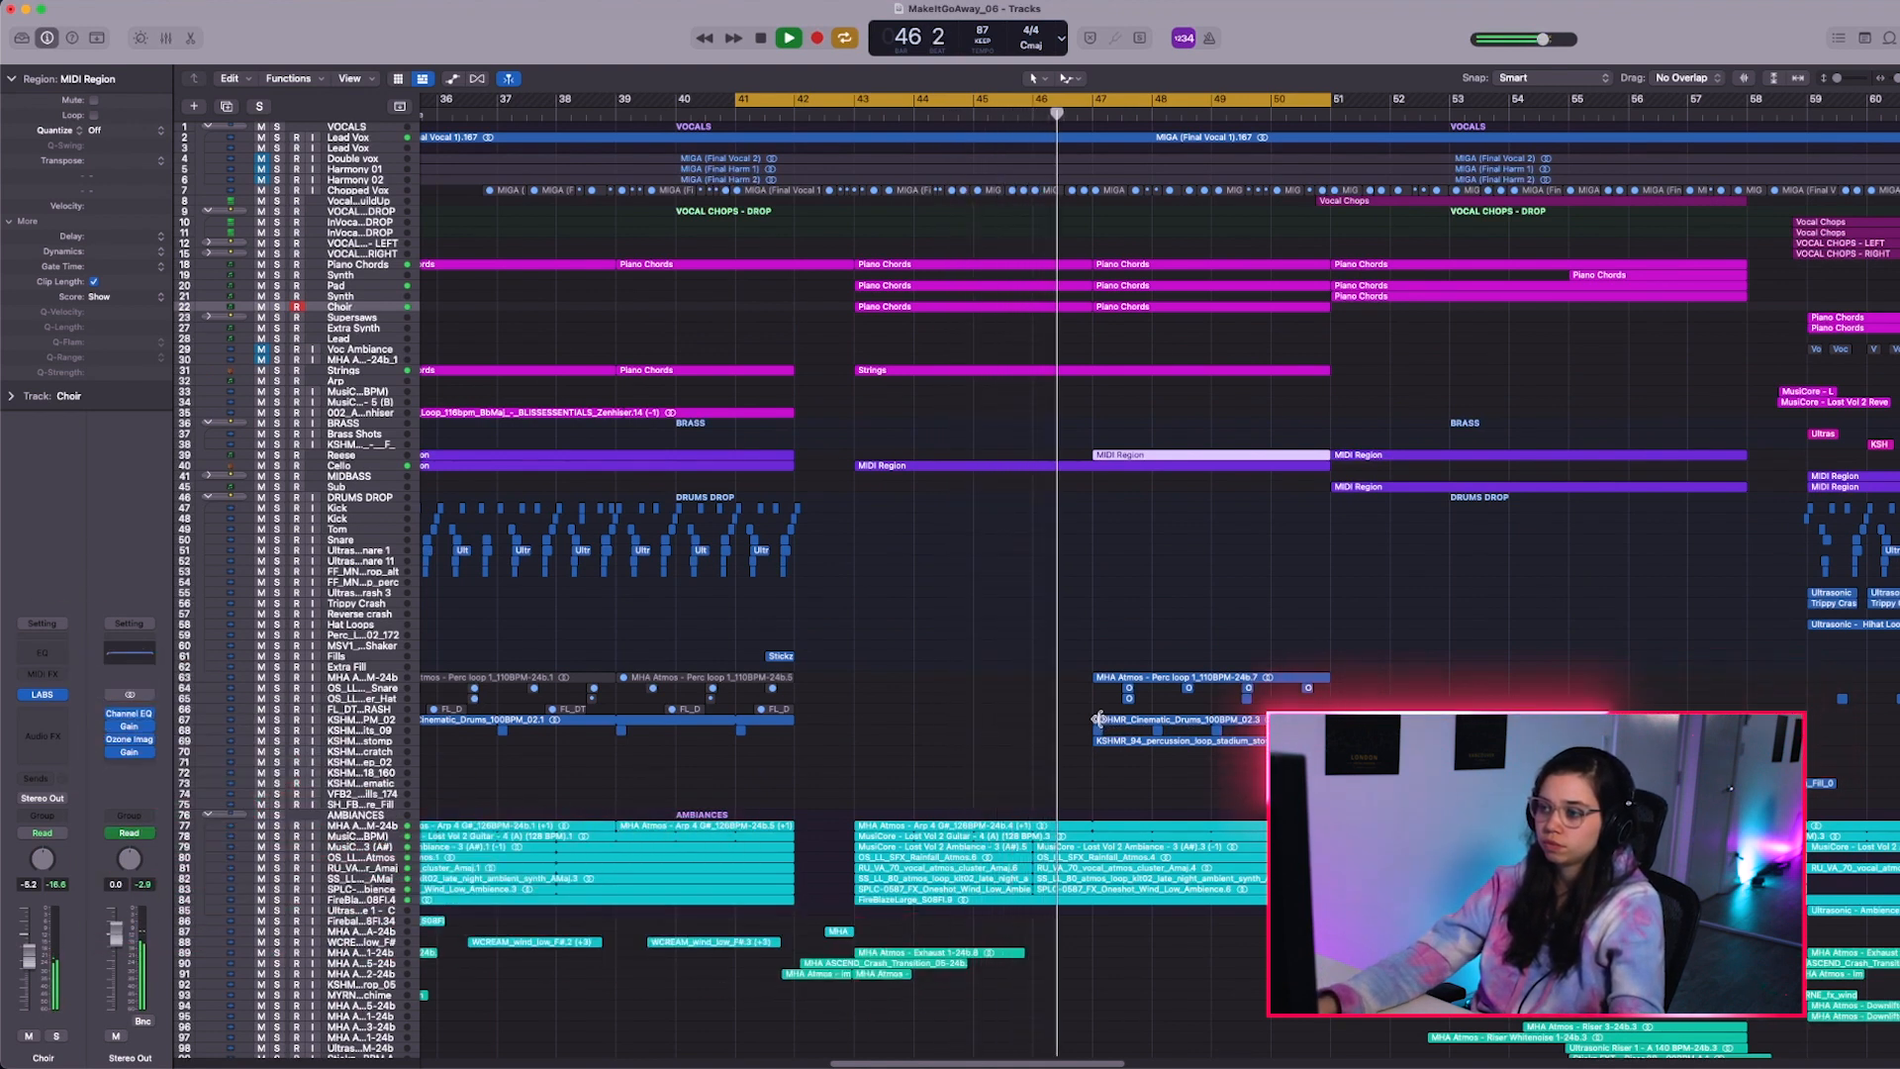
{"action": "left_click", "coordinate": [1216, 711]}
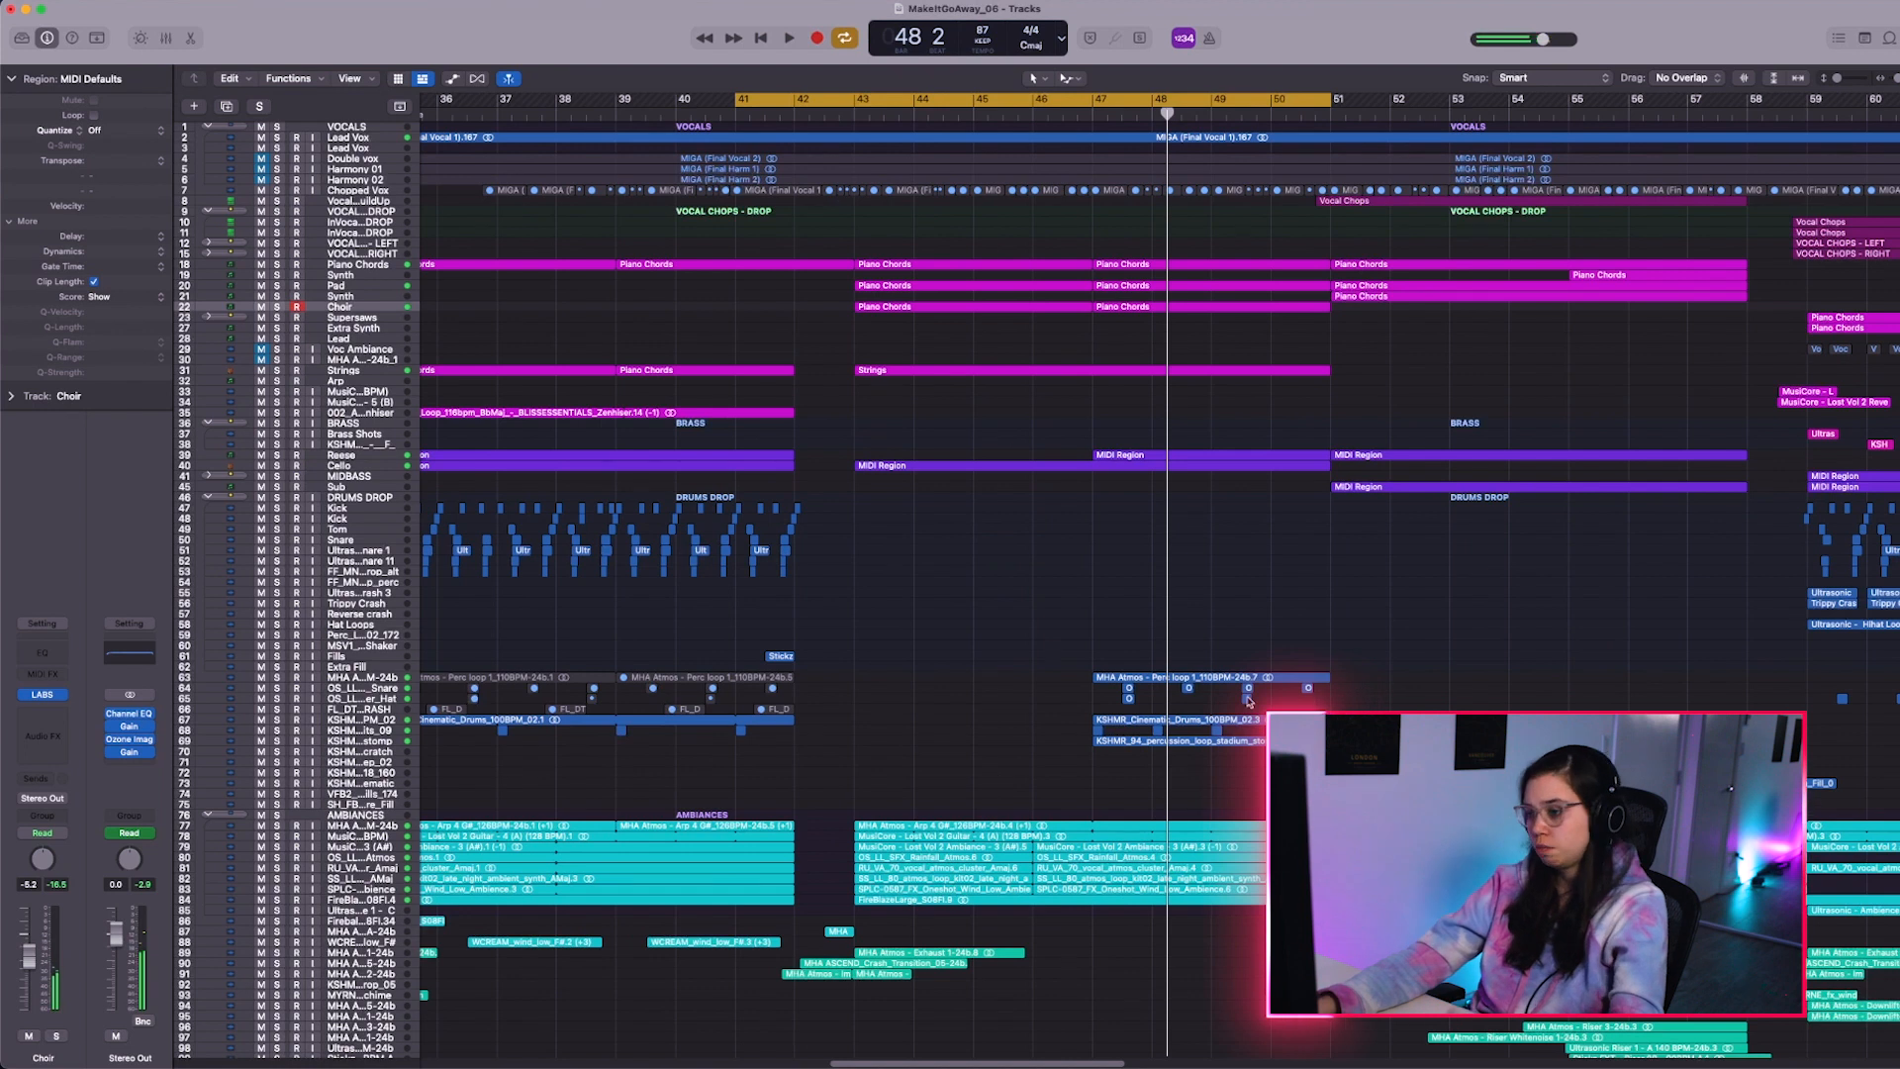
Copy the MHA Atmos Exhaust, ASCEND Crash Transition and Impact Sweep regions from around bar 43 to around bar 48
{"action": "scroll", "coordinate": [1096, 938], "scroll_direction": "up", "scroll_amount": 3}
{"action": "scroll", "coordinate": [1092, 901], "scroll_direction": "down", "scroll_amount": 10}
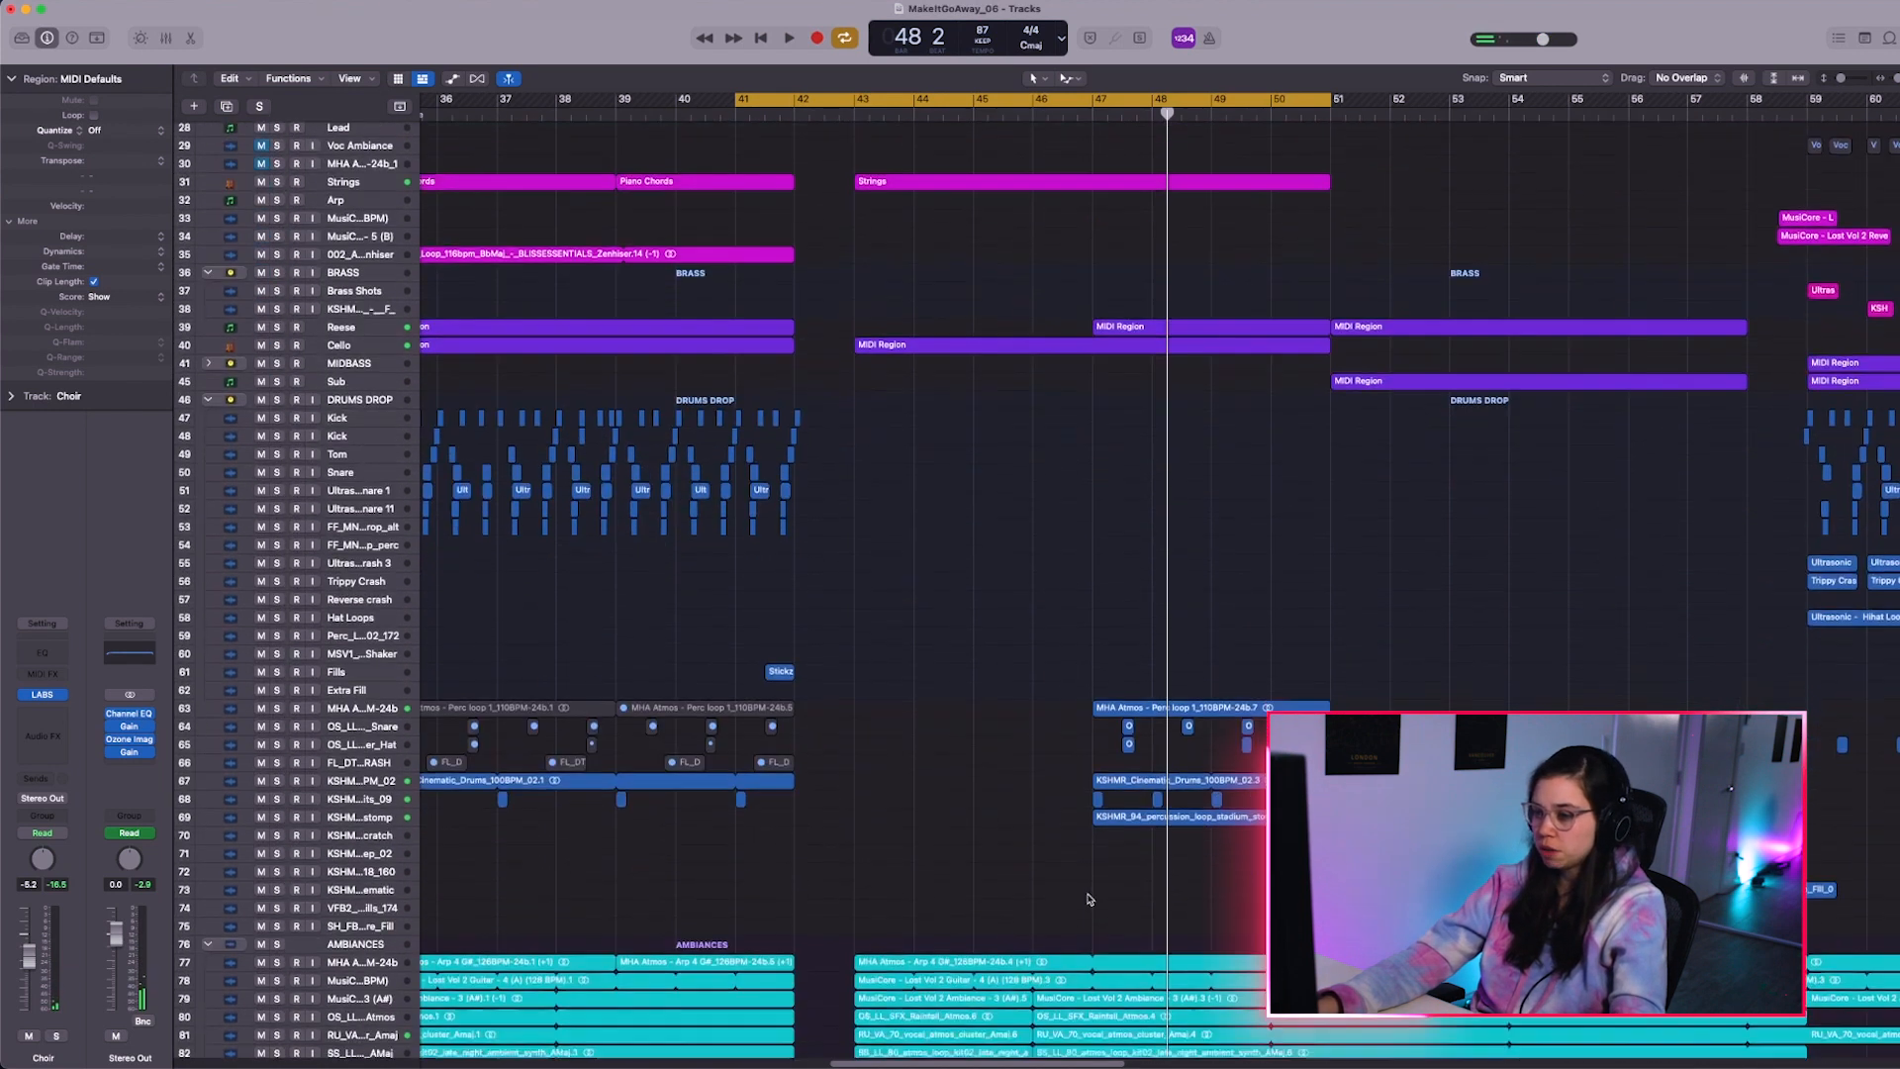
{"action": "scroll", "coordinate": [1039, 898], "scroll_direction": "up", "scroll_amount": 2}
{"action": "scroll", "coordinate": [1006, 892], "scroll_direction": "up", "scroll_amount": 1}
{"action": "left_click_drag", "start_coordinate": [1080, 807], "coordinate": [1173, 887]}
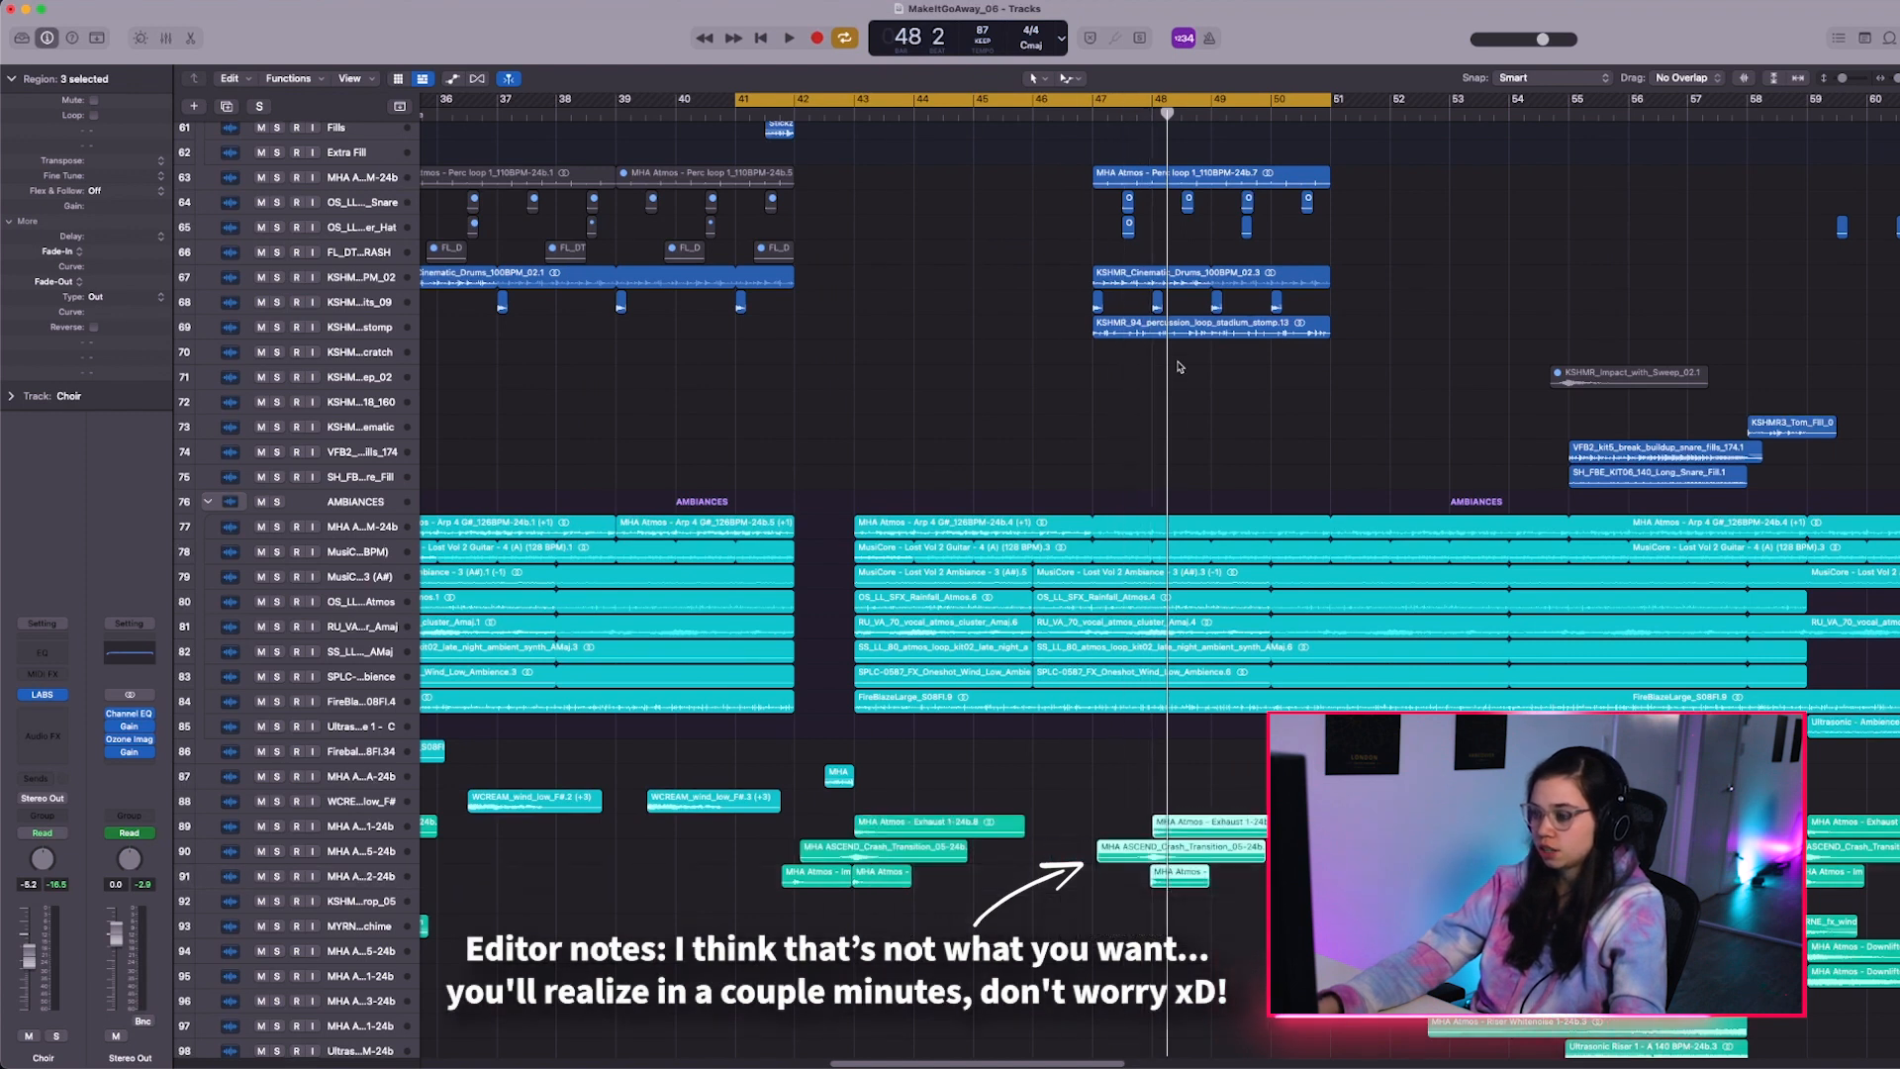
Automate volume rises between bars 43 and 47 on the Rainfall, Low_Ambience and FireBlazeLarge tracks, raising Low_Ambience to -0.3 dB at bar 43
{"action": "scroll", "coordinate": [1129, 446], "scroll_direction": "up", "scroll_amount": 5}
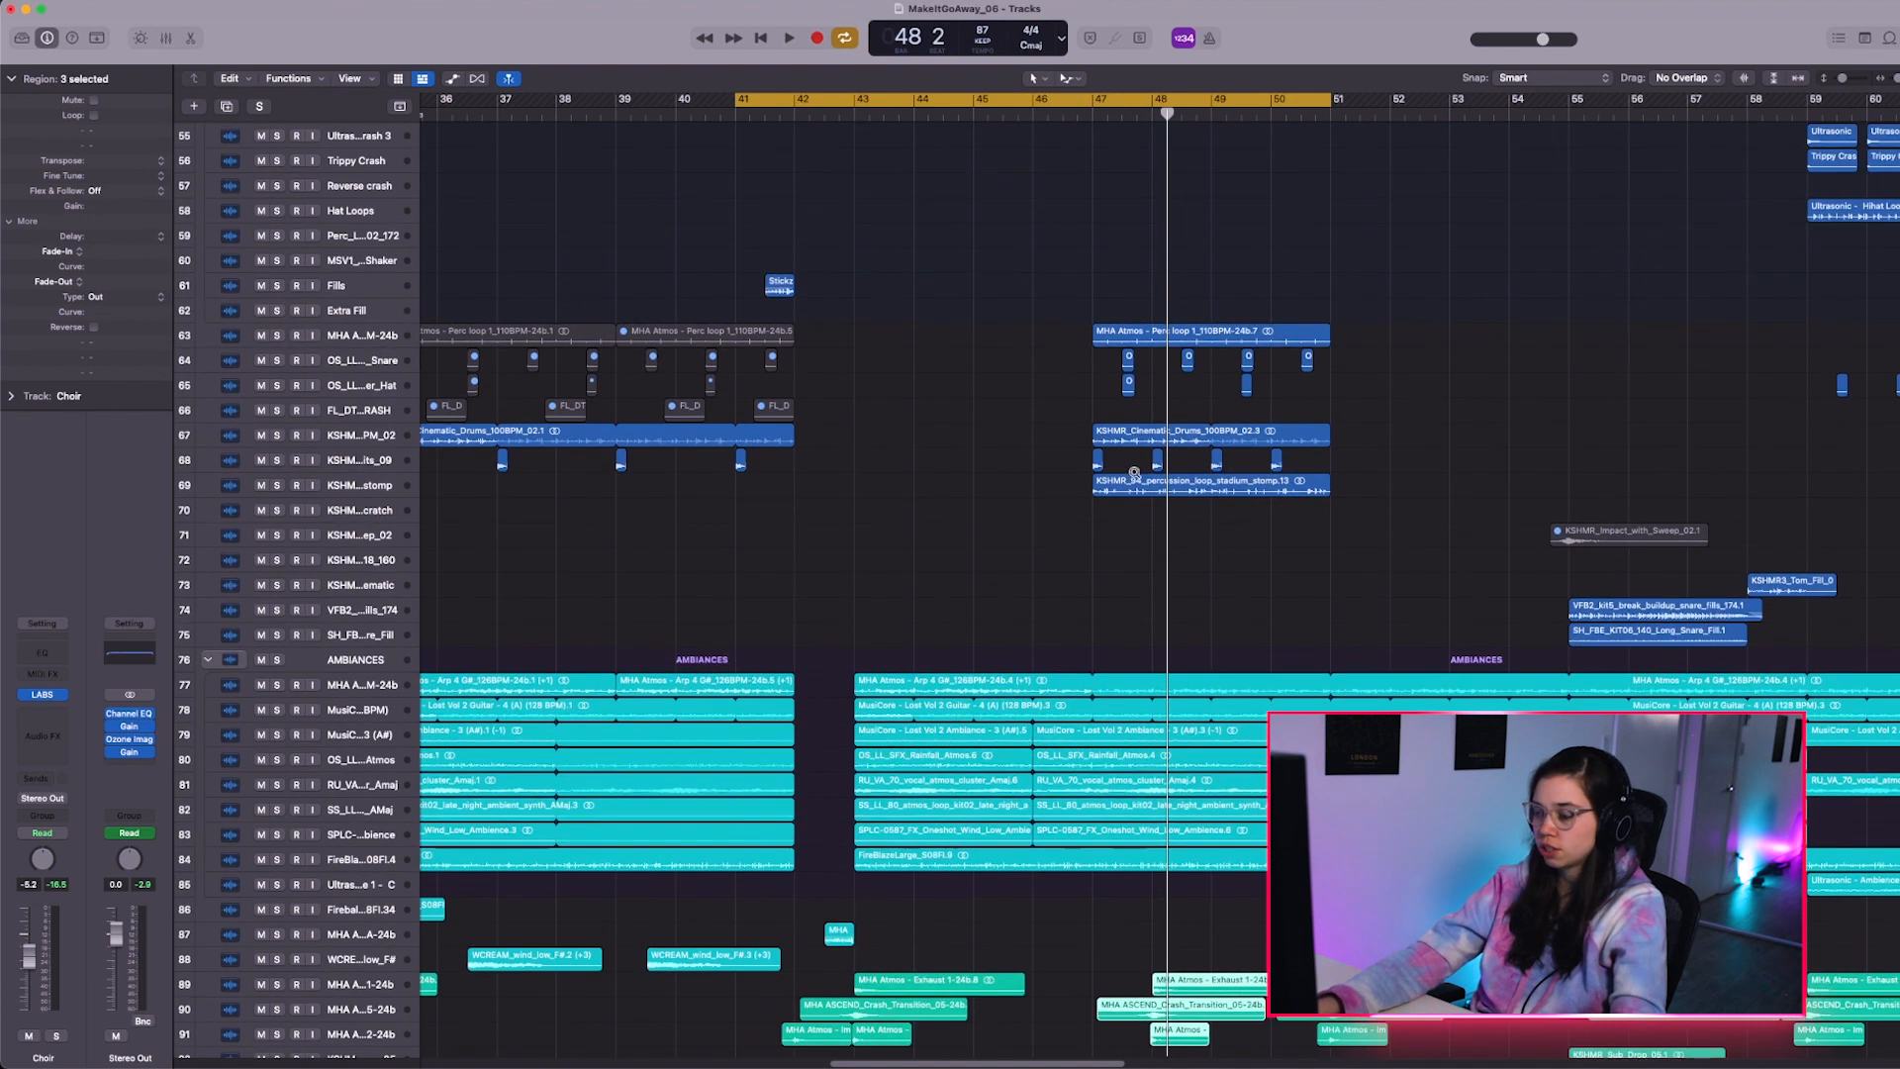
{"action": "scroll", "coordinate": [1134, 473], "scroll_direction": "down", "scroll_amount": 5}
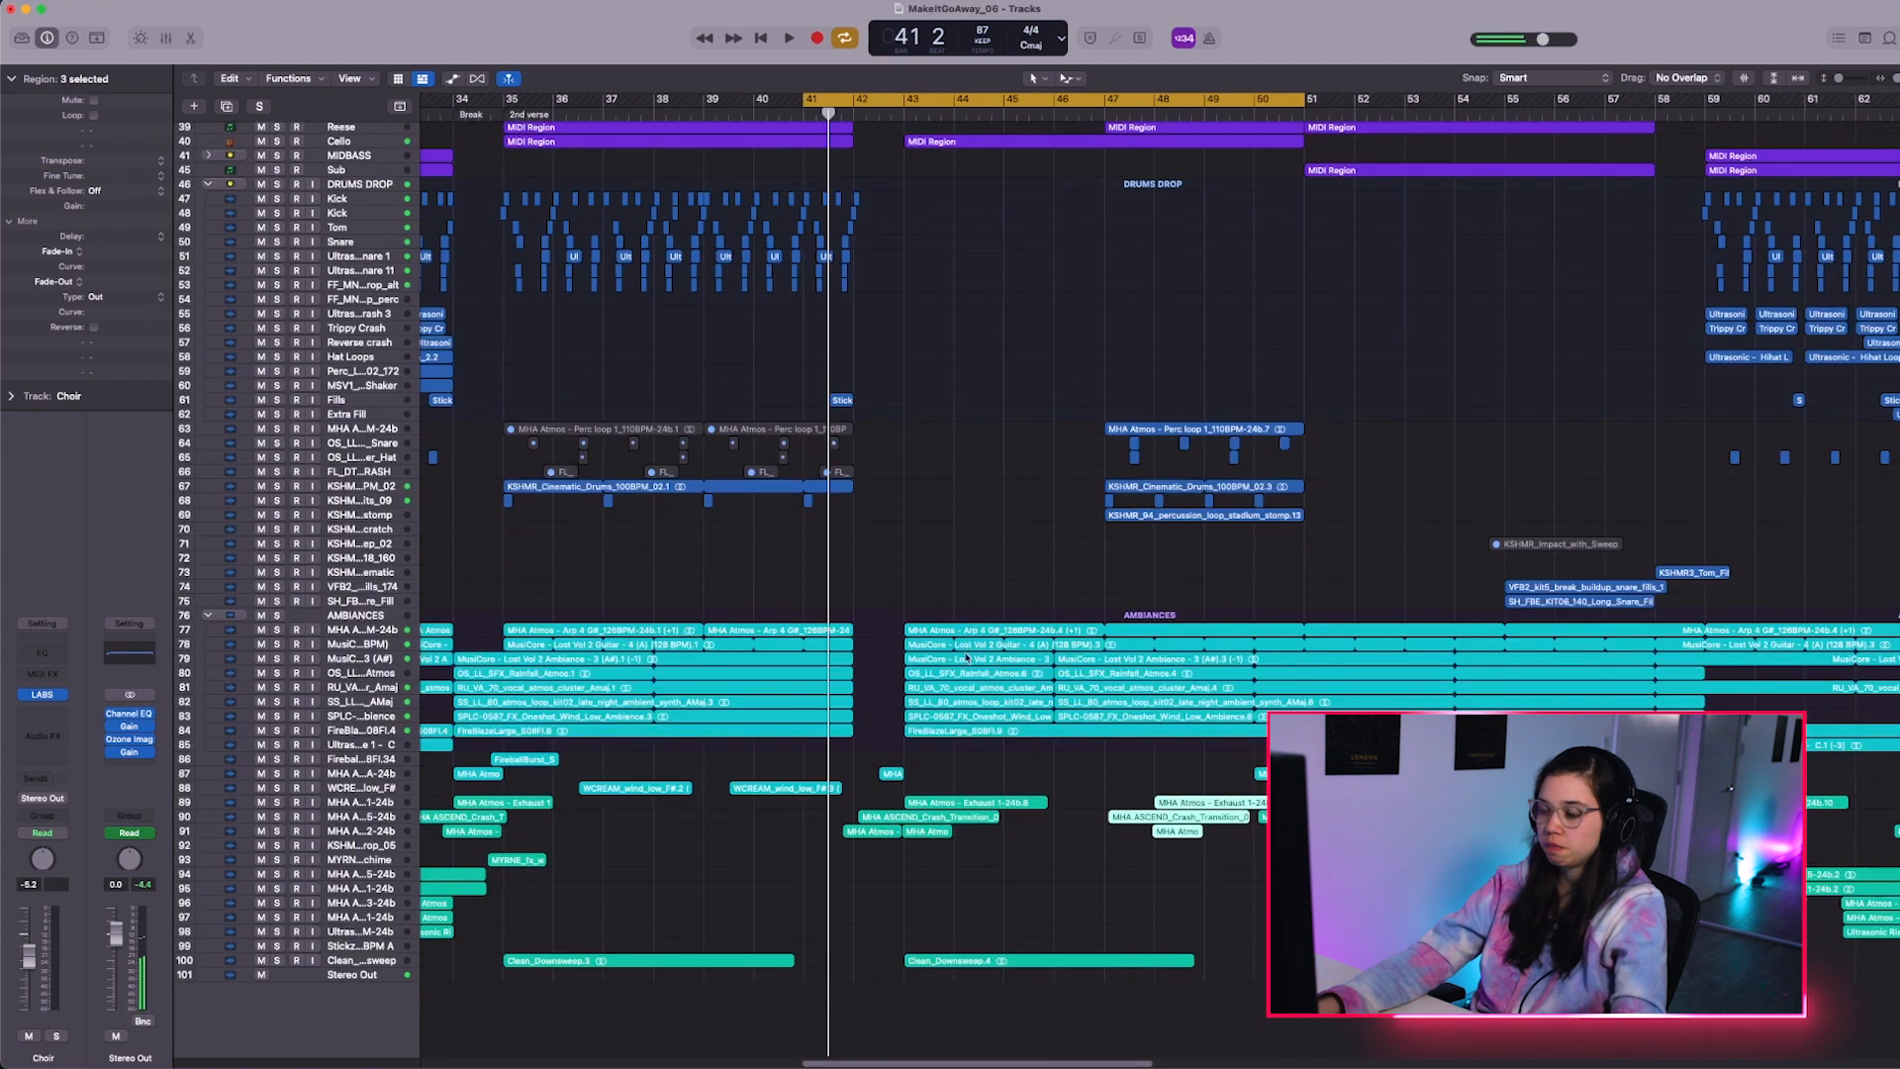
{"action": "scroll", "coordinate": [969, 654], "scroll_direction": "up", "scroll_amount": 8}
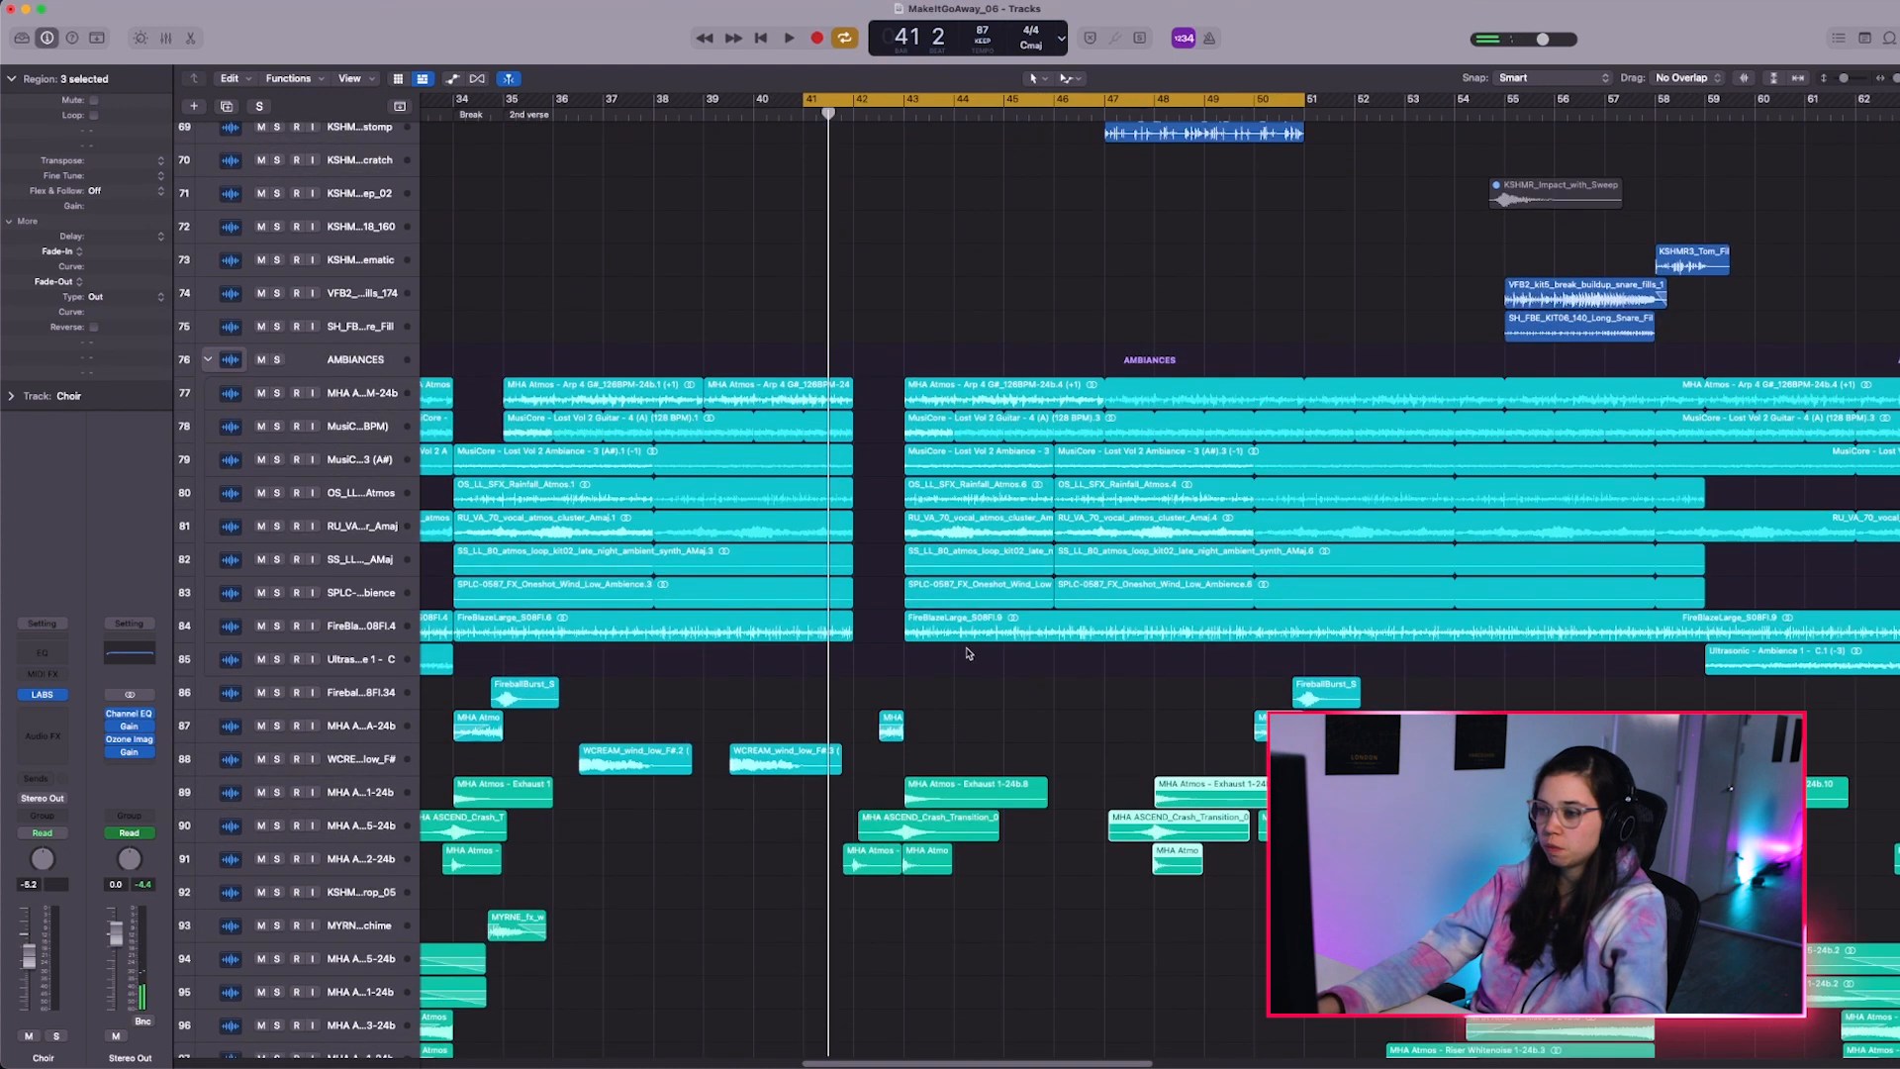
{"action": "scroll", "coordinate": [969, 653], "scroll_direction": "down", "scroll_amount": 2}
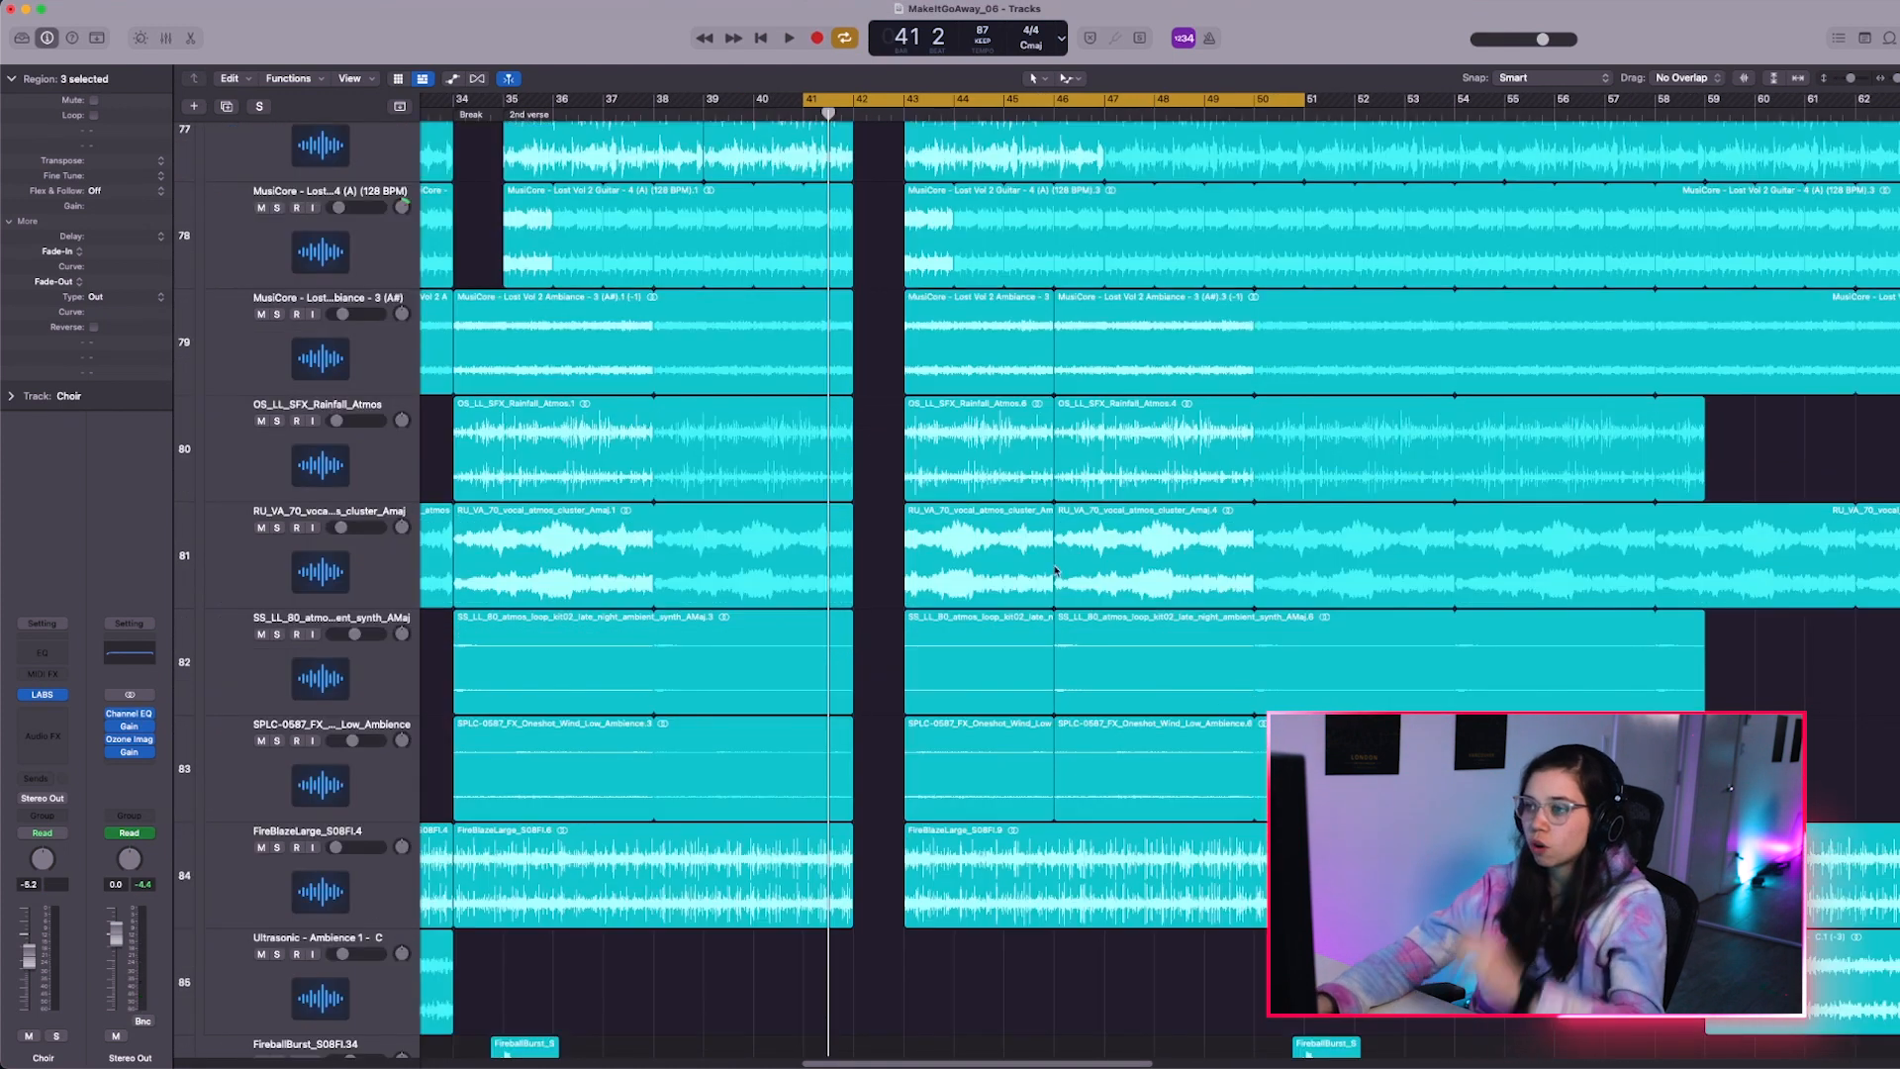
{"action": "key", "text": "a"}
{"action": "scroll", "coordinate": [1078, 601], "scroll_direction": "down", "scroll_amount": 3}
{"action": "left_click", "coordinate": [888, 594]}
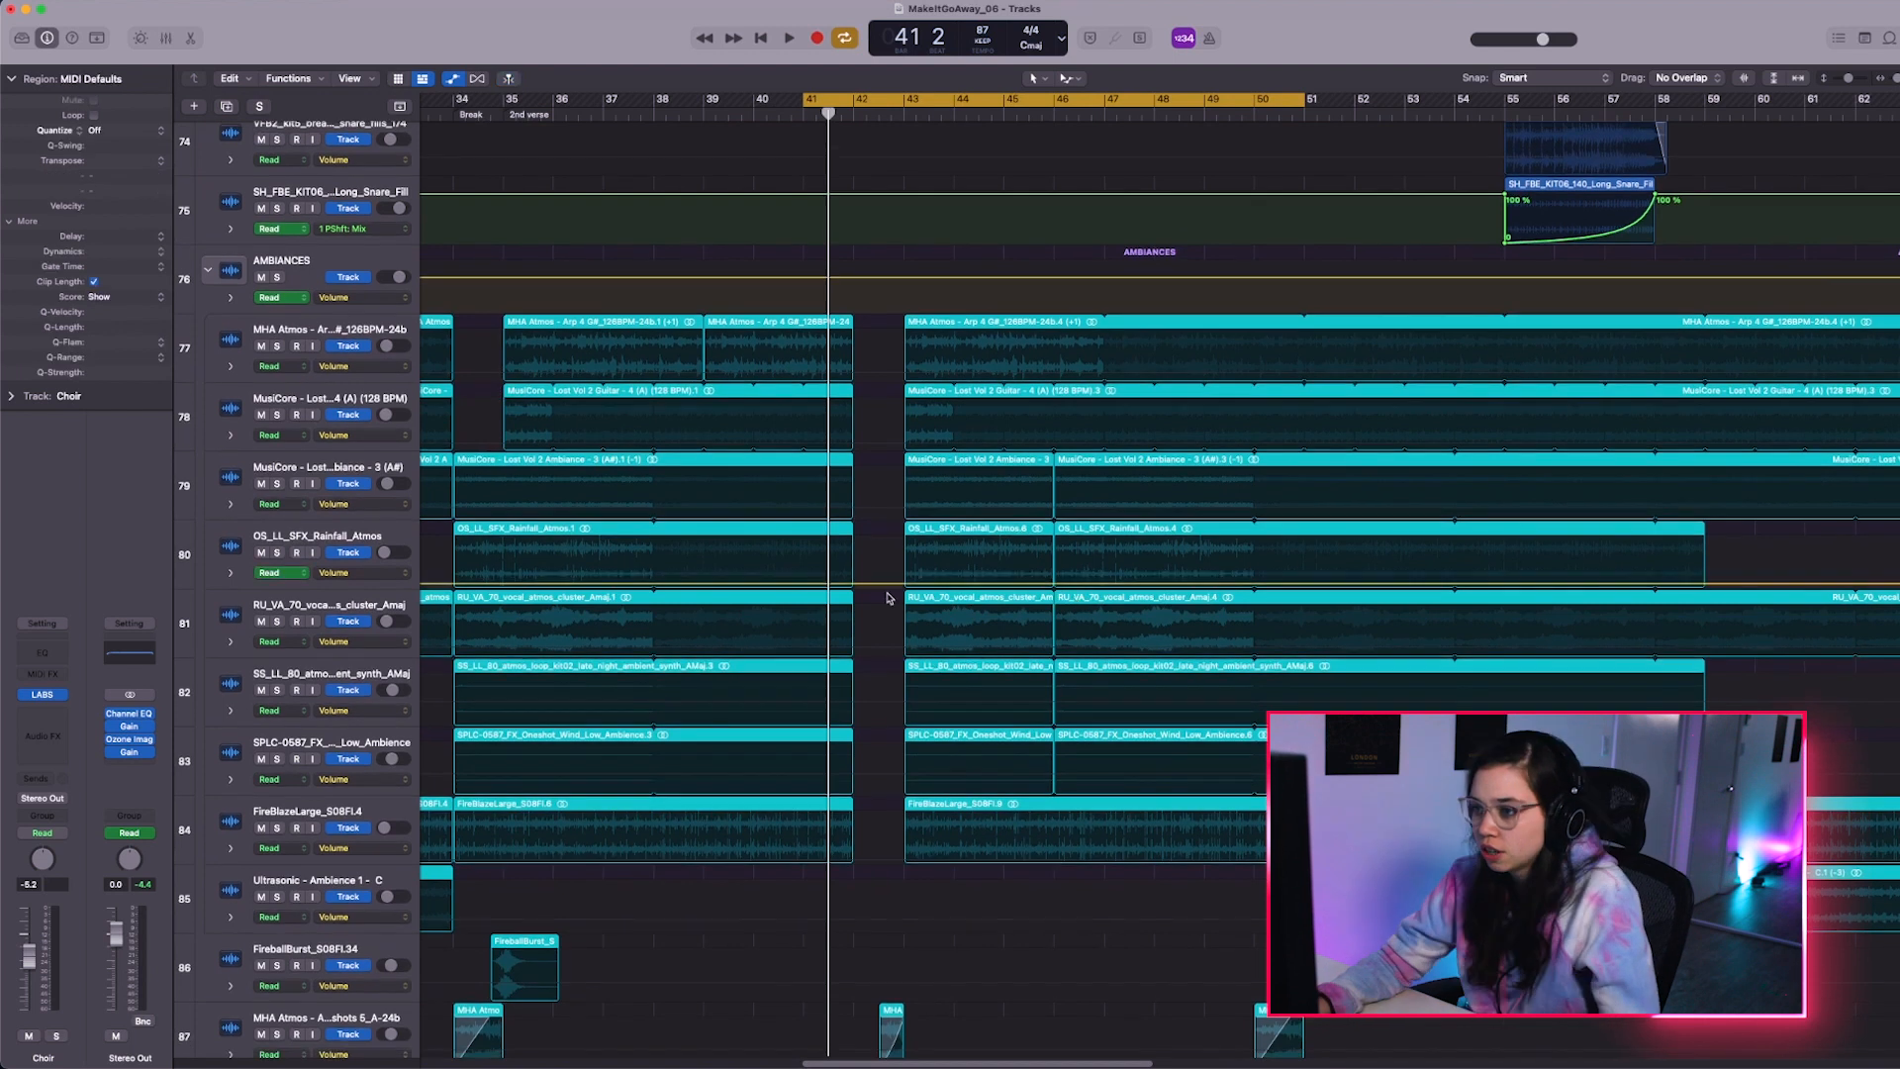
{"action": "left_click", "coordinate": [851, 784]}
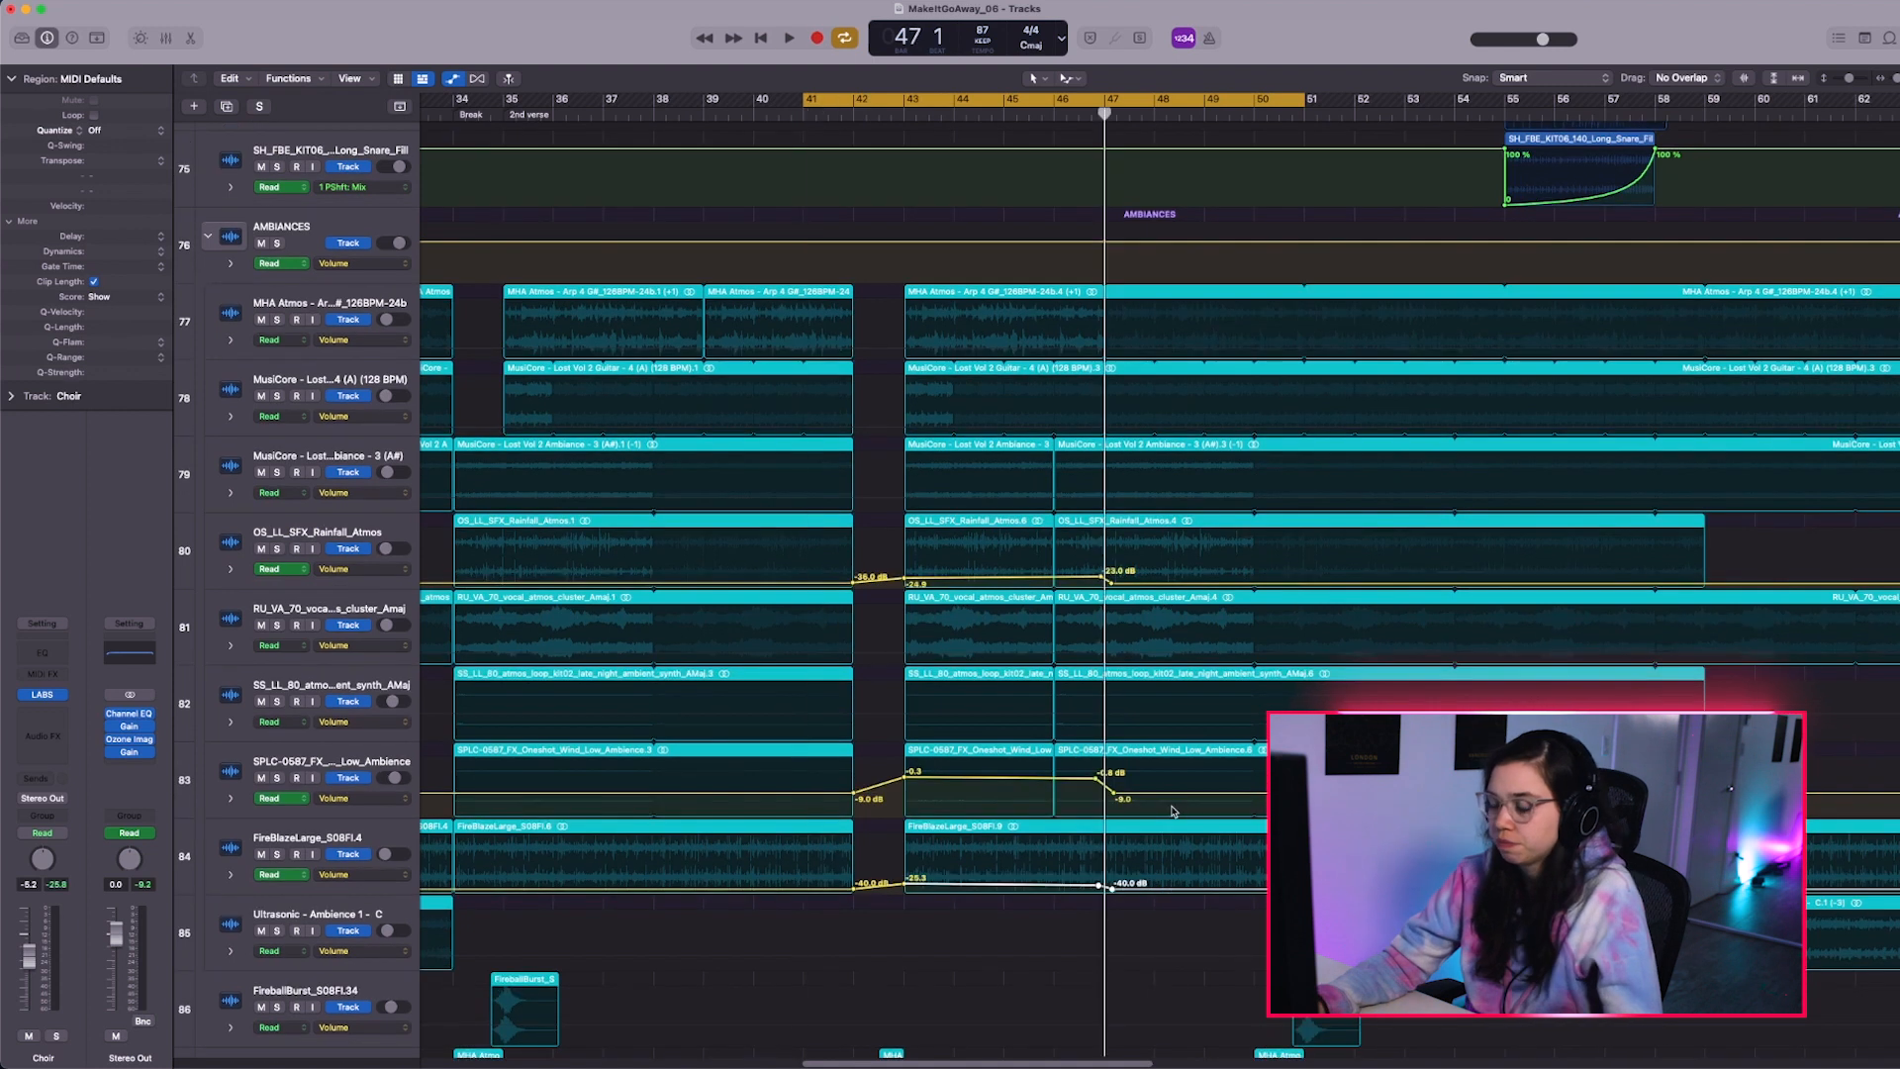
Play the ambience volume changes from bar 43 and hide the track automation
{"action": "key", "text": "space"}
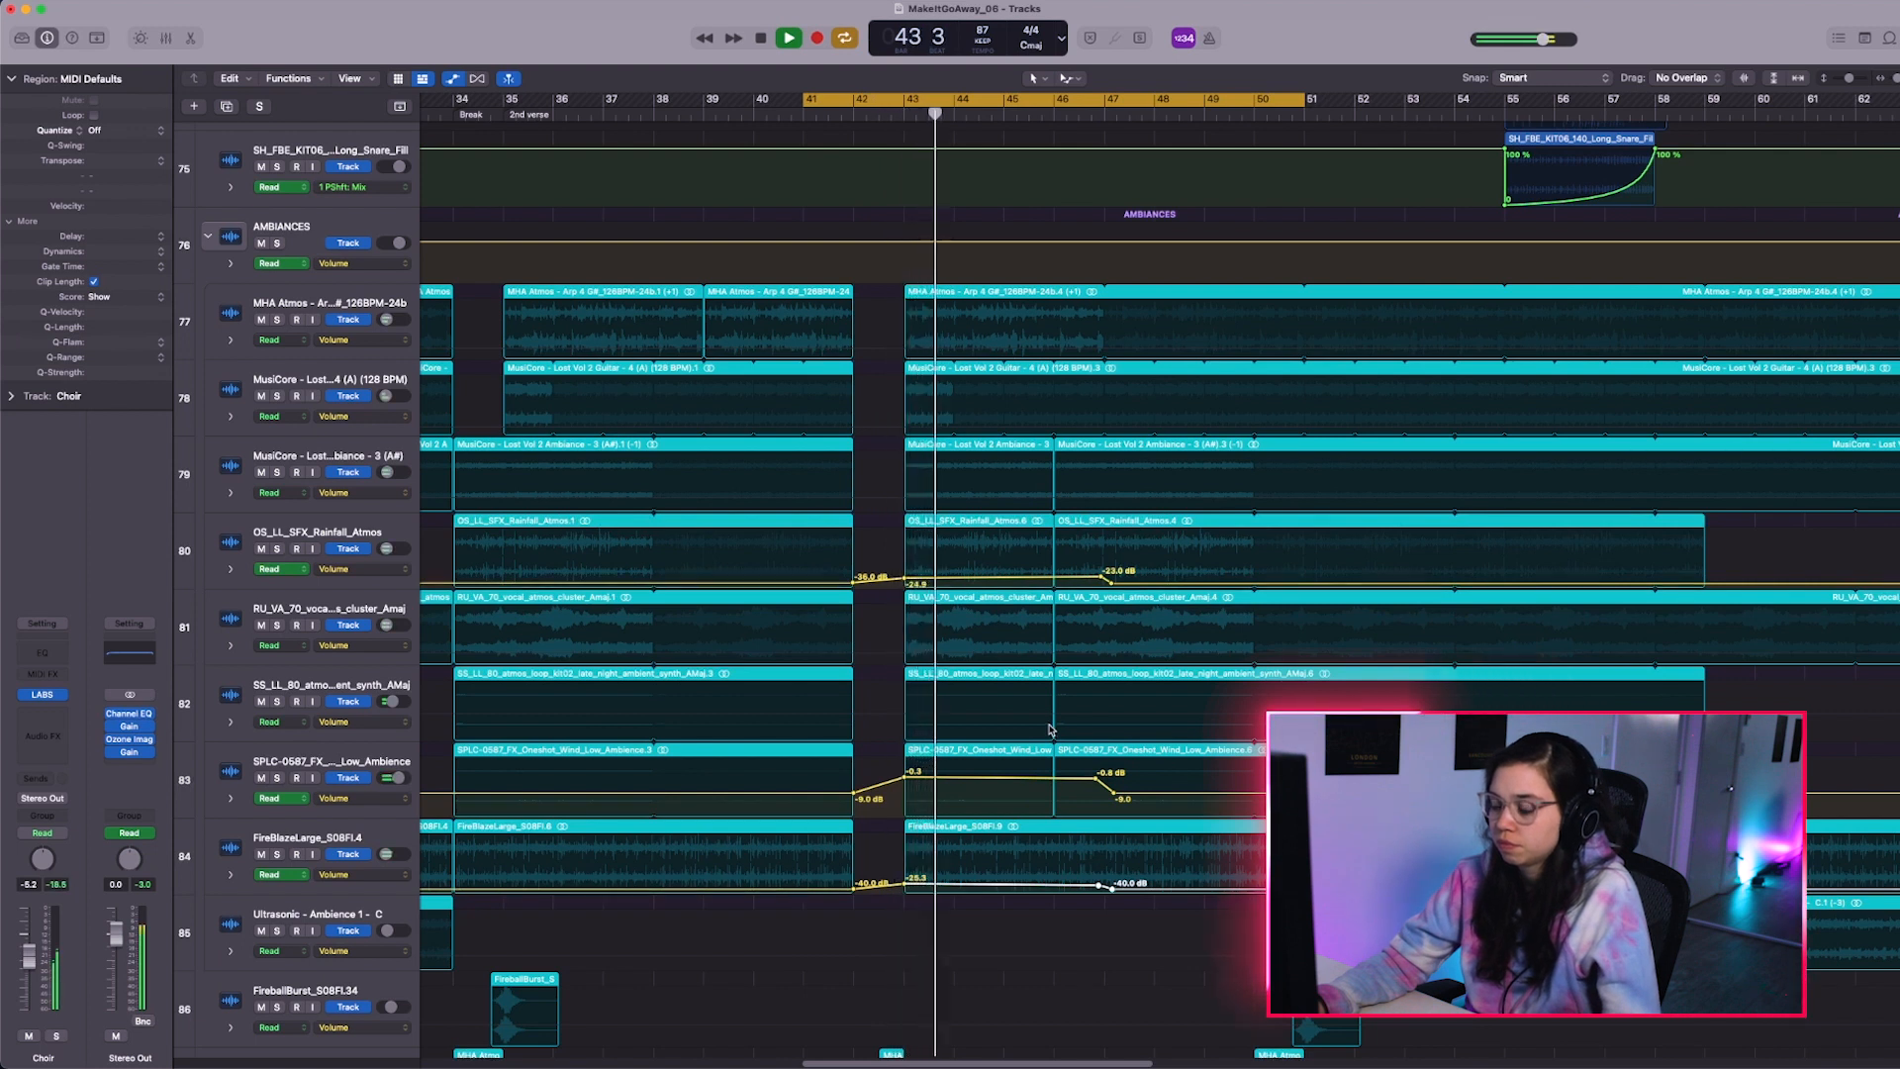
{"action": "key", "text": "a"}
{"action": "key", "text": "super+Up"}
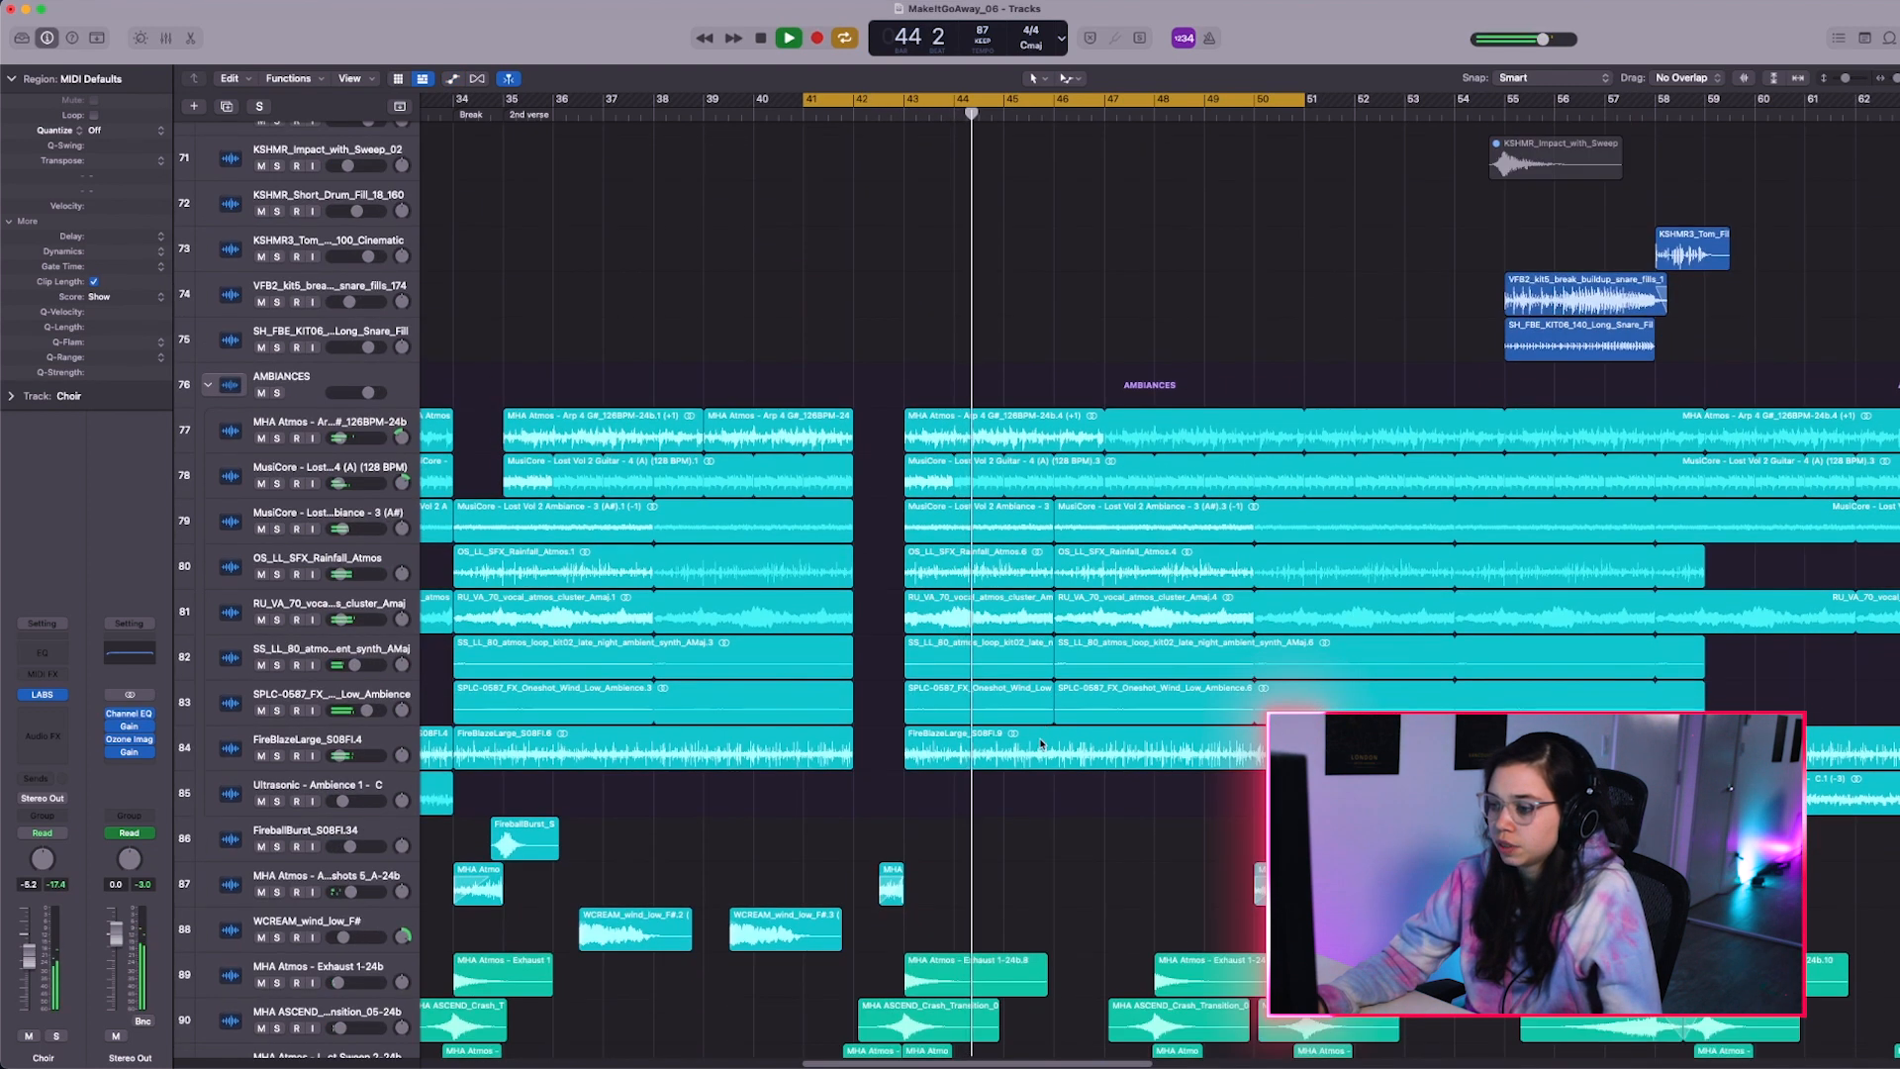
{"action": "key", "text": "space"}
Copy a WCREAM_wind_low_F# region to bar 43
{"action": "scroll", "coordinate": [859, 879], "scroll_direction": "down", "scroll_amount": 2}
{"action": "left_click_drag", "start_coordinate": [859, 879], "coordinate": [1031, 881]}
{"action": "key", "text": "Return"}
Play the second verse through to bar 50 and extend the cycle range to start at bar 39
{"action": "key", "text": "super+Up"}
{"action": "key", "text": "space"}
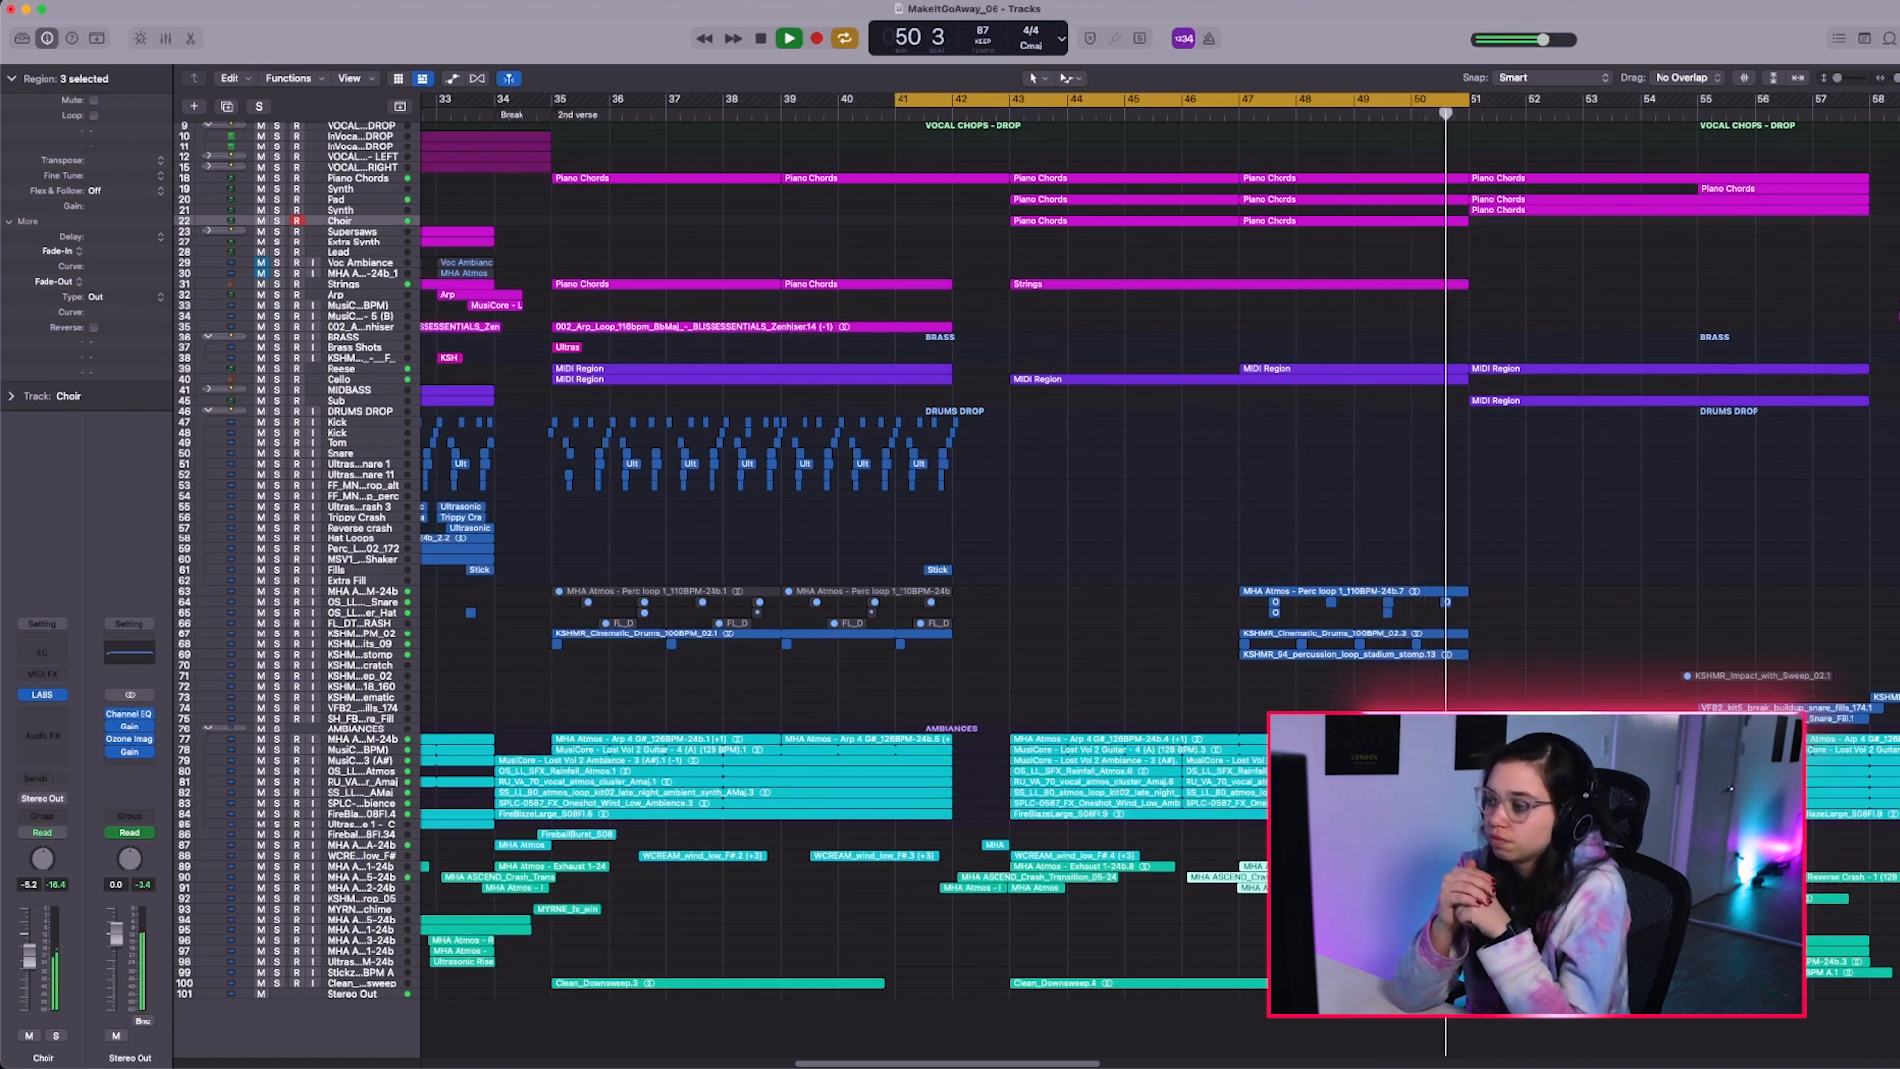
{"action": "key", "text": "space"}
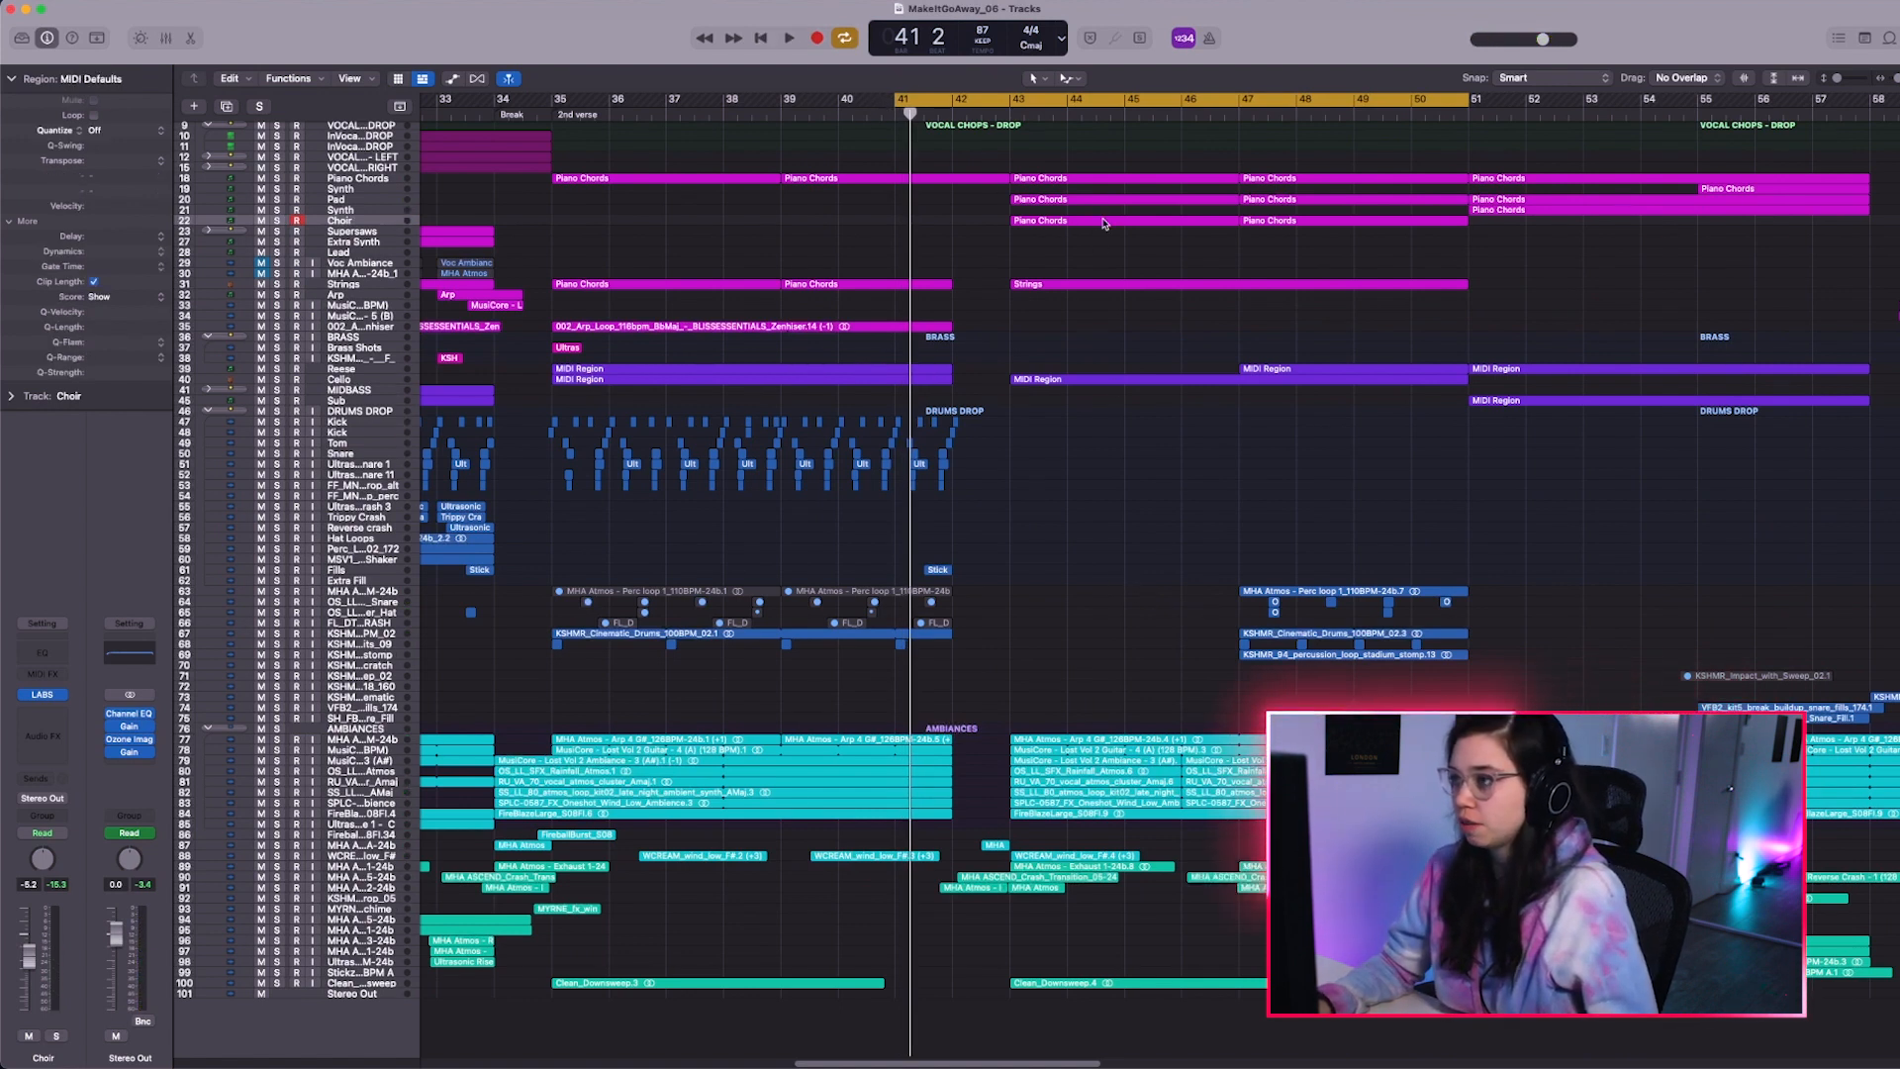
{"action": "left_click", "coordinate": [897, 102]}
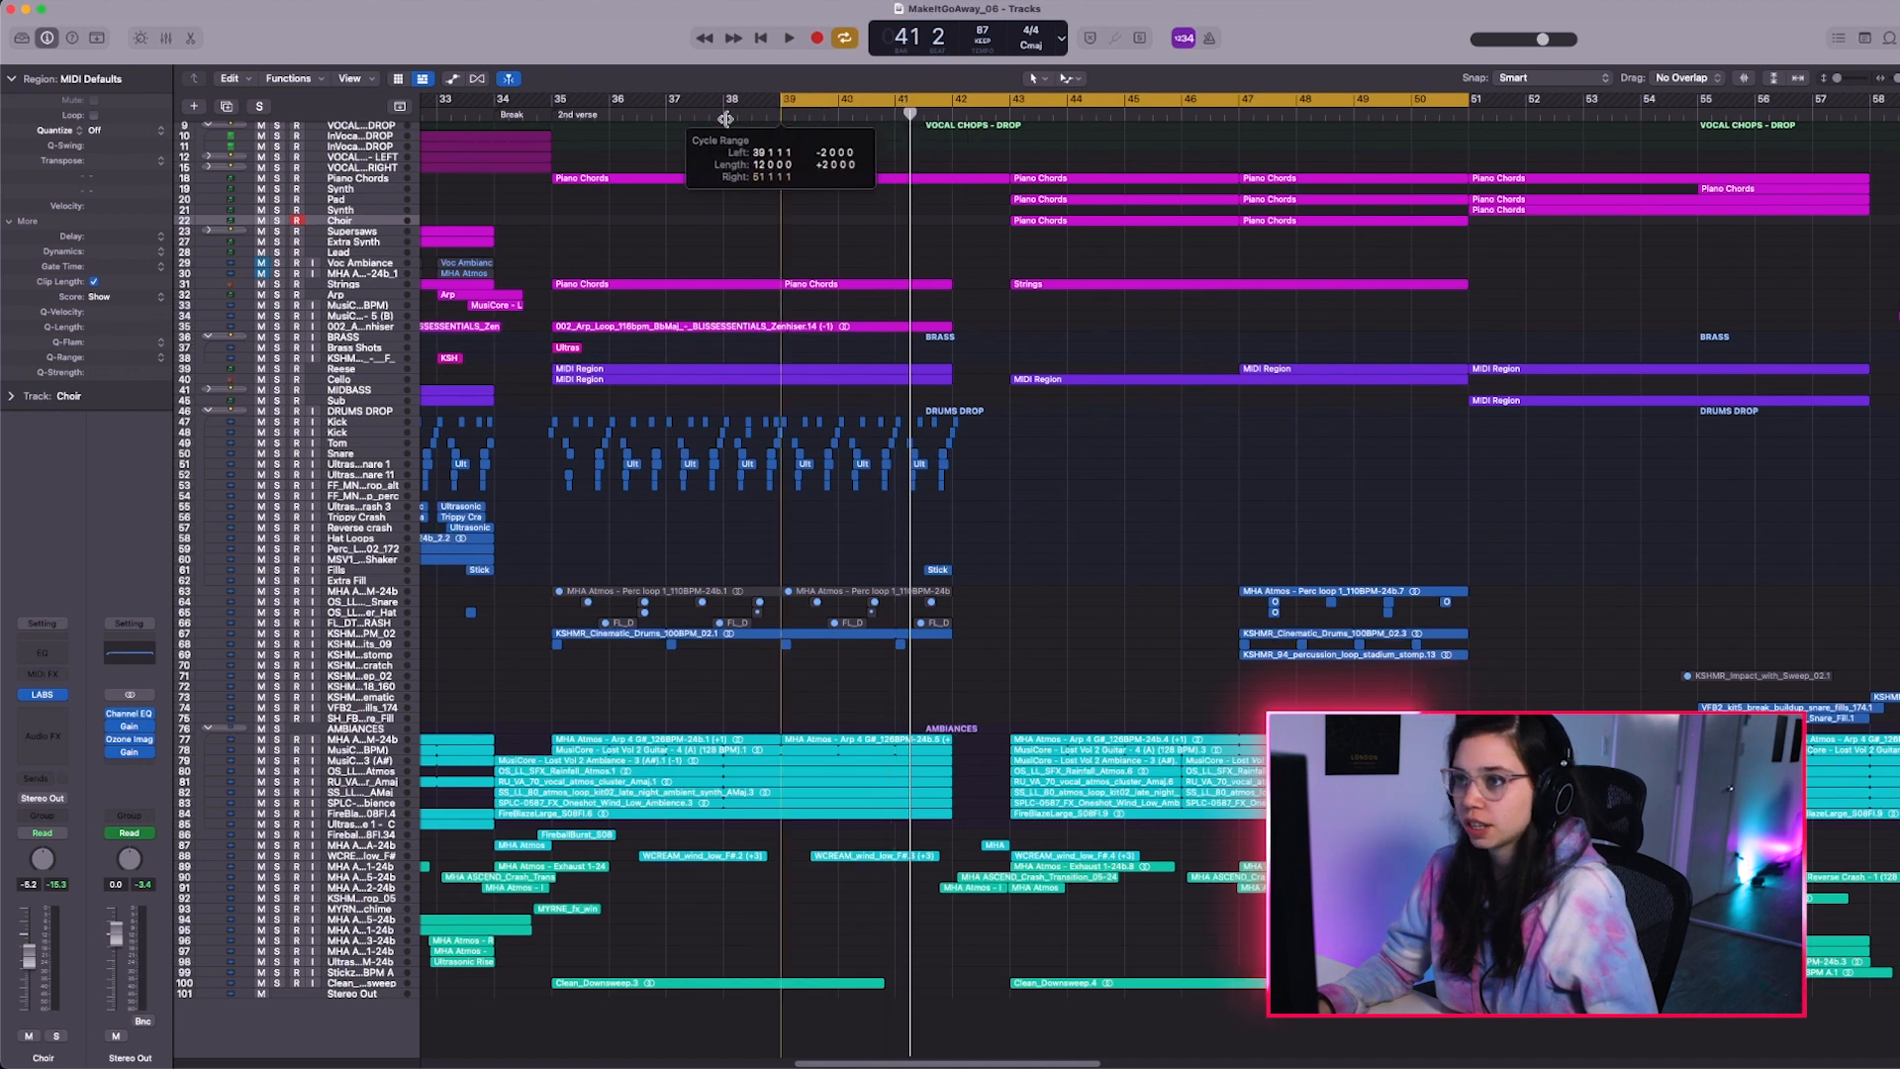
Place a short MHA Atmos - Riser 3 region at bar 41, ending at bar 42, and play the transition into bar 43
{"action": "key", "text": "z"}
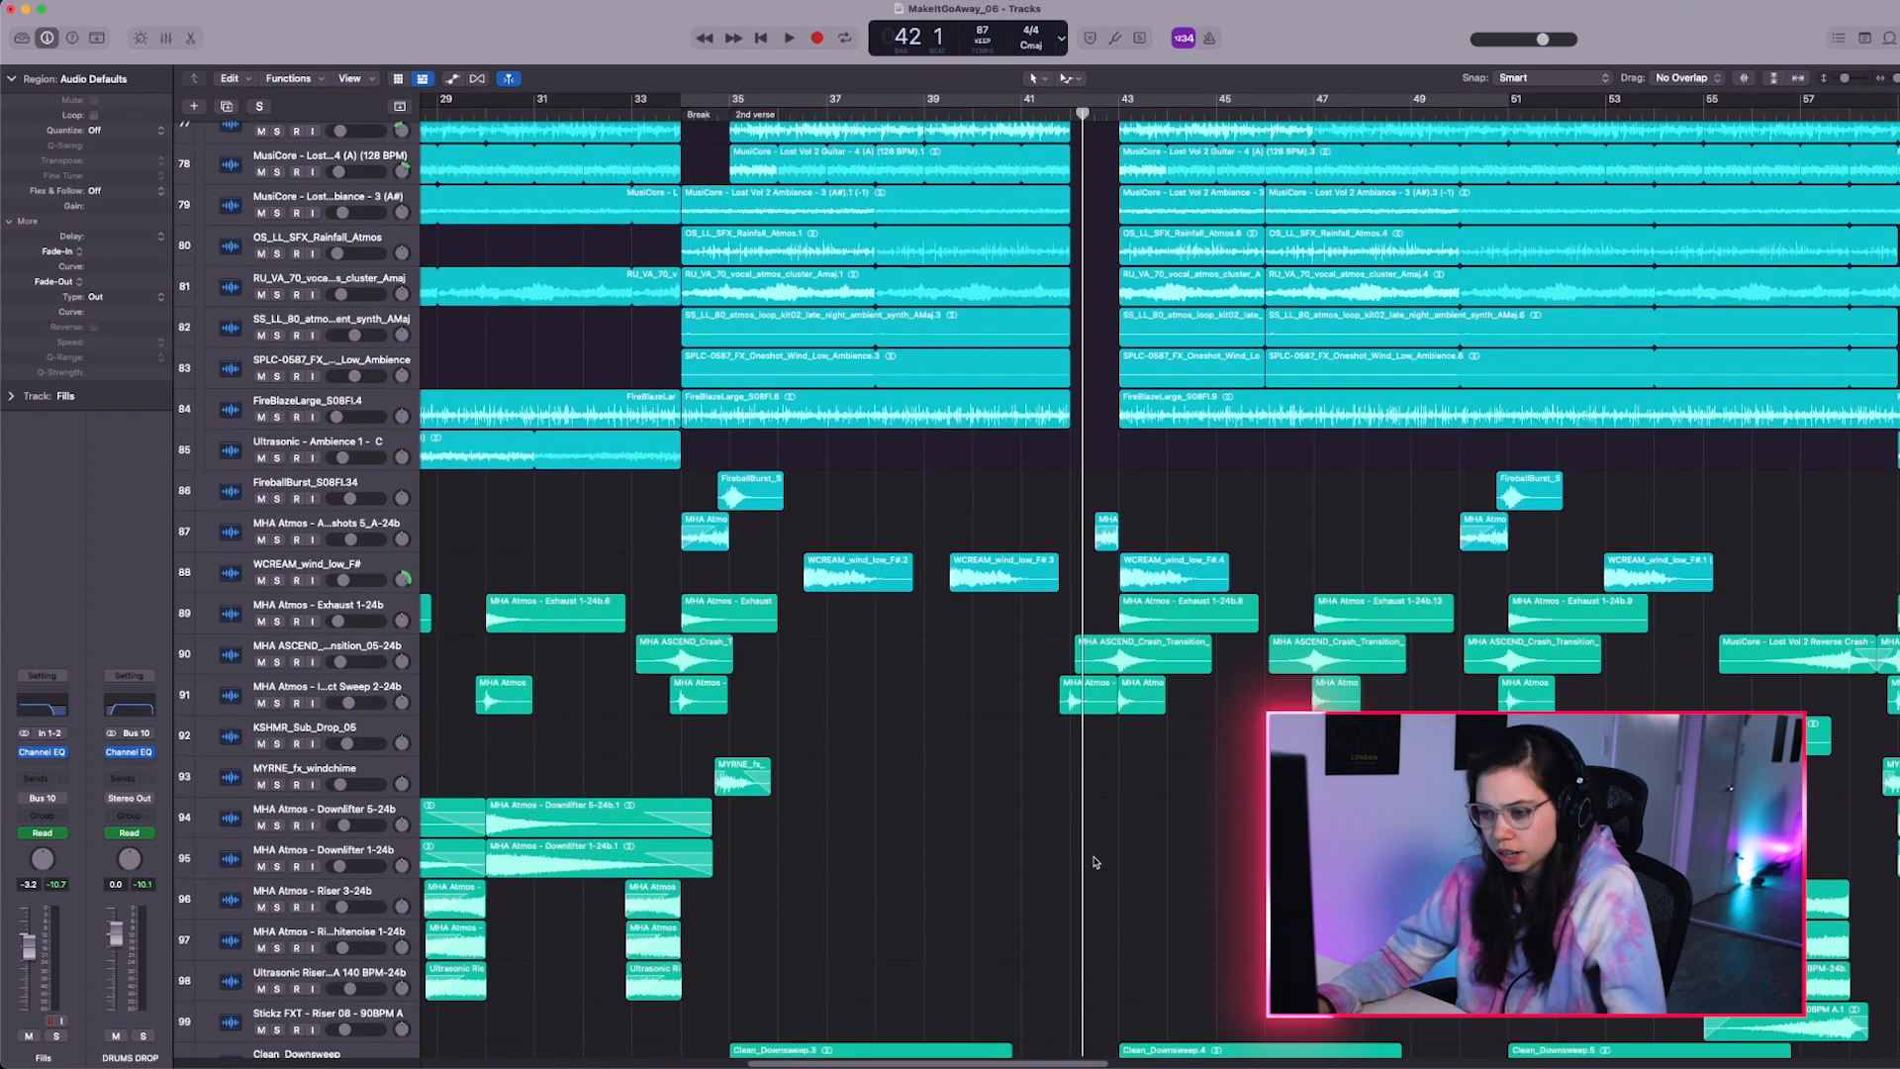
{"action": "scroll", "coordinate": [1094, 862], "scroll_direction": "left", "scroll_amount": 10}
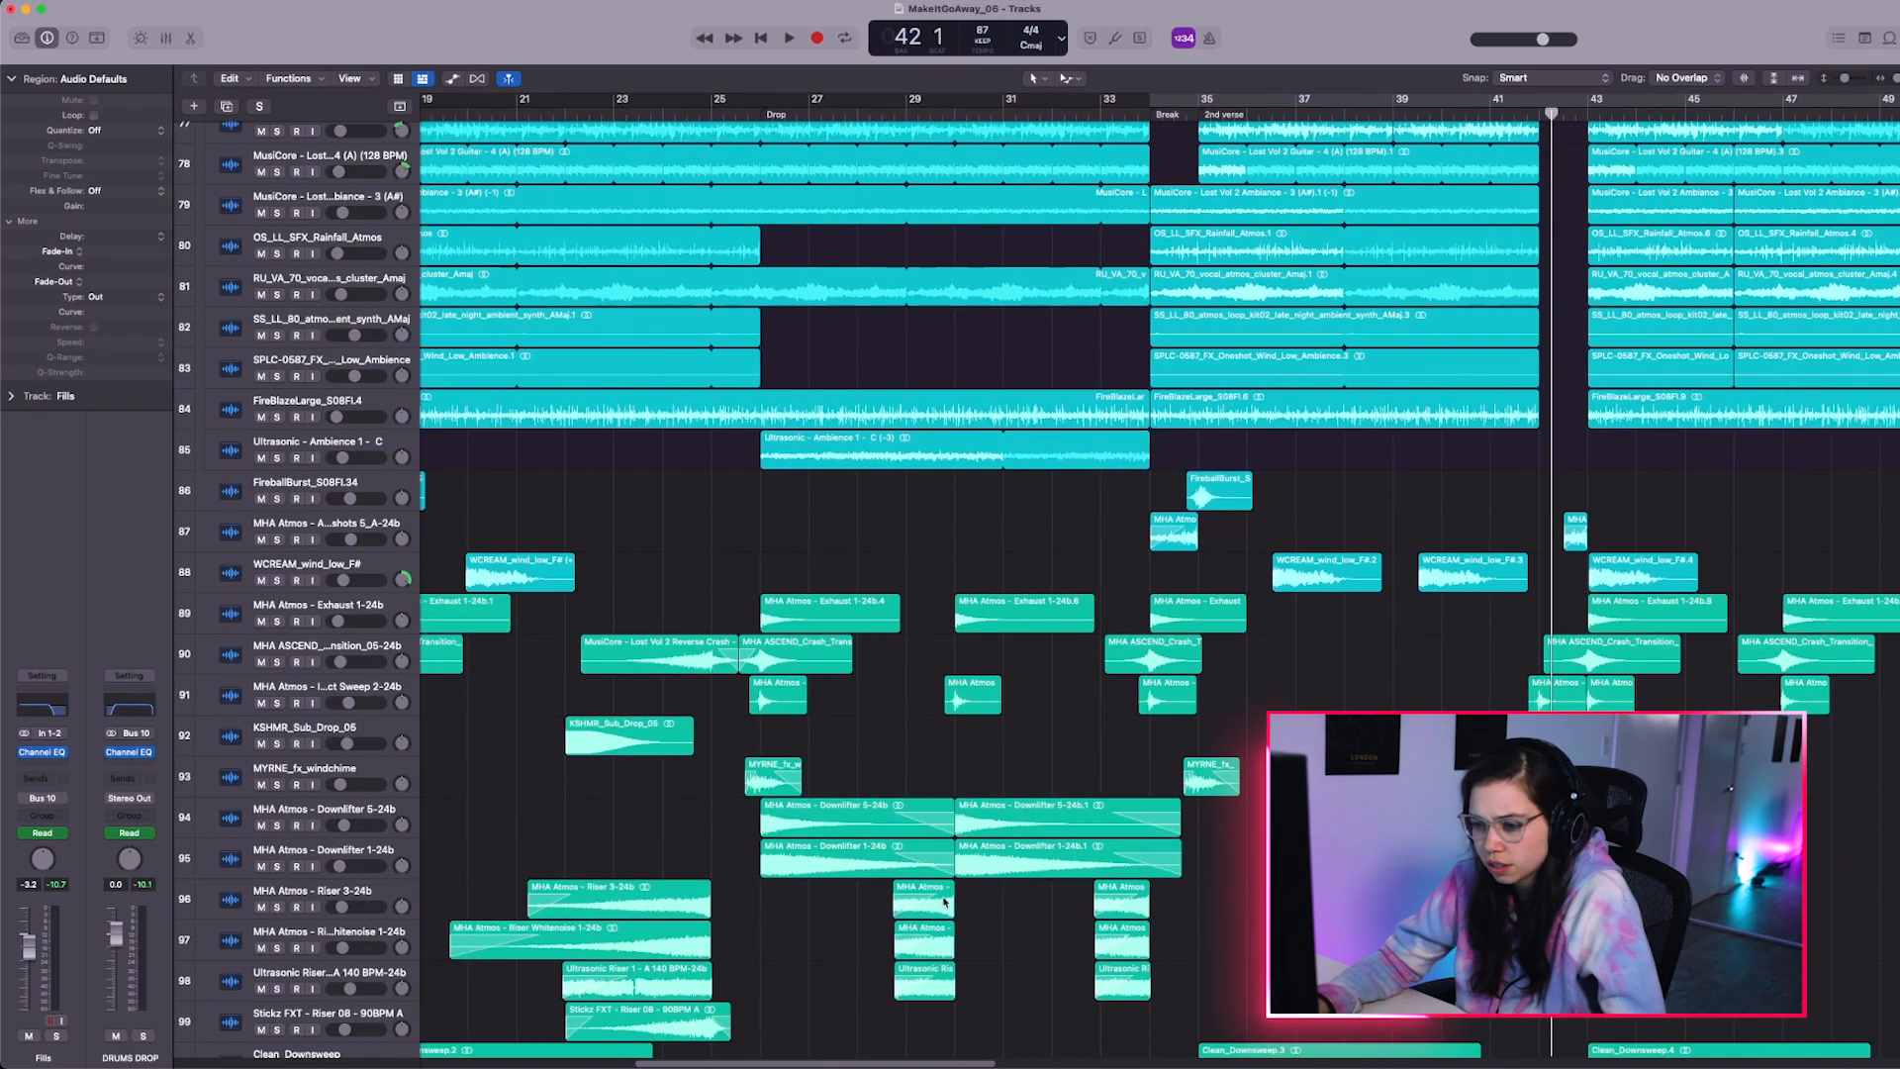
{"action": "scroll", "coordinate": [931, 955], "scroll_direction": "right", "scroll_amount": 3}
{"action": "scroll", "coordinate": [936, 891], "scroll_direction": "down", "scroll_amount": 2}
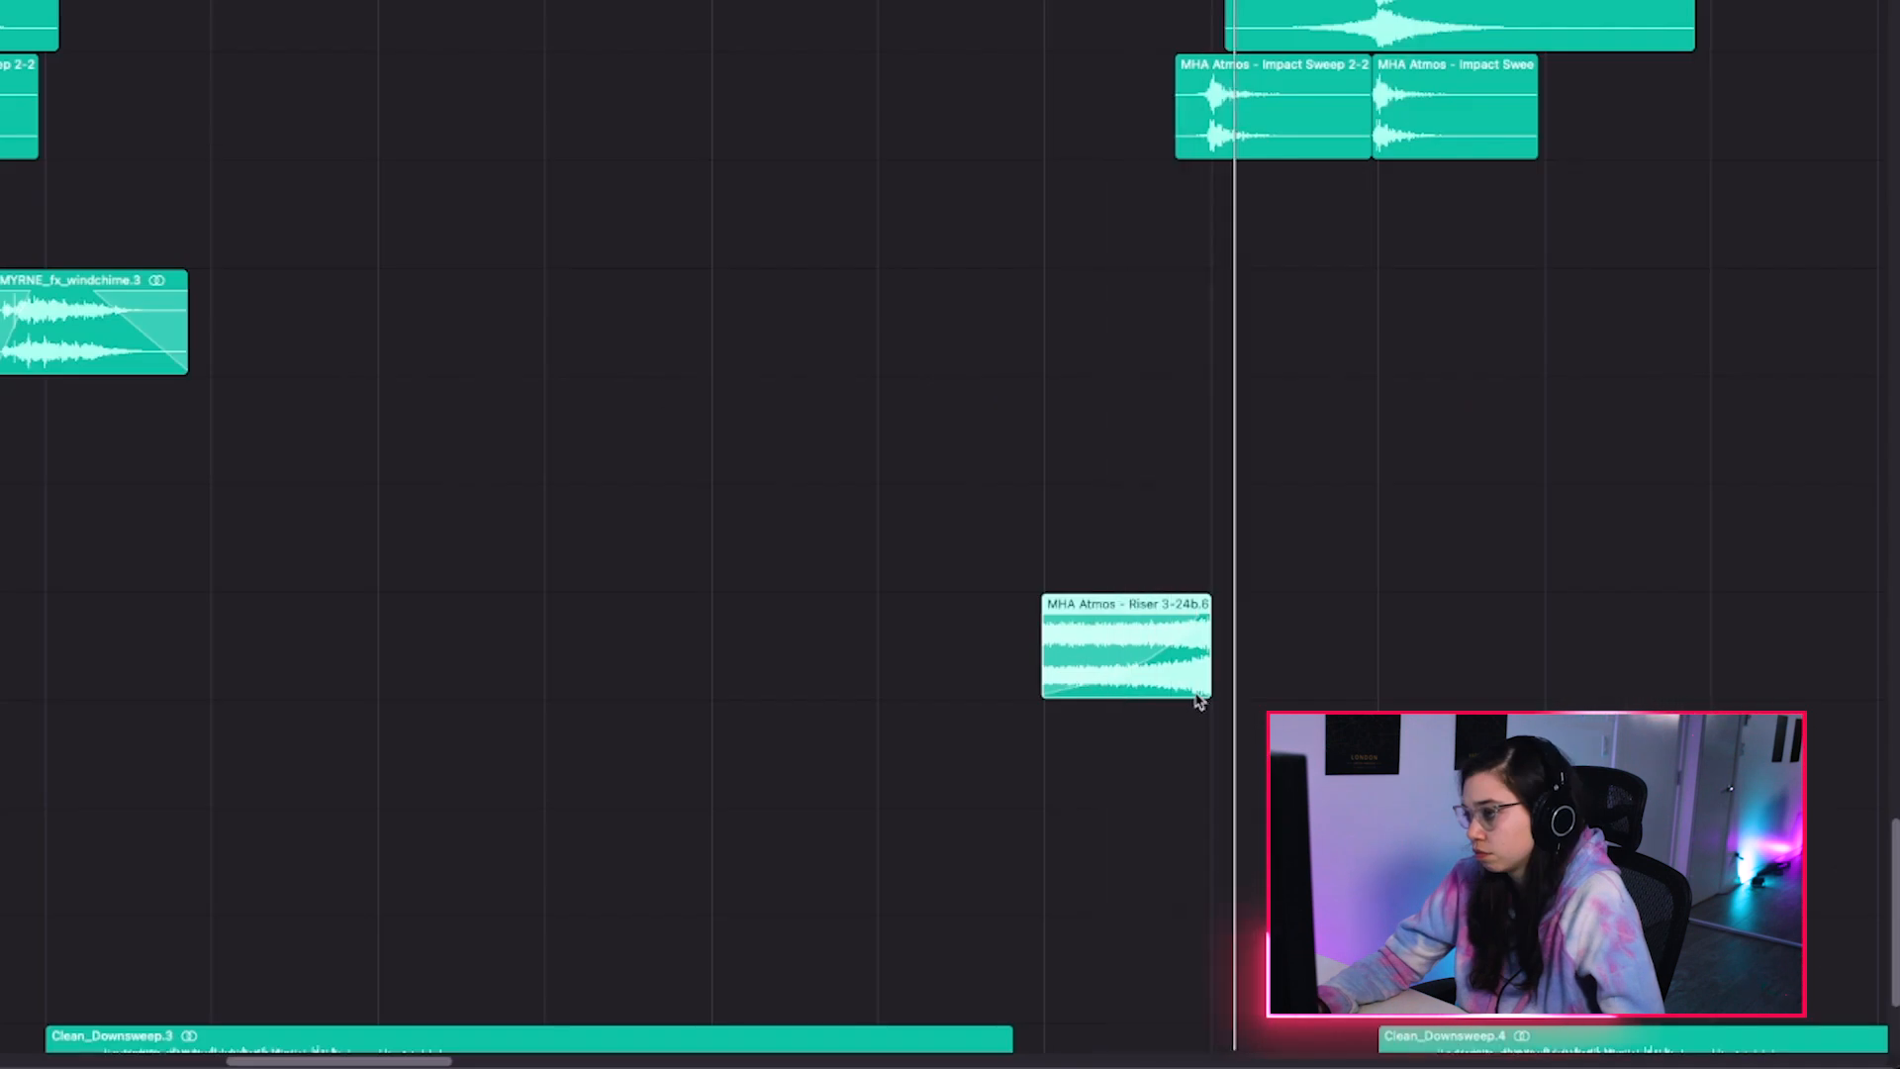
{"action": "key", "text": "super+Up"}
{"action": "key", "text": "super+Up"}
{"action": "key", "text": "super+Up"}
{"action": "key", "text": "super+Up"}
{"action": "key", "text": "super+Up"}
{"action": "key", "text": "super+Up"}
{"action": "key", "text": "super+Up"}
{"action": "key", "text": "super+Up"}
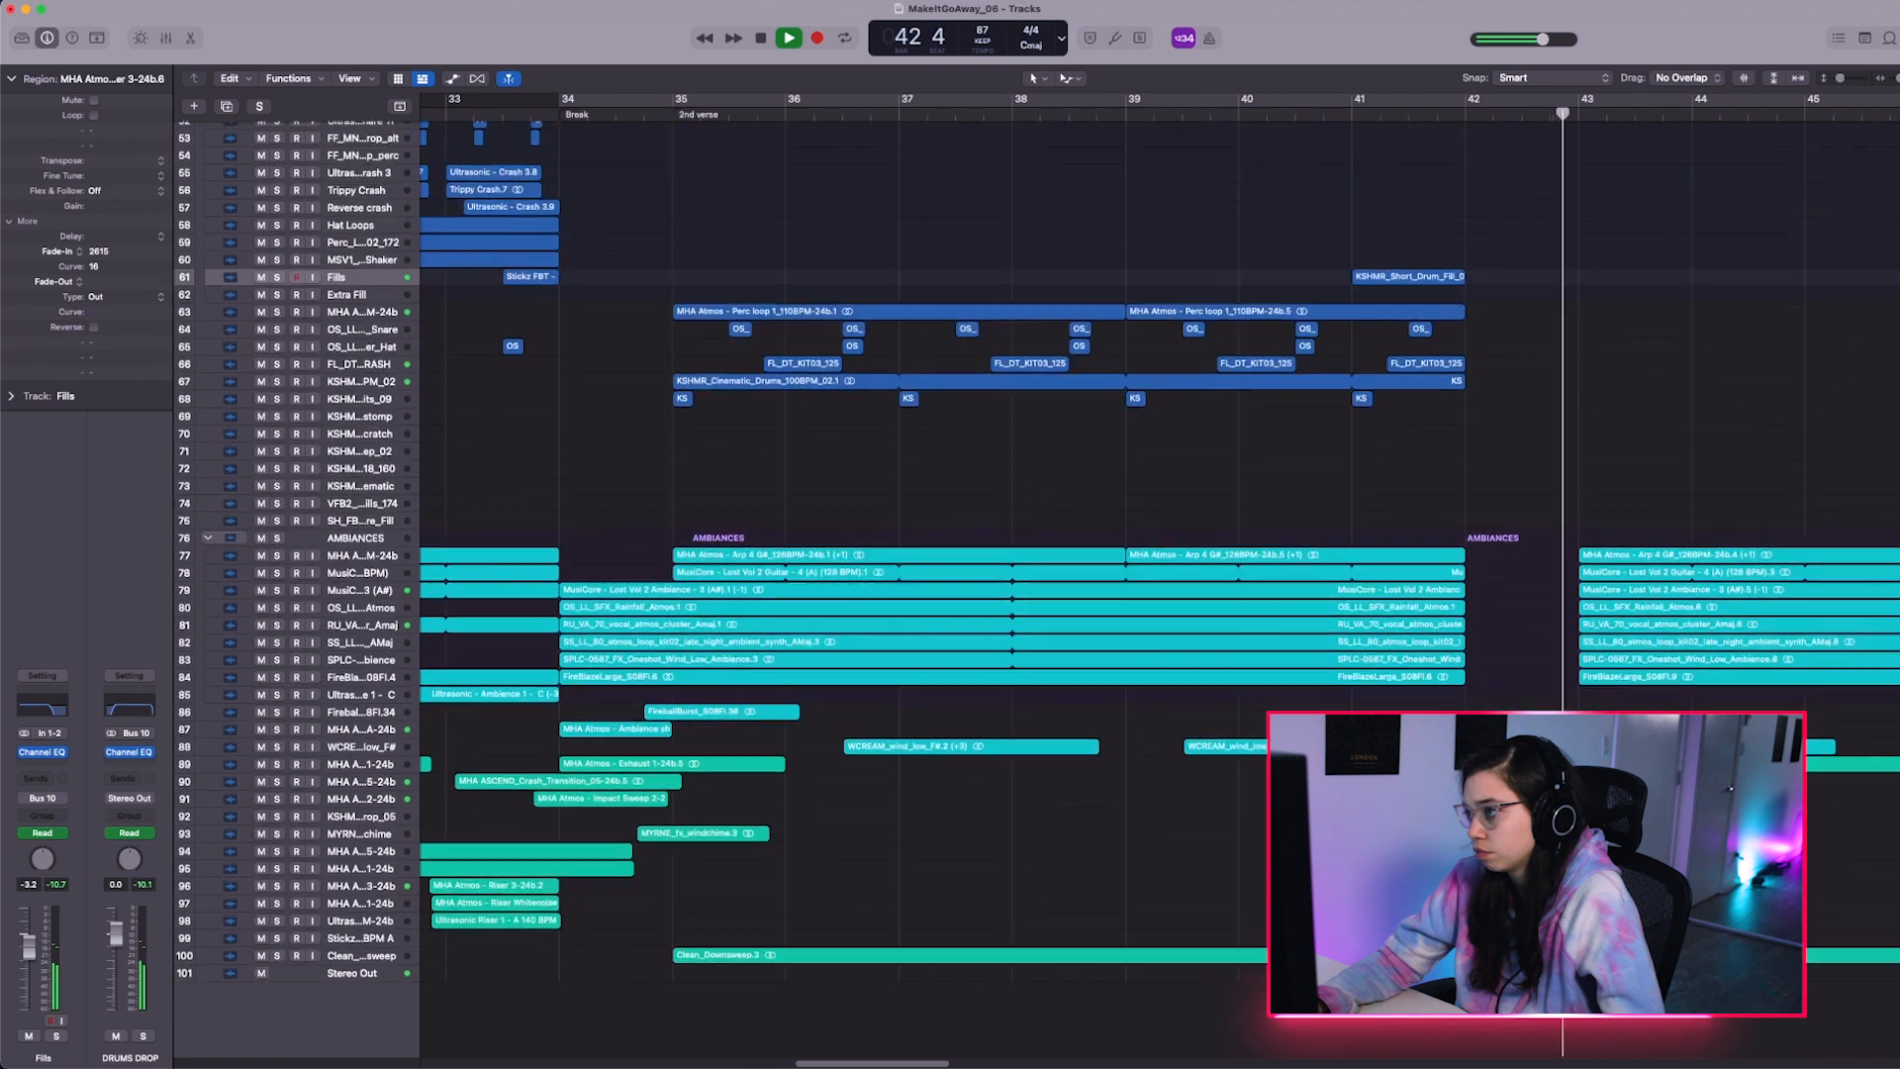
{"action": "key", "text": "super+Left"}
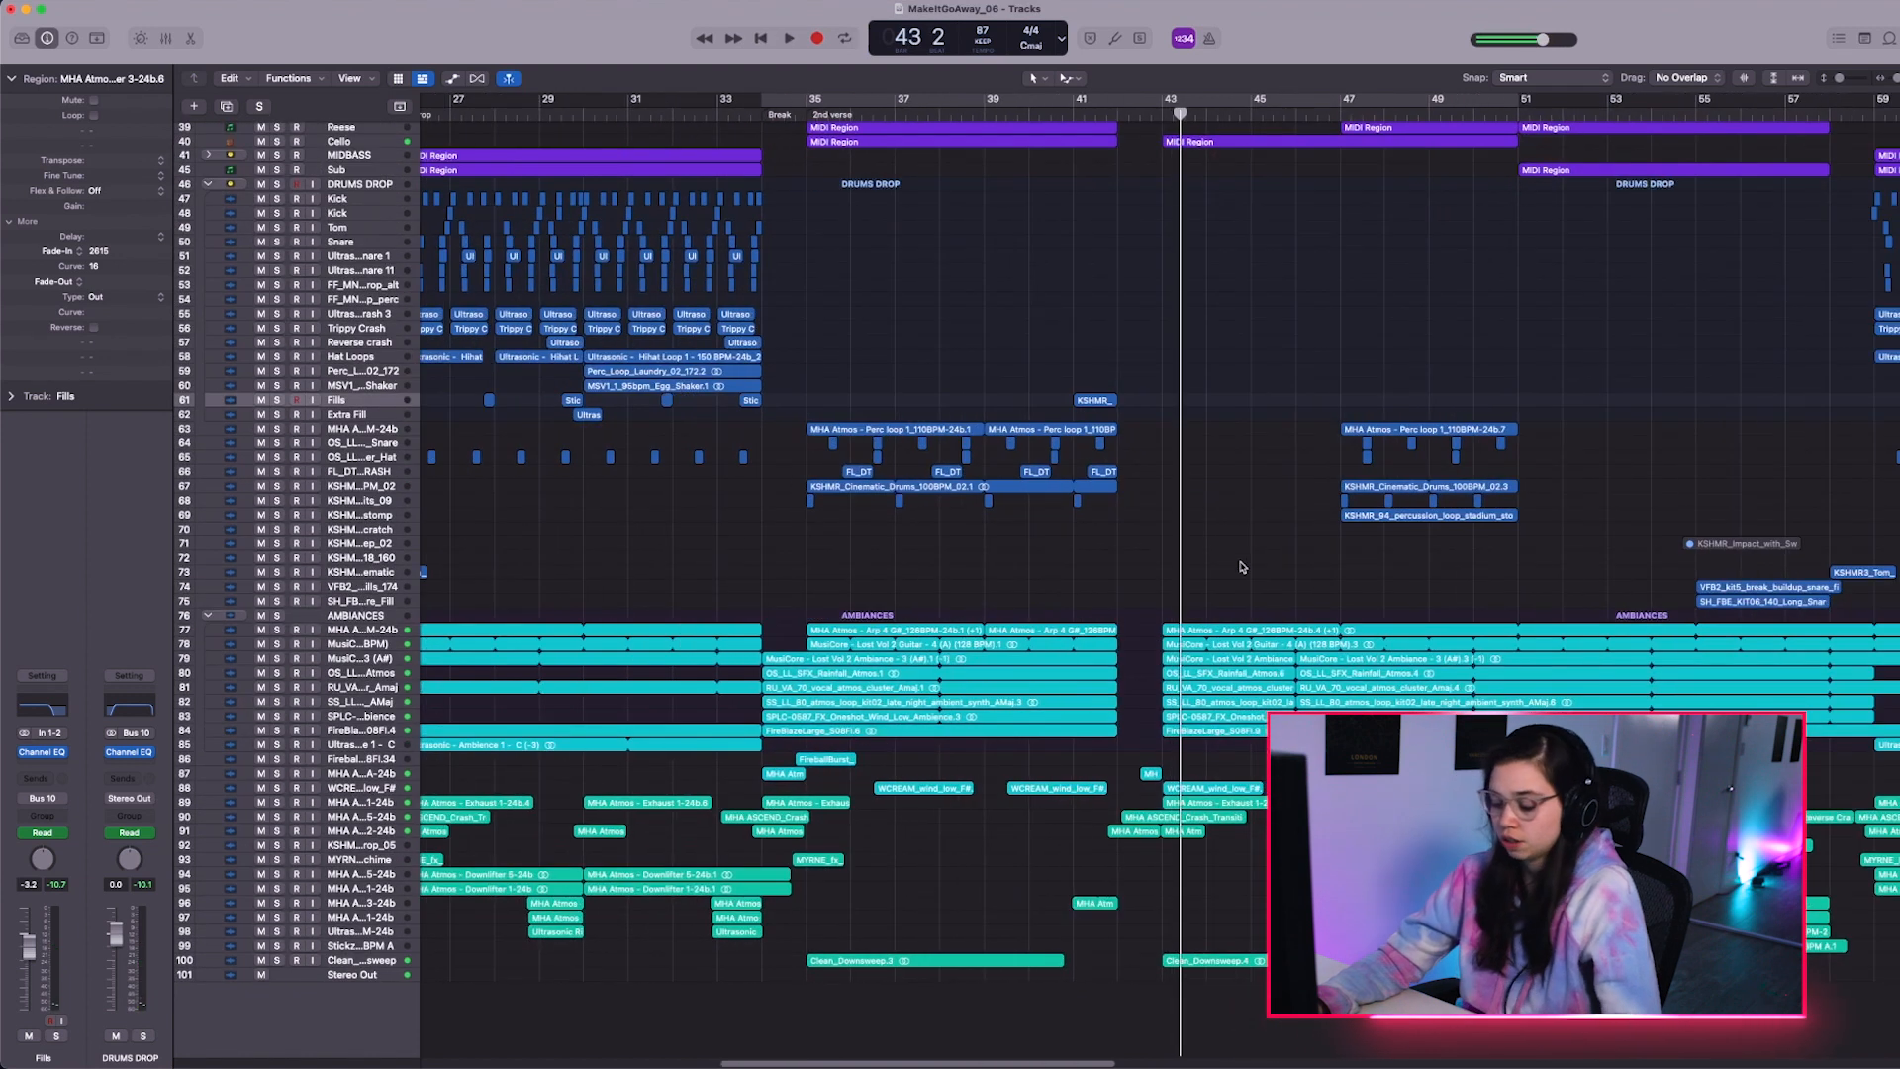
Add KSHMR_95_drum_loop_marching_snare_big_filler from Splice across bars 51 to 58 and set its Channel EQ high cut to about 1.6 kHz
{"action": "key", "text": "super+Up"}
{"action": "key", "text": "super+Up"}
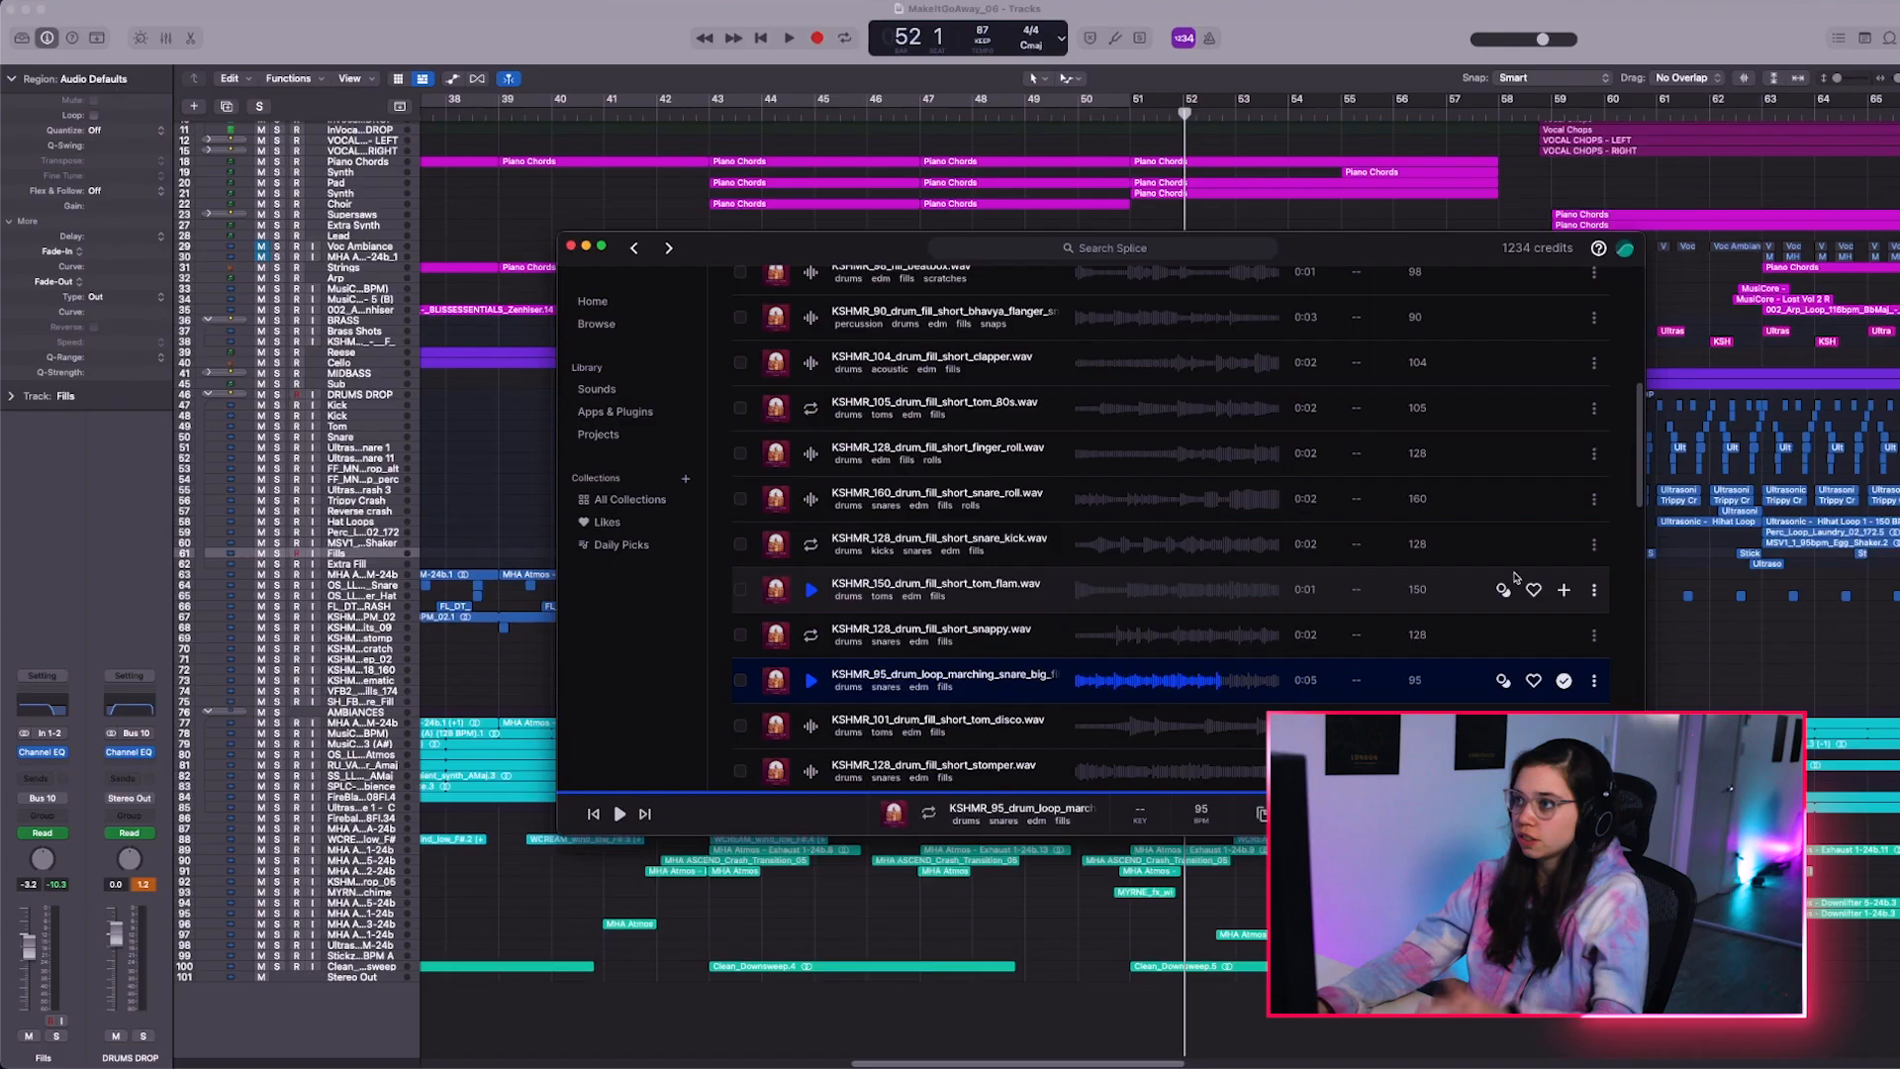
{"action": "left_click", "coordinate": [1564, 680]}
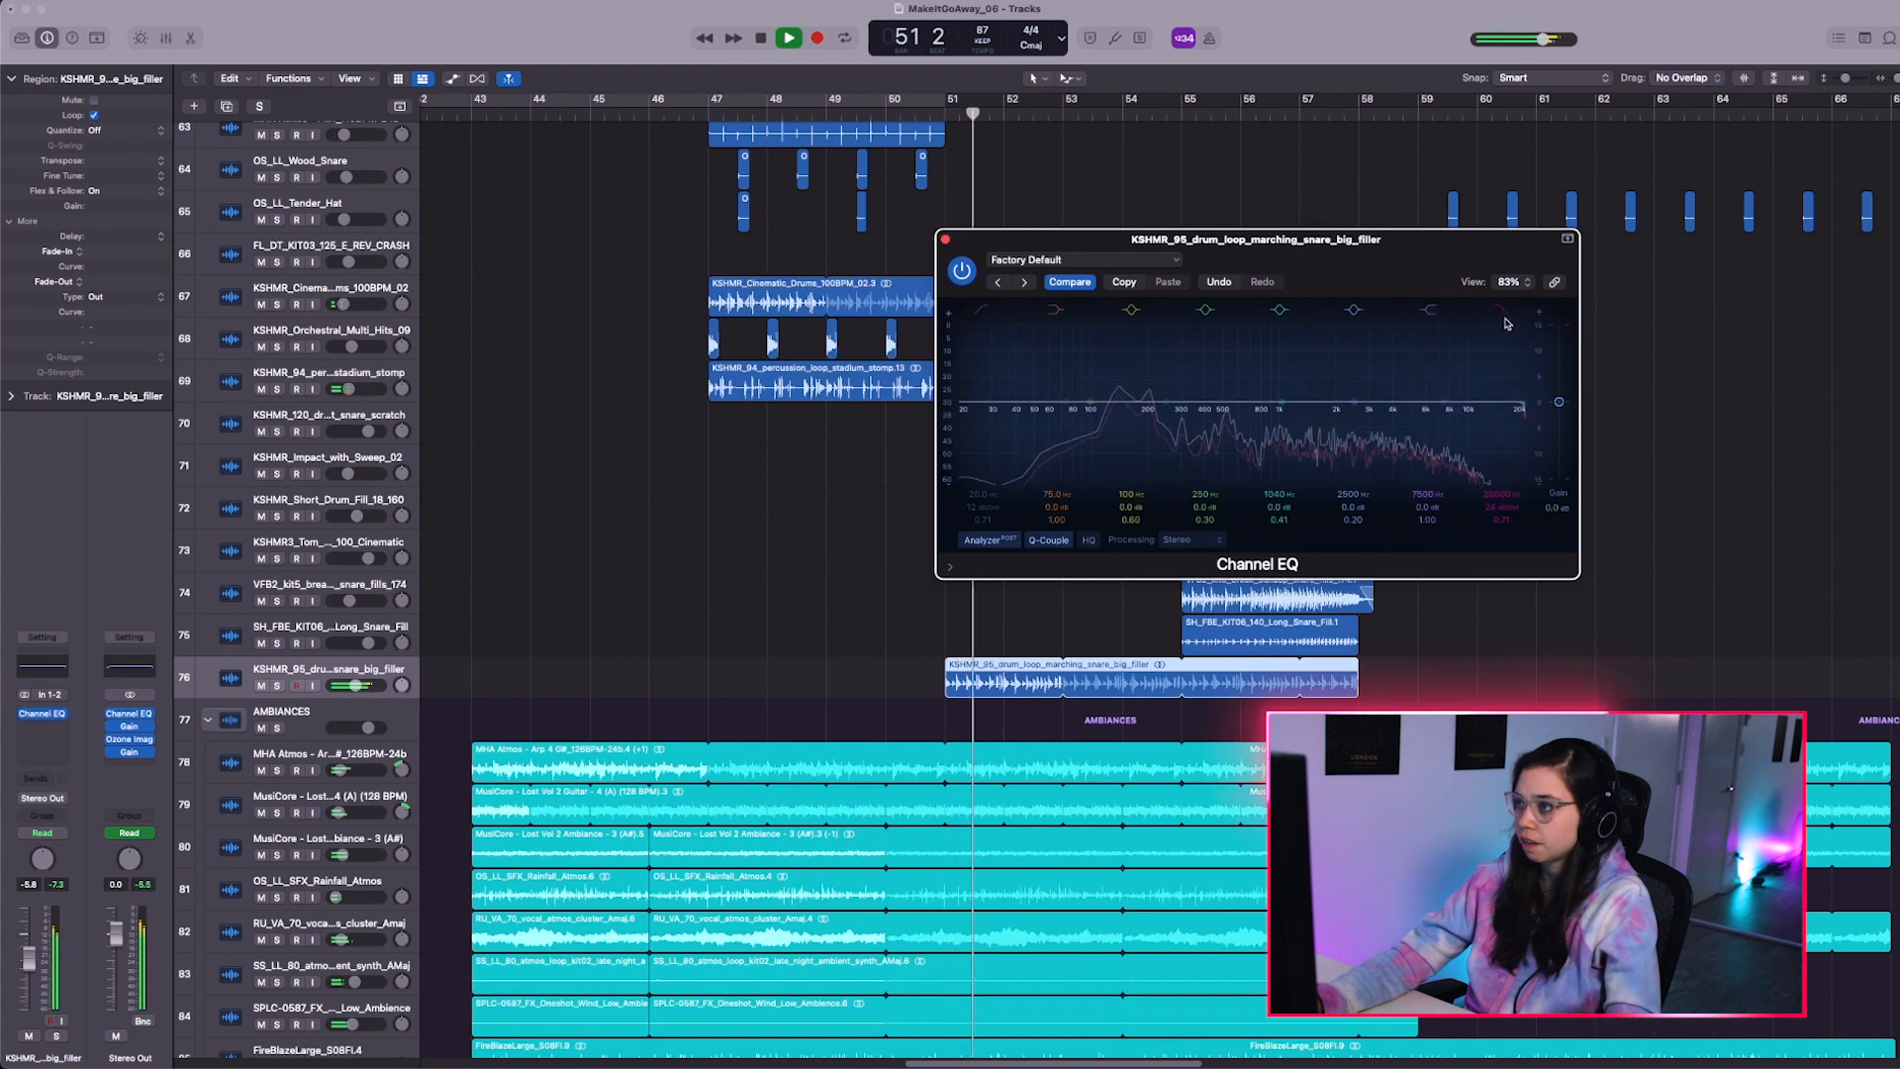
{"action": "left_click_drag", "start_coordinate": [1504, 323], "coordinate": [1314, 436]}
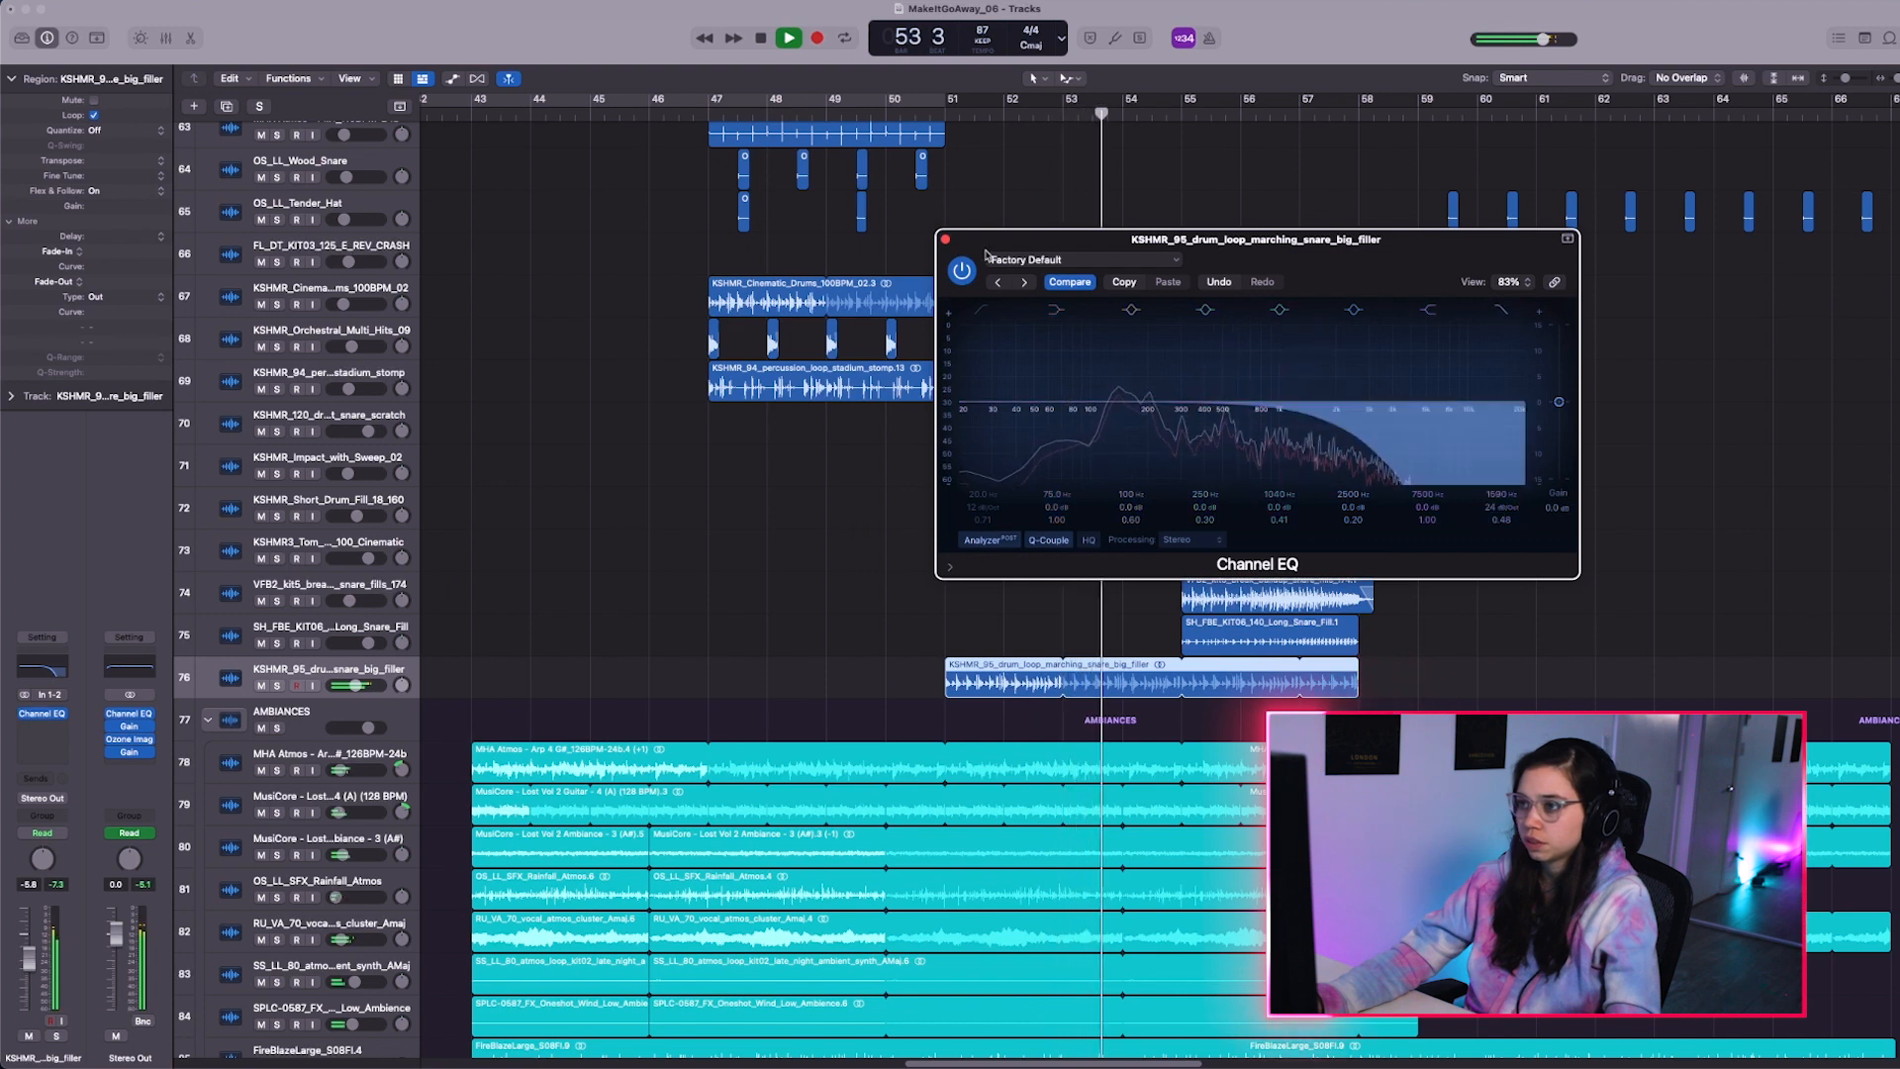
{"action": "key", "text": "space"}
{"action": "left_click", "coordinate": [945, 240]}
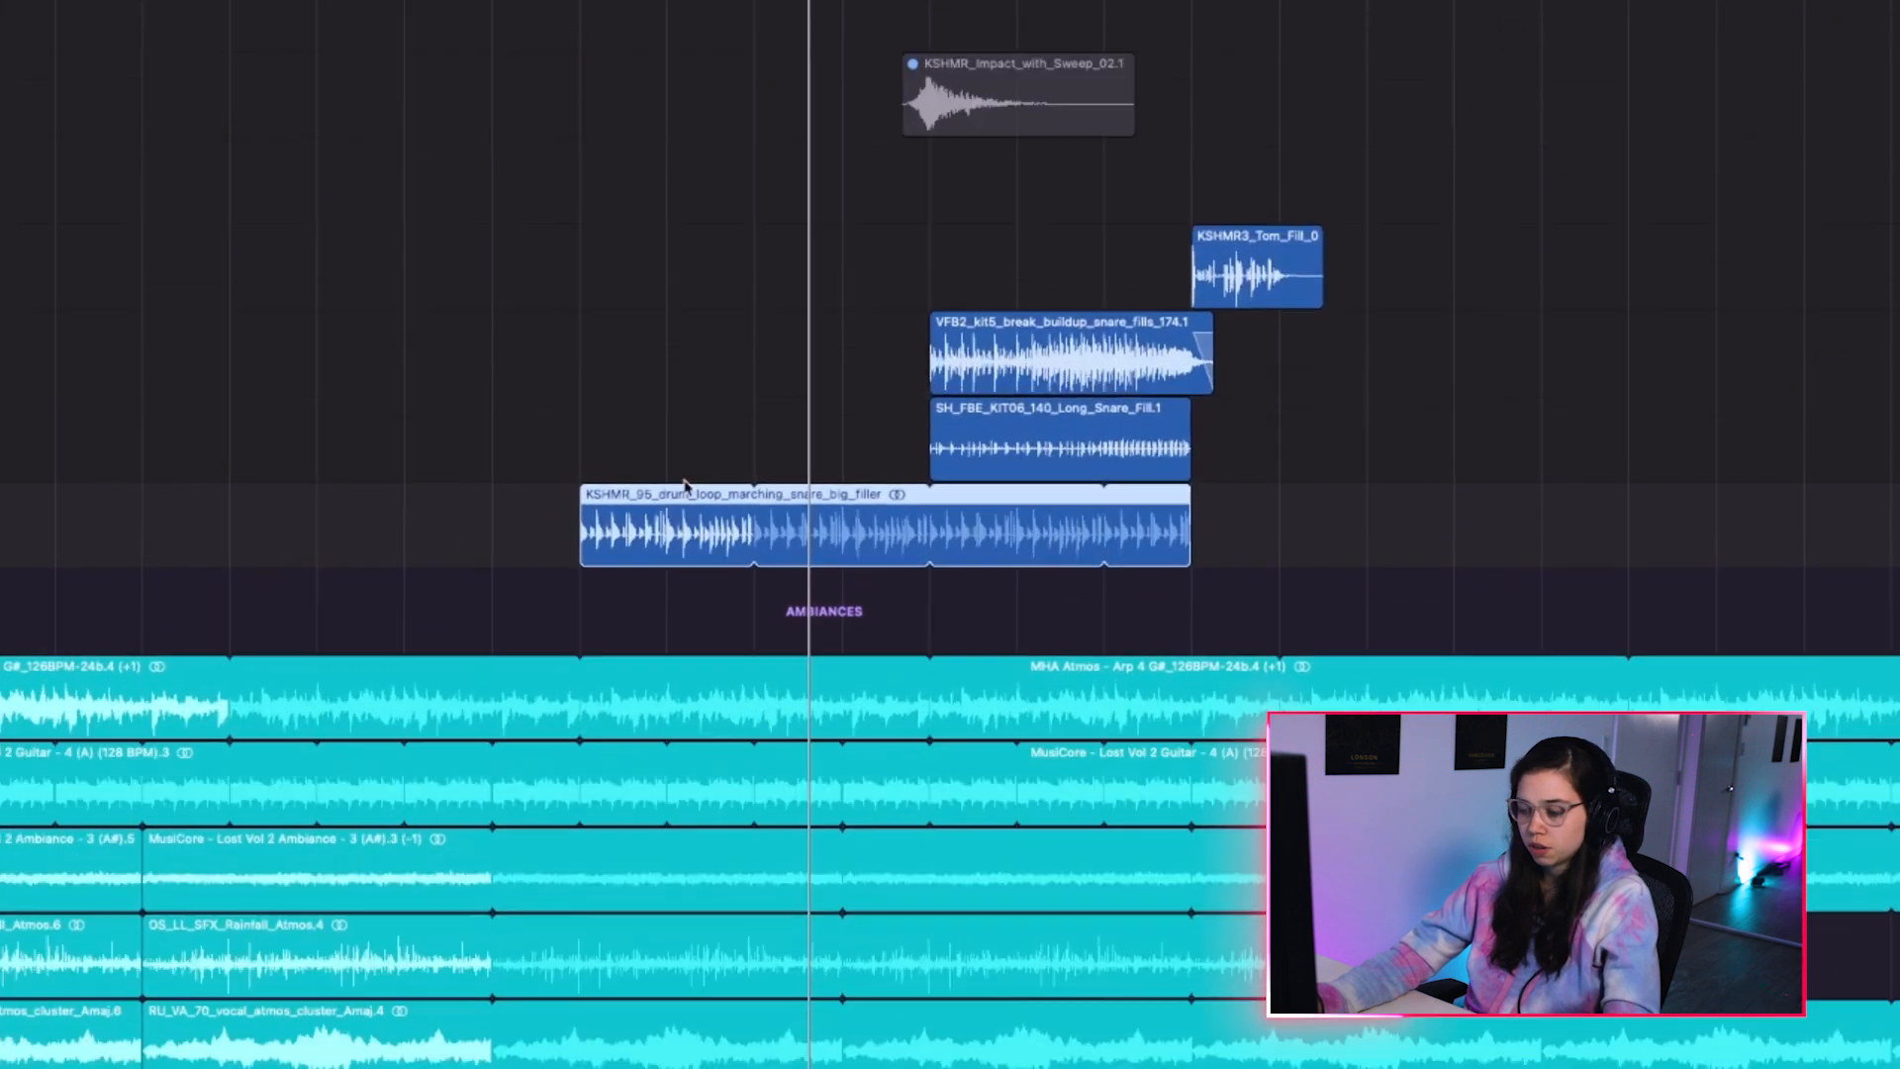
Shape the marching snare loop's volume automation and add a low cut in its Channel EQ
{"action": "key", "text": "a"}
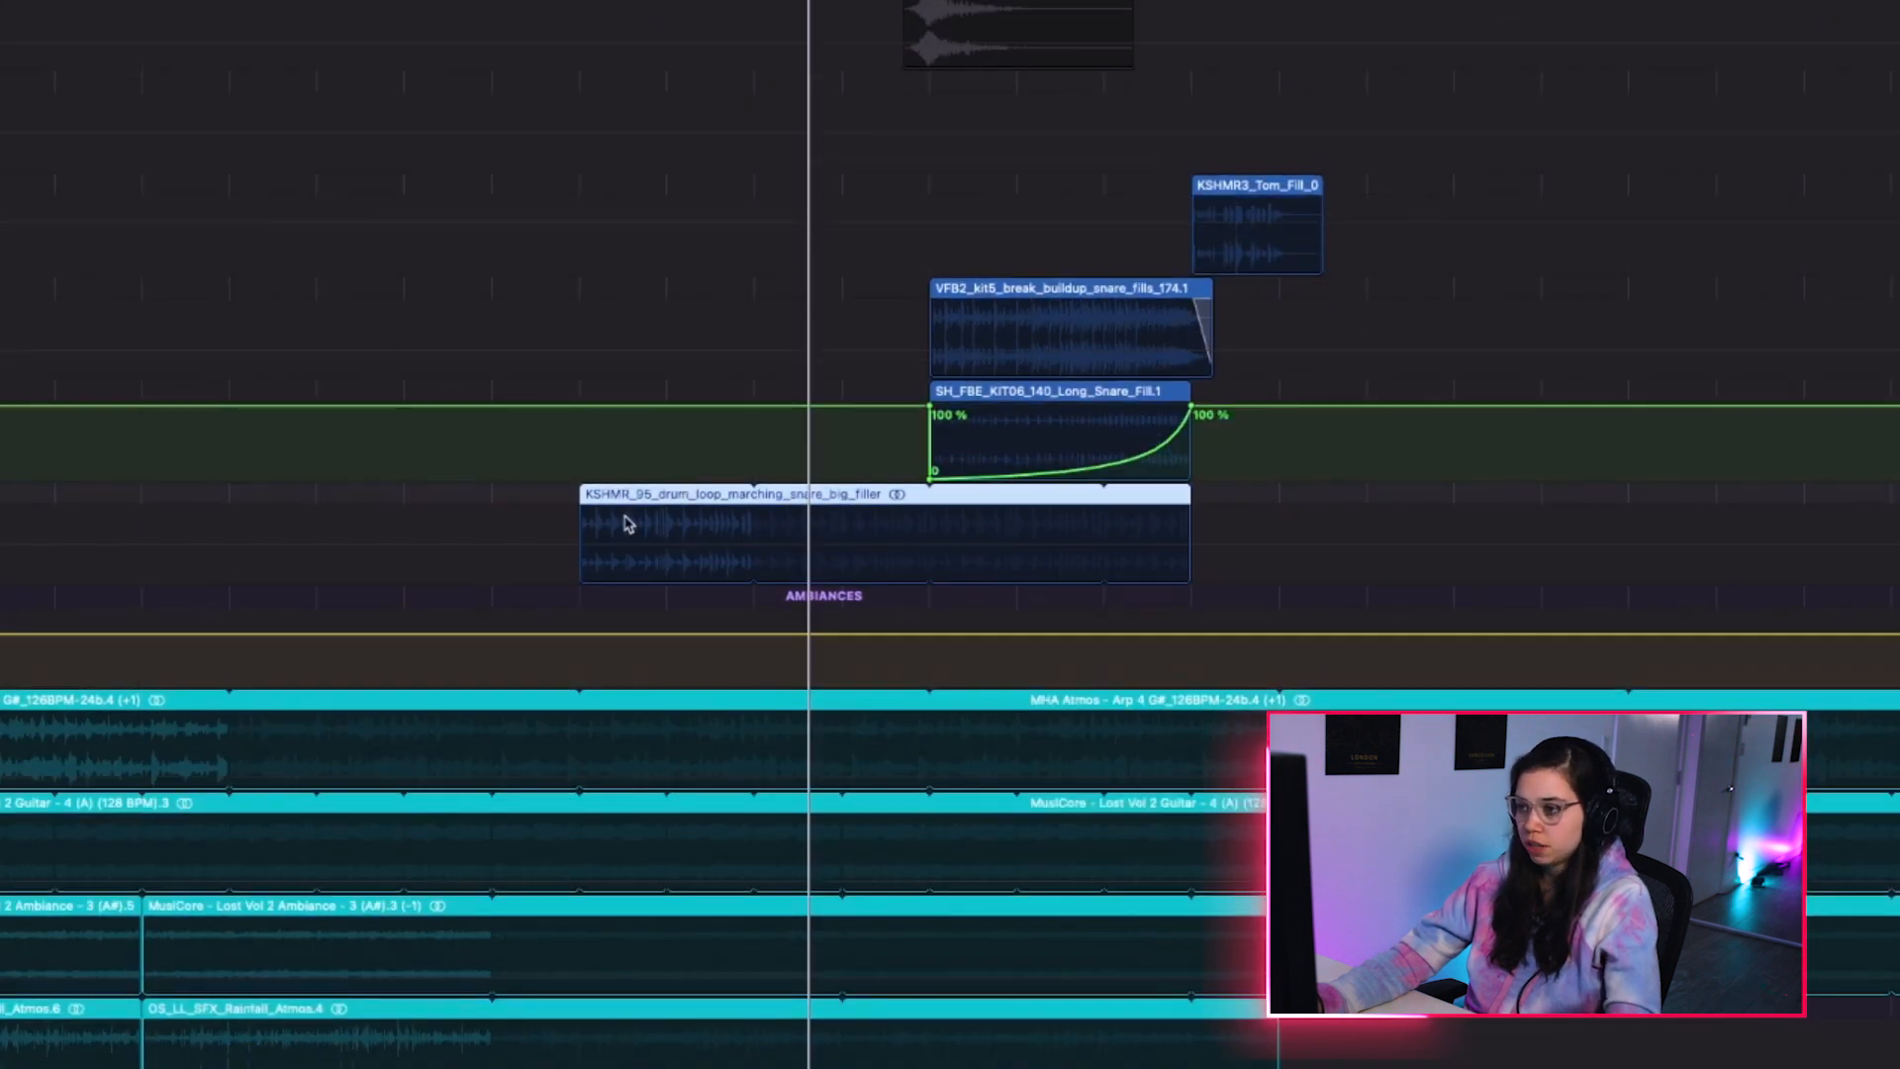
{"action": "left_click", "coordinate": [1077, 532]}
{"action": "left_click_drag", "start_coordinate": [1067, 542], "coordinate": [1059, 569]}
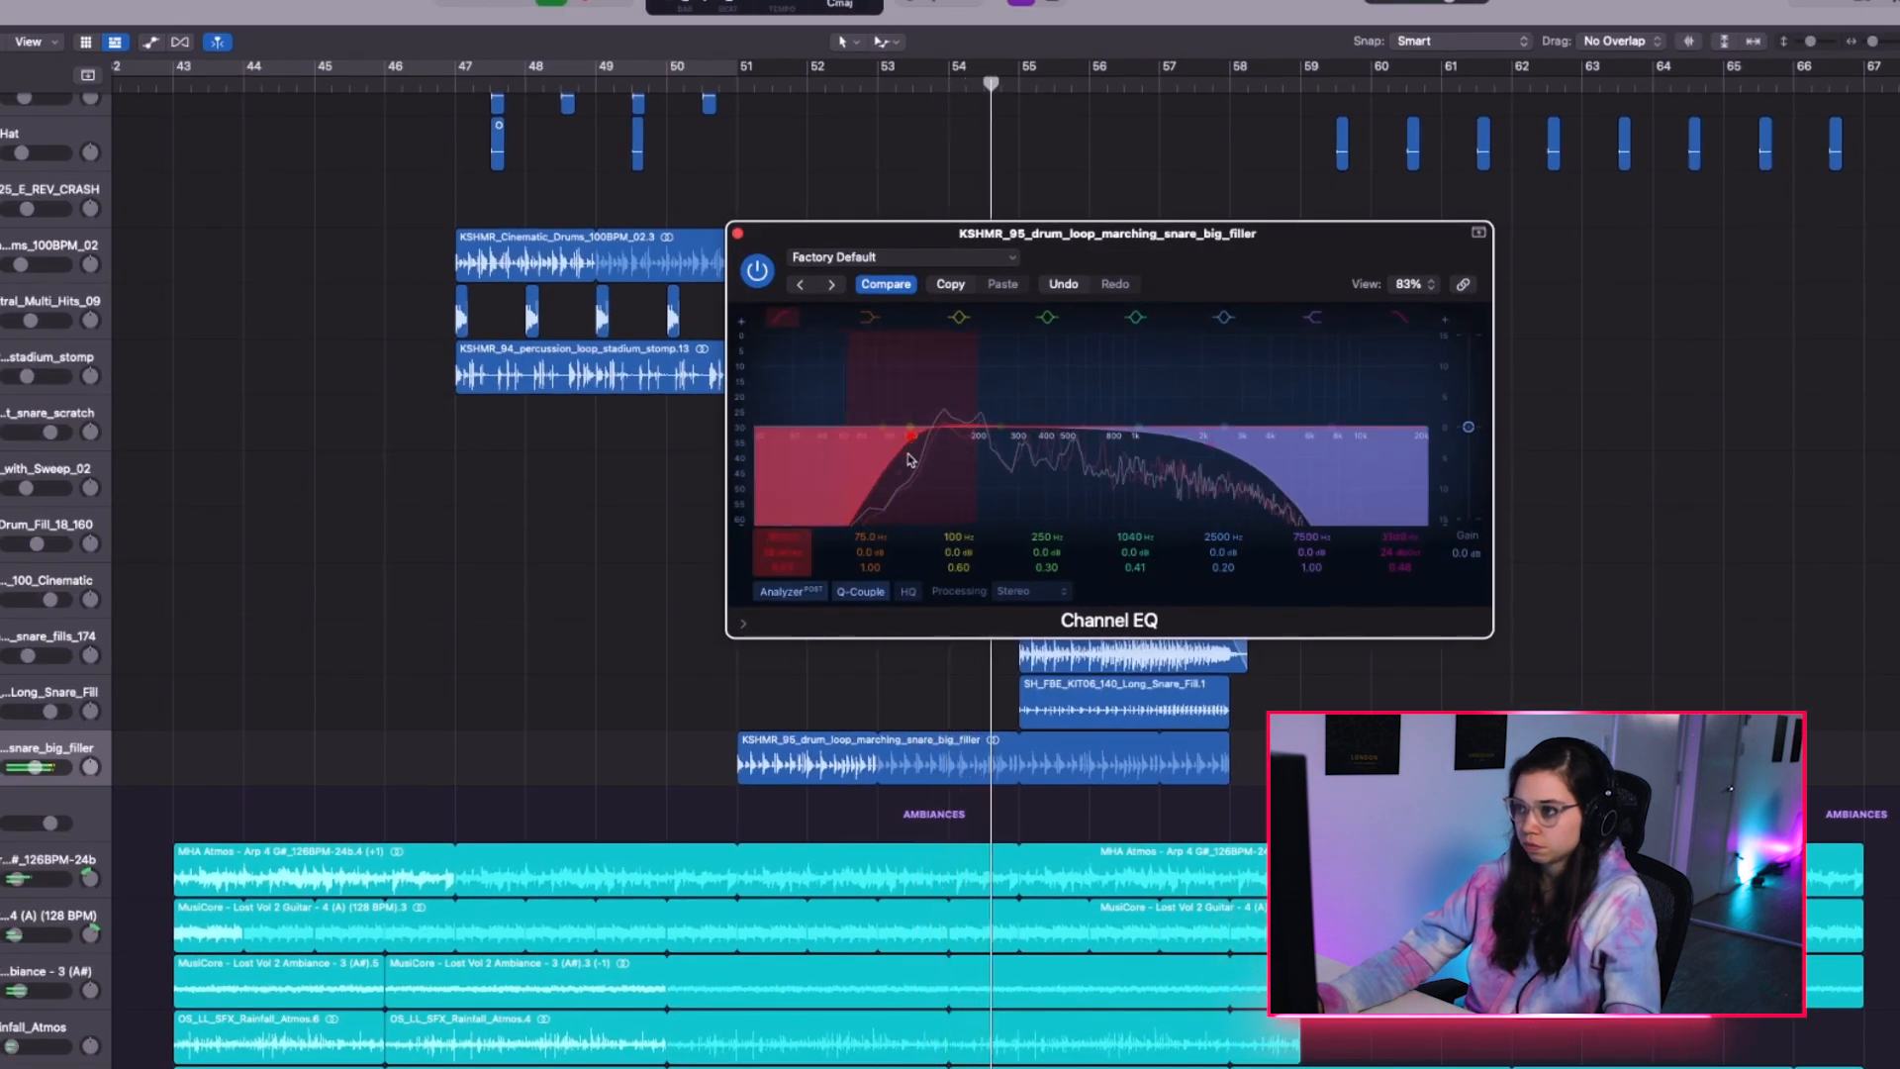
{"action": "left_click", "coordinate": [738, 233]}
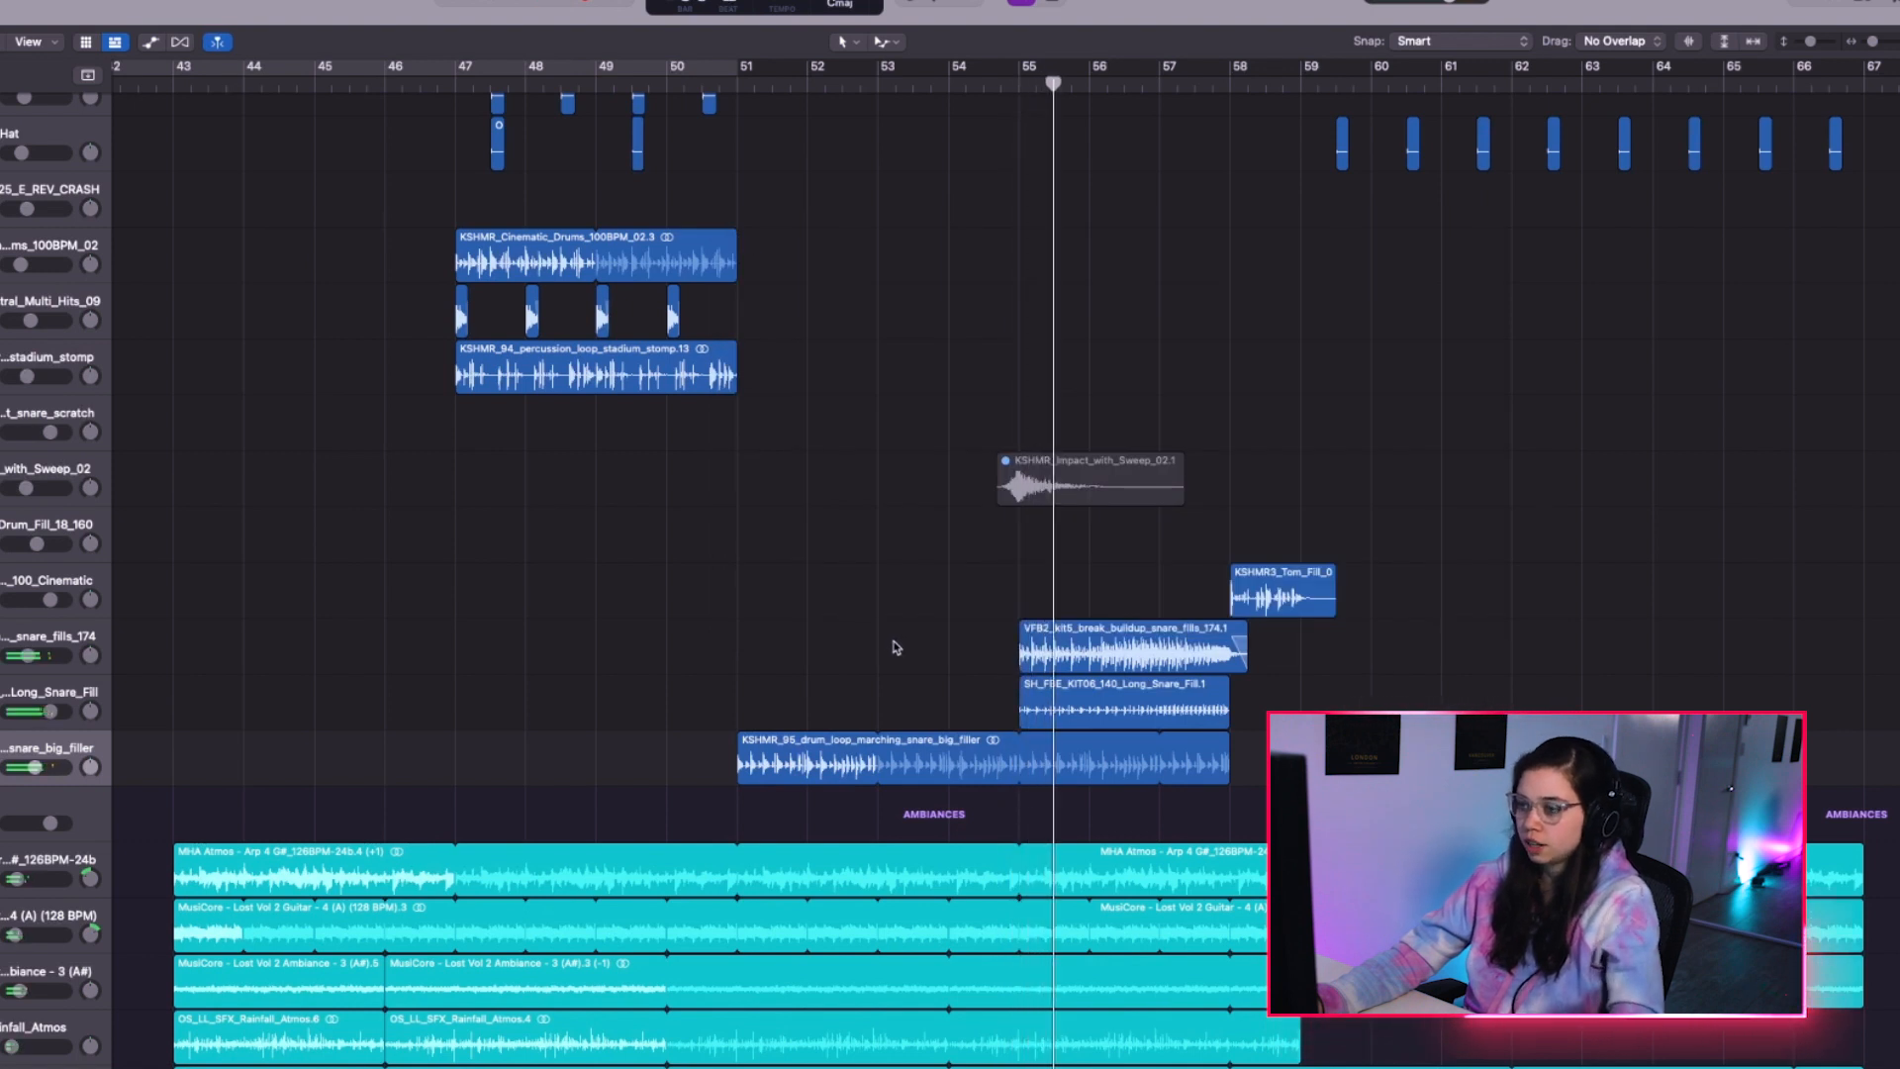
Copy the Piano Chords region on the first Synth track from bar 55 to bar 51, including its automation data
{"action": "scroll", "coordinate": [895, 657], "scroll_direction": "down", "scroll_amount": 5}
{"action": "scroll", "coordinate": [895, 658], "scroll_direction": "up", "scroll_amount": 3}
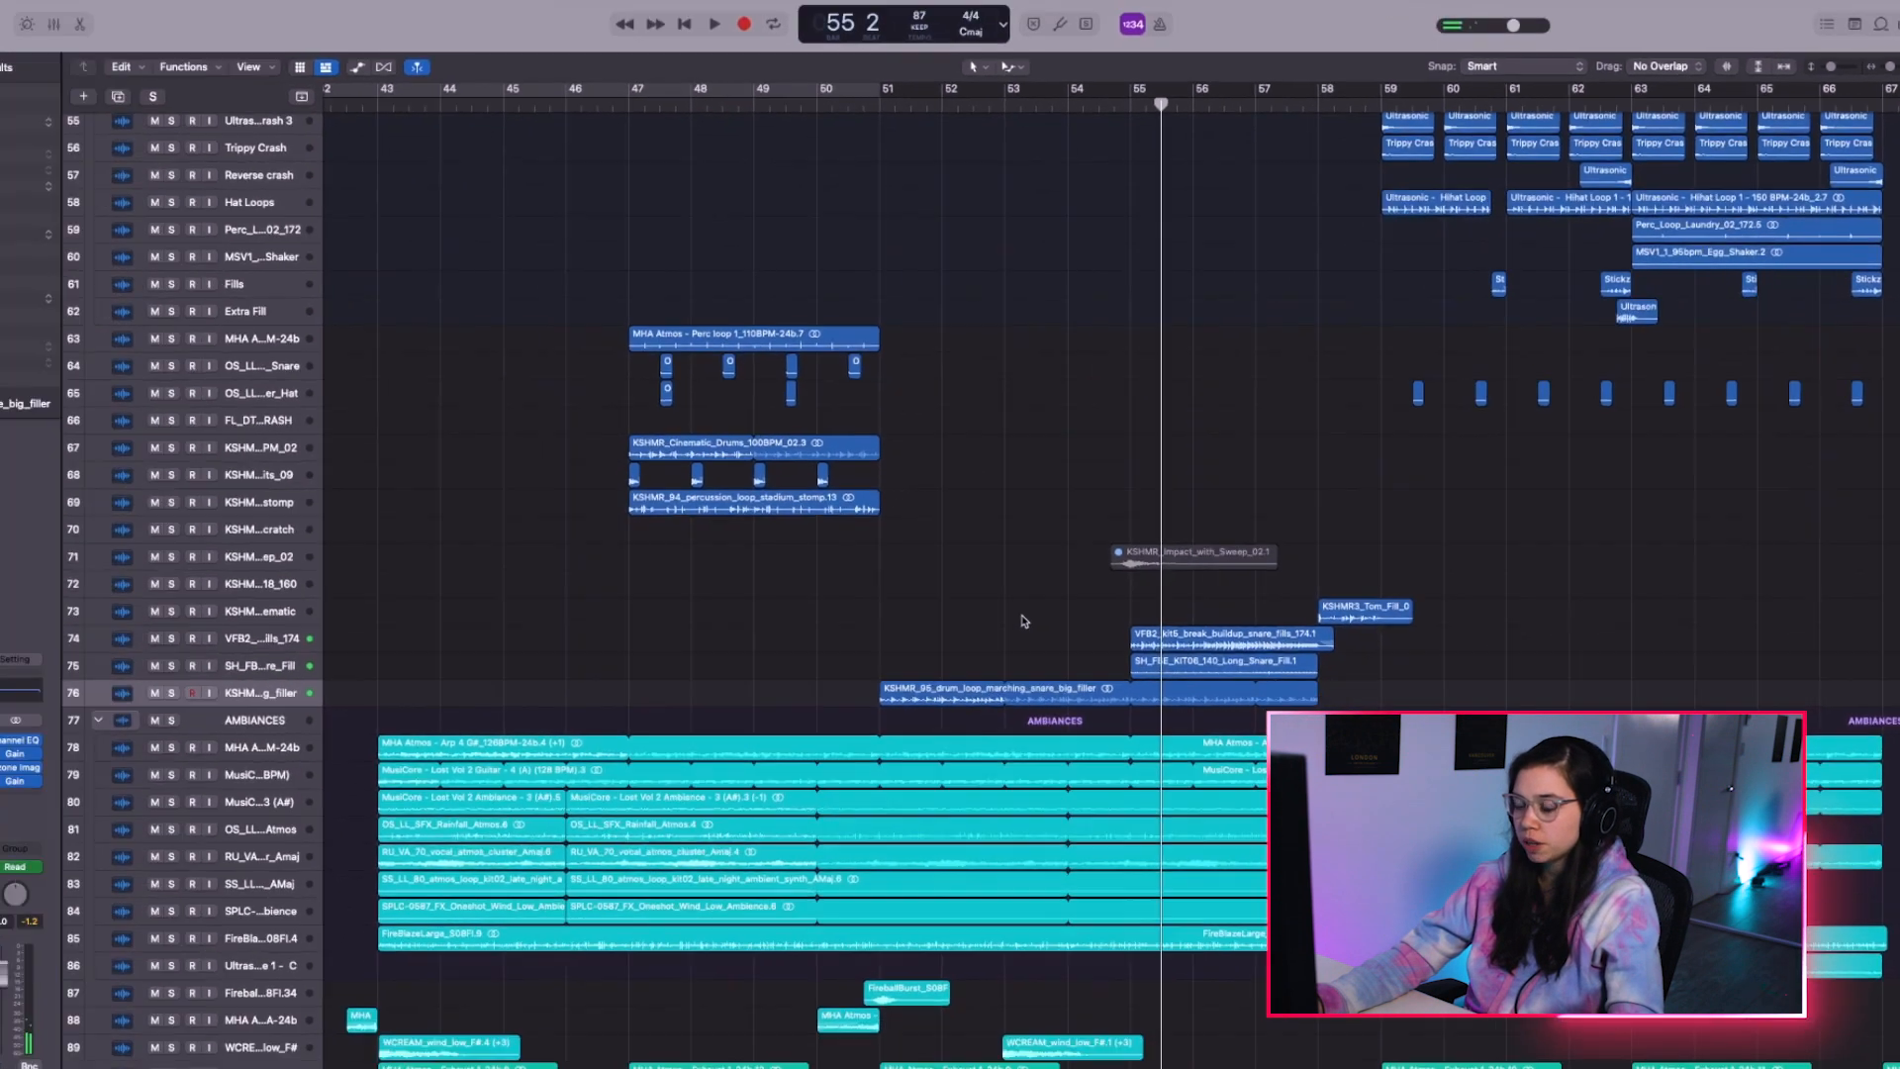
{"action": "scroll", "coordinate": [1024, 622], "scroll_direction": "down", "scroll_amount": 5}
{"action": "left_click_drag", "start_coordinate": [1252, 383], "coordinate": [1038, 448]}
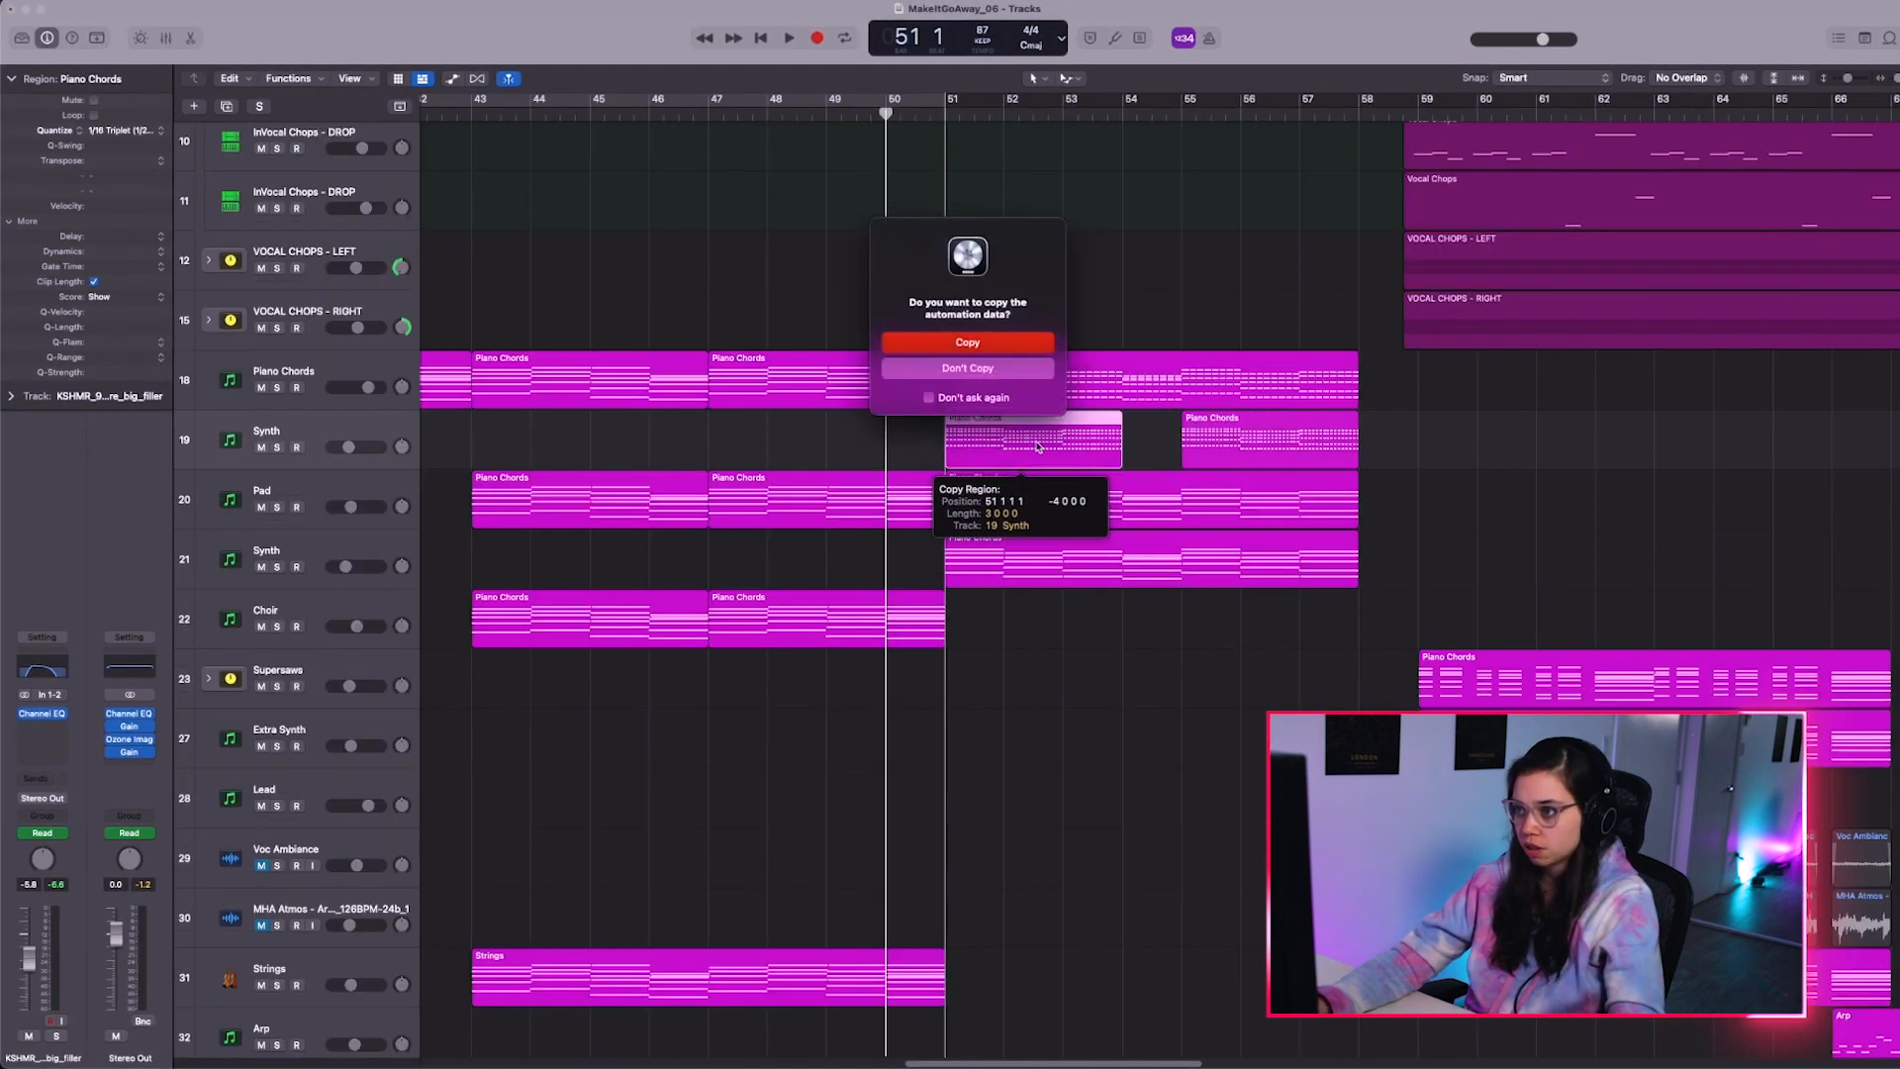
{"action": "left_click", "coordinate": [994, 342]}
Play the build-up from bar 51 into the final drop and review its layered vocals, chords, synths and bass
{"action": "key", "text": "space"}
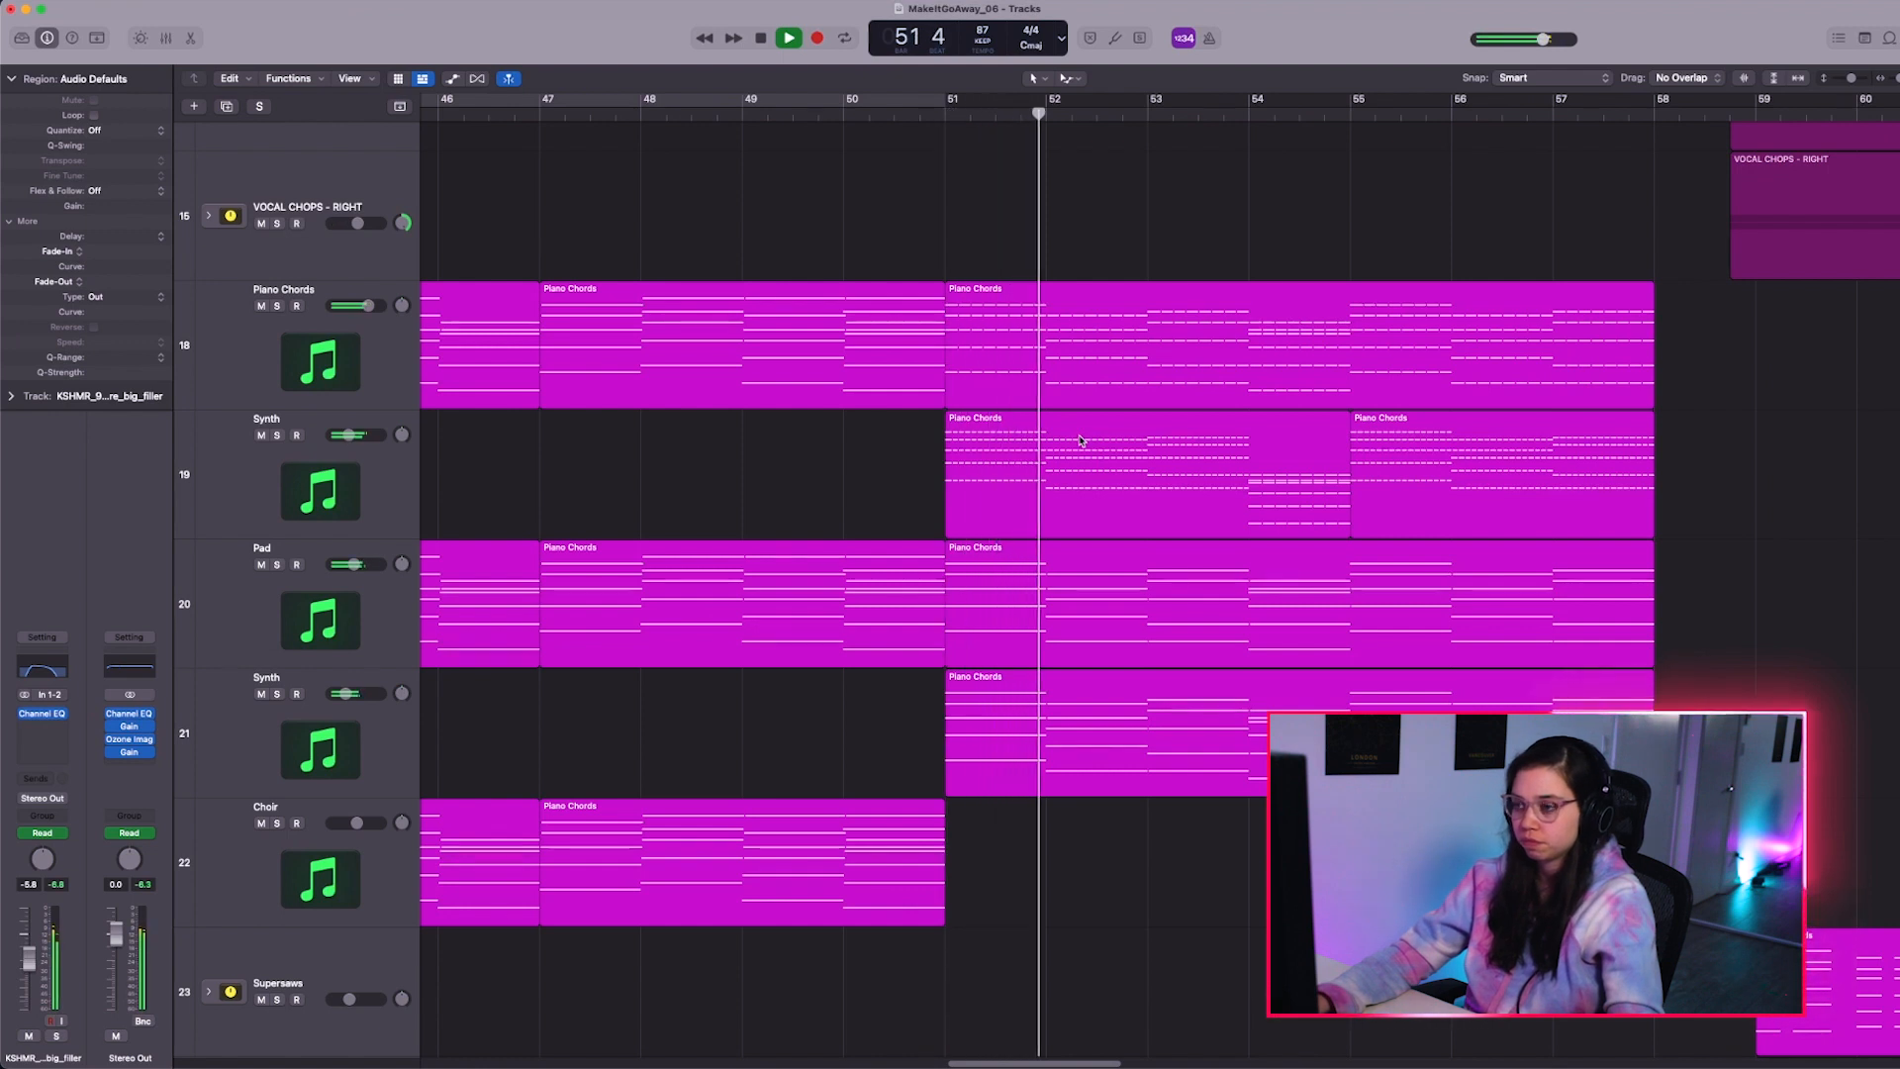
{"action": "key", "text": "super+Up"}
{"action": "key", "text": "super+Up"}
{"action": "key", "text": "super+Up"}
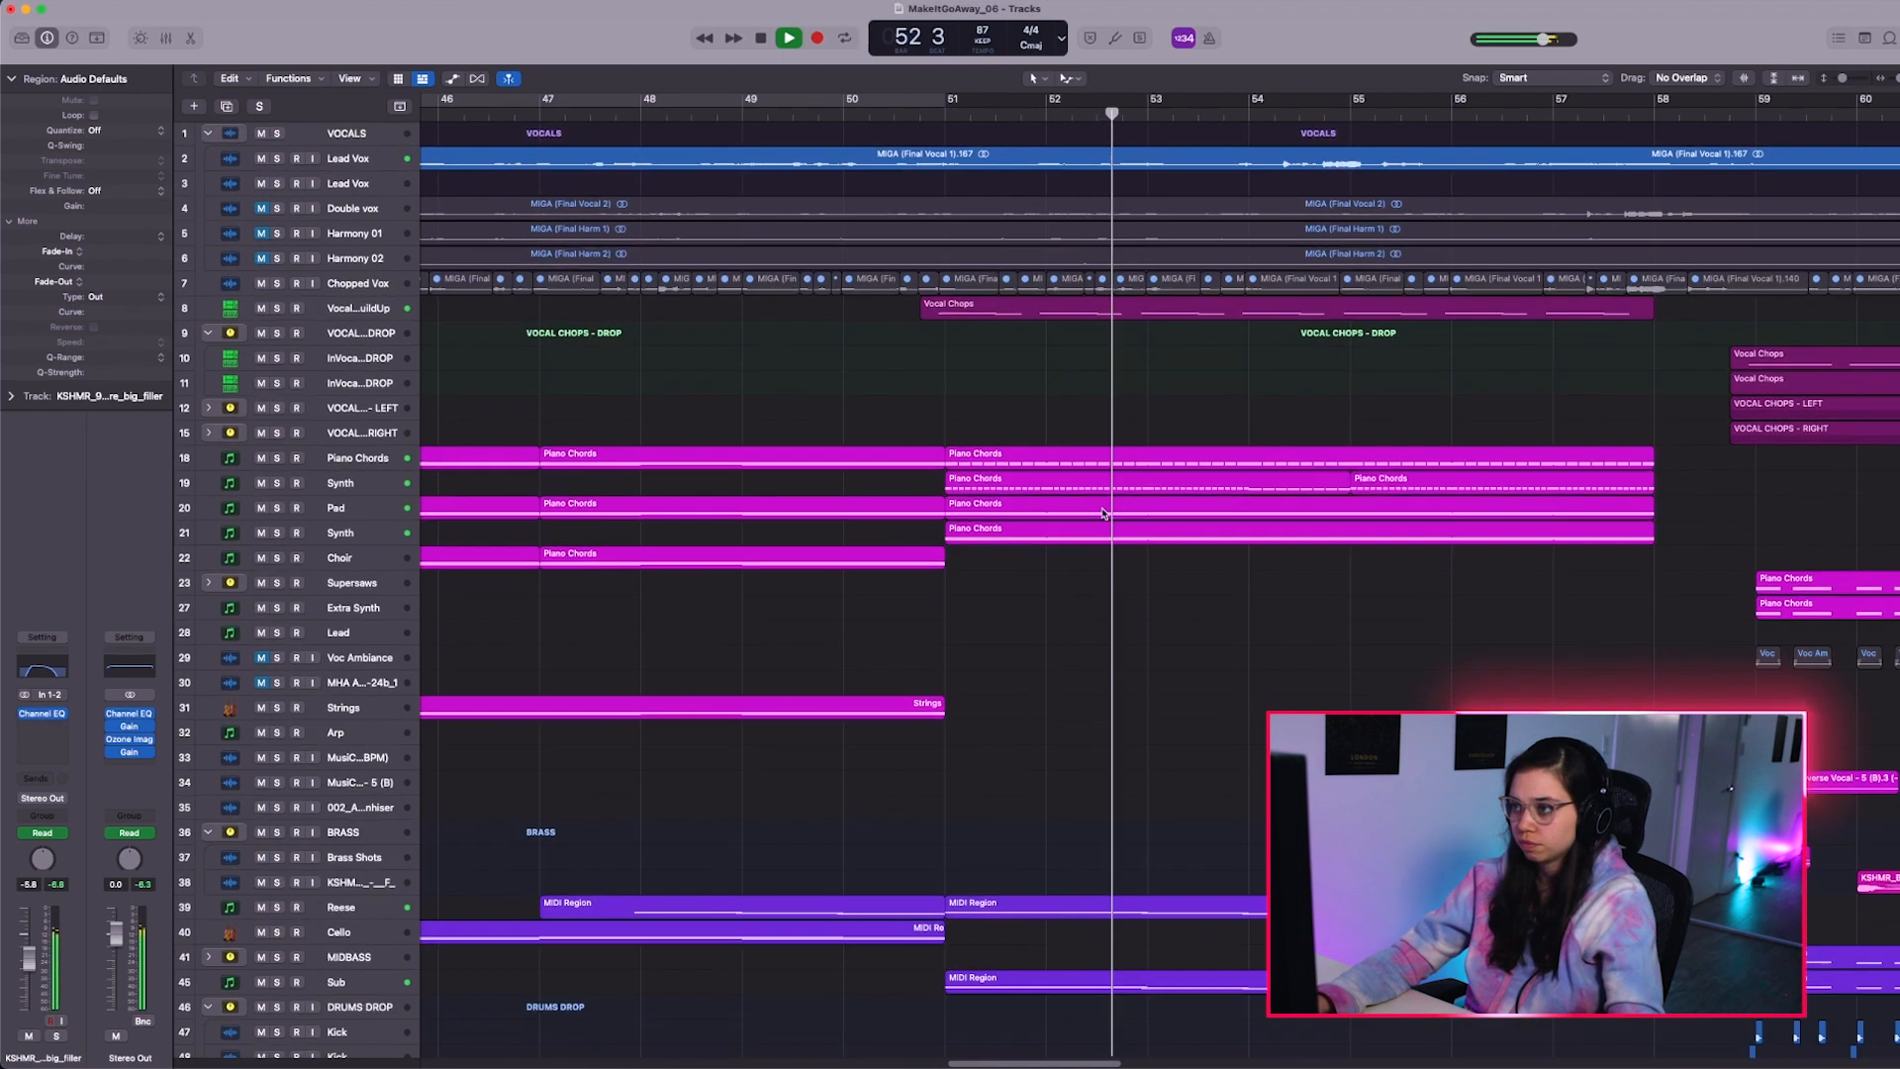
{"action": "key", "text": "super+Left"}
{"action": "key", "text": "super+Left"}
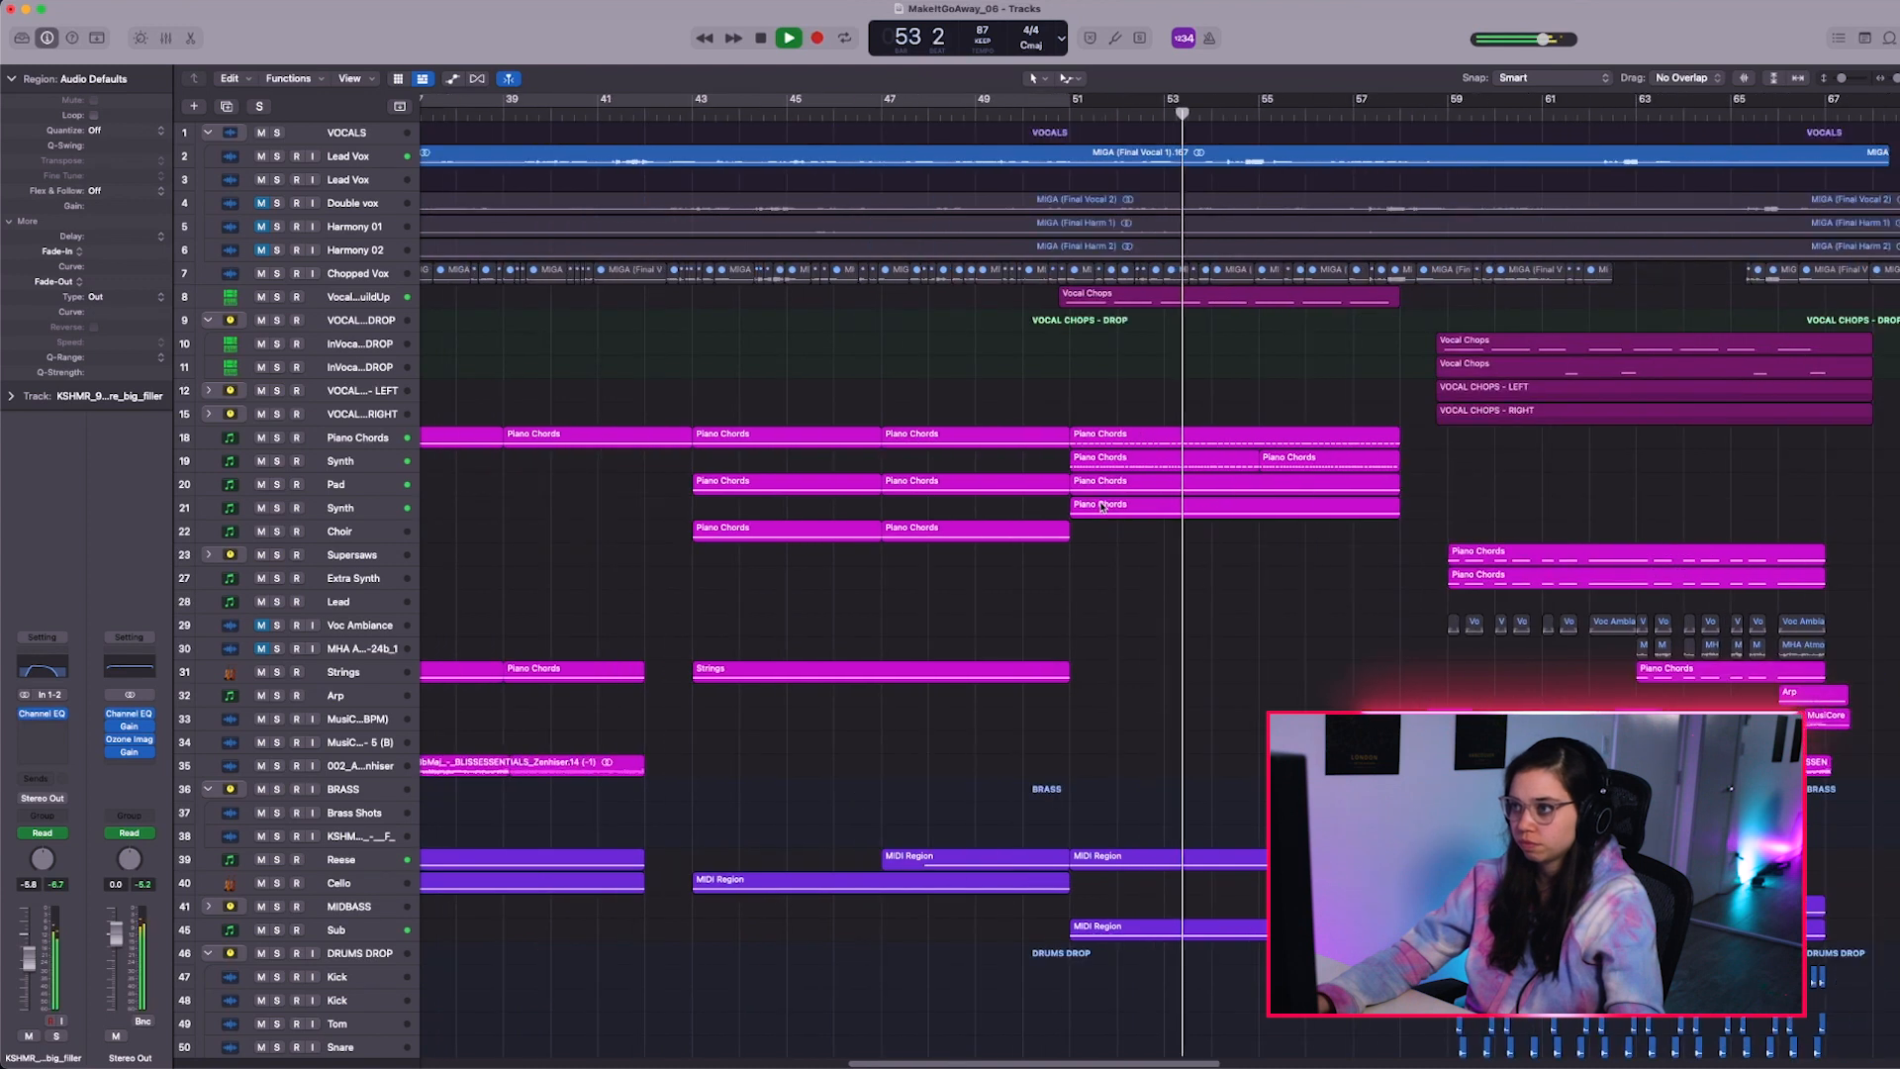
{"action": "key", "text": "super+Down"}
{"action": "scroll", "coordinate": [1159, 485], "scroll_direction": "up", "scroll_amount": 3}
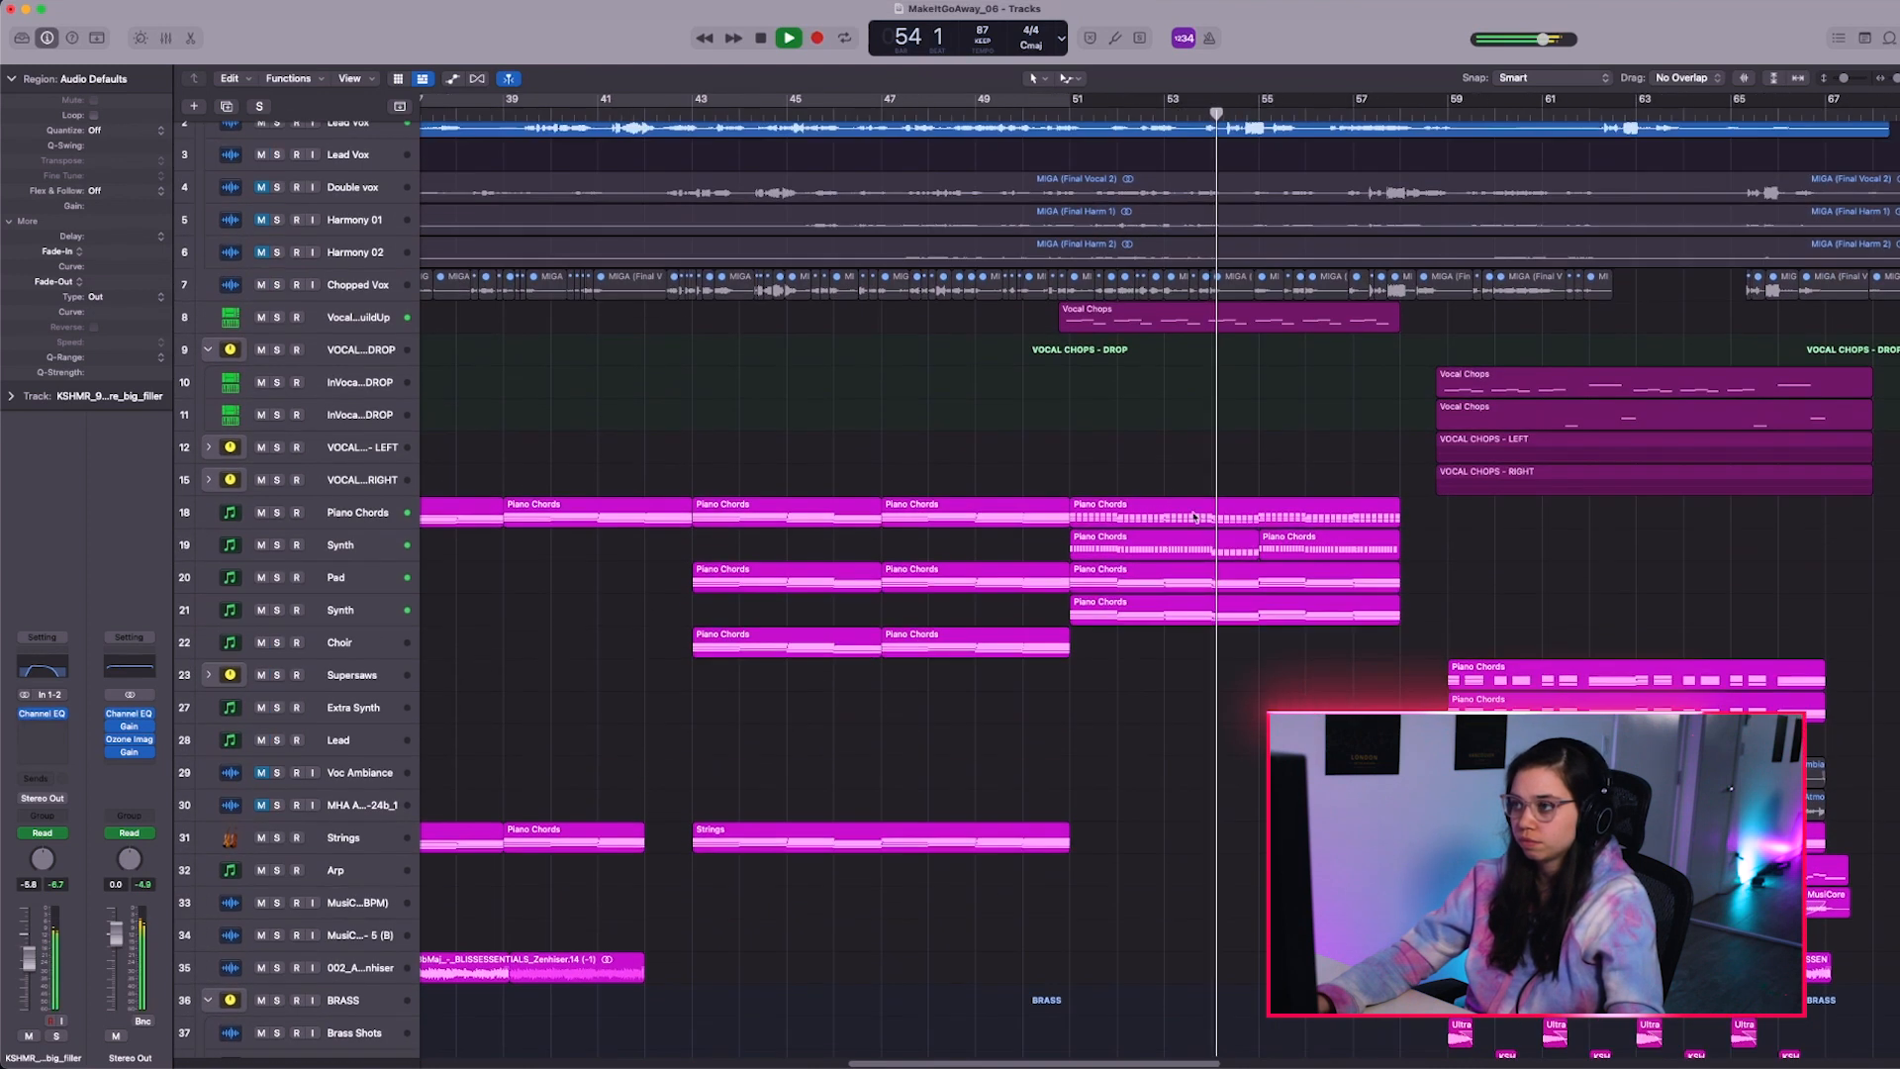
{"action": "key", "text": "super+Down"}
{"action": "scroll", "coordinate": [1236, 552], "scroll_direction": "up", "scroll_amount": 1}
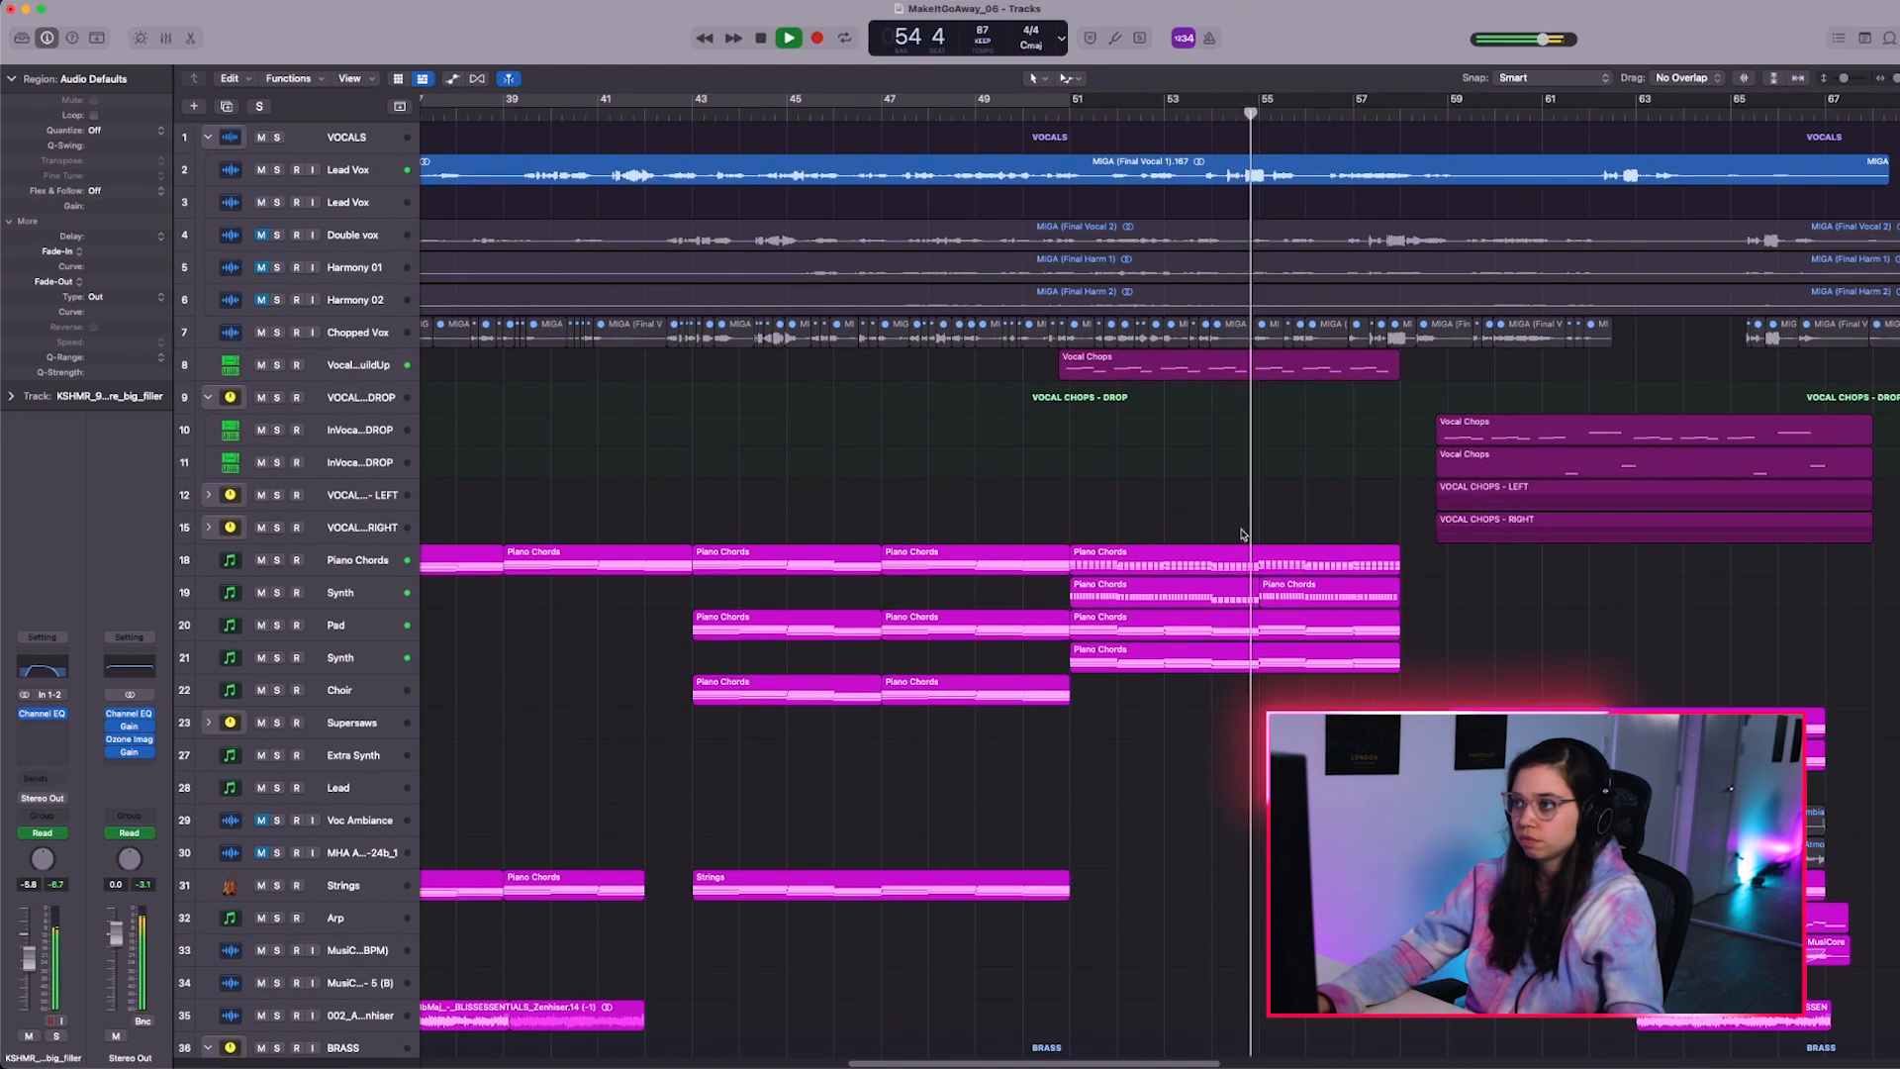
{"action": "key", "text": "super+Right"}
{"action": "key", "text": "super+Right"}
{"action": "key", "text": "super+Up"}
{"action": "key", "text": "super+Up"}
{"action": "key", "text": "super+Up"}
{"action": "key", "text": "super+Up"}
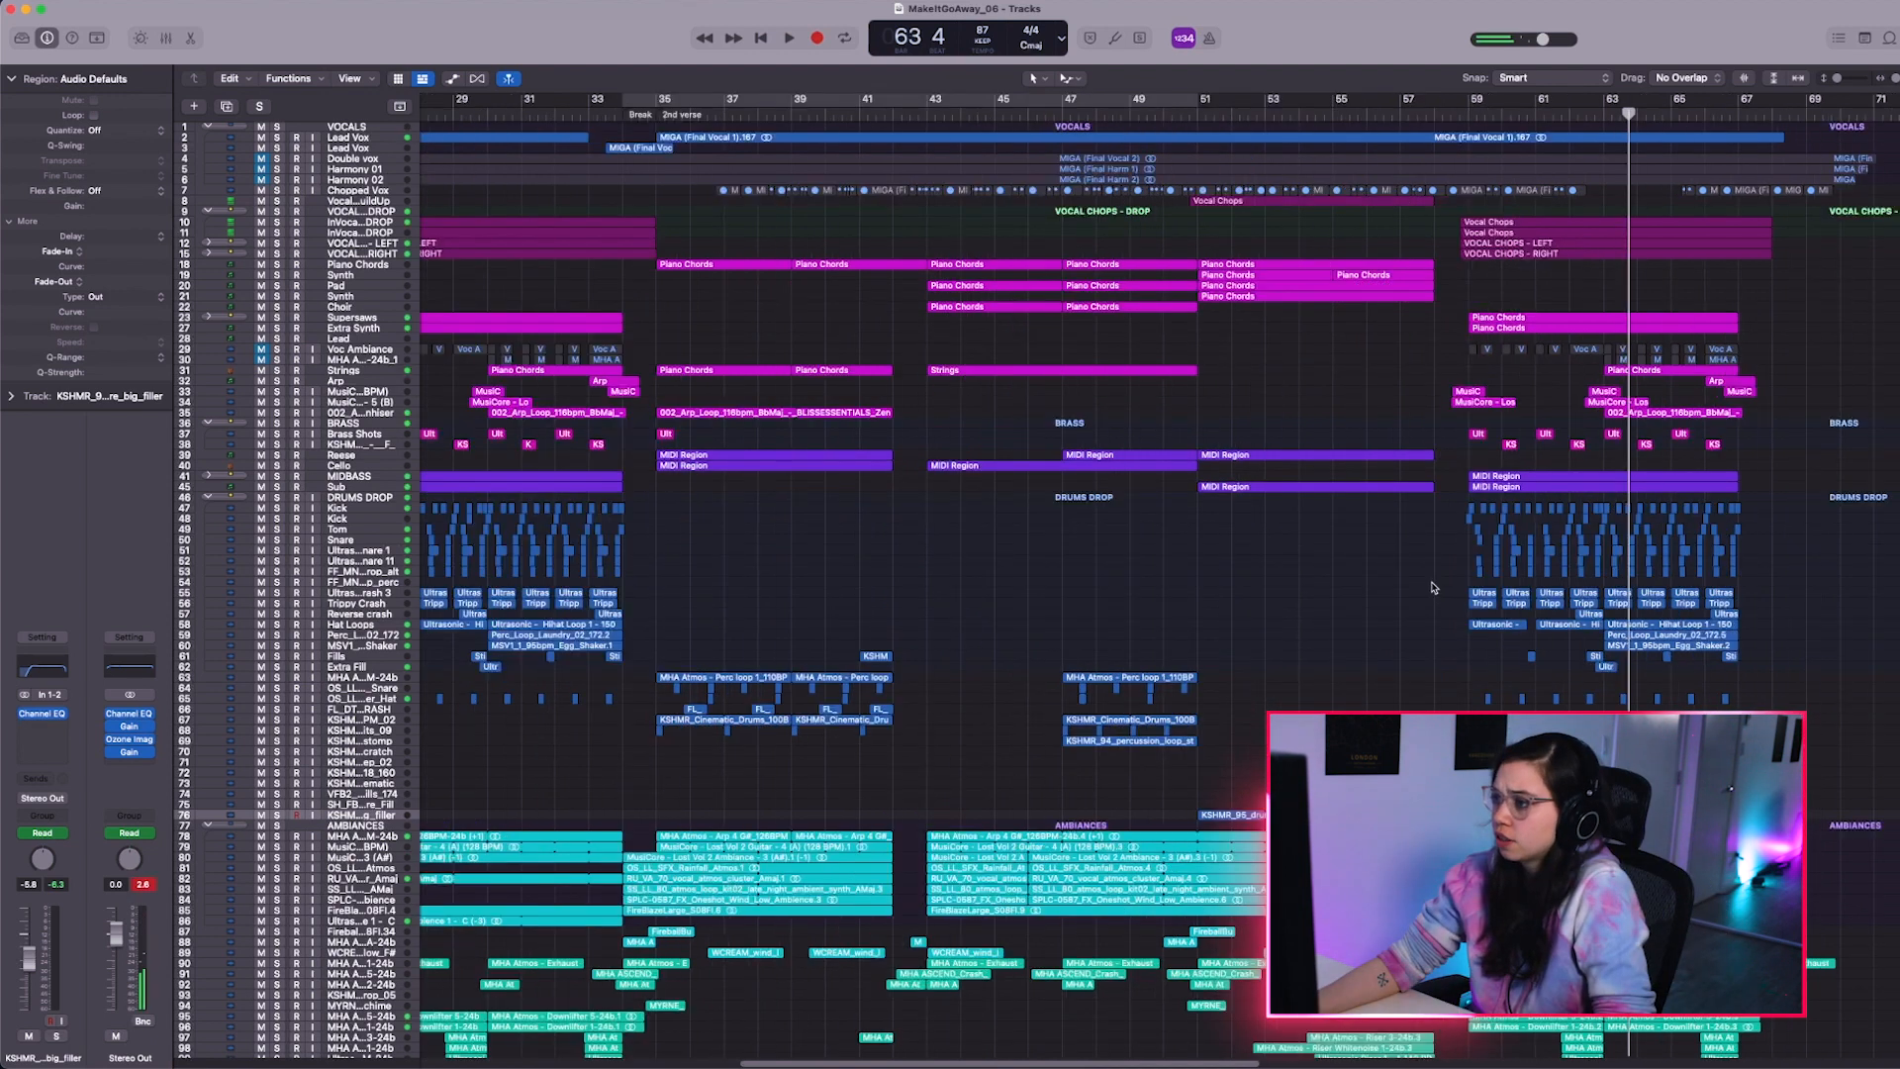
Examine the synth, brass, bass and drum layers of the final drop between bars 59 and 67
{"action": "scroll", "coordinate": [1432, 587], "scroll_direction": "right", "scroll_amount": 3}
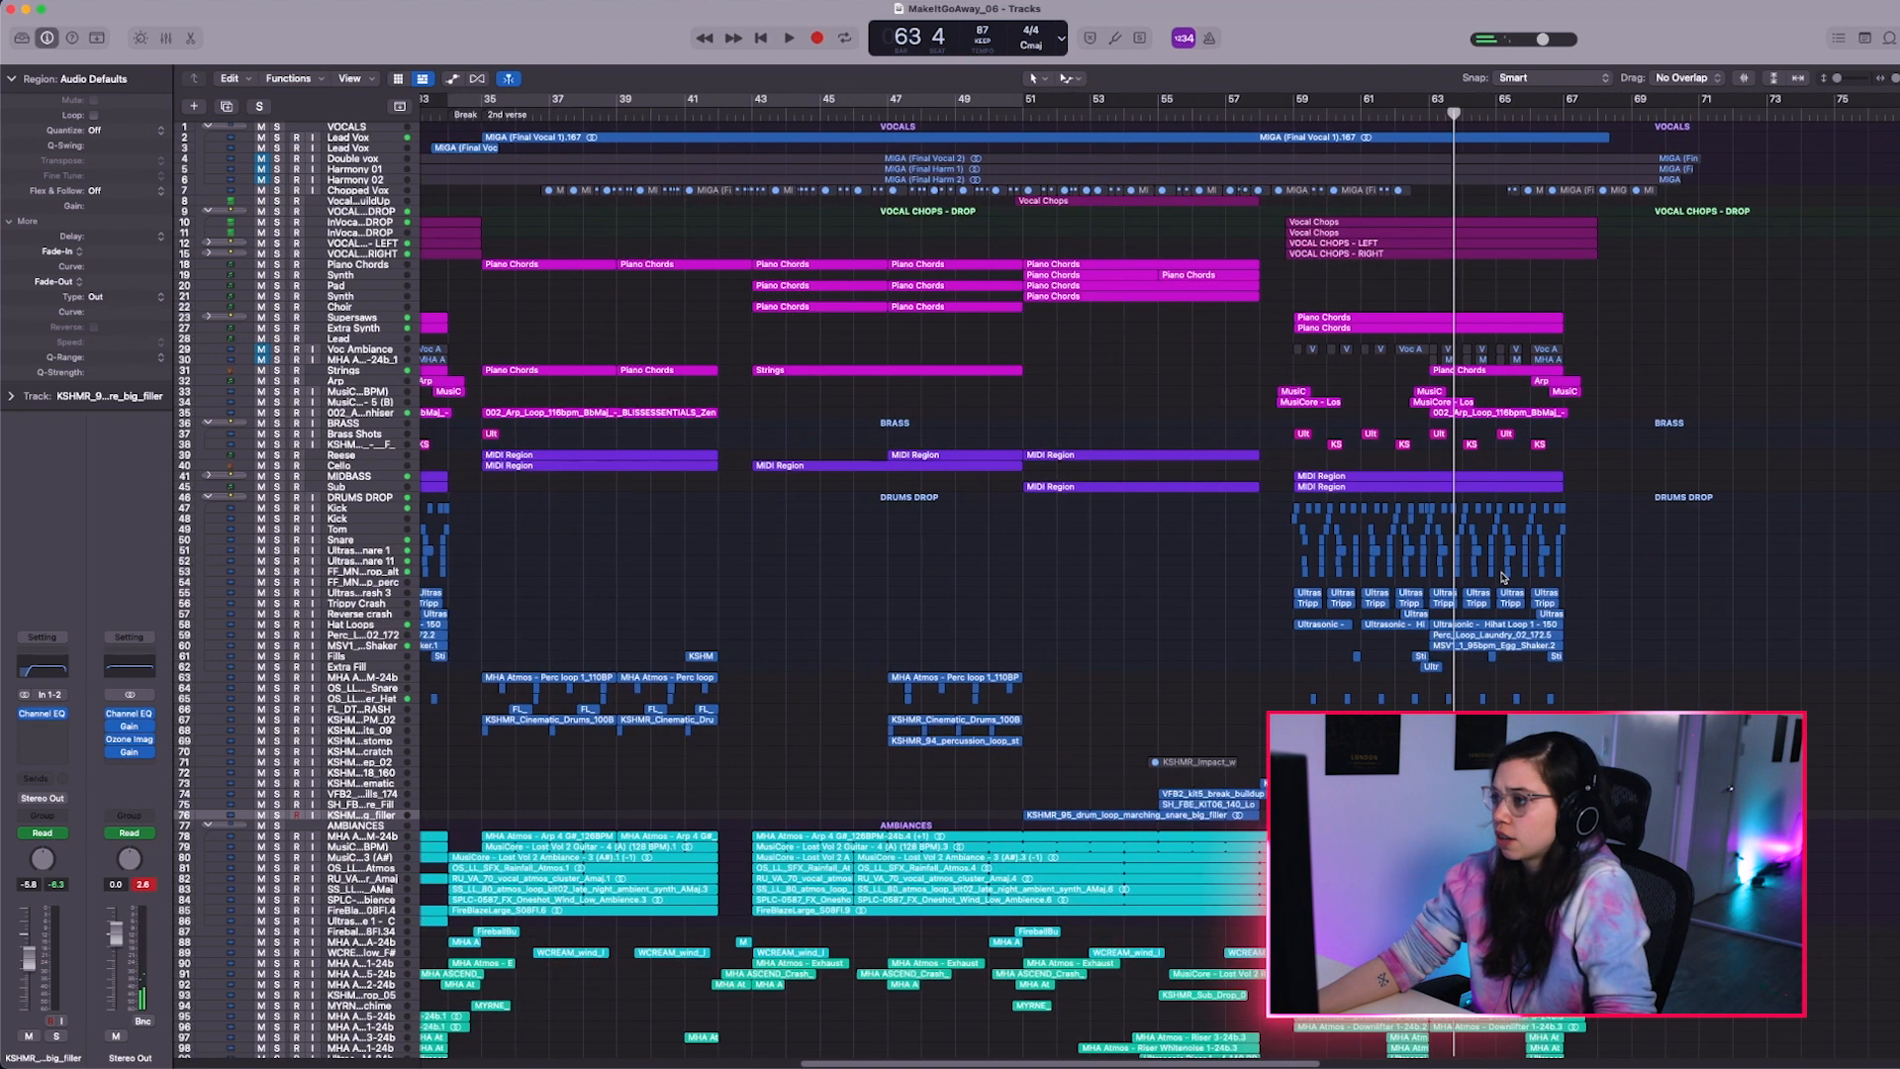
{"action": "scroll", "coordinate": [1521, 587], "scroll_direction": "up", "scroll_amount": 5}
{"action": "scroll", "coordinate": [1523, 587], "scroll_direction": "right", "scroll_amount": 3}
{"action": "key", "text": "super+Down"}
{"action": "key", "text": "super+Down"}
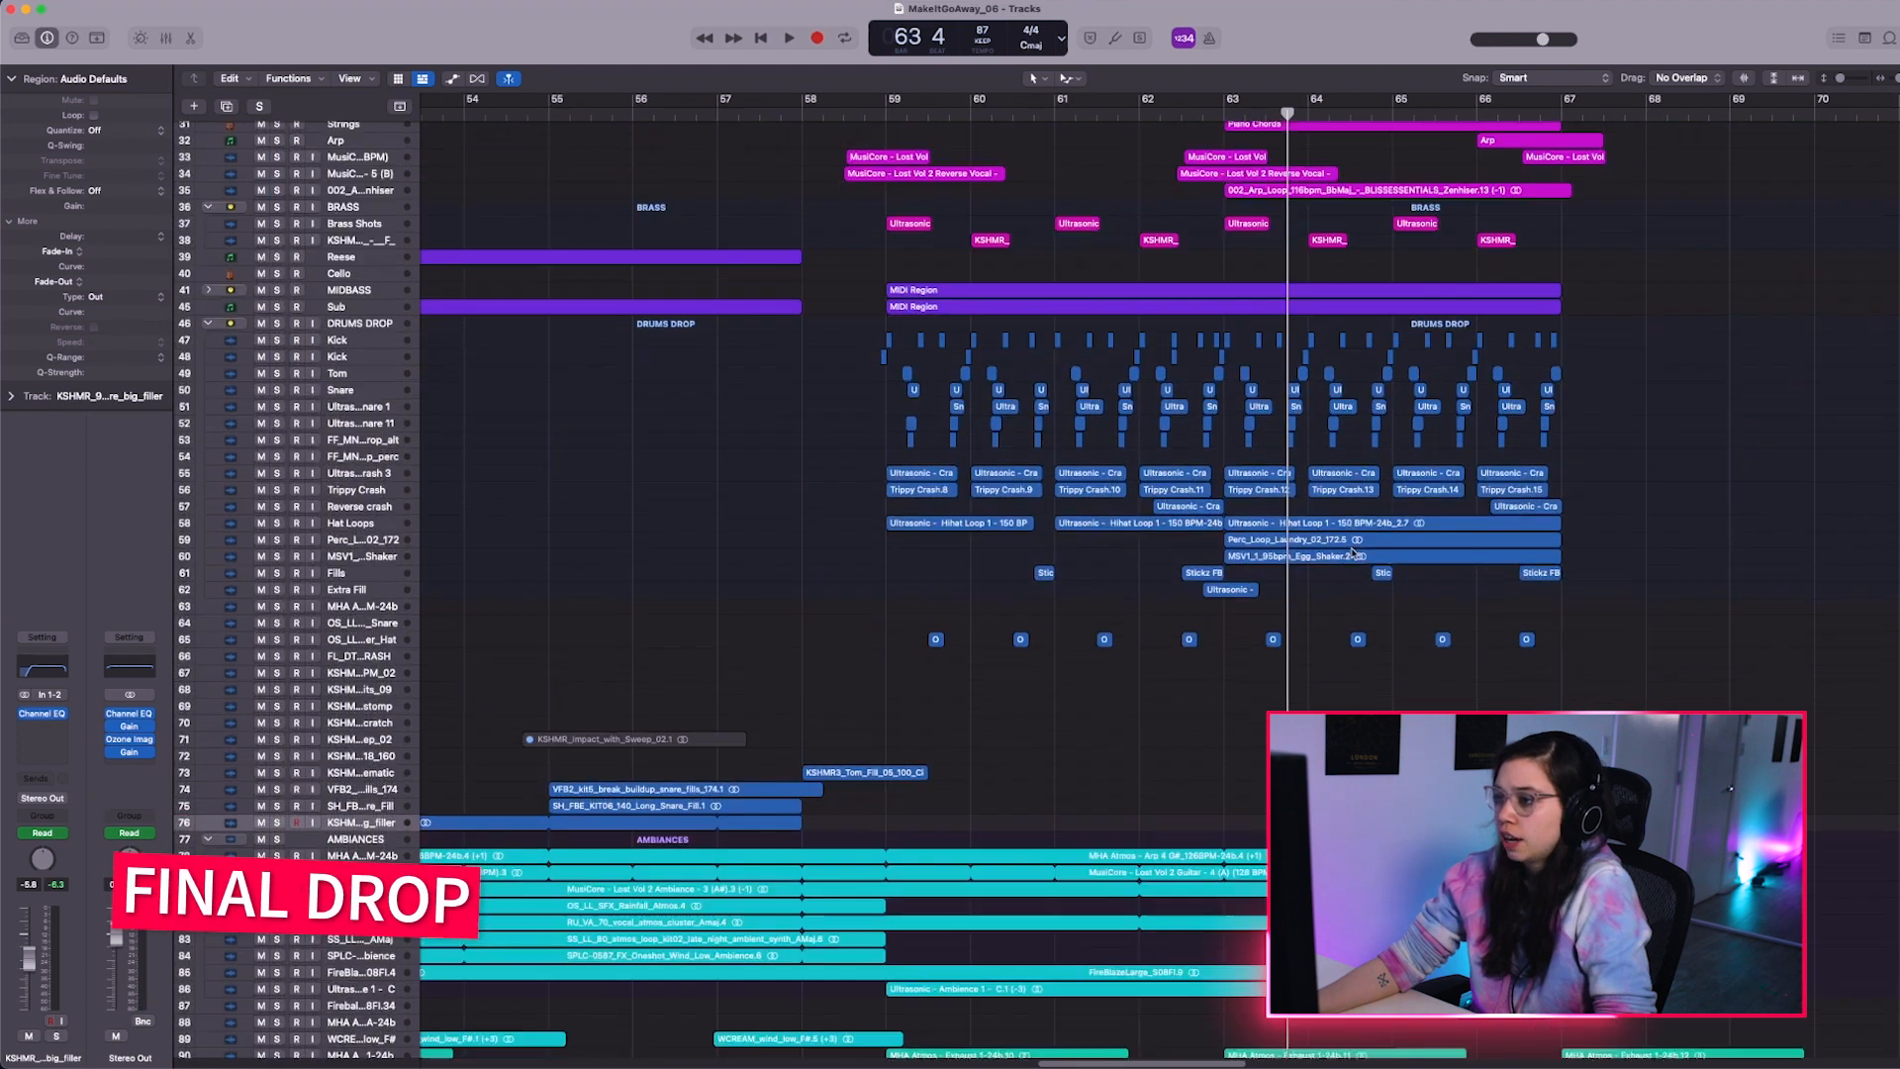
{"action": "scroll", "coordinate": [1326, 707], "scroll_direction": "up", "scroll_amount": 2}
{"action": "key", "text": "super+Down"}
{"action": "key", "text": "super+Down"}
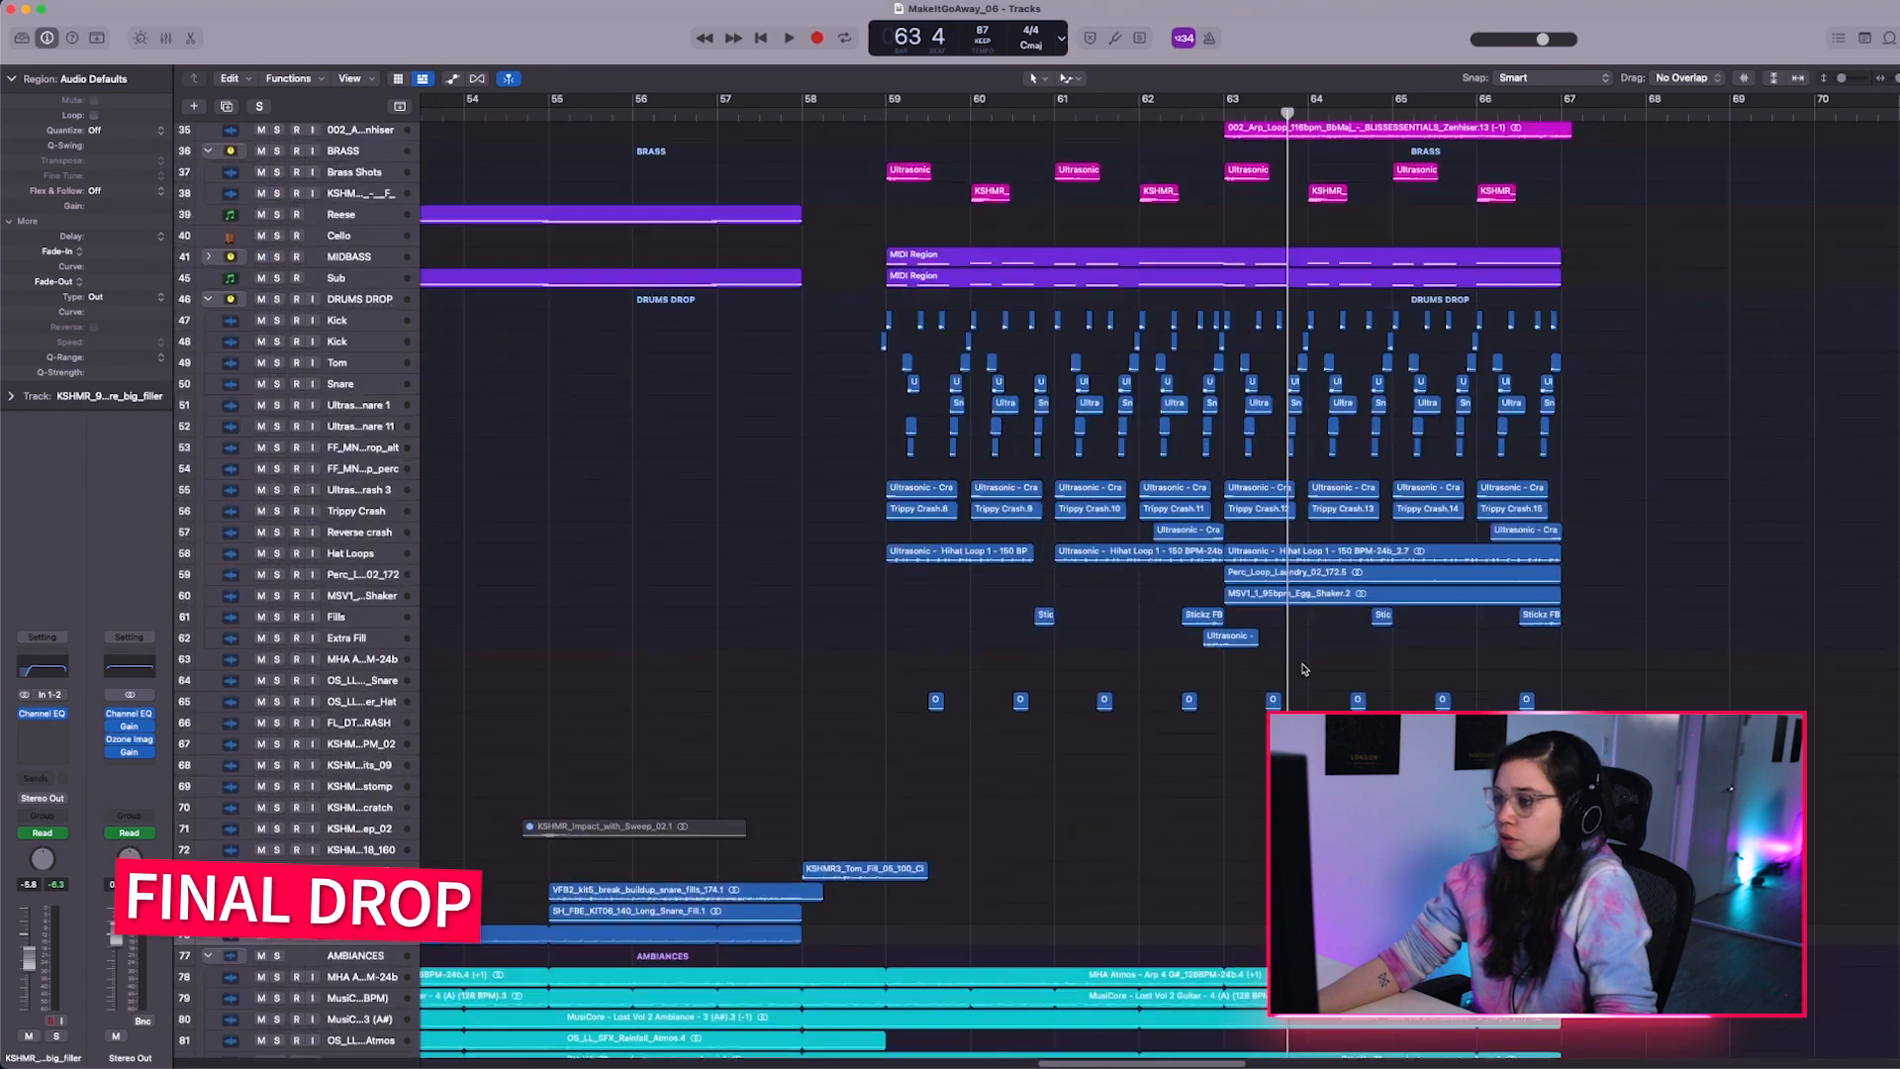
{"action": "scroll", "coordinate": [1305, 666], "scroll_direction": "up", "scroll_amount": 5}
{"action": "key", "text": "super+Down"}
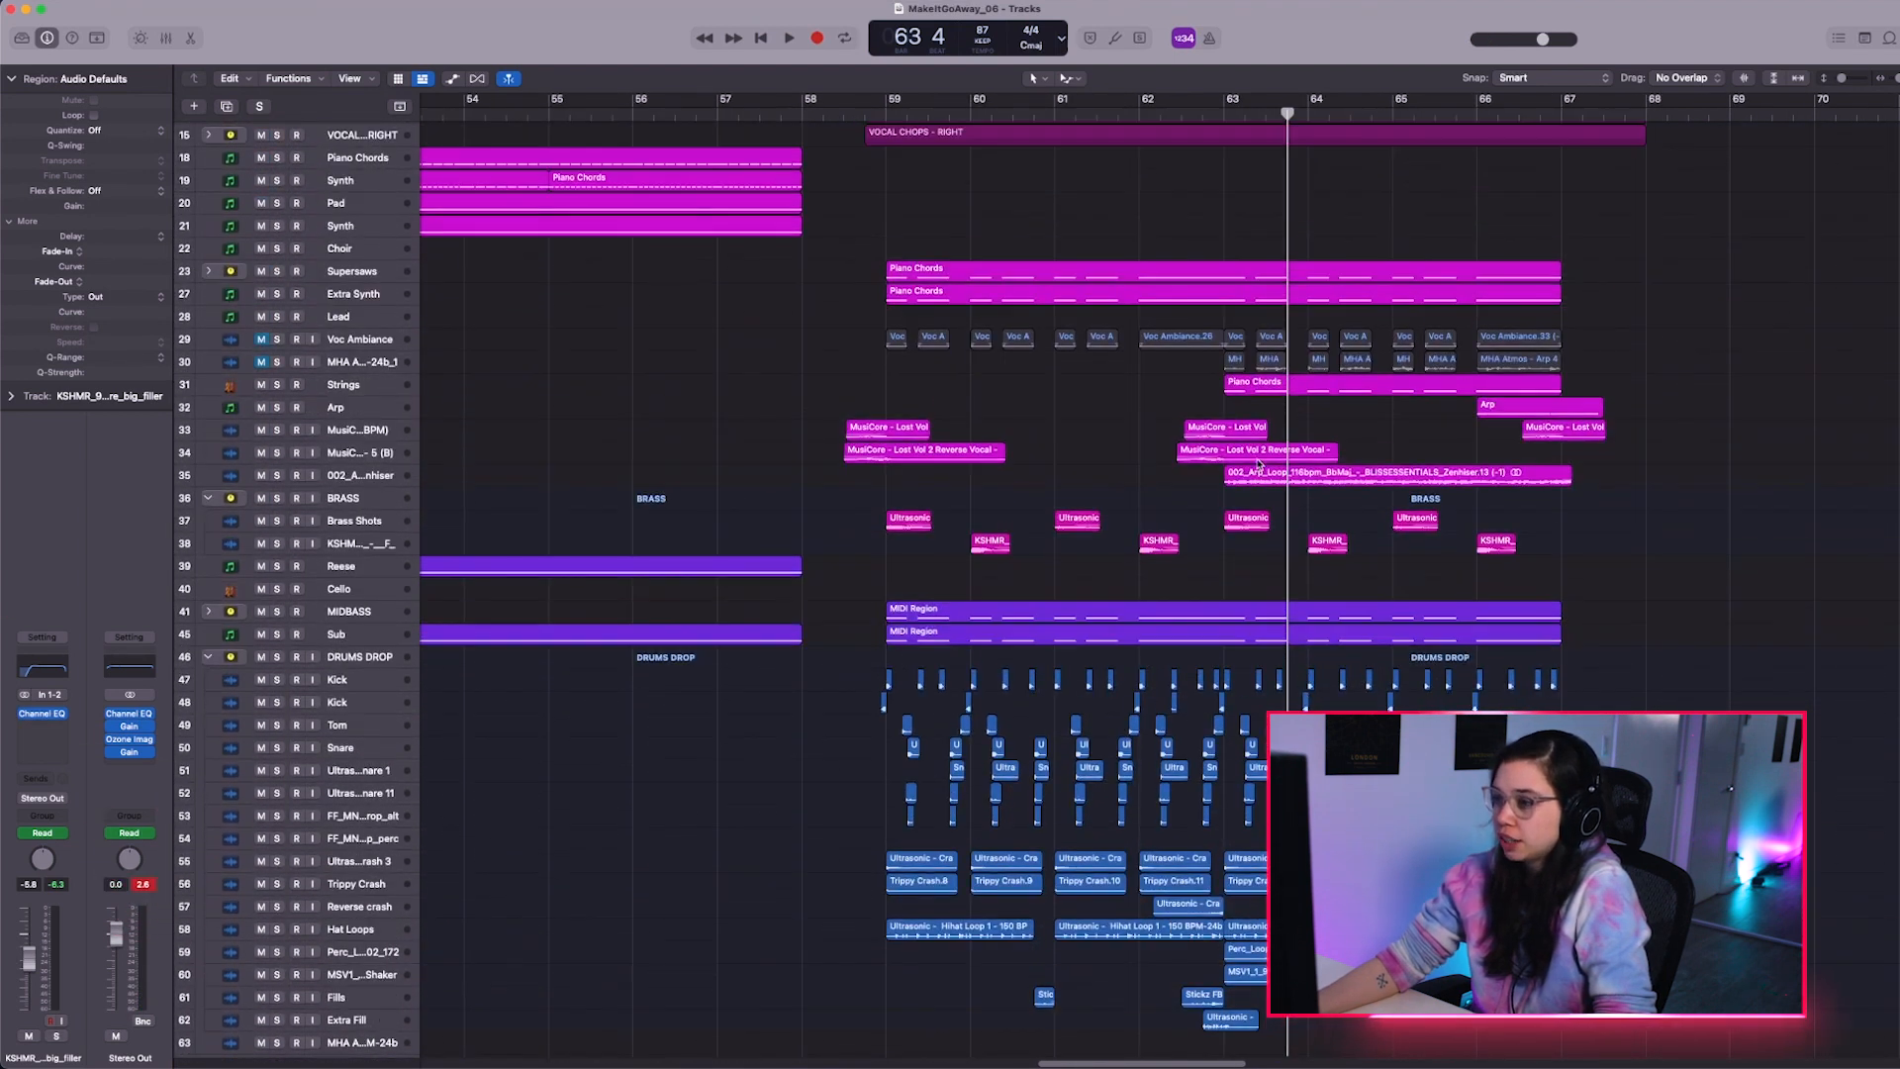
Copy the Zenhiser arp loop and the Strings chords from bar 63 to bar 59, trimming the copied arp loop to end at bar 63
{"action": "key", "text": "super+Down"}
{"action": "left_click_drag", "start_coordinate": [1383, 557], "coordinate": [1055, 550]}
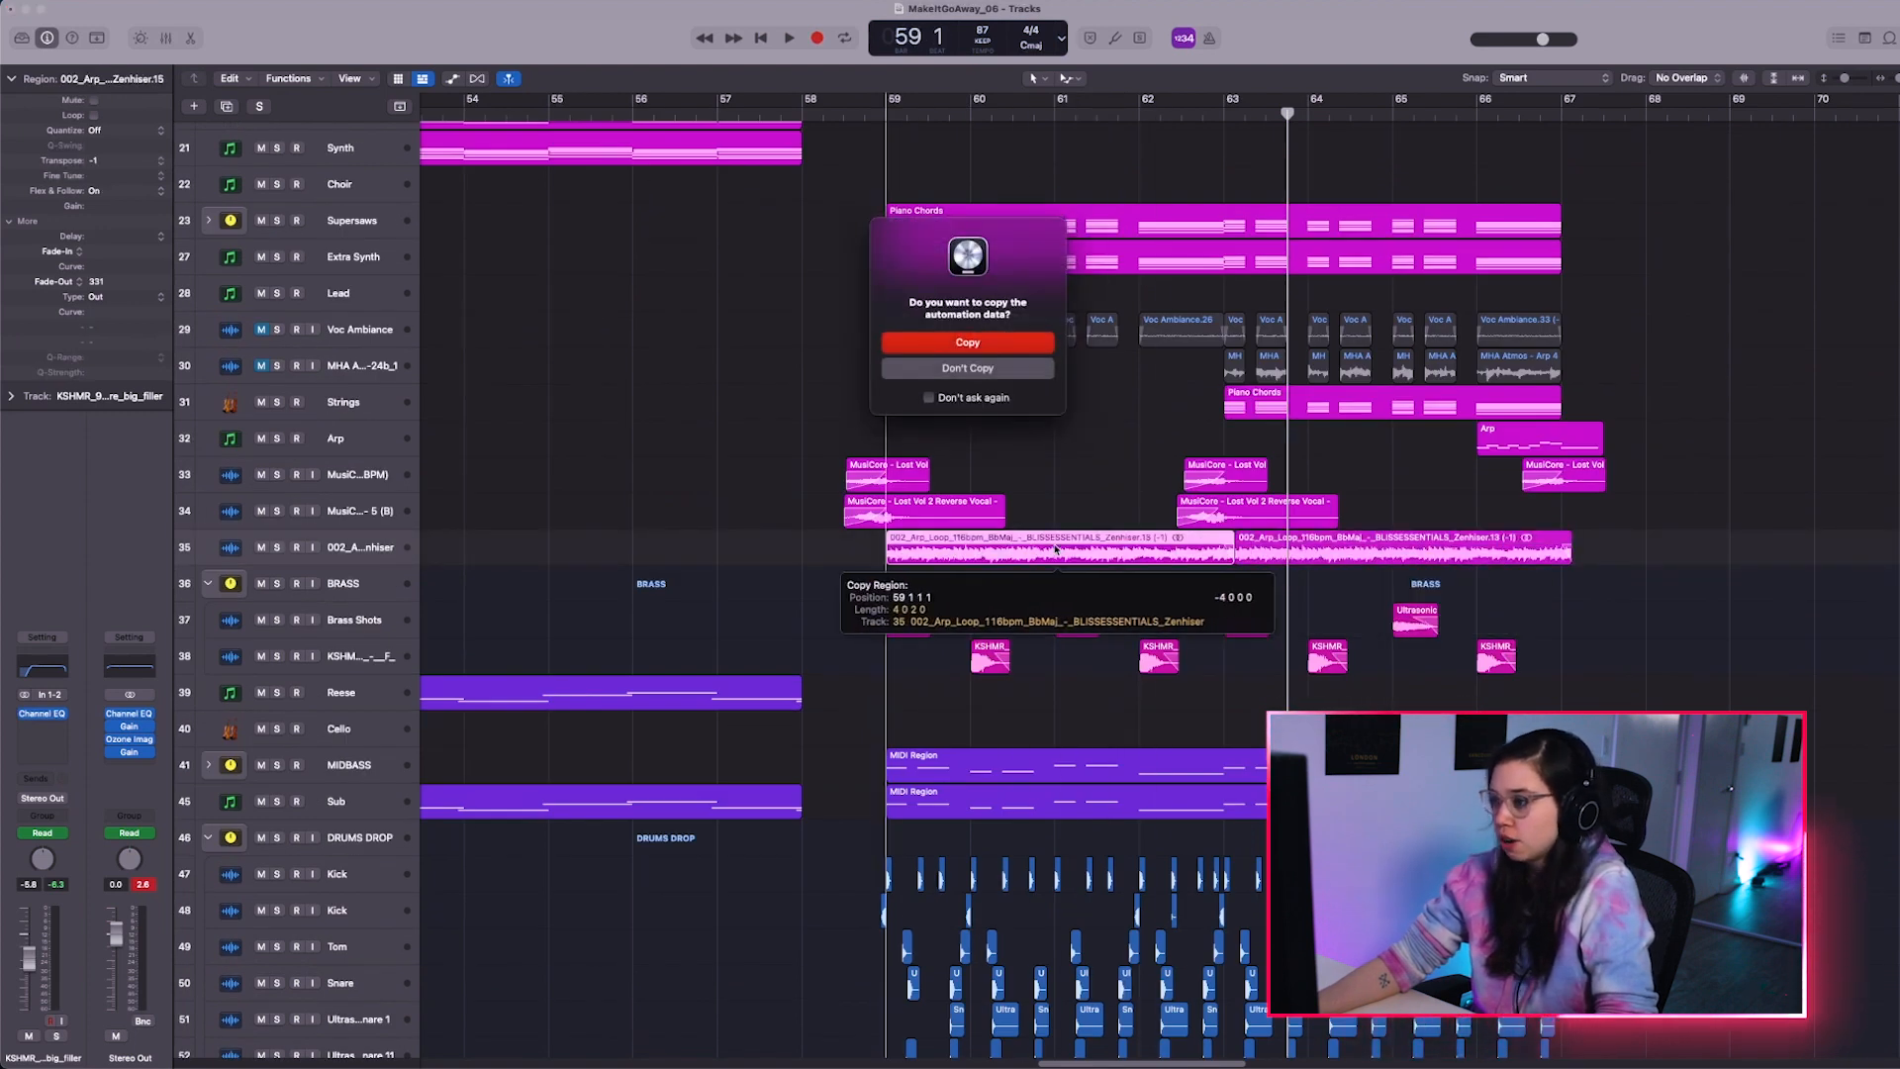
{"action": "key", "text": "Return"}
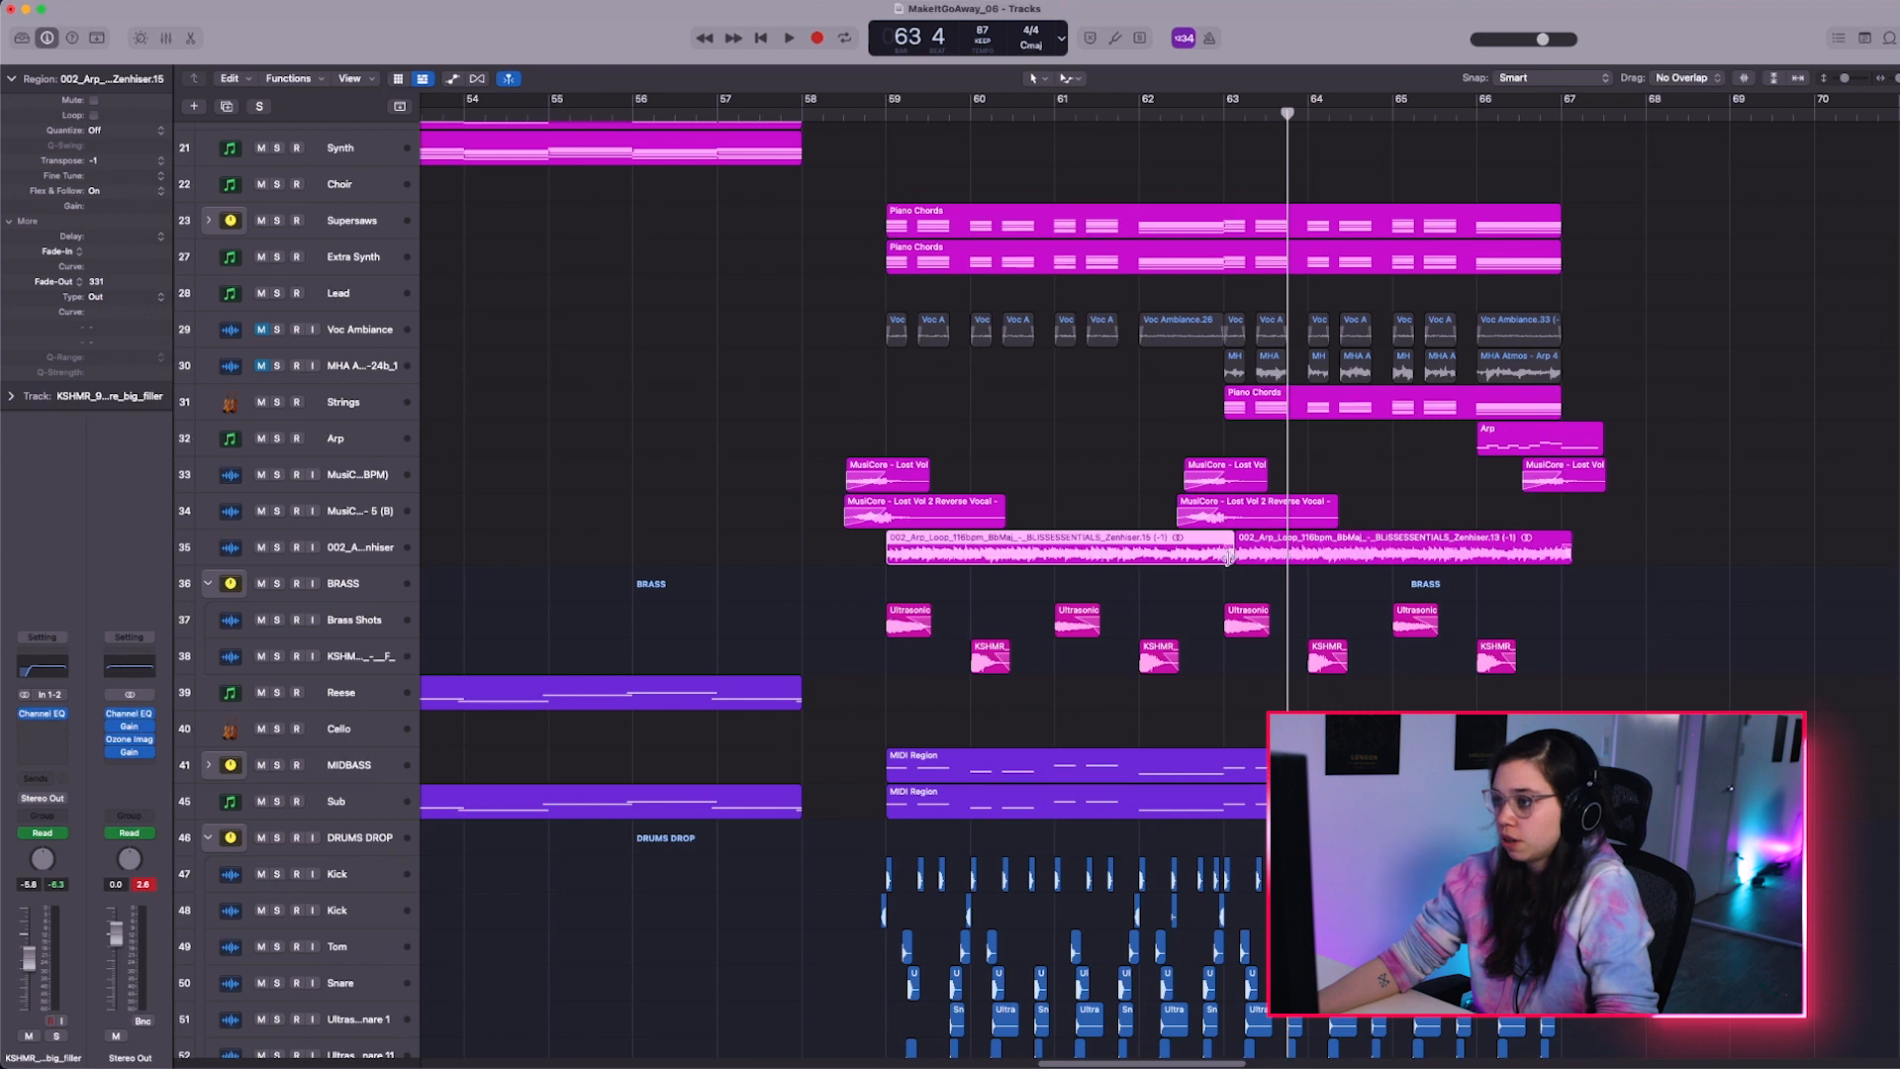
{"action": "left_click_drag", "start_coordinate": [1229, 557], "coordinate": [1226, 560]}
{"action": "left_click_drag", "start_coordinate": [1273, 409], "coordinate": [934, 410]}
{"action": "left_click", "coordinate": [1559, 454]}
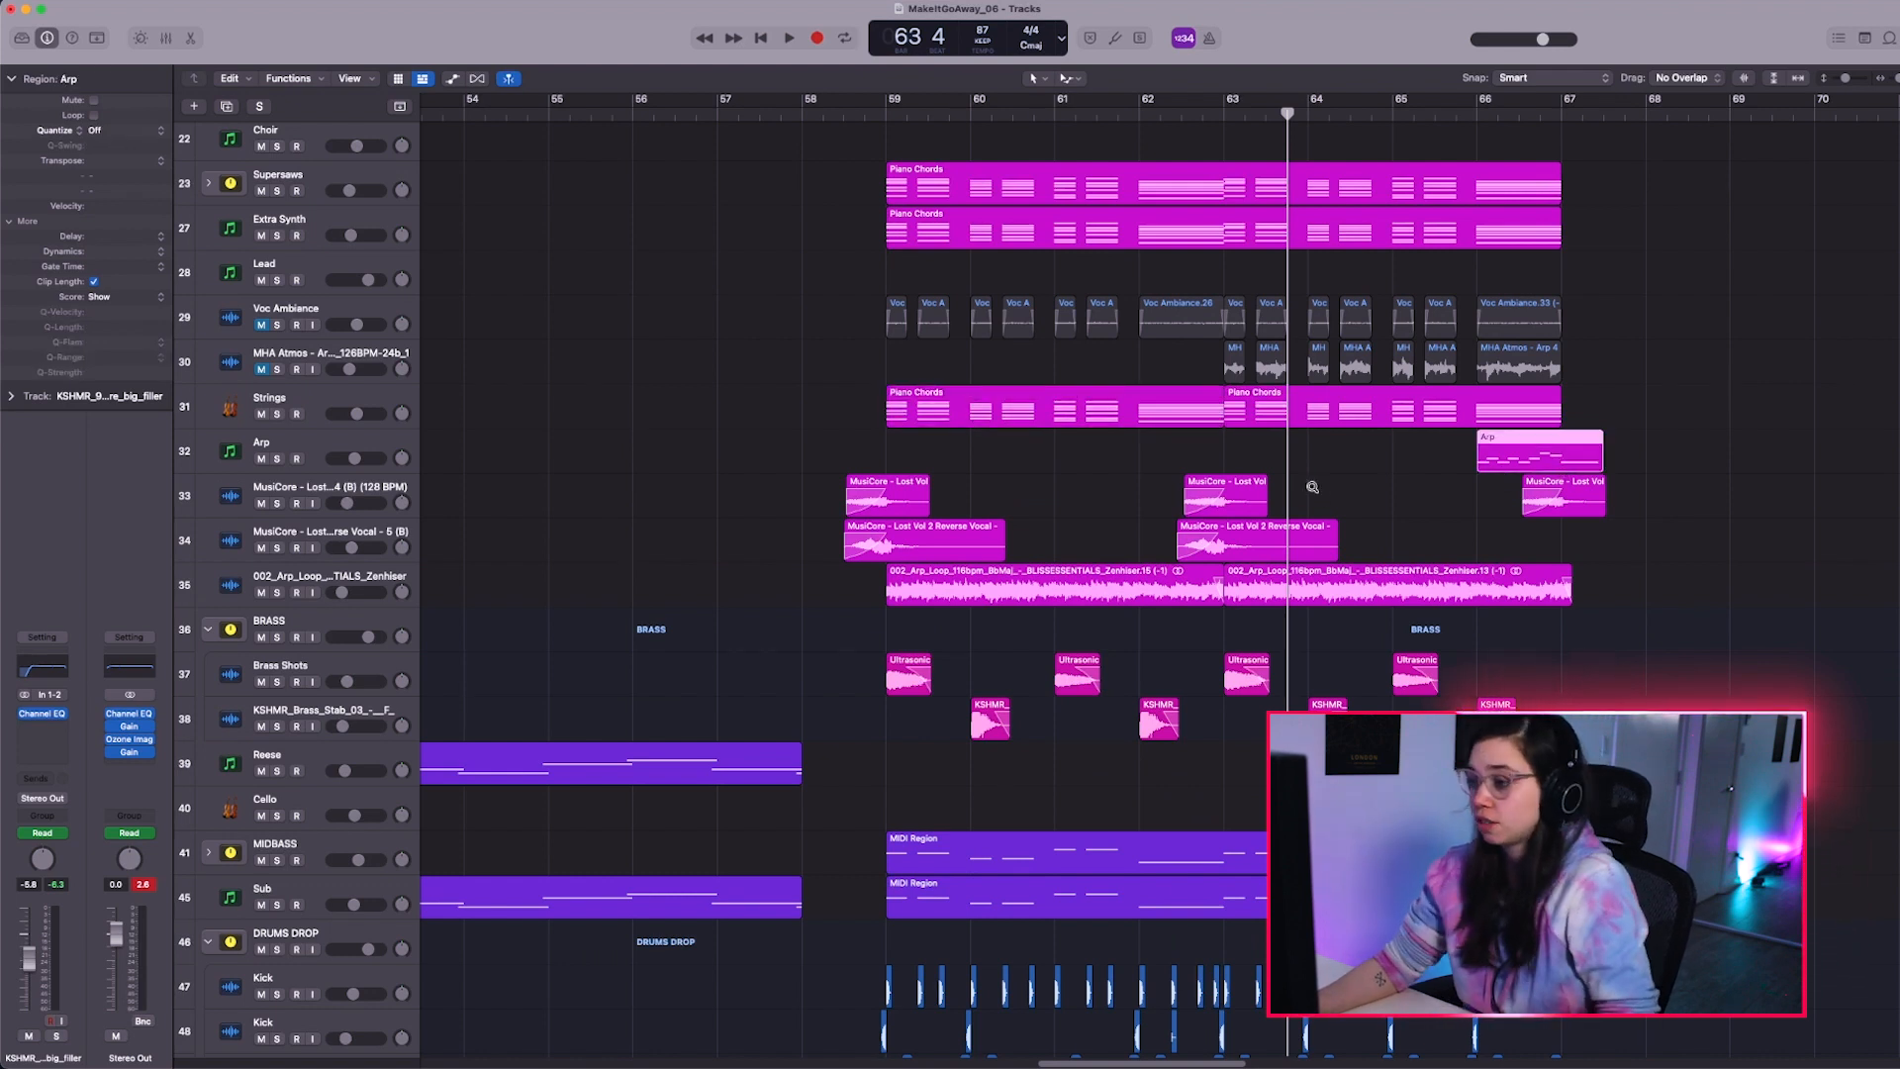
Show the Stereo Out's Channel EQ High Cut Frequency automation and play its filter dip leading into bar 63
{"action": "scroll", "coordinate": [1312, 487], "scroll_direction": "down", "scroll_amount": 10}
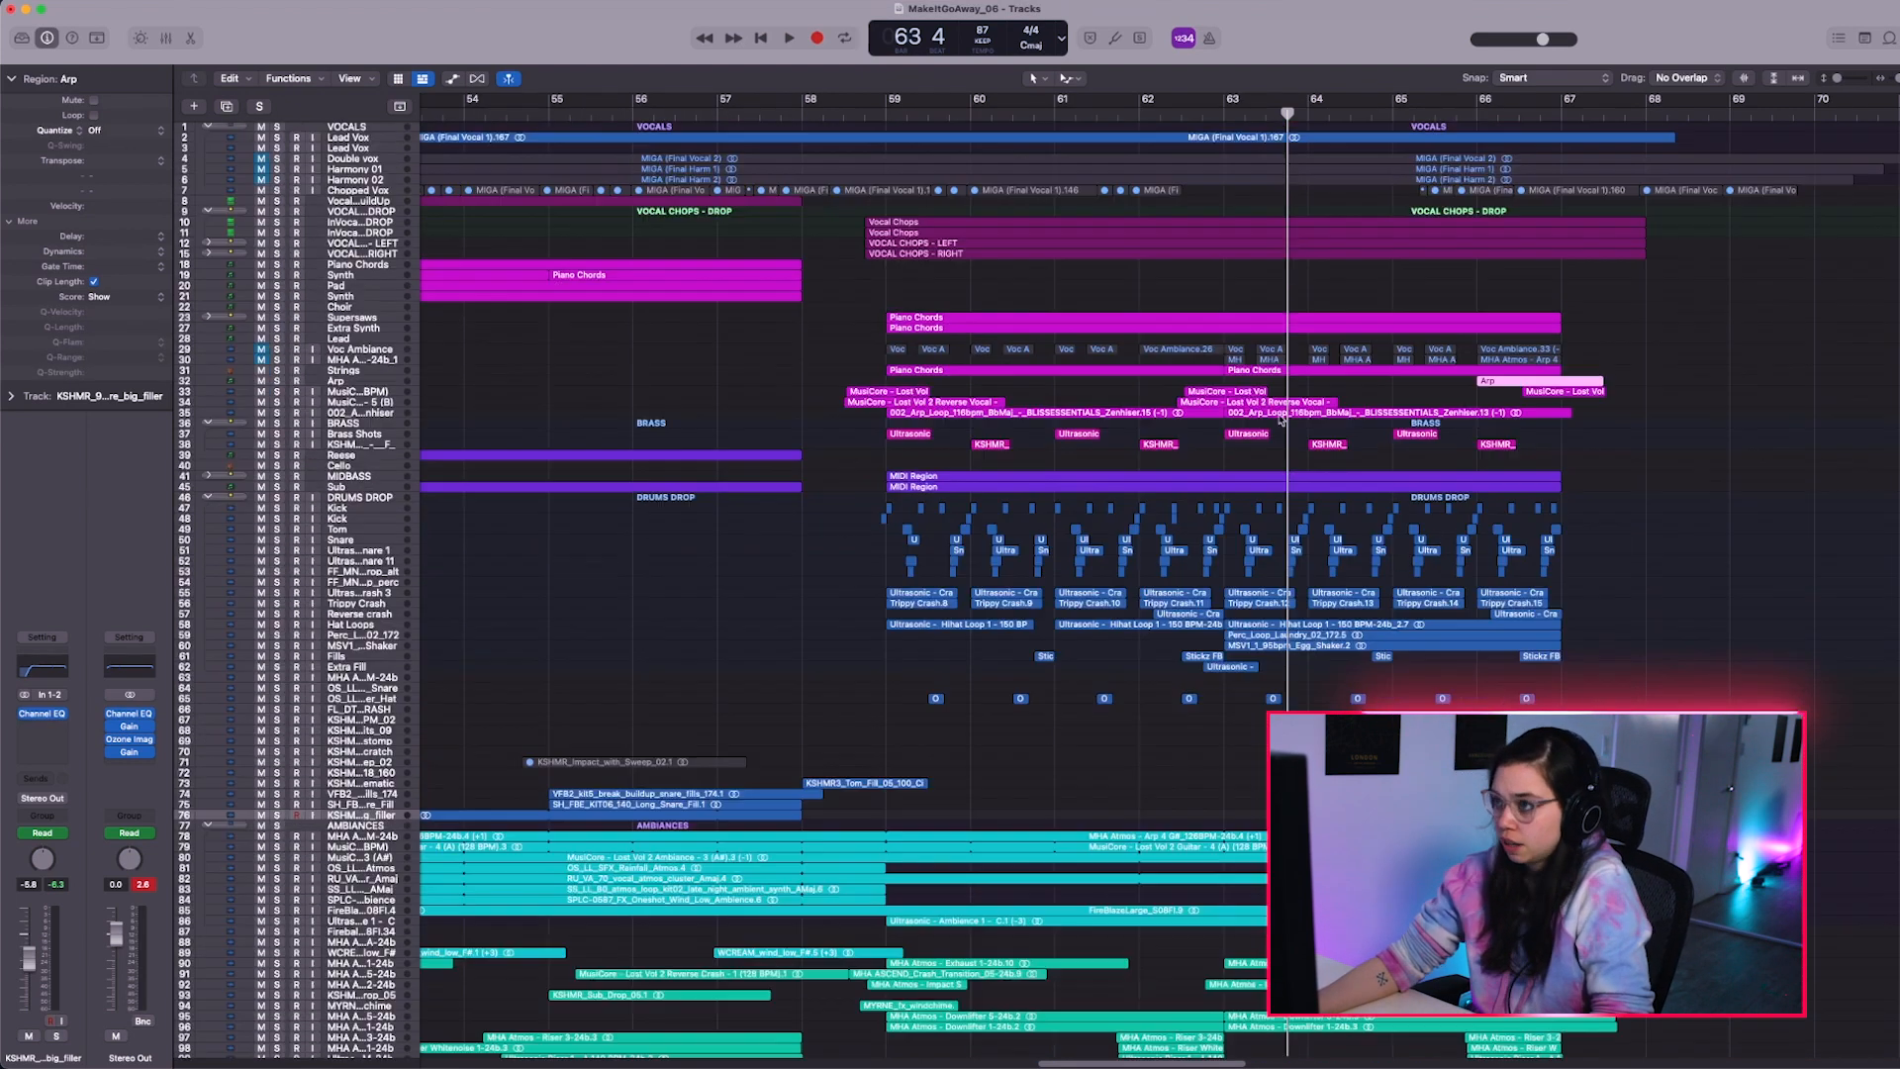
{"action": "scroll", "coordinate": [1229, 542], "scroll_direction": "down", "scroll_amount": 3}
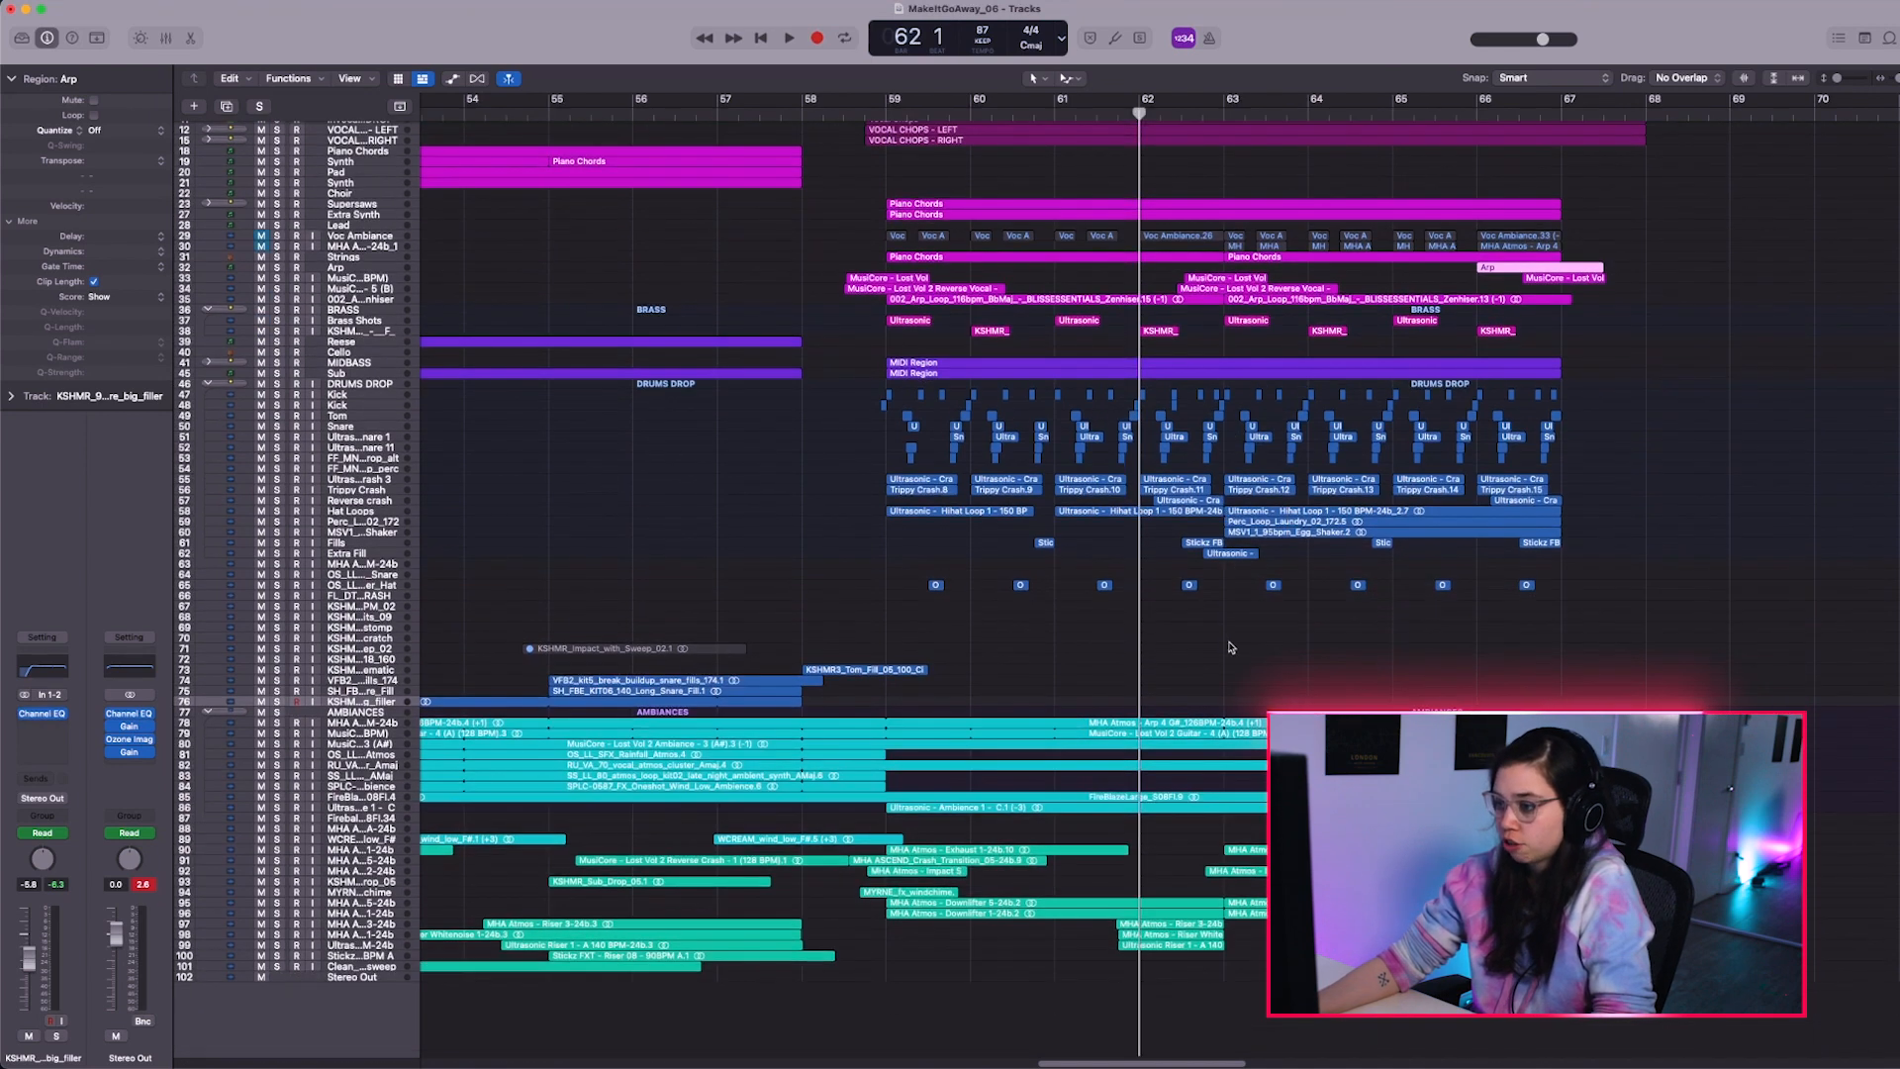
{"action": "scroll", "coordinate": [1230, 647], "scroll_direction": "up", "scroll_amount": 8}
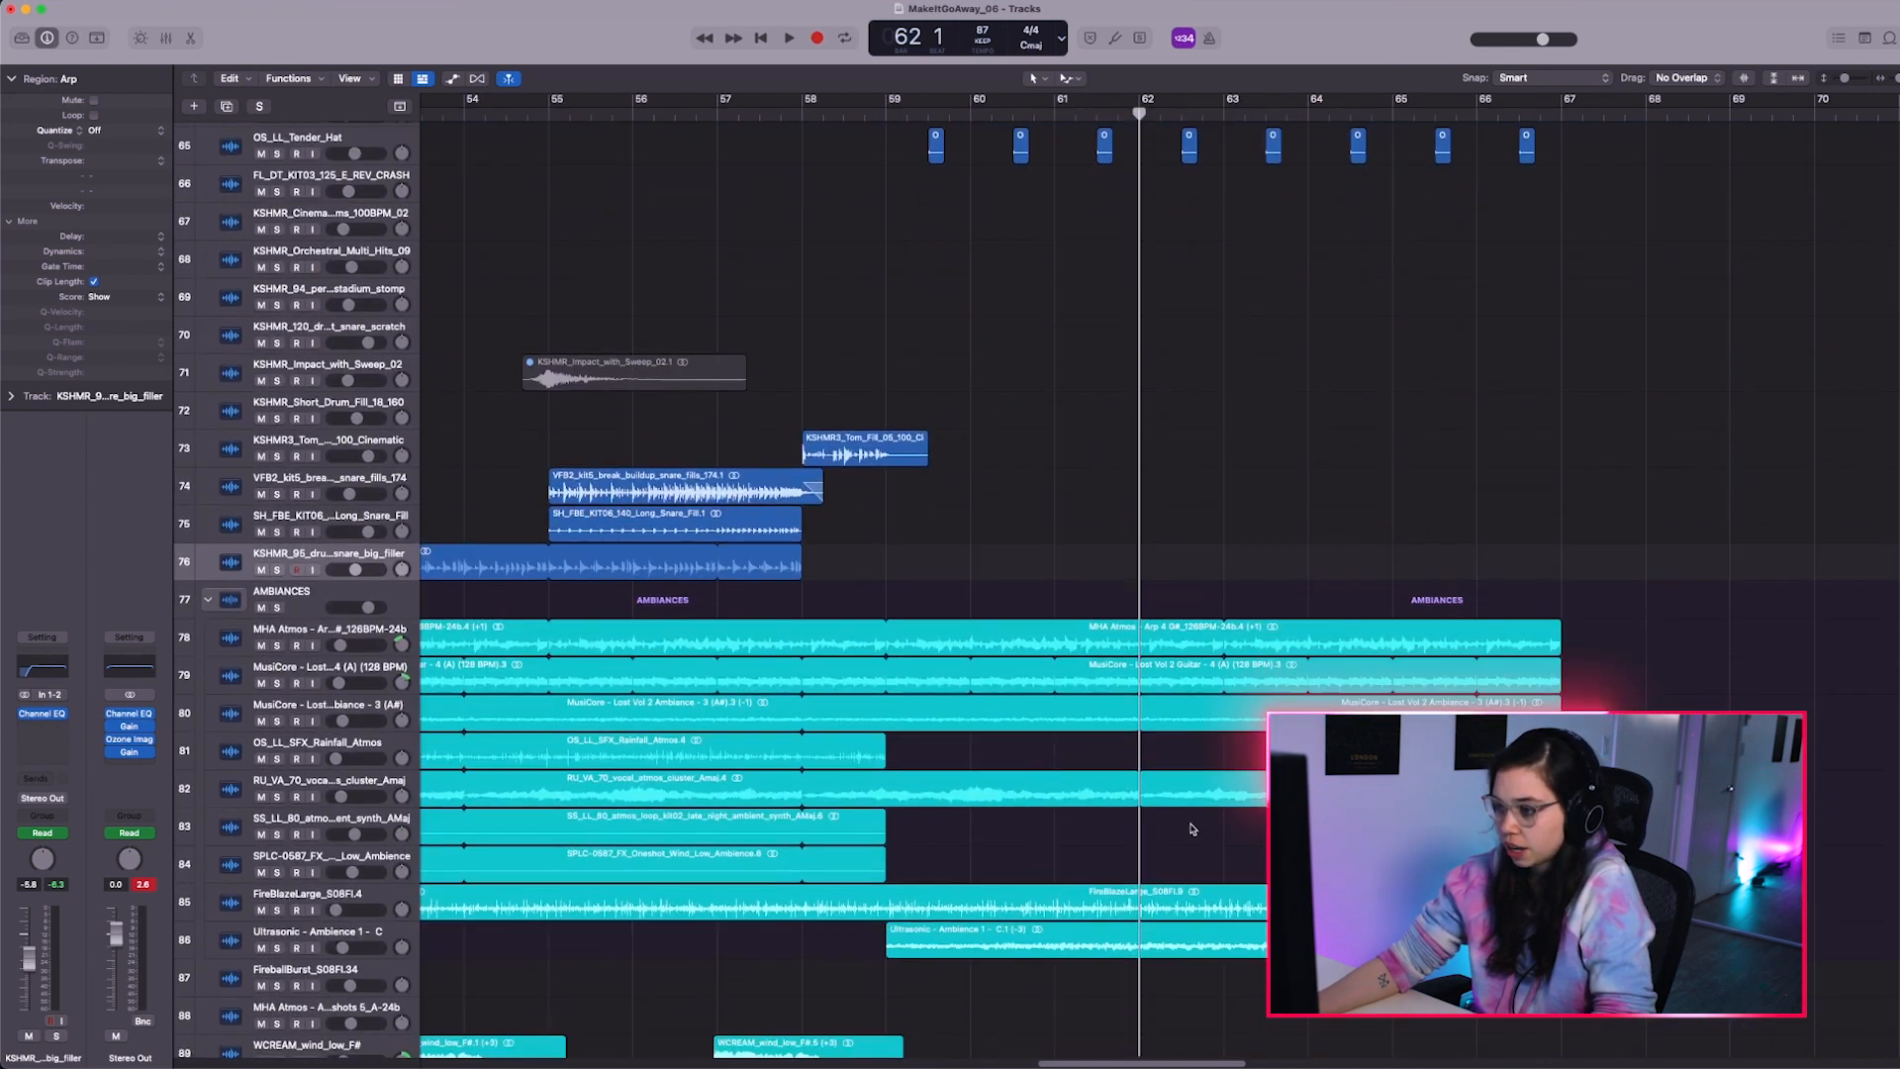
{"action": "scroll", "coordinate": [1193, 830], "scroll_direction": "down", "scroll_amount": 5}
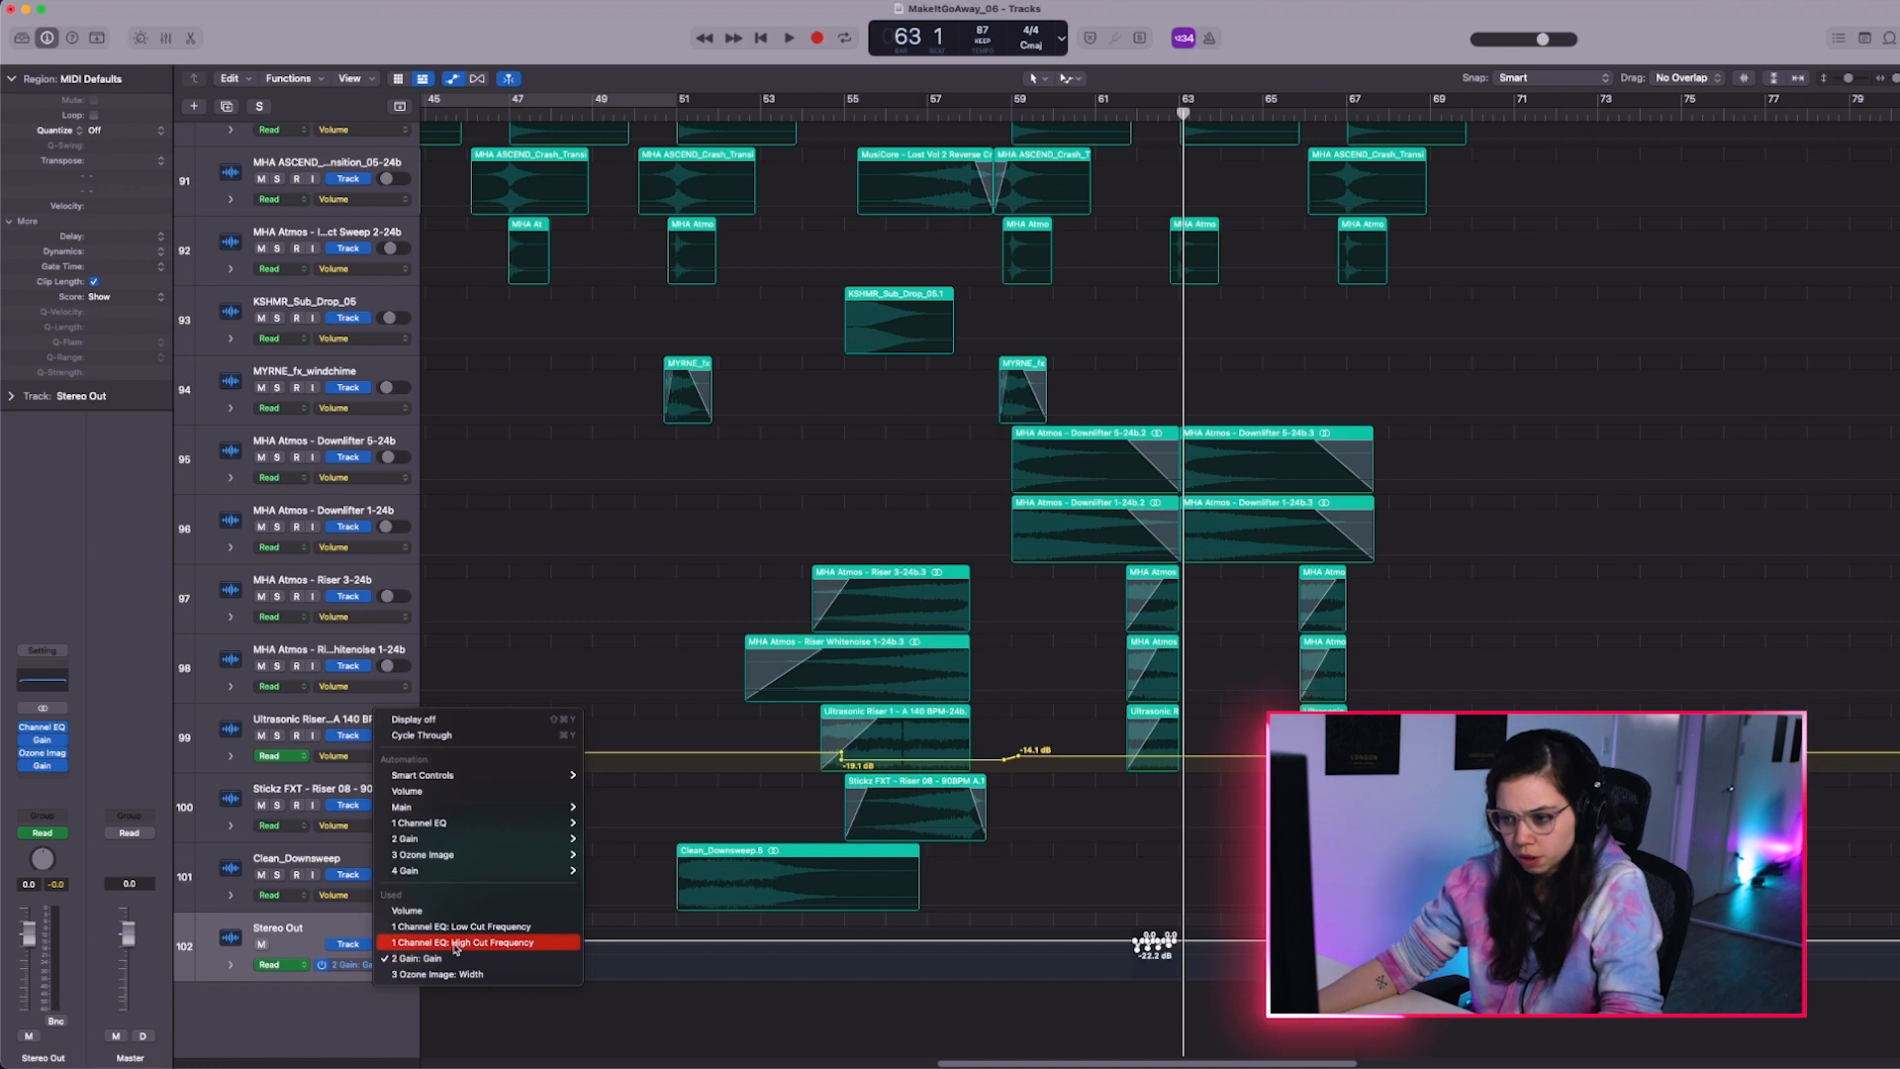
{"action": "left_click", "coordinate": [456, 945]}
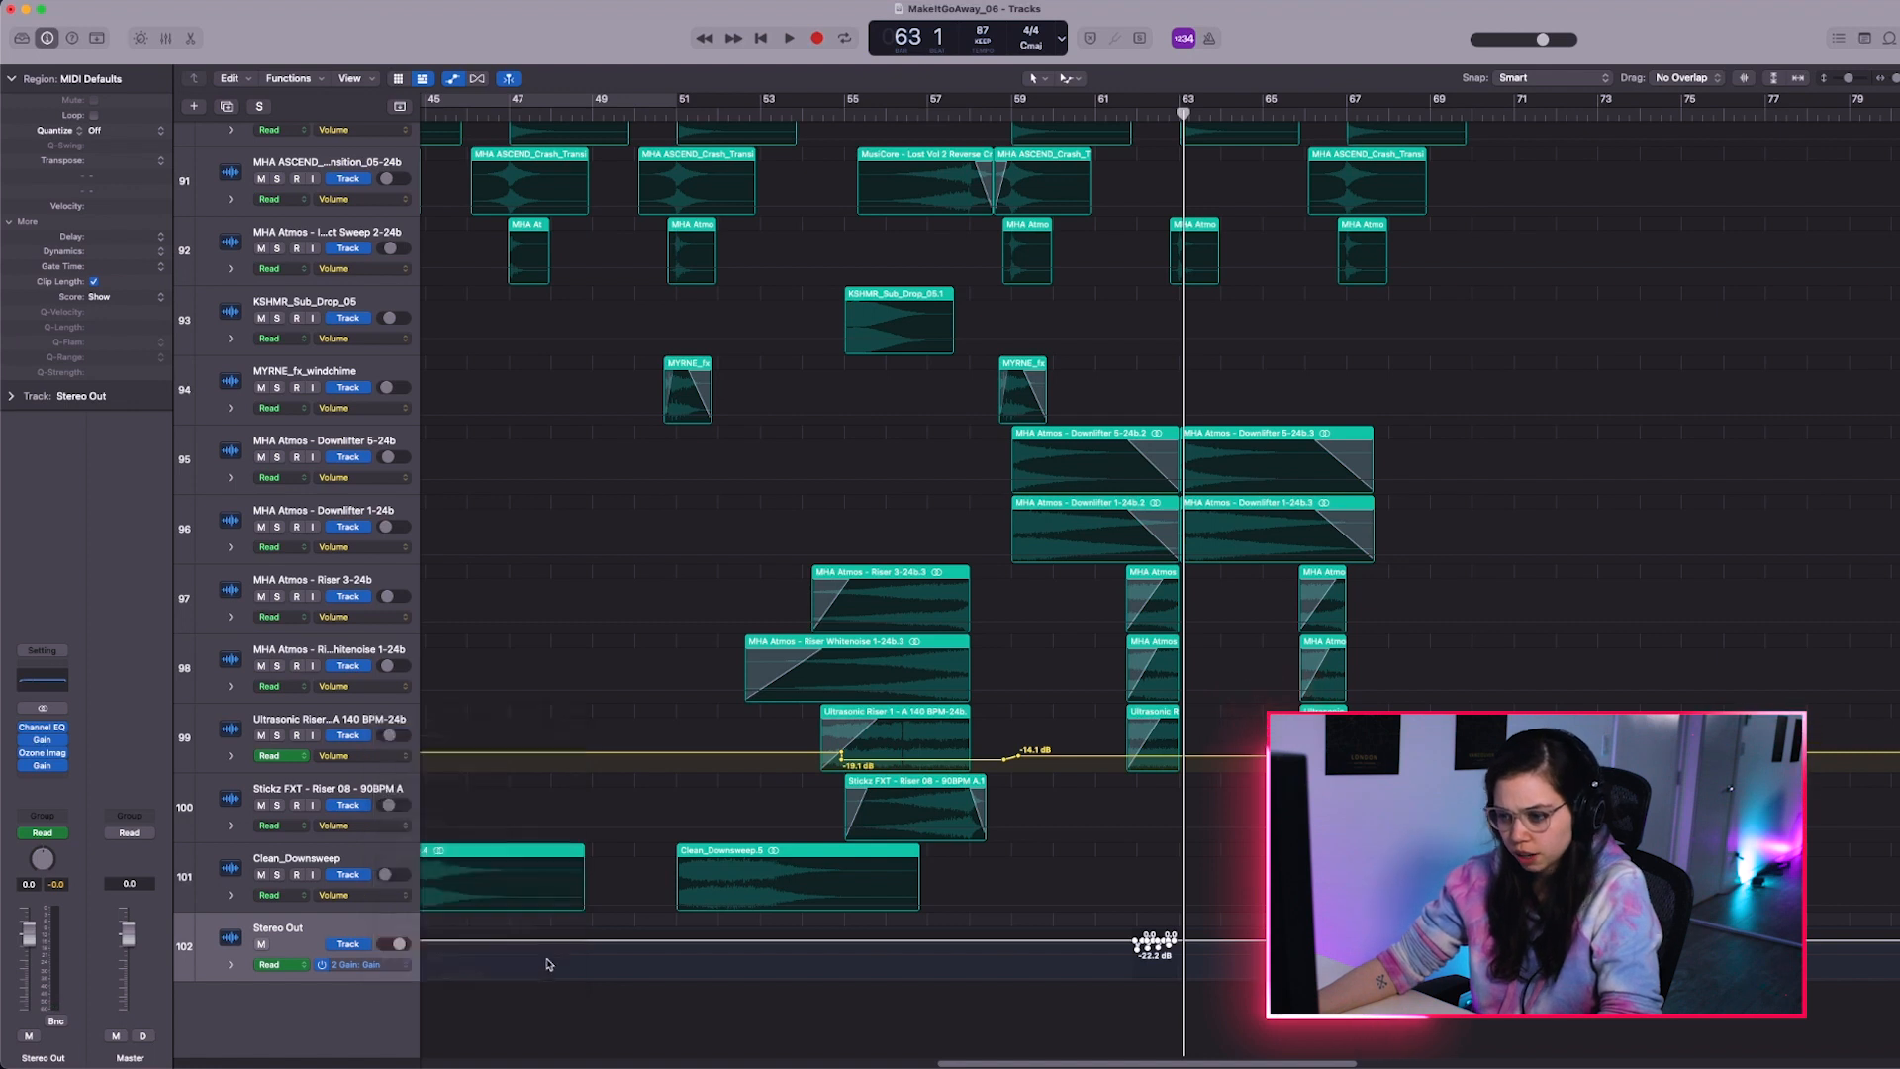
{"action": "key", "text": "super+Left"}
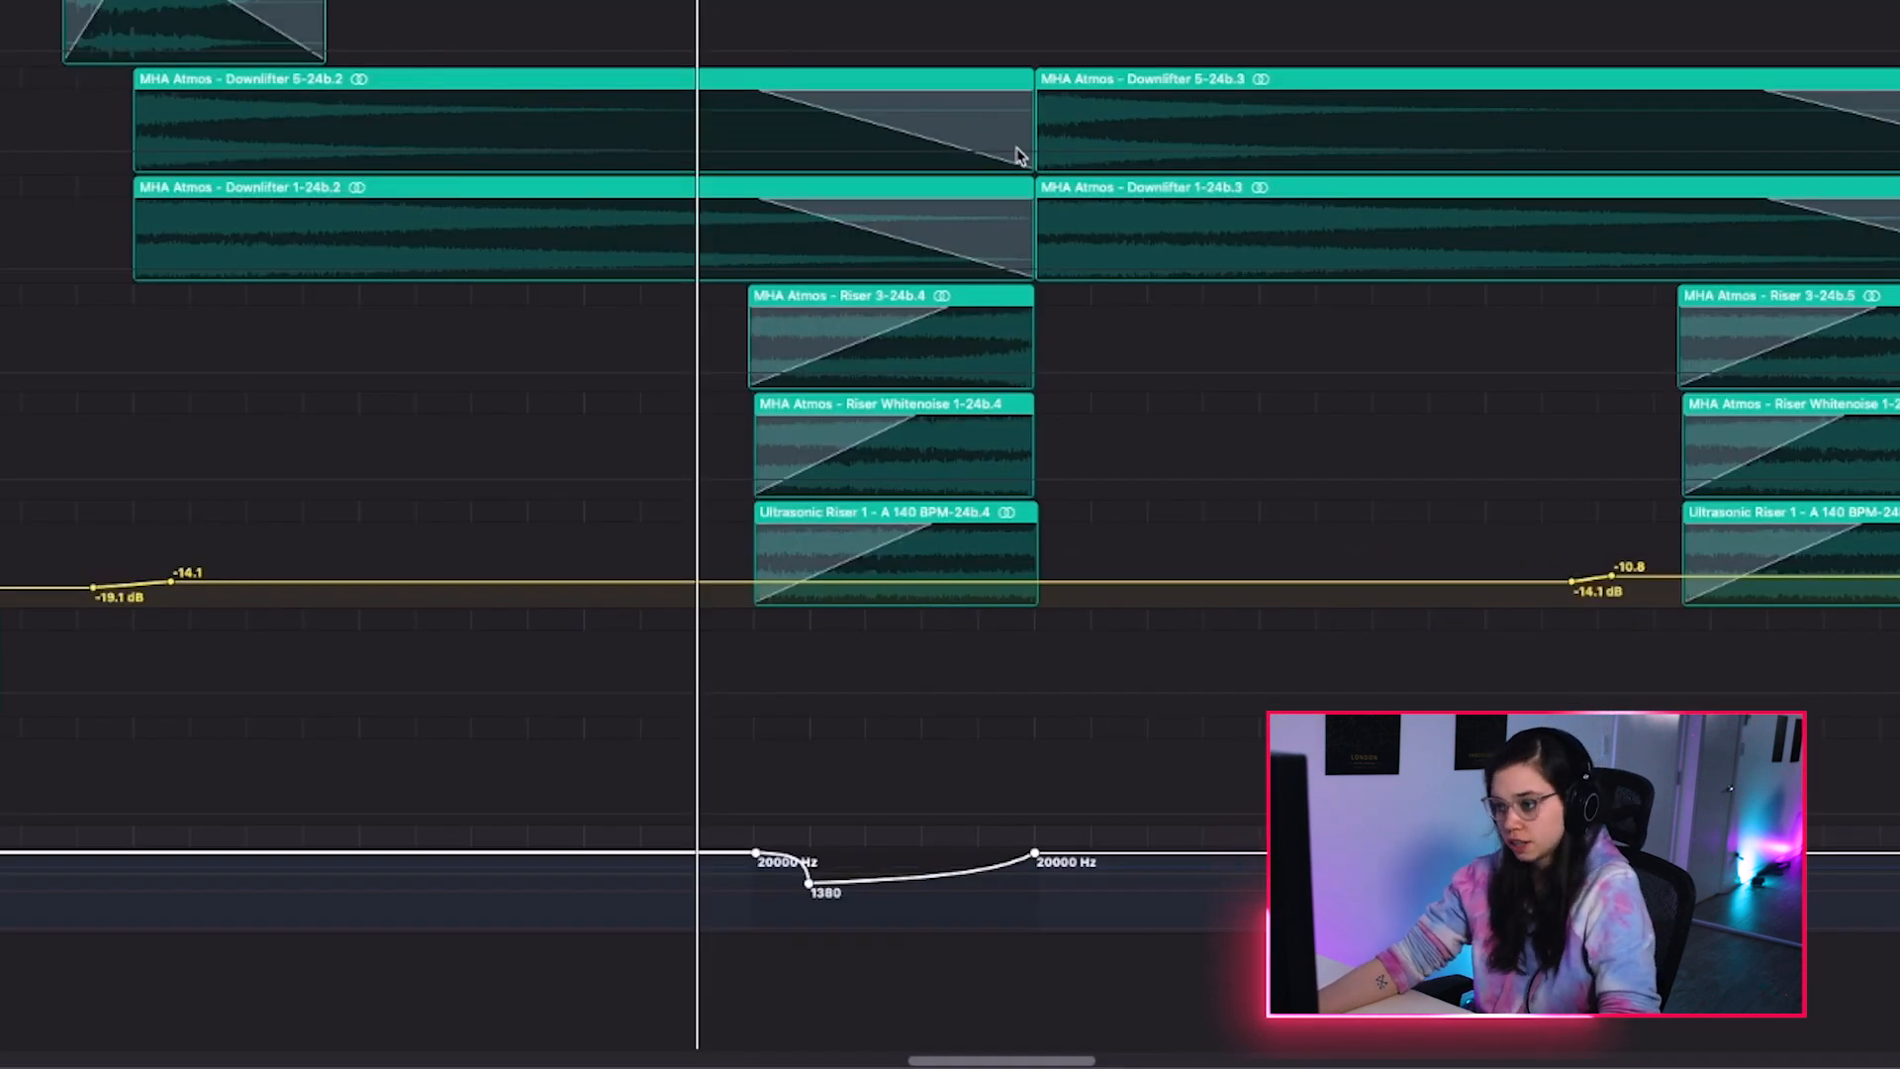
{"action": "key", "text": "space"}
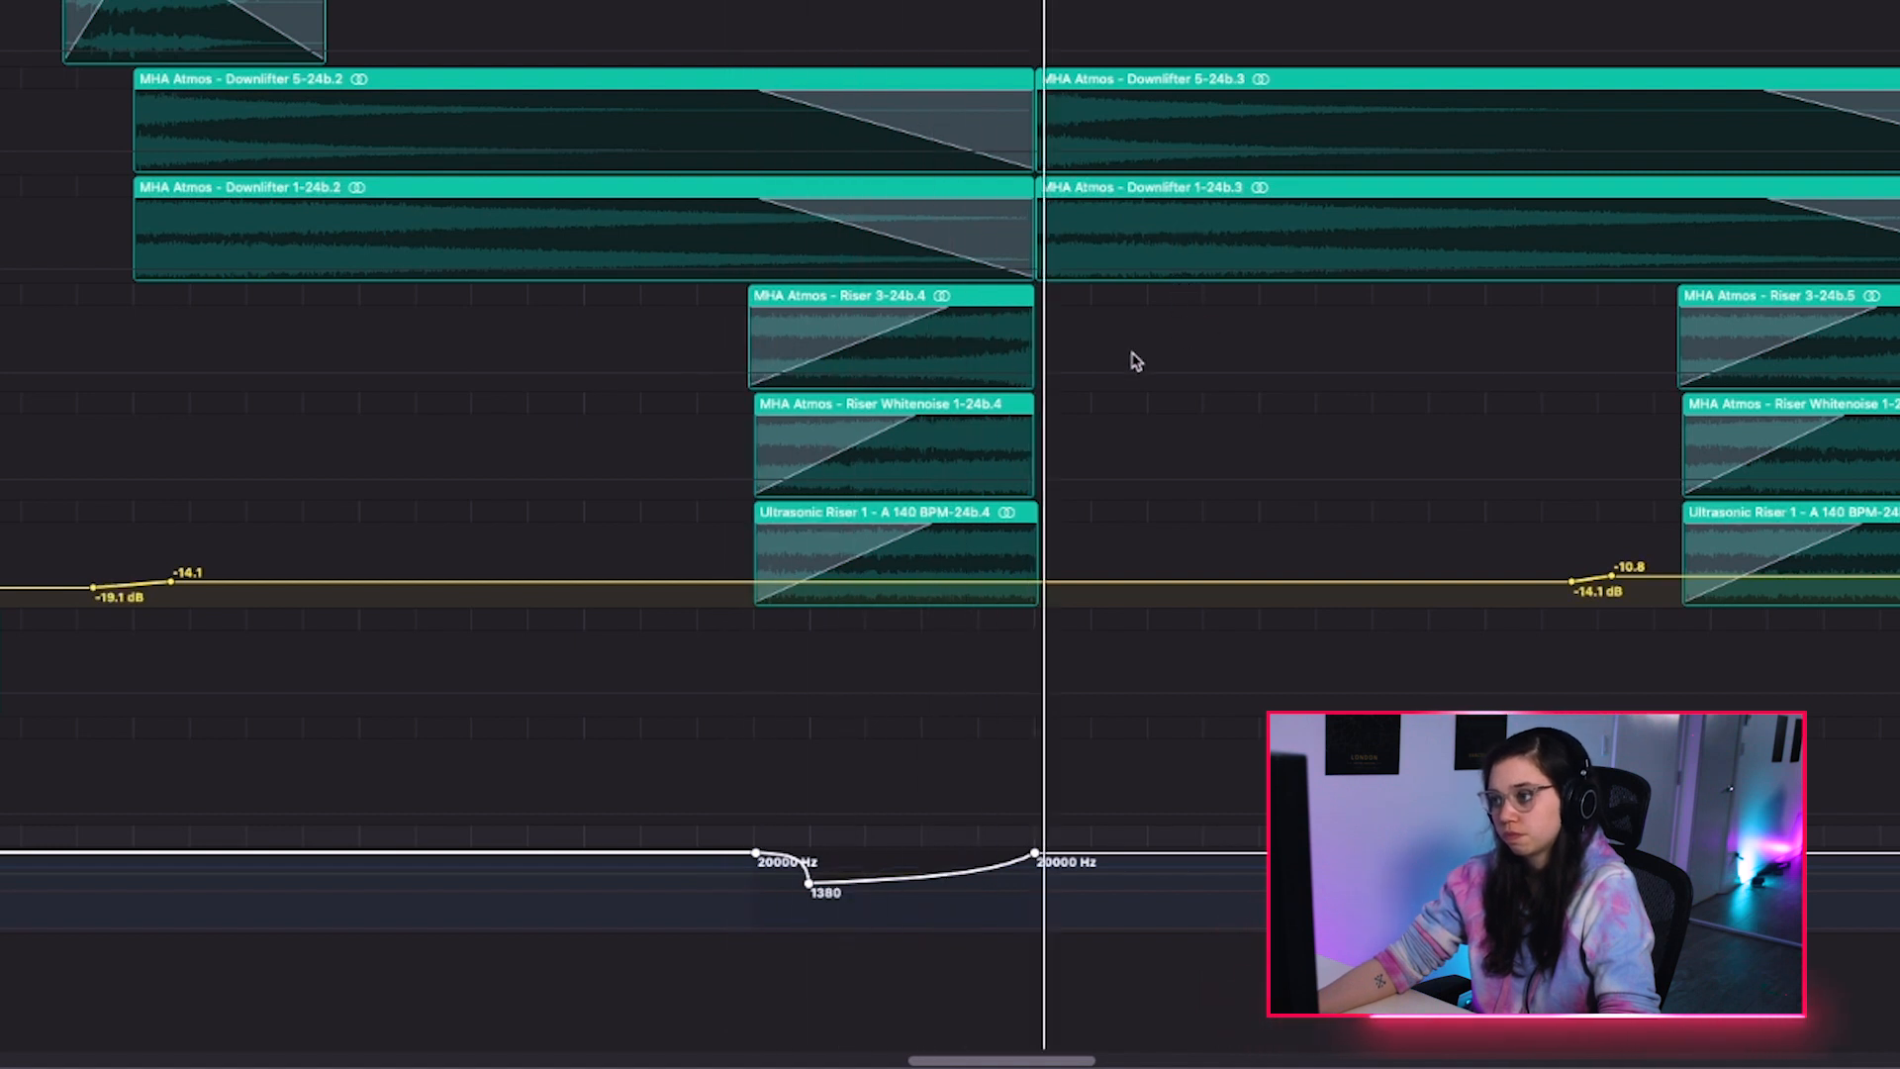
{"action": "key", "text": "space"}
{"action": "key", "text": "super+Left"}
{"action": "key", "text": "super+Left"}
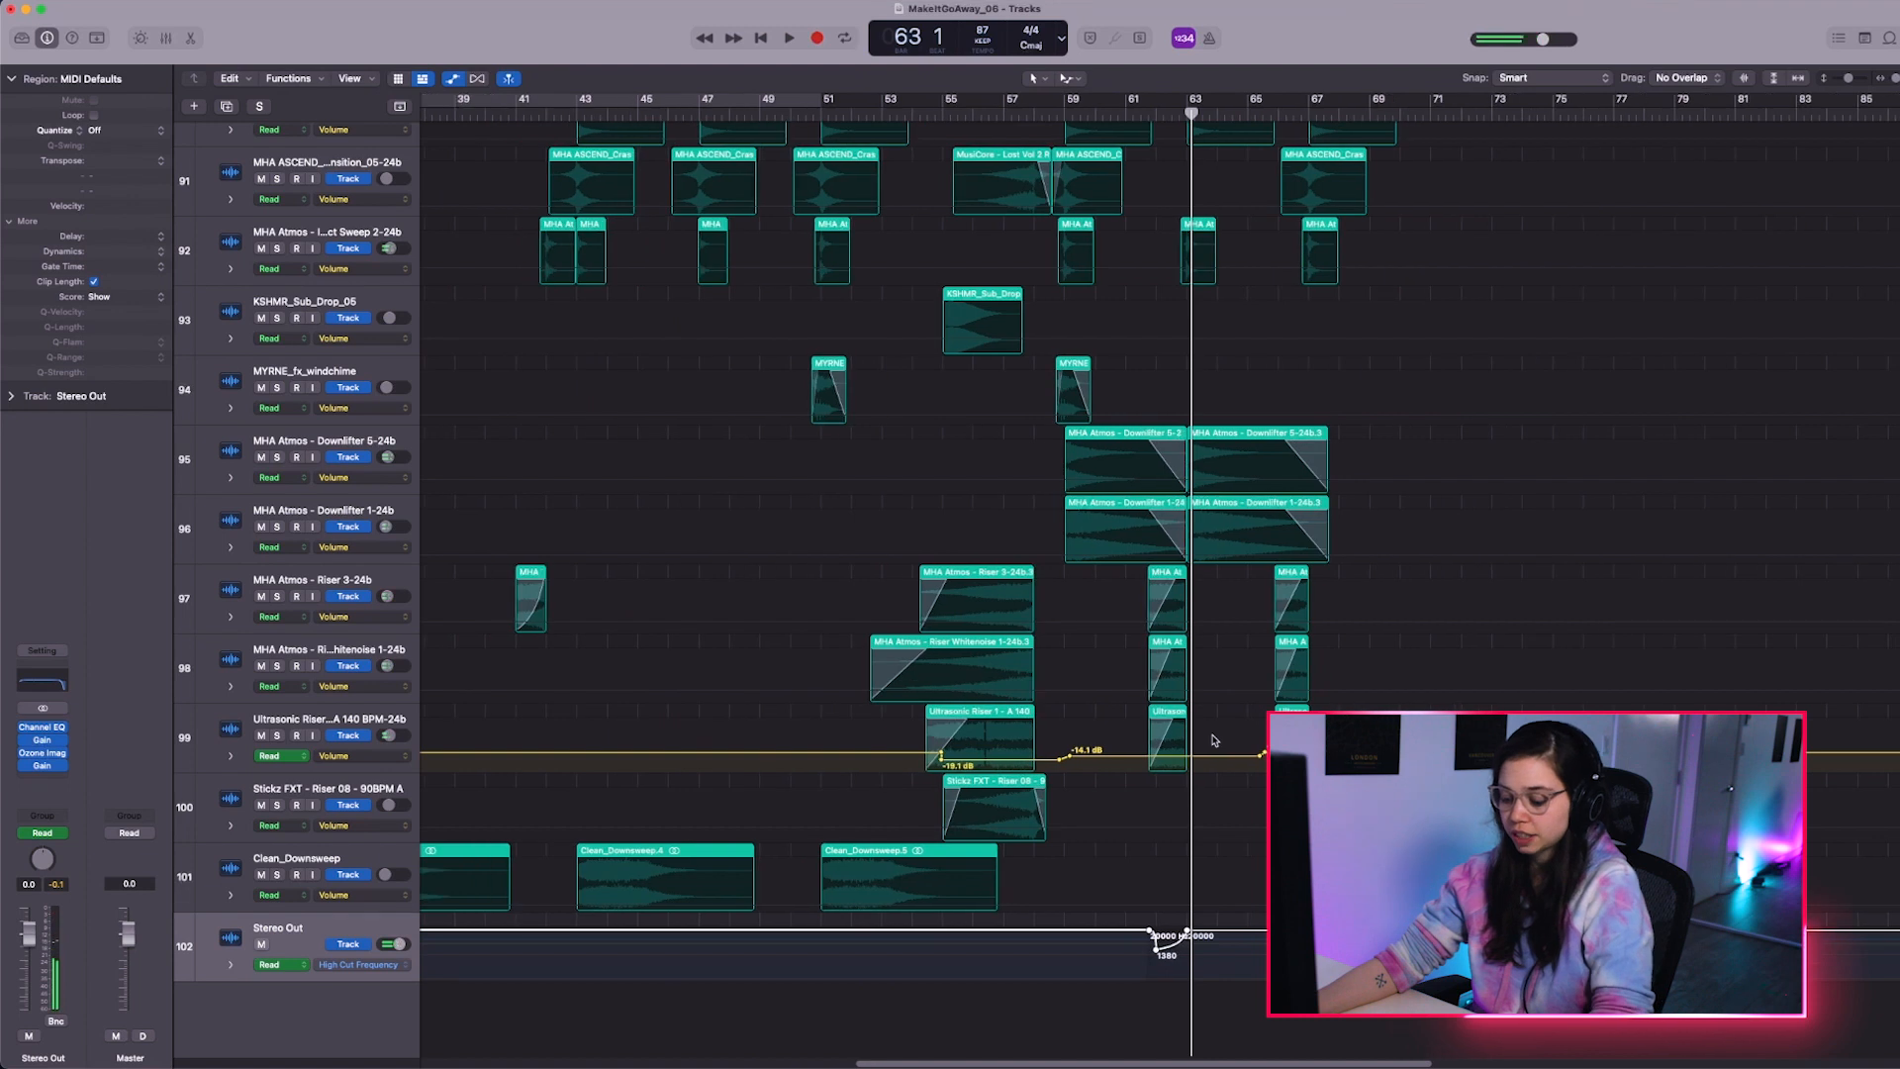
Hide the track automation and play the final drop from around bar 63, reviewing its brass, bass and drum layers
{"action": "key", "text": "a"}
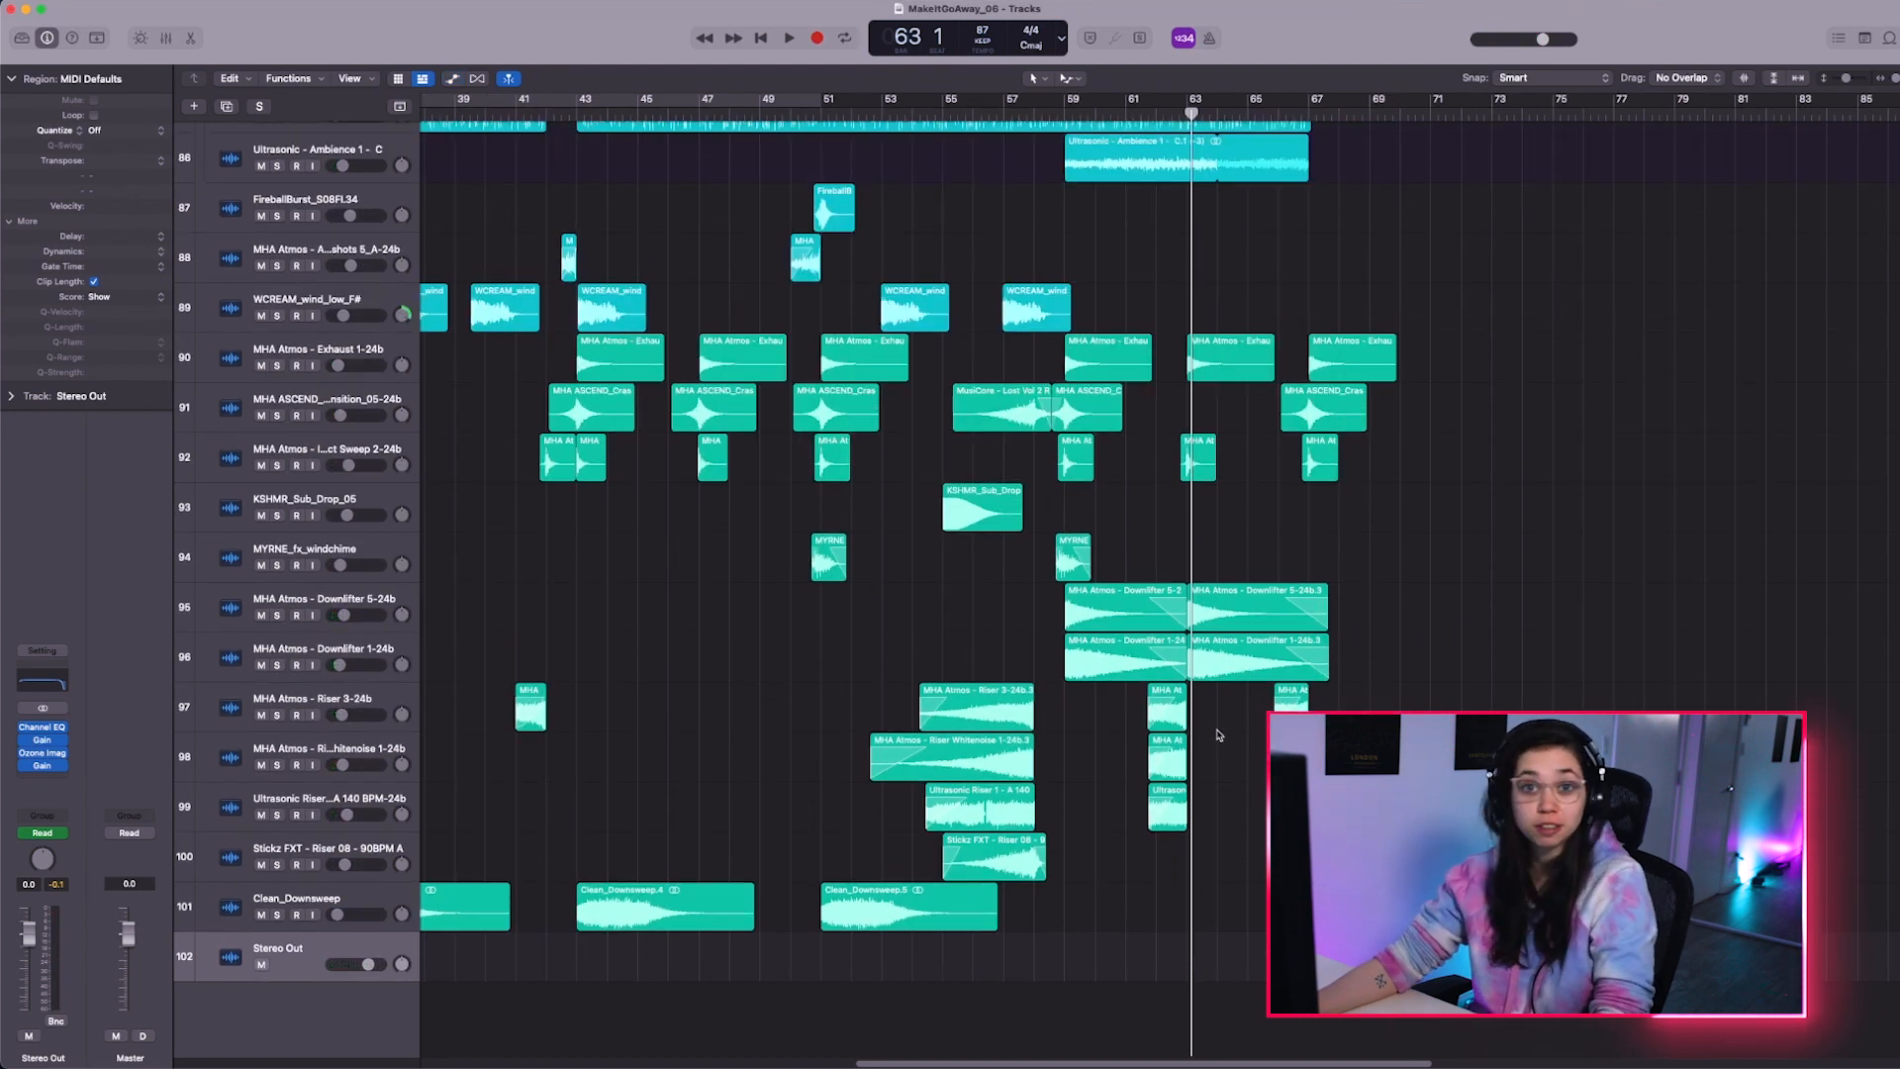
{"action": "key", "text": "super+Up"}
{"action": "key", "text": "super+Up"}
{"action": "key", "text": "super+Up"}
{"action": "key", "text": "super+Up"}
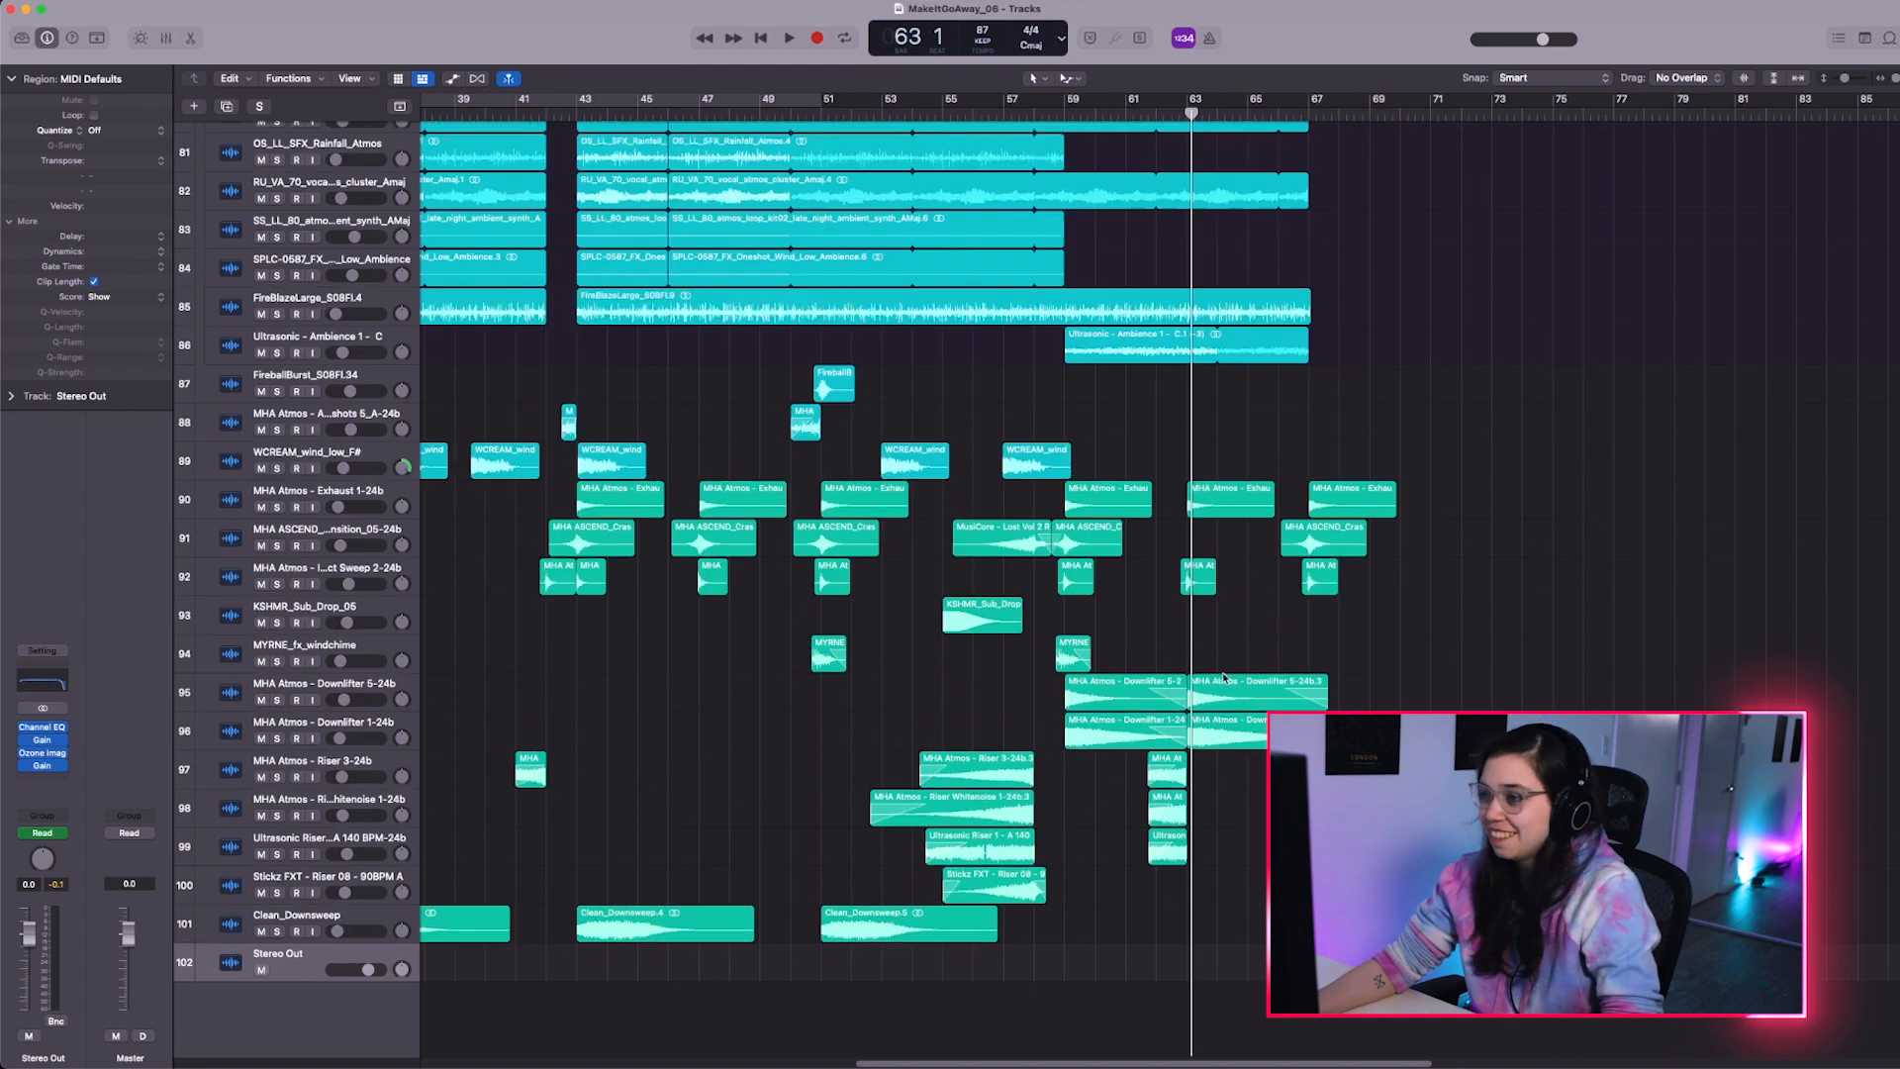
{"action": "key", "text": "super+Right"}
{"action": "key", "text": "super+Right"}
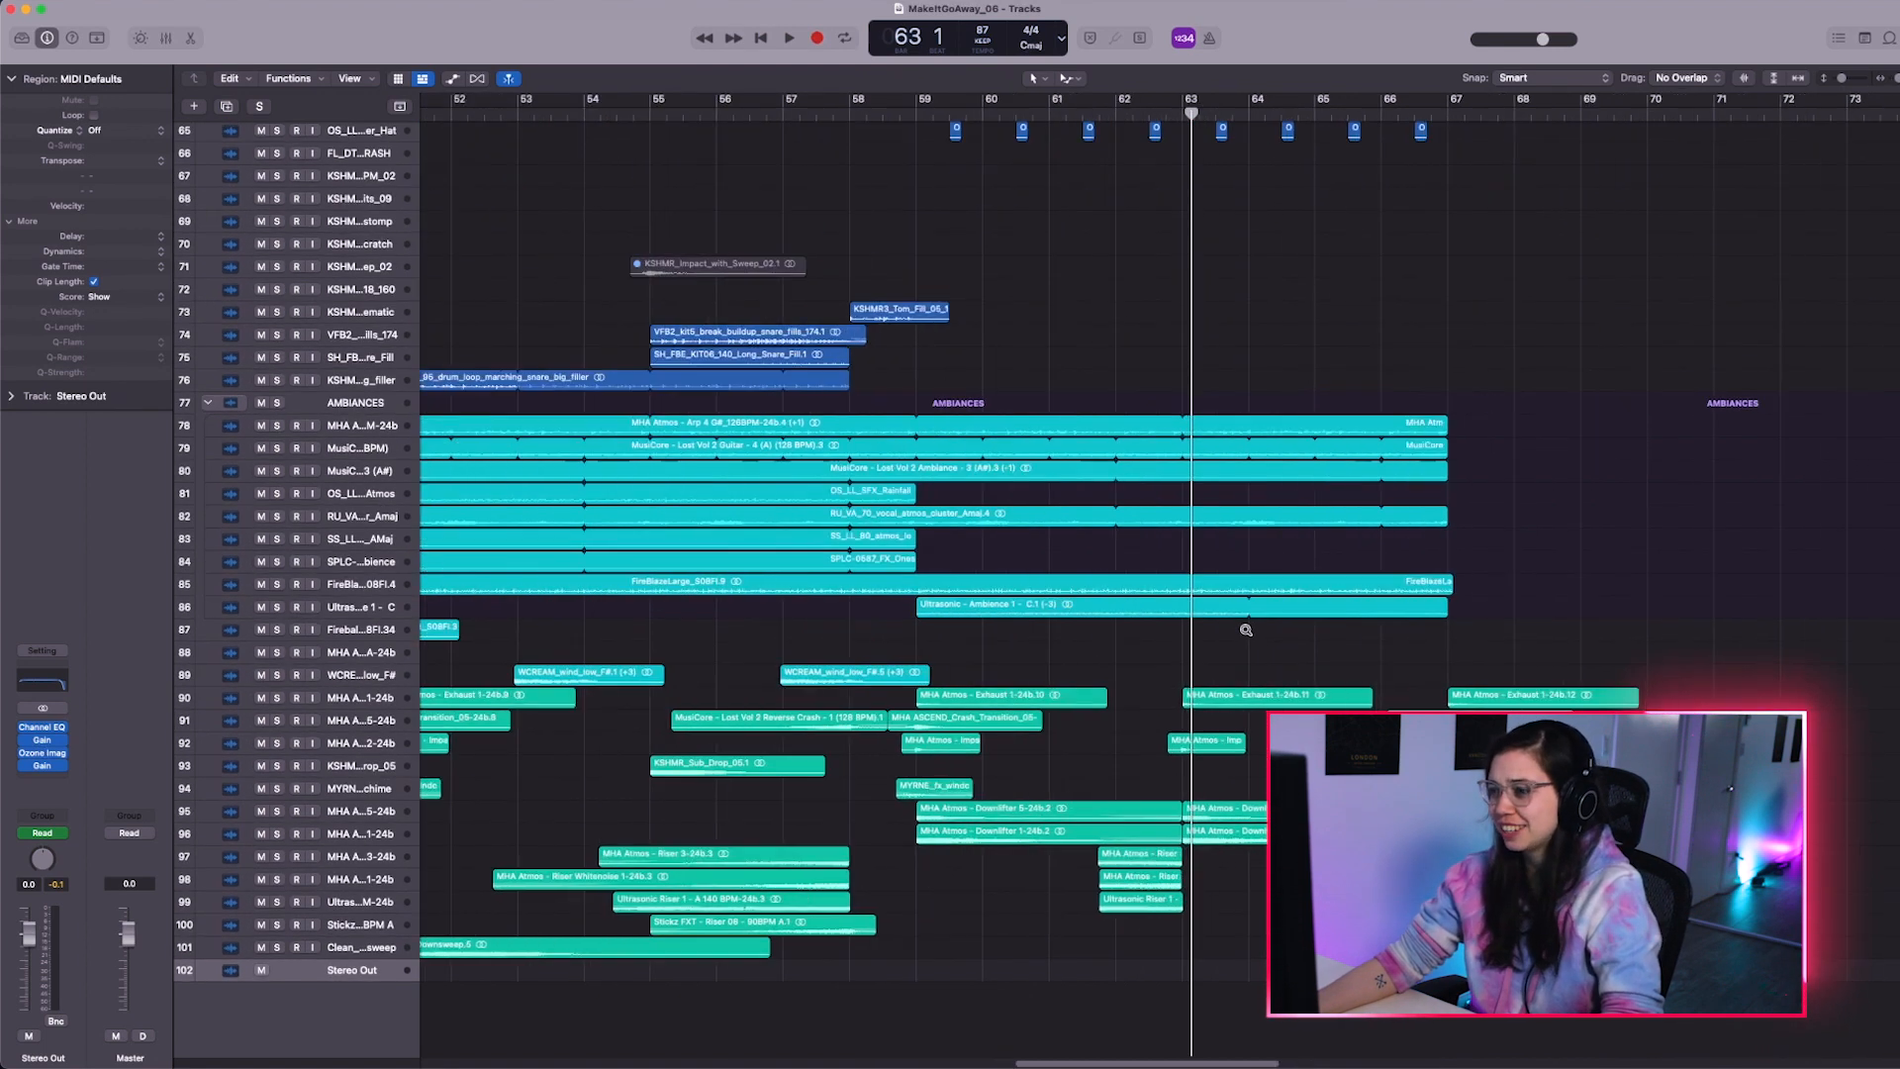
{"action": "key", "text": "super+Up"}
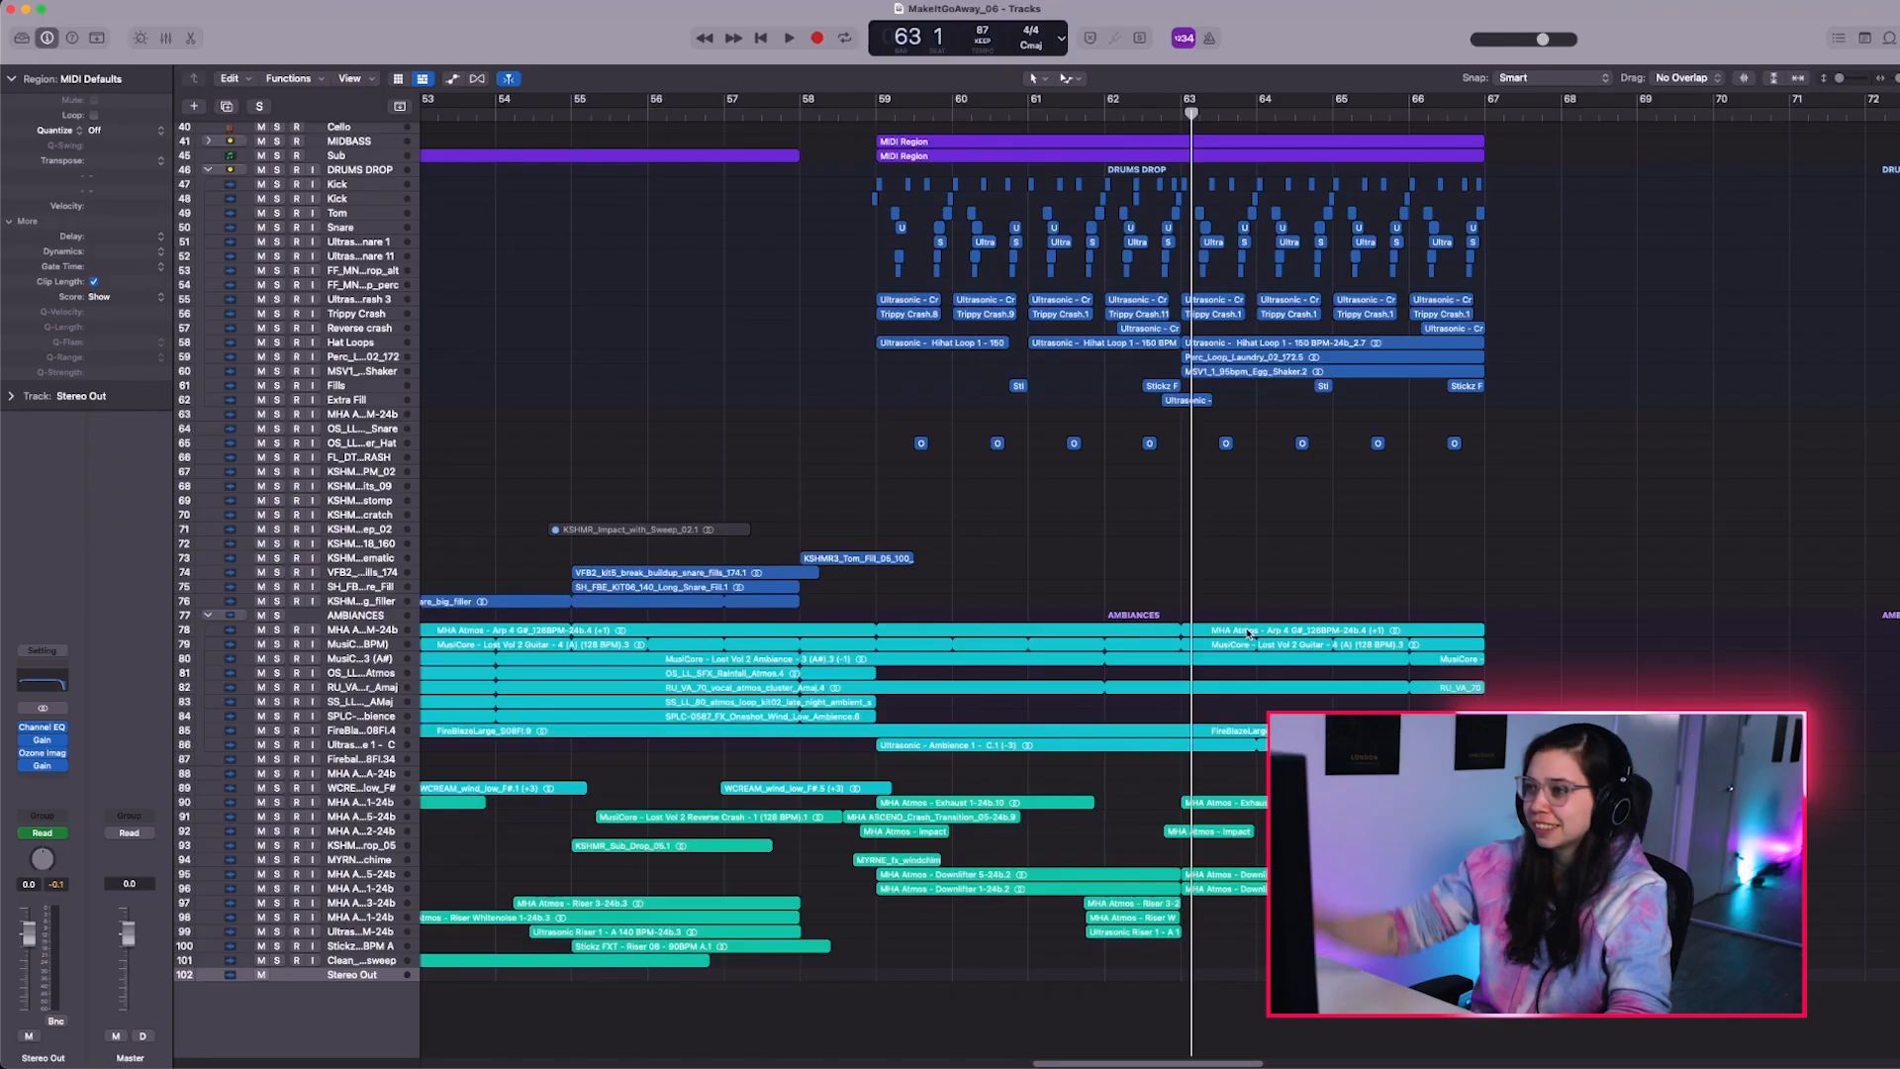
{"action": "left_click", "coordinate": [1108, 115]}
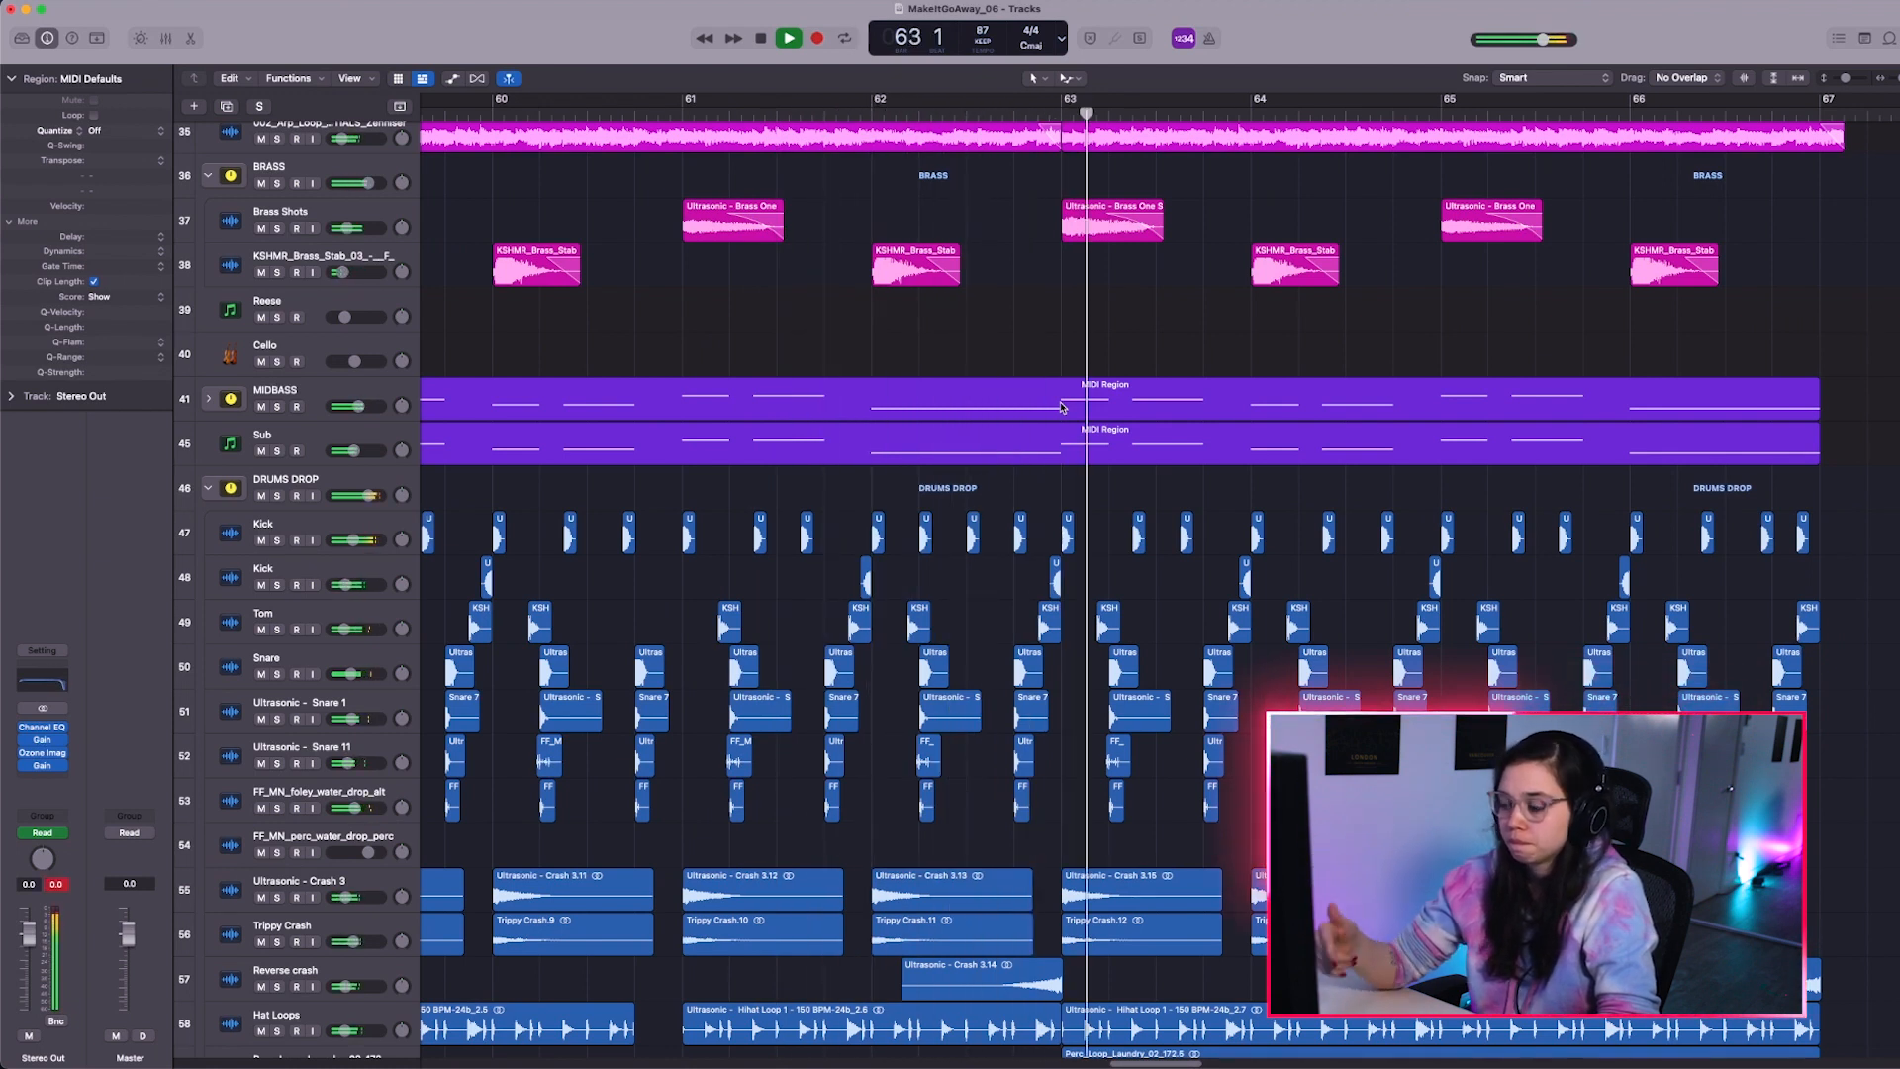
Add a rapid kick fill at the end of bar 66 and place copies of the Ultrasonic and Trippy crashes at bar 67
{"action": "key", "text": "space"}
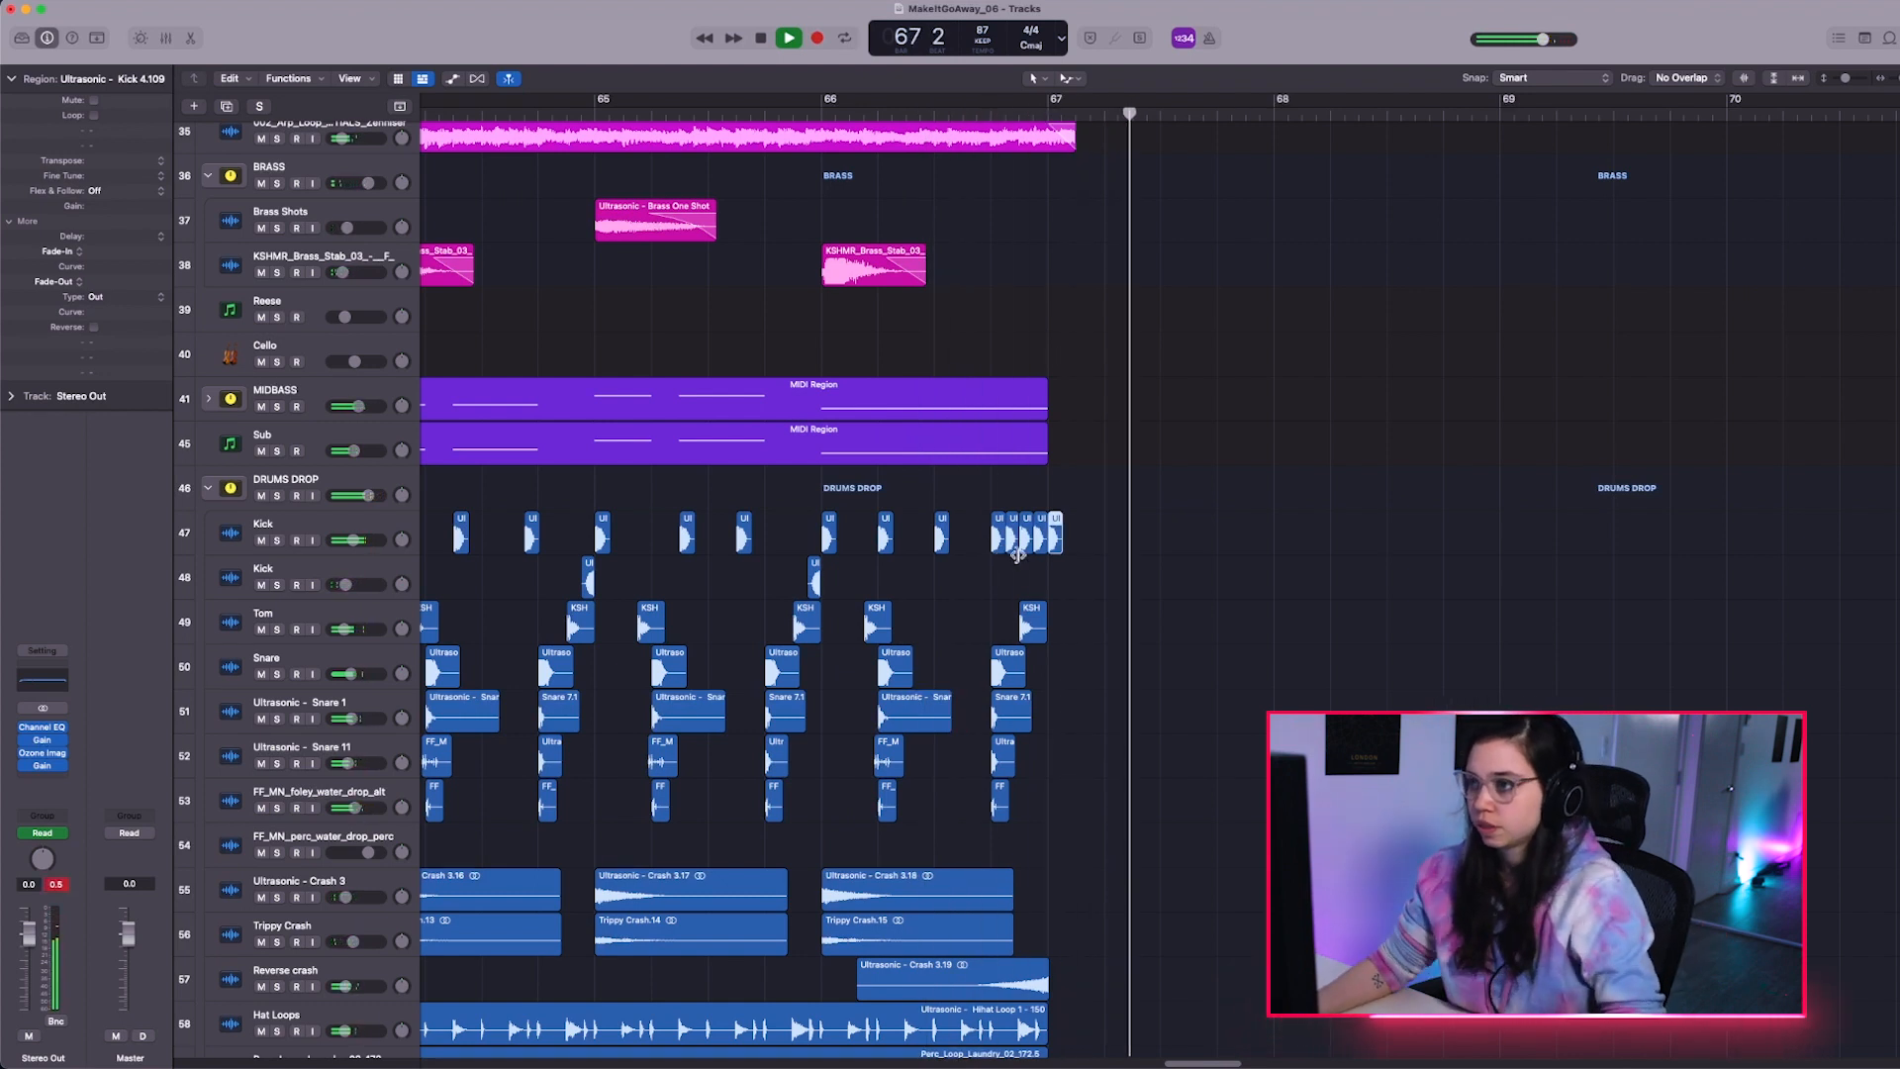
{"action": "key", "text": "space"}
{"action": "left_click", "coordinate": [1062, 595], "text": "ctrl+alt"}
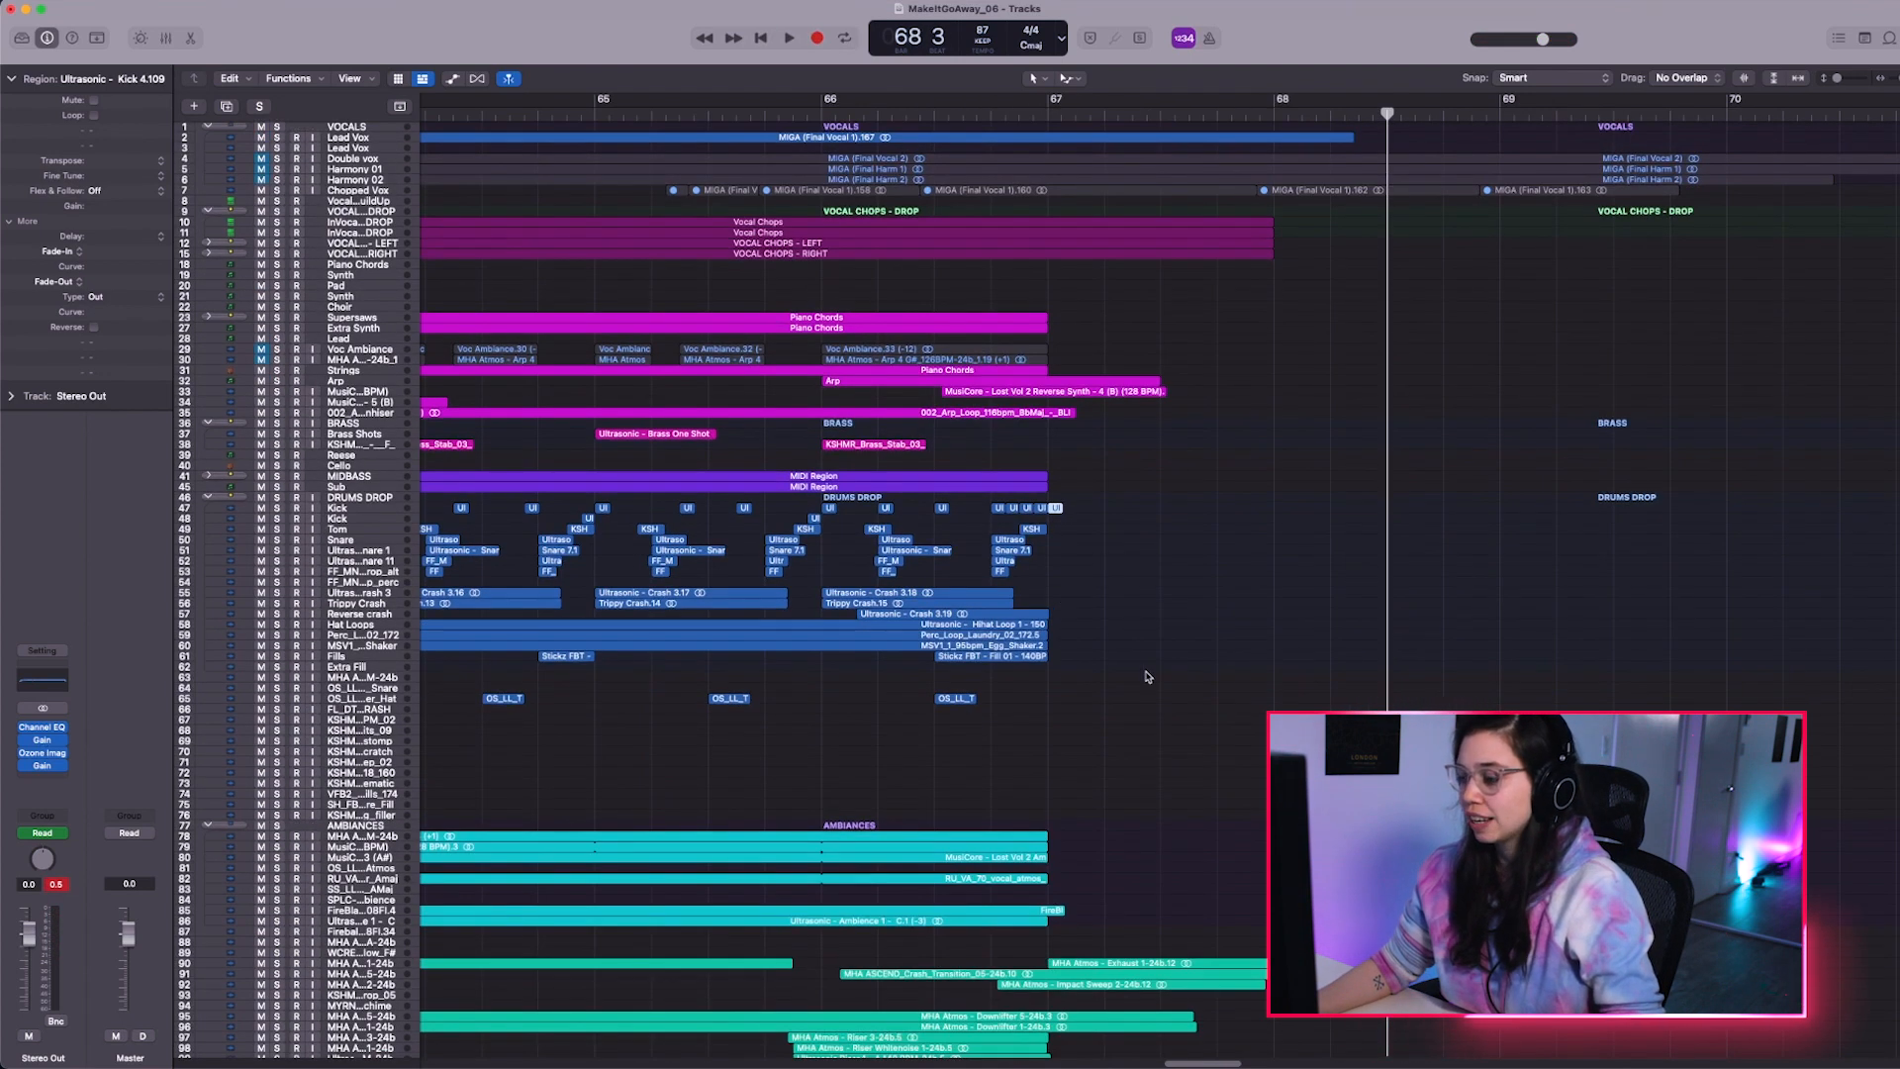
{"action": "scroll", "coordinate": [1061, 238], "scroll_direction": "down", "scroll_amount": 3}
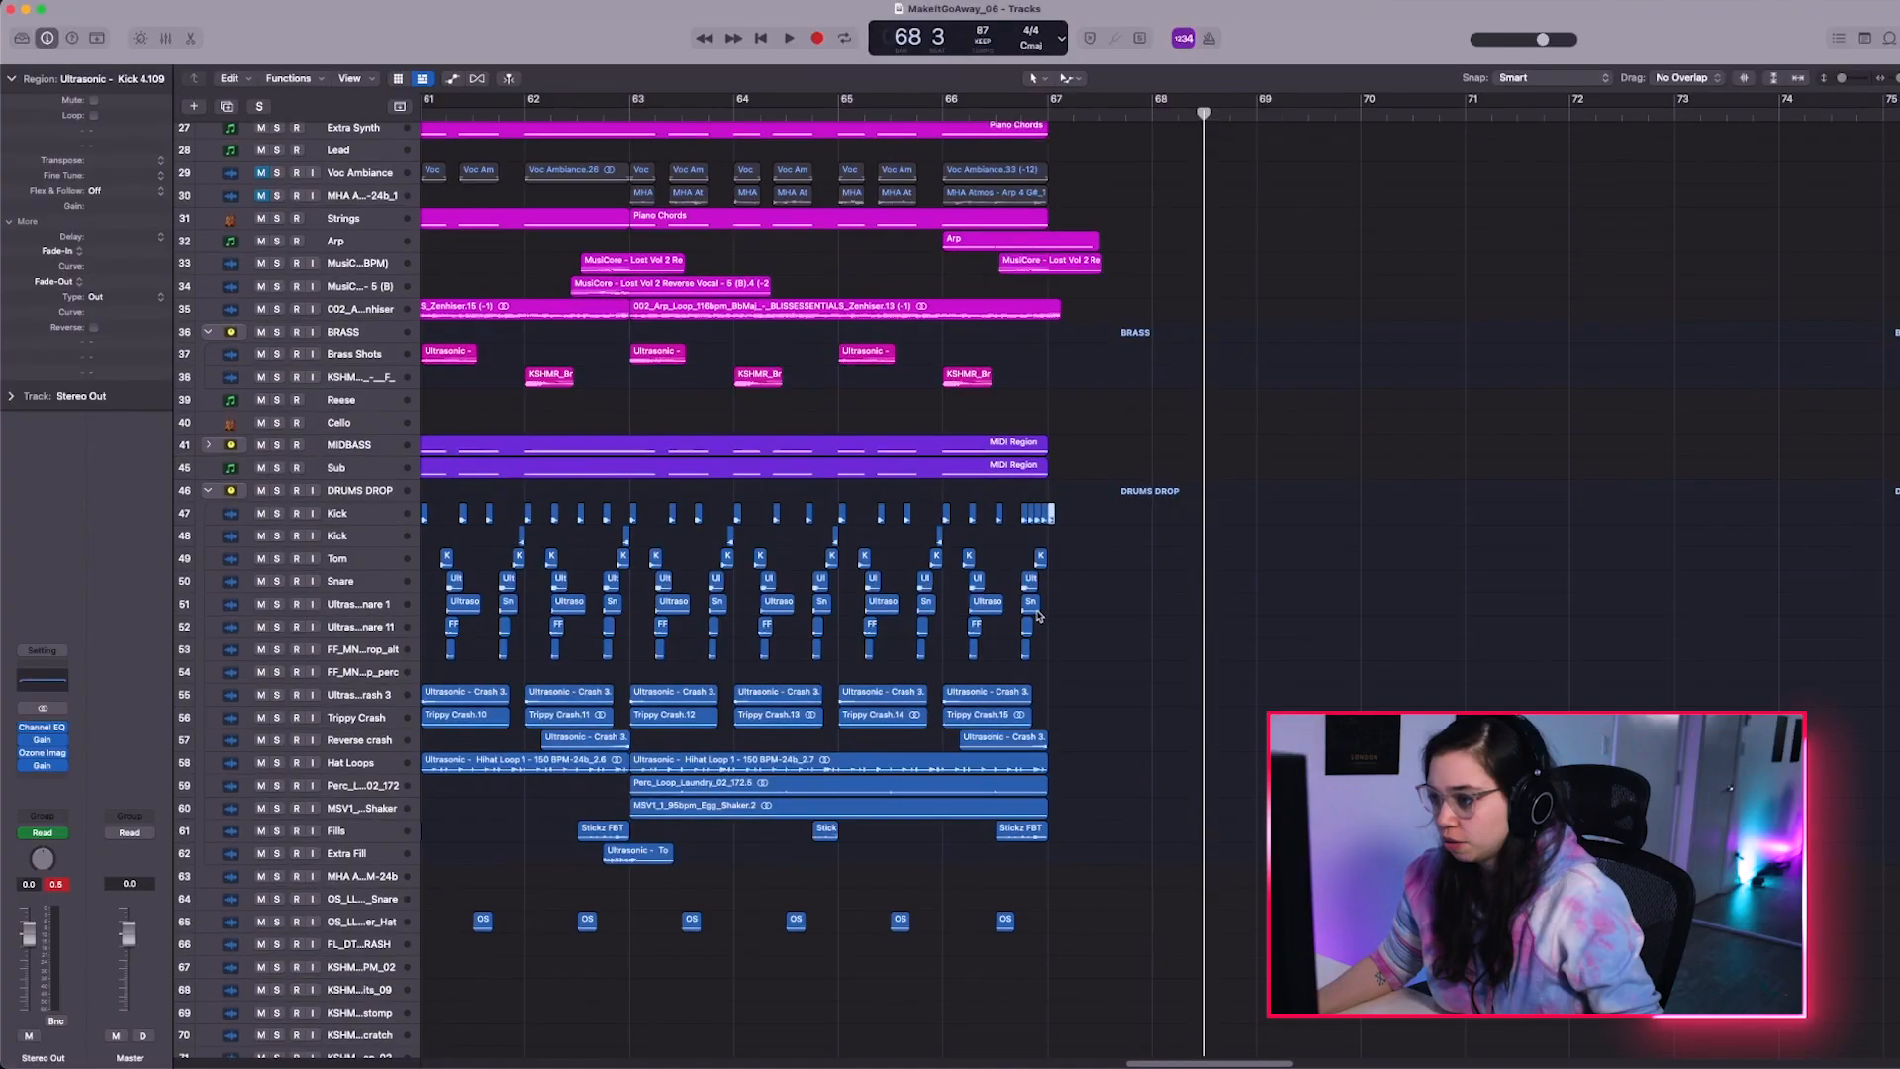
{"action": "scroll", "coordinate": [1040, 683], "scroll_direction": "down", "scroll_amount": 3}
{"action": "left_click", "coordinate": [1039, 683], "text": "ctrl+alt"}
{"action": "key", "text": "space"}
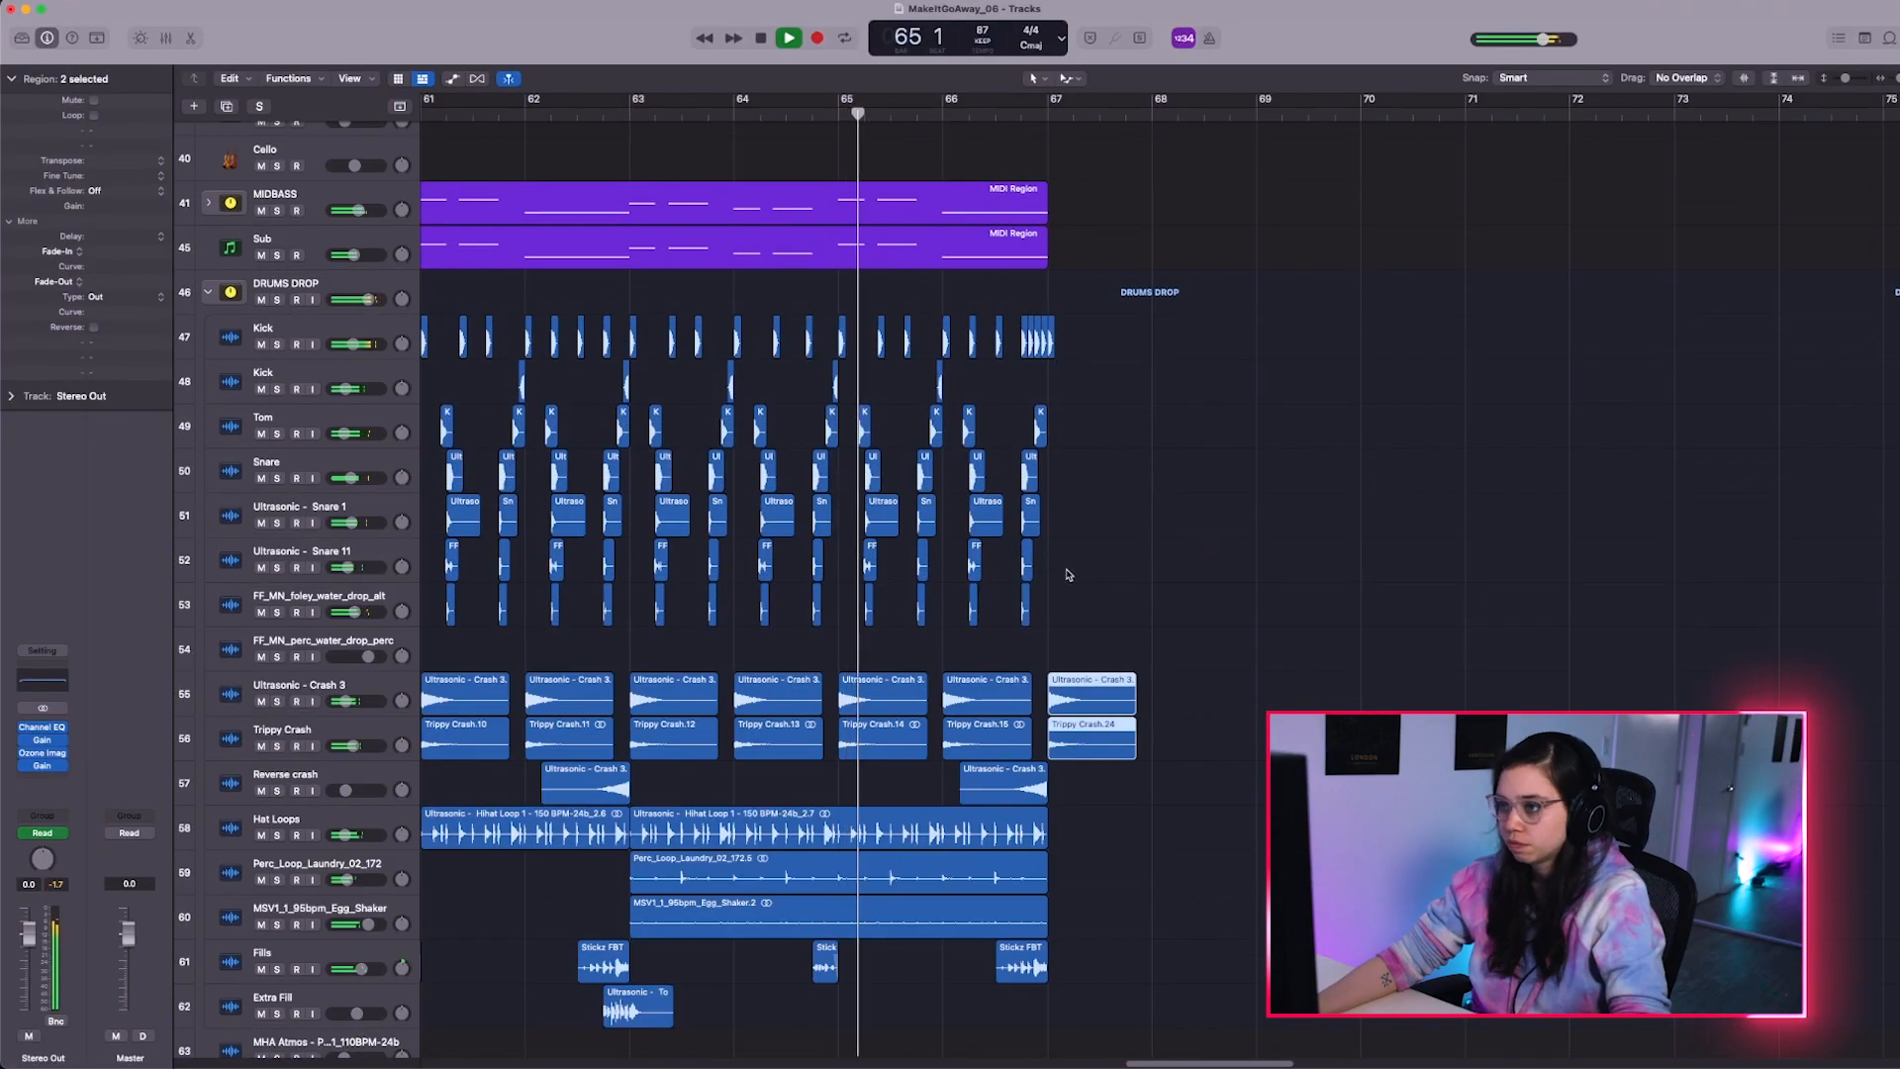
Play the end of the final drop from bar 65 through the crashes at bar 67
{"action": "left_click", "coordinate": [1067, 572], "text": "ctrl+alt"}
{"action": "left_click", "coordinate": [1174, 582], "text": "ctrl+alt"}
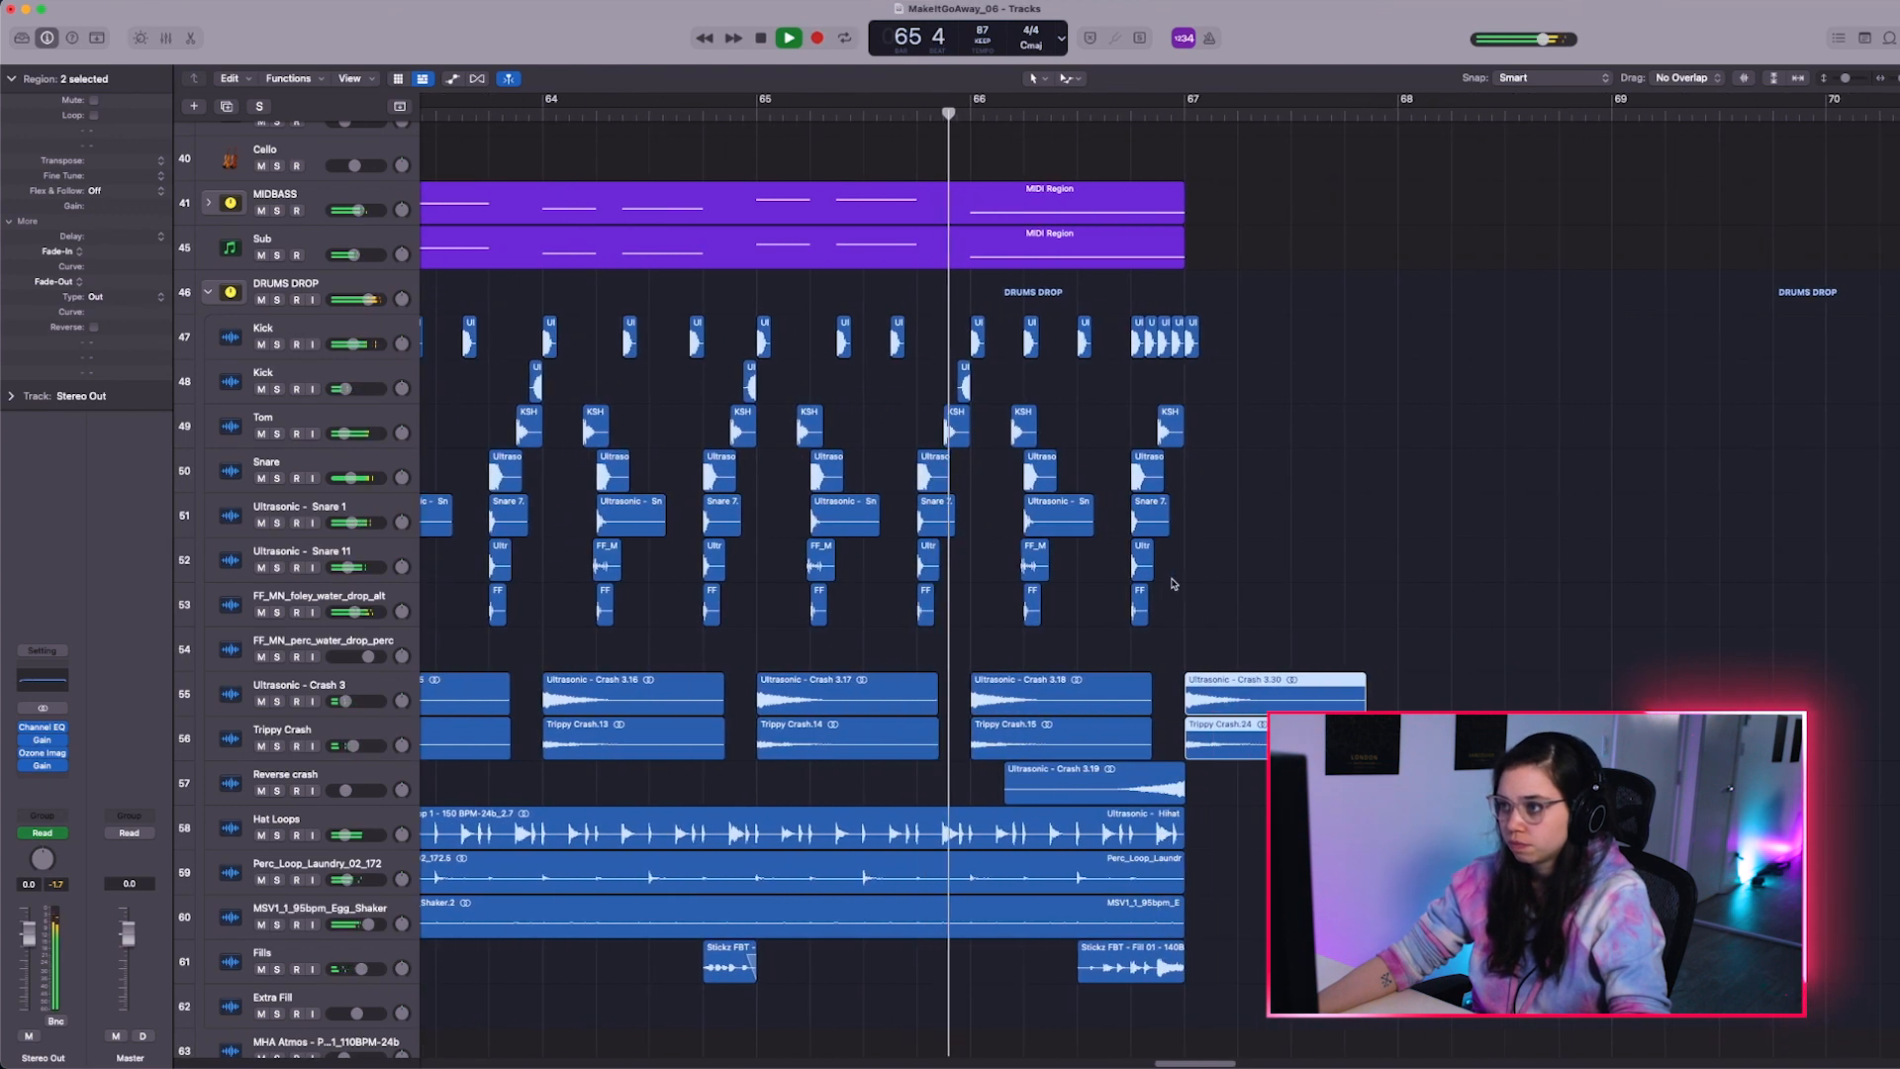
{"action": "scroll", "coordinate": [1187, 633], "scroll_direction": "down", "scroll_amount": 4}
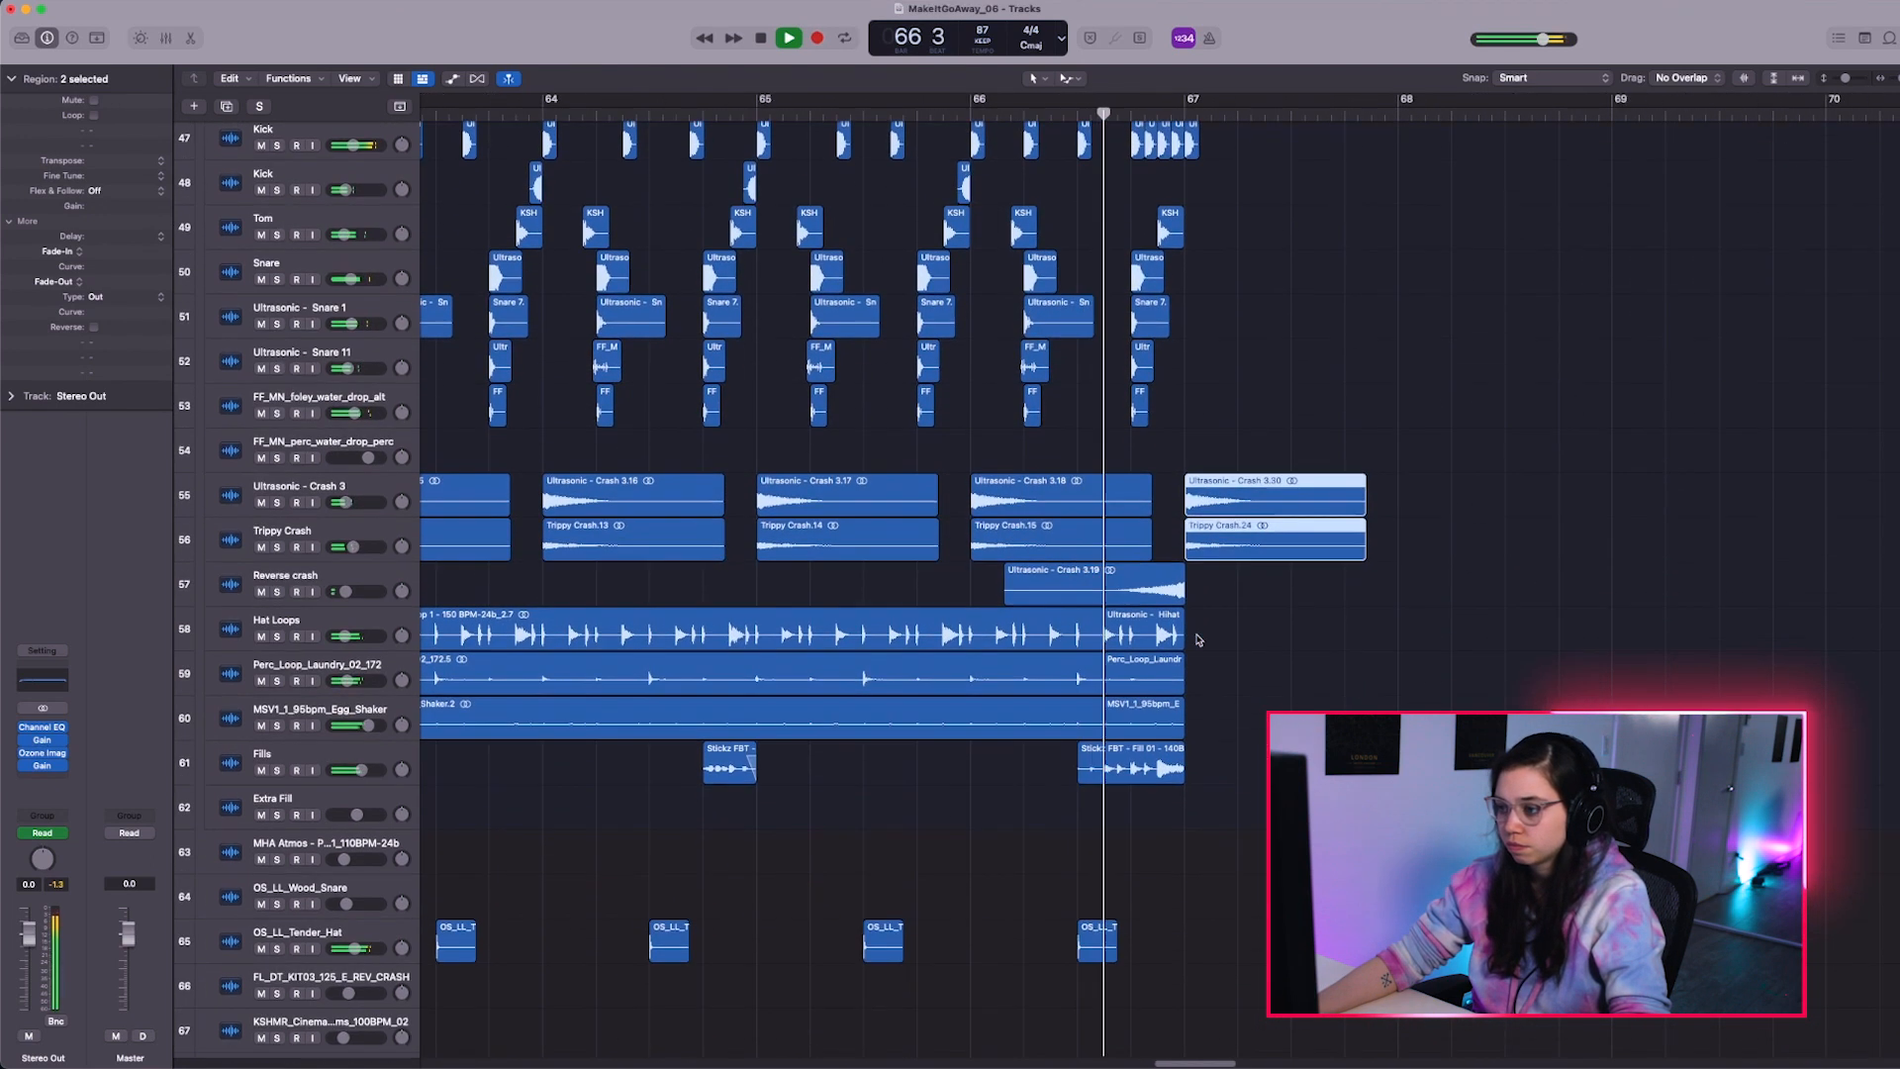
{"action": "left_click", "coordinate": [1279, 688], "text": "ctrl+alt"}
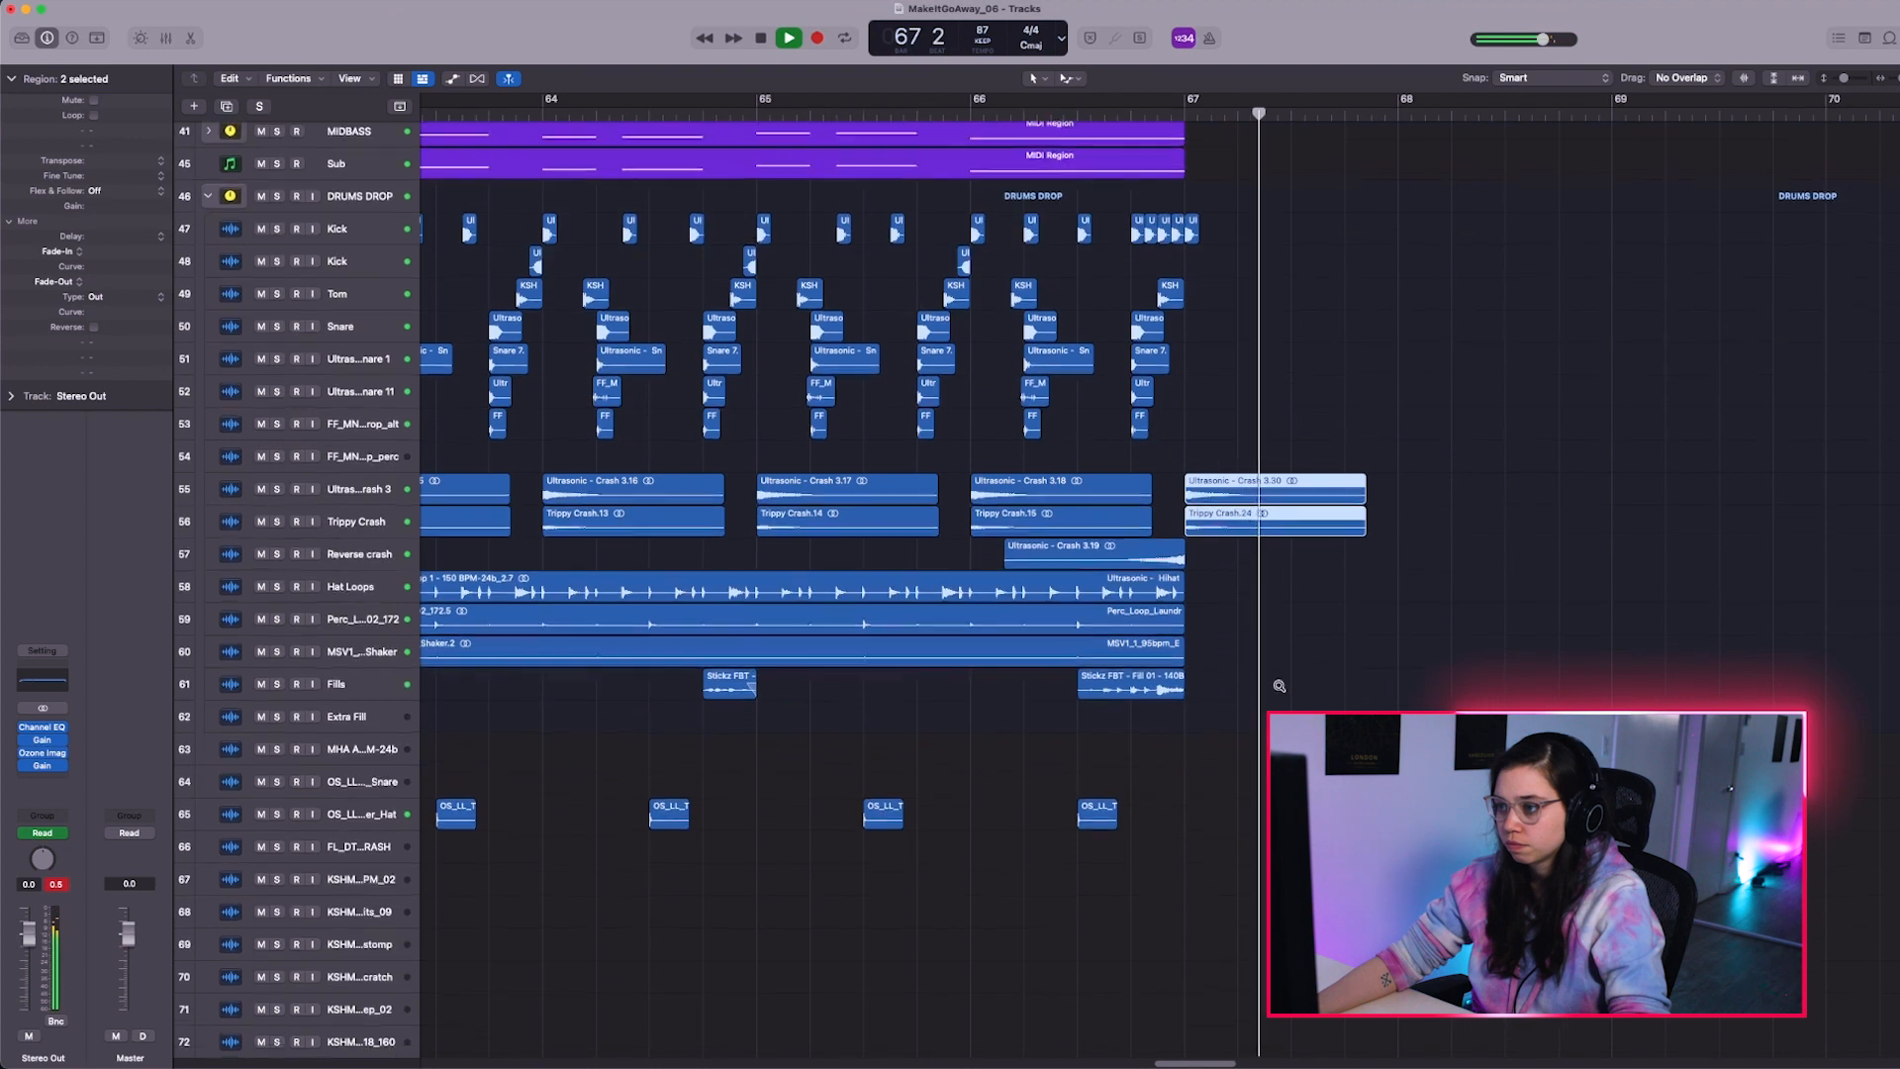
{"action": "key", "text": "space"}
Add the KSHMR_104 short drum fill to the Extra Fill track before bar 67 and audition the drop's ending
{"action": "key", "text": "super+Tab"}
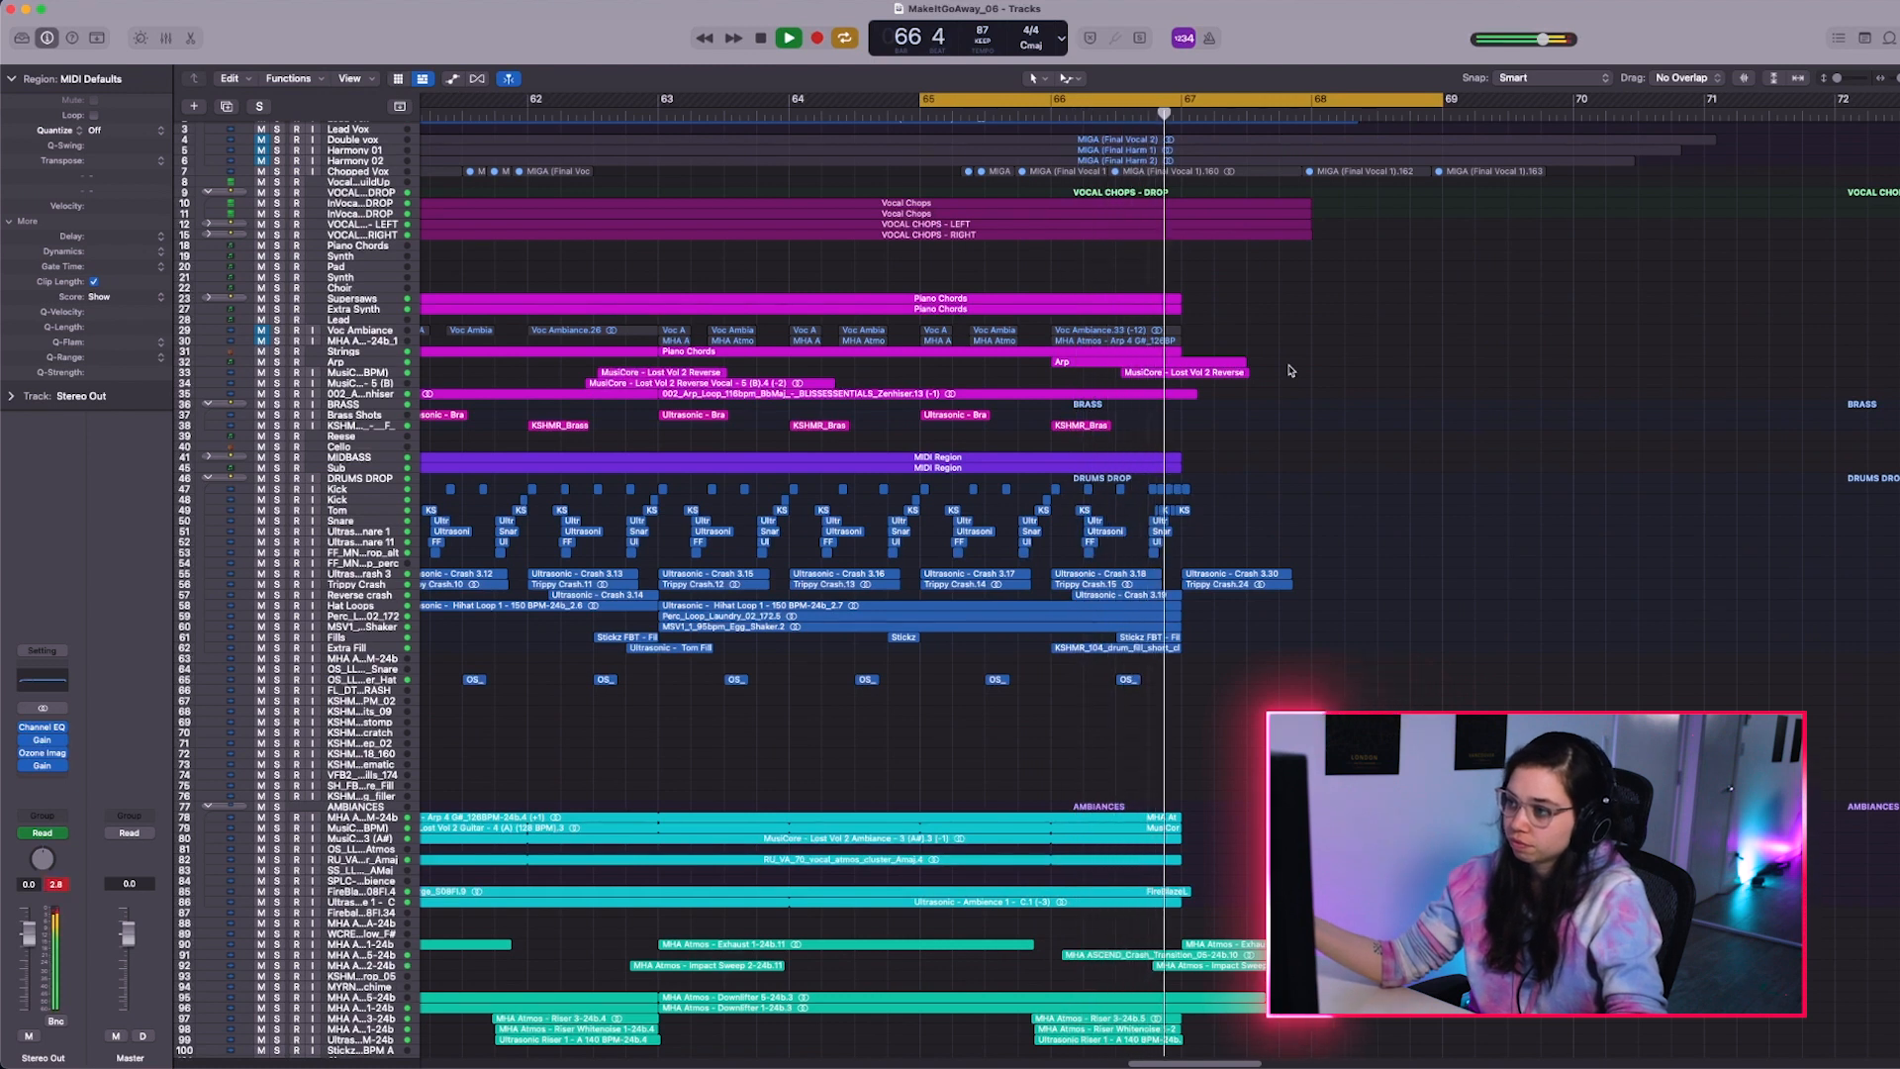
{"action": "key", "text": "space"}
{"action": "scroll", "coordinate": [1147, 490], "scroll_direction": "down", "scroll_amount": 3}
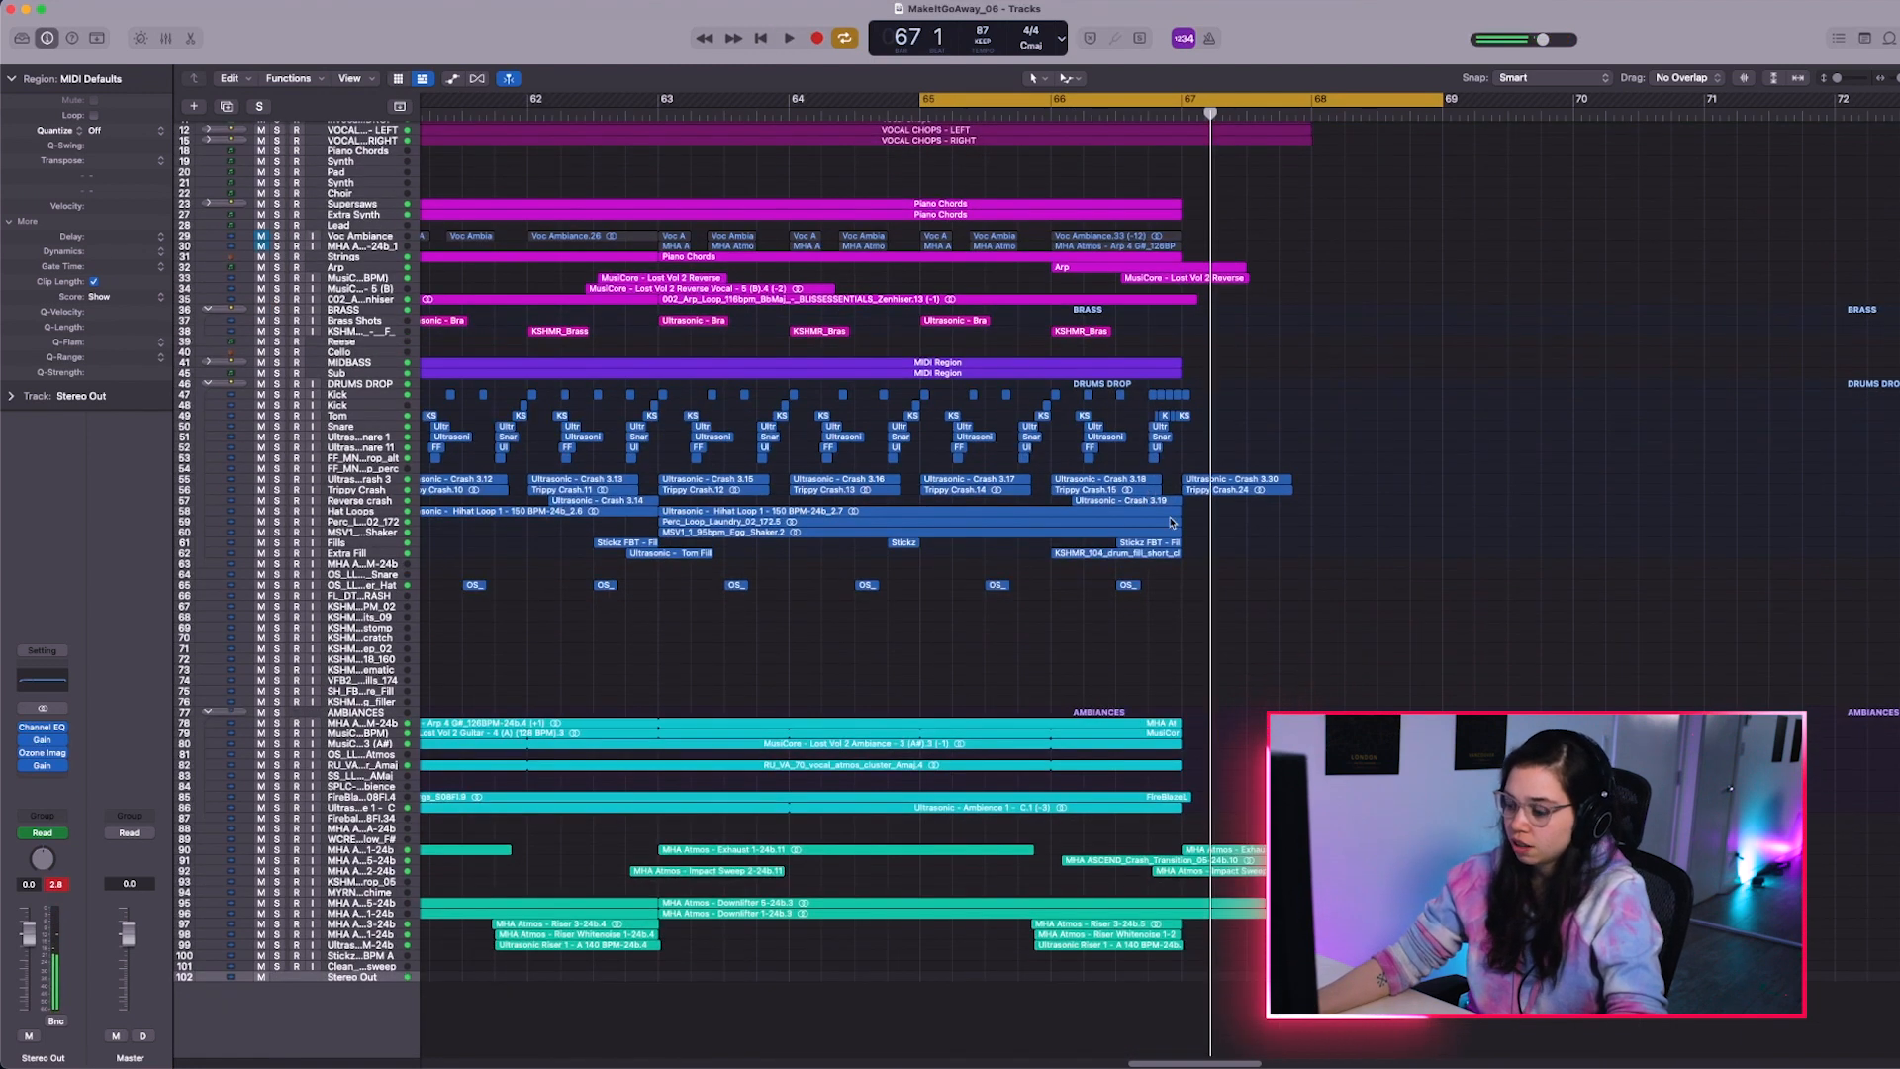
Show the track automation and examine the riser fades and the Stereo Out High Cut Frequency curve between bars 62 and 67
{"action": "key", "text": "super+Down"}
{"action": "key", "text": "super+Down"}
{"action": "key", "text": "super+Down"}
{"action": "key", "text": "super+Down"}
{"action": "key", "text": "super+Down"}
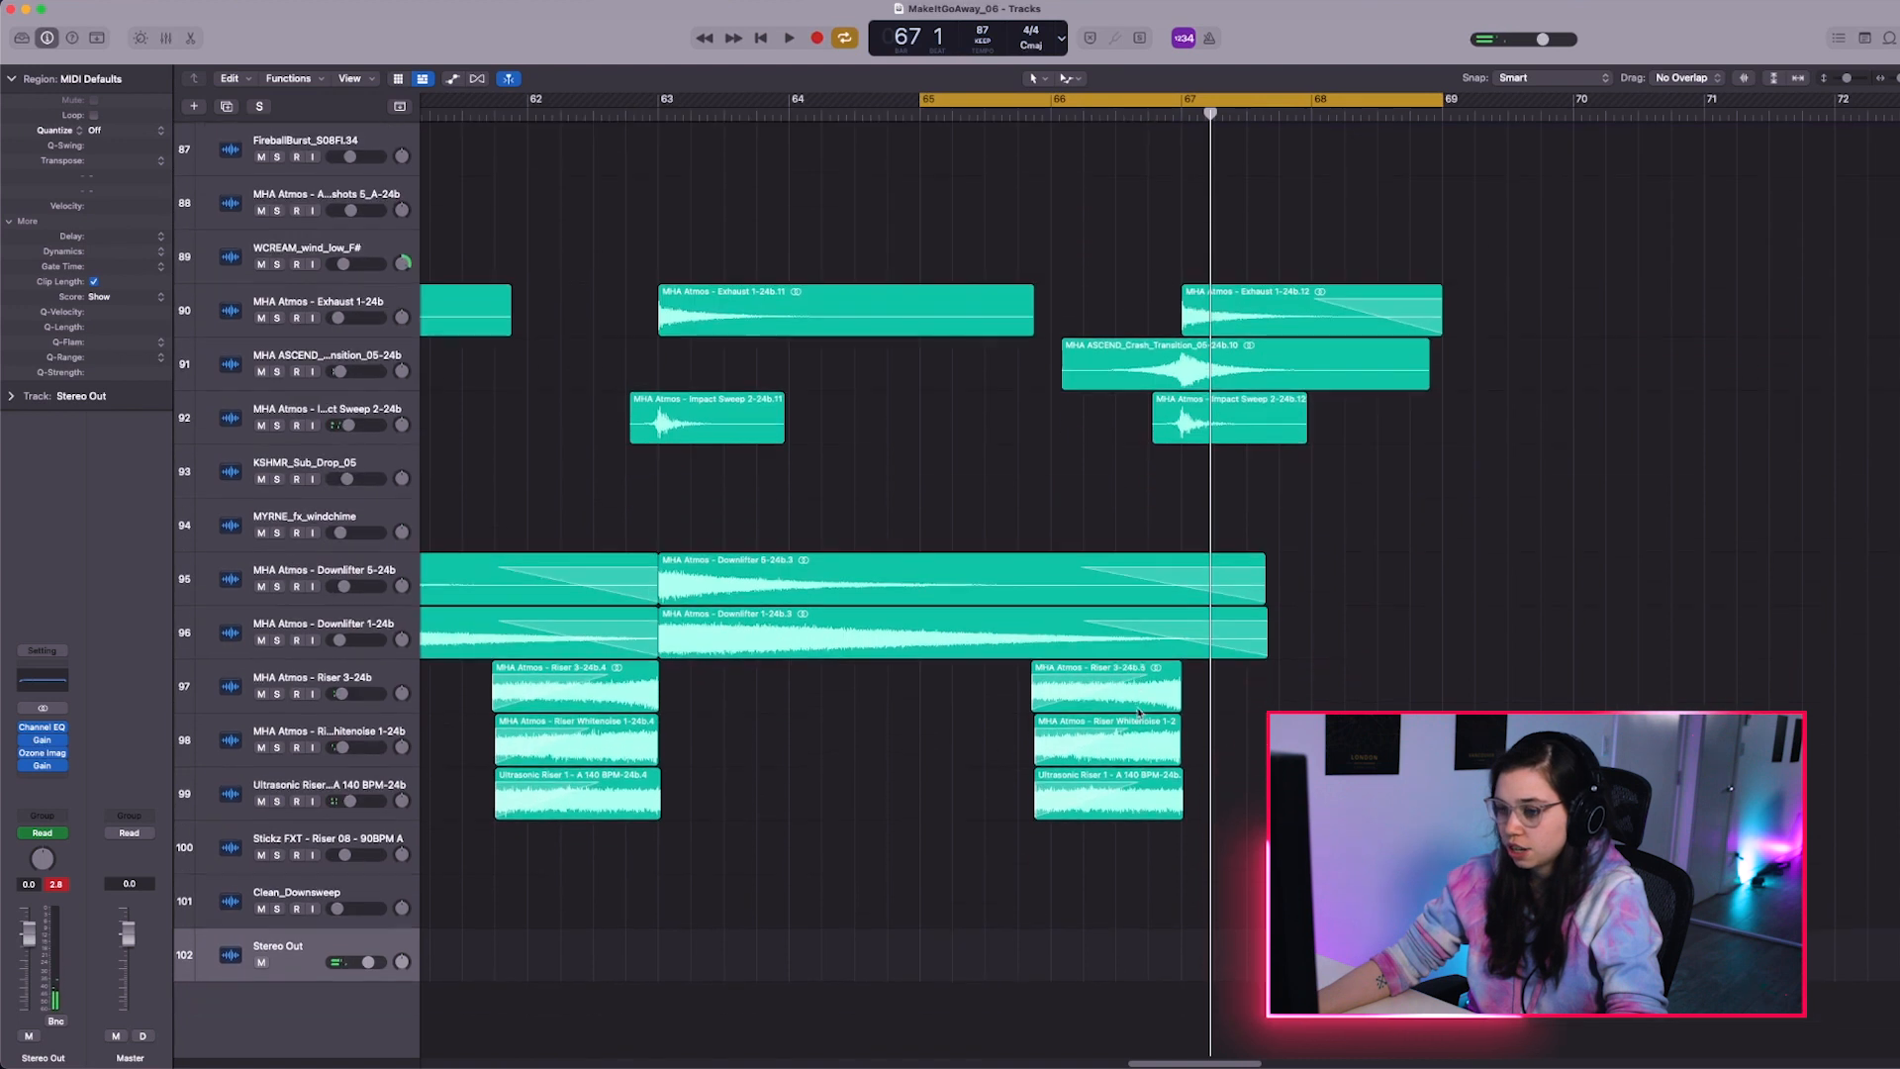
{"action": "key", "text": "a"}
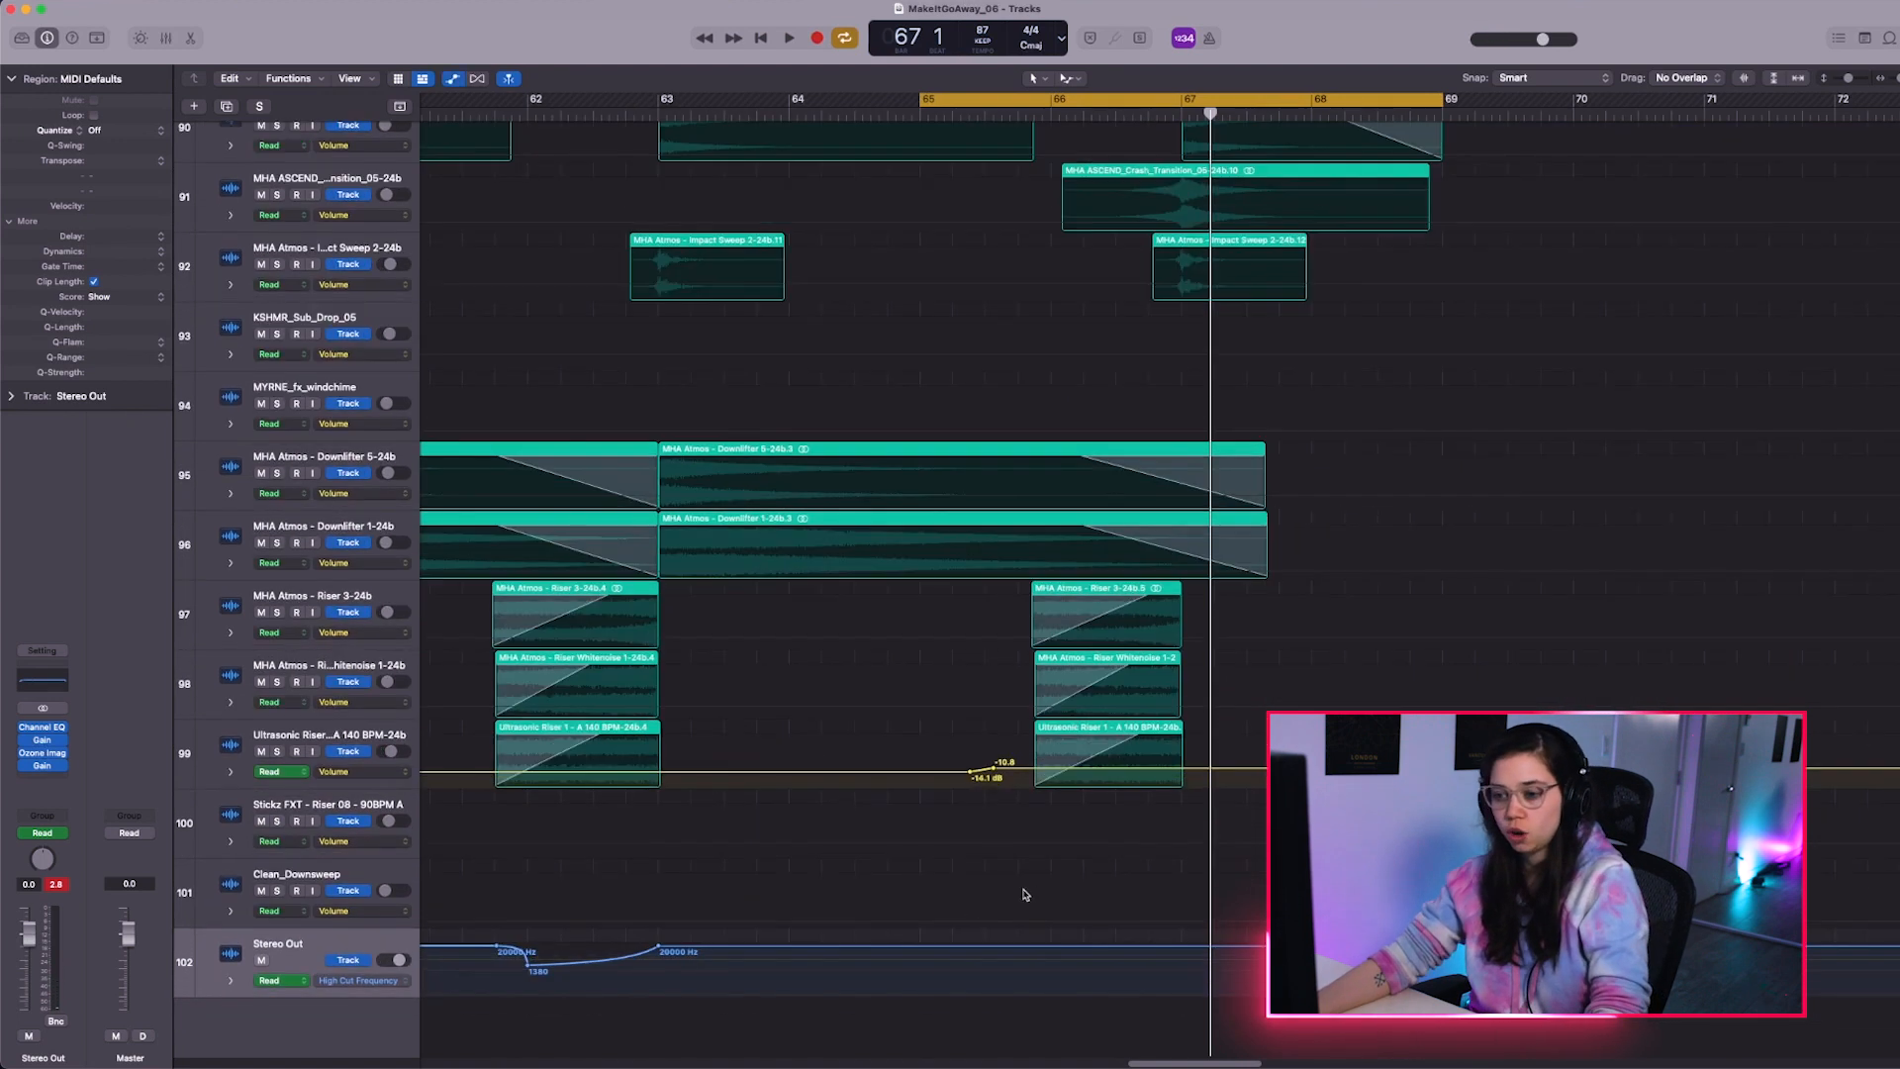
{"action": "key", "text": "super+Left"}
{"action": "key", "text": "super+Left"}
{"action": "key", "text": "super+Left"}
{"action": "key", "text": "super+Right"}
{"action": "key", "text": "super+Right"}
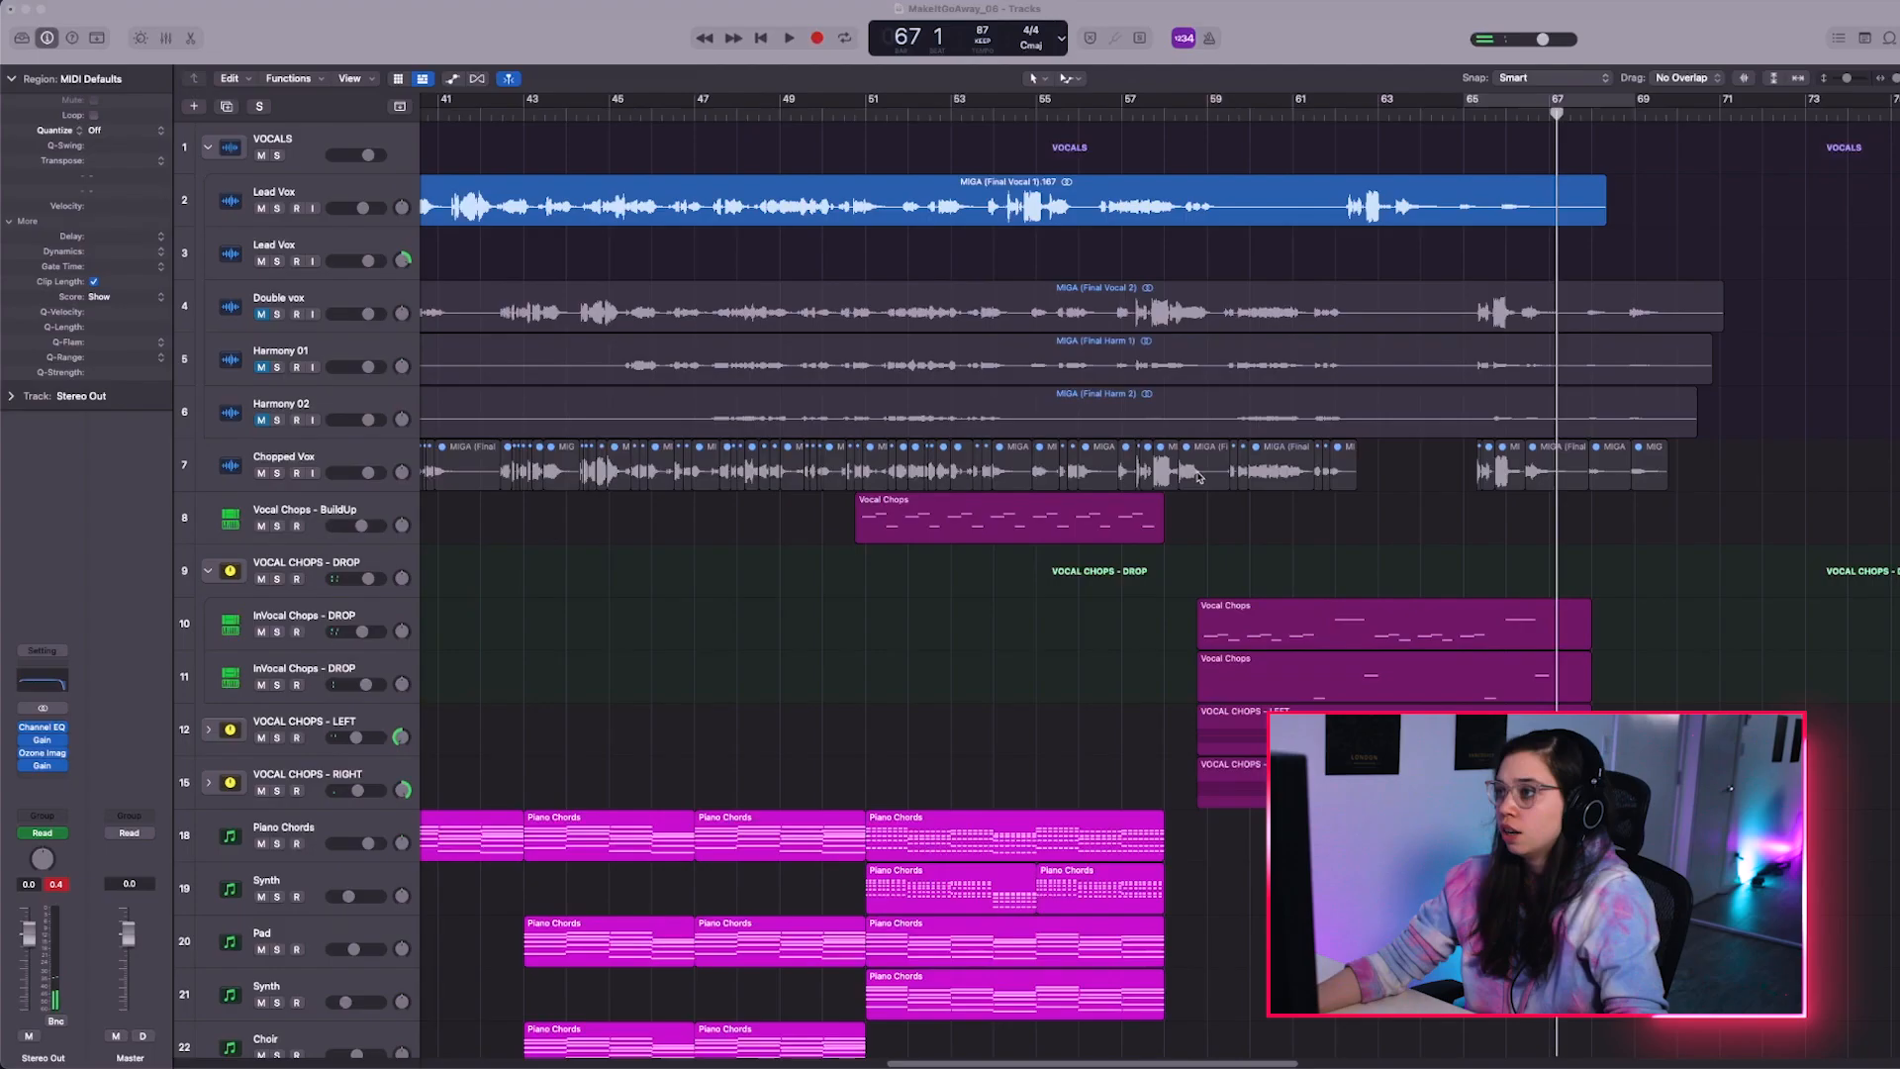
Solo the main Lead Vox track and play its closing phrase from bar 64 beat 4
{"action": "key", "text": "super+Down"}
{"action": "scroll", "coordinate": [1332, 449], "scroll_direction": "up", "scroll_amount": 2}
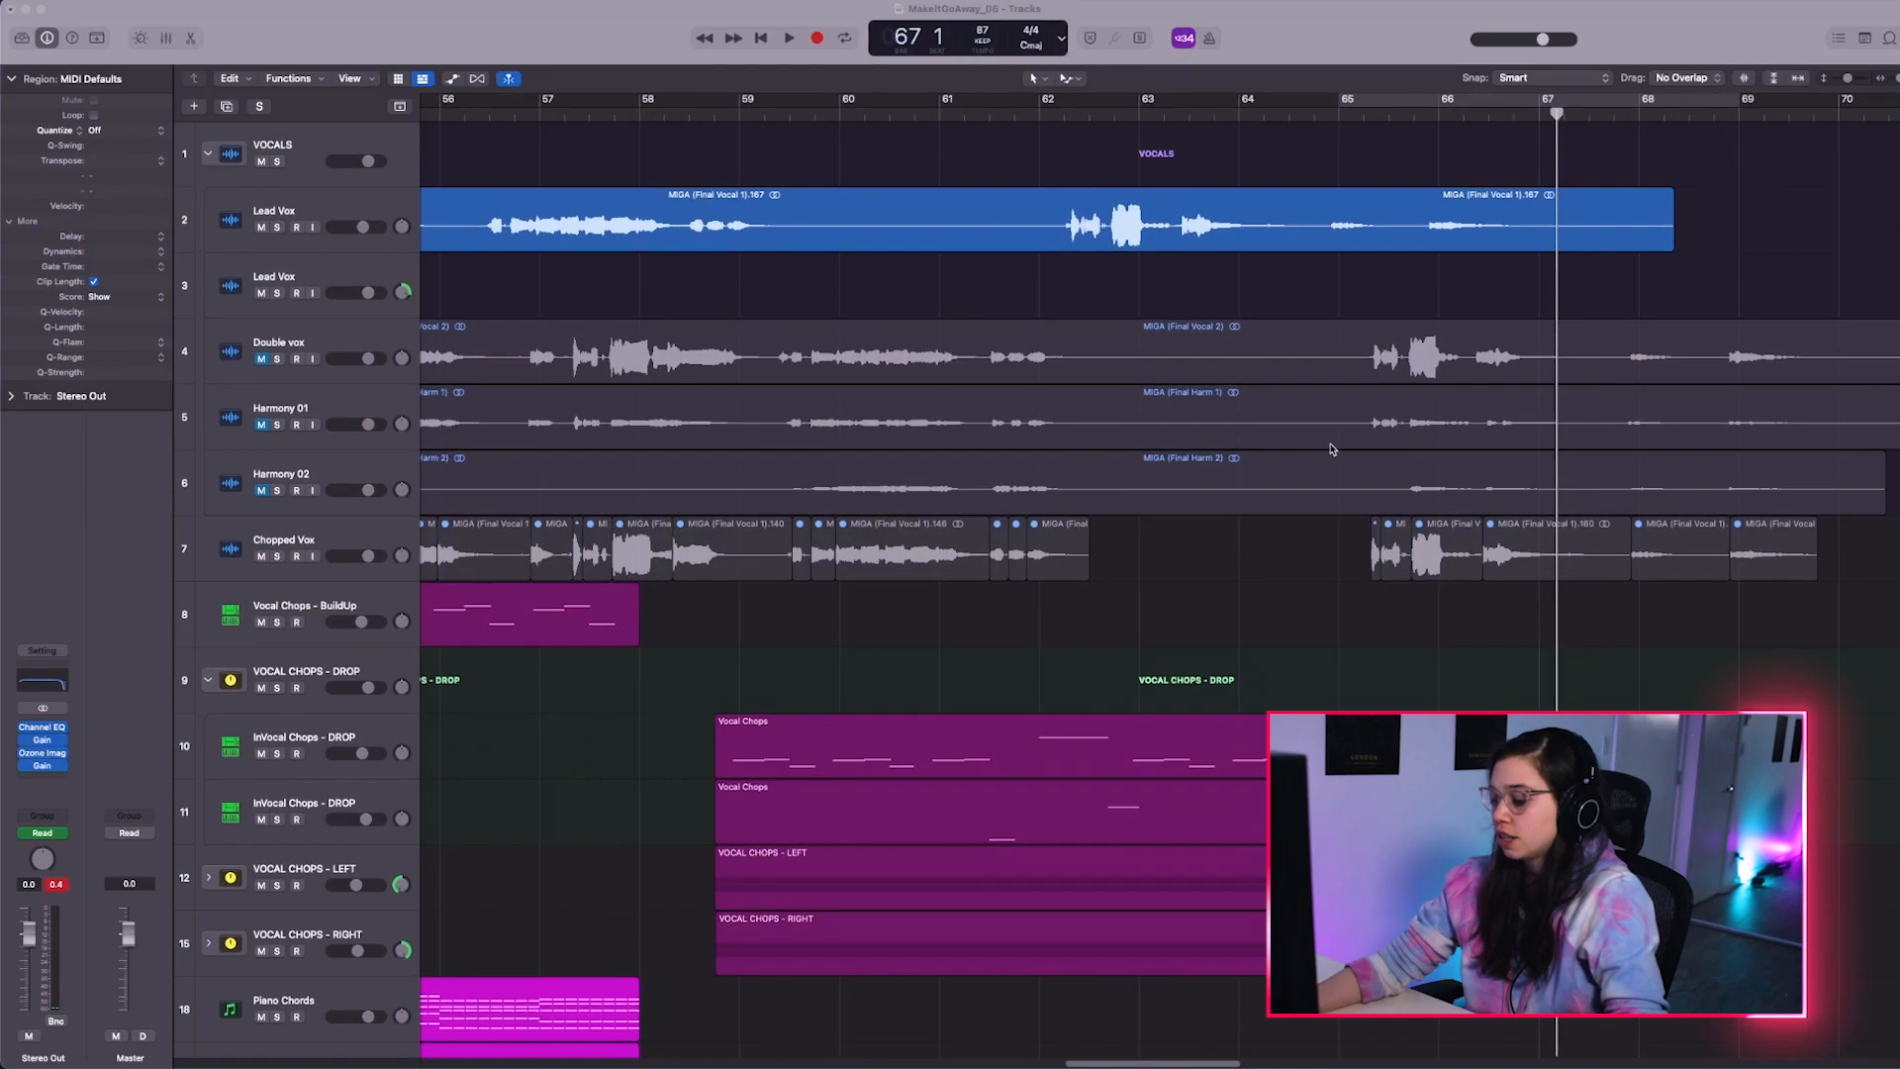
{"action": "left_click", "coordinate": [1364, 235]}
{"action": "left_click", "coordinate": [1308, 115]}
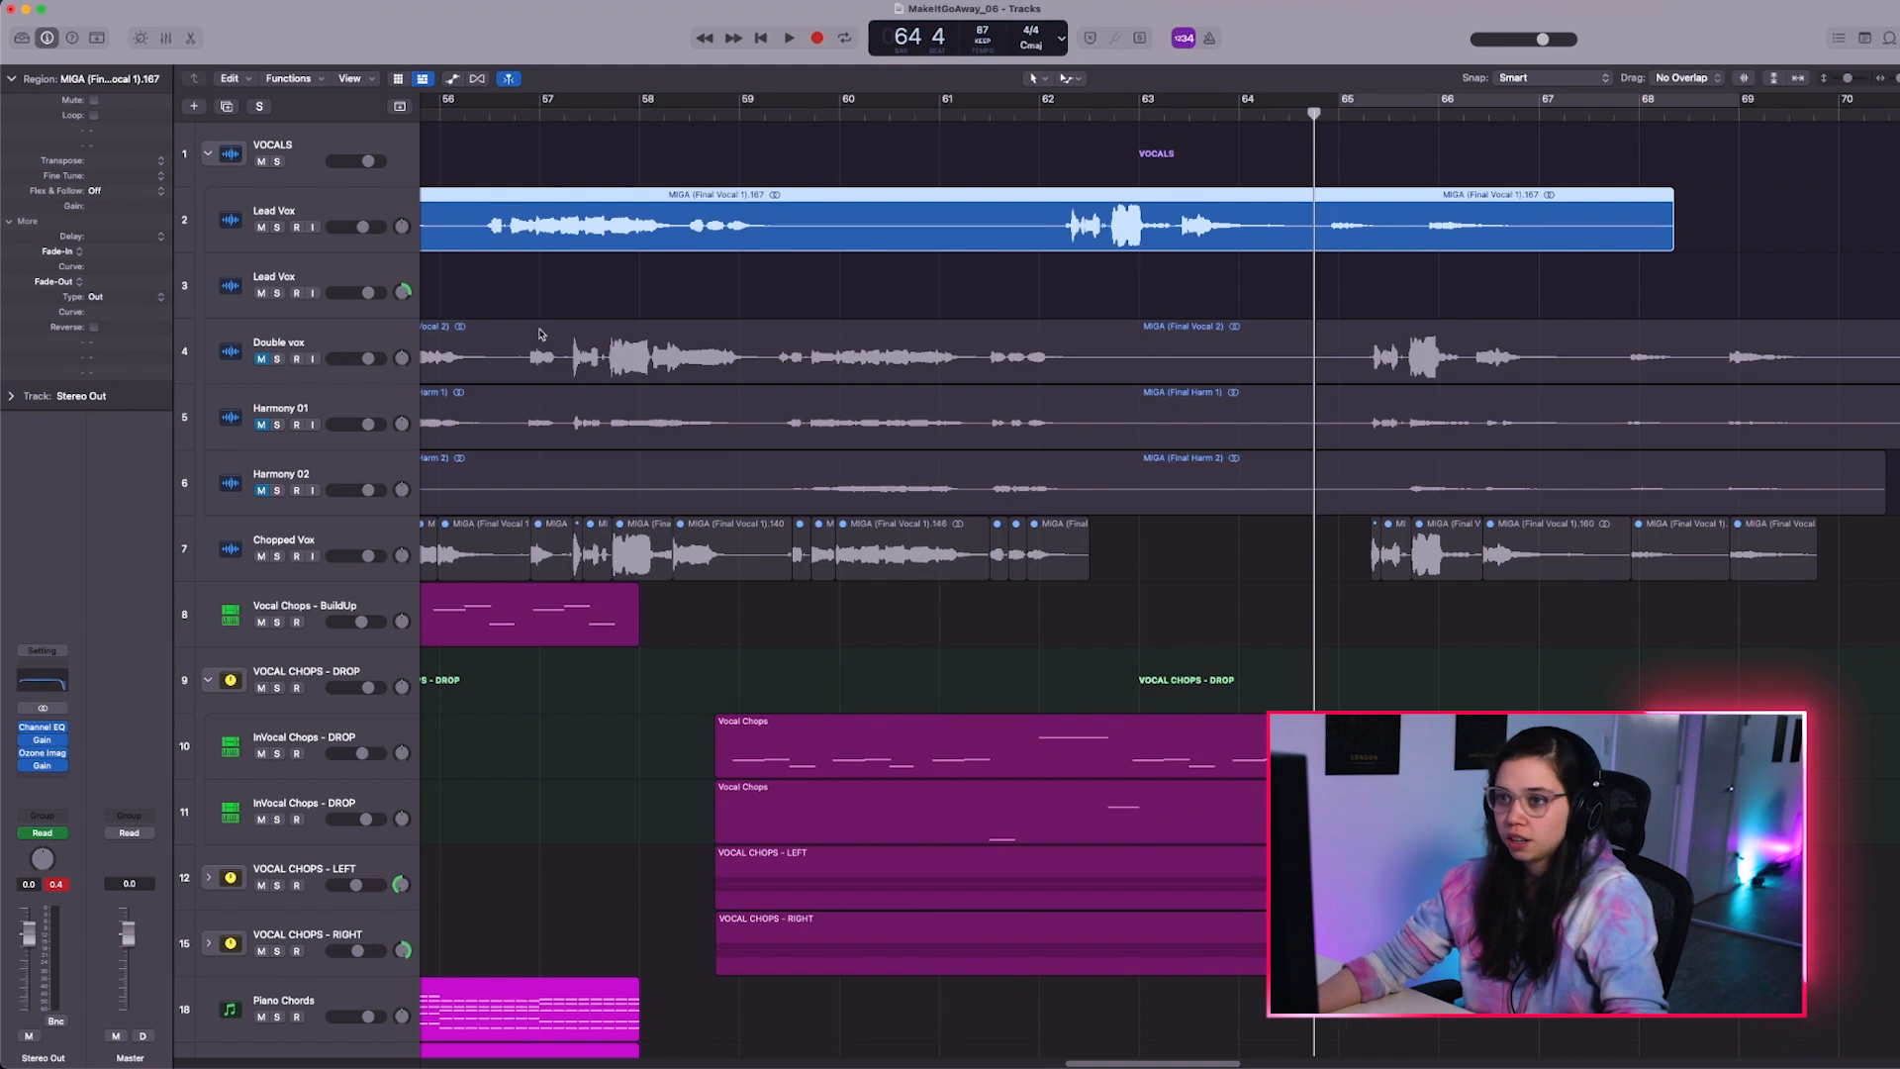
{"action": "left_click", "coordinate": [278, 228]}
{"action": "key", "text": "space"}
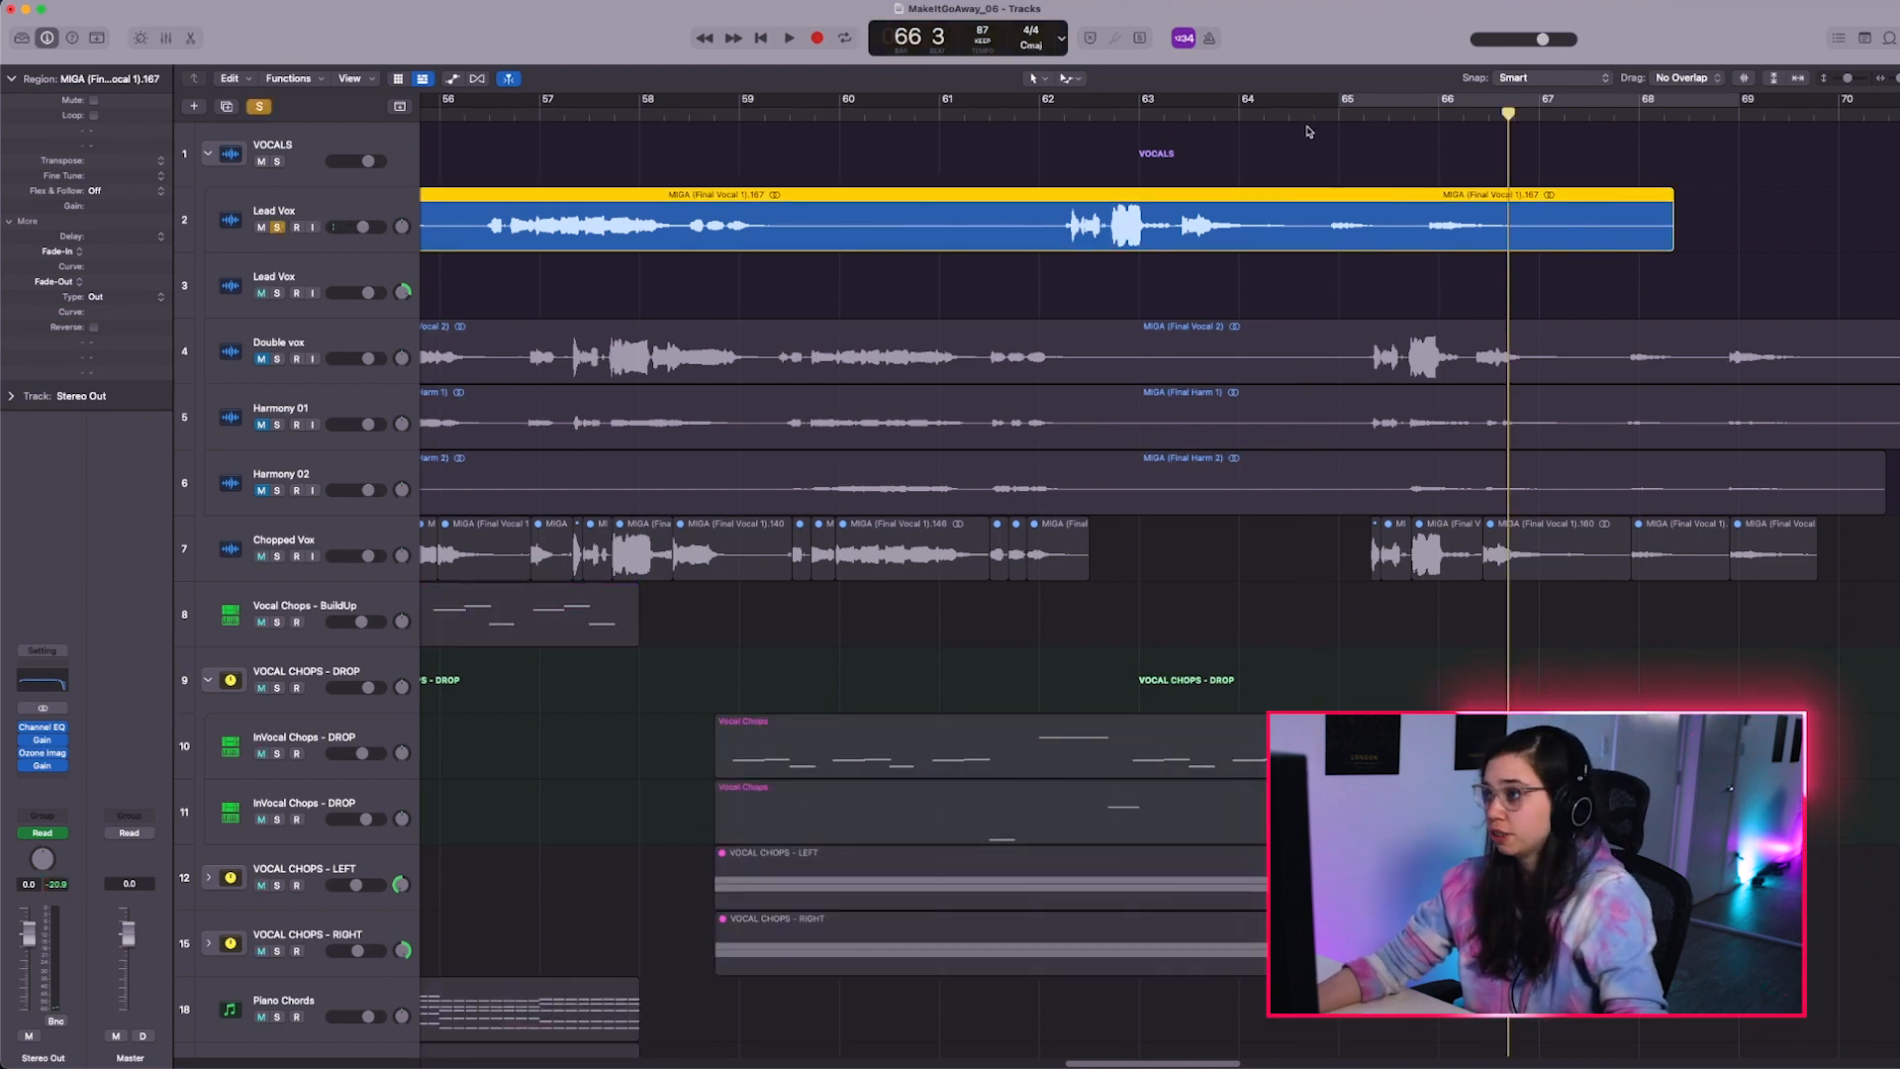
Split the lead vocal at bar 64 beat 4 and place its closing phrase near bar 68 with -4.0 dB gain and a fade-out
{"action": "left_click_drag", "start_coordinate": [1290, 114], "coordinate": [1312, 115]}
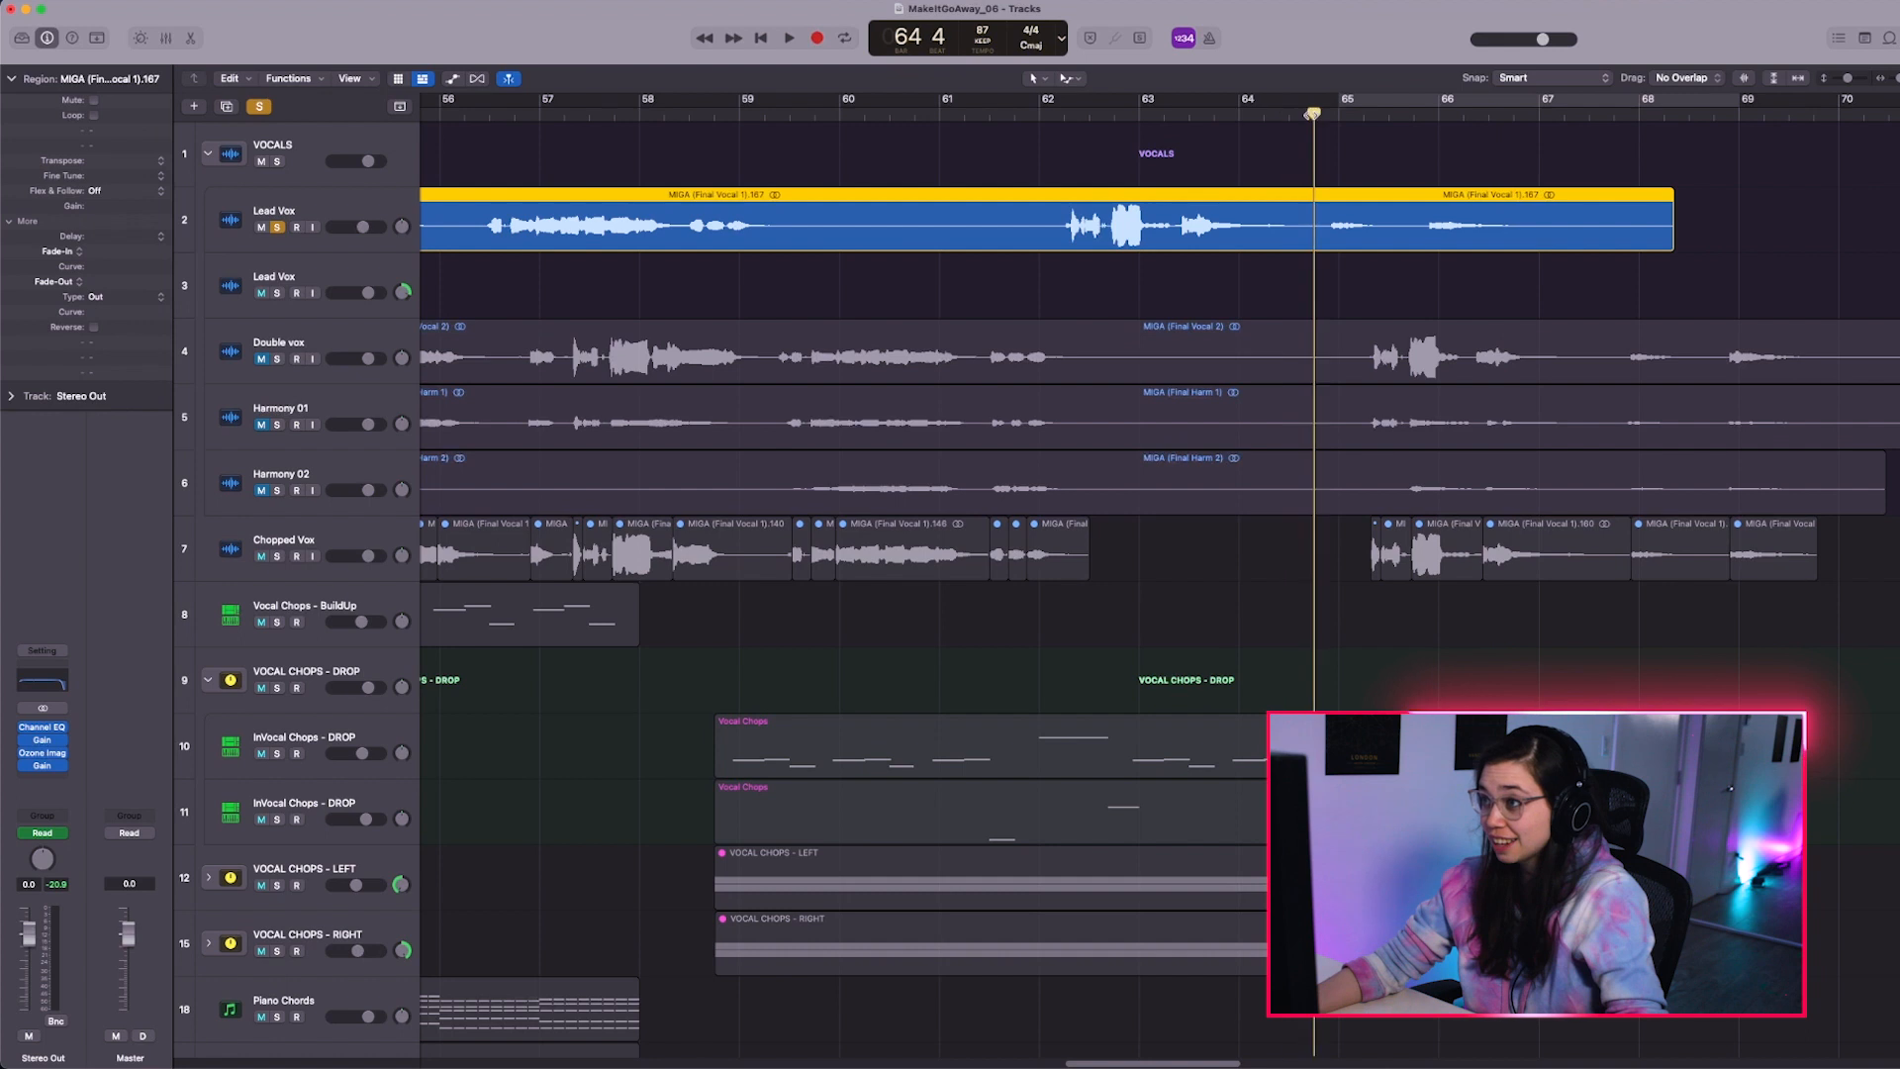
{"action": "left_click", "coordinate": [1336, 240]}
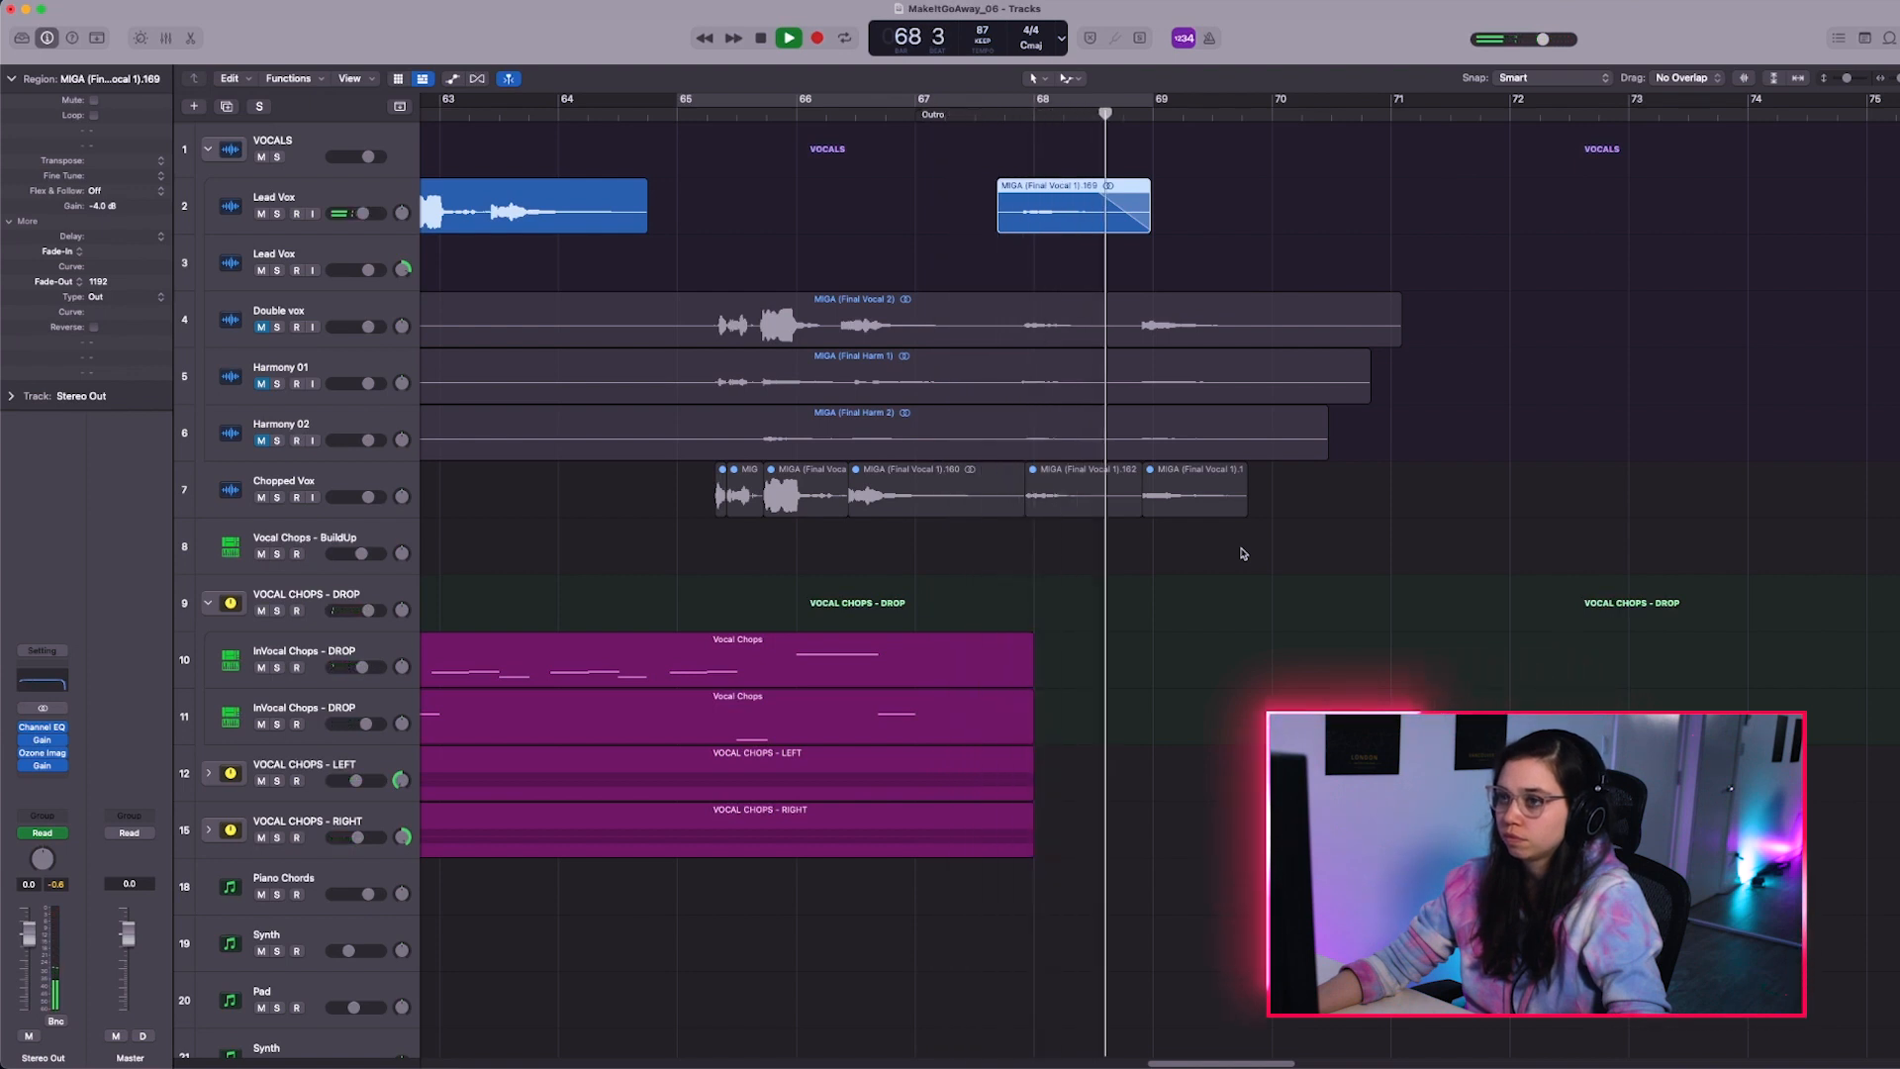
{"action": "key", "text": "space"}
Duplicate the second Lead Vox track and move the outro vocal phrase, including its track automation, onto the duplicate
{"action": "left_click_drag", "start_coordinate": [1035, 199], "coordinate": [1034, 255]}
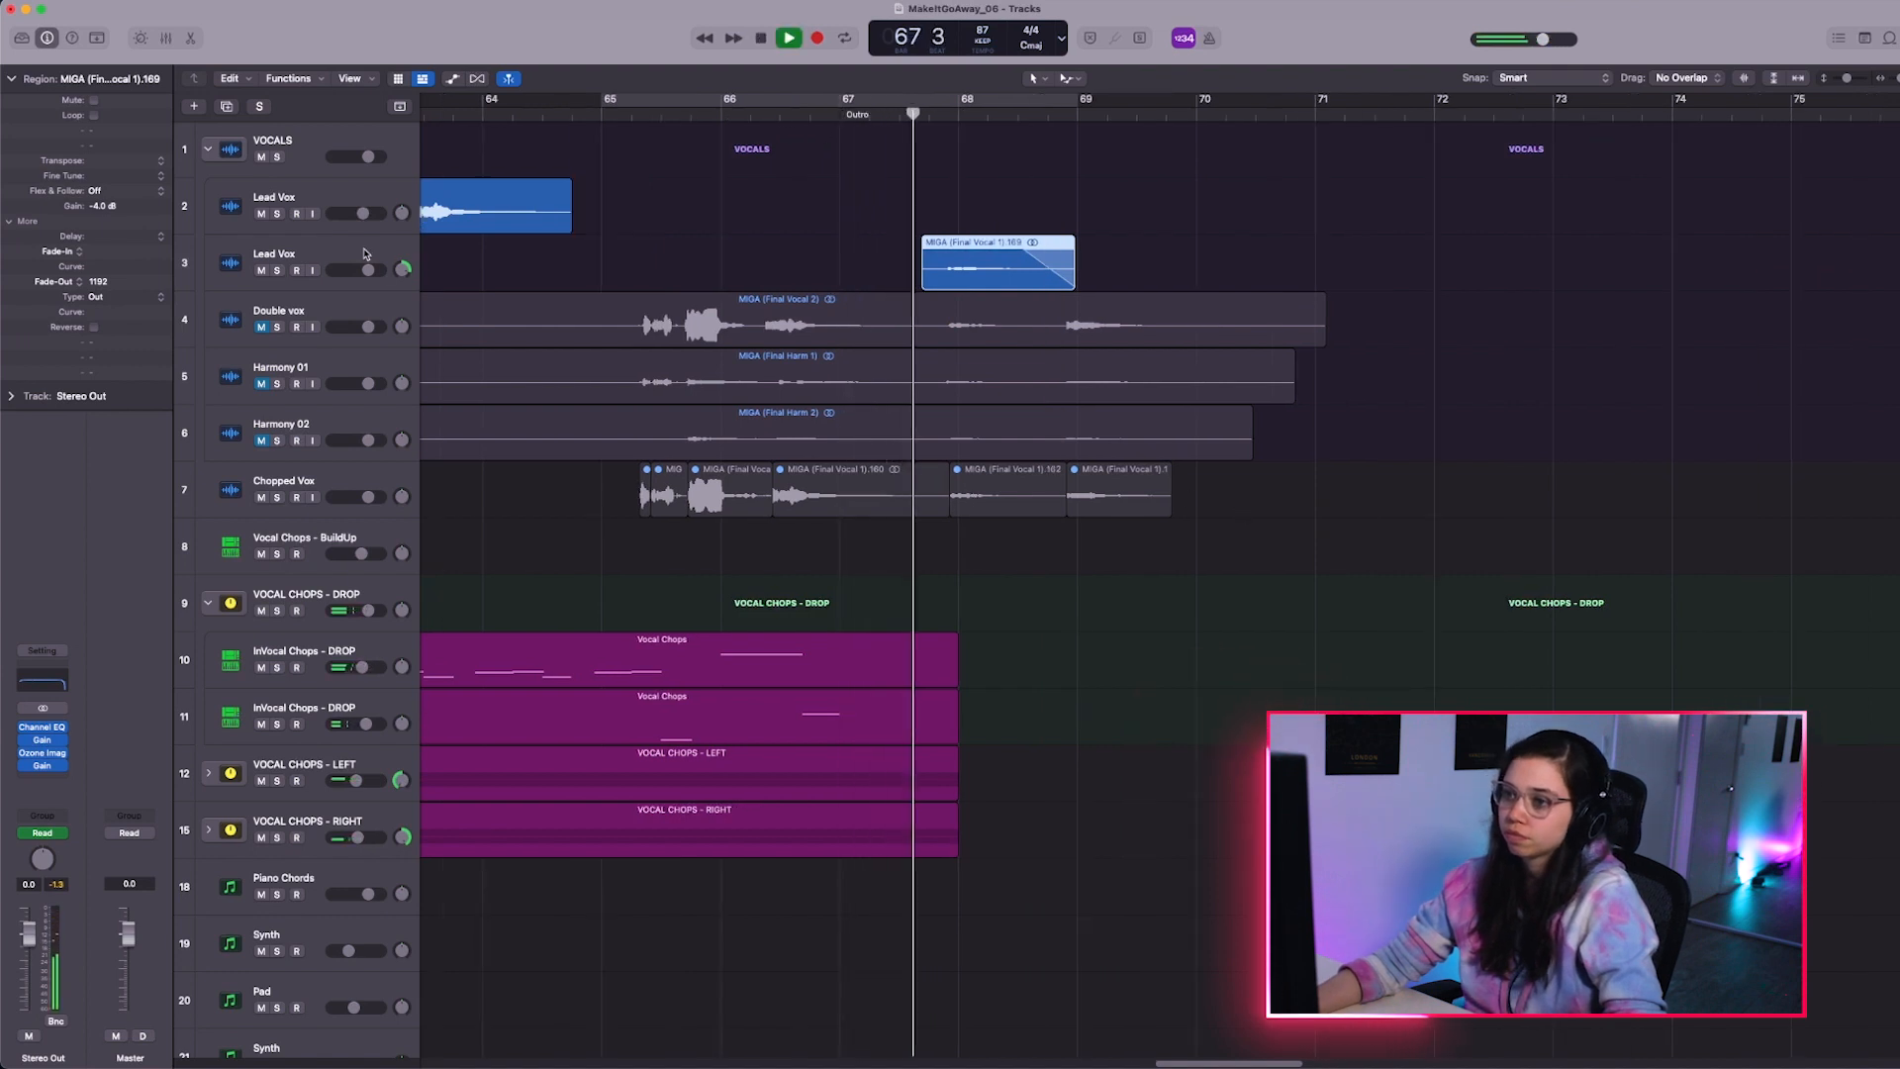
{"action": "left_click", "coordinate": [364, 254]}
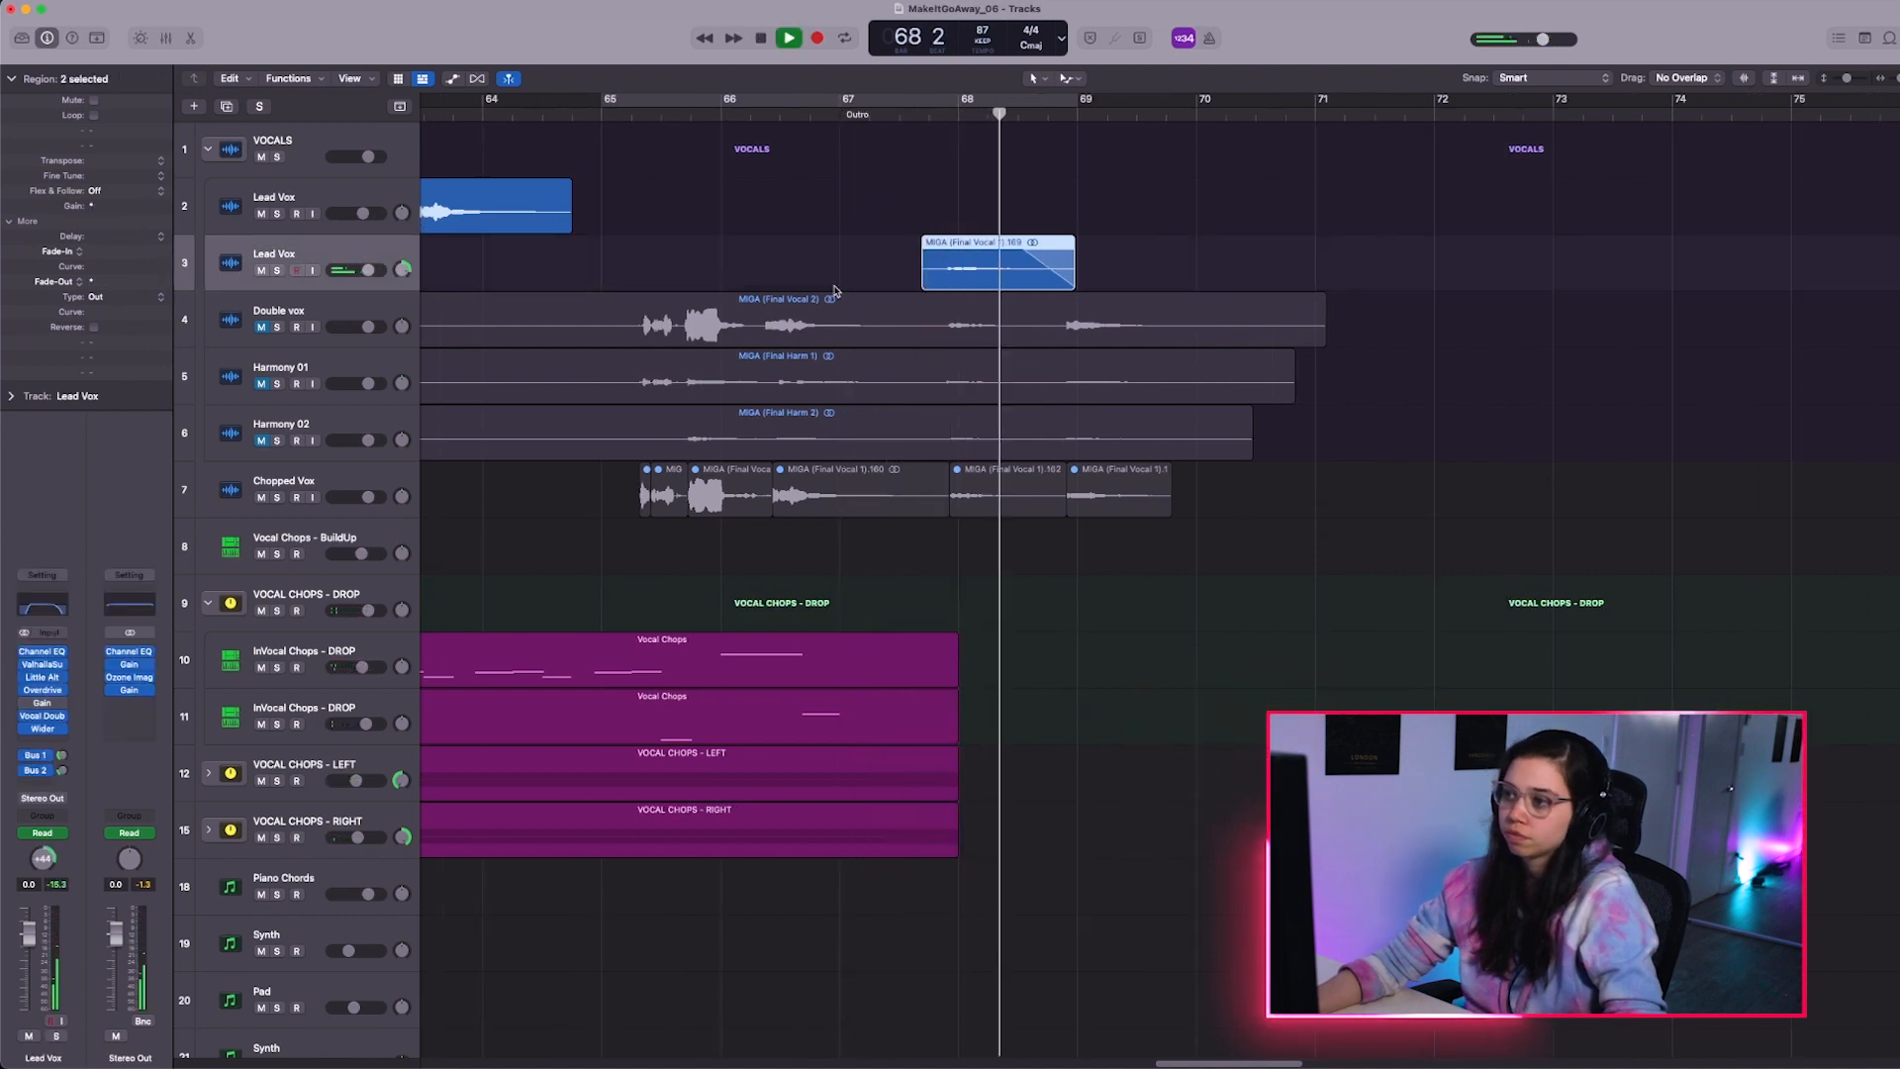
{"action": "key", "text": "super+d"}
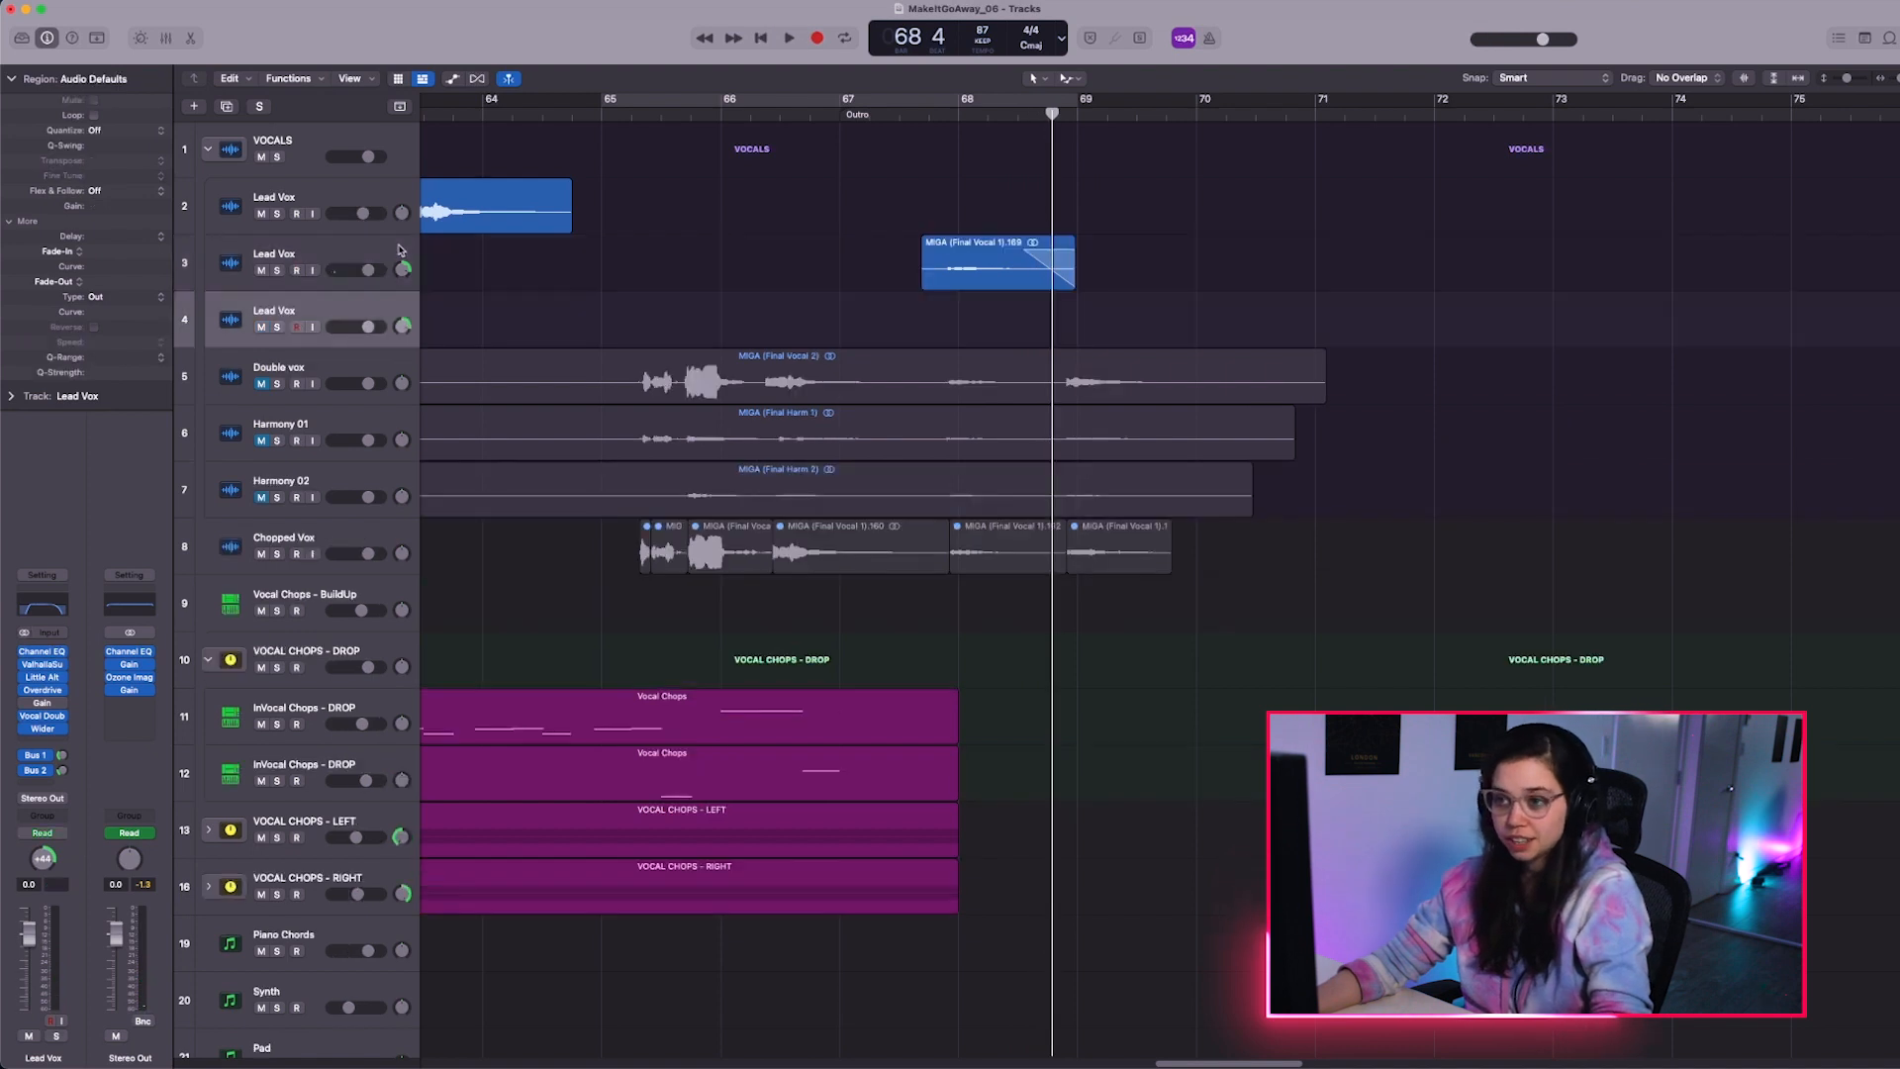
{"action": "left_click_drag", "start_coordinate": [965, 266], "coordinate": [963, 337]}
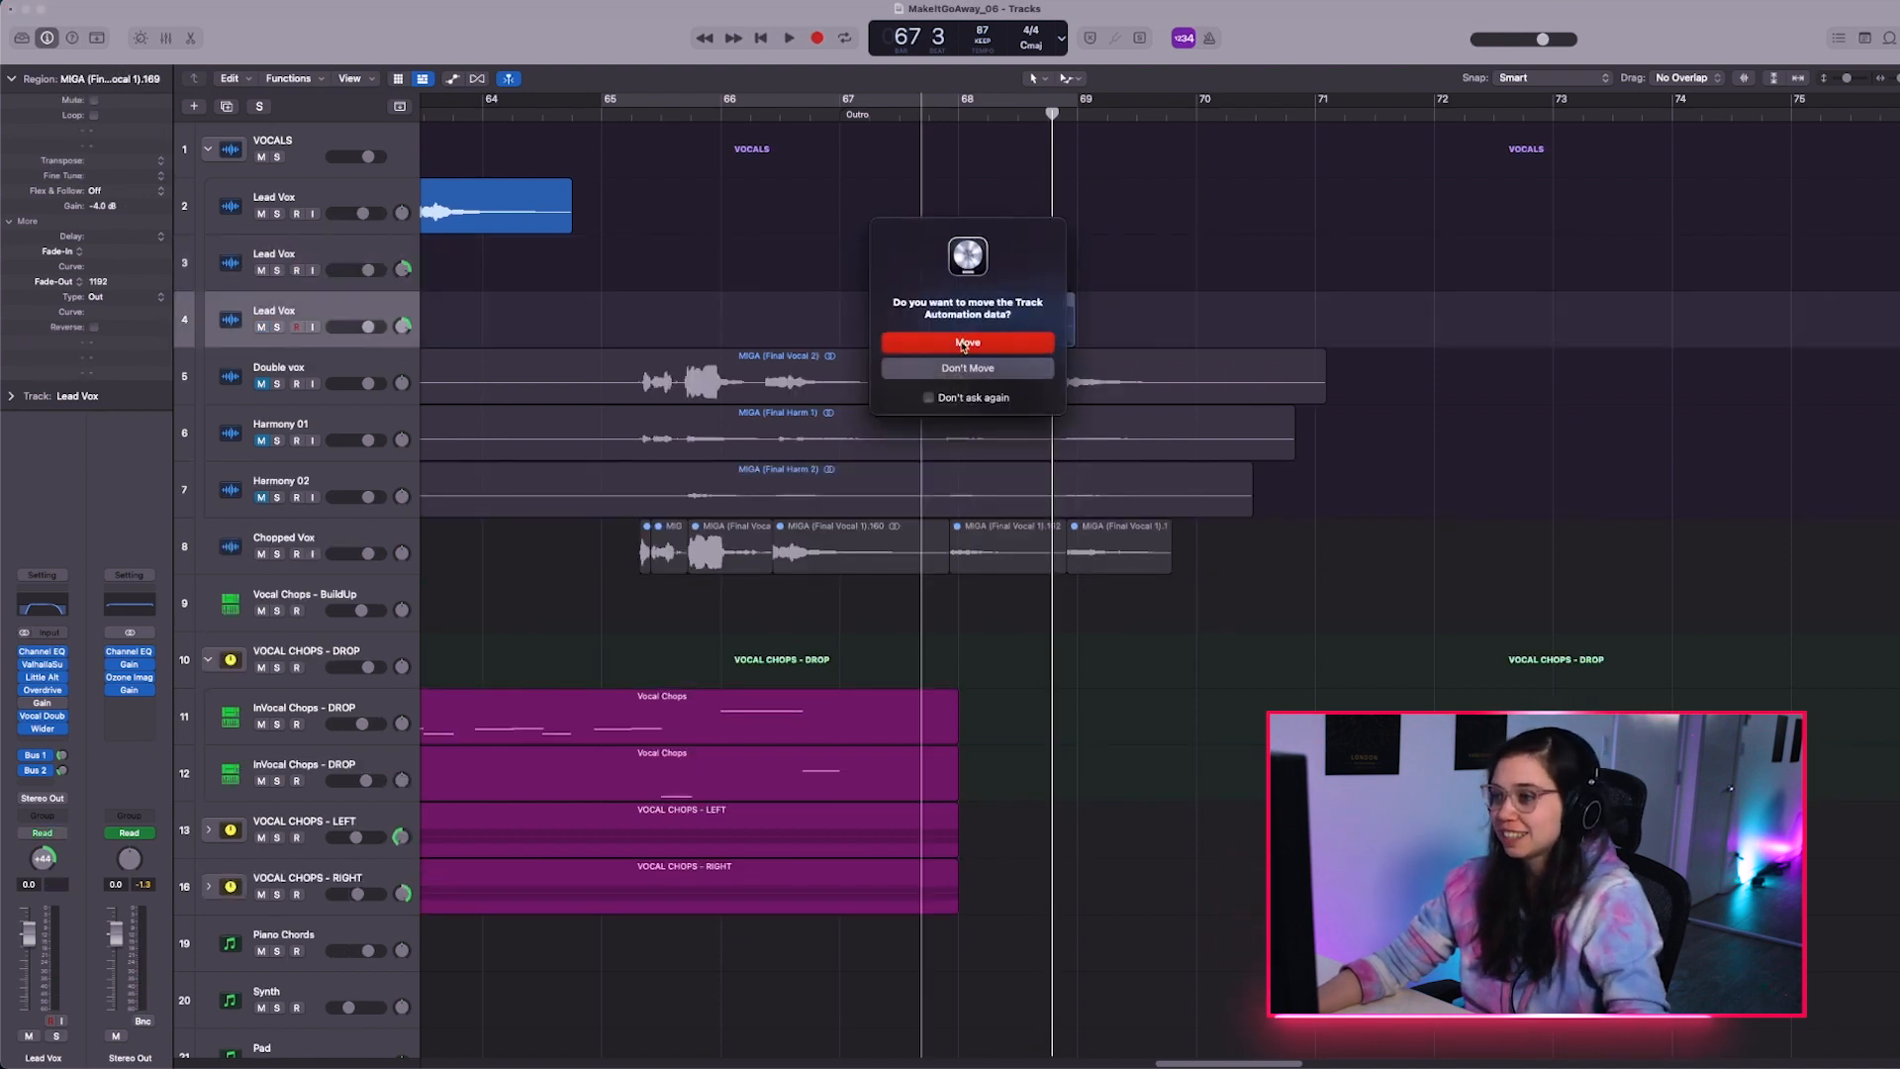
{"action": "left_click", "coordinate": [968, 342]}
Pan the duplicated Lead Vox track close to centre and set its volume to -9.8 dB while auditioning the outro phrase
{"action": "key", "text": "s"}
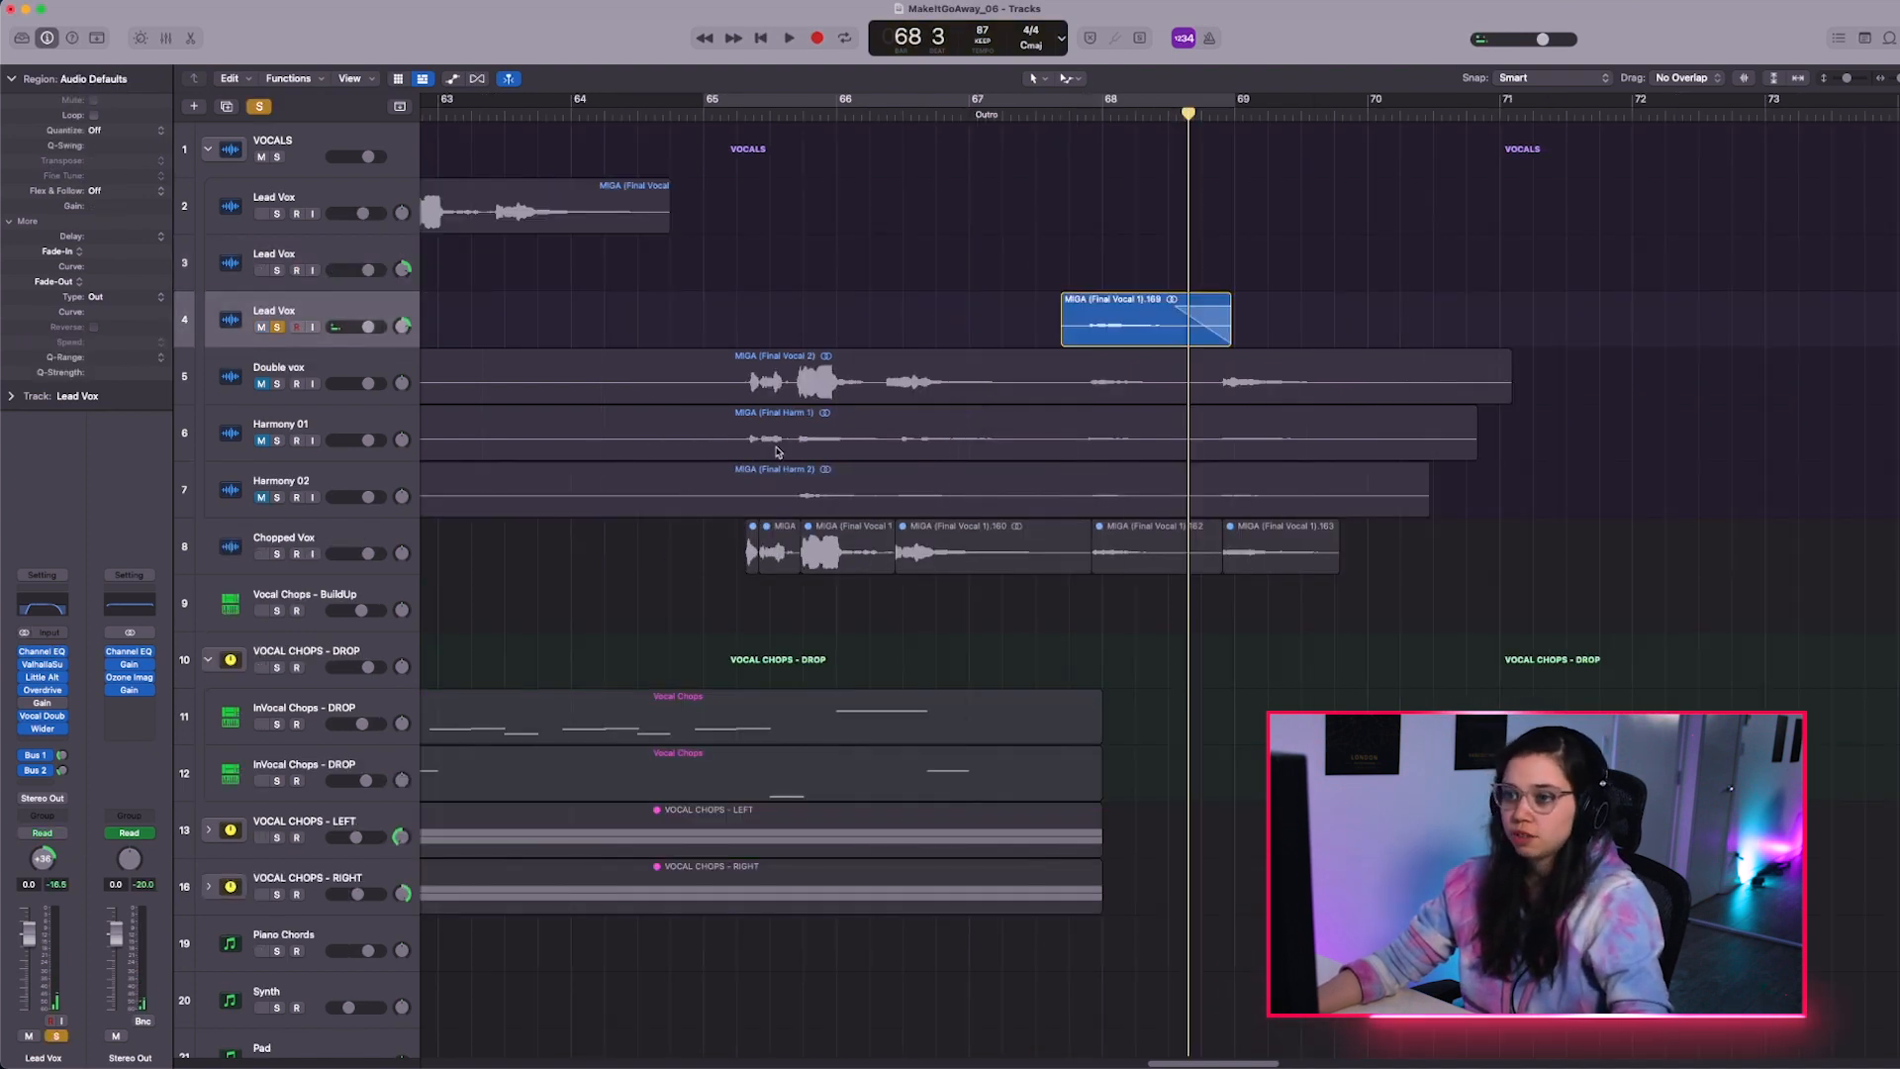
{"action": "left_click", "coordinate": [277, 328]}
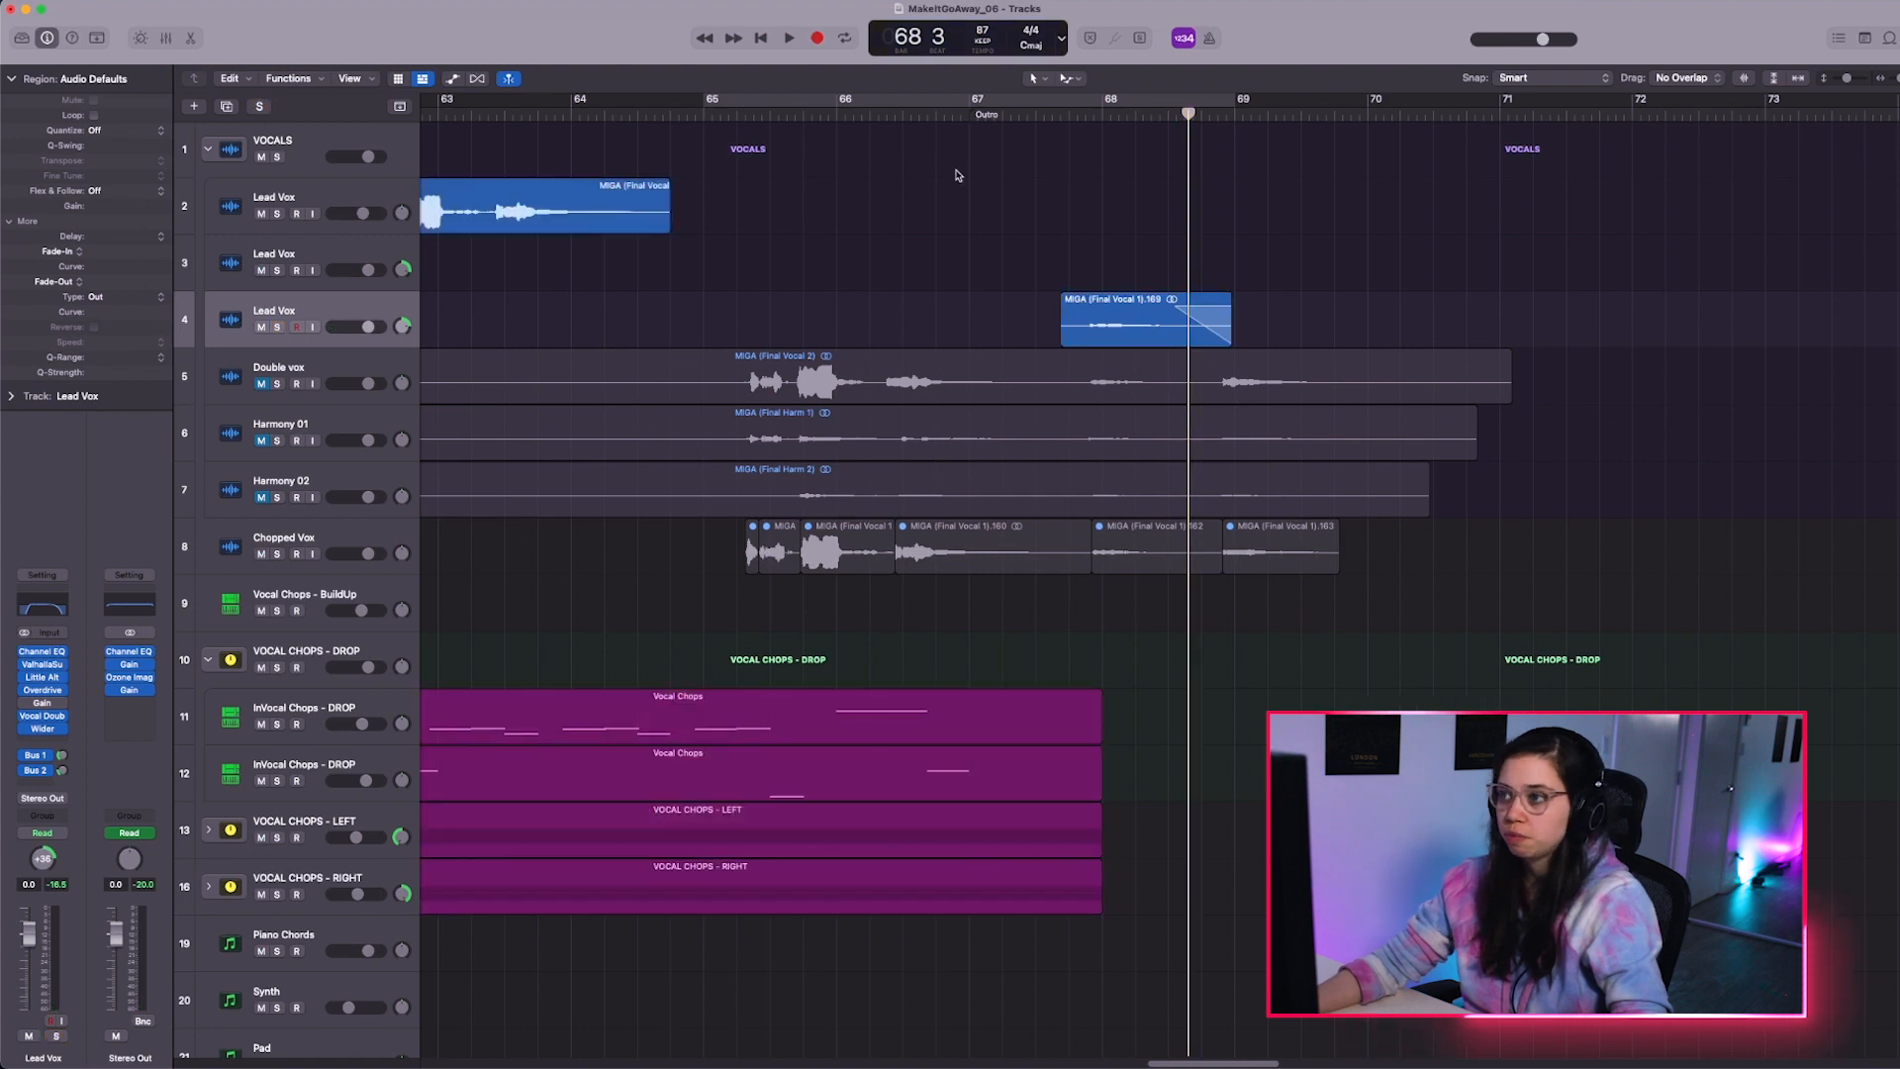
{"action": "left_click", "coordinate": [838, 120]}
{"action": "key", "text": "space"}
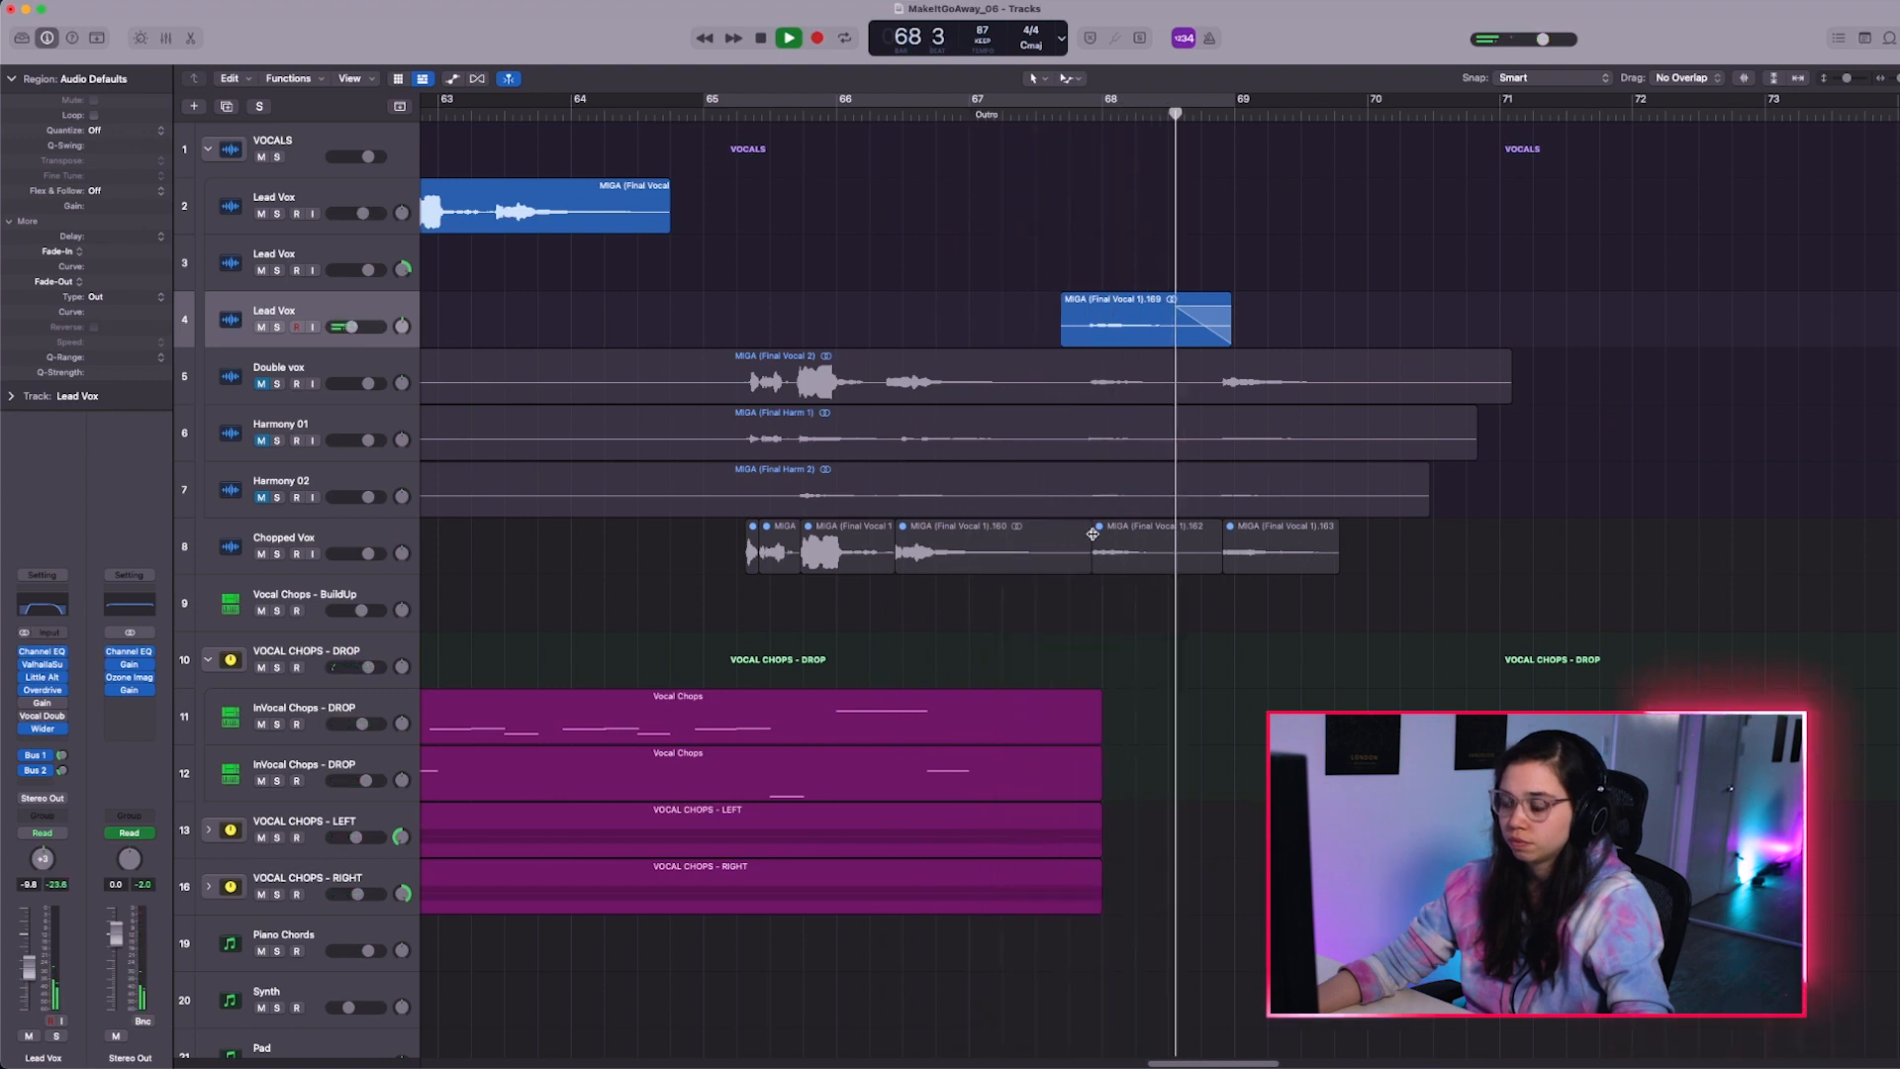
{"action": "key", "text": "space"}
Show the whole arrangement and move the playhead to bar 35 at the start of the second verse
{"action": "key", "text": "z"}
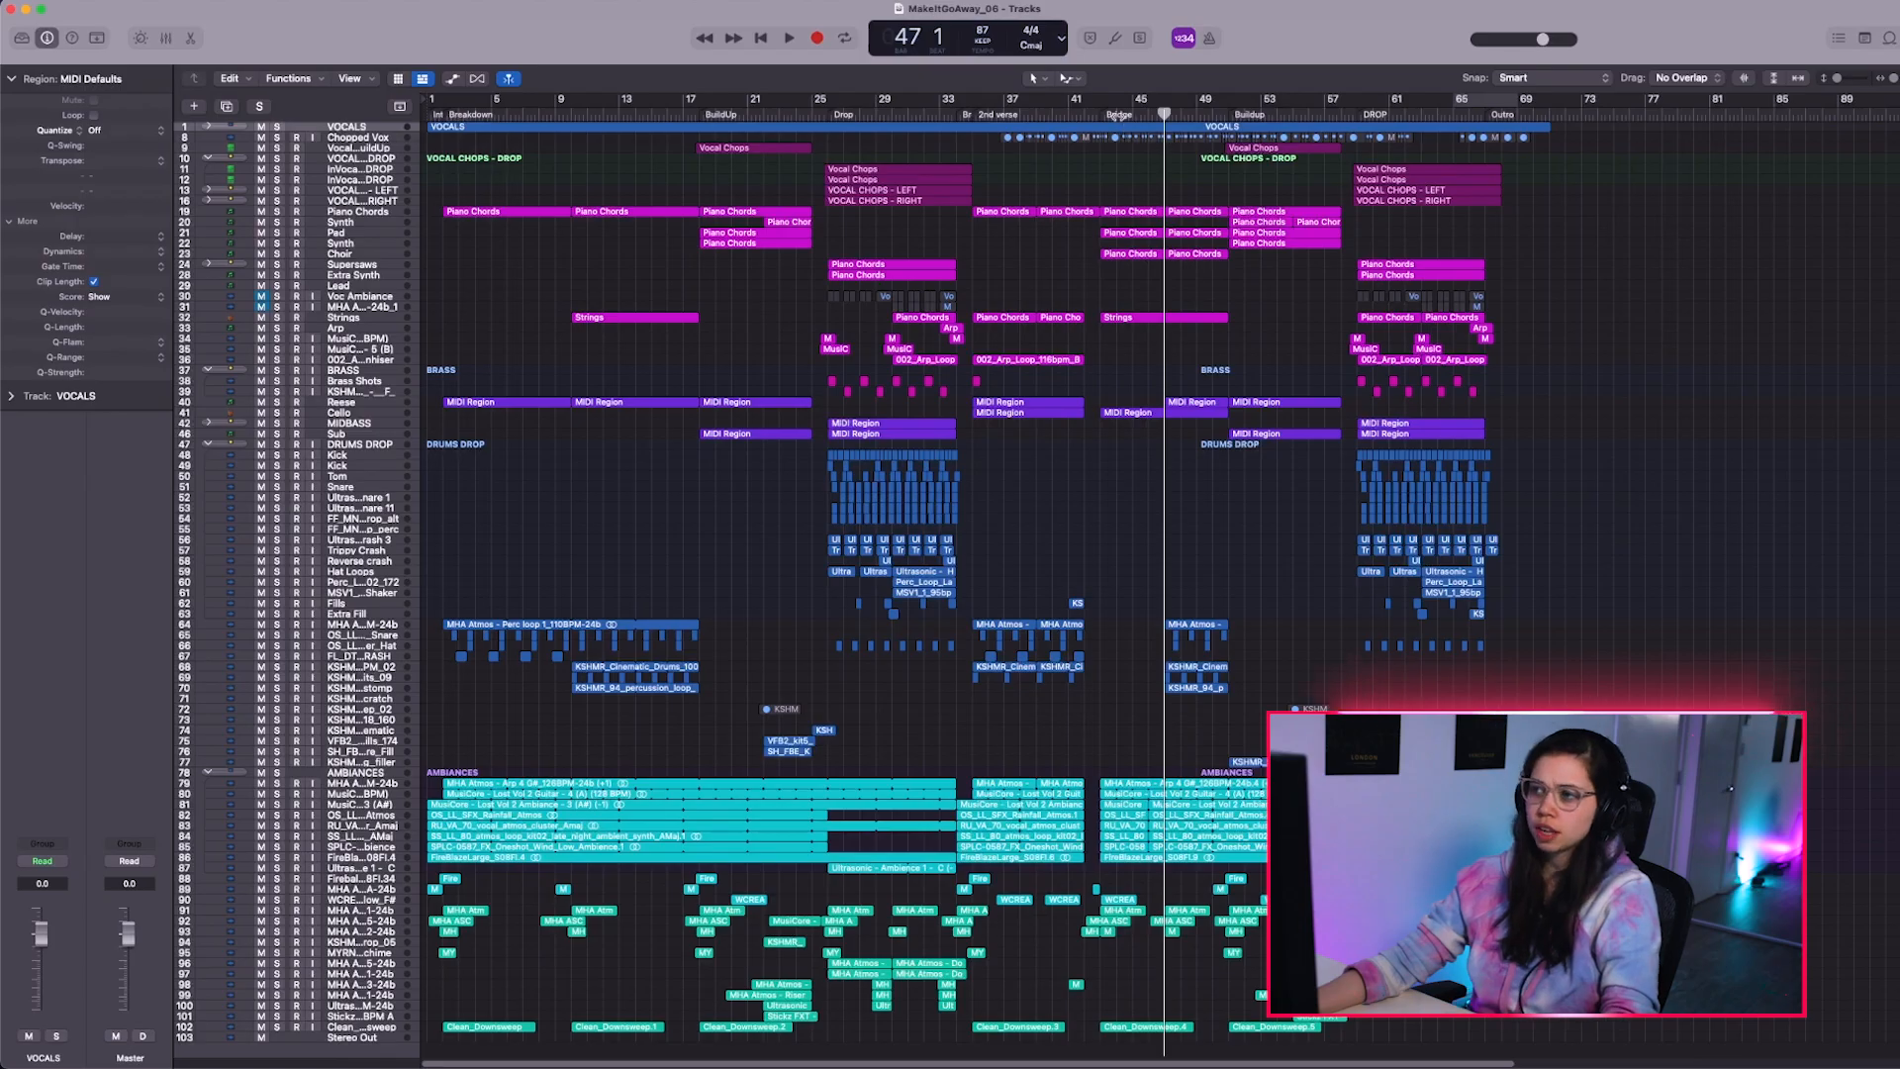
{"action": "left_click_drag", "start_coordinate": [1116, 115], "coordinate": [972, 130]}
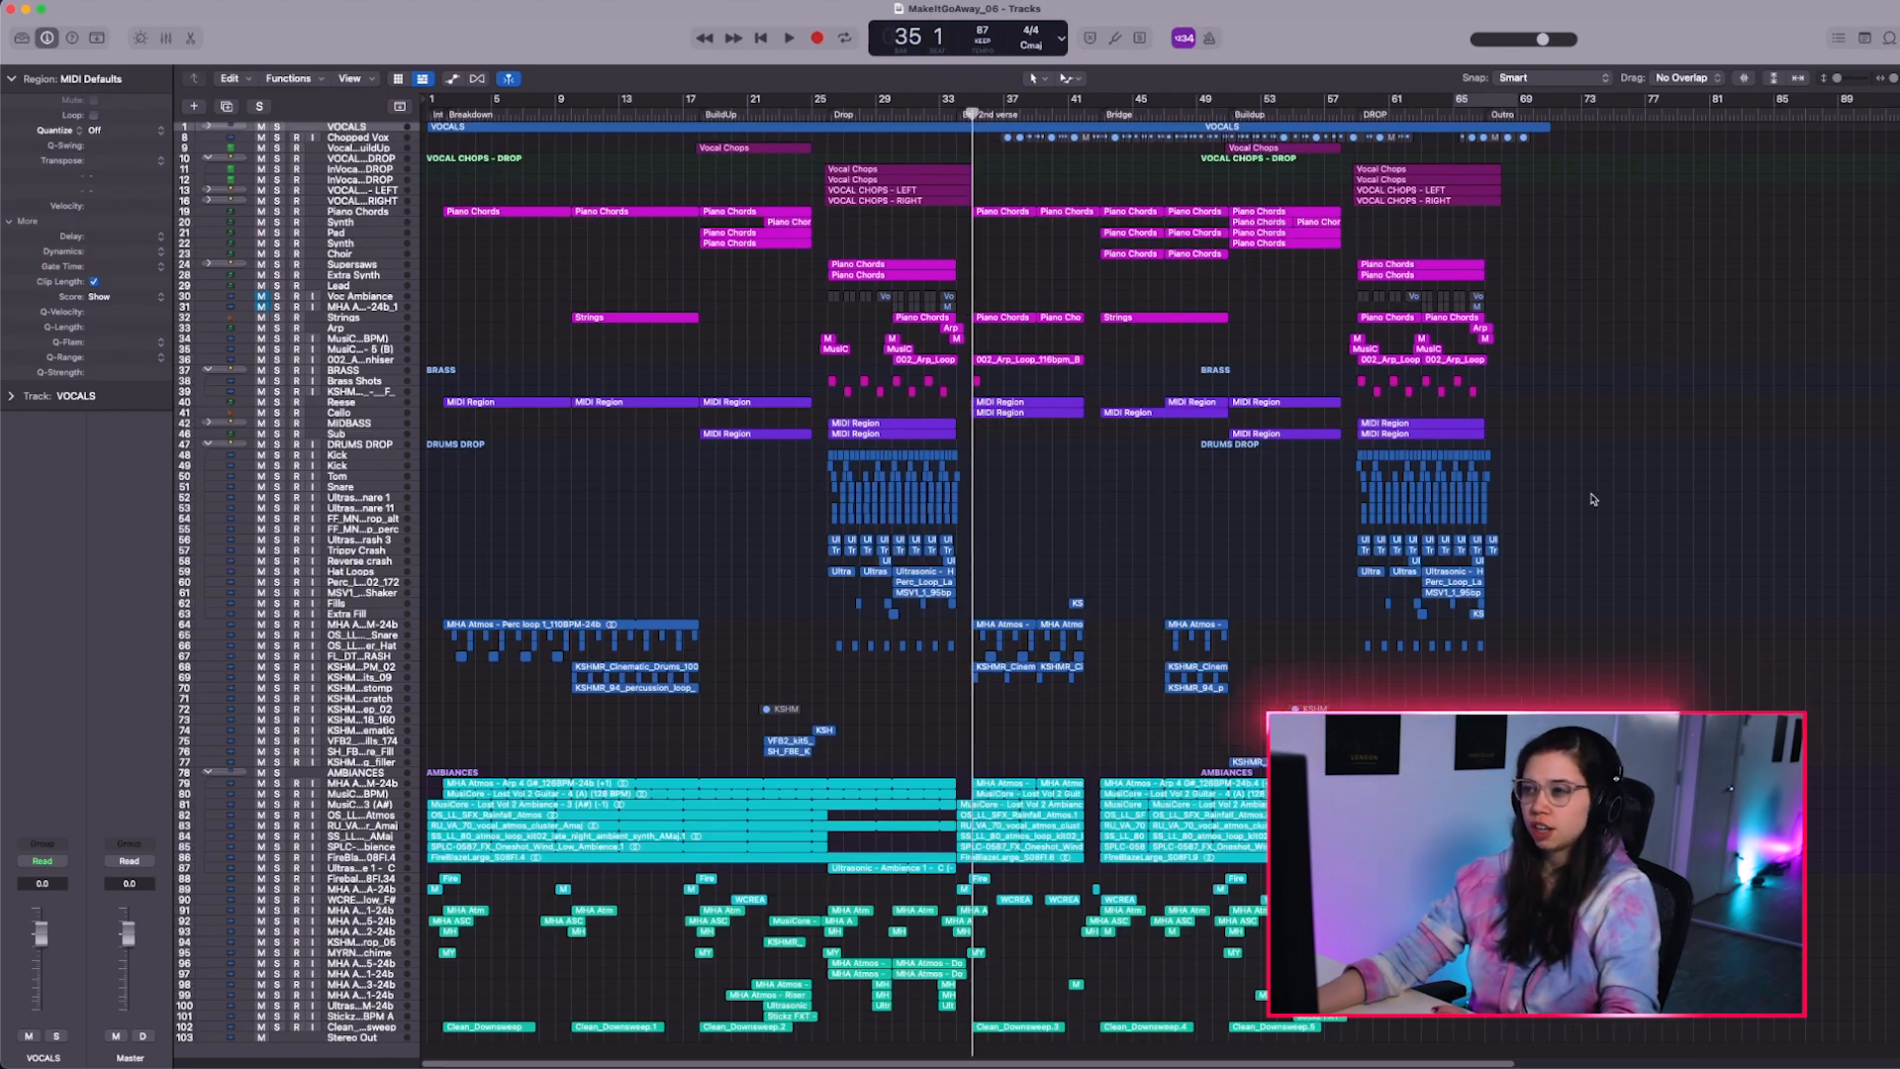